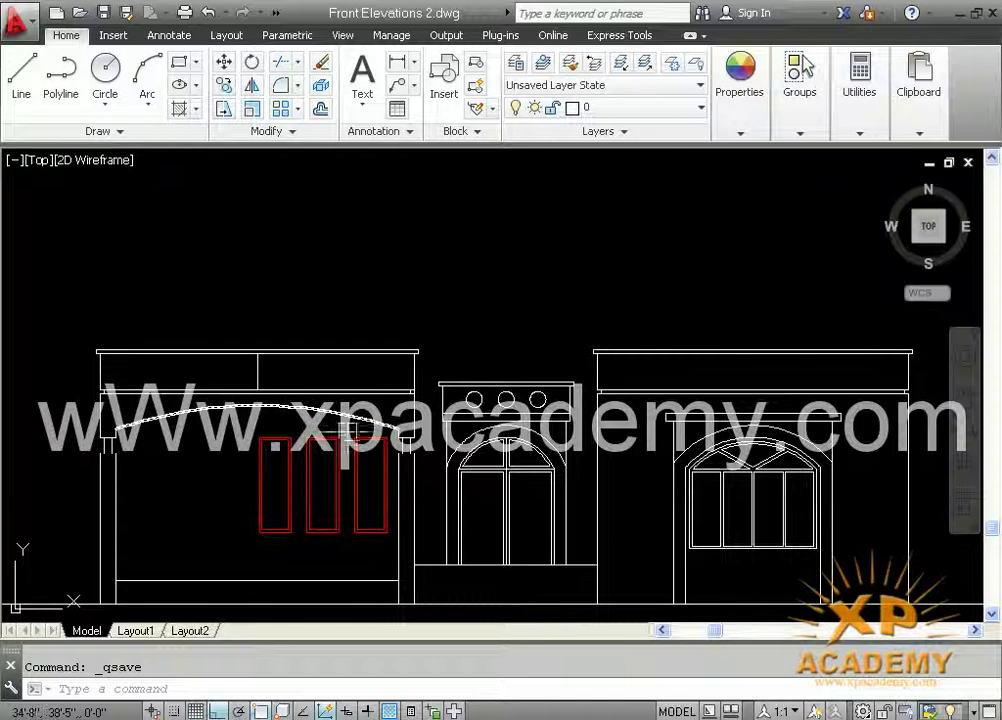
Look over the front elevation, from the arched wall with red window panels to the doorway and arched window.
middle_click_drag(525, 321, 514, 353)
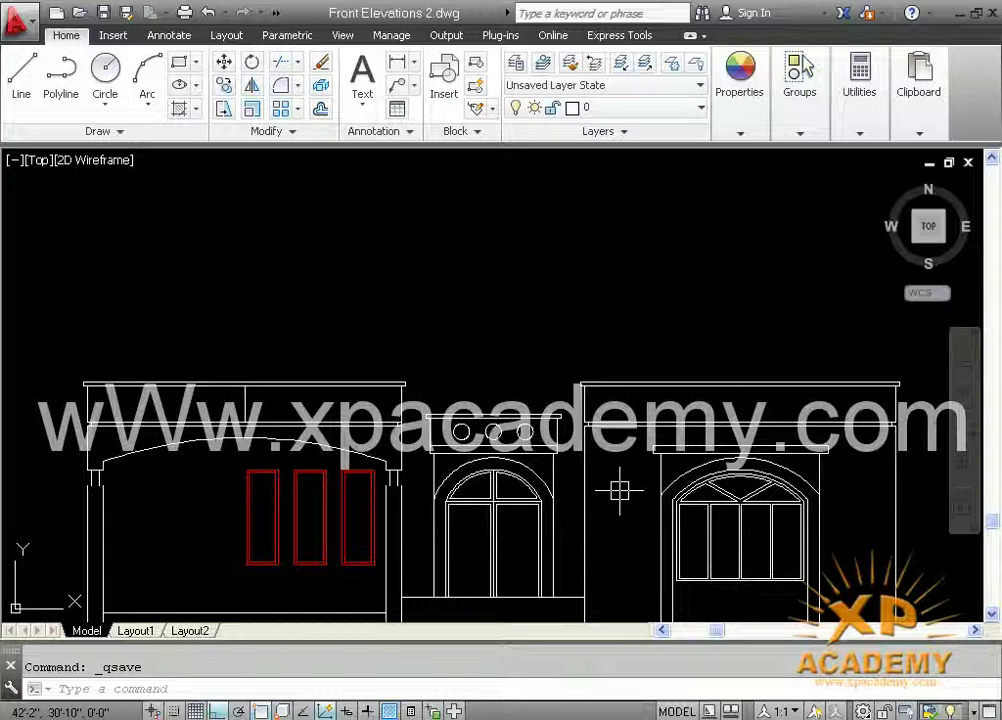
mouse_move(566, 320)
middle_mouse_down()
mouse_move(521, 465)
mouse_move(393, 586)
middle_mouse_up()
middle_click_drag(584, 530, 324, 530)
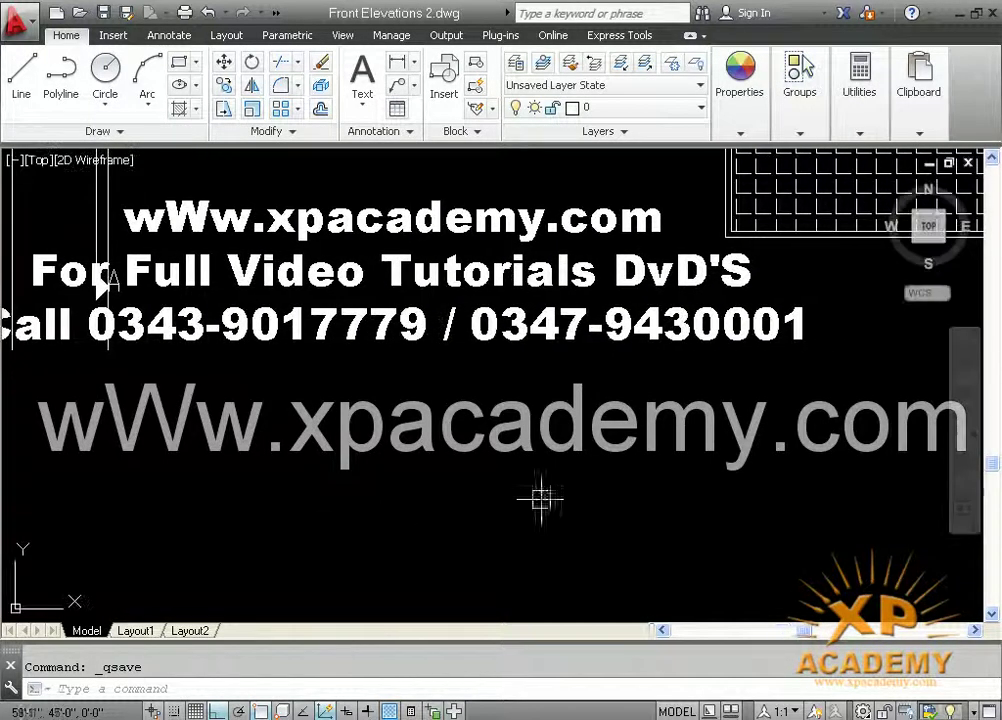
mouse_move(605, 495)
middle_mouse_down()
mouse_move(157, 484)
mouse_move(729, 447)
middle_mouse_up()
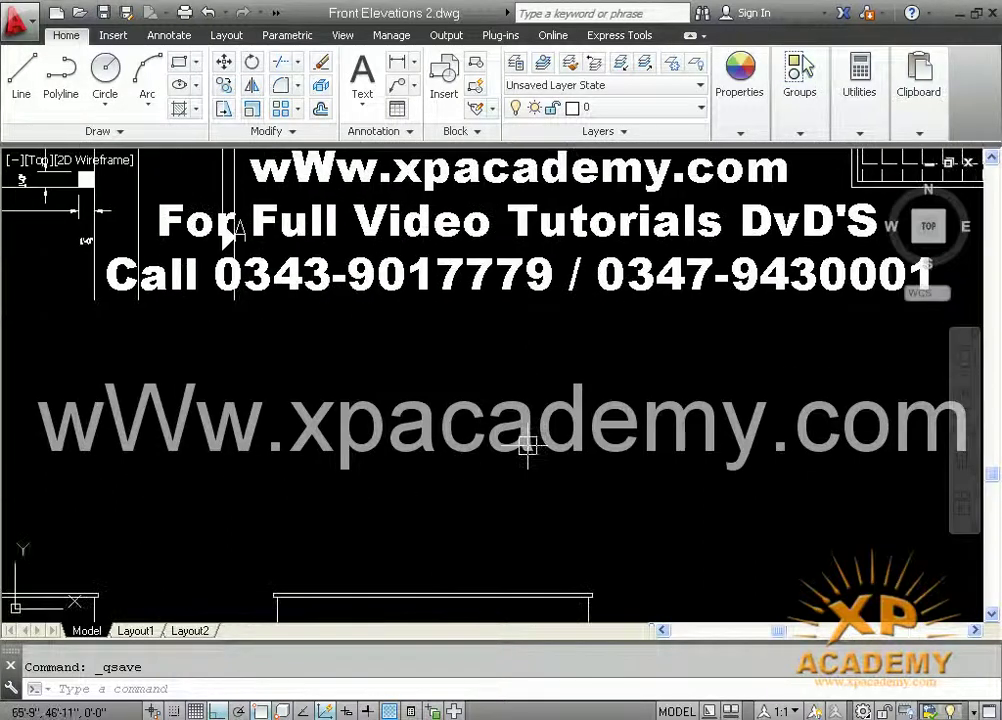
scroll(528, 447, "down", 4)
mouse_move(528, 474)
middle_mouse_down()
mouse_move(528, 488)
mouse_move(560, 285)
middle_mouse_up()
scroll(379, 405, "up", 4)
mouse_move(380, 337)
middle_mouse_down()
mouse_move(434, 391)
mouse_move(426, 361)
middle_mouse_up()
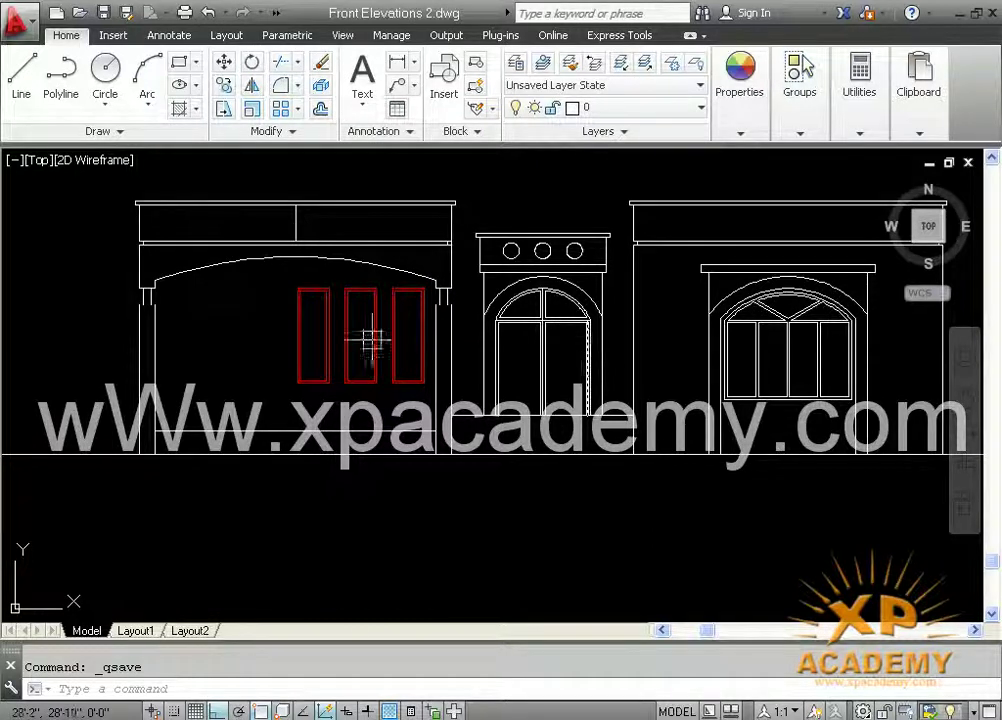
middle_click_drag(326, 285, 447, 335)
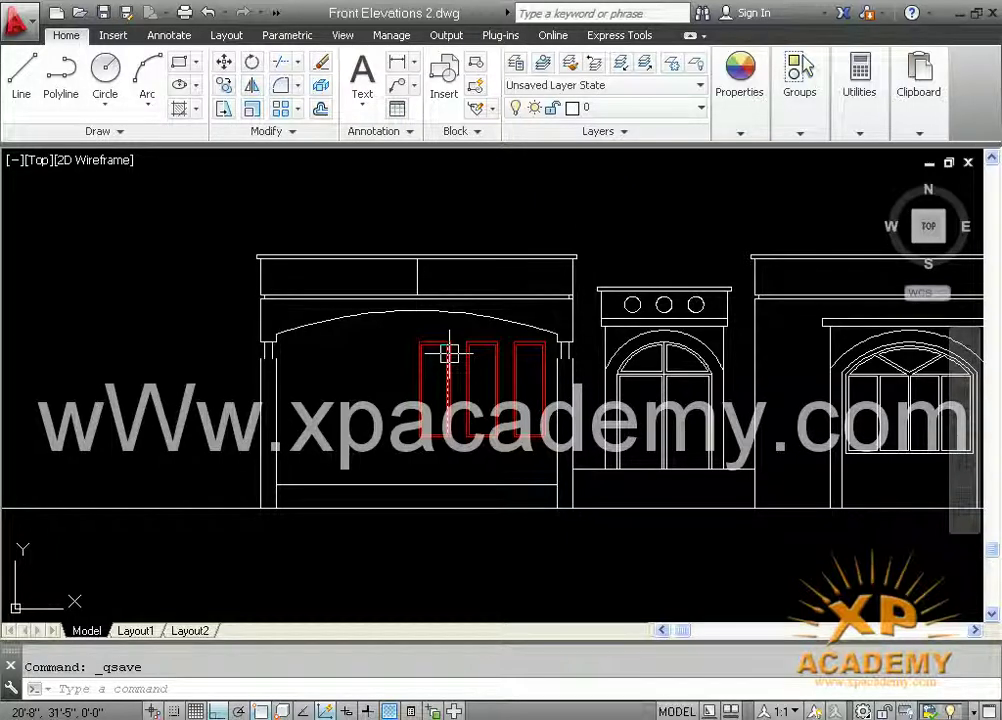
key("Return")
key("Escape")
Draw a 12 by 12 inch square in the open wall area under the arch, beside the red window panels.
type("r")
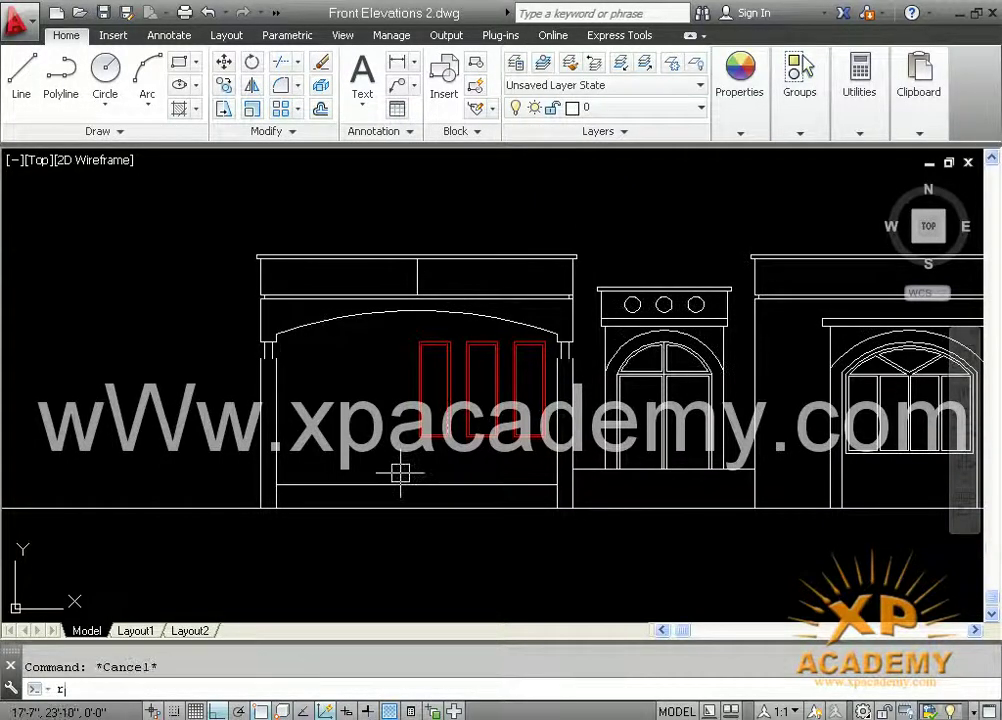
type("ec")
key("Return")
scroll(358, 370, "up", 3)
left_click(331, 397)
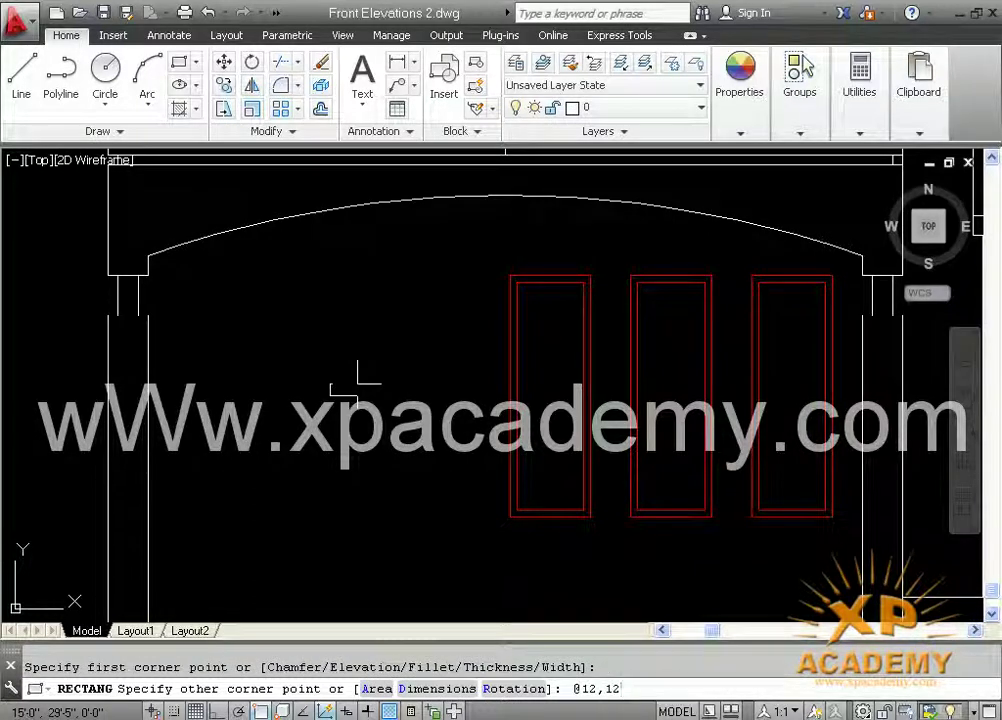
type("@12,12")
key("Return")
middle_click_drag(358, 452, 364, 437)
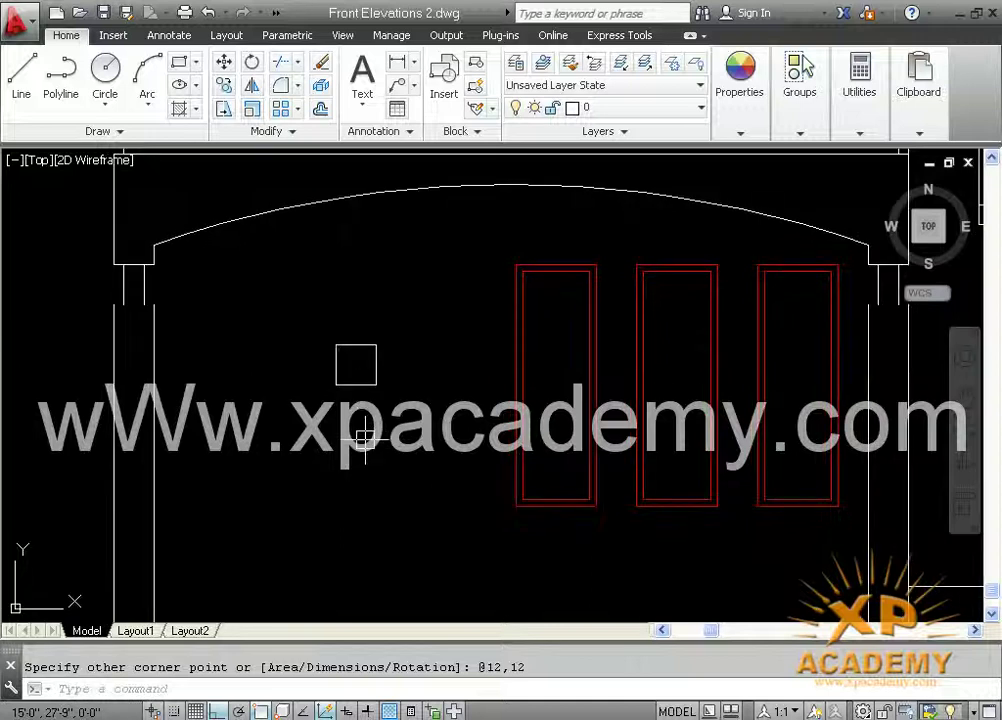
Draw a vertical helper line through the middle of the square, from its upper edge's midpoint to its lower edge.
type("l")
key("Return")
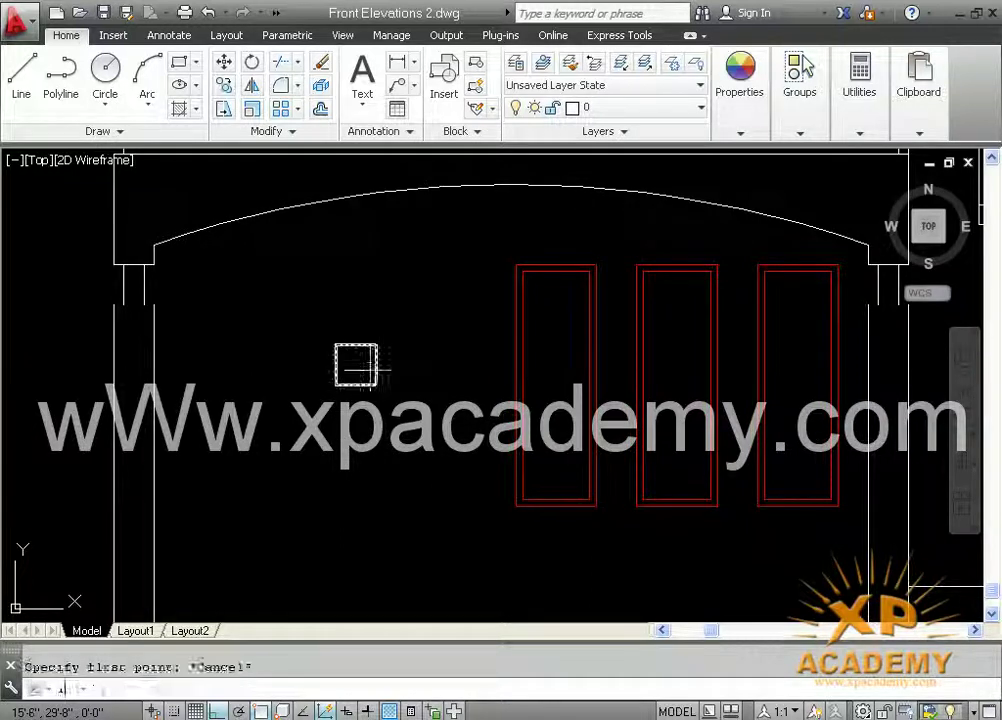
left_click(356, 345)
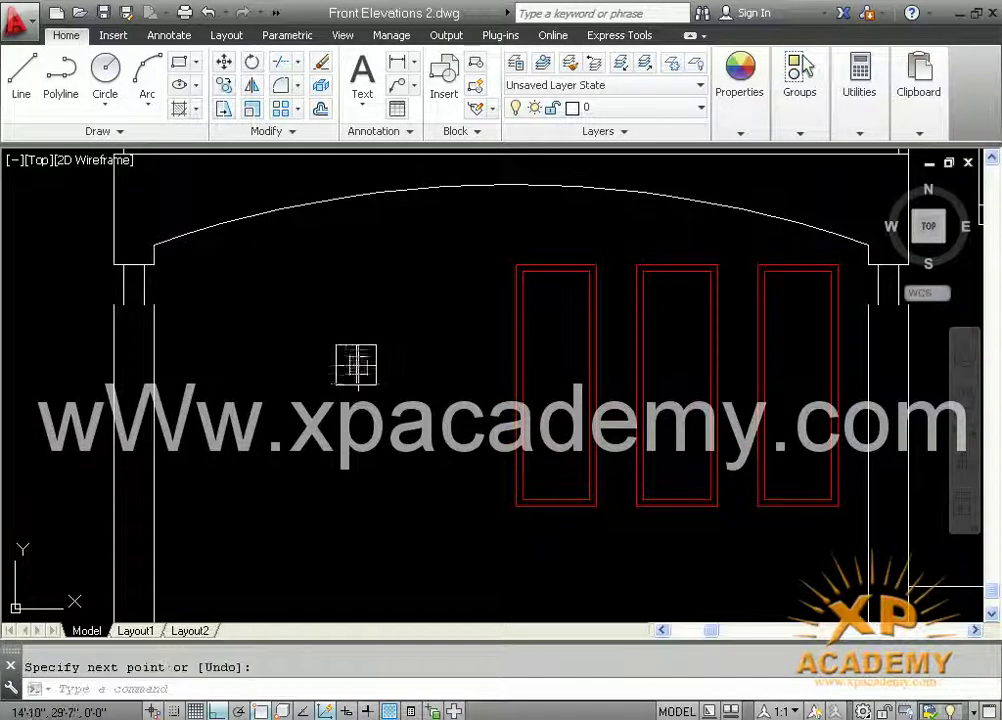
scroll(356, 368, "down", 5)
scroll(358, 372, "up", 5)
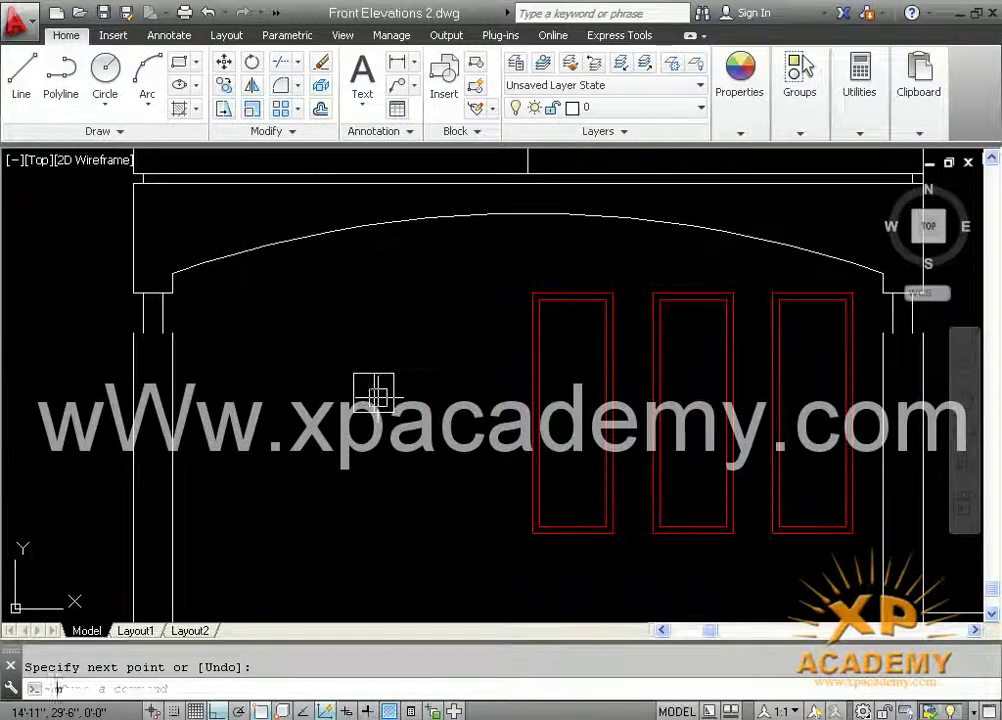
type("m")
key("Return")
middle_click_drag(434, 264, 410, 390)
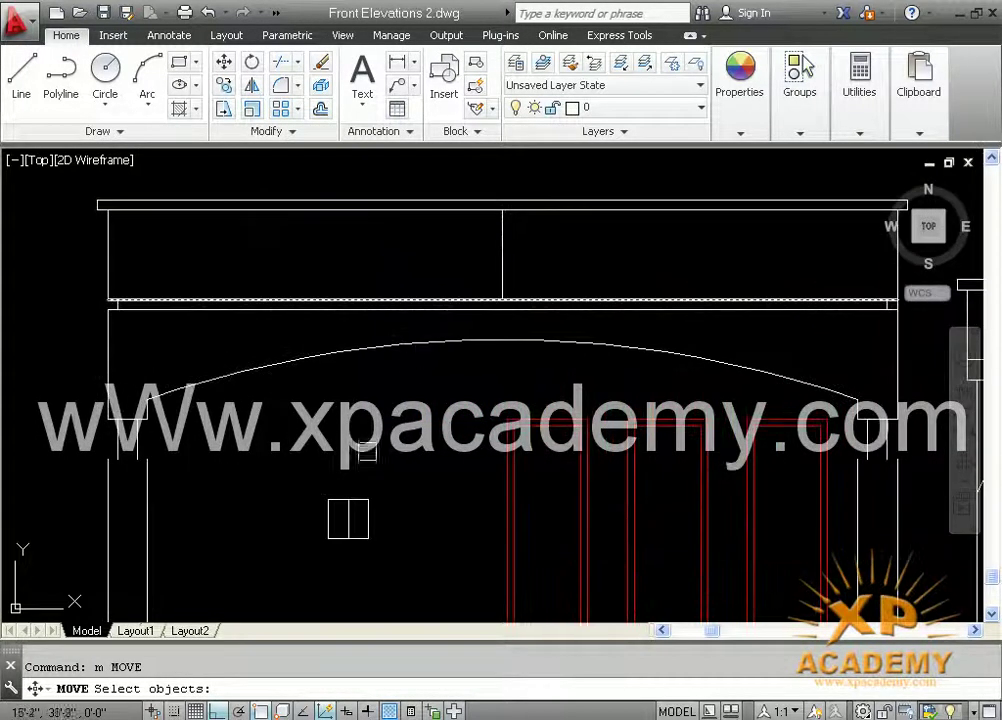
key("Escape")
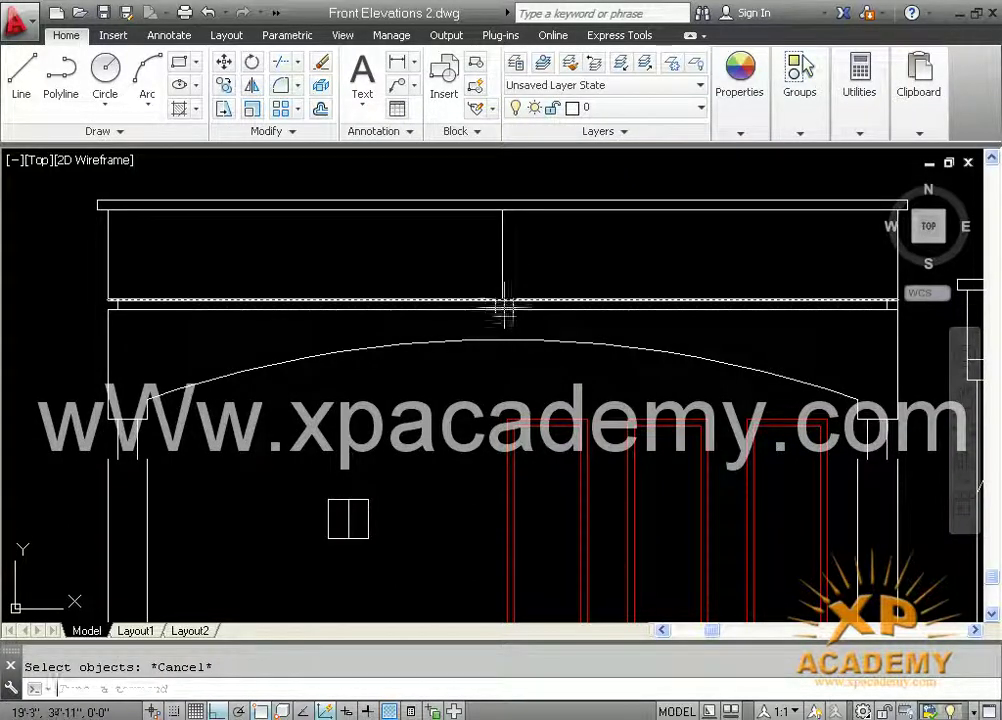
Move the square from its centre, at the helper line's midpoint, to the midpoint of the vertical line in the parapet band.
type("m")
key("Return")
left_click(374, 523)
key("Return")
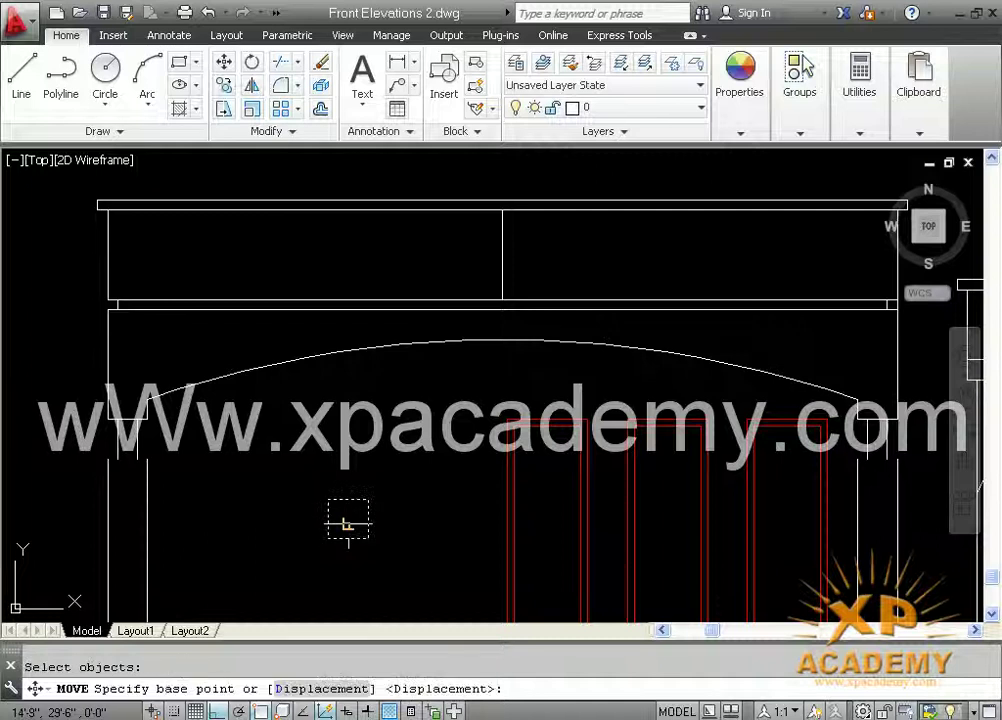
left_click(348, 519)
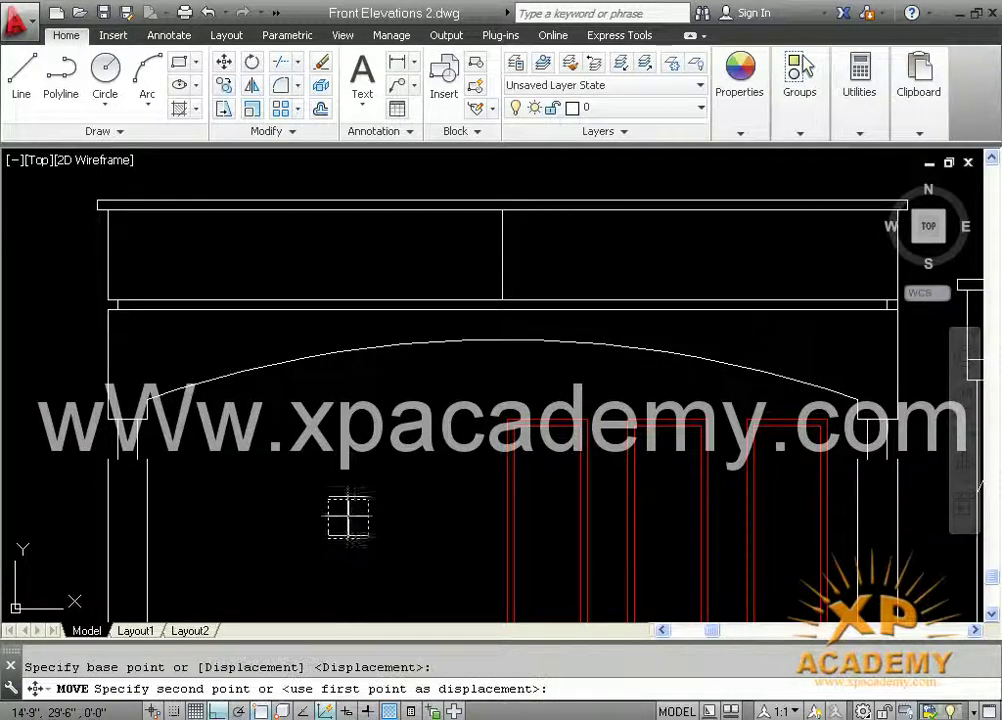
left_click(502, 255)
Erase the vertical centre line running through the square in the parapet band and save the drawing.
scroll(504, 259, "up", 1)
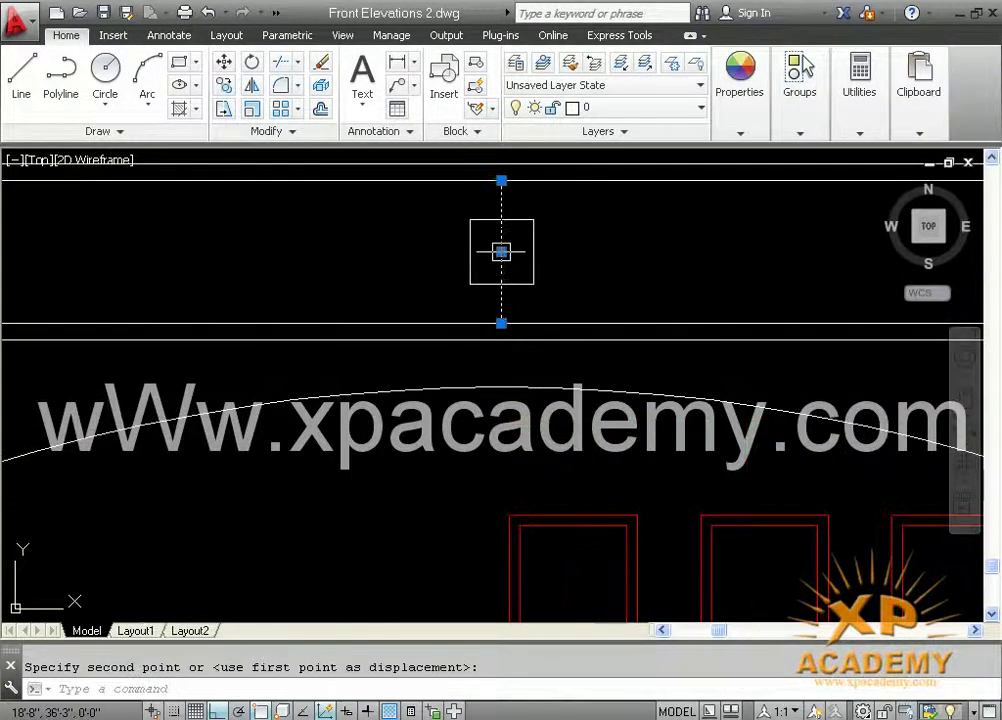
key("Delete")
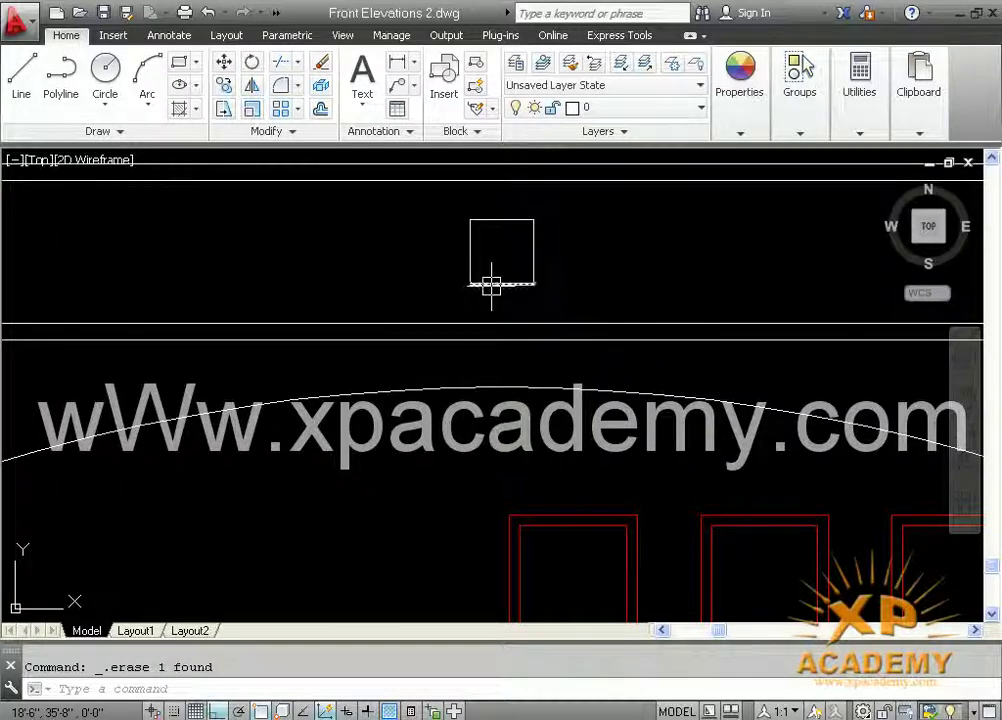
key("ctrl+s")
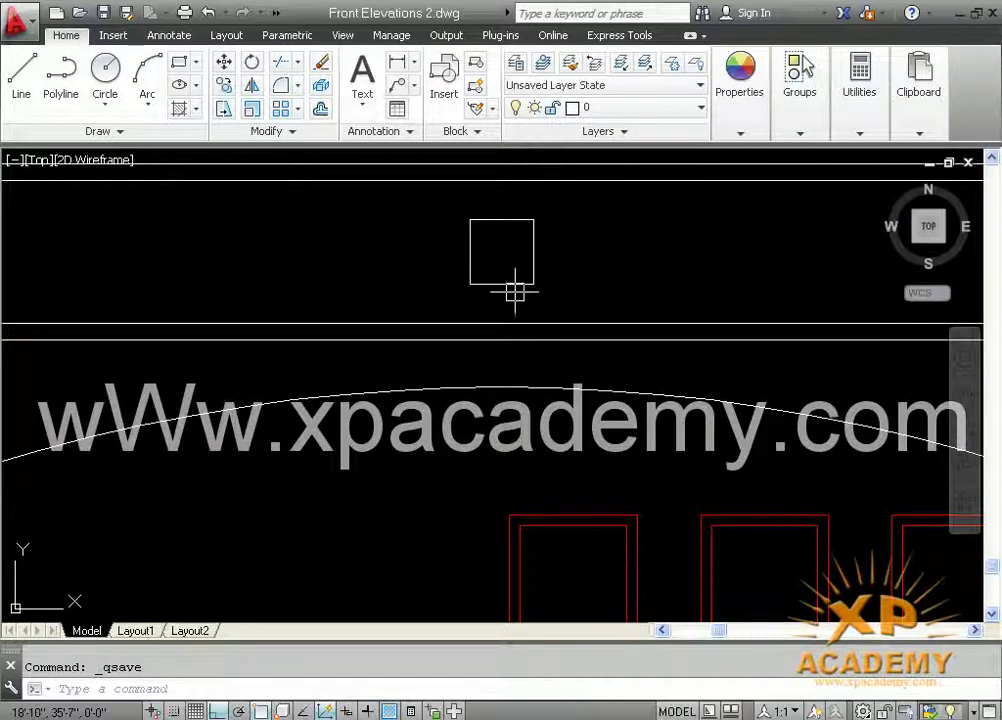
Copy the parapet square 24 inches horizontally to its left.
middle_click_drag(514, 291, 557, 294)
type("c")
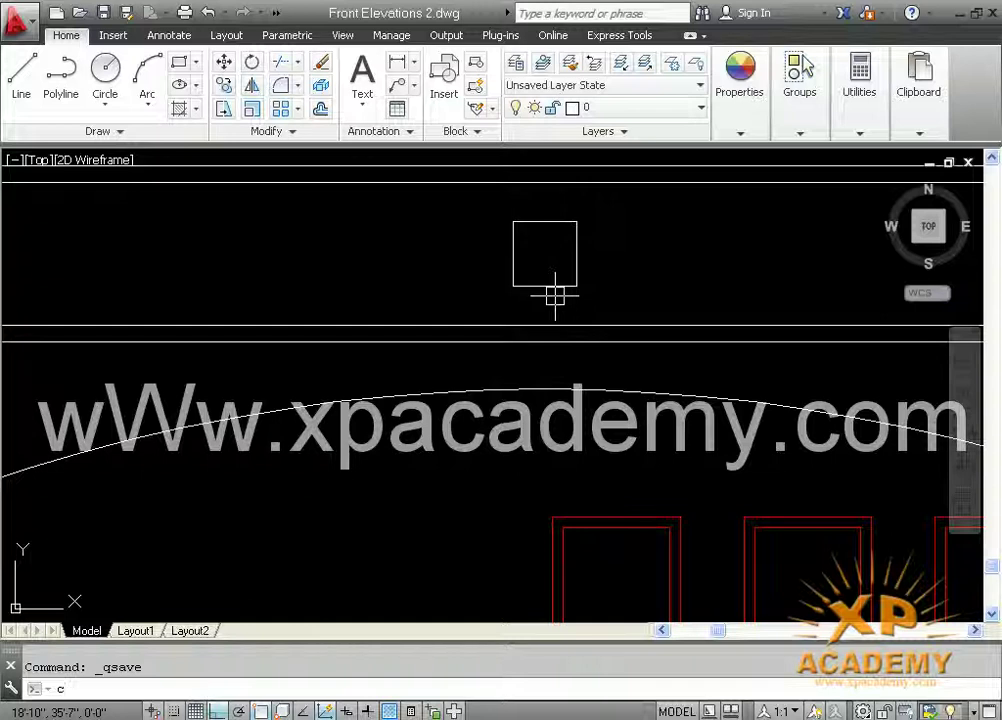
type("o")
key("Return")
left_click(608, 262)
left_click(483, 300)
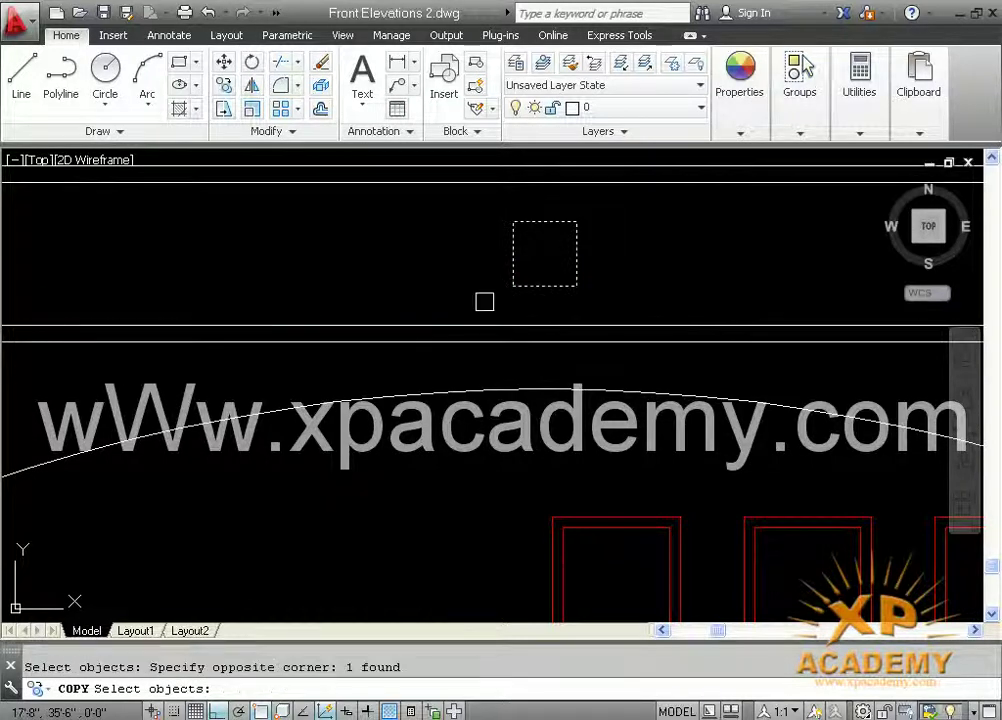
key("Return")
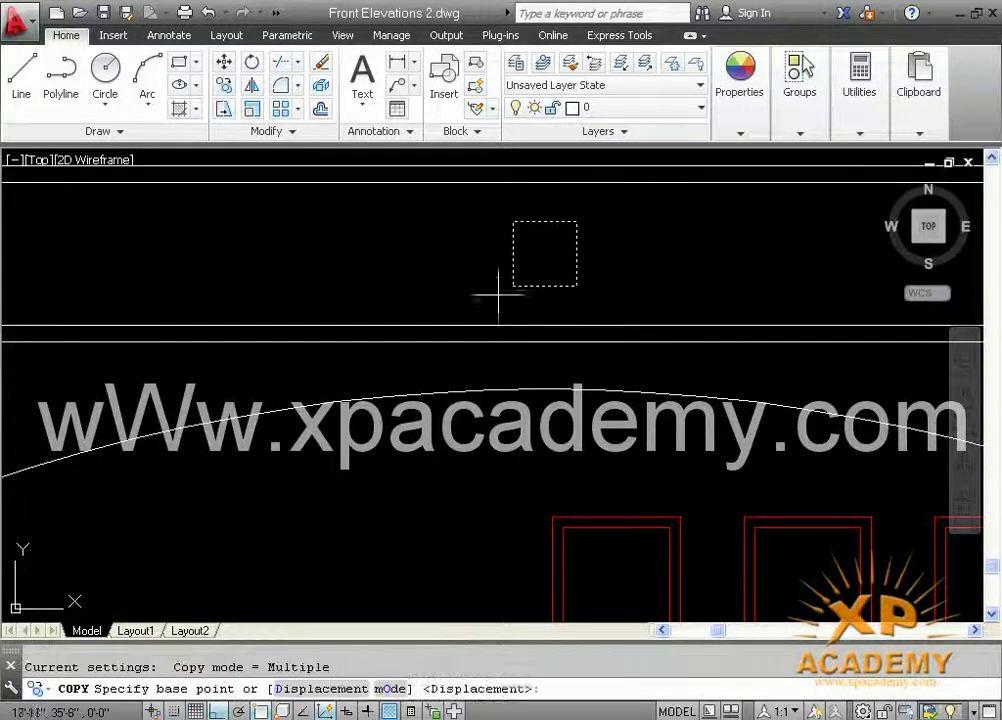
left_click(576, 285)
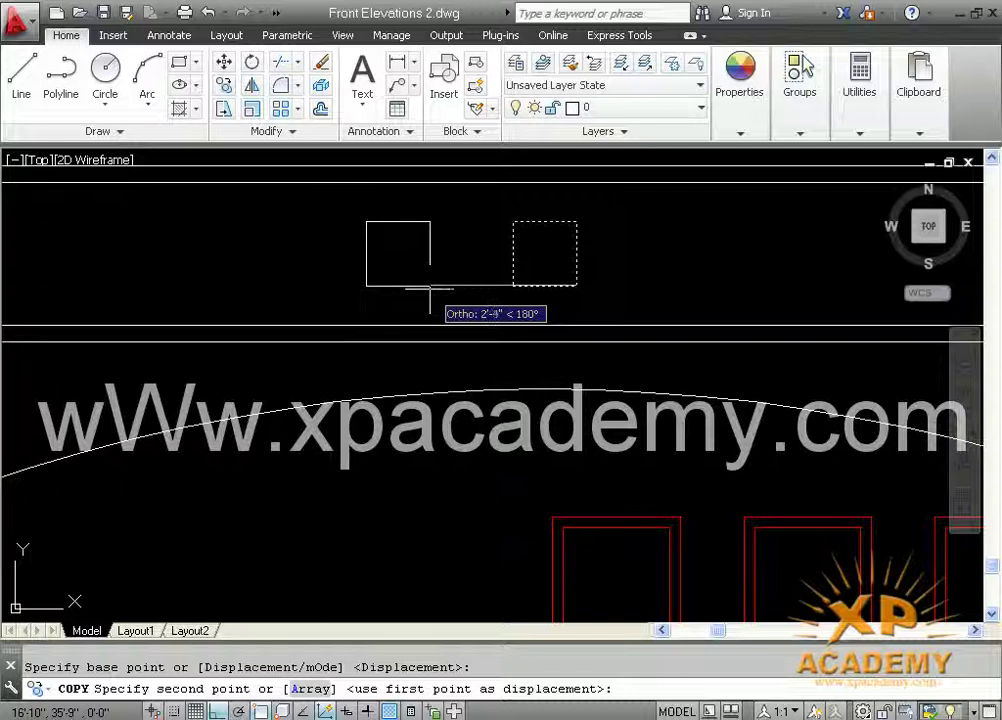
type("24")
key("Return")
key("Return")
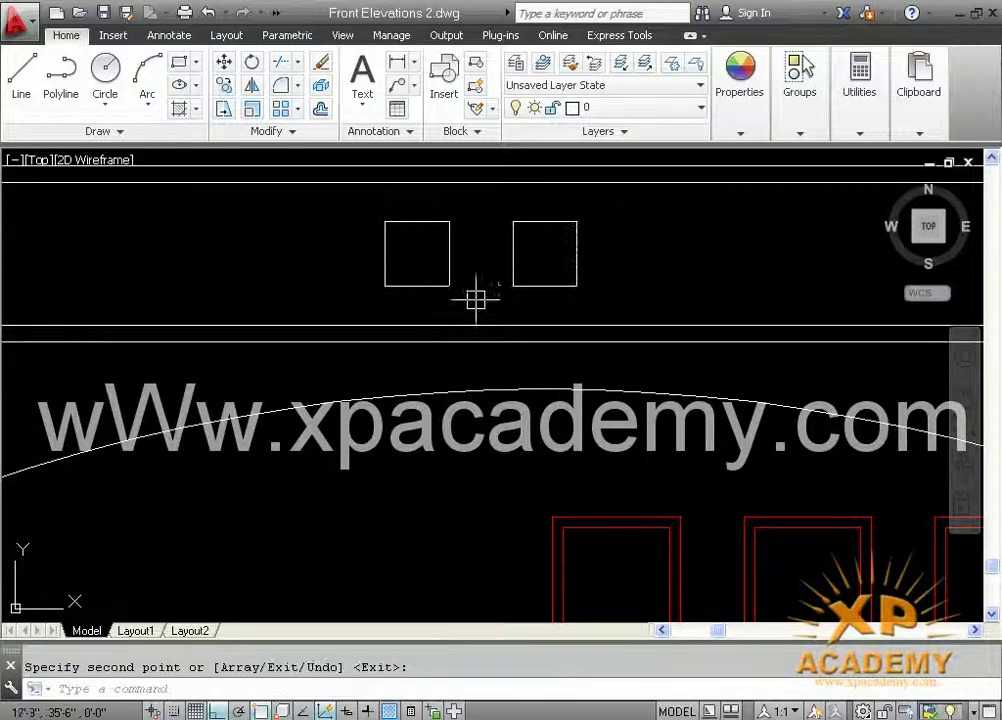
Add aligned dimensions across the gap between the two parapet squares and along the right square's lower edge.
type("dal")
key("Return")
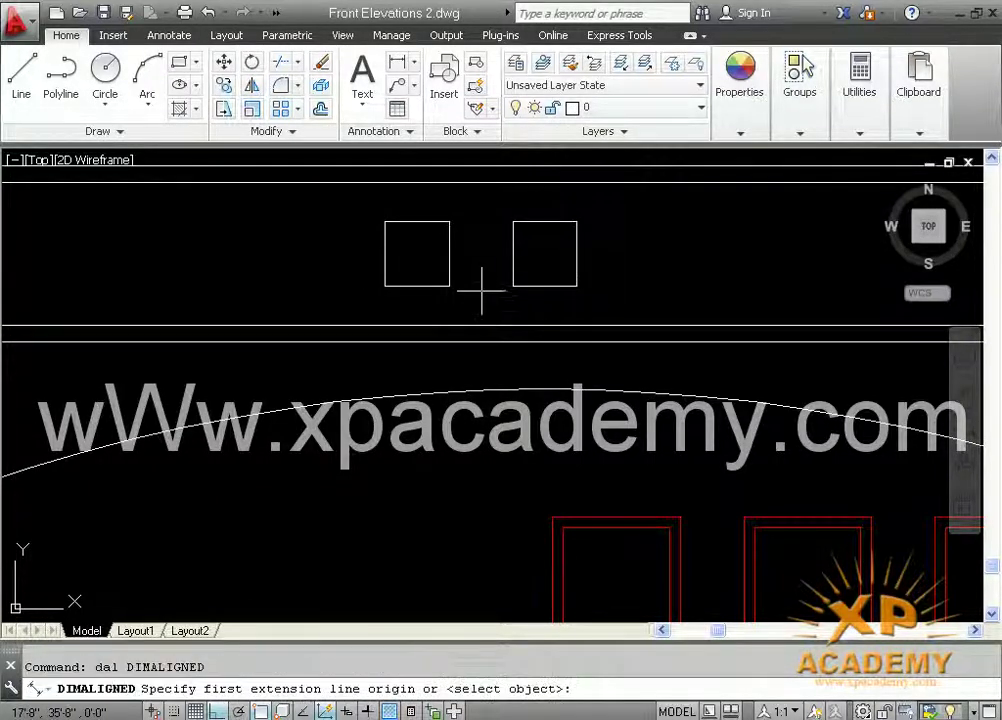
left_click(450, 256)
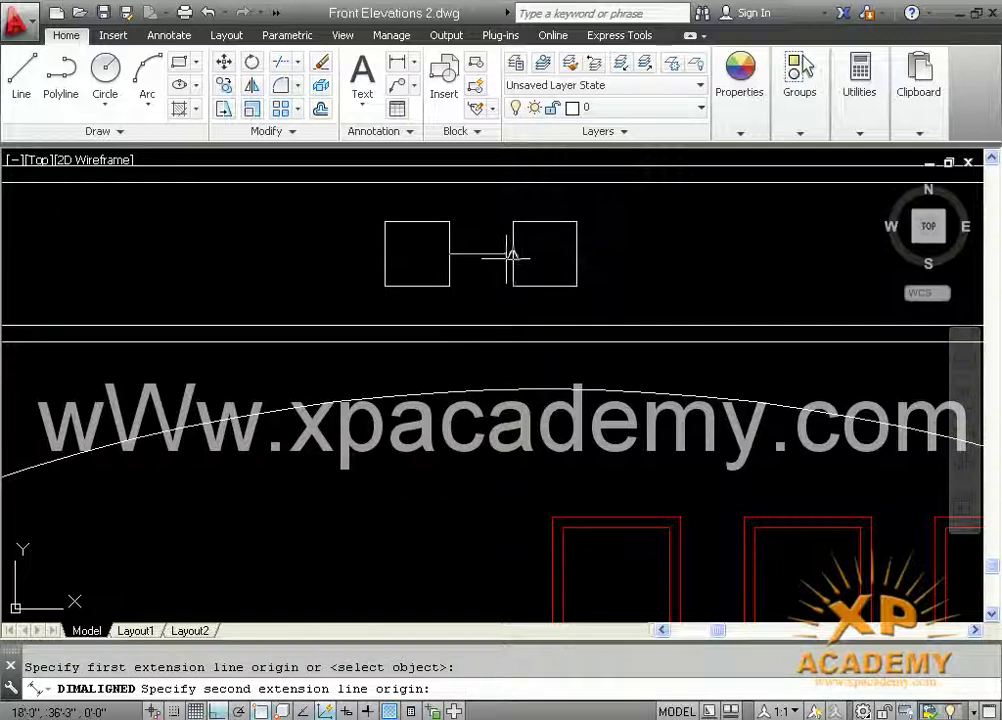
left_click(513, 256)
left_click(505, 257)
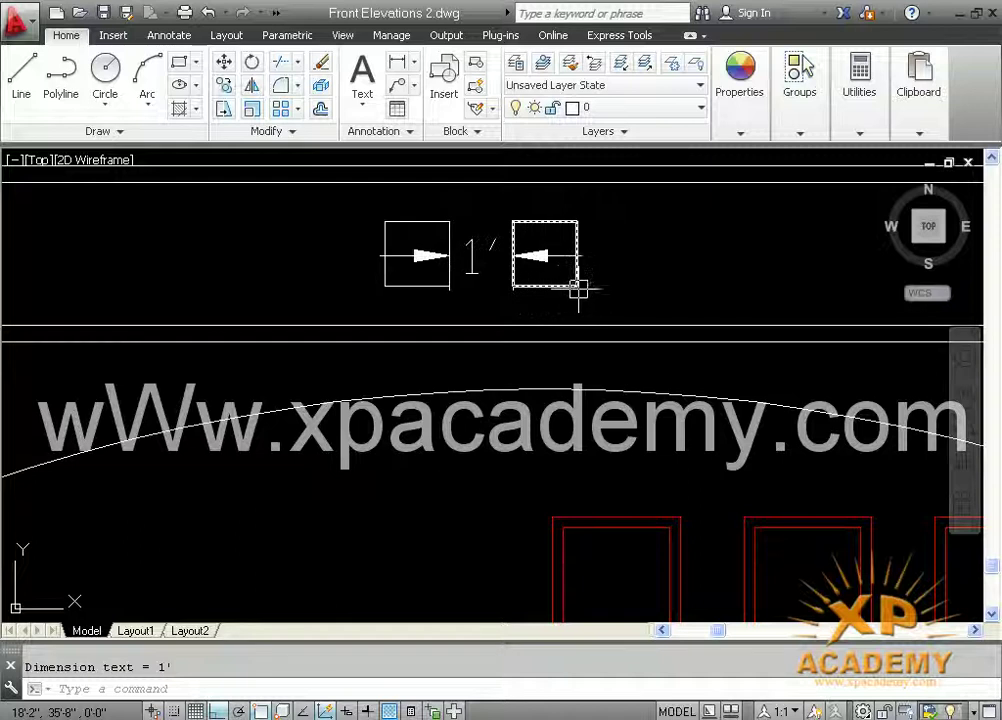
key("Return")
key("Return")
left_click(546, 287)
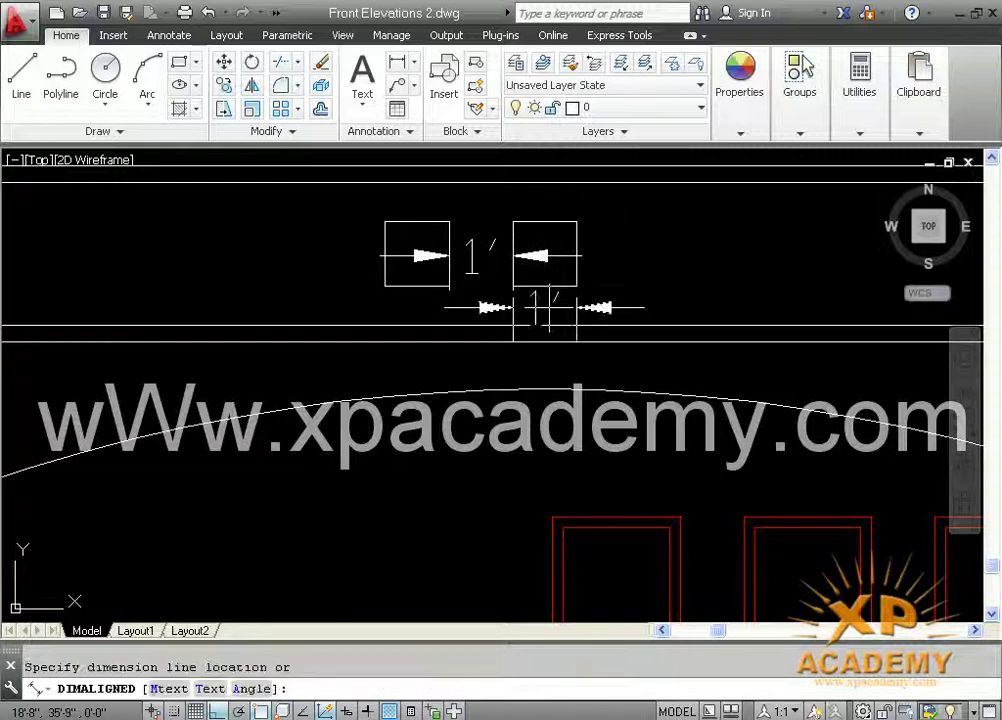
left_click(545, 315)
Delete the two aligned dimensions at the parapet squares.
left_click(481, 256)
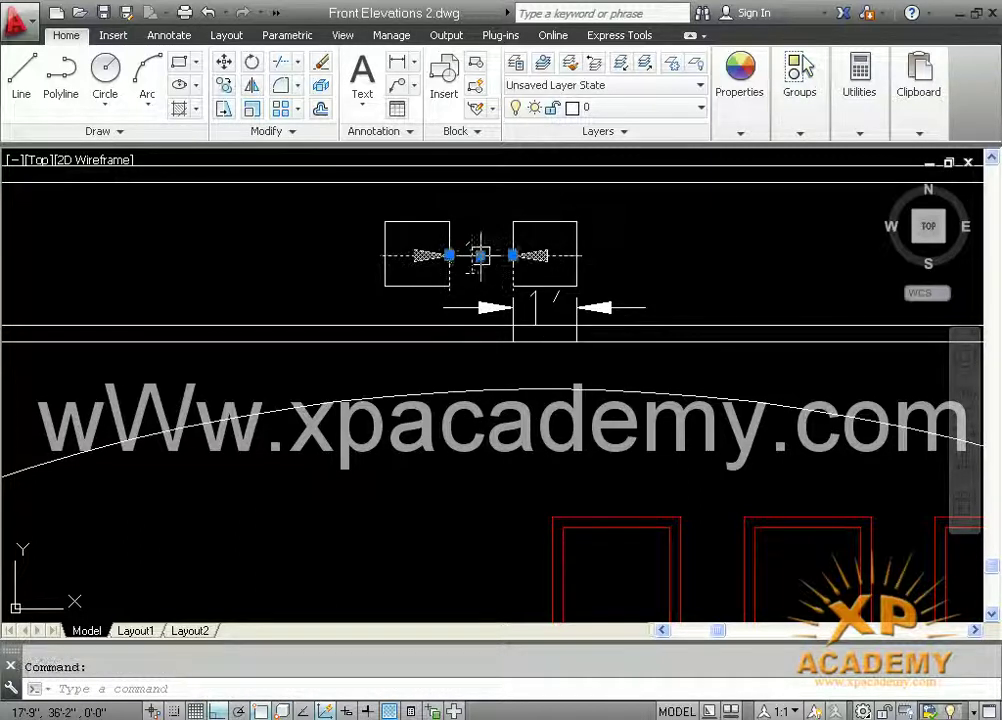
key("Delete")
left_click(528, 310)
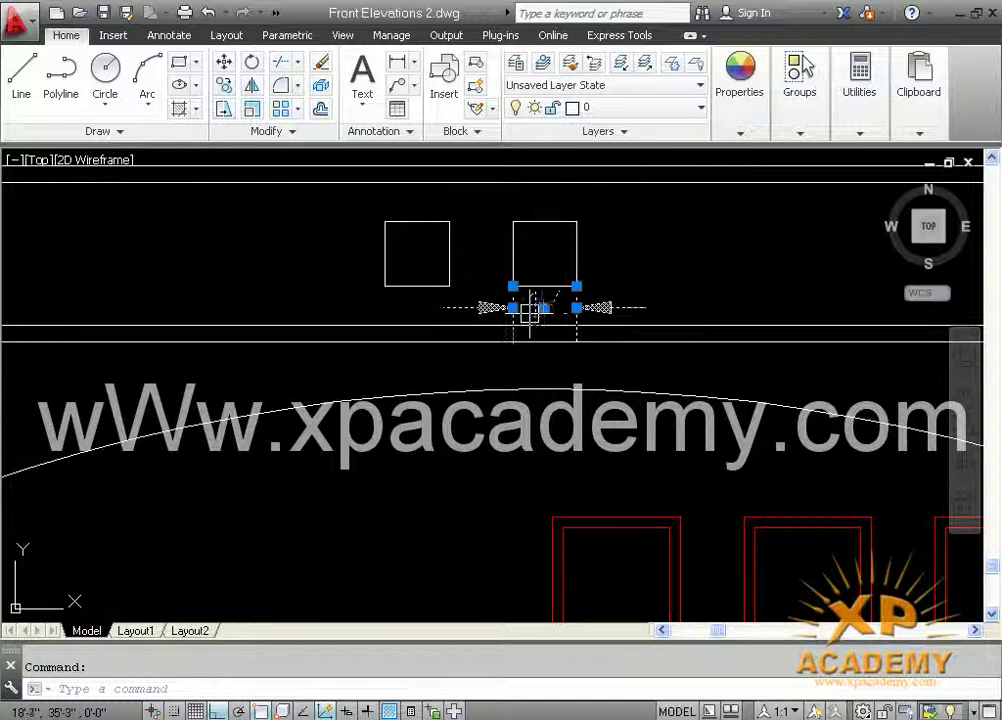
key("Delete")
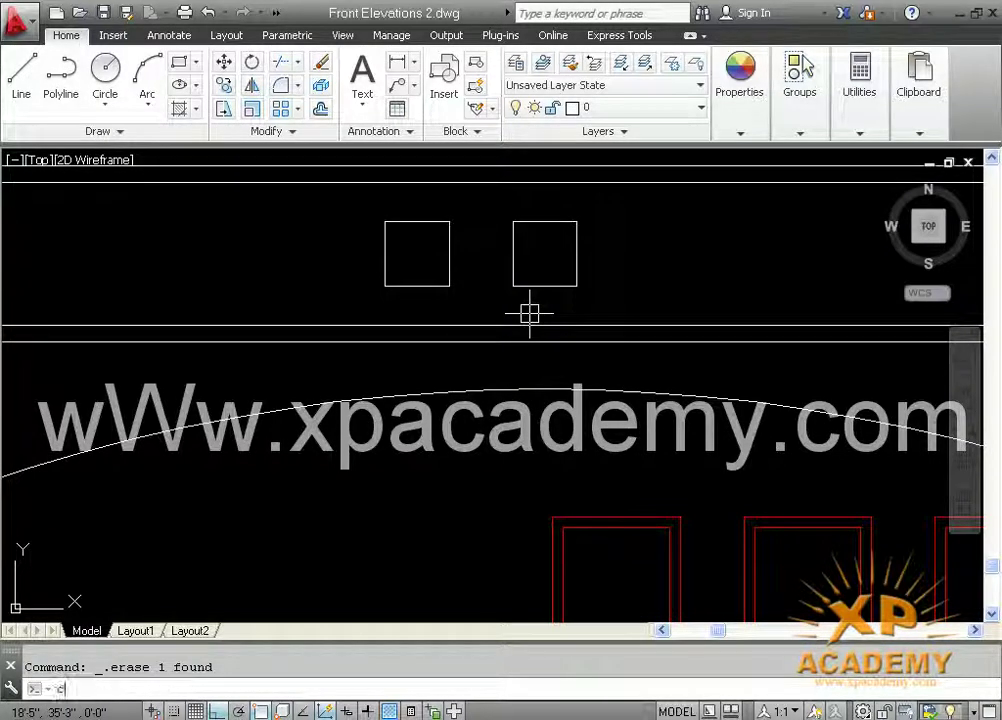
Copy the left parapet square twice farther left, keeping the same spacing as the existing pair of squares.
type("Co")
key("Return")
left_click(485, 215)
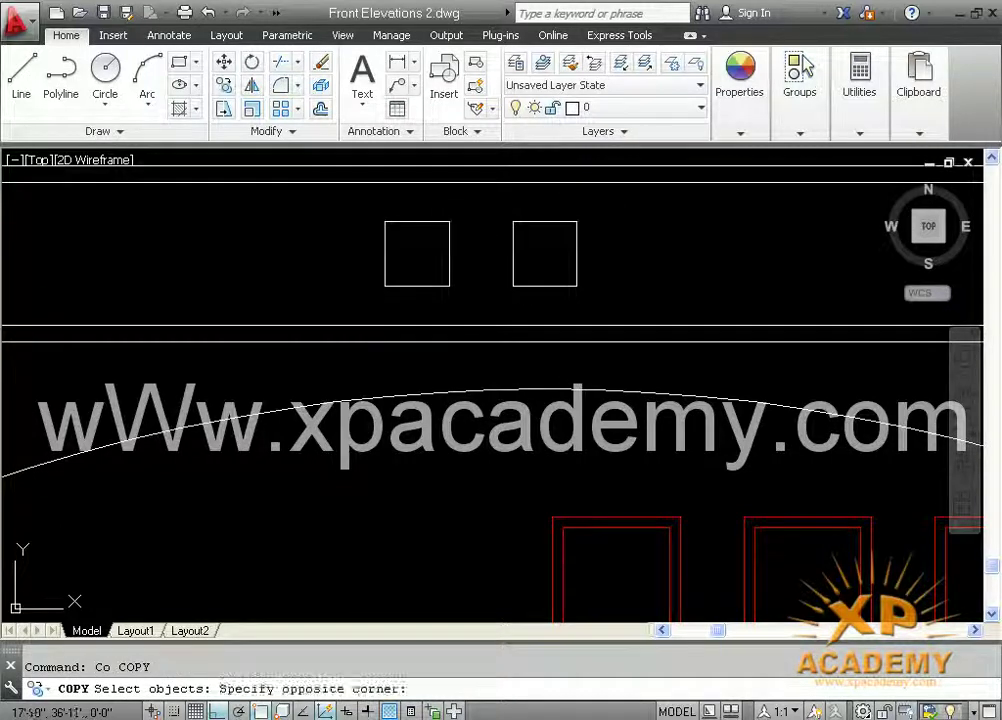
left_click(443, 304)
key("Return")
left_click(513, 286)
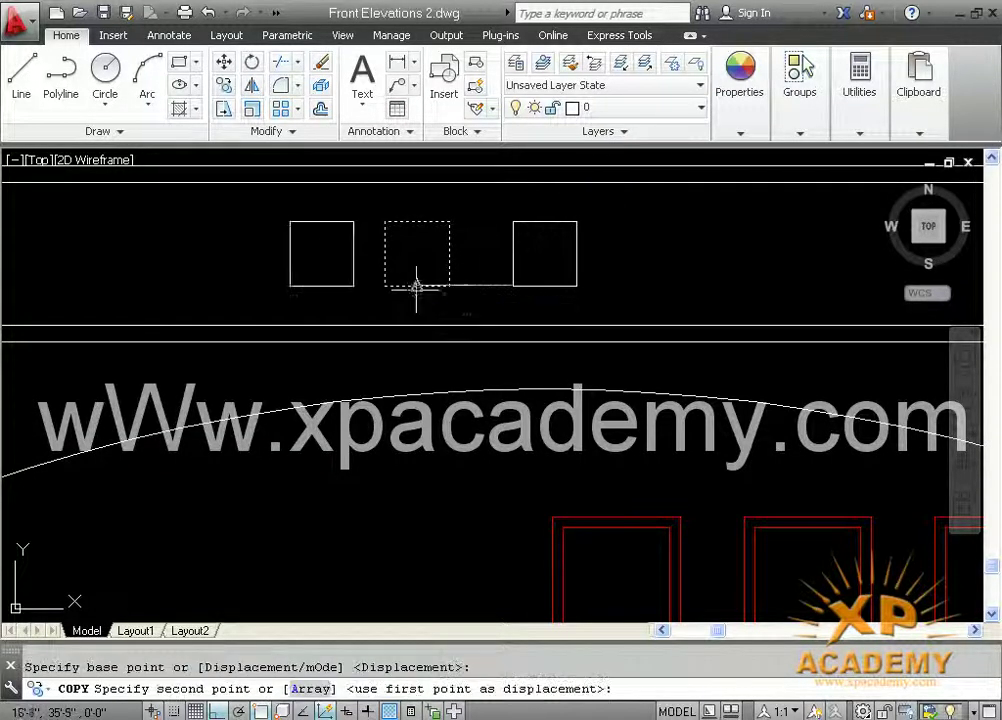
left_click(385, 286)
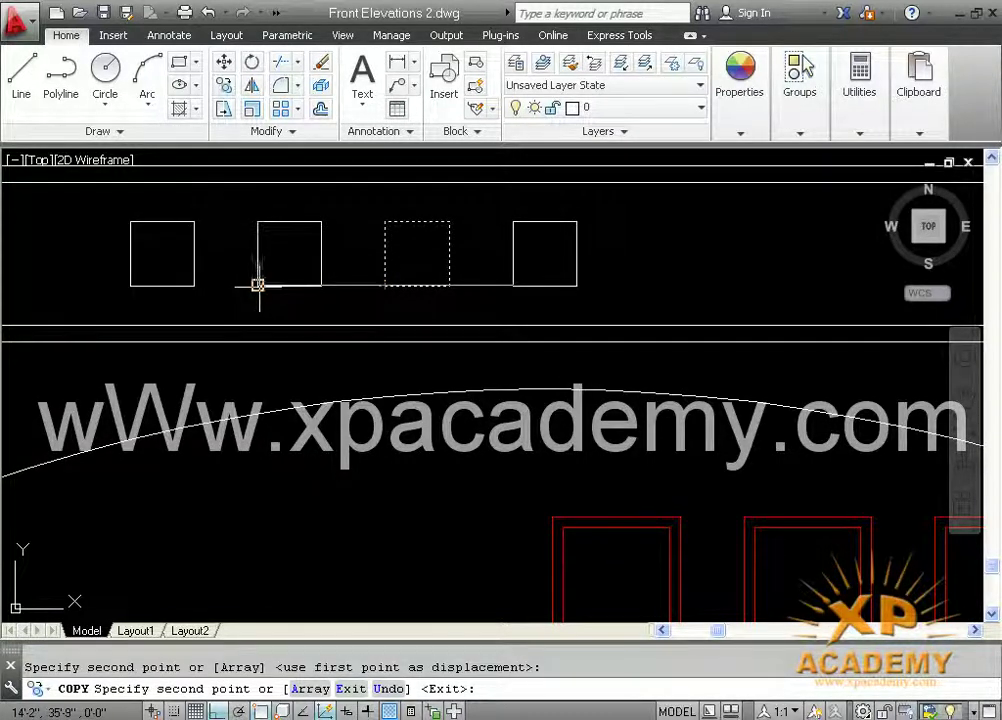
left_click(258, 286)
key("Return")
Mirror the three left parapet squares about the vertical centerline of the fourth square, keeping the originals.
scroll(365, 300, "down", 2)
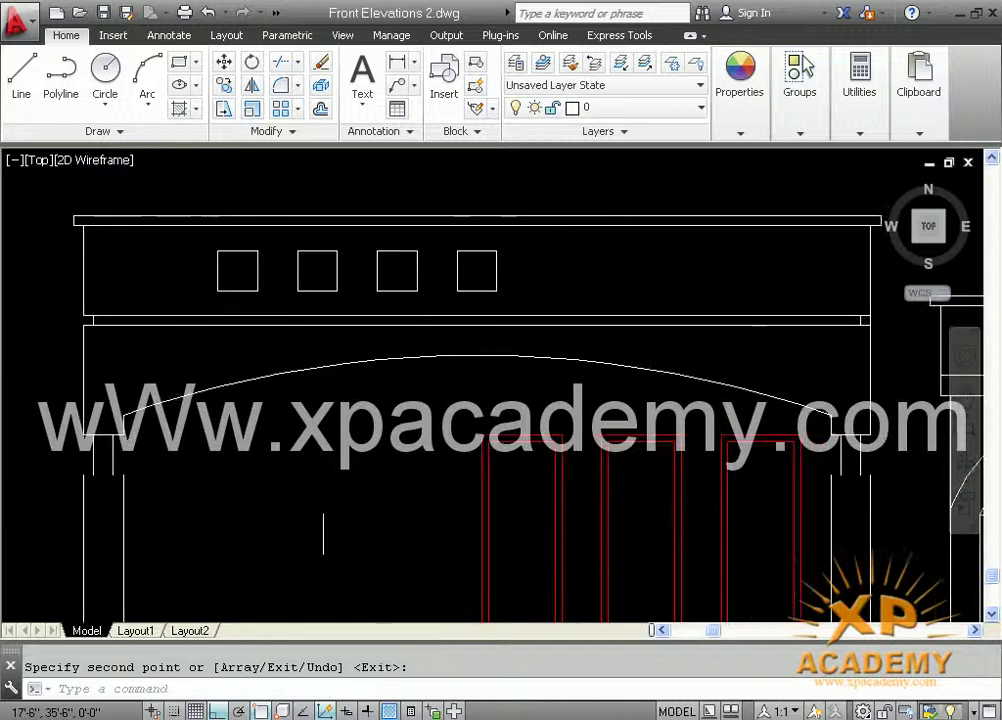
scroll(422, 288, "down", 2)
type("mi")
key("Return")
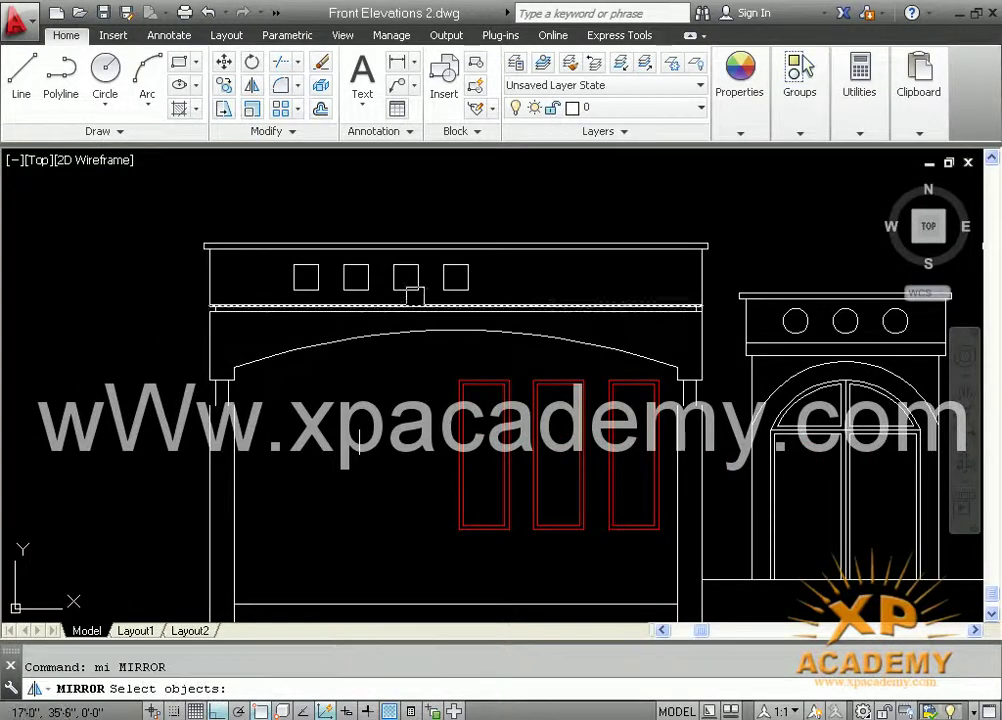
scroll(415, 285, "up", 3)
left_click(442, 259)
left_click(121, 268)
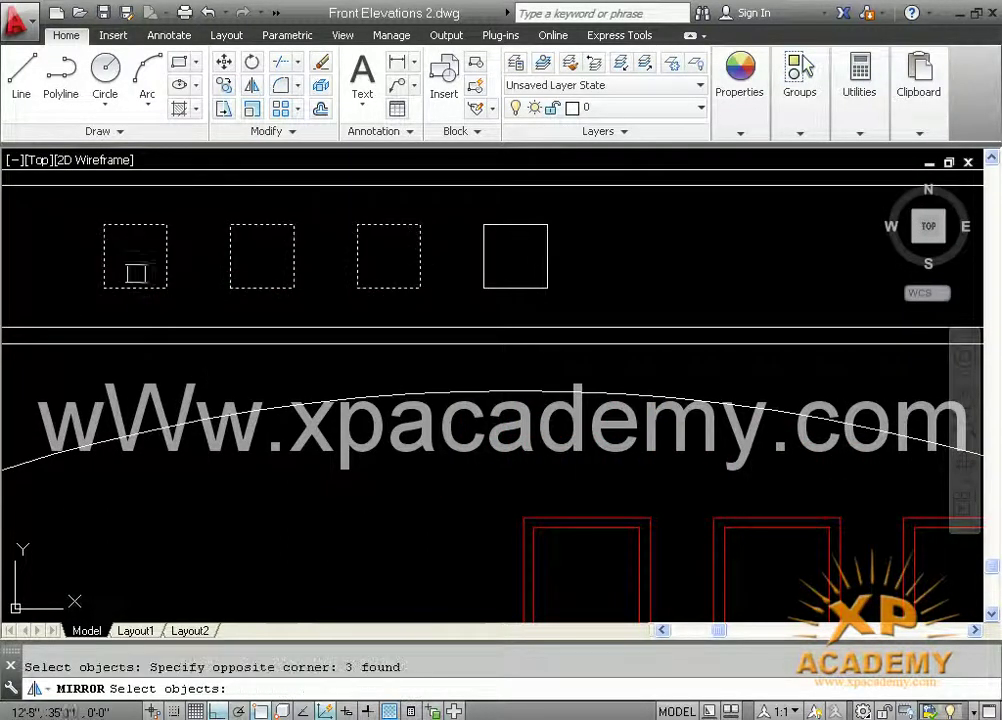
key("Return")
left_click(515, 290)
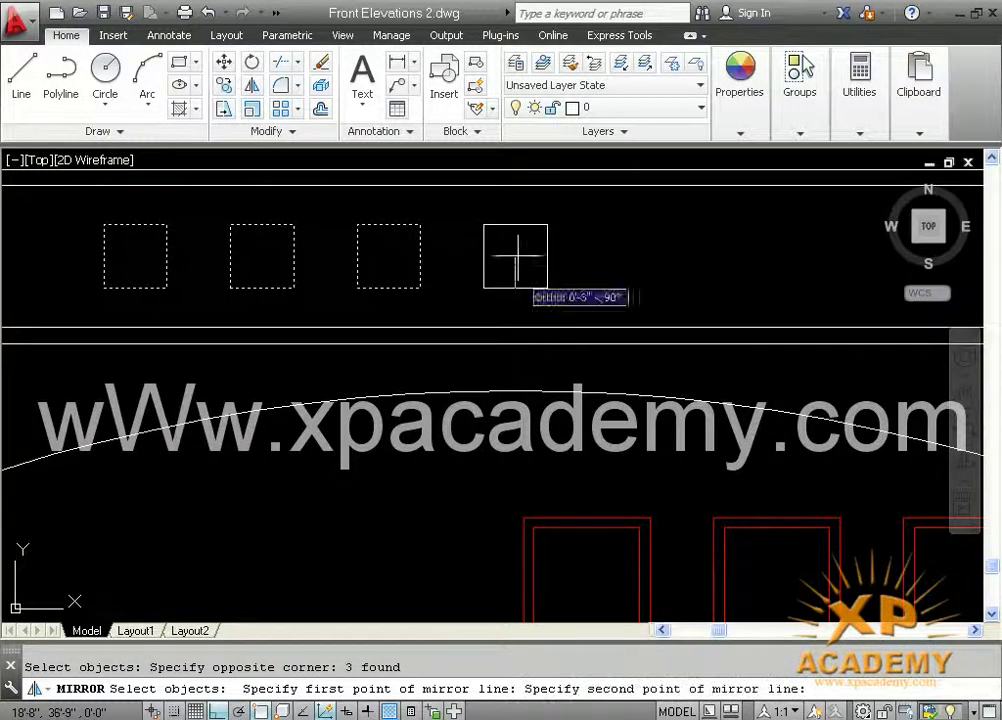
left_click(515, 225)
scroll(532, 331, "down", 3)
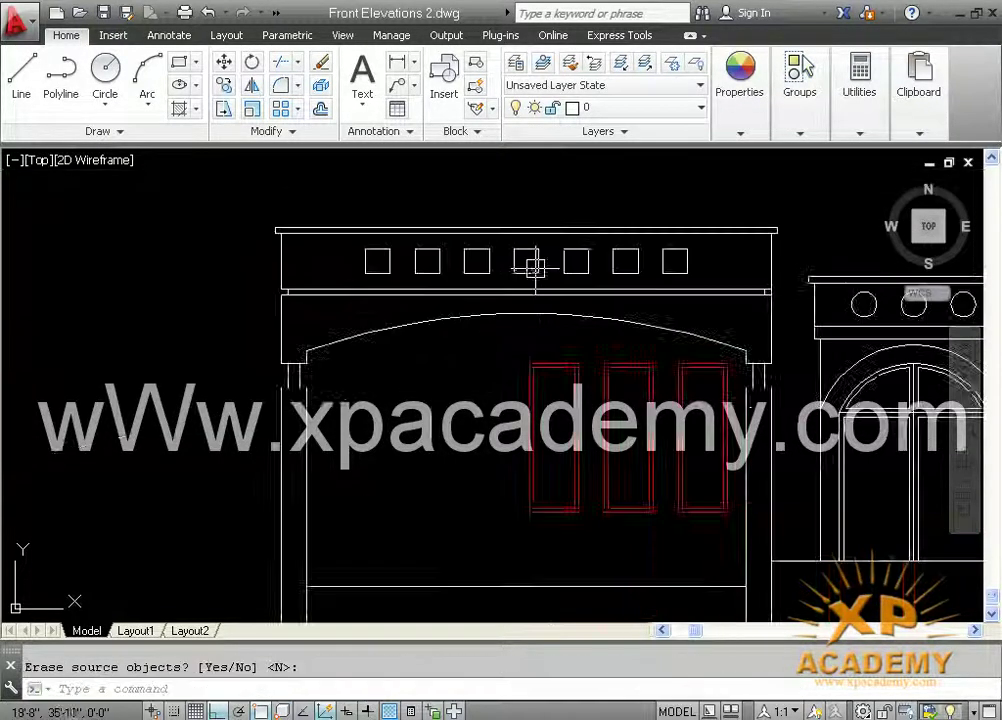
Erase one object near the right end of the band below the parapet squares and save the drawing.
mouse_move(532, 331)
middle_mouse_down()
mouse_move(452, 277)
mouse_move(240, 277)
middle_mouse_up()
middle_click_drag(539, 275, 271, 272)
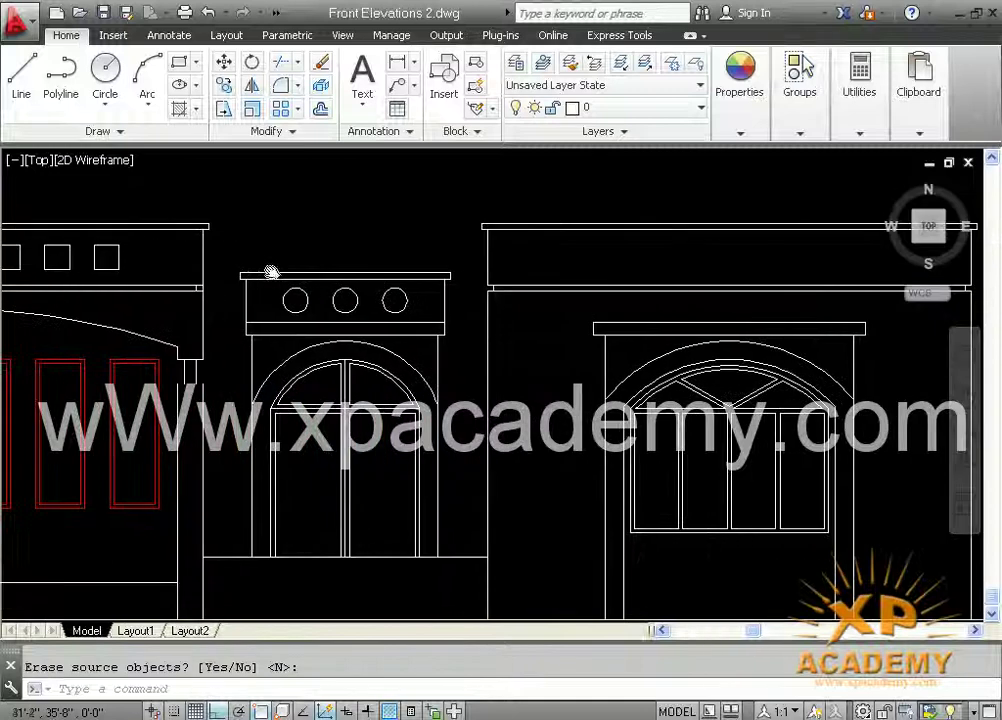
mouse_move(664, 271)
middle_mouse_down()
mouse_move(532, 271)
mouse_move(556, 272)
middle_mouse_up()
scroll(556, 272, "down", 2)
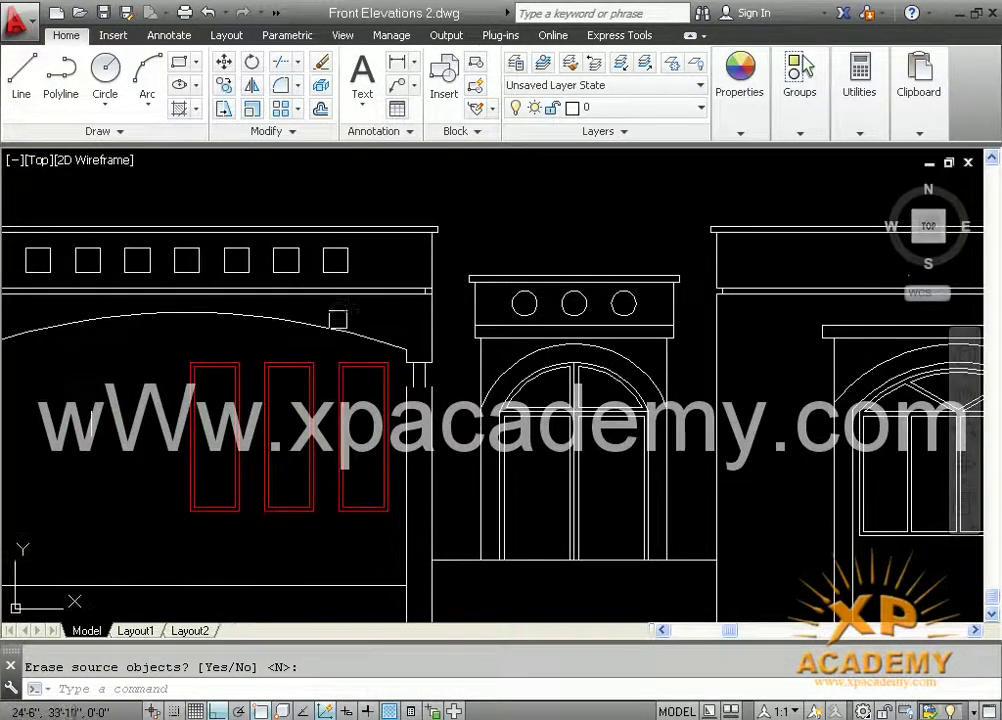
scroll(528, 262, "up", 5)
key("Return")
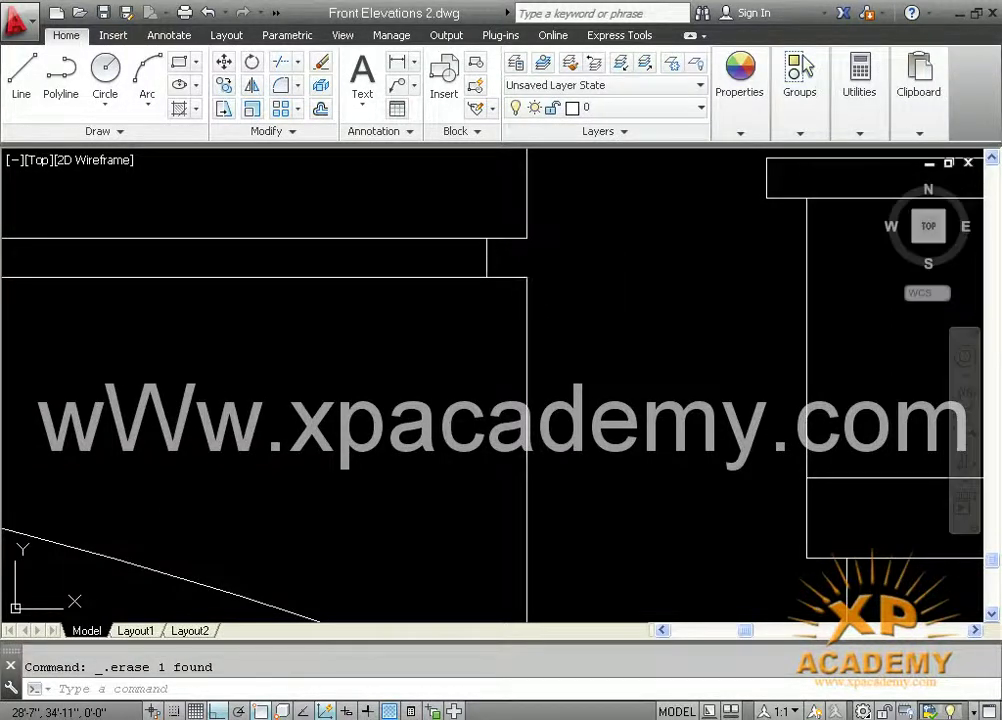
key("ctrl+s")
Copy all seven parapet squares from the arched porch to the right block's parapet, midpoint to midpoint of the cornice's lower edge, and save.
scroll(566, 285, "down", 6)
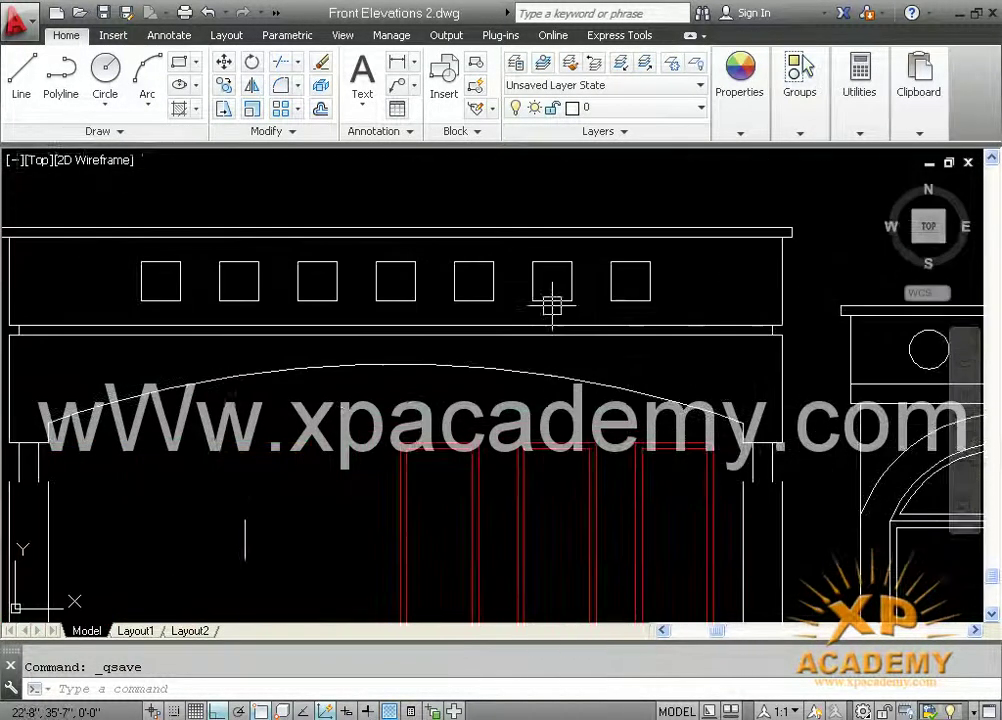
type("co")
key("Return")
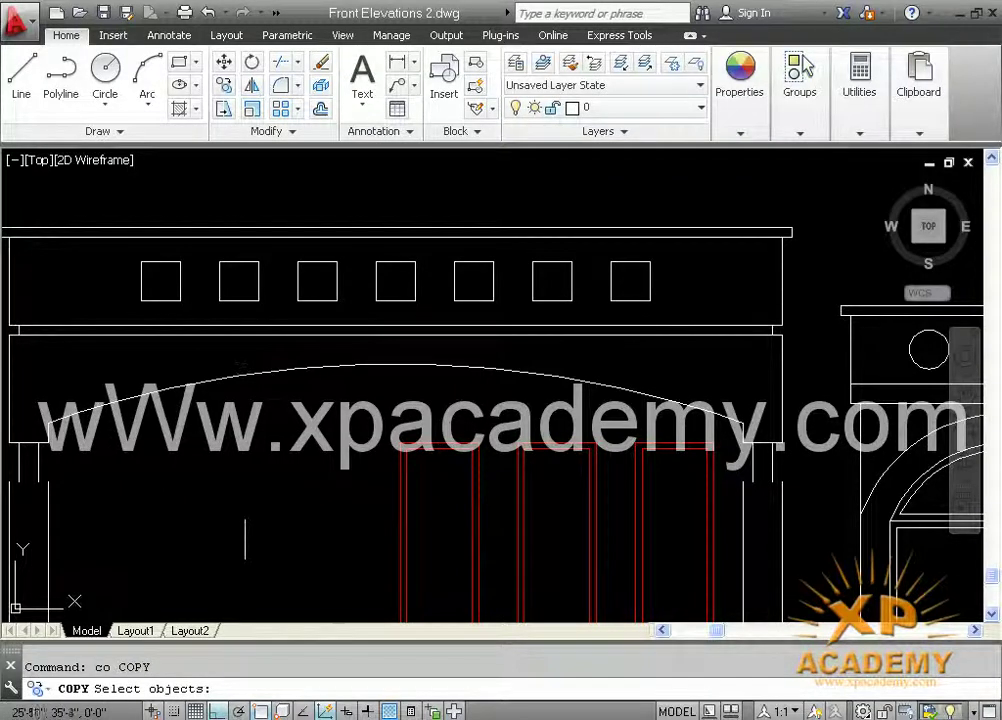
left_click(681, 304)
left_click(157, 266)
key("Return")
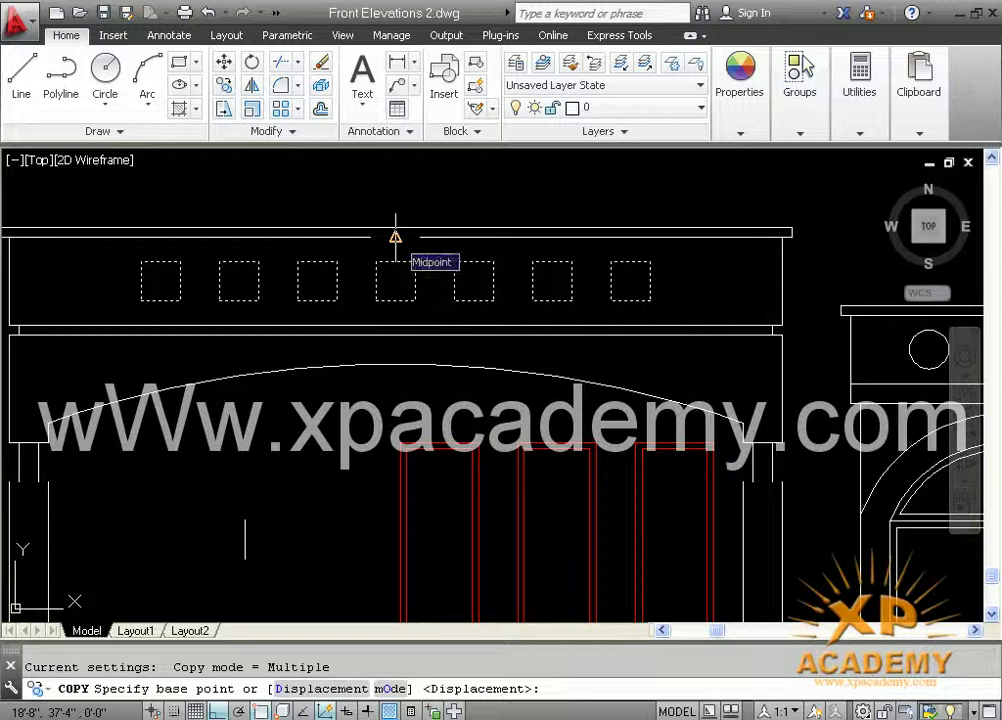
left_click(395, 235)
scroll(474, 262, "down", 3)
scroll(663, 311, "up", 3)
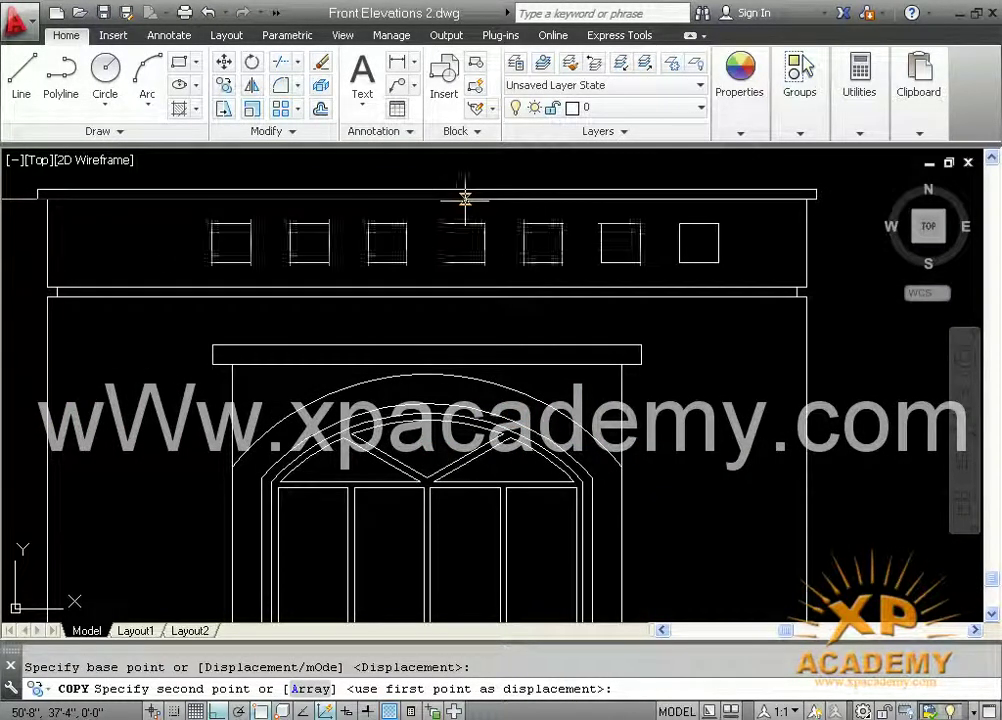
left_click(426, 197)
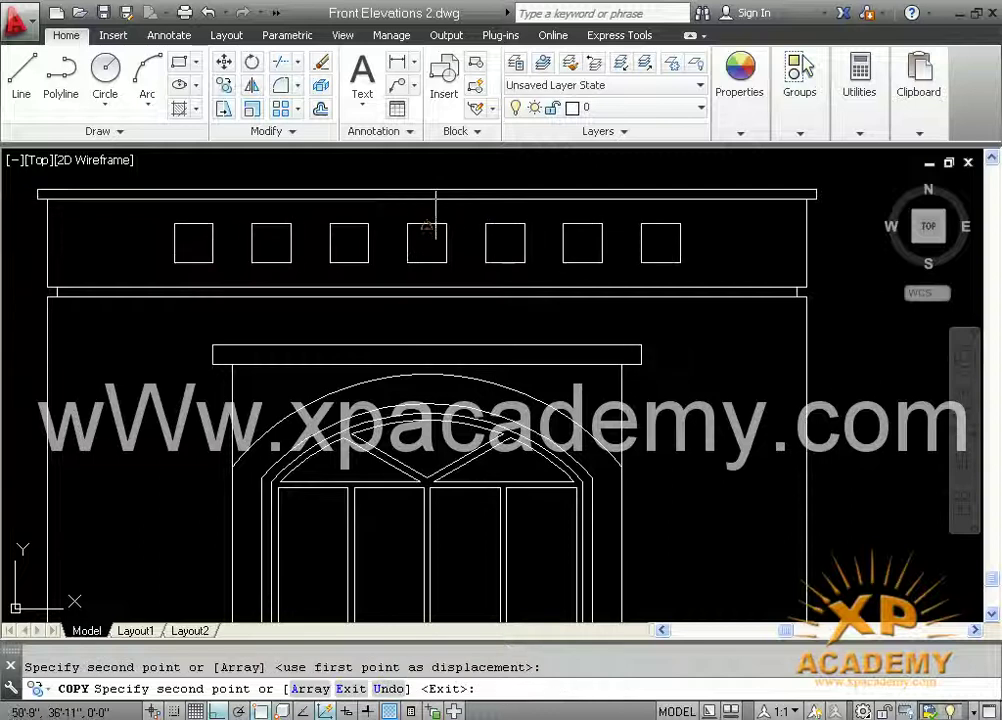
key("Return")
scroll(426, 228, "down", 3)
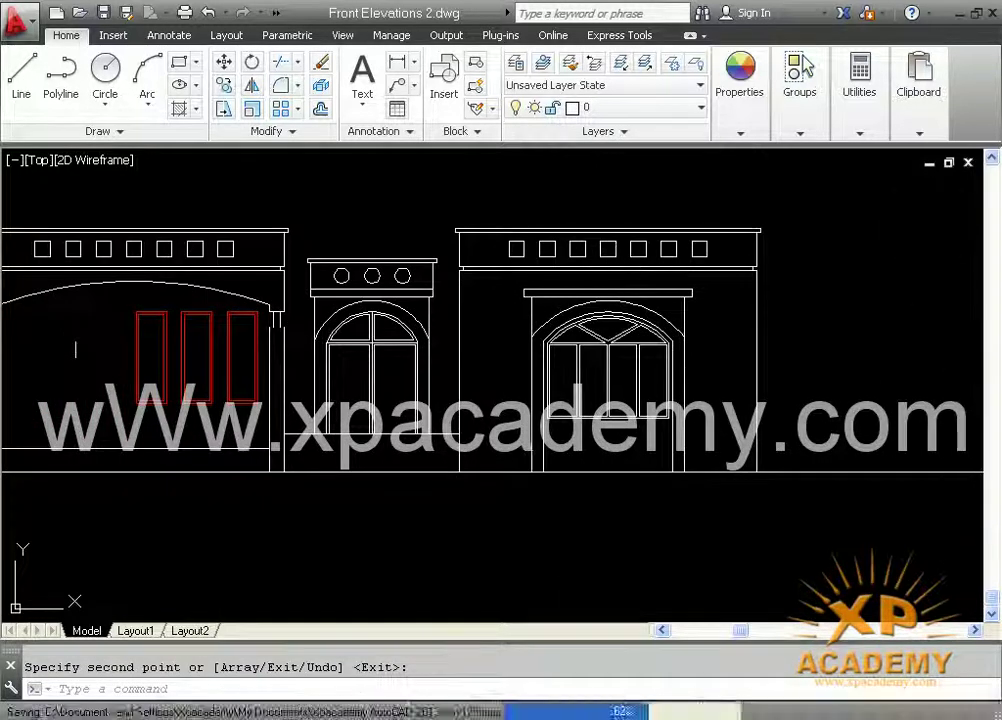
Examine the whole front elevation and its alignment with the porch in the floor plan above.
scroll(618, 272, "down", 4)
mouse_move(625, 301)
middle_mouse_down()
mouse_move(532, 358)
mouse_move(587, 369)
middle_mouse_up()
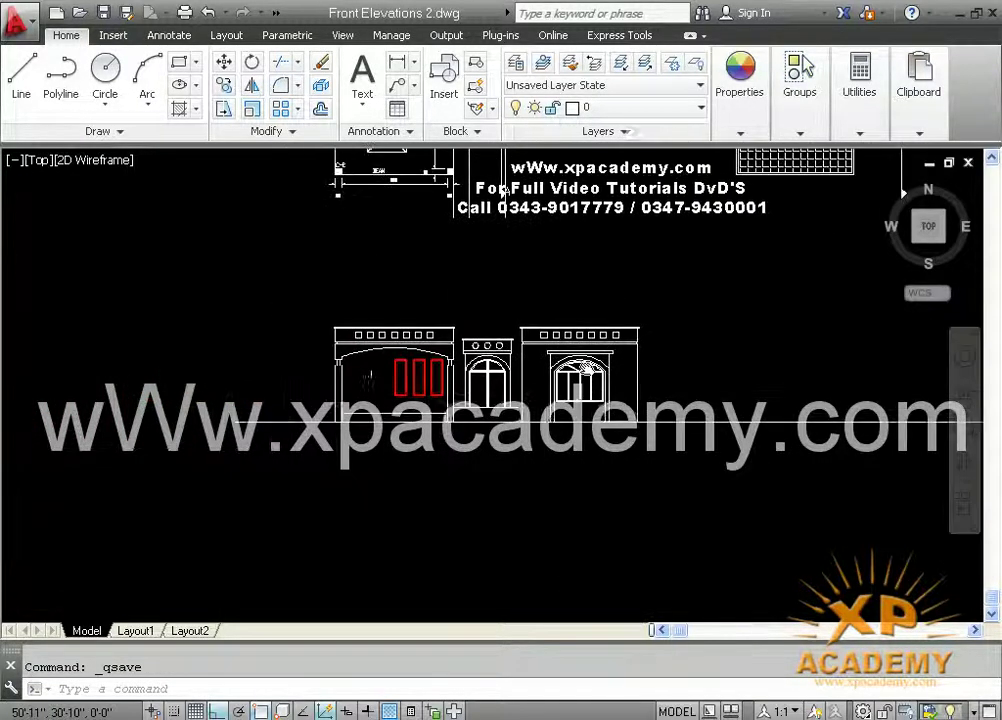
middle_click_drag(505, 190, 500, 191)
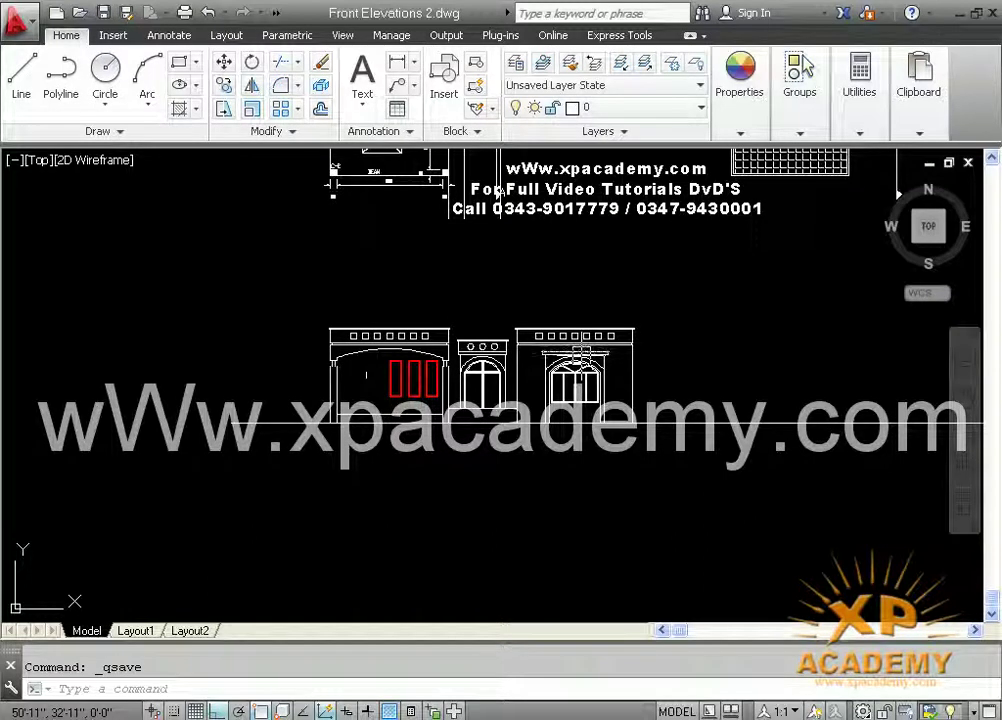
middle_click_drag(503, 343, 509, 322)
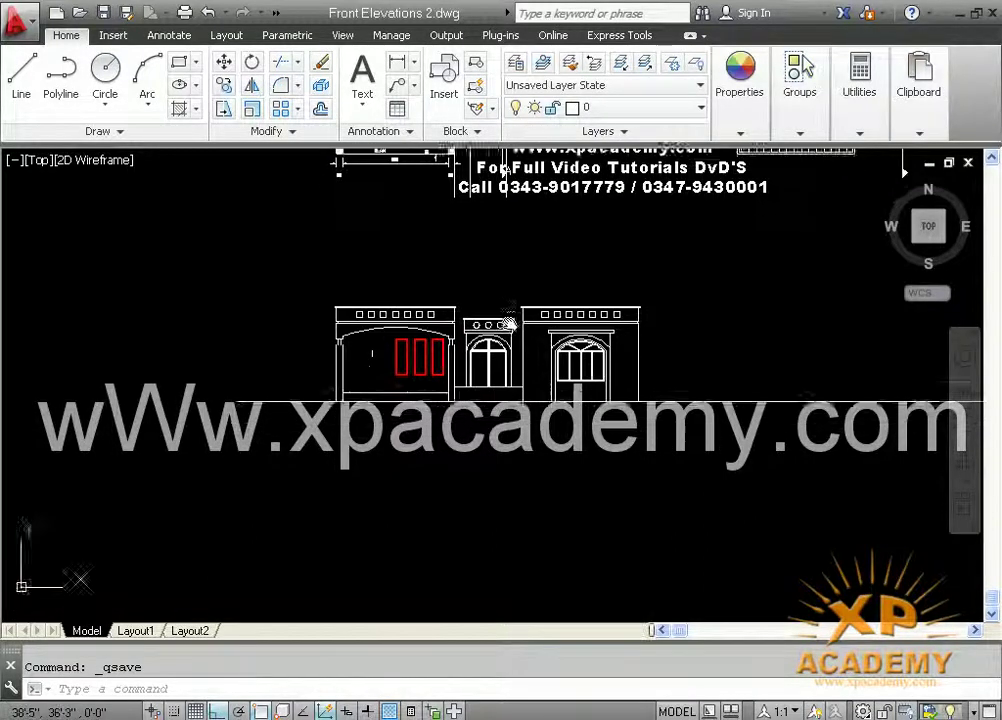
scroll(509, 322, "down", 5)
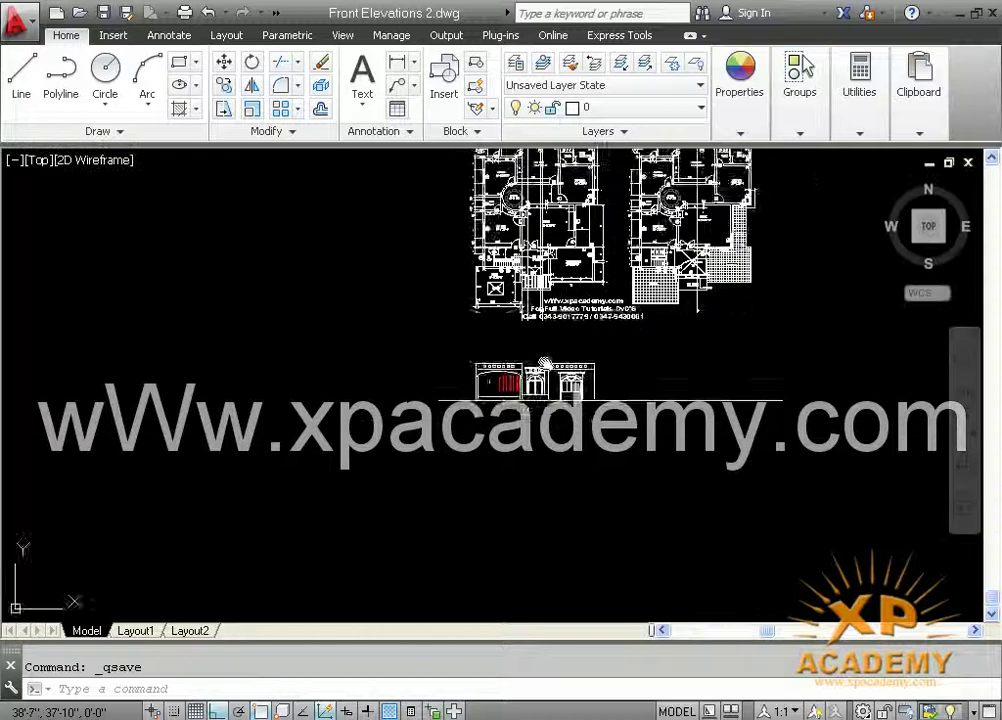
middle_click_drag(545, 364, 494, 458)
scroll(437, 489, "up", 4)
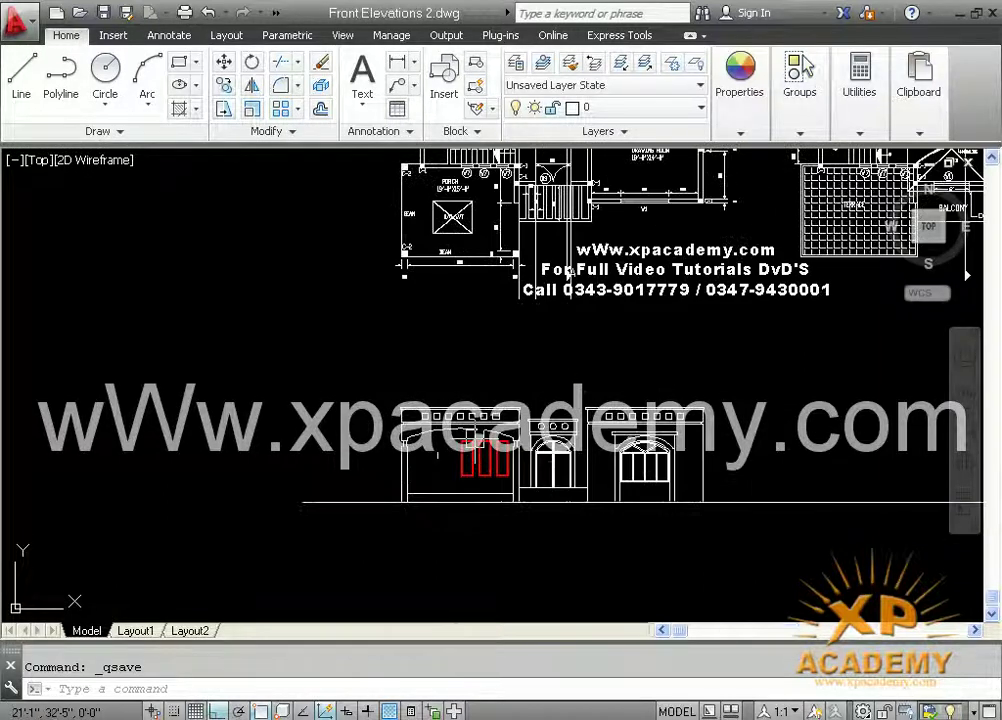
mouse_move(474, 320)
middle_mouse_down()
mouse_move(475, 406)
mouse_move(472, 376)
middle_mouse_up()
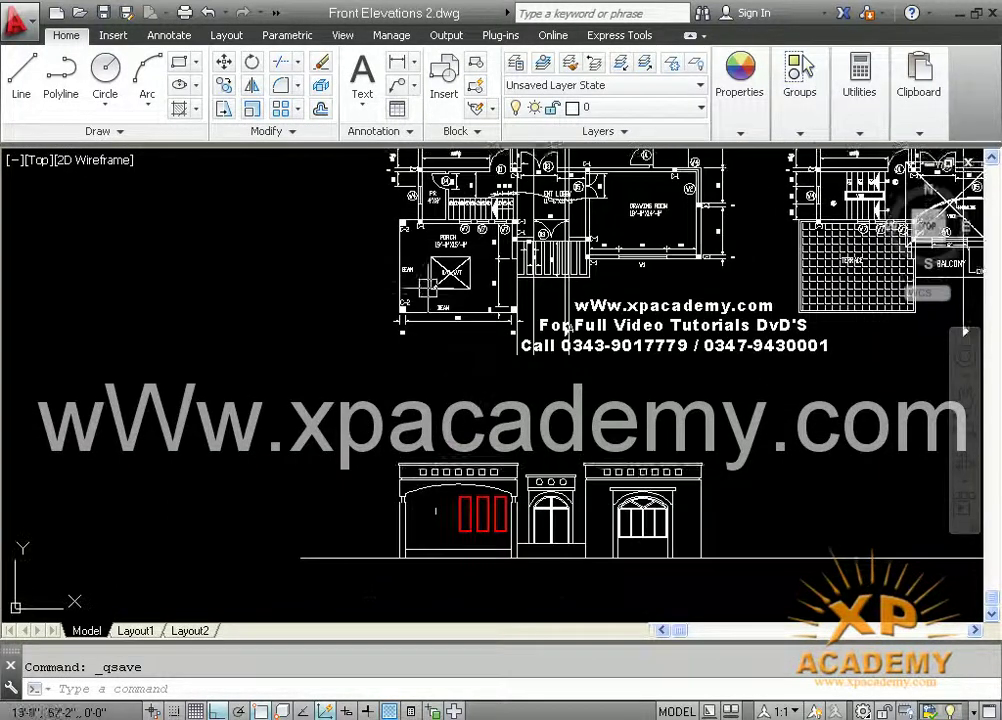
Project a vertical construction line through the lower-left corner of the porch's left C-1 column down to the elevation, and save the drawing.
scroll(432, 287, "up", 3)
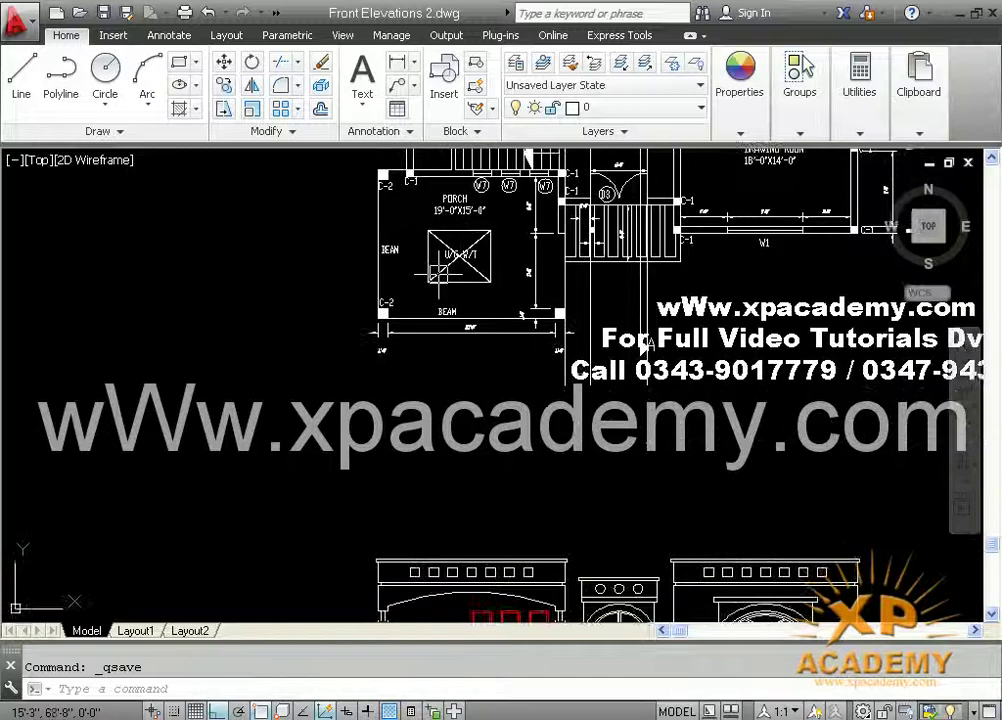
key("Return")
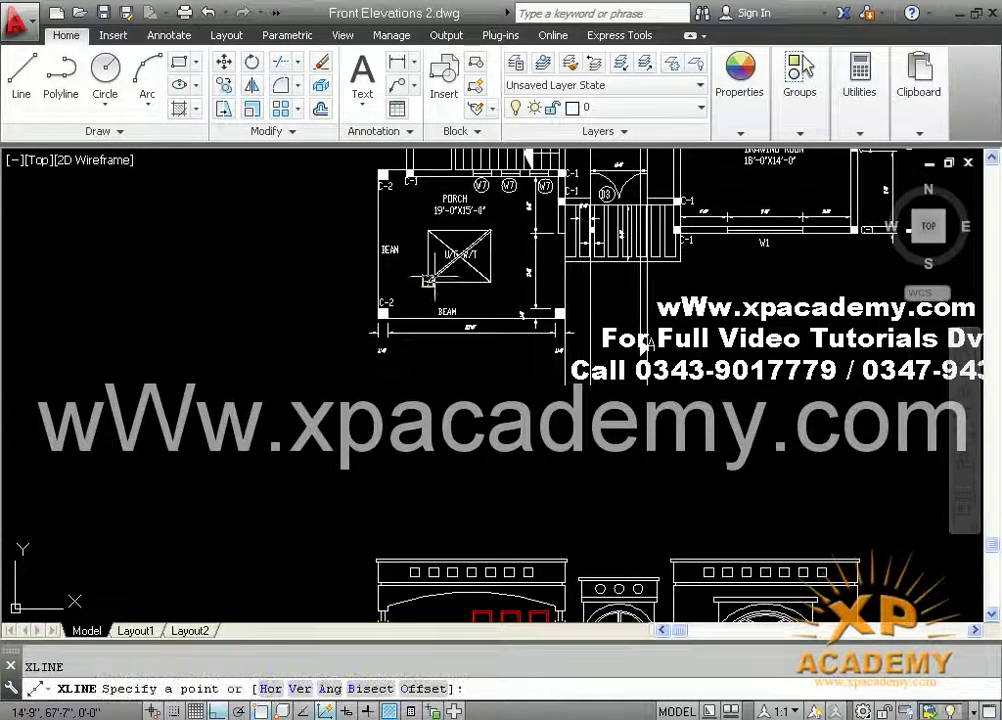
left_click(296, 688)
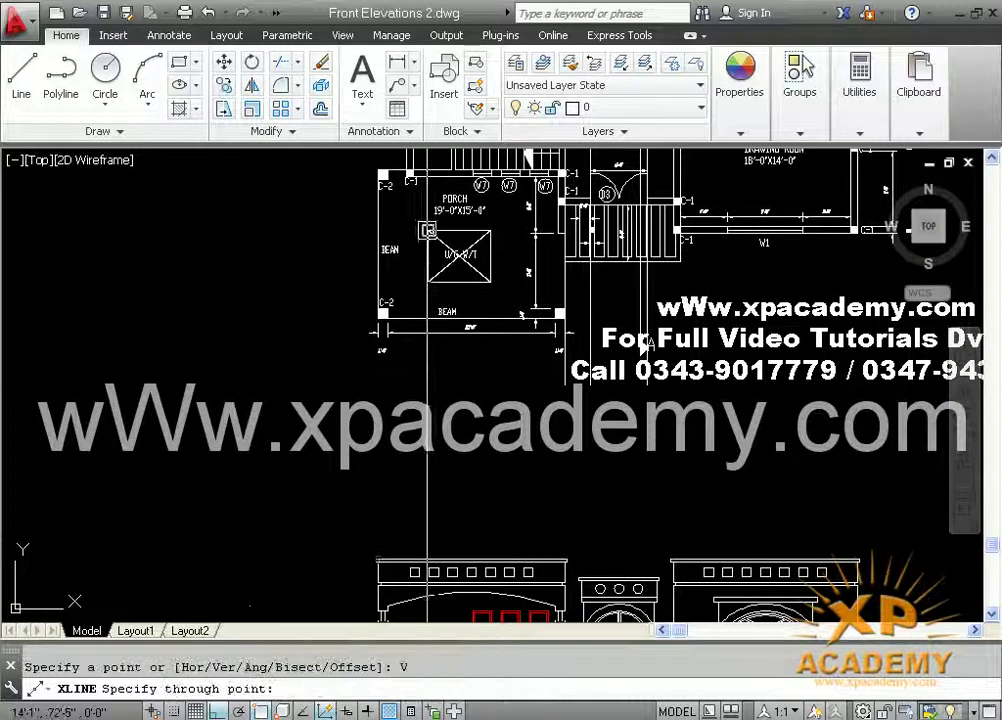
middle_click_drag(415, 212, 405, 386)
scroll(400, 332, "up", 6)
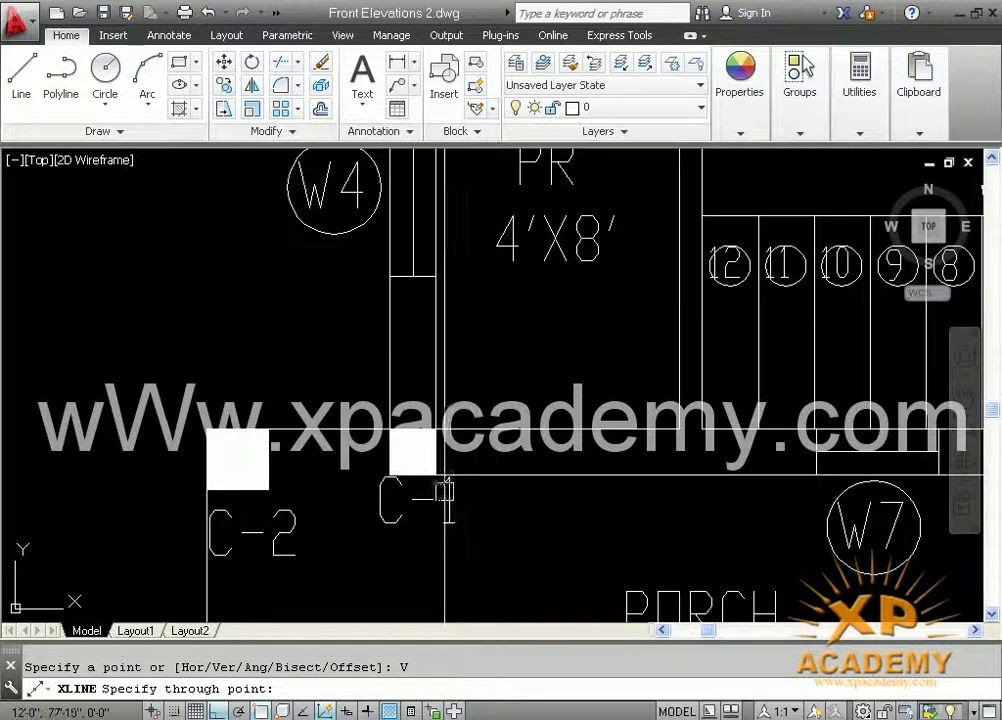
left_click(388, 479)
scroll(380, 521, "down", 4)
middle_click_drag(460, 560, 415, 148)
scroll(432, 400, "down", 4)
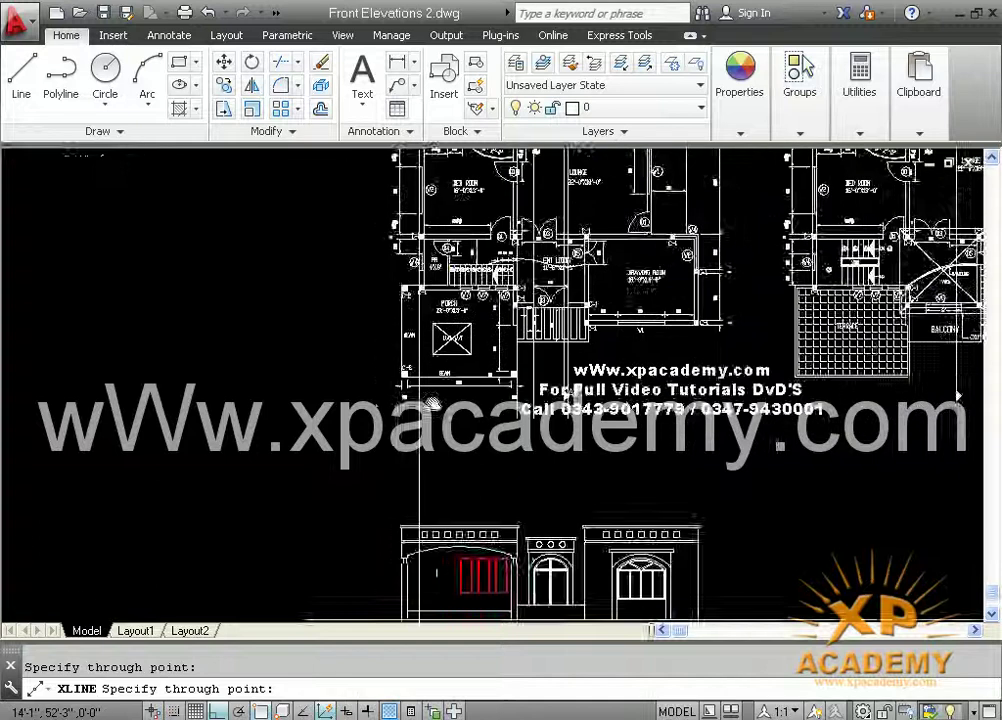
middle_click_drag(433, 427, 428, 276)
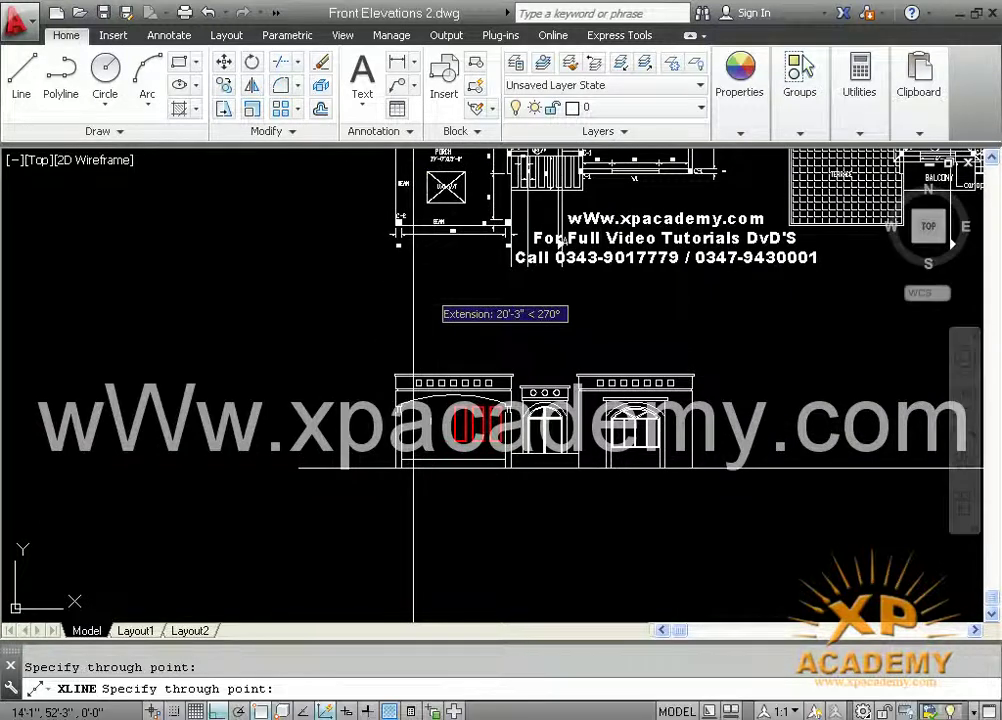
key("ctrl+s")
Trim the new vertical construction line away below the porch's floor line in the elevation.
scroll(440, 471, "up", 4)
type("tr")
key("Return")
key("Return")
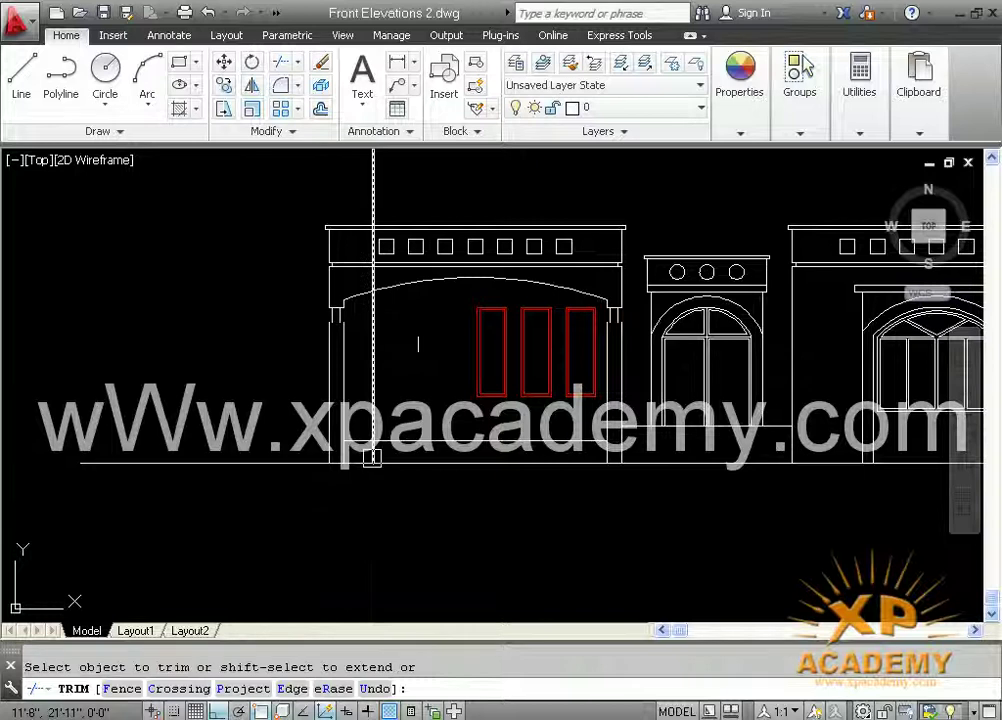
scroll(370, 454, "up", 3)
scroll(400, 400, "down", 4)
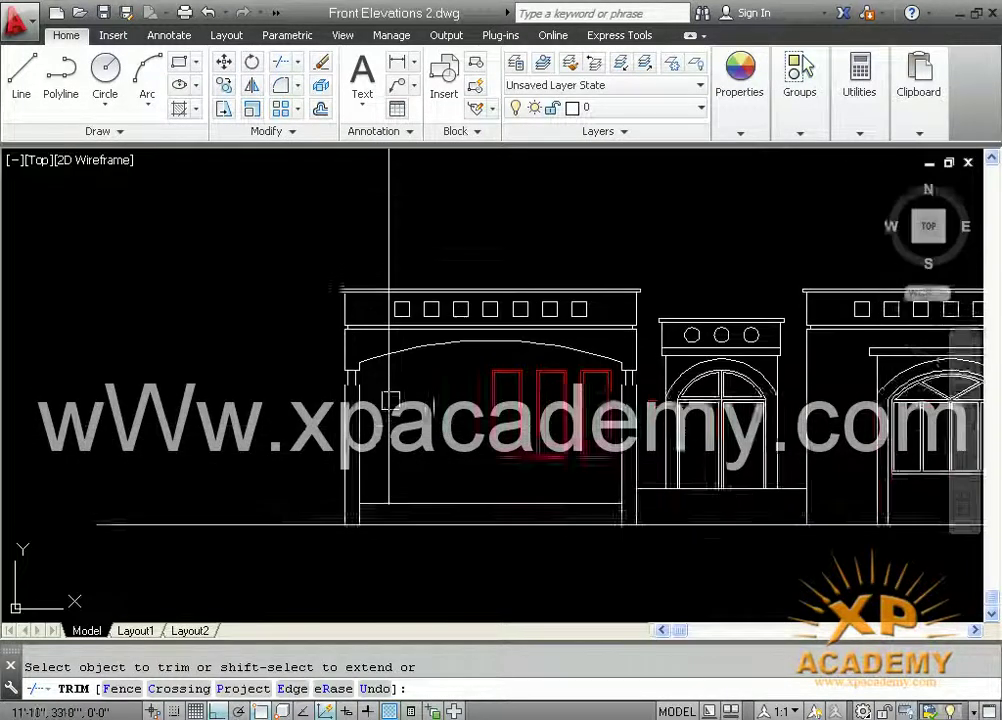
Trim the vertical construction line between the porch arch and the top of the parapet cornice, and save the drawing.
scroll(388, 343, "up", 5)
scroll(386, 292, "up", 4)
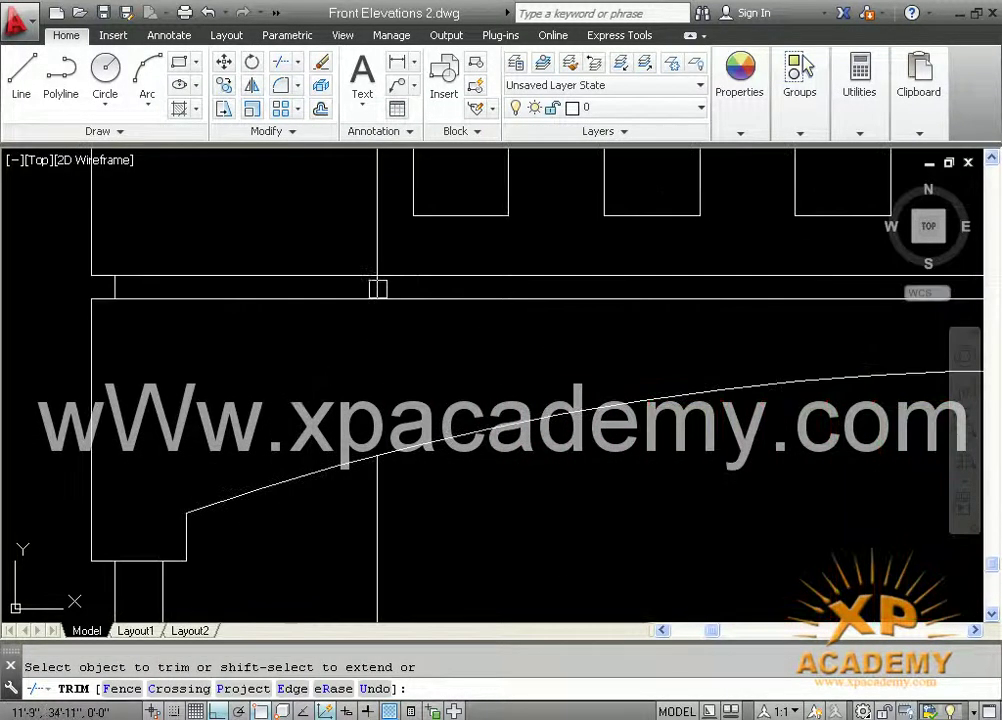
middle_click_drag(378, 260, 381, 515)
left_click(377, 375)
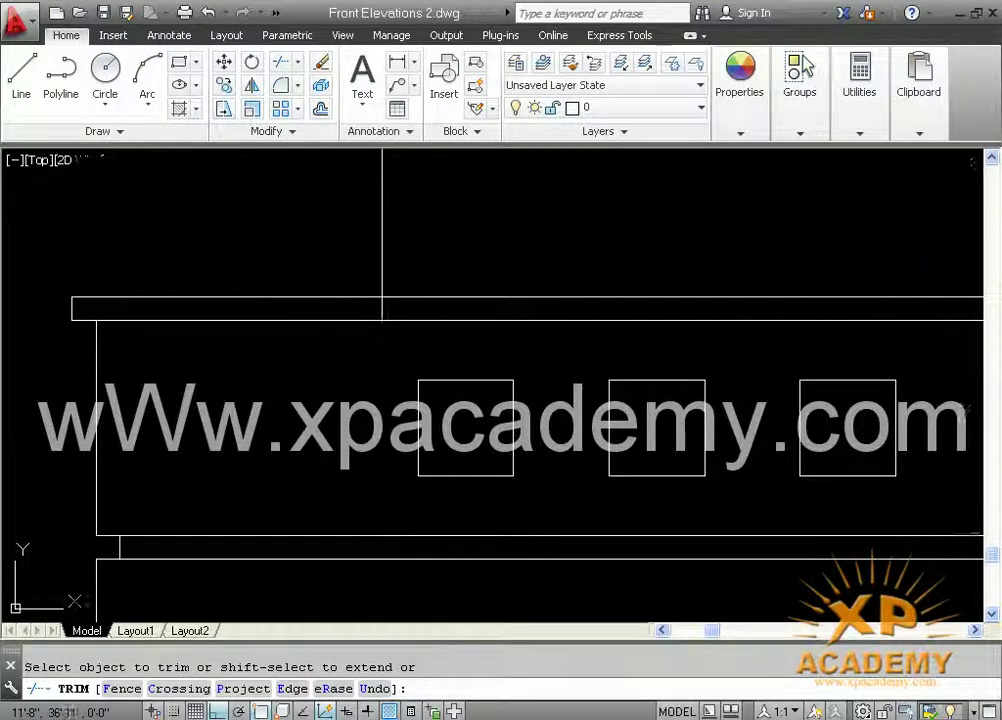
scroll(376, 309, "up", 4)
scroll(390, 355, "down", 12)
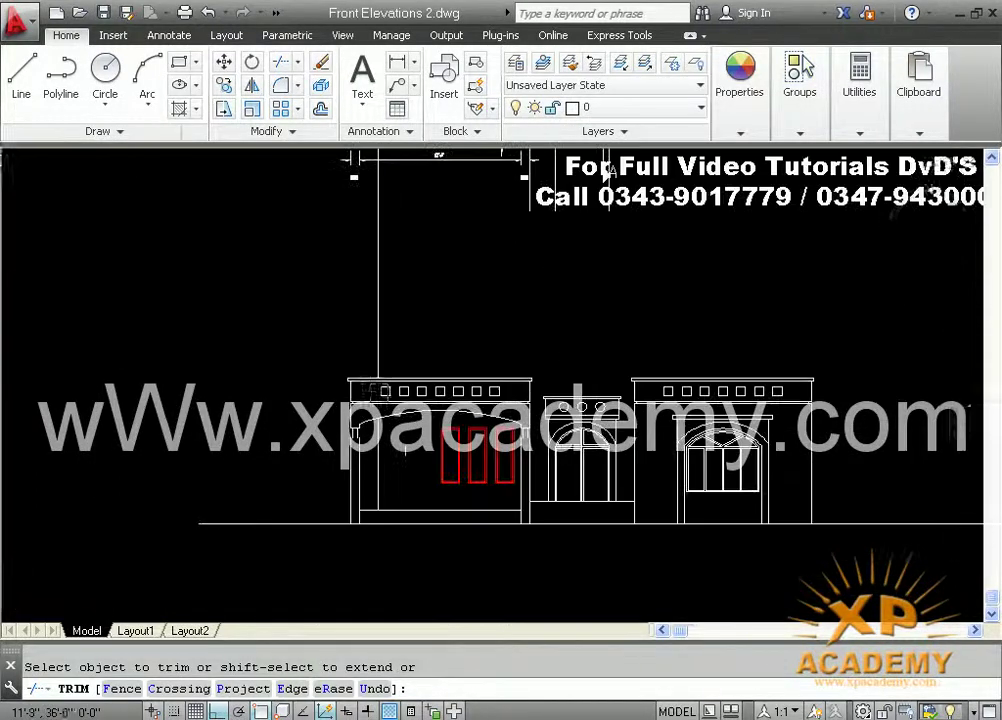
scroll(386, 300, "up", 2)
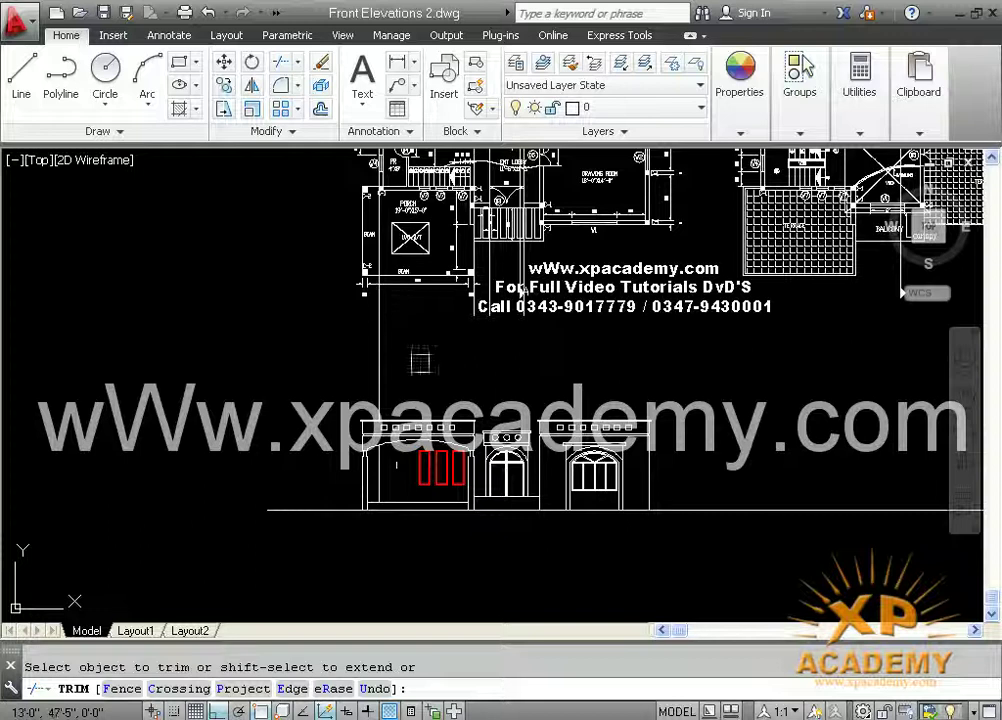
key("Escape")
key("ctrl+s")
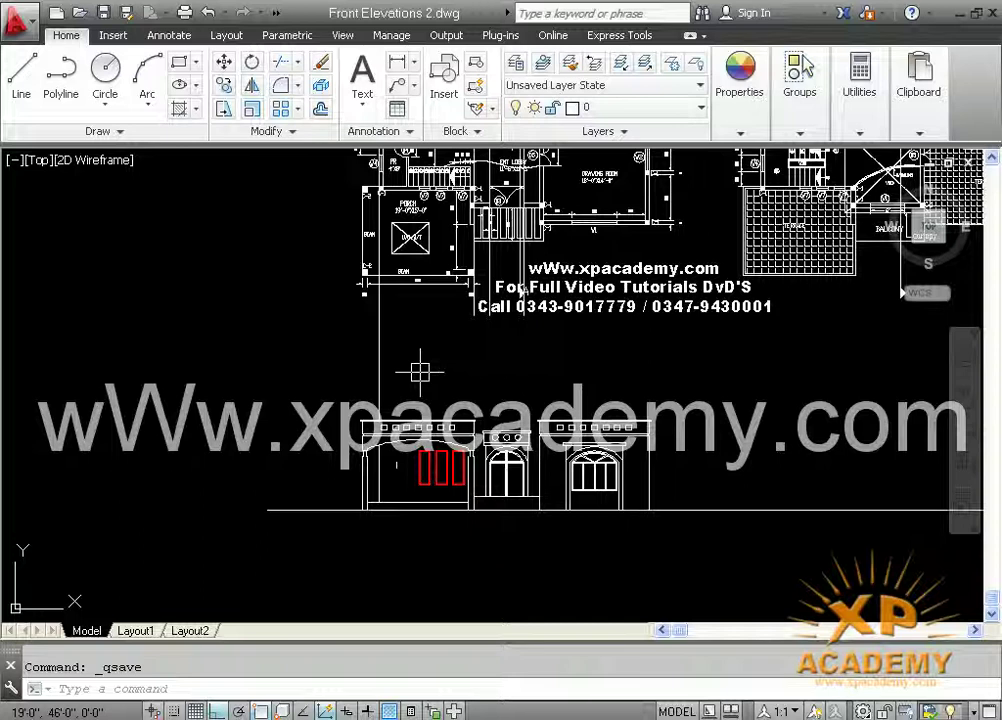
Project a vertical construction line through the lower-right corner of the C-1 column at the porch's upper-right corner down to the elevation.
mouse_move(401, 430)
middle_mouse_down()
mouse_move(308, 481)
mouse_move(294, 464)
middle_mouse_up()
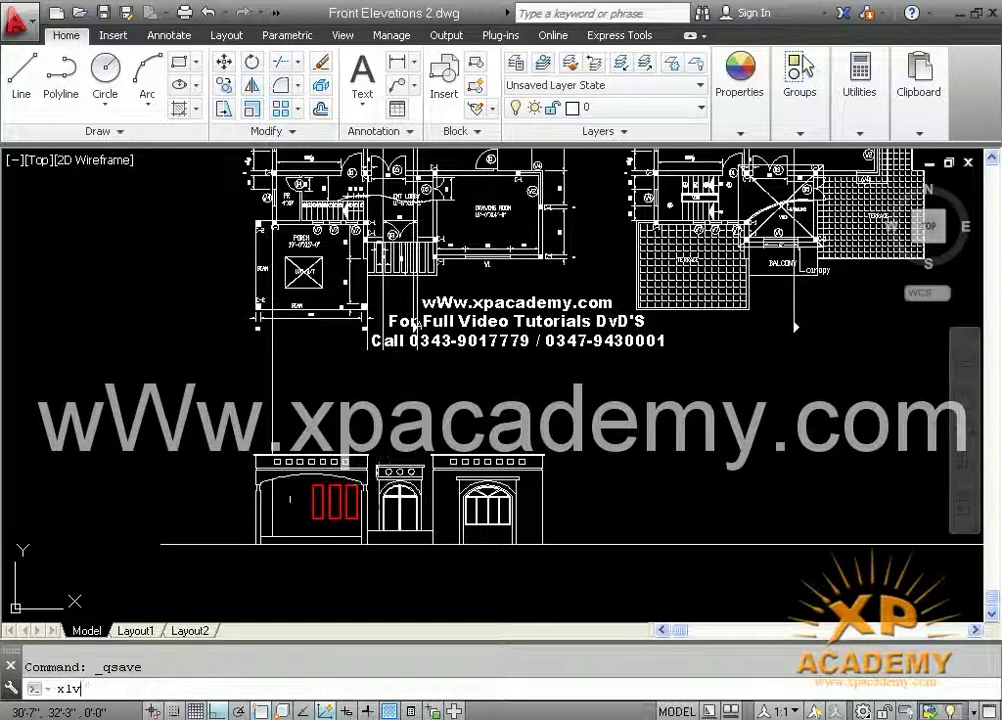
key("Return")
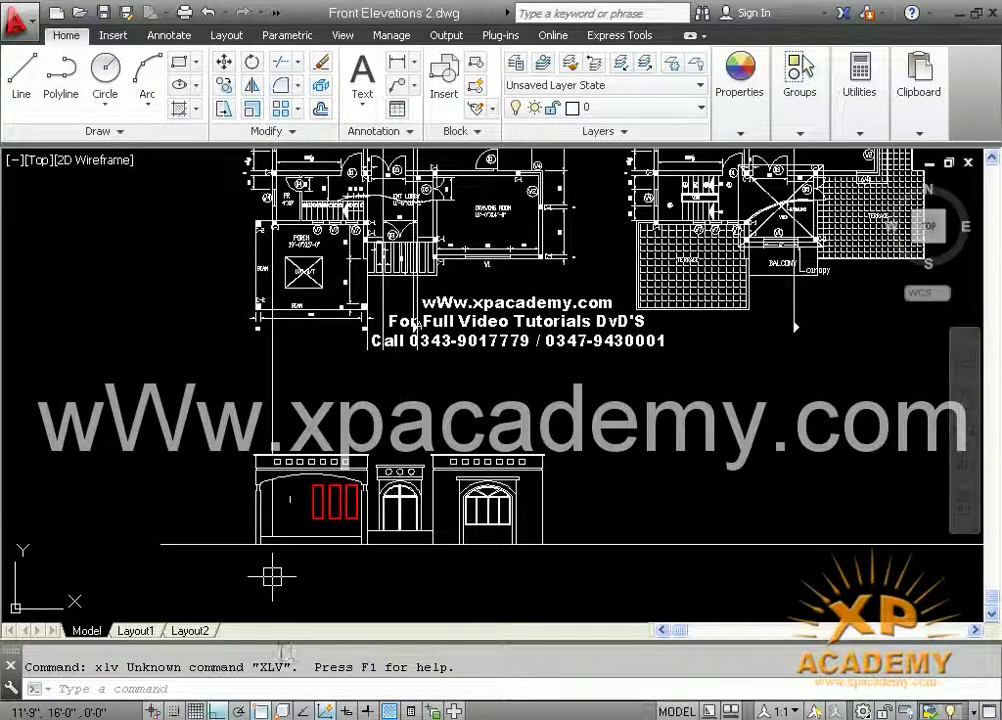
key("Escape")
type("xl")
key("Return")
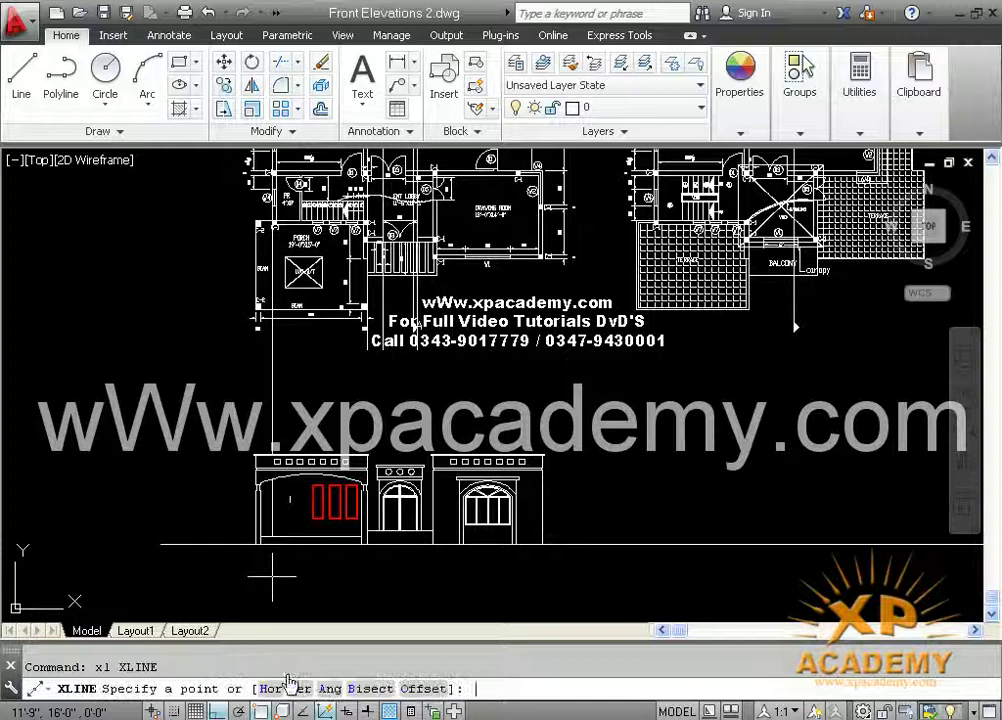
left_click(297, 688)
scroll(367, 225, "up", 5)
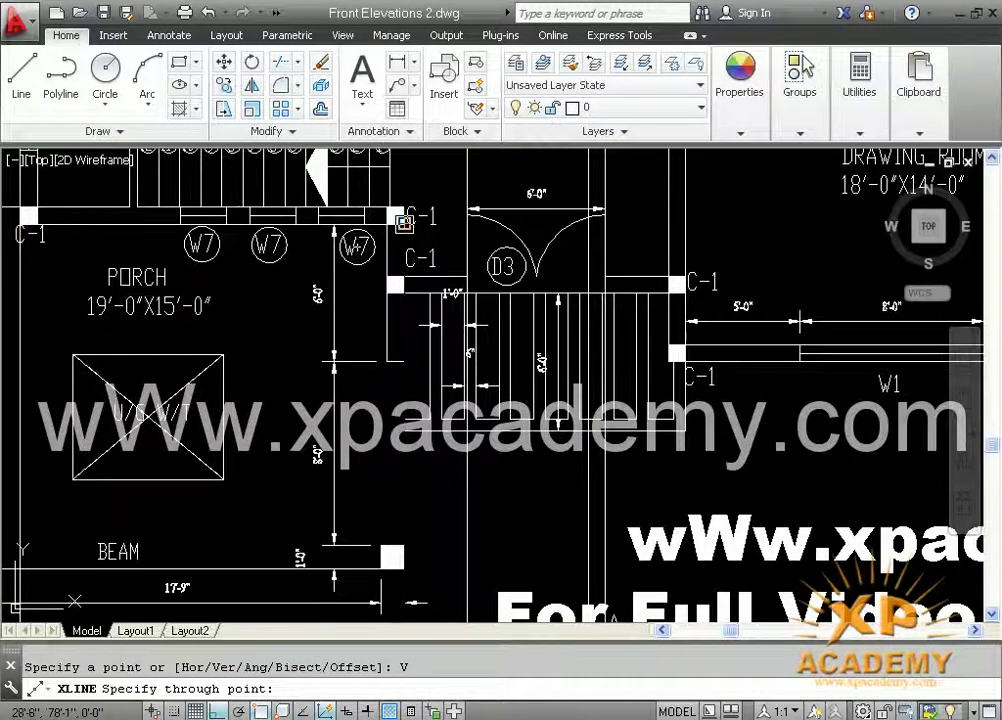
left_click(404, 222)
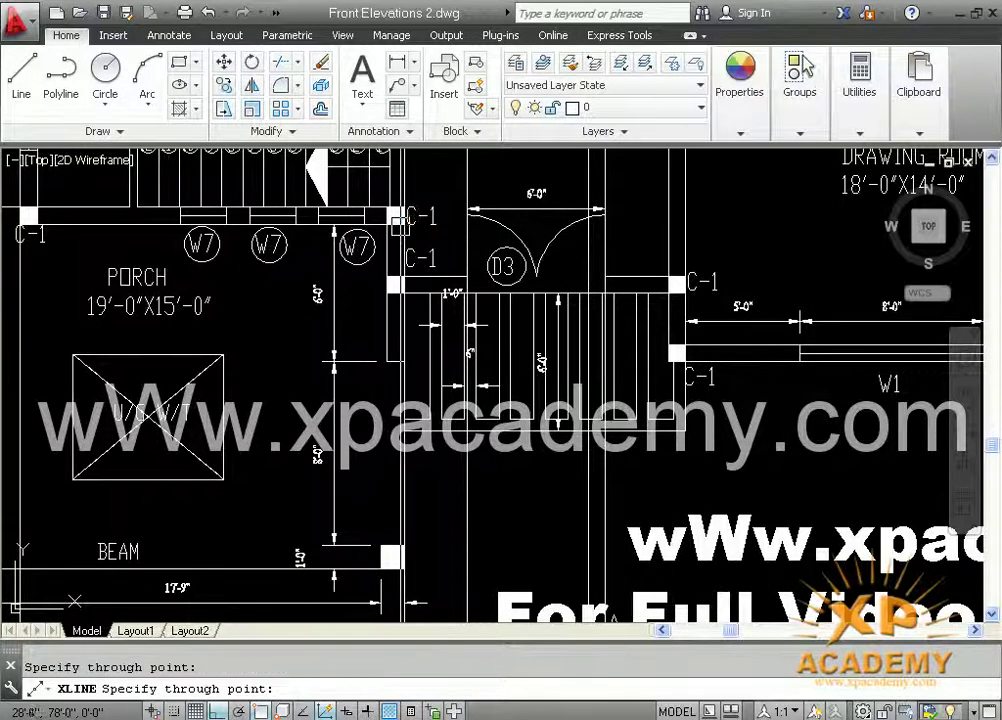
scroll(404, 300, "down", 5)
scroll(466, 432, "up", 3)
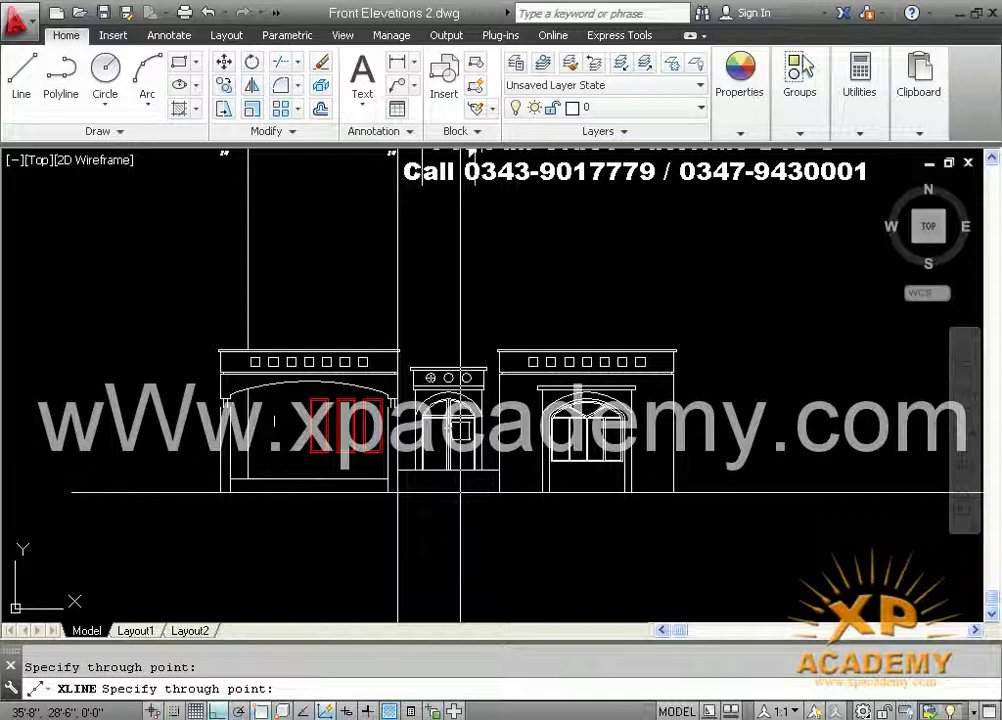
middle_click_drag(413, 410, 531, 463)
scroll(505, 513, "up", 2)
key("Escape")
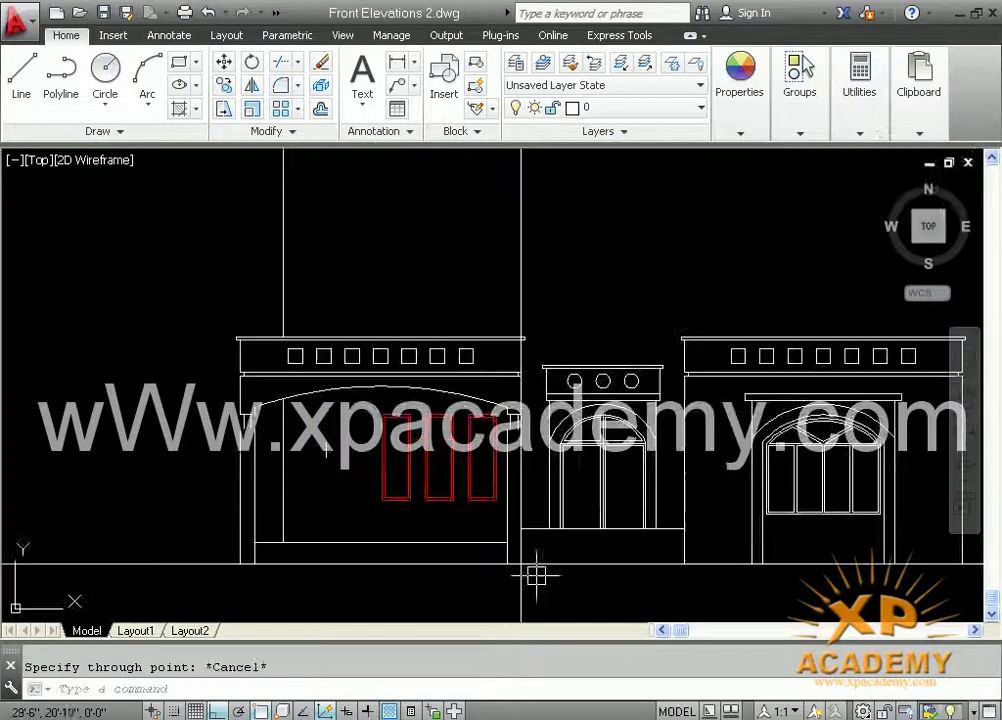
Erase the new vertical construction line beside the porch block, and undo the erasure.
key("Return")
key("Escape")
key("Escape")
left_click(535, 318)
left_click(434, 280)
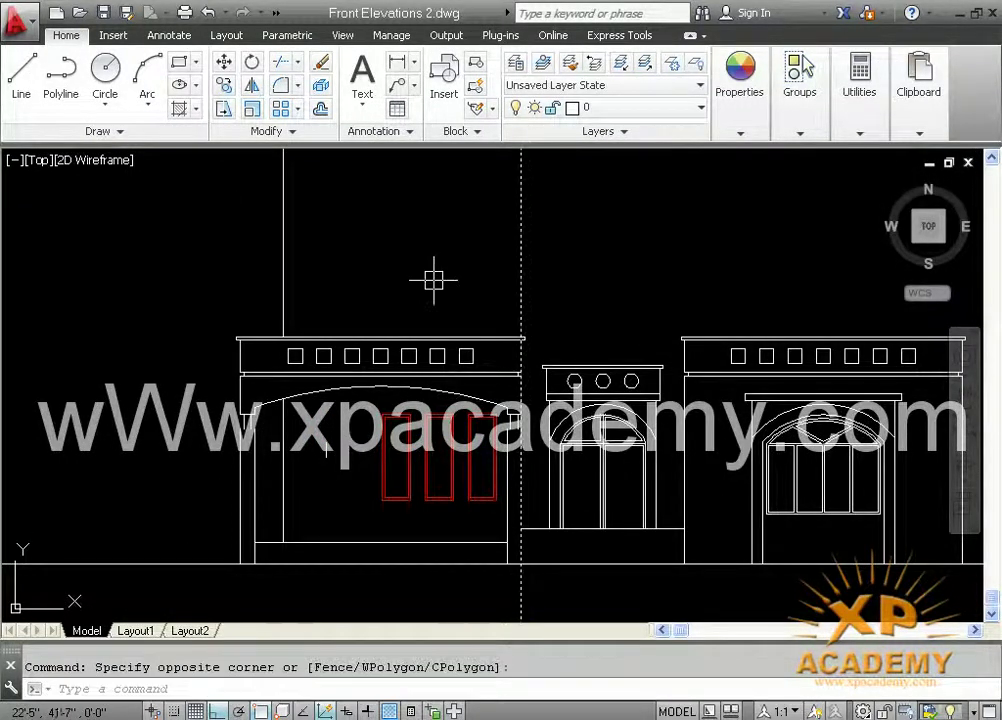
key("Delete")
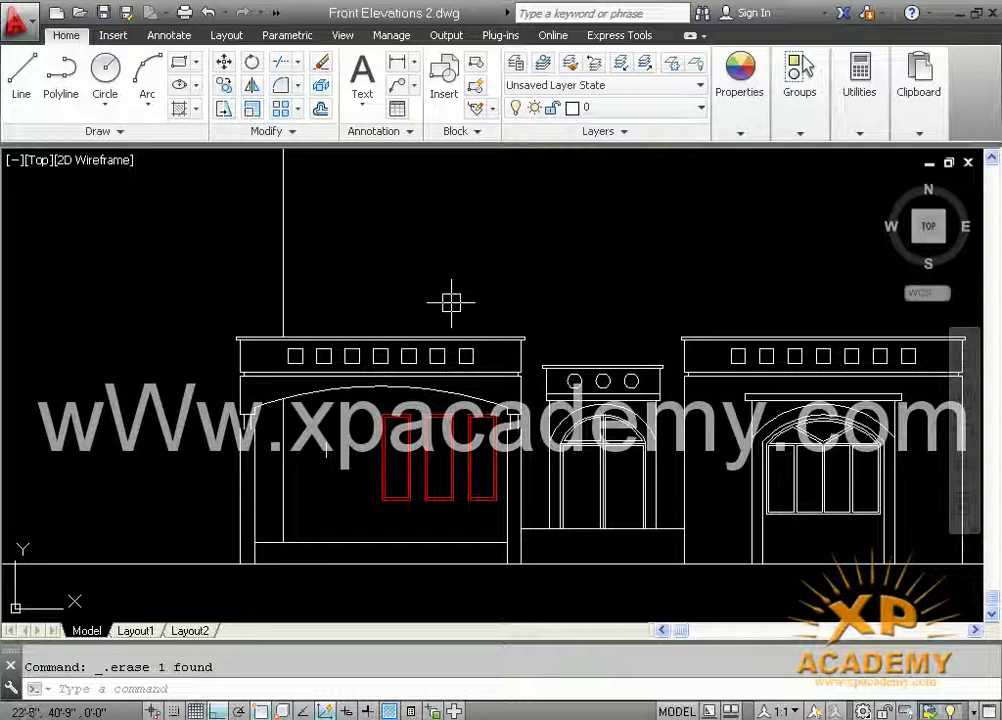
key("ctrl+z")
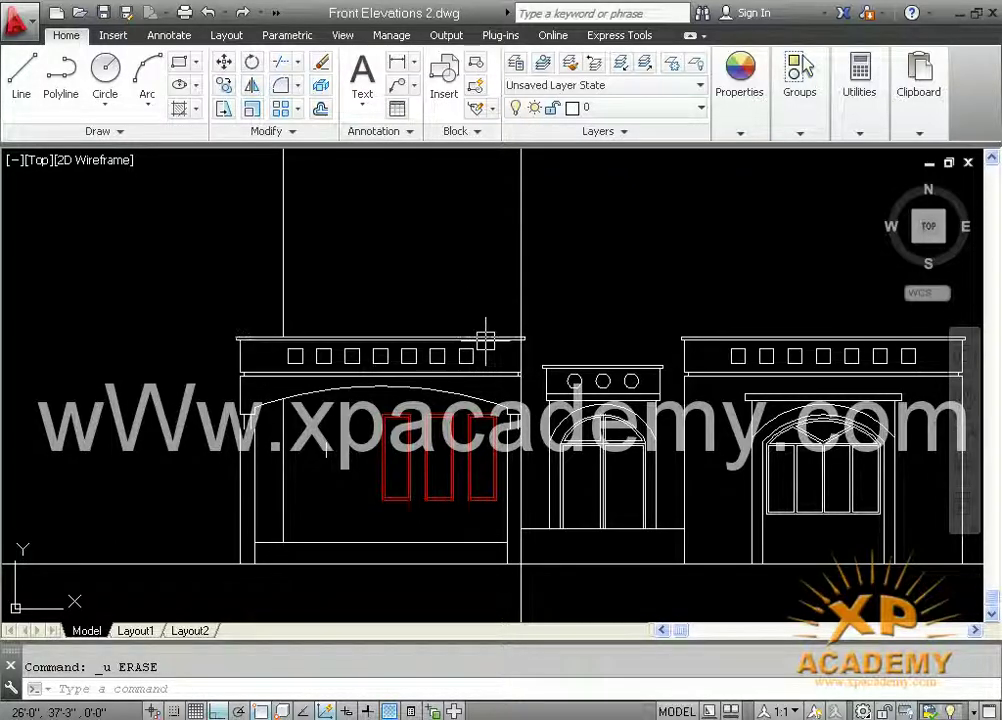
Save the drawing and examine the W7 stair windows, terrace and balcony canopy in the first-floor plan.
key("ctrl+s")
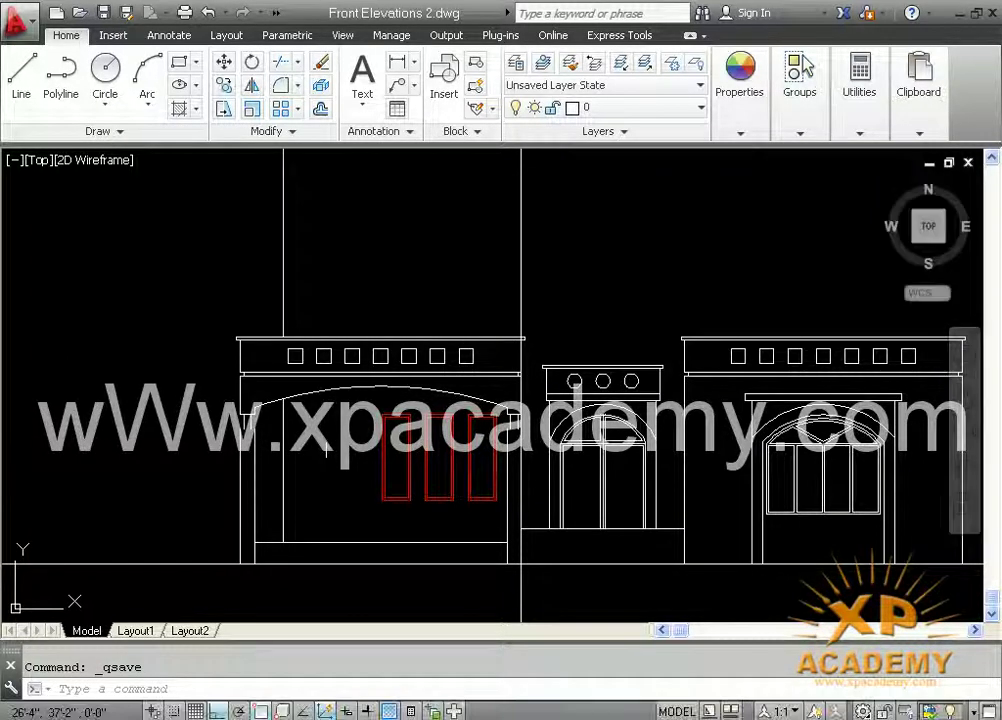
middle_click_drag(431, 438, 430, 483)
middle_click_drag(450, 228, 448, 546)
scroll(447, 460, "down", 5)
mouse_move(443, 438)
middle_mouse_down()
mouse_move(417, 436)
mouse_move(415, 484)
middle_mouse_up()
middle_click_drag(795, 368, 650, 368)
scroll(650, 362, "up", 2)
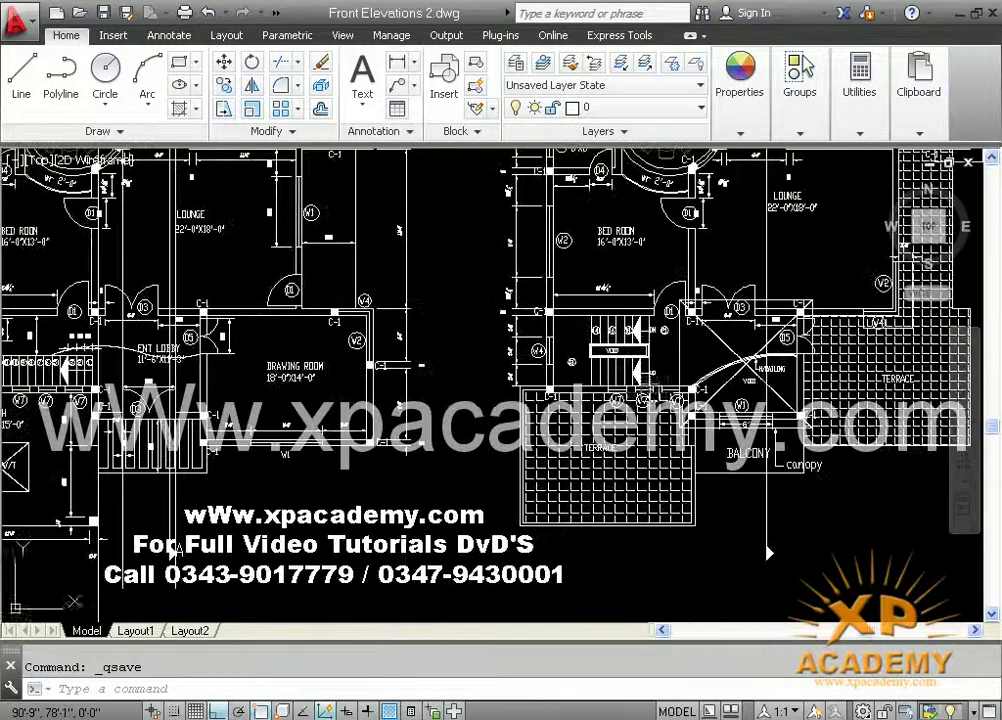
scroll(644, 383, "up", 4)
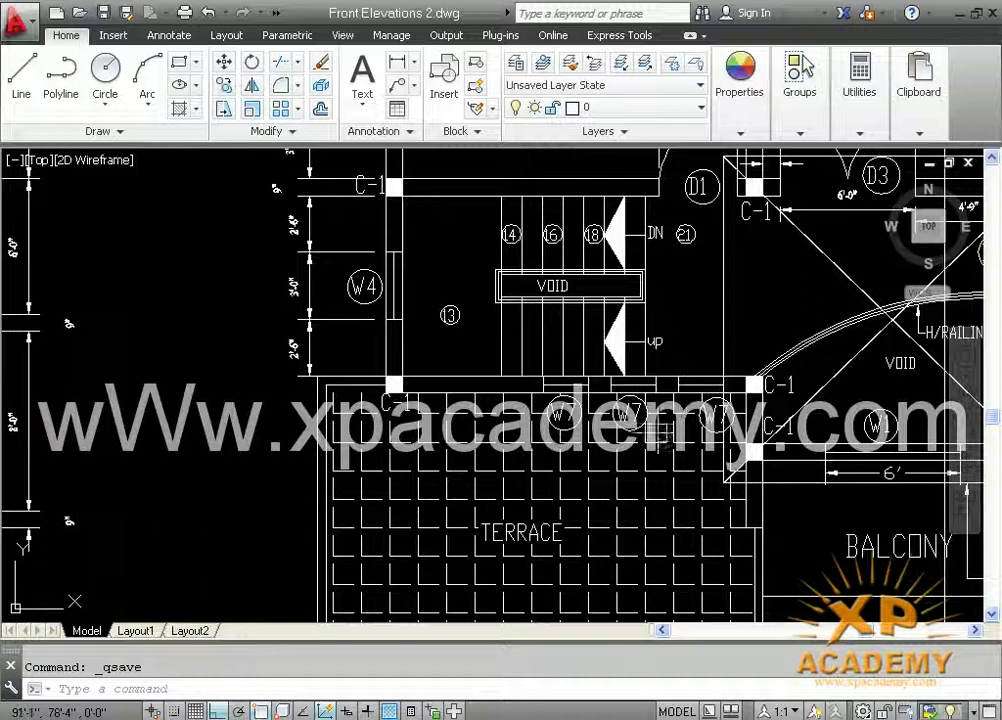
mouse_move(508, 338)
middle_mouse_down()
mouse_move(424, 288)
mouse_move(424, 255)
middle_mouse_up()
scroll(580, 354, "down", 3)
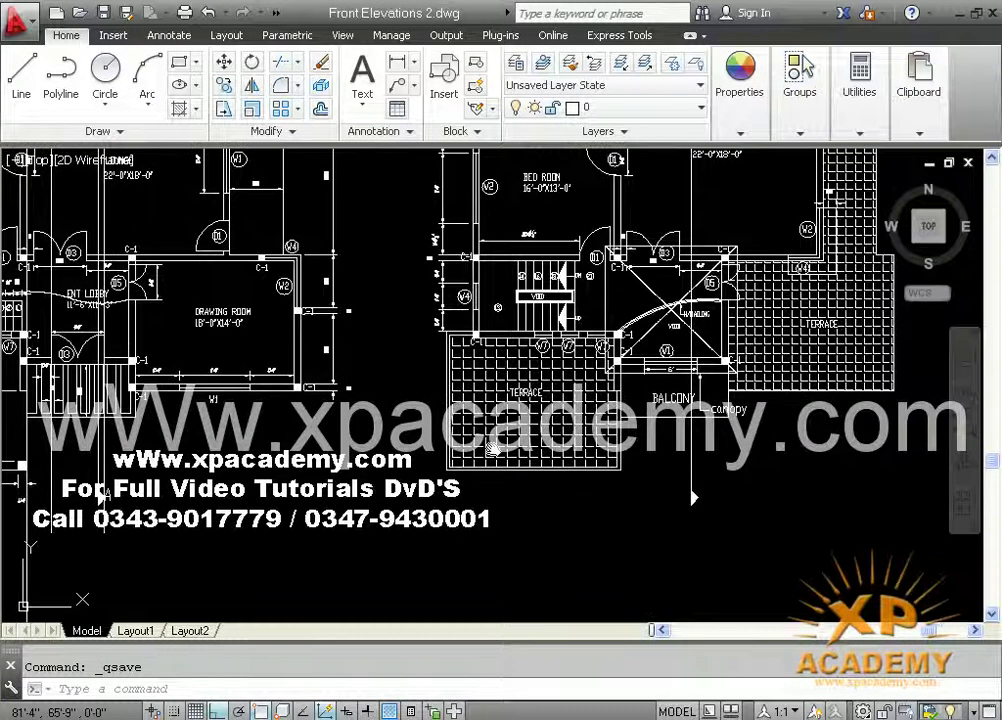
scroll(690, 270, "up", 4)
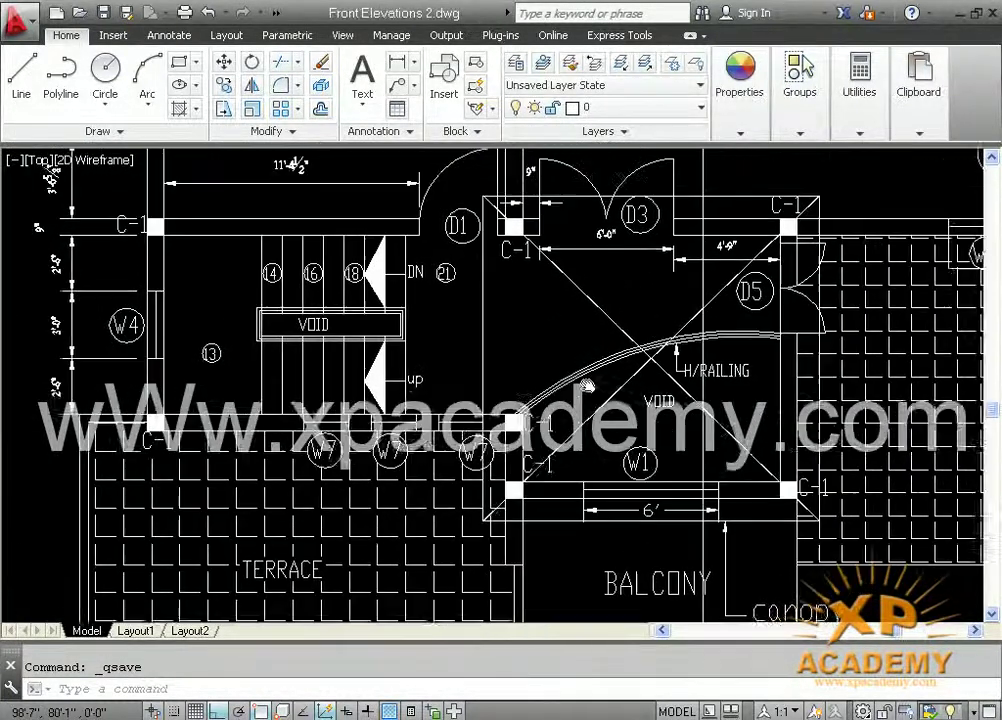
Select the canopy's left roof edge in the first-floor plan, and examine the ground-floor plan and the porch elevation for comparison.
left_click(469, 320)
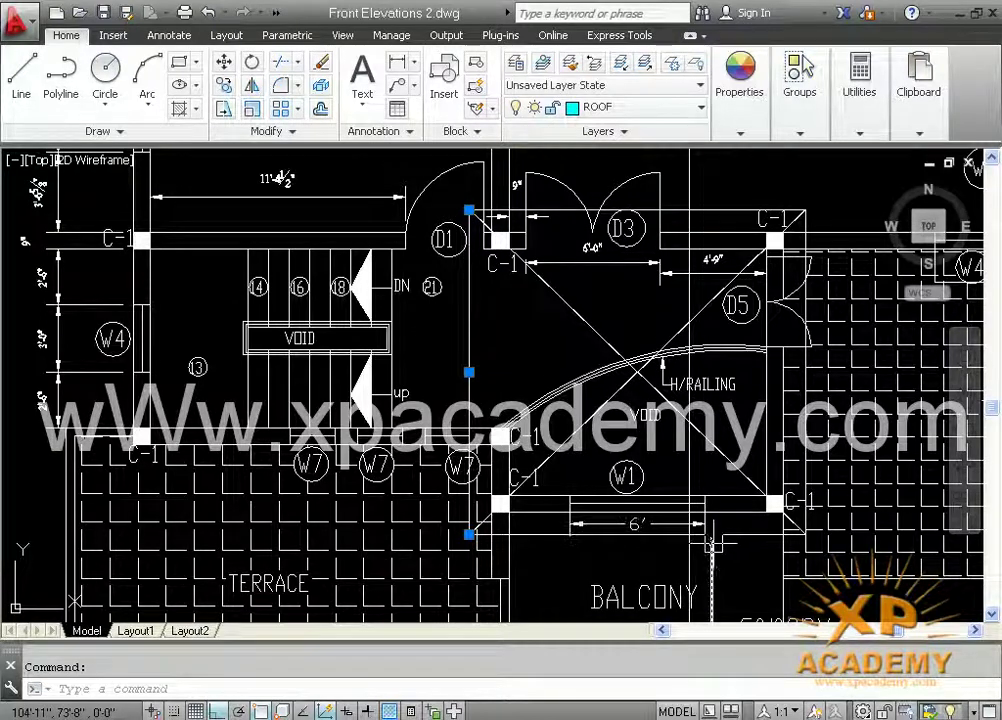
scroll(574, 540, "down", 2)
middle_click_drag(415, 495, 726, 495)
mouse_move(145, 567)
middle_mouse_down()
mouse_move(435, 502)
mouse_move(600, 434)
middle_mouse_up()
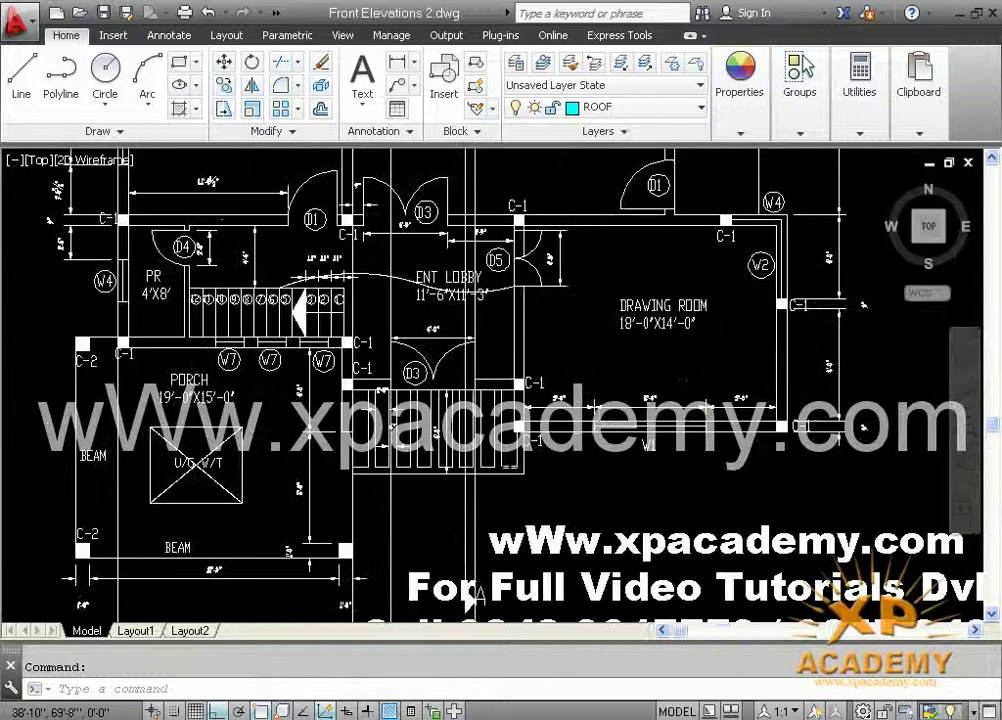
scroll(508, 467, "down", 2)
middle_click_drag(462, 507, 667, 298)
middle_click_drag(602, 463, 572, 266)
scroll(601, 413, "up", 2)
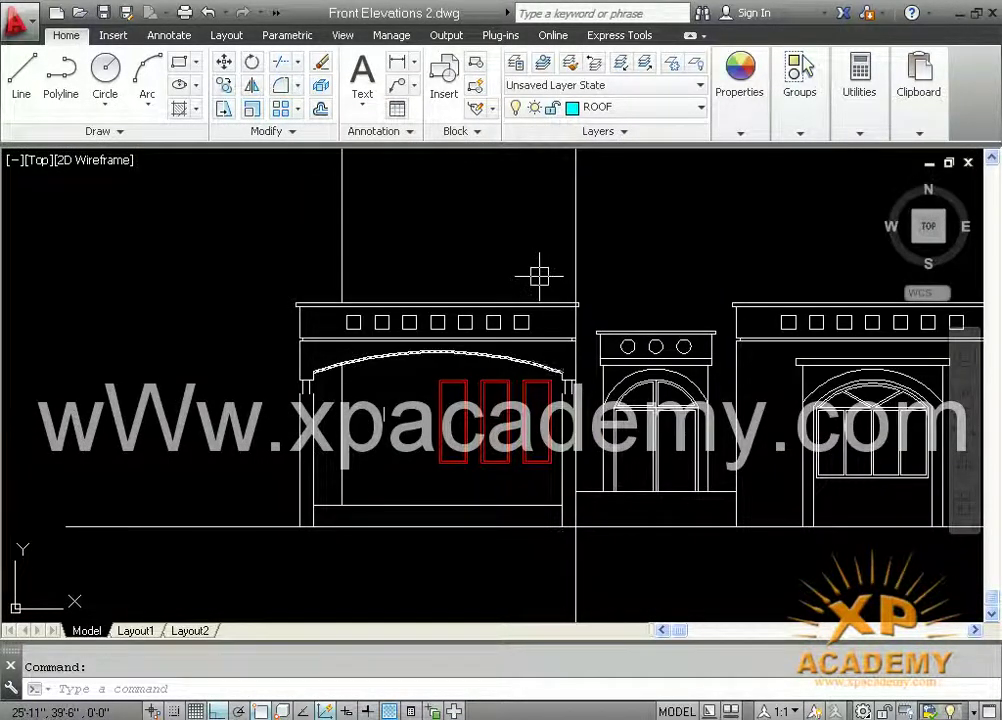
Offset the upper line of the band below the porch parapet squares 3' upward as a sill guide line.
scroll(539, 279, "up", 2)
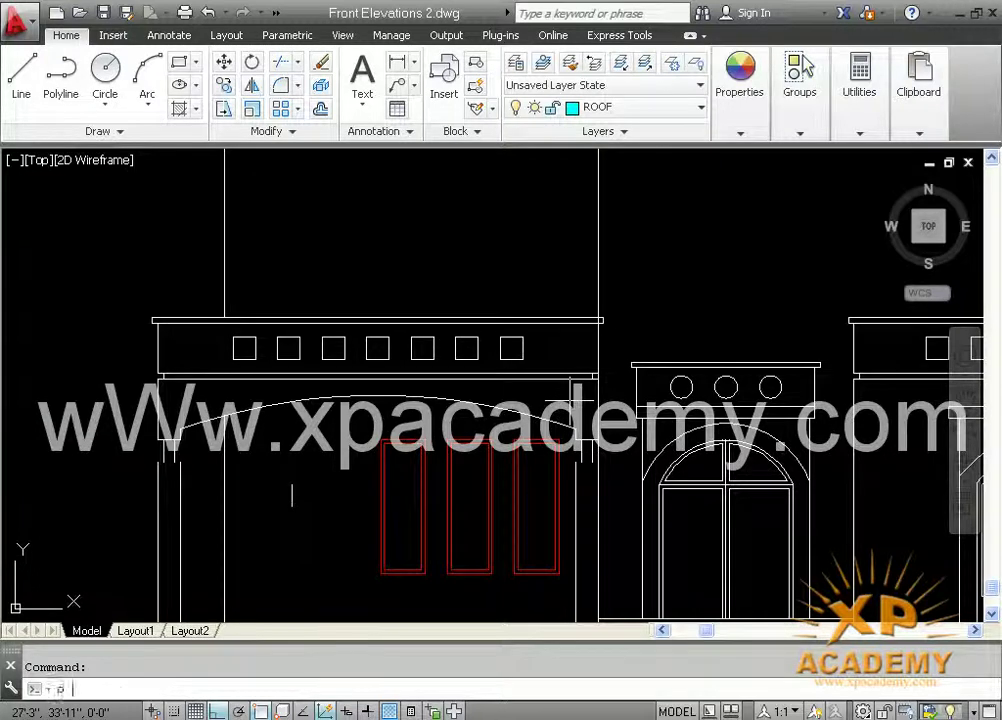
key("Return")
key("Return")
scroll(560, 378, "up", 4)
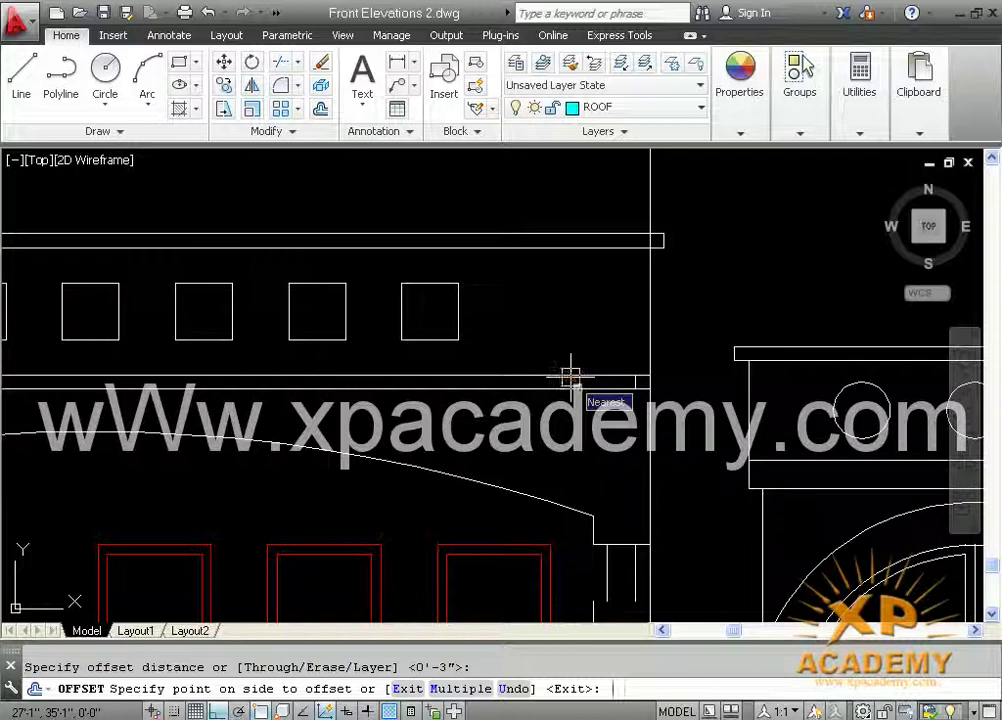
key("Return")
key("Return")
type("3")
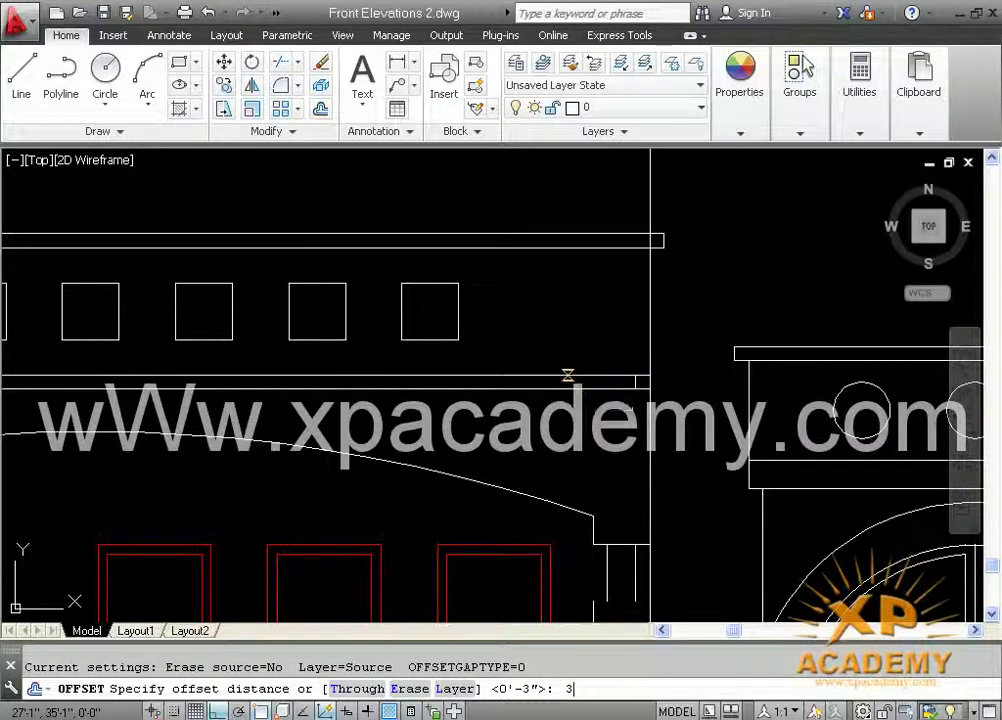
type("'")
key("Return")
left_click(568, 375)
left_click(575, 223)
key("Escape")
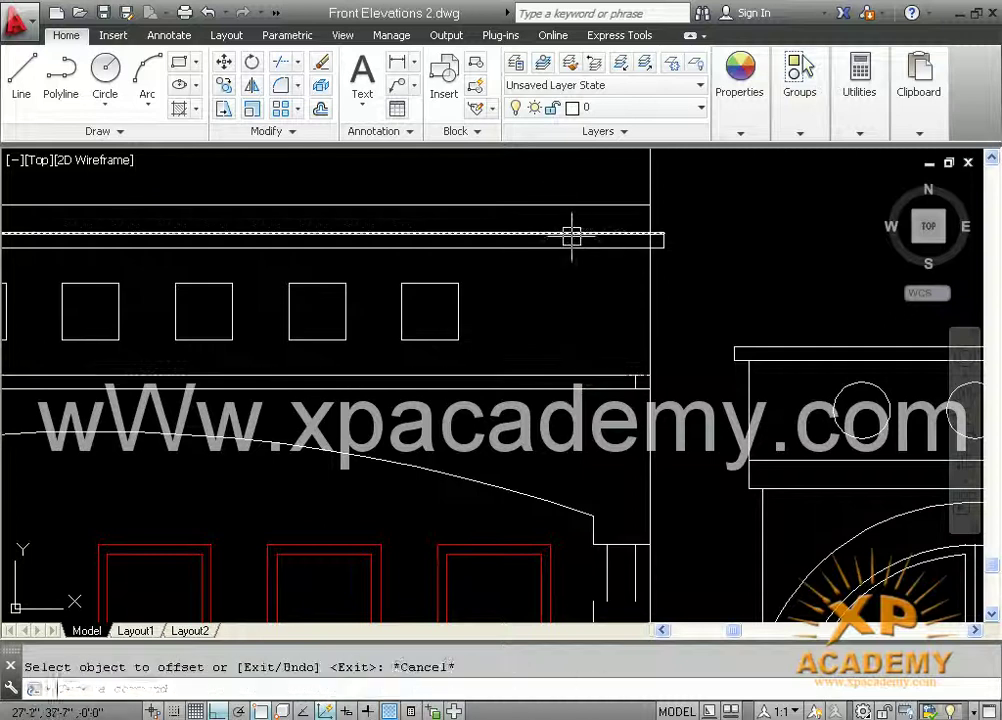
Copy the three red porch windows straight up so their bases sit on the offset guide line, and save the drawing.
scroll(571, 236, "down", 5)
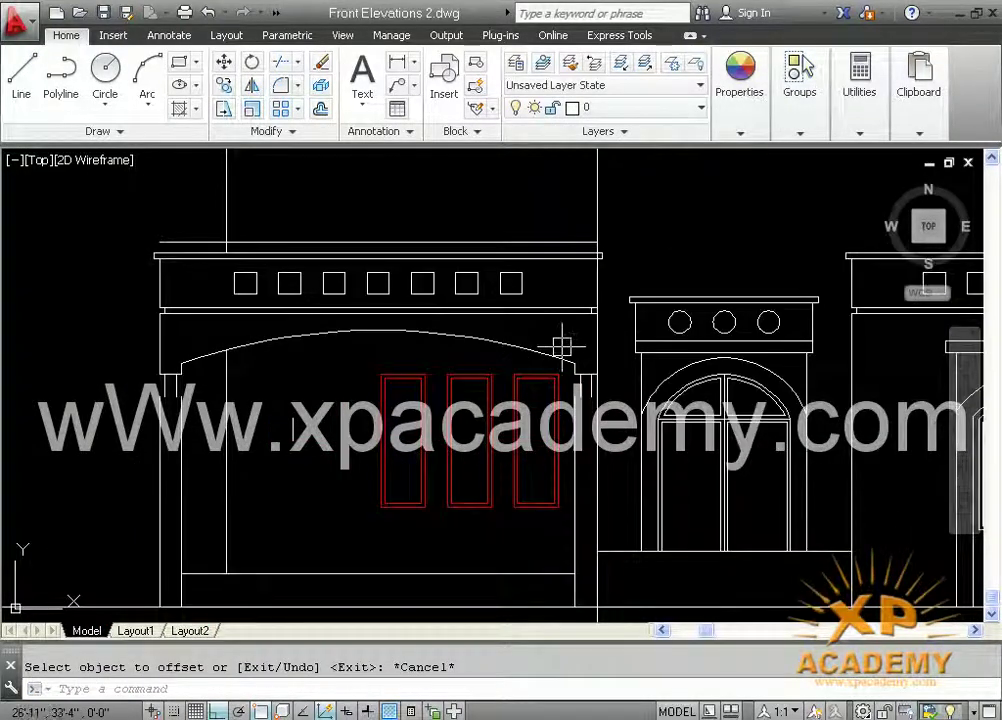
type("co")
key("Return")
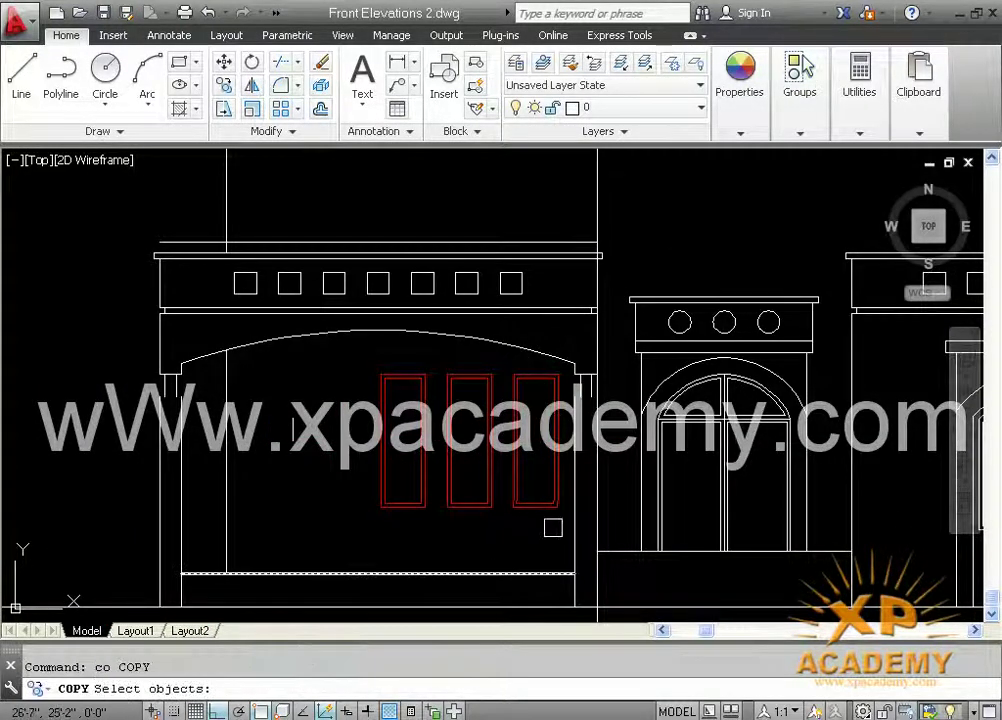
left_click(554, 527)
left_click(366, 370)
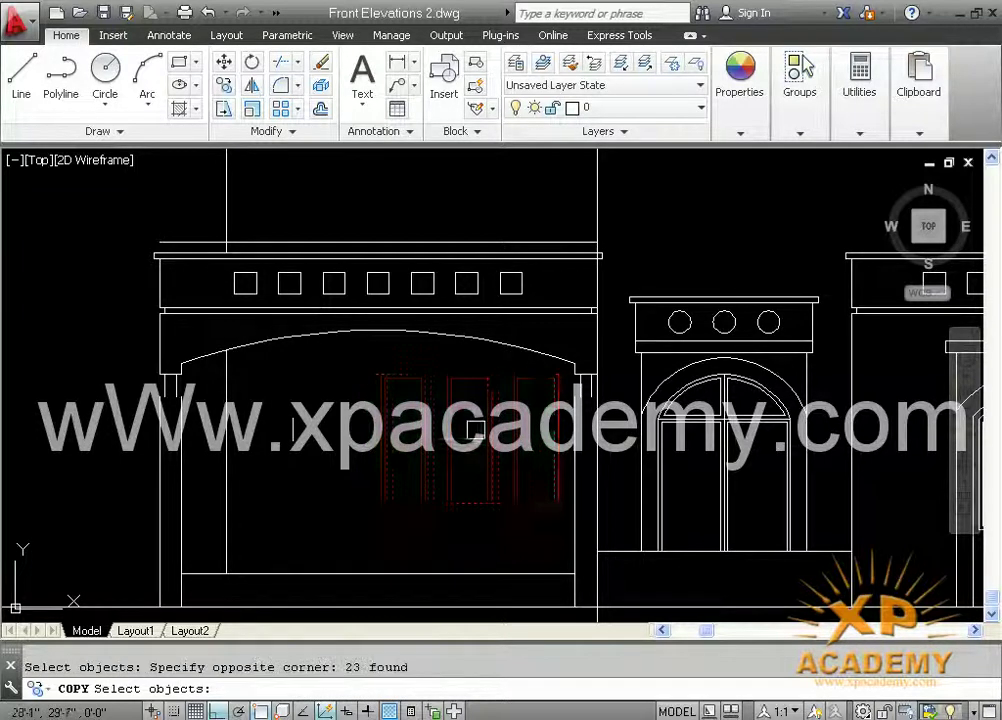
scroll(481, 424, "up", 2)
left_click(599, 421)
left_click(609, 419)
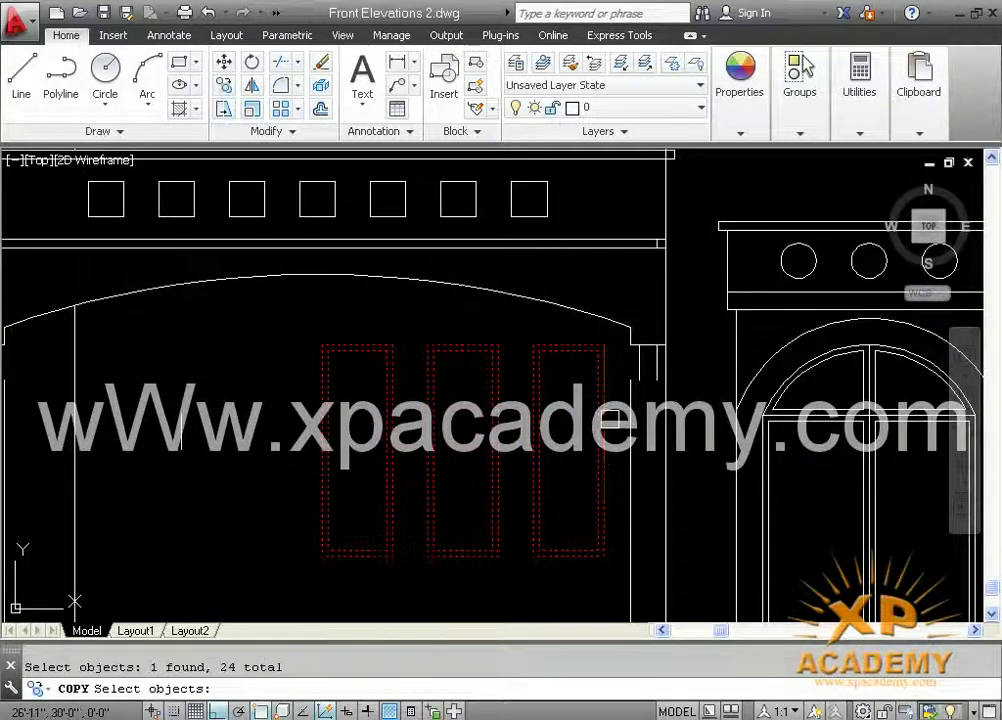
key("Return")
left_click(604, 555)
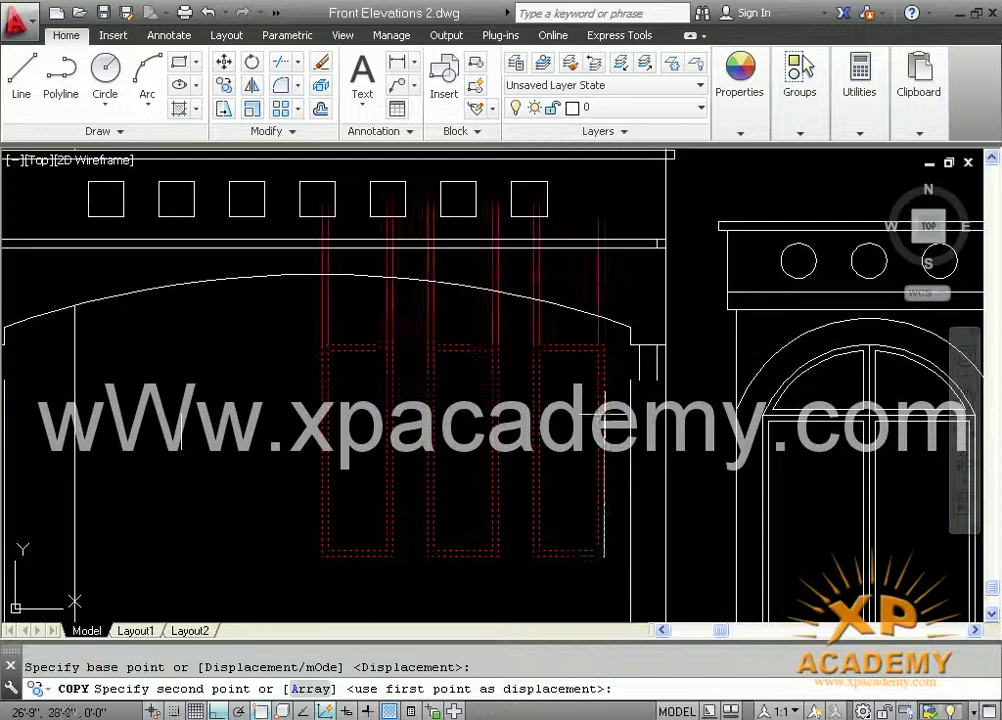
middle_click_drag(595, 350, 593, 582)
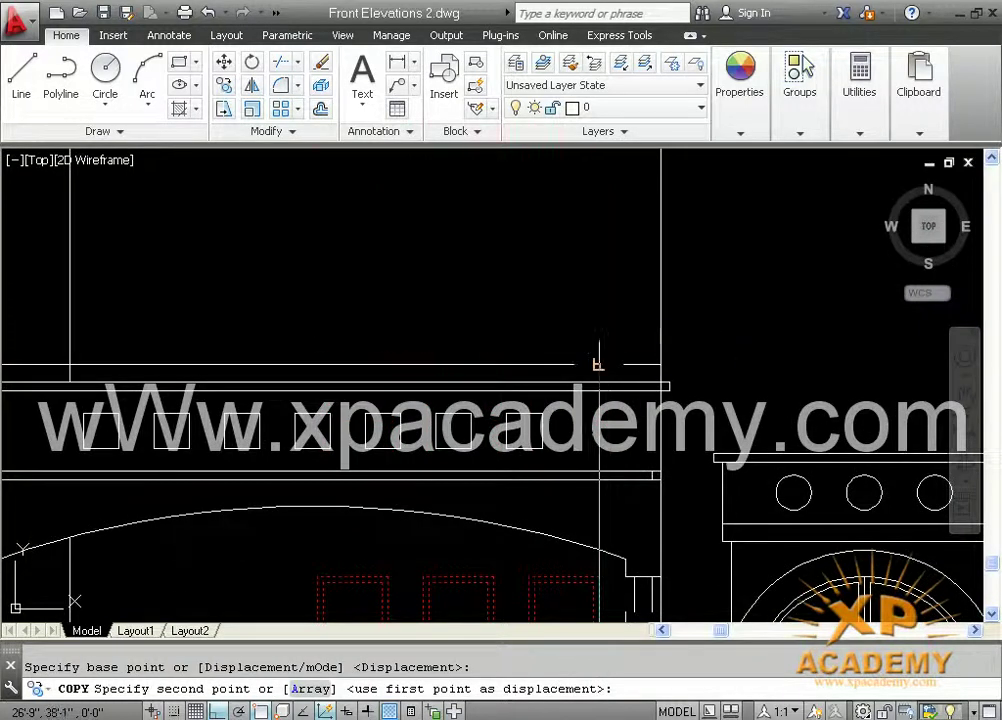
left_click(597, 365)
key("Return")
scroll(628, 340, "down", 2)
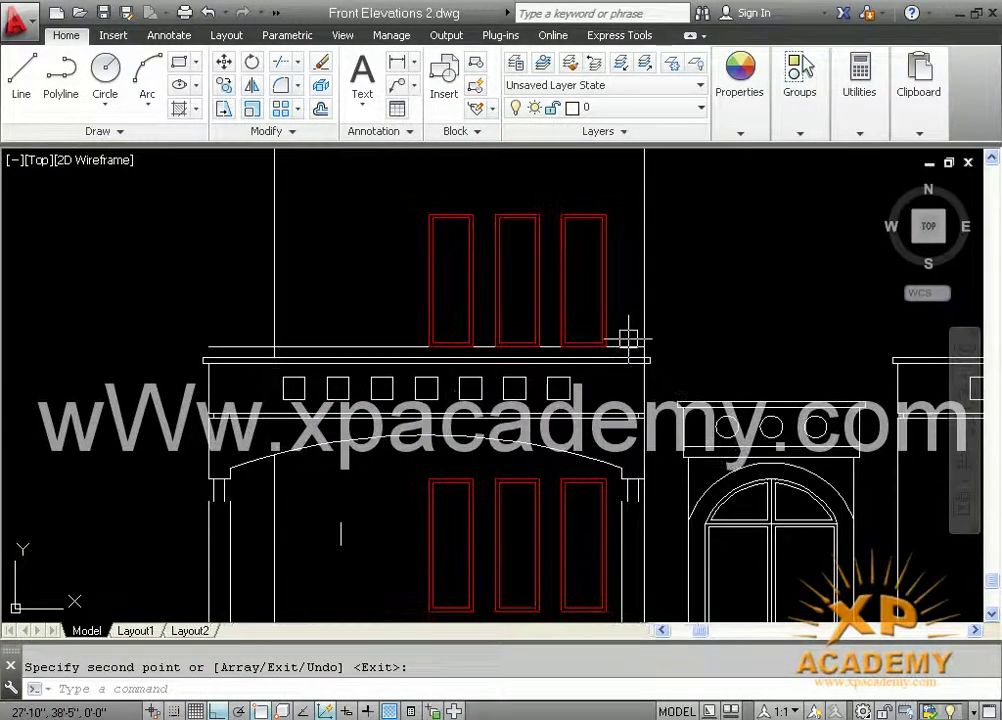
key("ctrl+s")
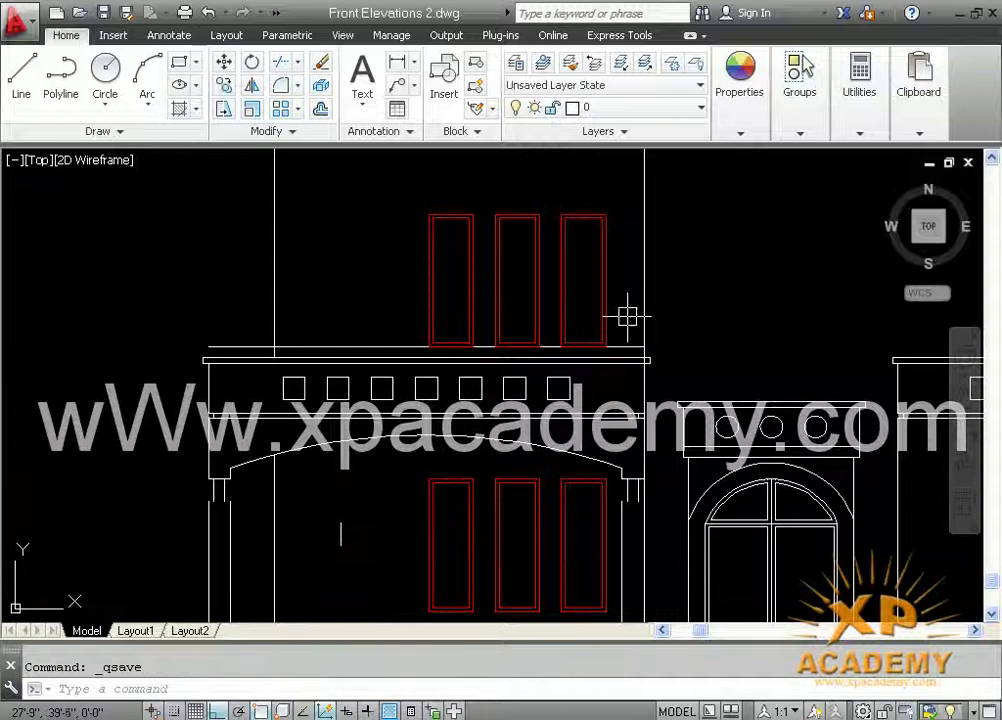
Erase the horizontal guide line beneath the upper red windows, and save the drawing.
left_click(625, 340)
key("Delete")
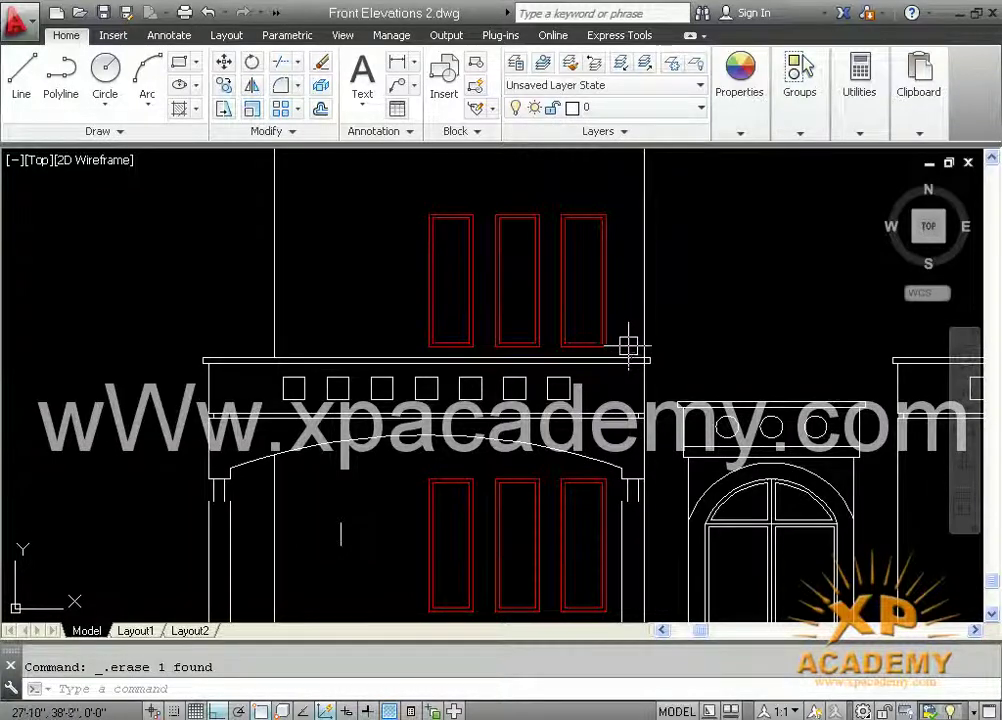
scroll(628, 345, "down", 2)
key("ctrl+s")
Examine the elevation's projected lines and upper windows against the ground-floor and first-floor plans.
middle_click_drag(612, 337, 560, 547)
scroll(557, 510, "down", 4)
scroll(478, 437, "up", 3)
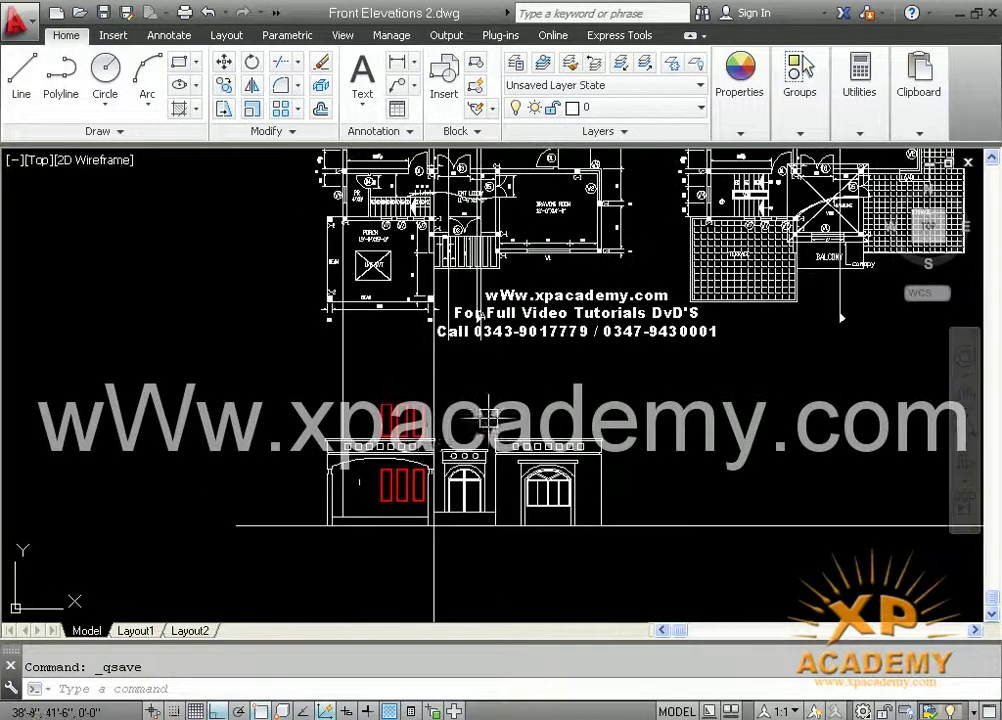
middle_click_drag(479, 437, 484, 430)
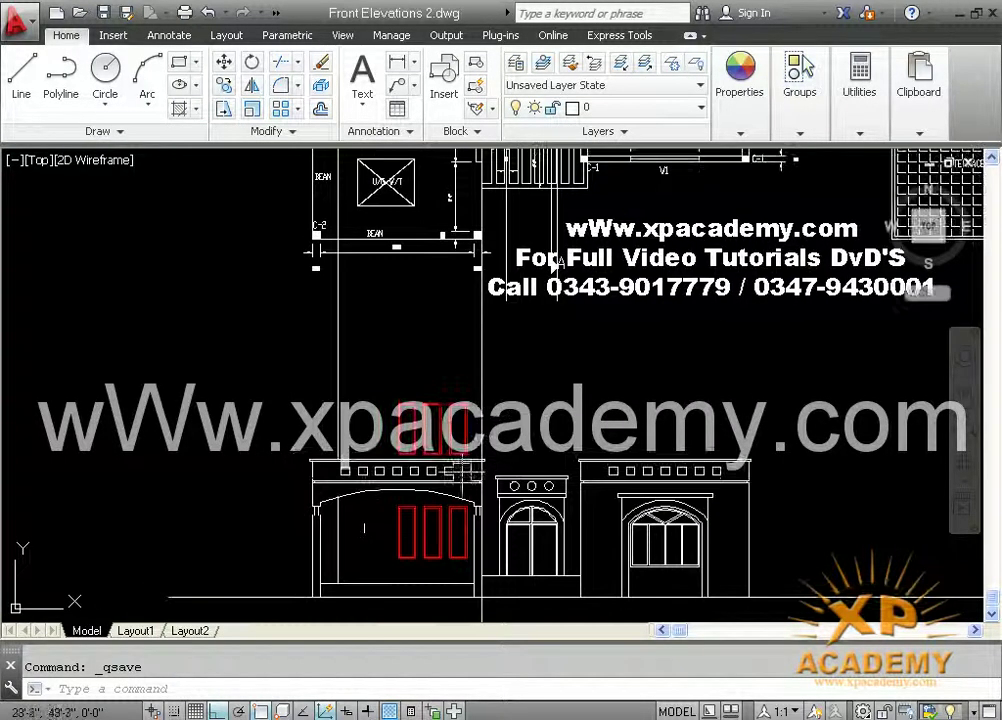
middle_click_drag(560, 261, 634, 410)
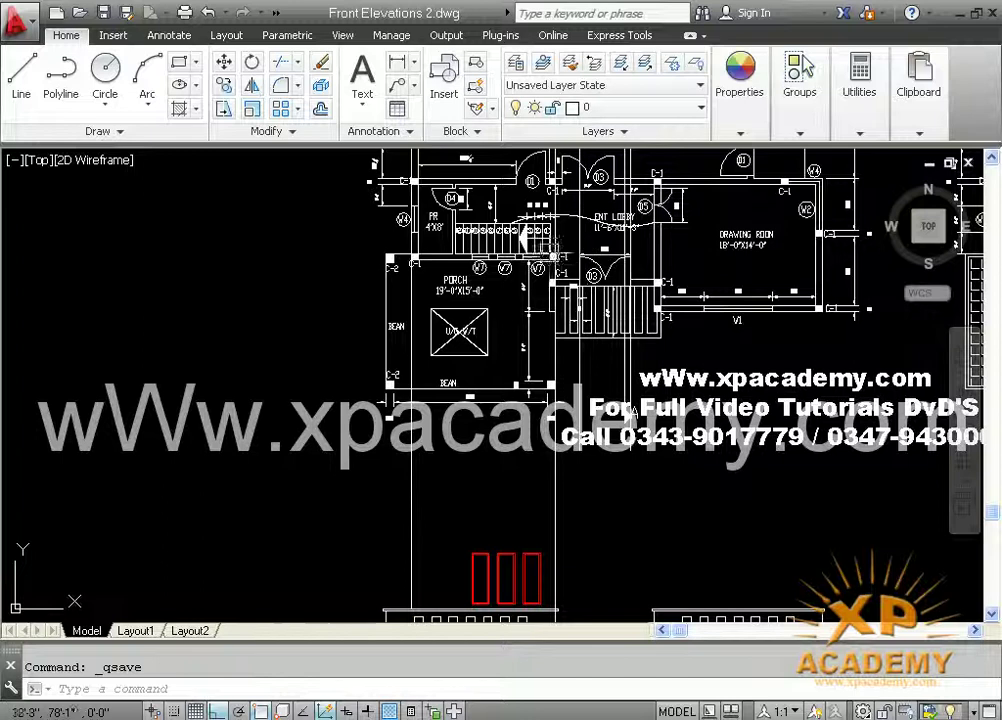
scroll(663, 250, "down", 2)
middle_click_drag(885, 243, 633, 248)
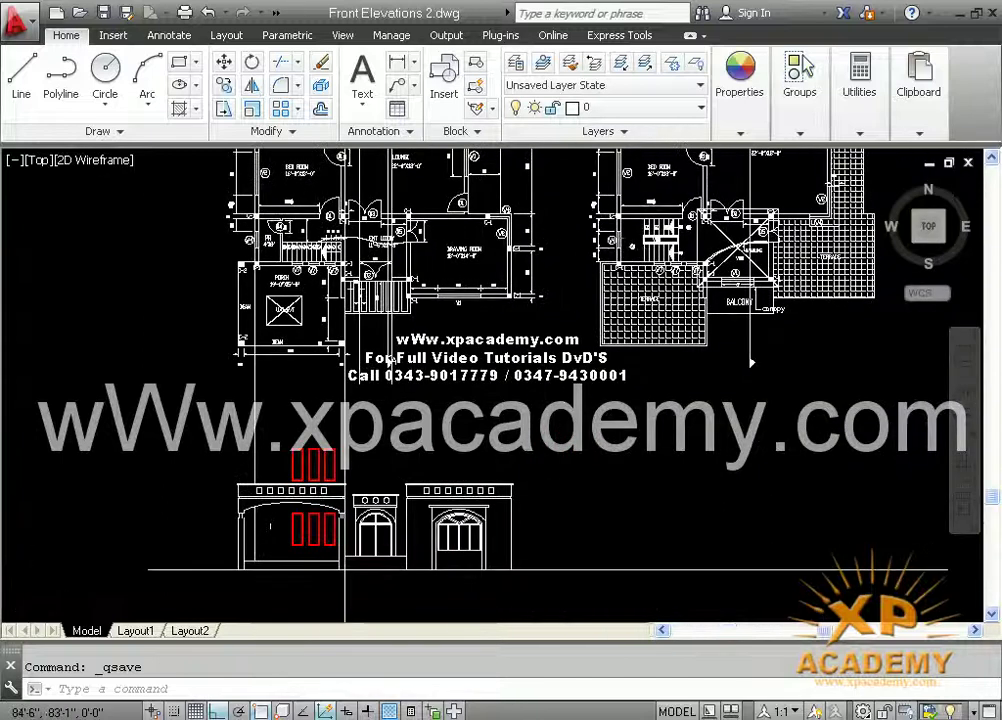
scroll(640, 240, "up", 5)
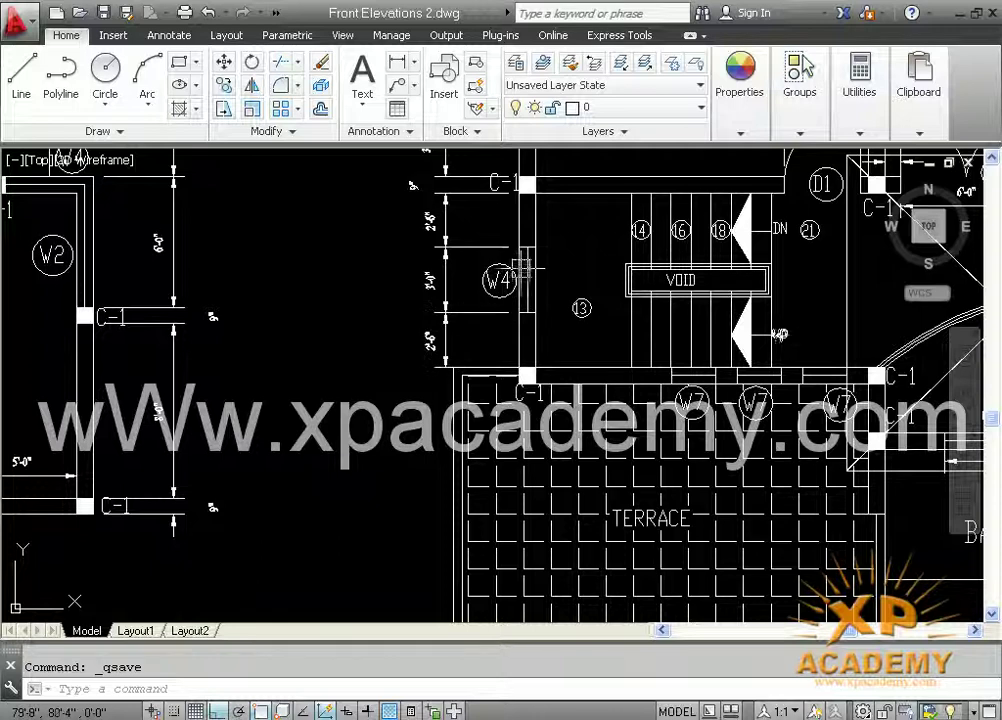
scroll(490, 375, "down", 3)
middle_click_drag(472, 410, 646, 294)
middle_click_drag(295, 457, 372, 255)
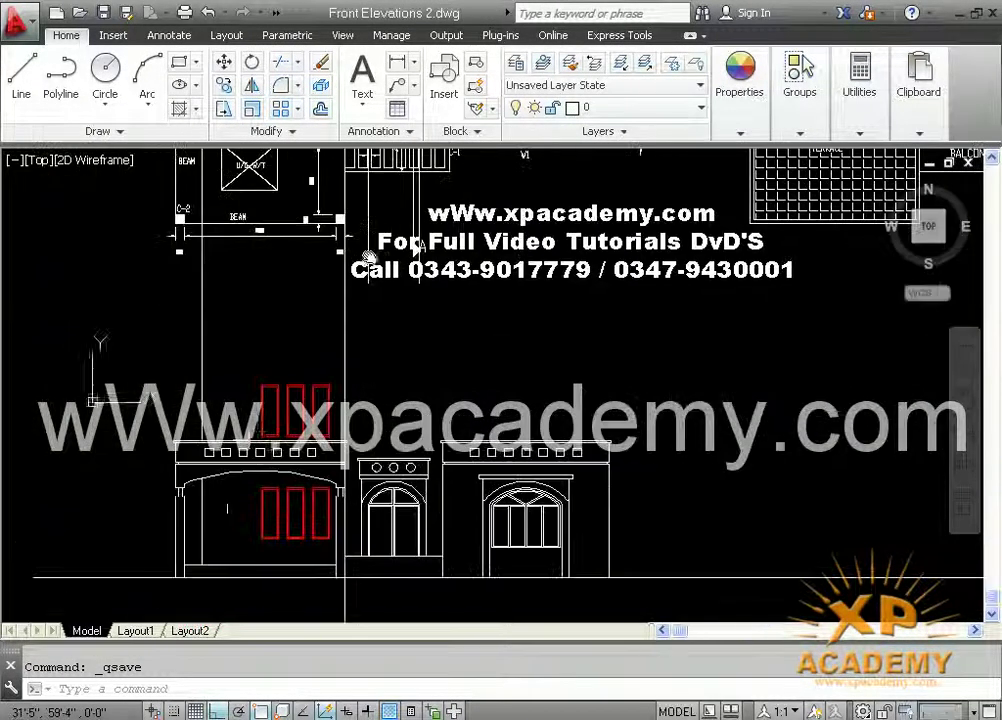
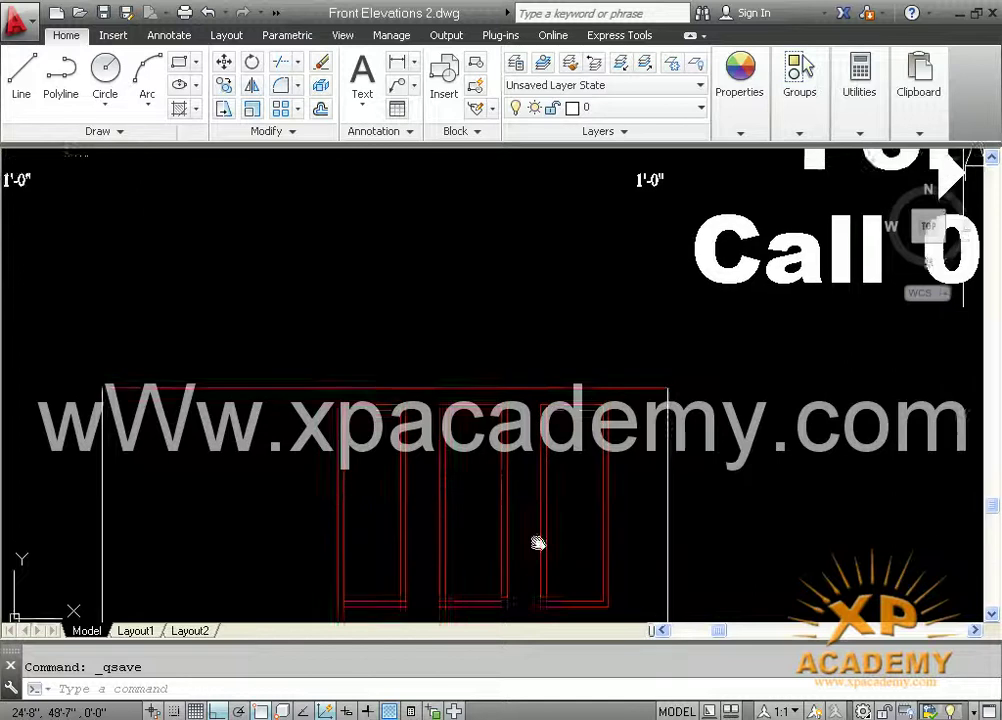
Offset the red horizontal line above the topmost windows 1'-3" upward.
middle_click_drag(519, 563, 519, 554)
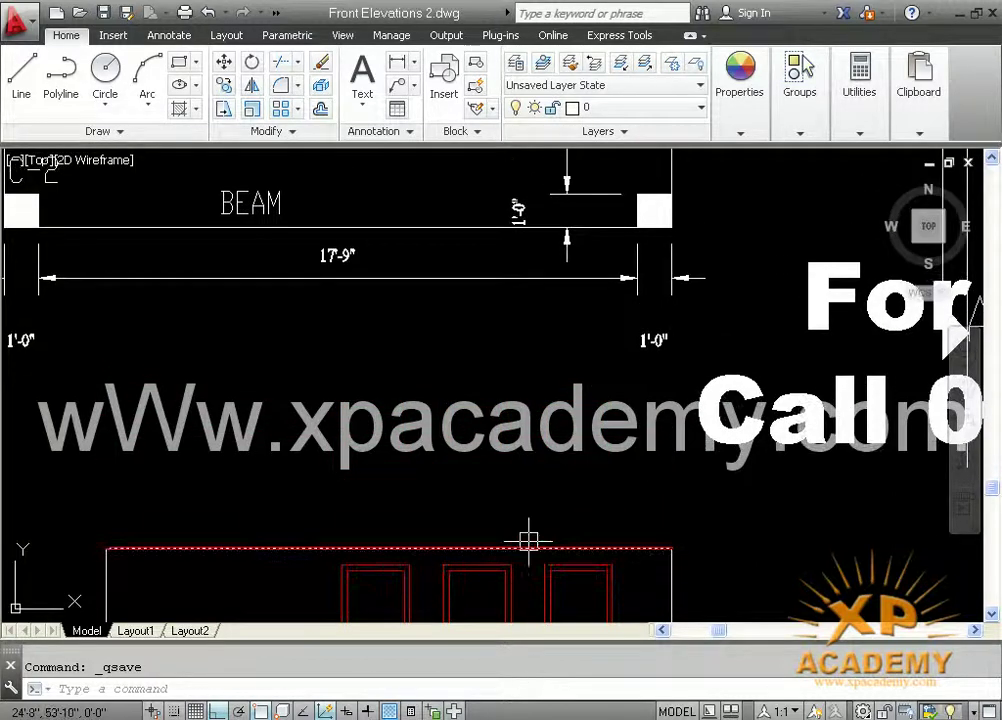
key("Return")
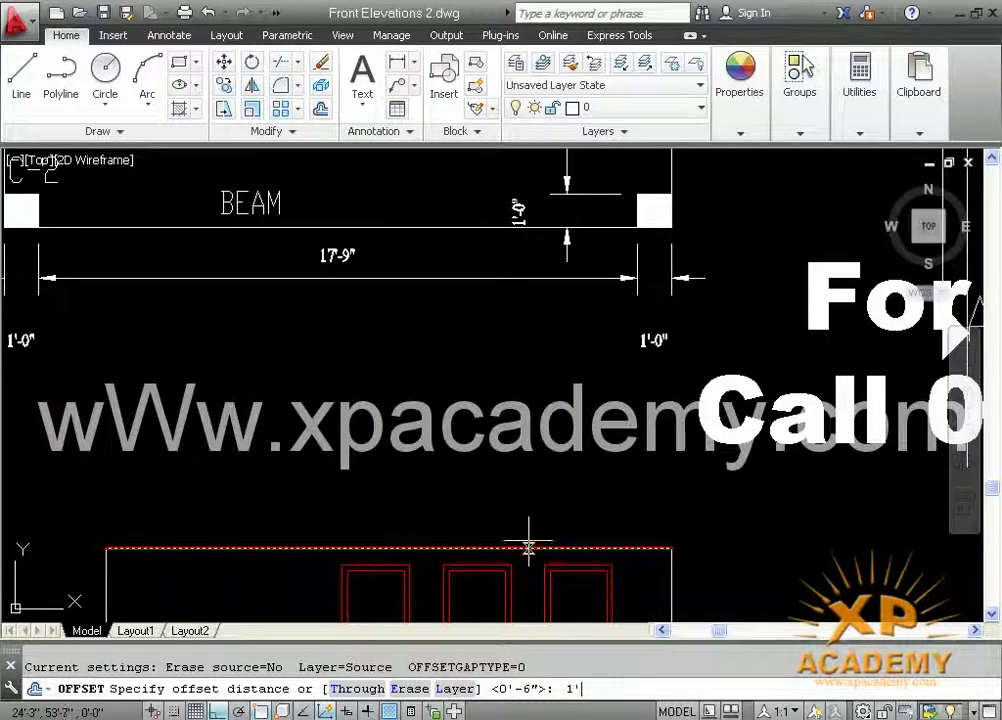
type("1'")
key("Return")
left_click(528, 547)
left_click(532, 487)
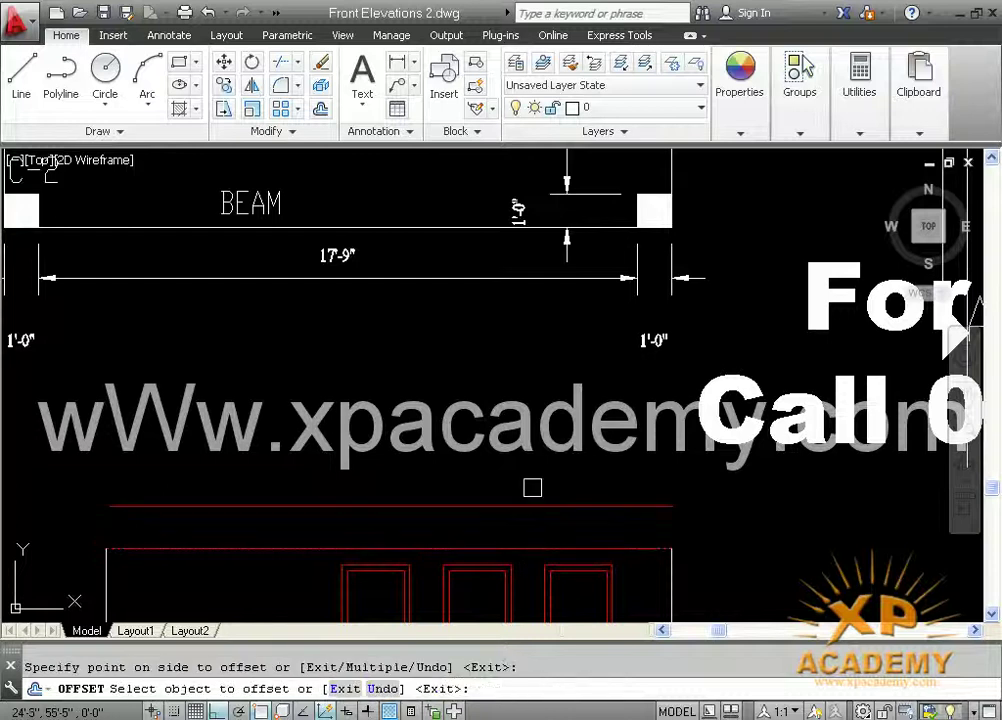
key("ctrl+s")
Close both ends of the band above the topmost windows with vertical lines joining its two red lines.
type("l")
key("Return")
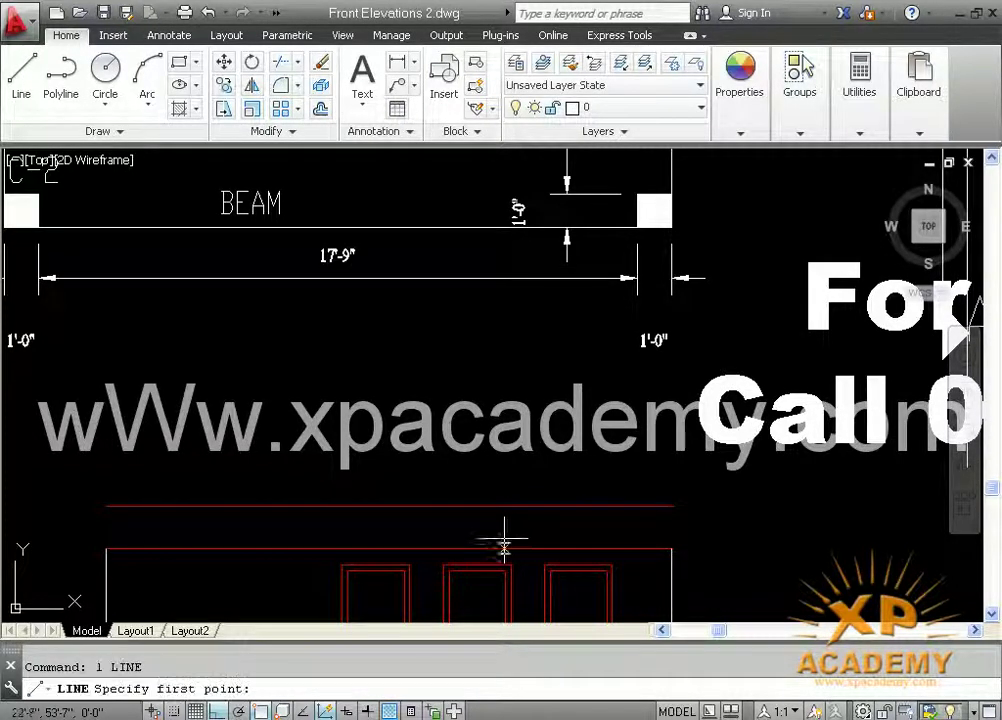
left_click(107, 549)
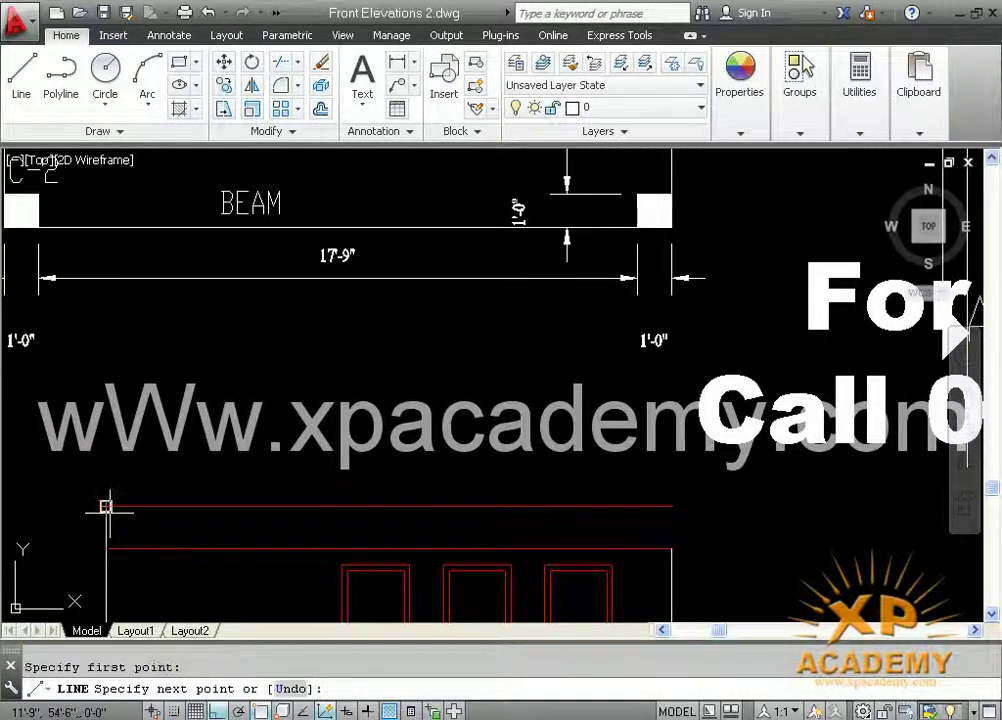
left_click(106, 506)
key("Return")
key("Return")
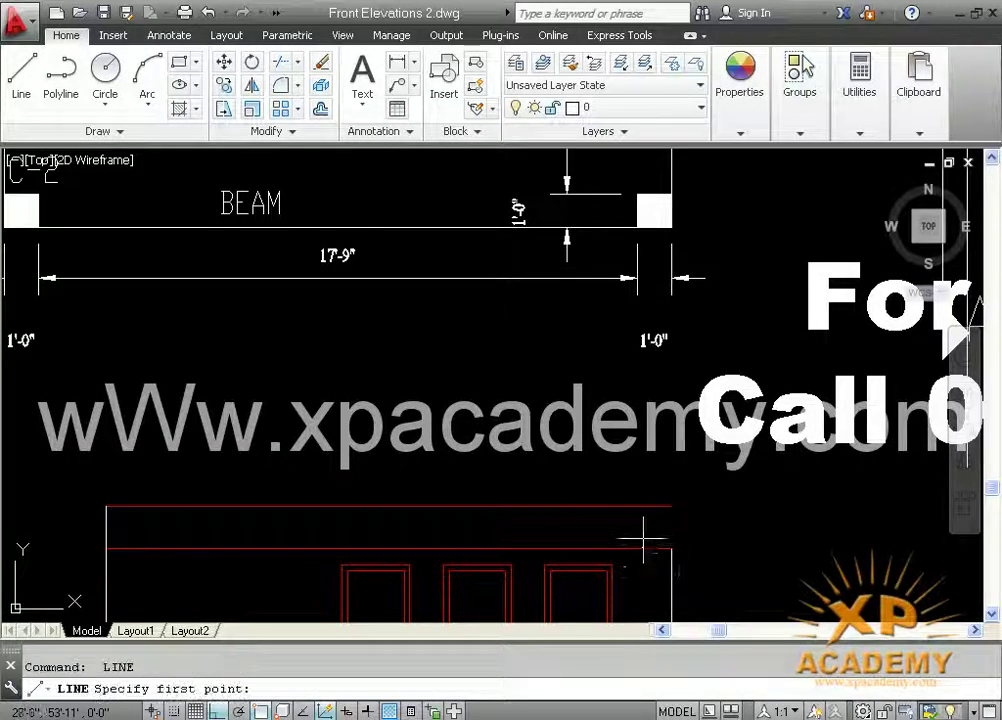
left_click(671, 507)
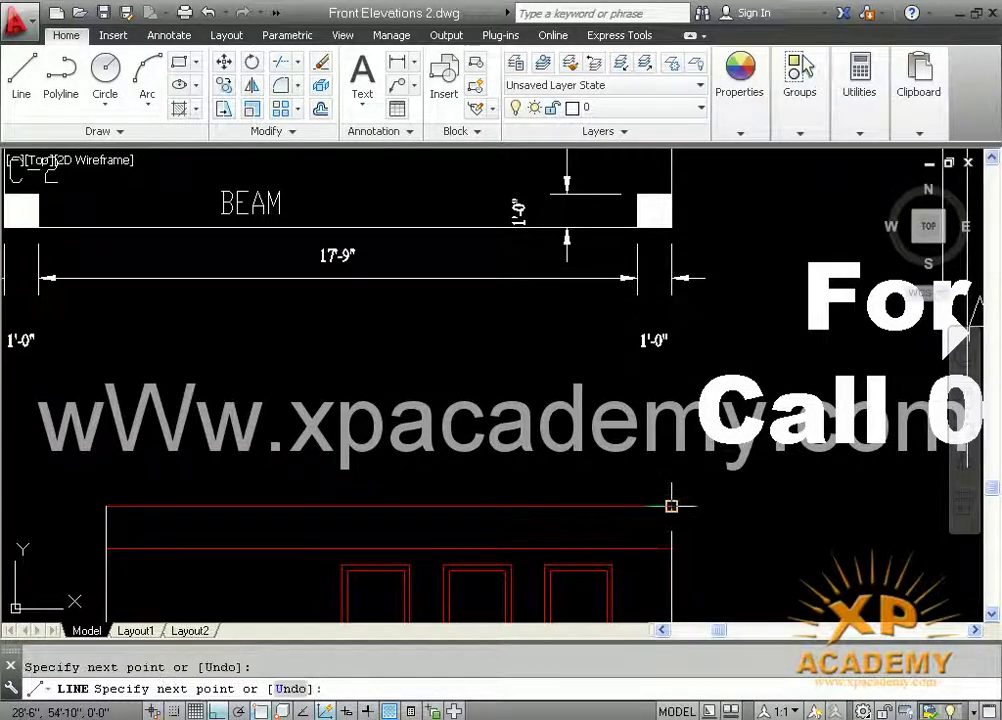
key("Return")
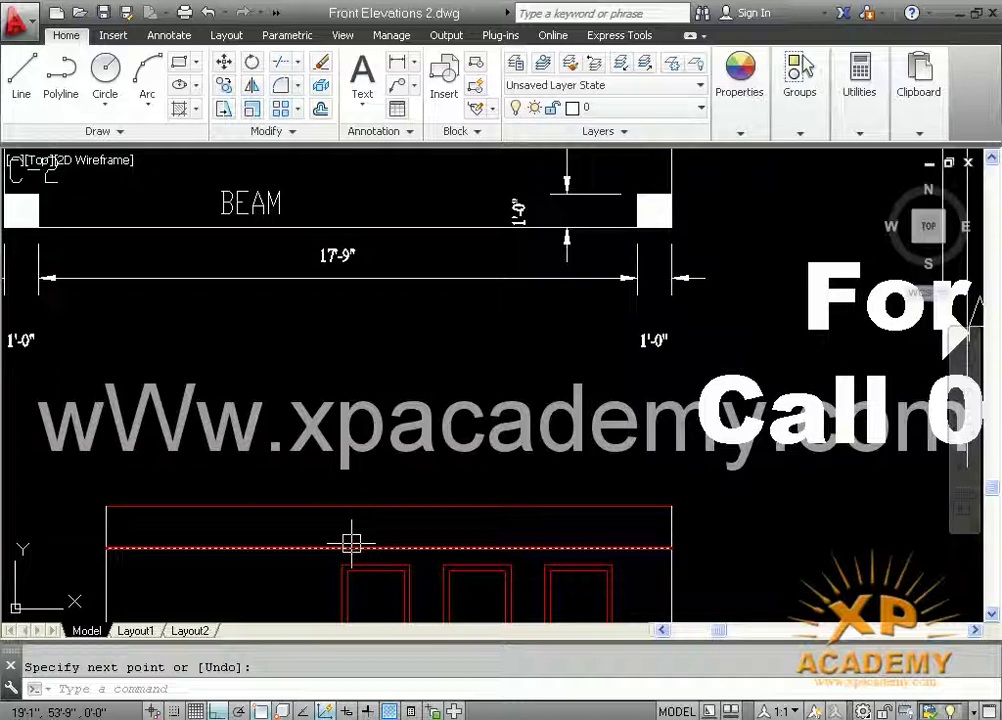
Offset the band's upper red line 3" upward to form the cap strip.
type("o")
key("Return")
type("3")
key("Return")
scroll(368, 528, "up", 2)
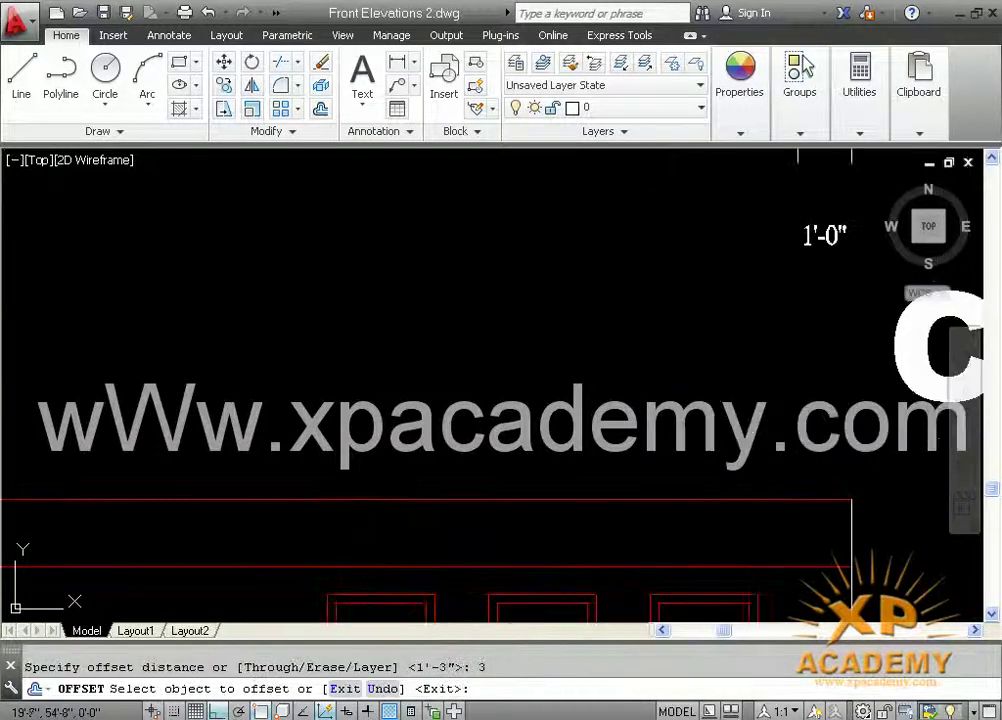
left_click(371, 506)
left_click(385, 441)
scroll(385, 441, "down", 4)
middle_click_drag(207, 488, 369, 521)
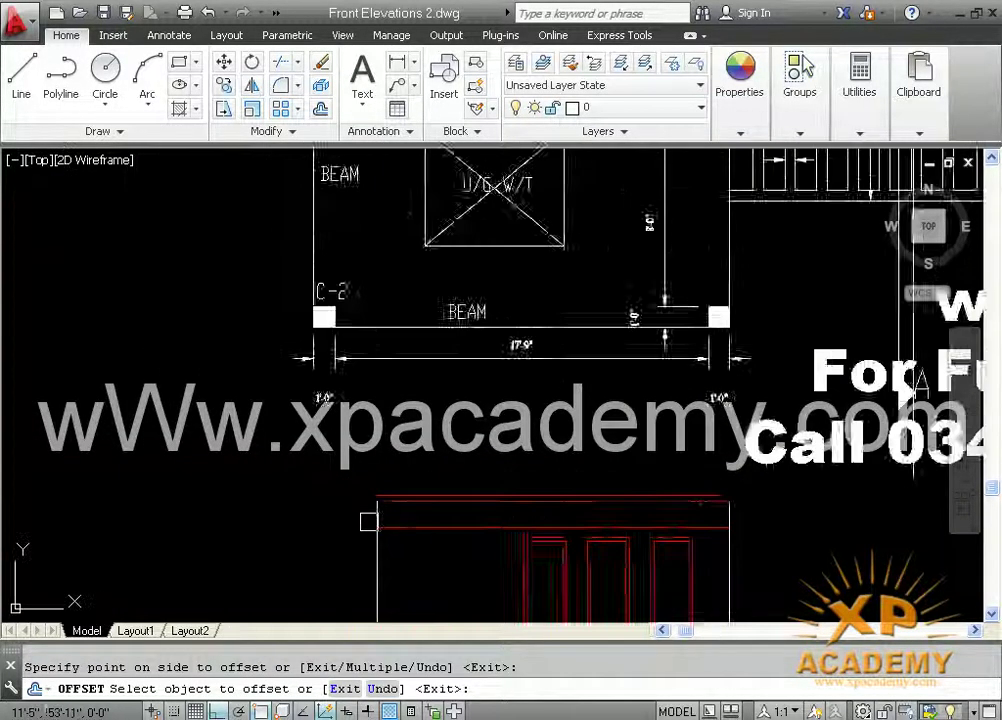
scroll(369, 521, "up", 2)
key("Escape")
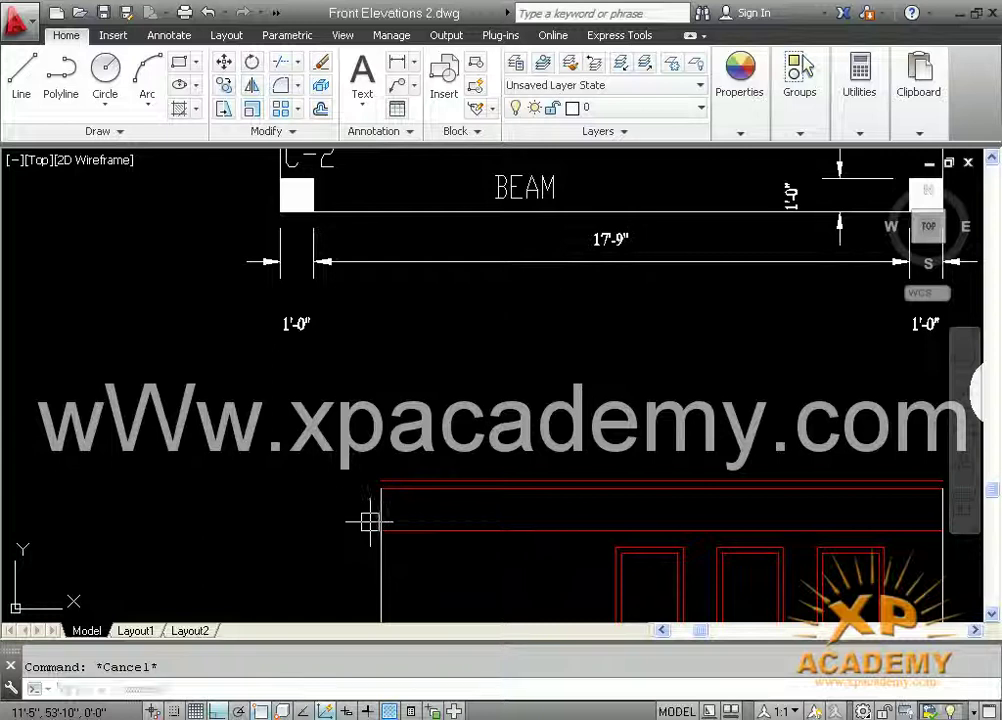
Draw short vertical lines closing the left and right ends of the cap strip.
type("l")
key("Return")
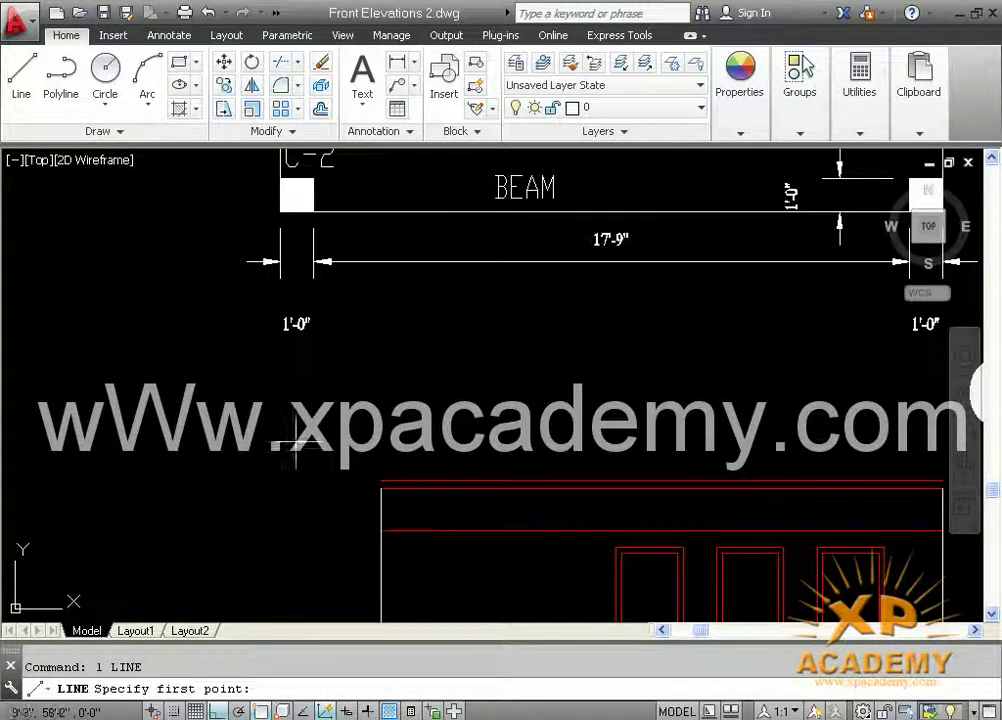
scroll(296, 440, "up", 2)
left_click(429, 517)
key("Return")
scroll(429, 515, "down", 2)
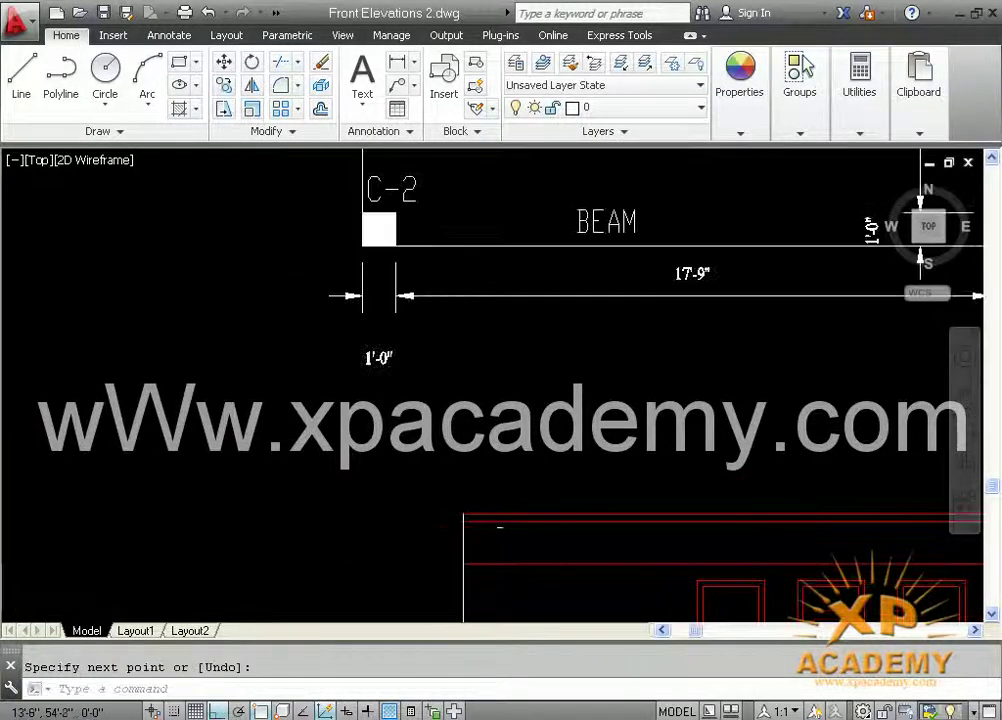
middle_click_drag(519, 534, 291, 510)
middle_click_drag(780, 511, 598, 511)
scroll(598, 511, "up", 2)
key("Return")
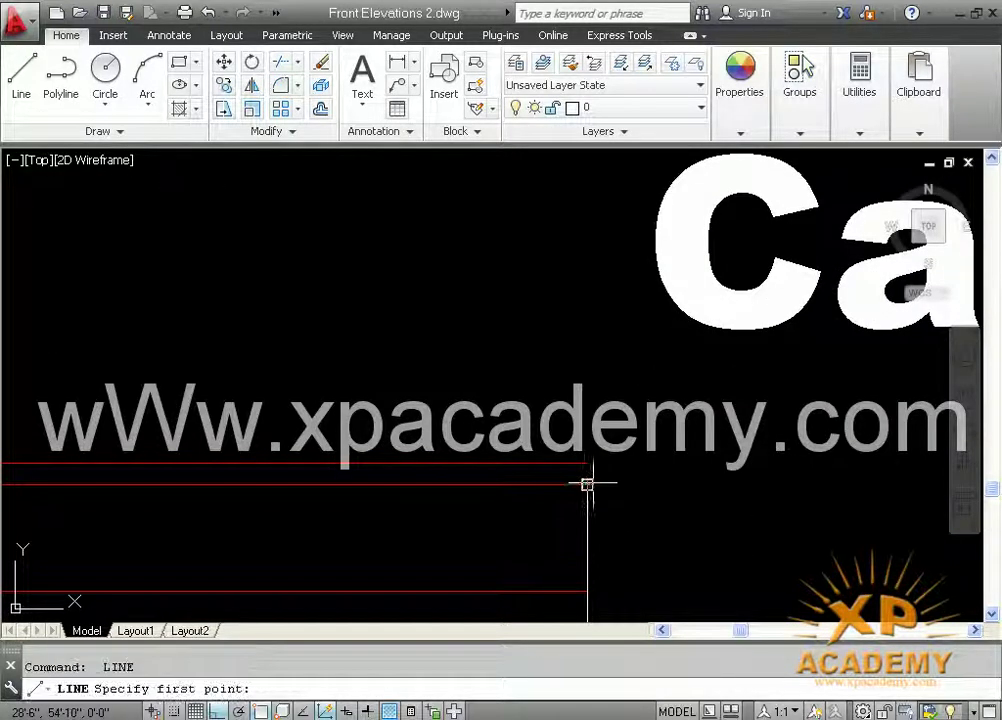
left_click(588, 465)
key("Escape")
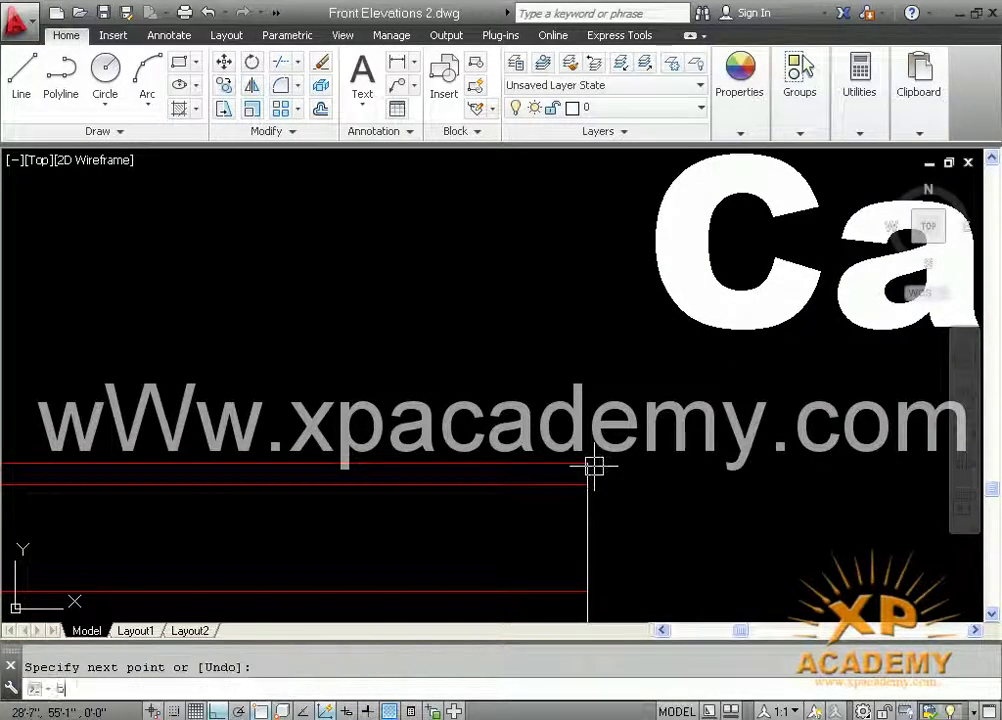
Offset the short vertical end lines of the cap strip 3" outward on both sides.
type("o")
key("Return")
type("3")
key("Return")
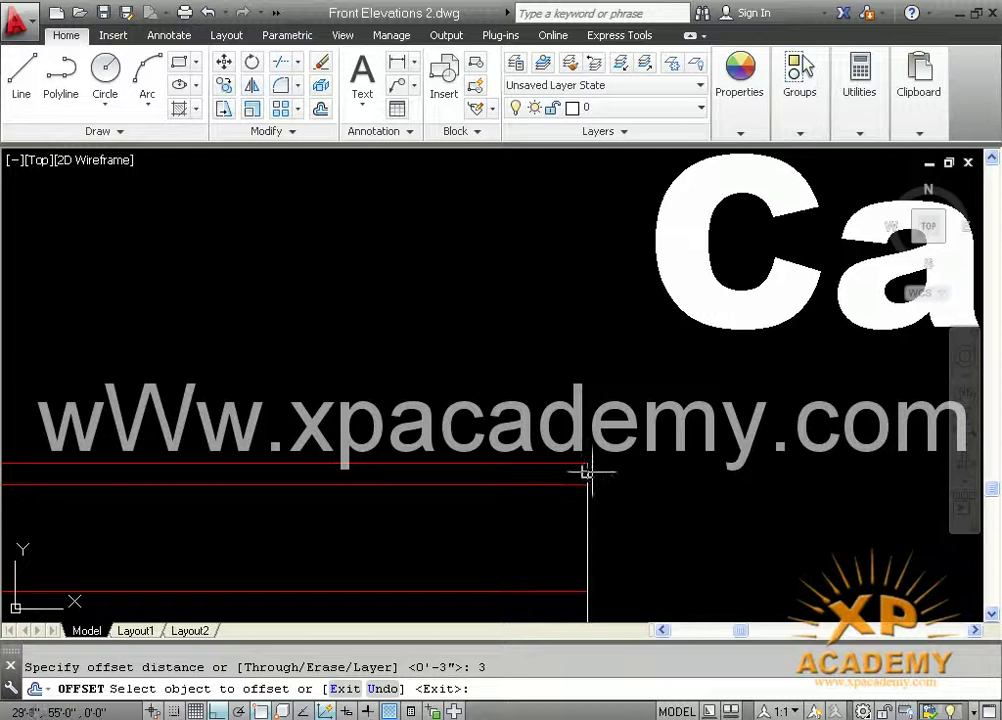
left_click(588, 472)
left_click(625, 474)
scroll(485, 487, "down", 2)
middle_click_drag(440, 482, 790, 486)
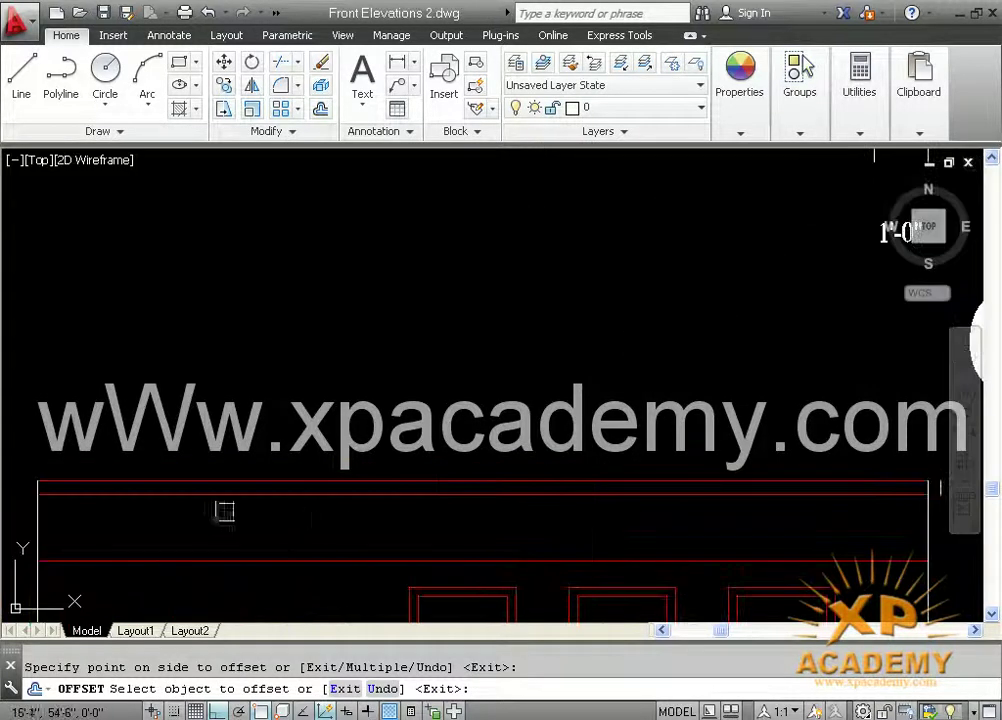
scroll(229, 512, "up", 2)
middle_click_drag(239, 512, 700, 510)
scroll(378, 480, "up", 4)
left_click(396, 468)
left_click(314, 473)
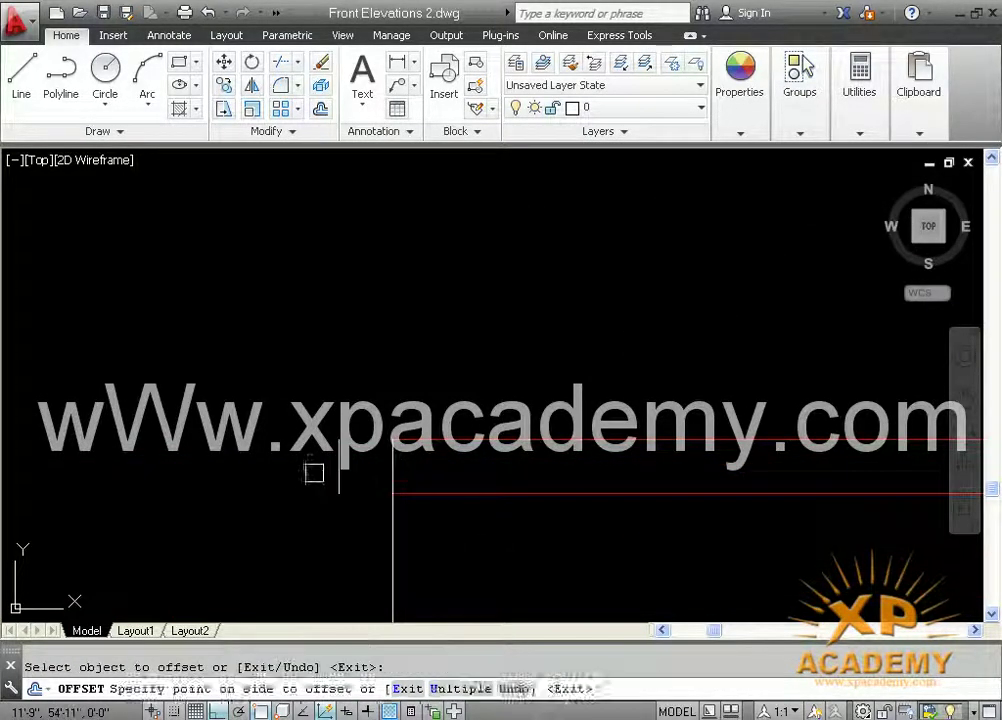
key("Escape")
Fillet the cap's two red lines to the outer left end line with zero radius, and erase the inner left end line.
type("f")
key("Return")
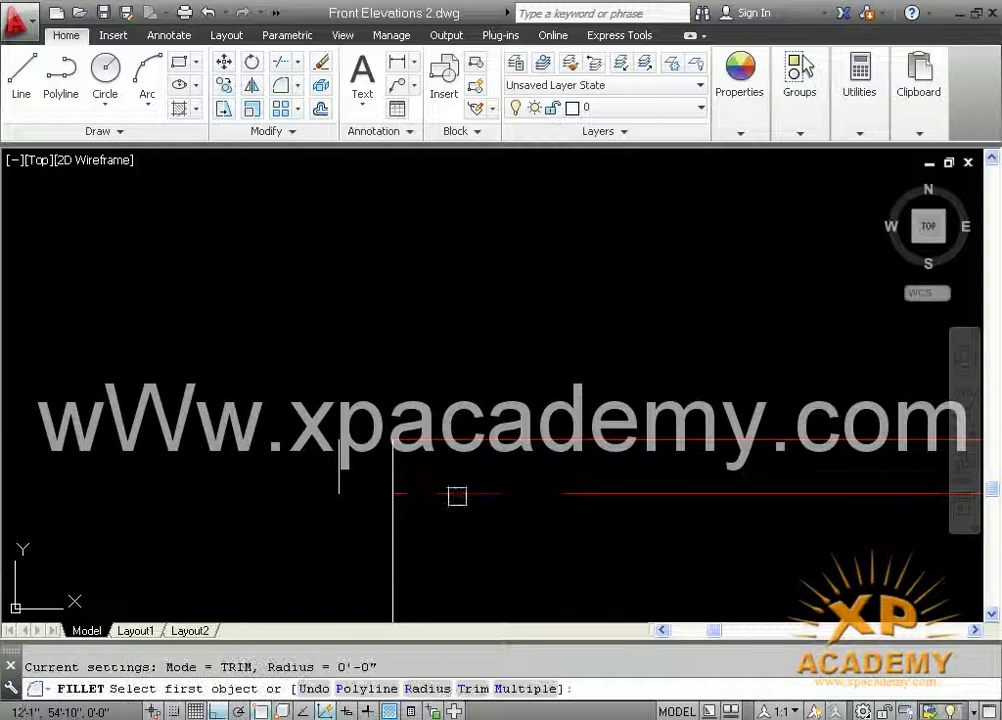
left_click(457, 495)
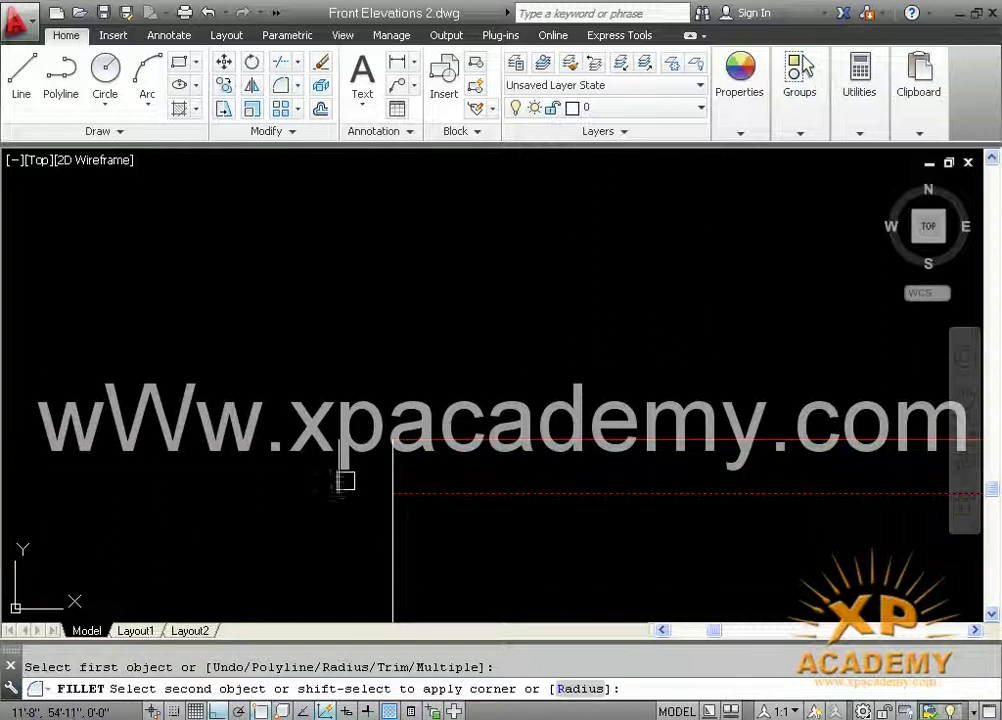
left_click(436, 443)
left_click(380, 420)
left_click(440, 519)
key("Delete")
scroll(450, 512, "down", 2)
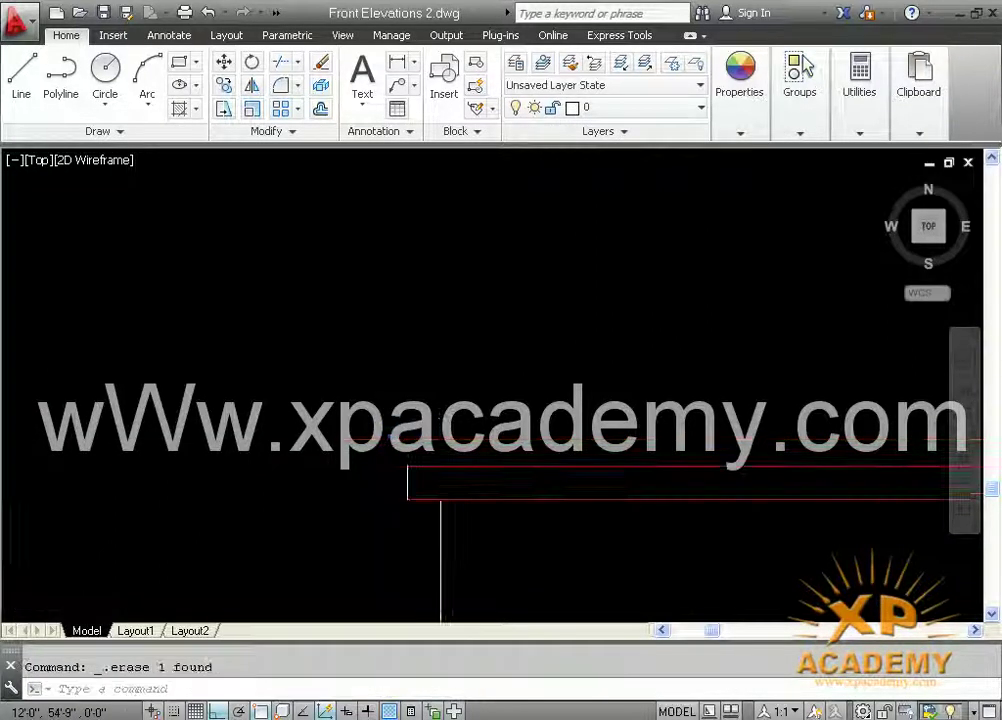
Fillet the cap's two red lines to the outer right end line, and erase the inner right end line.
scroll(450, 512, "down", 1)
middle_click_drag(450, 512, 138, 500)
scroll(390, 498, "down", 2)
middle_click_drag(390, 498, 149, 501)
scroll(594, 503, "up", 2)
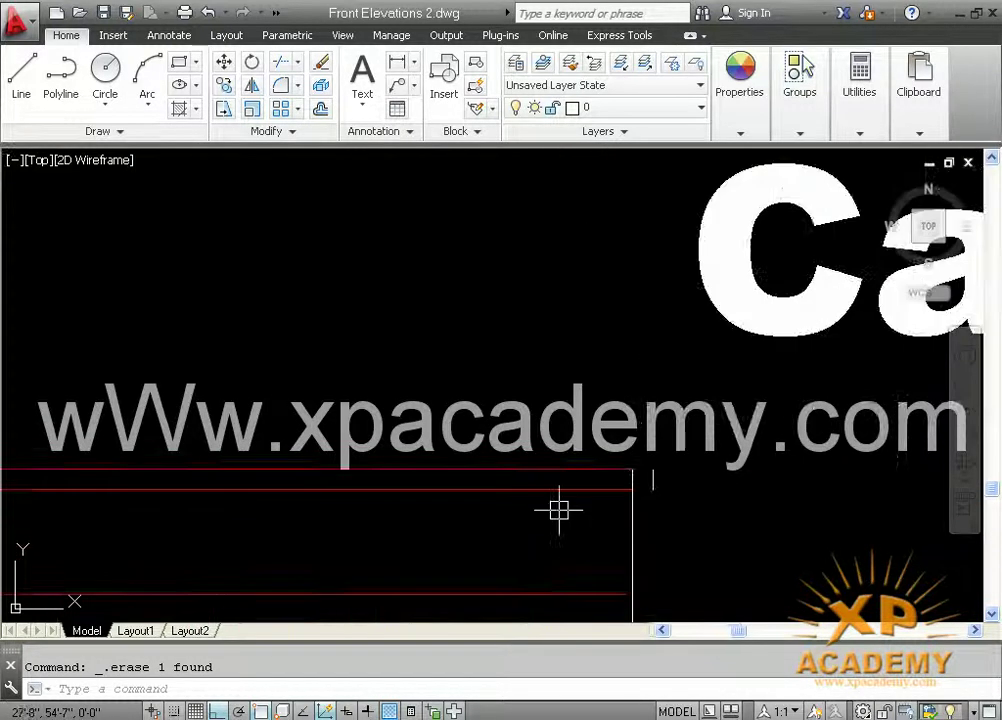
key("Return")
left_click(586, 489)
scroll(649, 488, "up", 4)
left_click(660, 478)
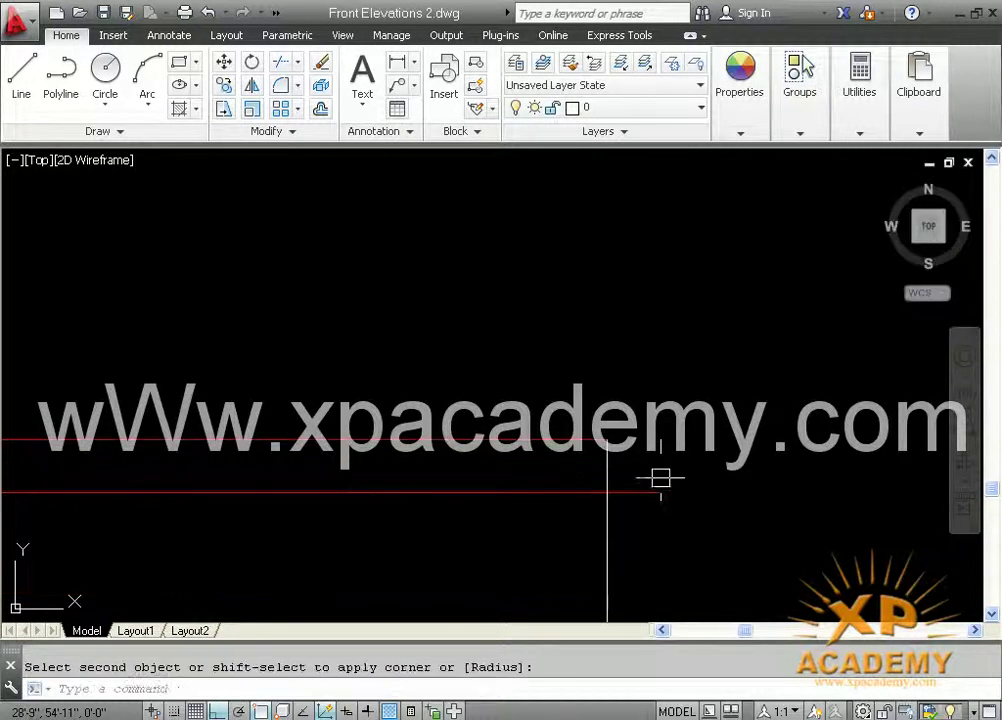
left_click(588, 442)
key("Escape")
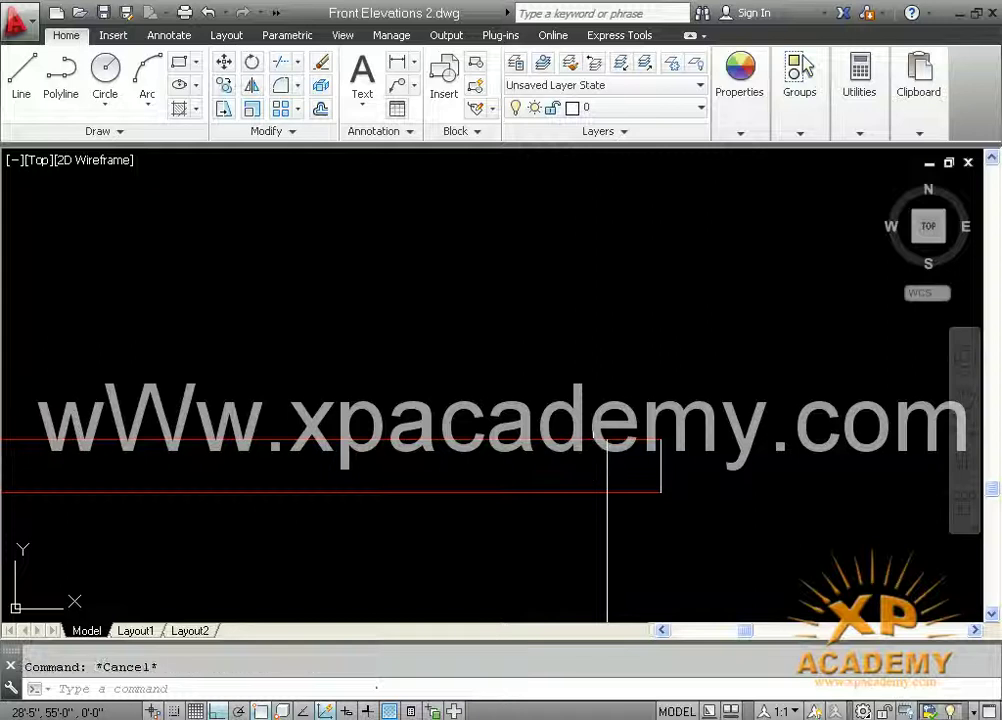
left_click(660, 437)
left_click(632, 501)
key("Delete")
scroll(582, 528, "down", 6)
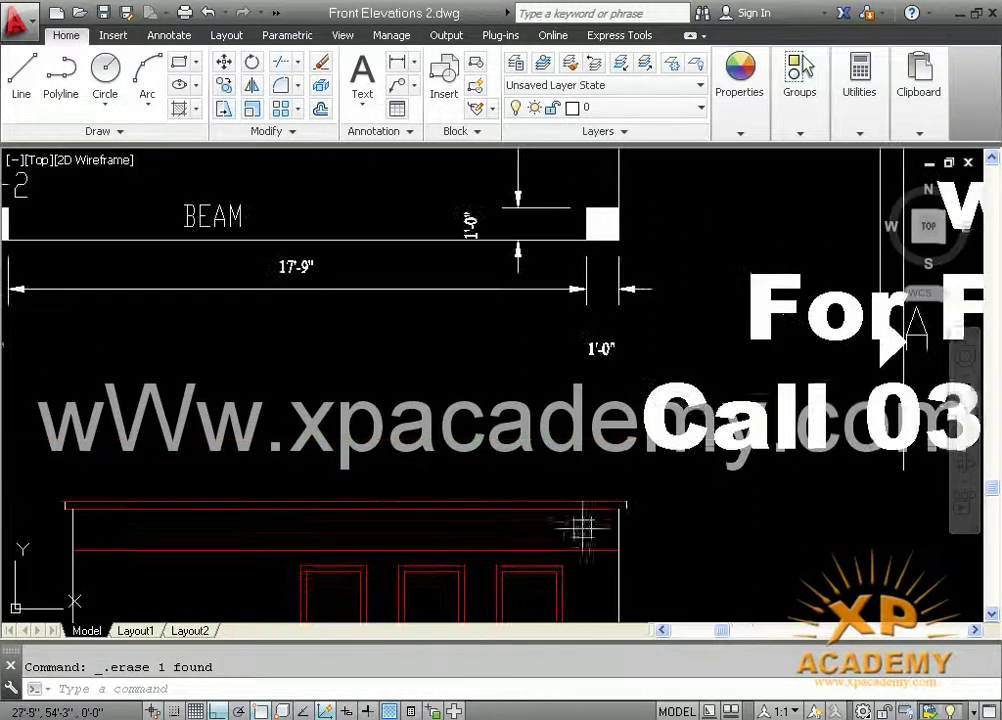
Change the red band and cap lines above the topmost windows to white, and save the drawing.
left_click(228, 479)
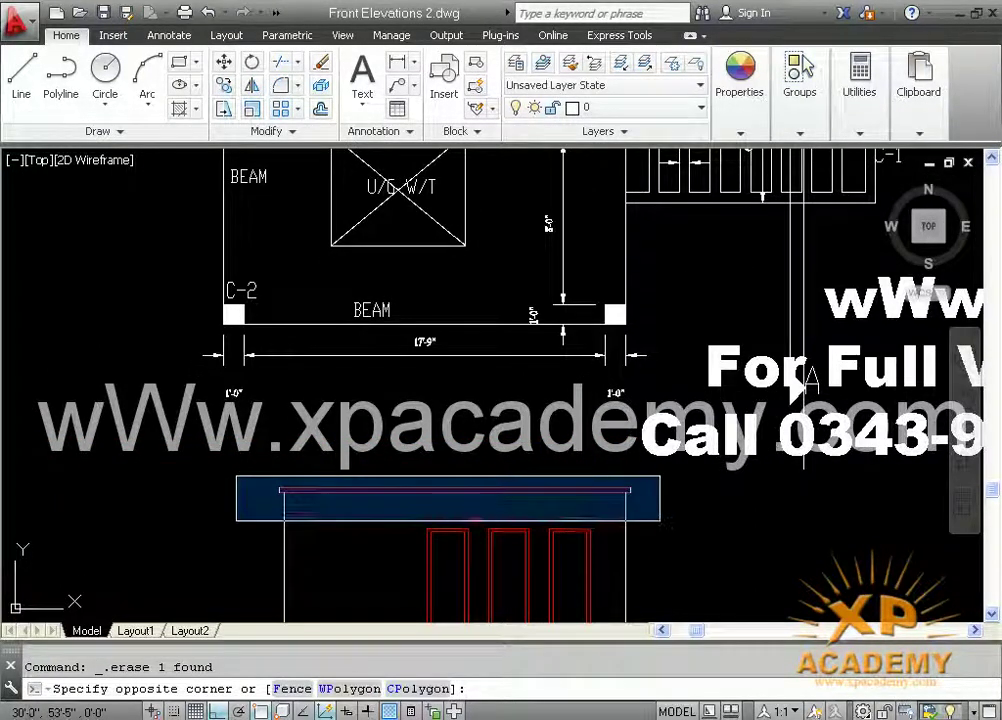
left_click(660, 586)
left_click(740, 100)
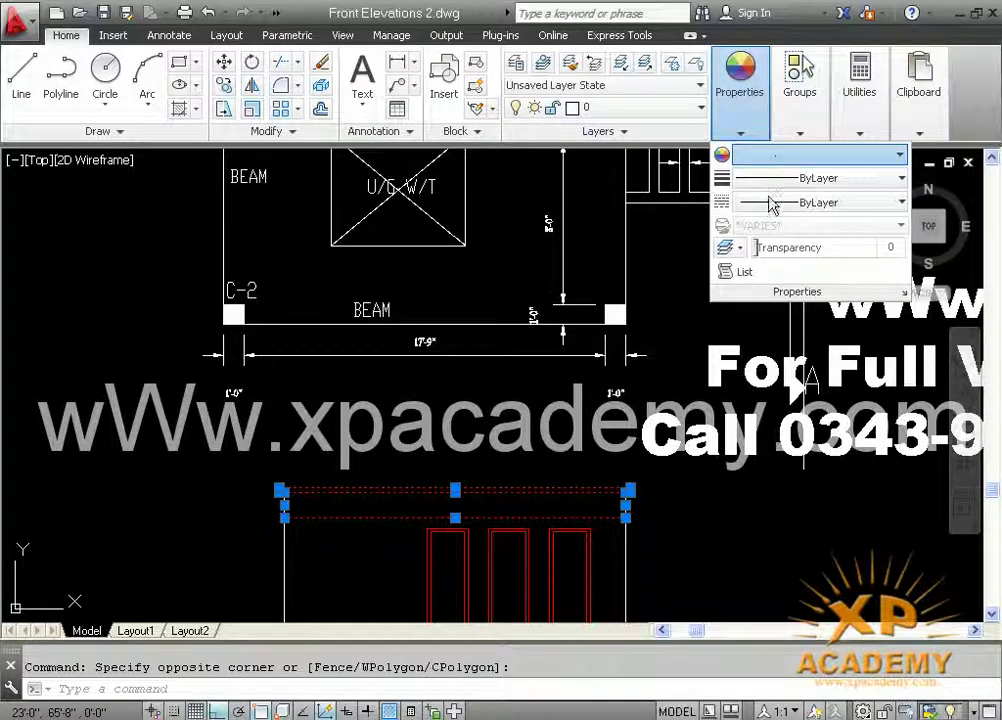
left_click(763, 226)
key("Escape")
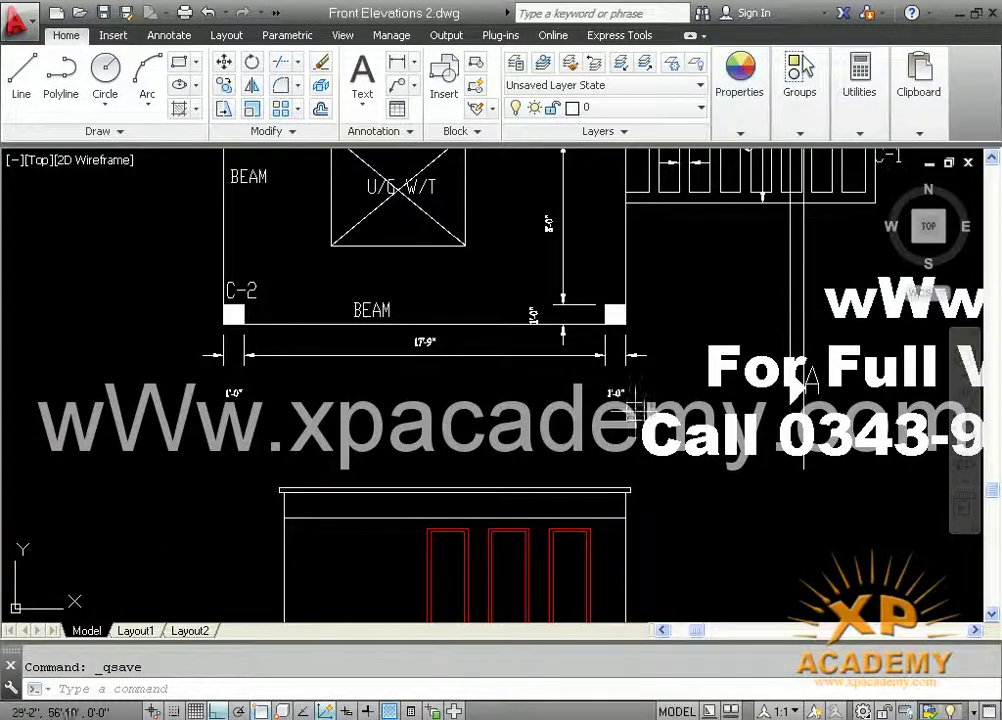
middle_click_drag(549, 472, 520, 302)
scroll(505, 250, "down", 5)
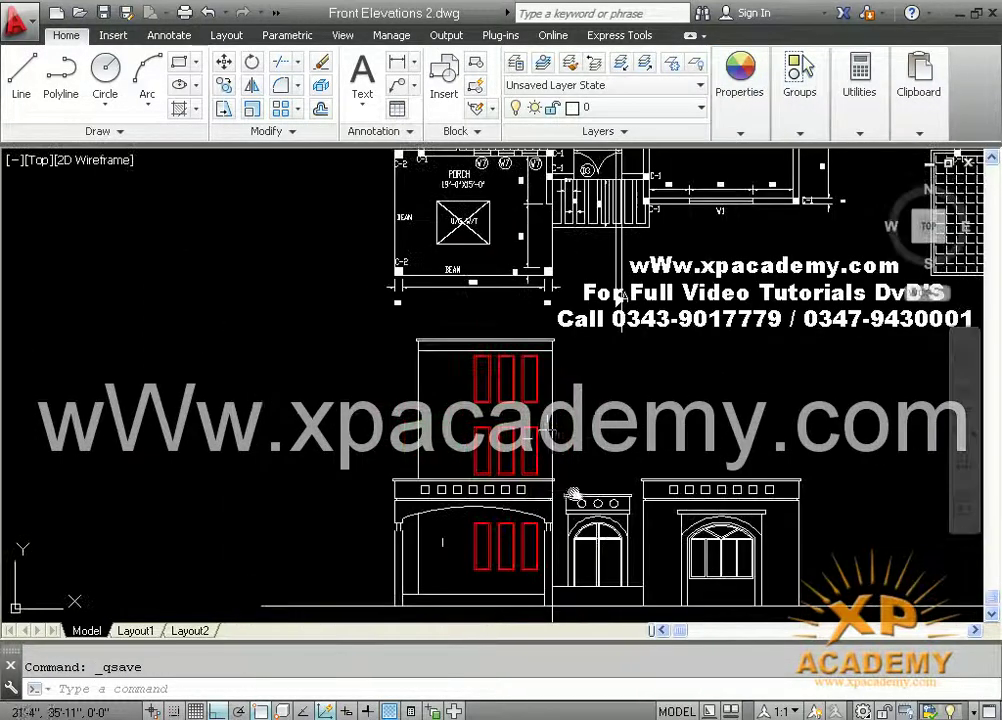
scroll(524, 430, "up", 2)
middle_click_drag(544, 434, 544, 283)
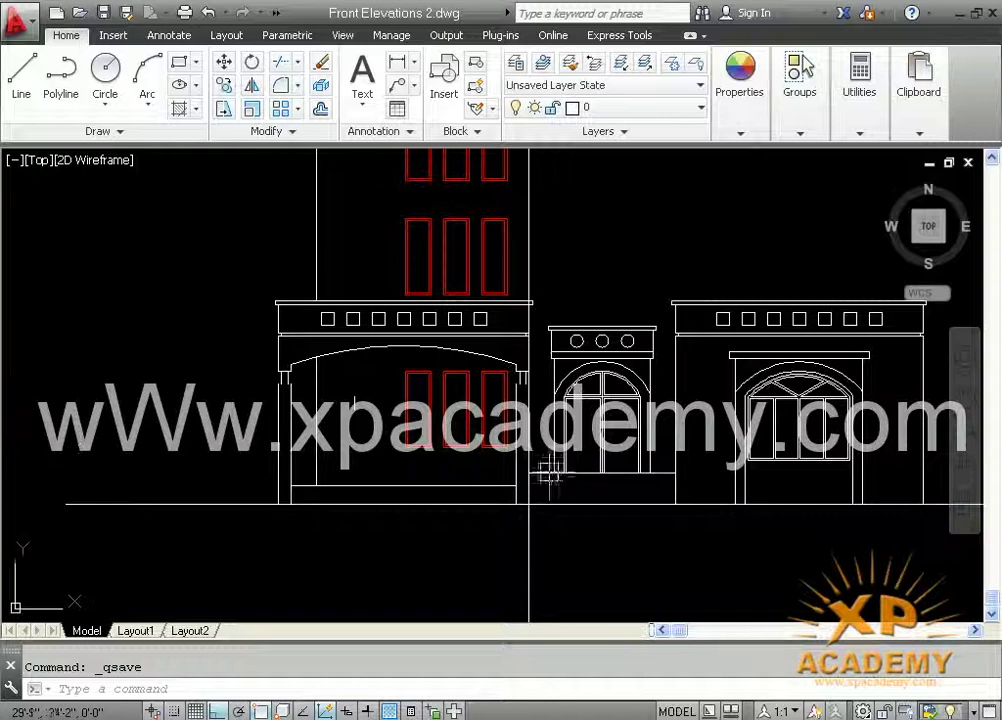
left_click(532, 539)
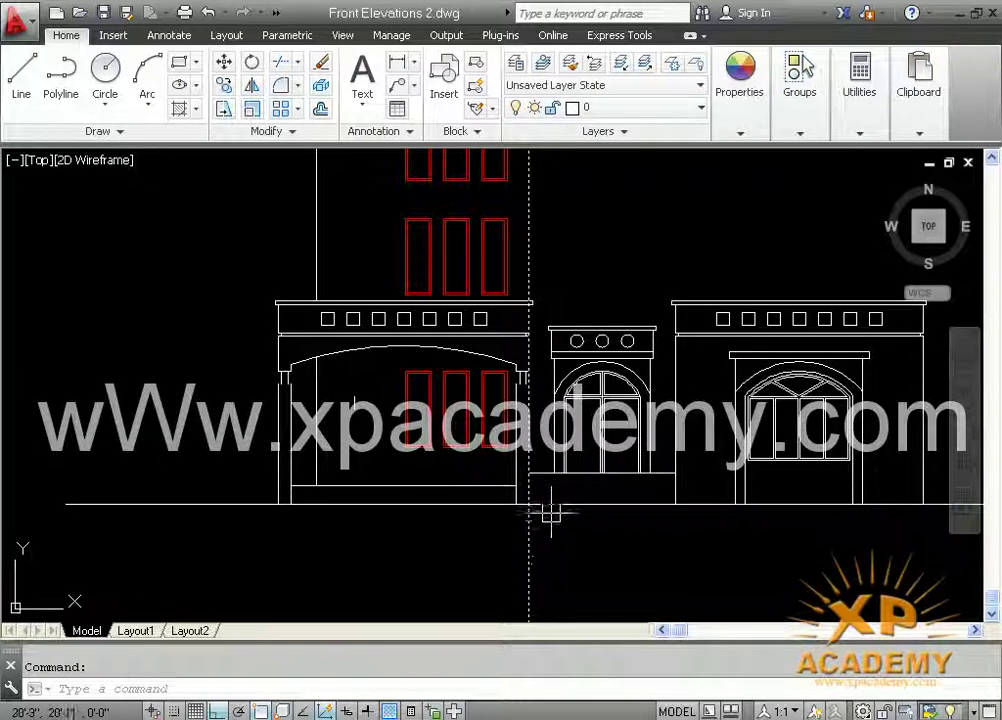
key("Escape")
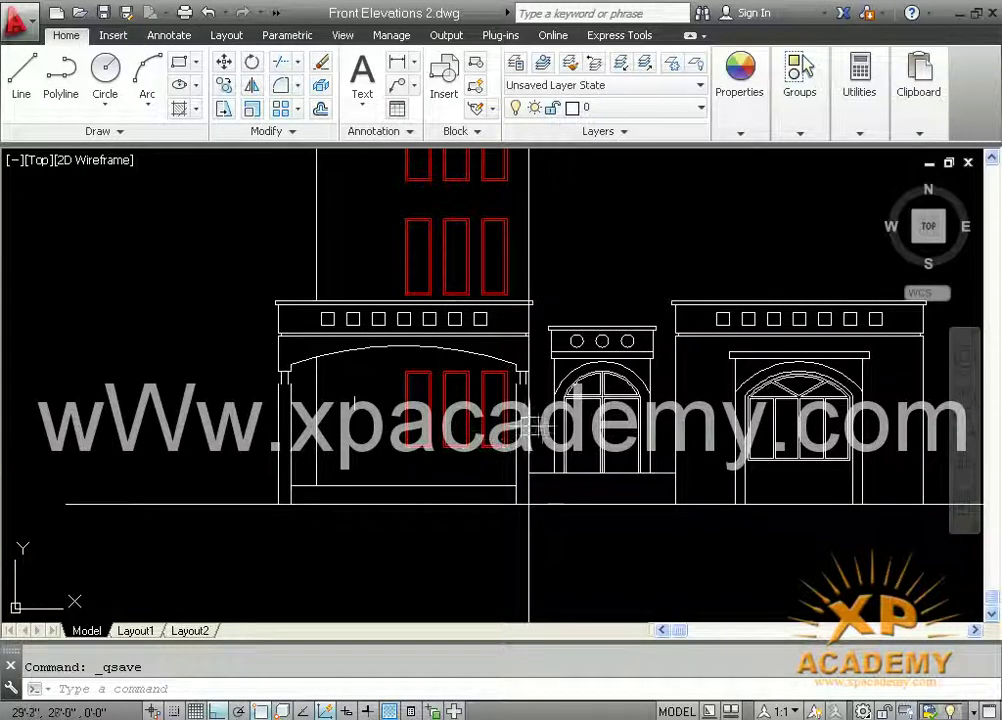
Examine the balcony, canopy and W1 window in the upper-floor plan, and compare them with the ground-floor entrance and the elevation.
scroll(533, 430, "down", 2)
mouse_move(535, 445)
middle_mouse_down()
mouse_move(510, 470)
mouse_move(476, 564)
middle_mouse_up()
middle_click_drag(670, 402, 366, 406)
middle_click_drag(590, 361, 509, 484)
middle_click_drag(645, 298, 593, 382)
scroll(608, 388, "up", 4)
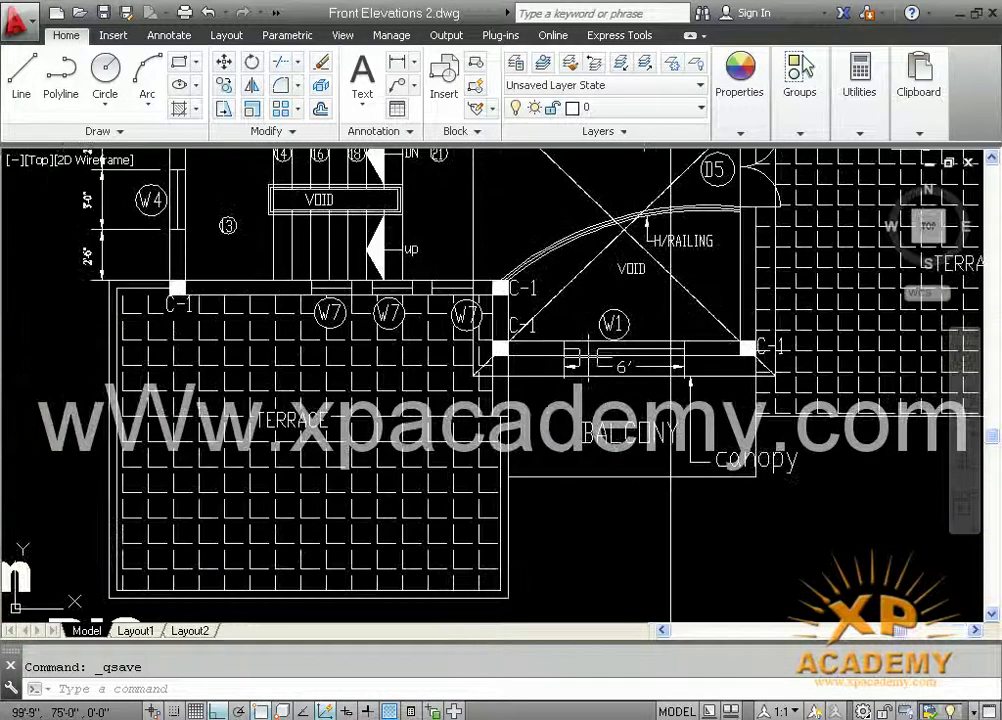
scroll(585, 368, "up", 2)
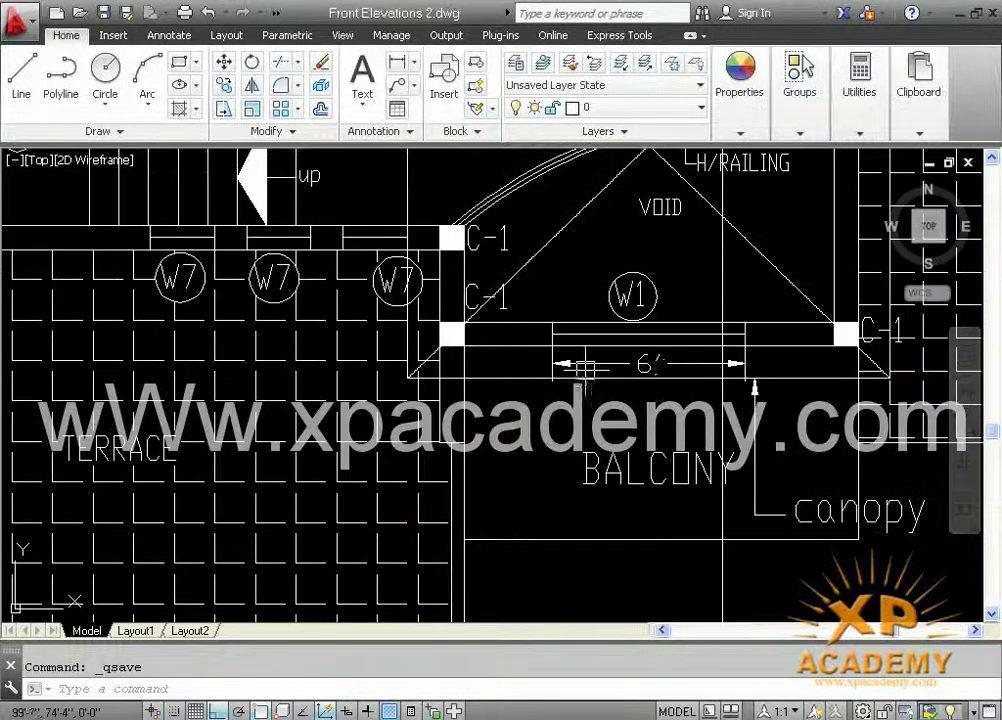
scroll(652, 396, "down", 4)
middle_click_drag(577, 415, 924, 392)
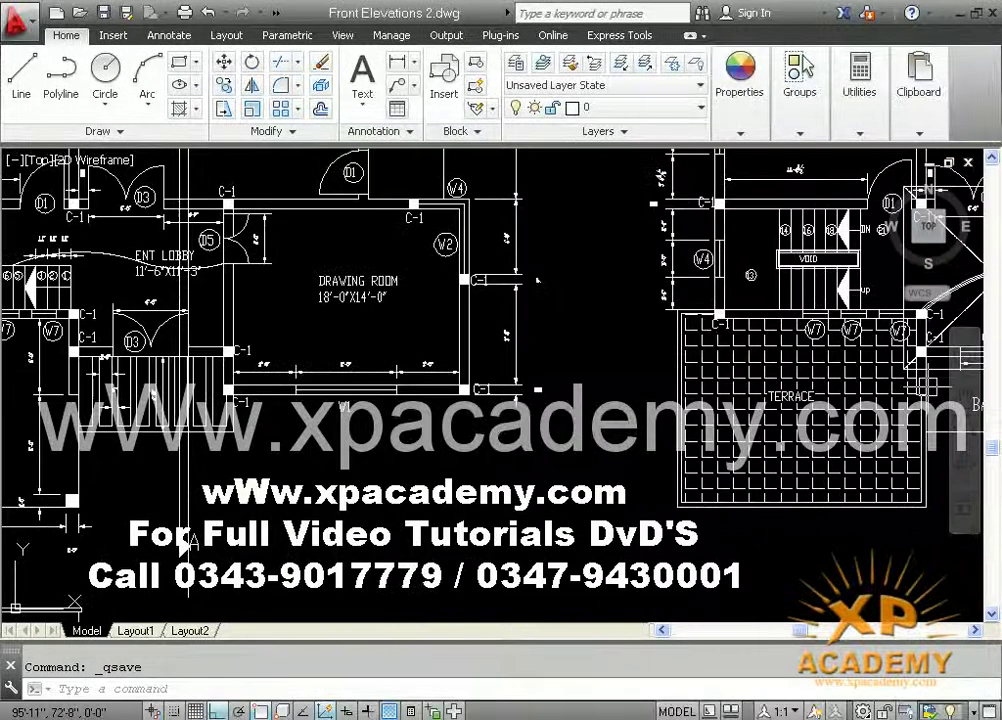
middle_click_drag(188, 542, 416, 538)
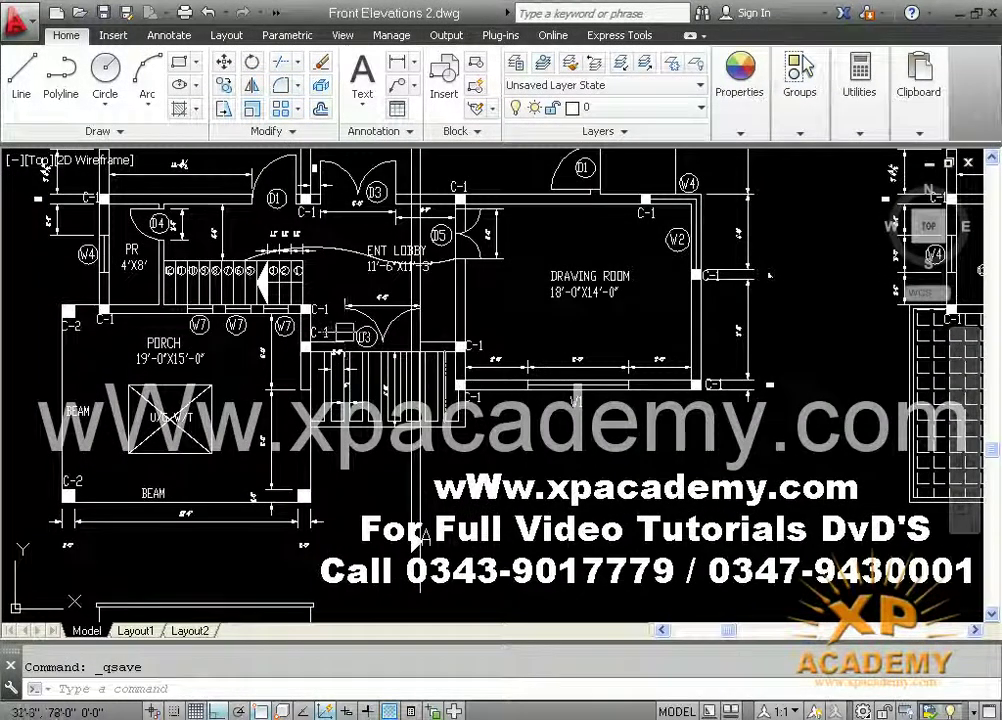
scroll(363, 324, "up", 2)
scroll(421, 375, "down", 4)
middle_click_drag(454, 421, 411, 251)
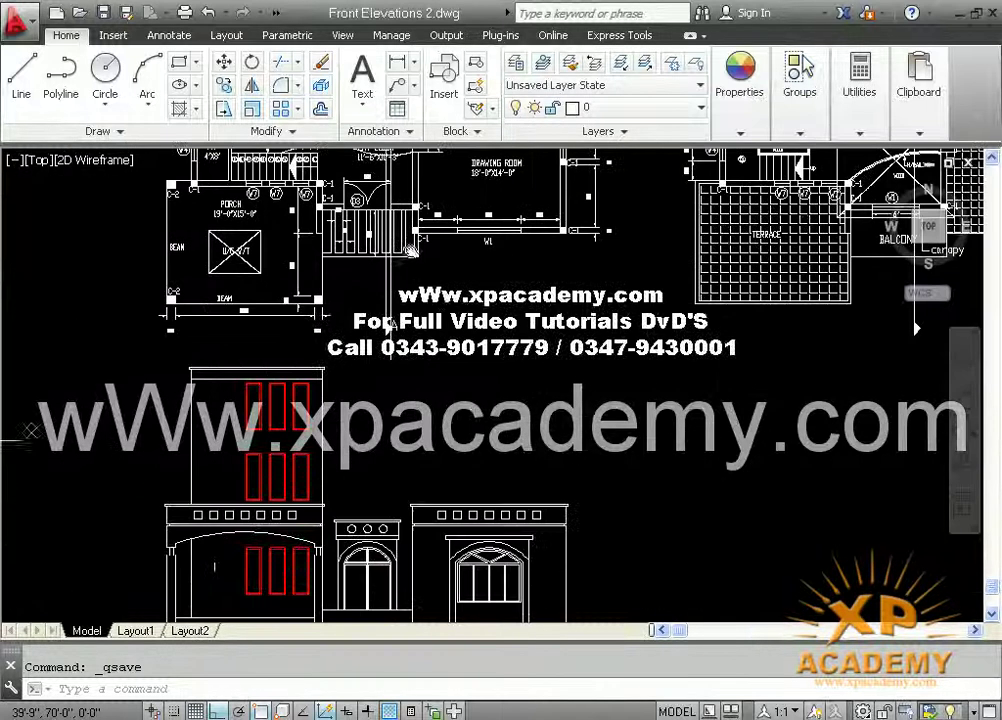
scroll(450, 400, "down", 6)
scroll(459, 380, "up", 4)
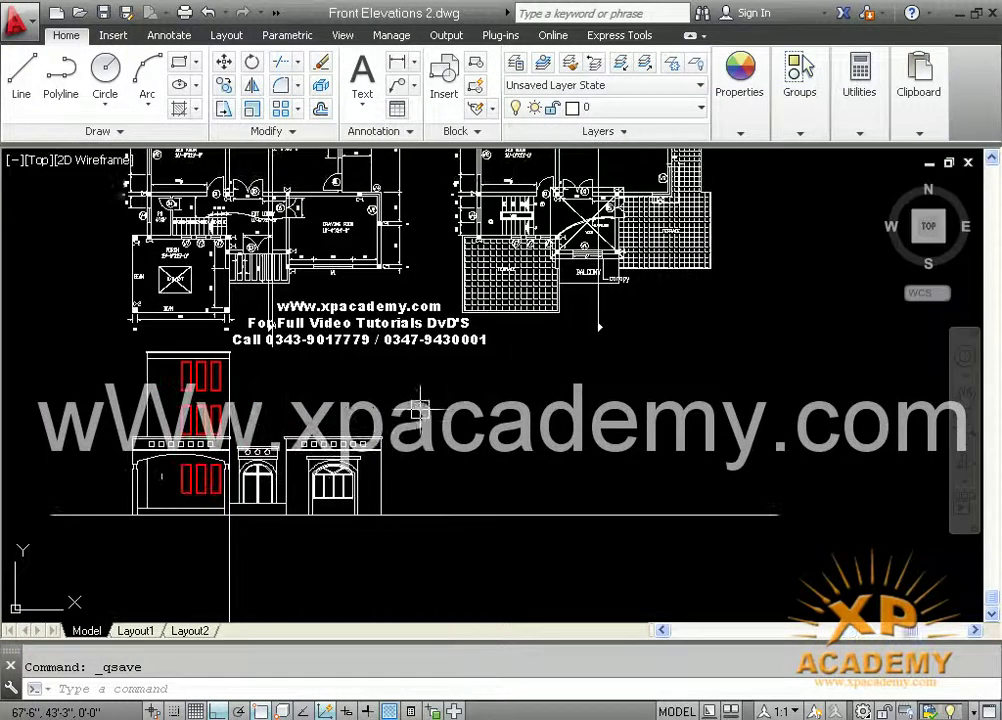
mouse_move(407, 381)
middle_mouse_down()
mouse_move(521, 492)
mouse_move(536, 433)
middle_mouse_up()
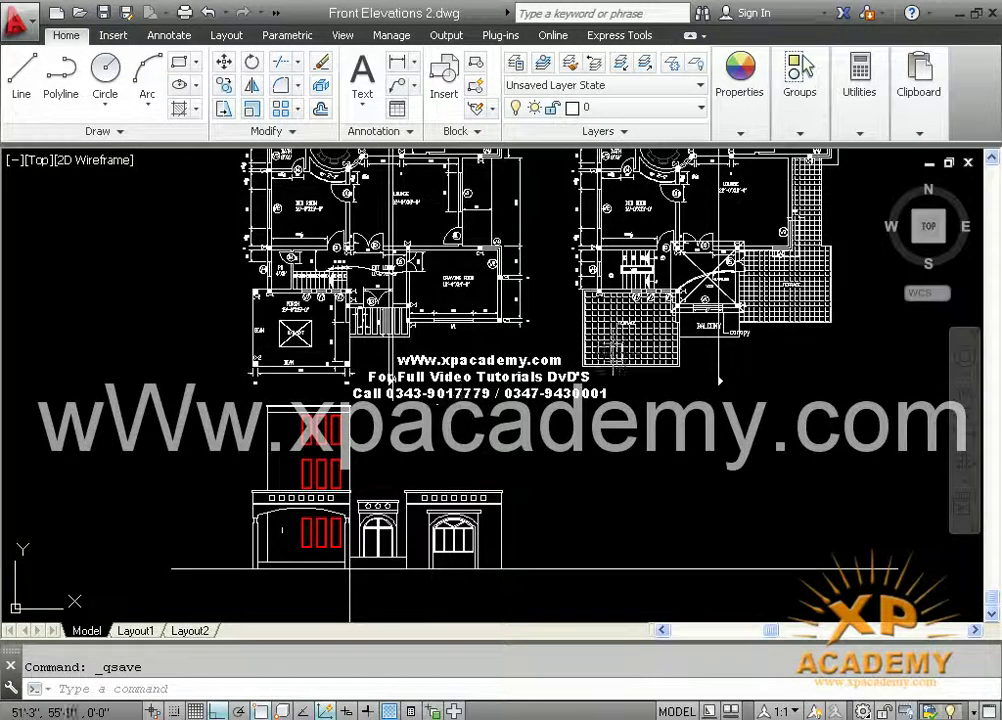
scroll(395, 450, "down", 1)
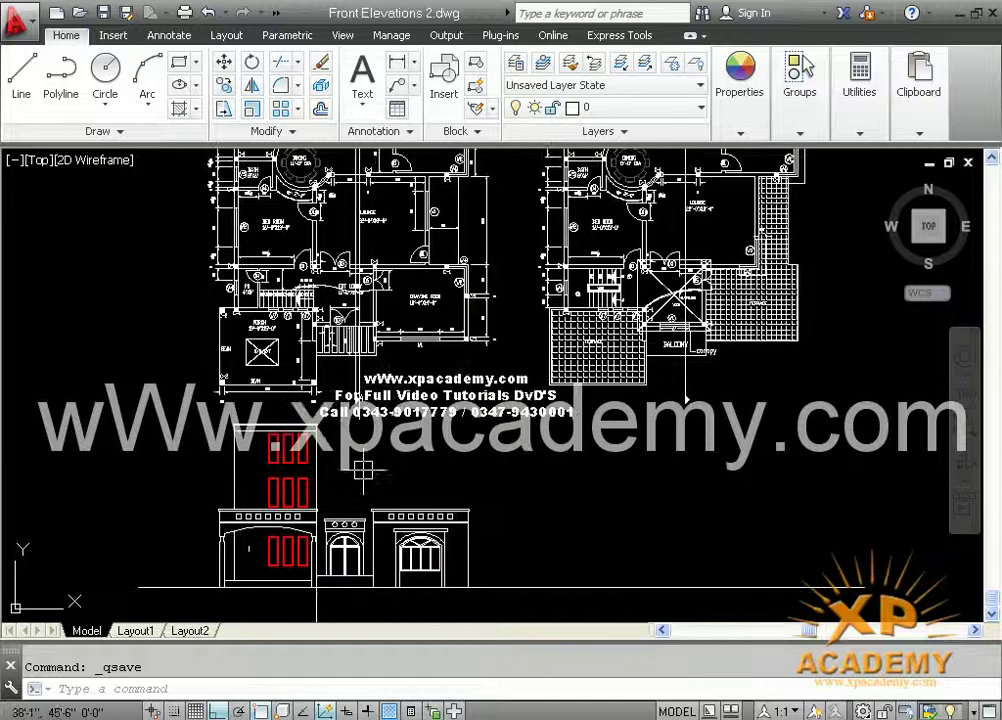
Copy the whole front elevation with its ground line horizontally to the empty area beyond the floor plans.
type("co")
key("Return")
middle_click_drag(496, 567, 496, 486)
left_click(509, 570)
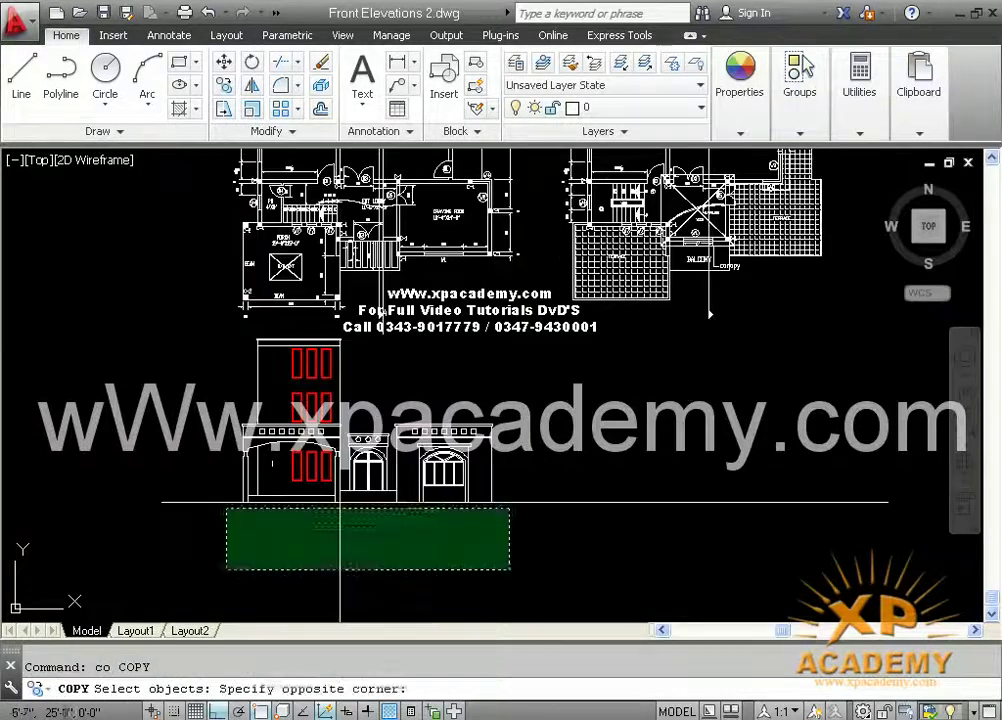
left_click(162, 338)
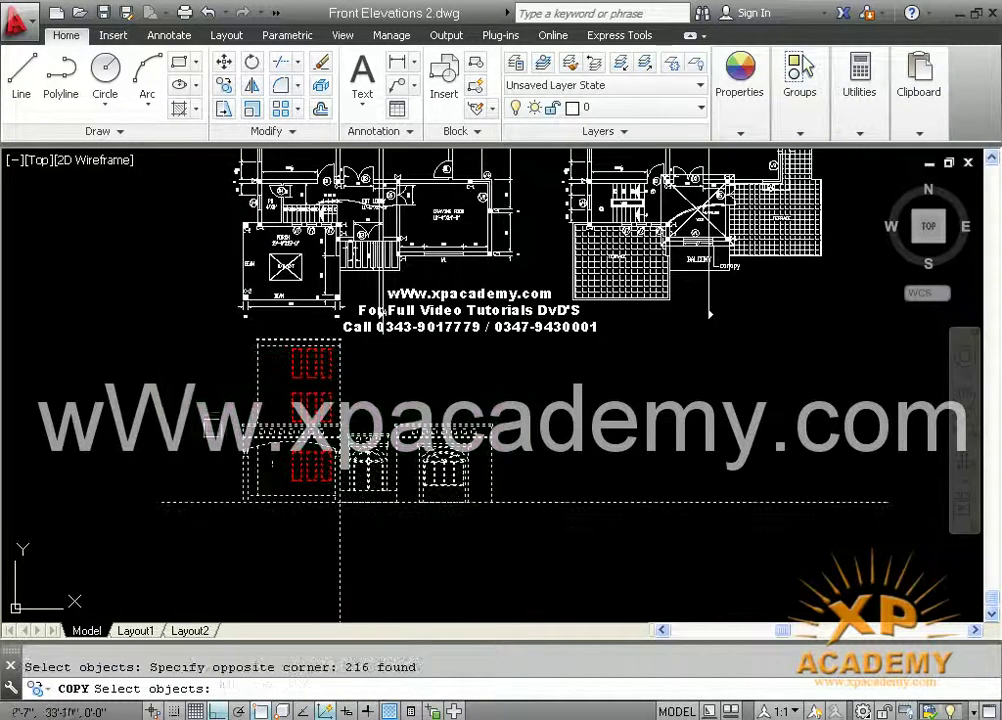
key("Return")
left_click(546, 515)
scroll(546, 515, "down", 4)
middle_click_drag(546, 515, 0, 500)
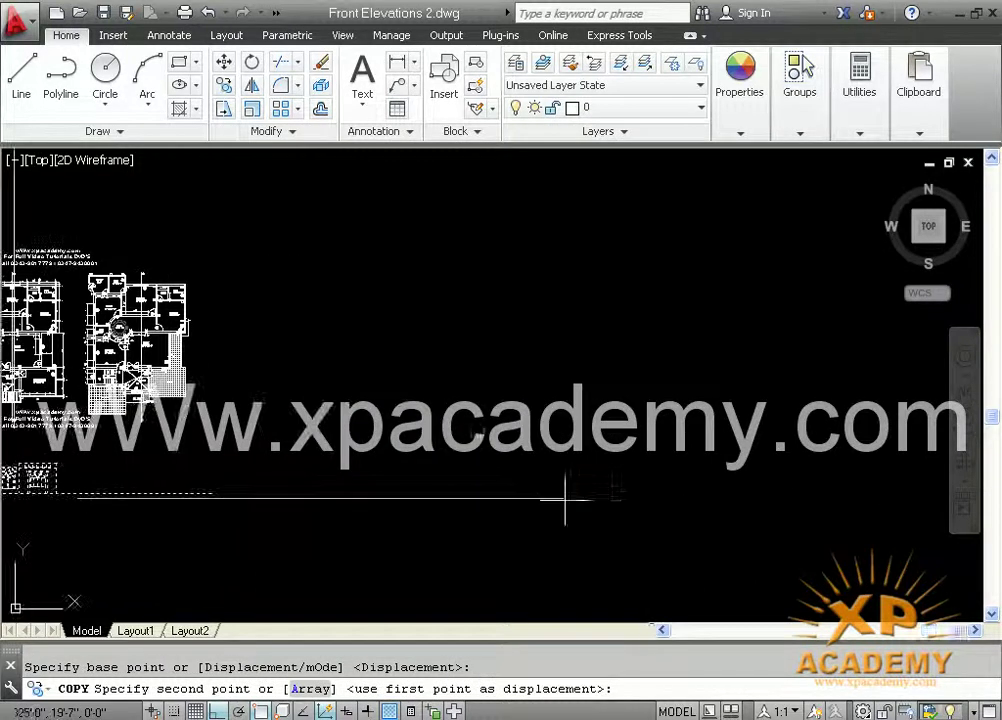
left_click(643, 494)
key("Return")
middle_click_drag(405, 513, 373, 528)
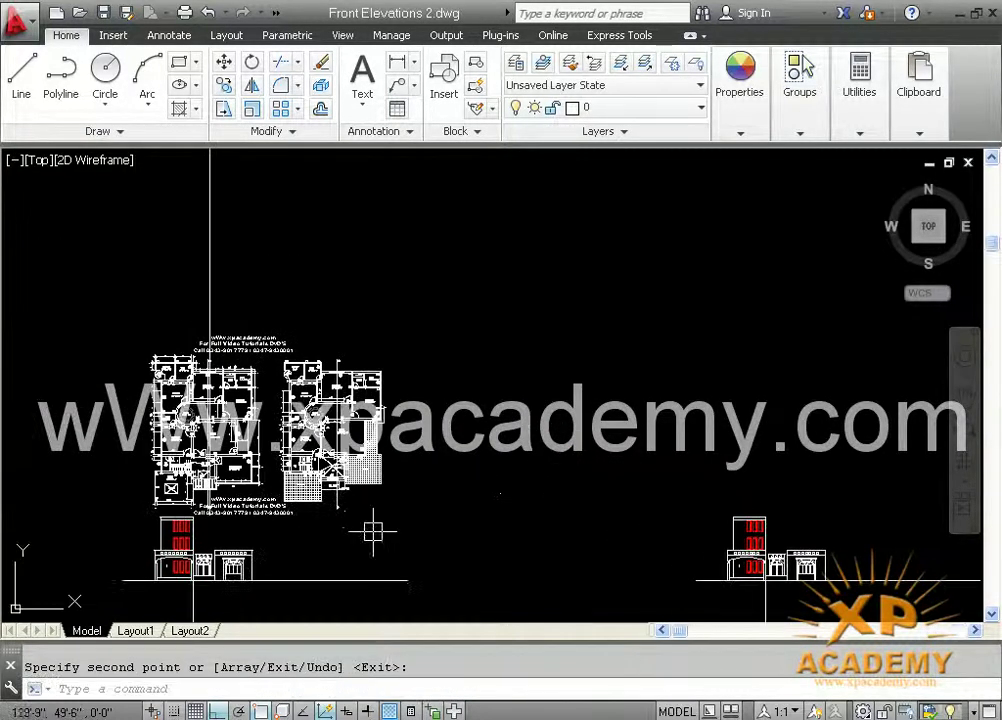
Draw a vertical construction line through the upper-left corner of the topmost left stair window in the copied elevation.
scroll(370, 527, "up", 3)
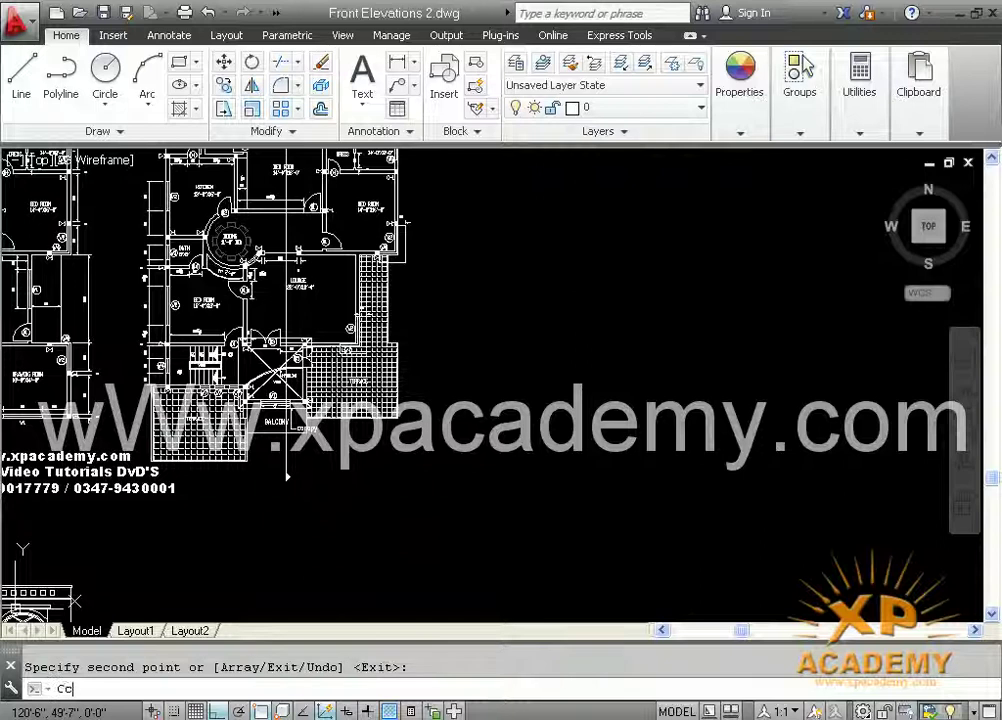
scroll(367, 527, "down", 2)
key("Escape")
middle_click_drag(662, 501, 604, 497)
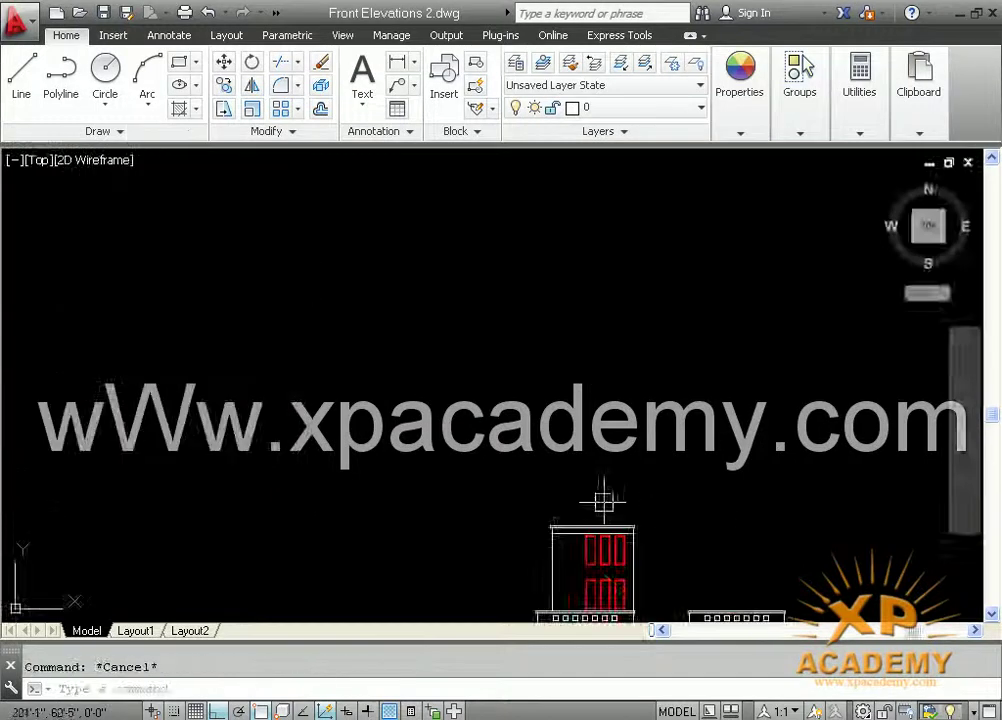
scroll(590, 450, "up", 3)
middle_click_drag(422, 532, 449, 528)
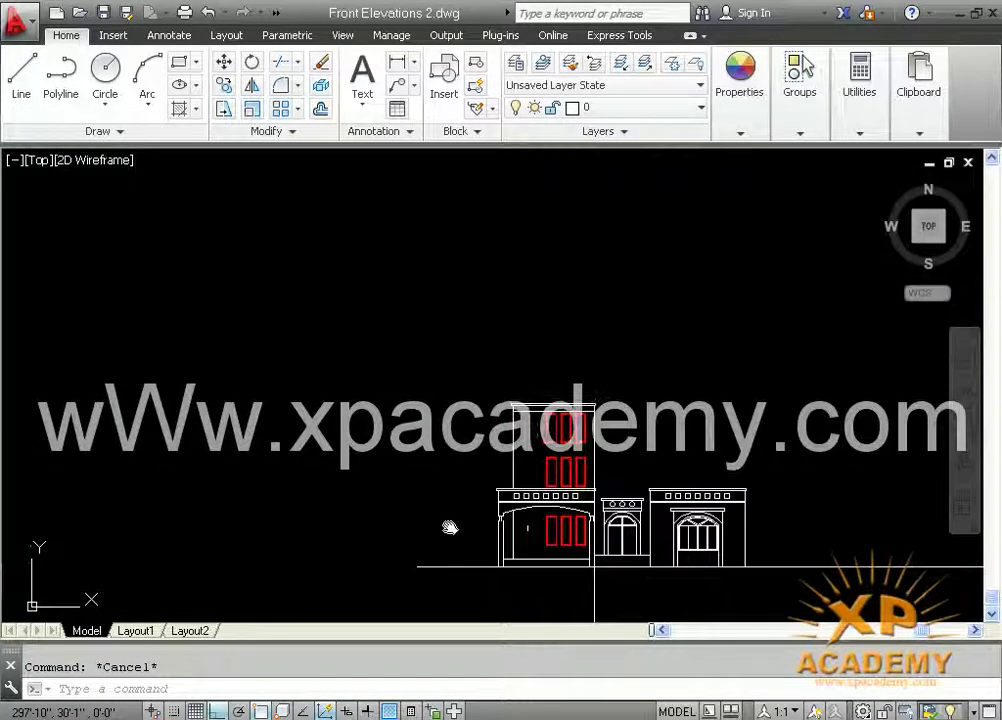
scroll(545, 430, "up", 3)
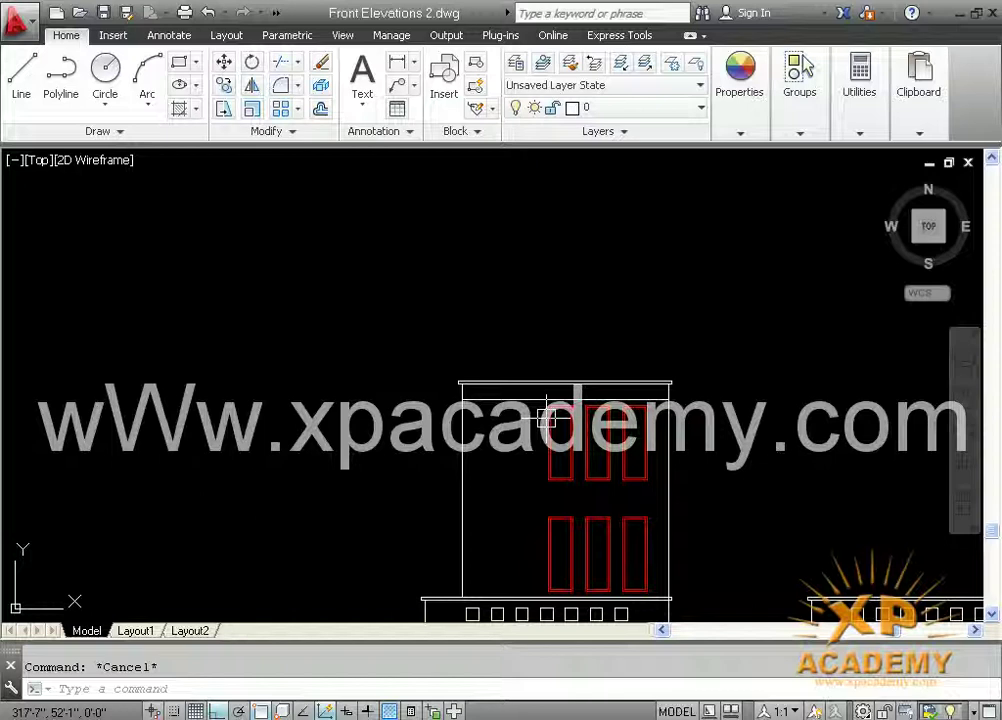
type("xl")
key("Return")
type("v")
key("Return")
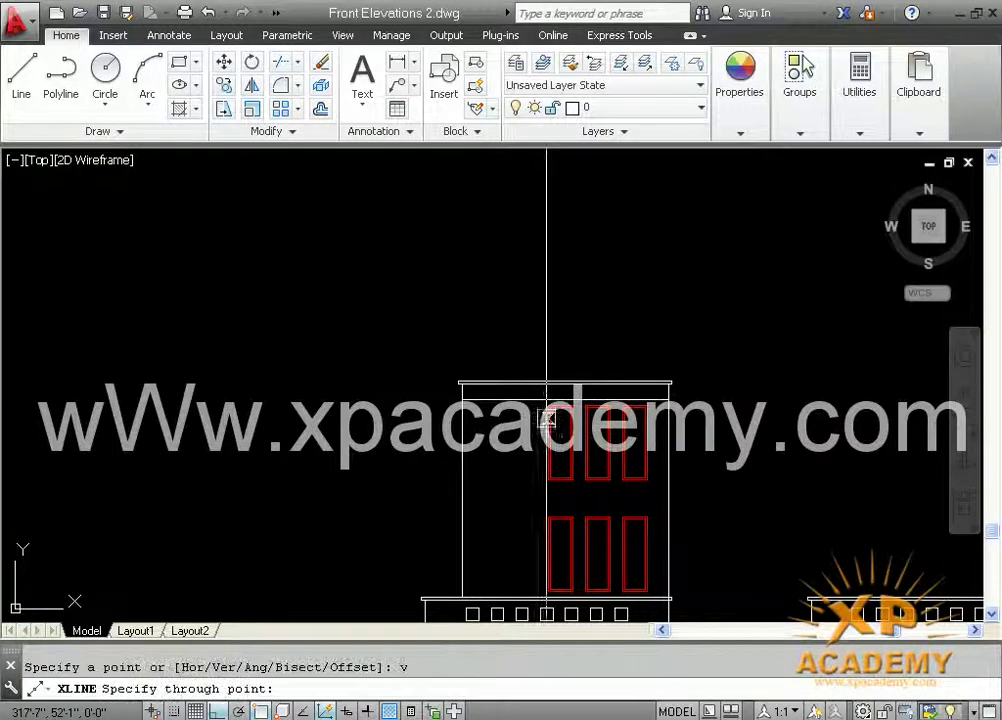
scroll(549, 411, "up", 3)
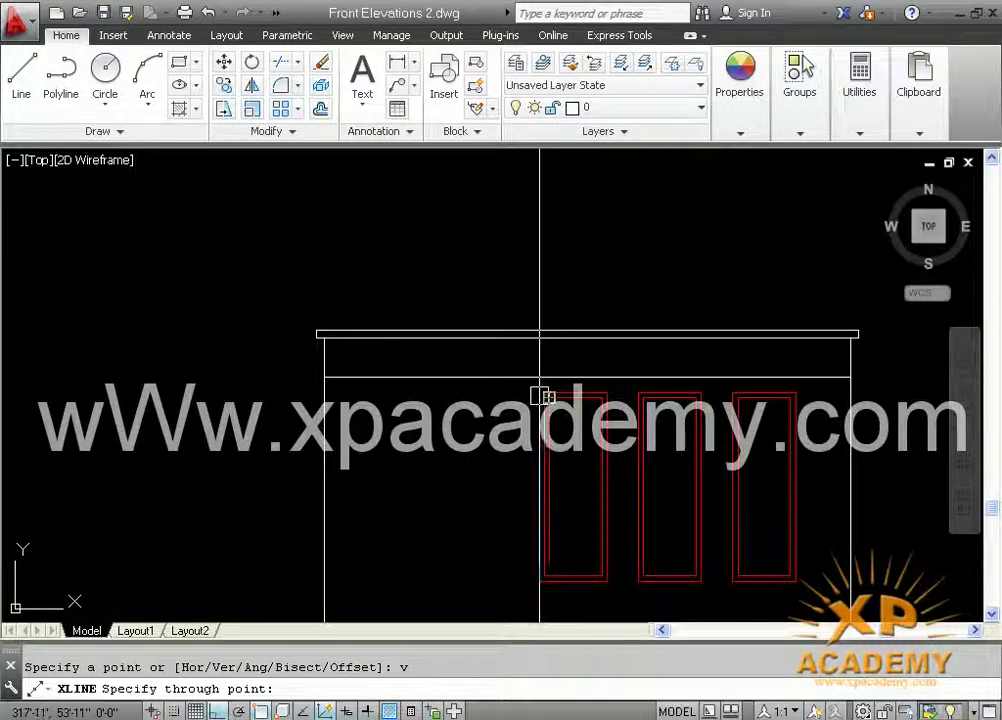
left_click(541, 394)
key("Return")
Copy the upper-floor plan and both text blocks above the copied elevation, placing the leftmost W7 window's left corner on the vertical construction line.
scroll(480, 570, "down", 9)
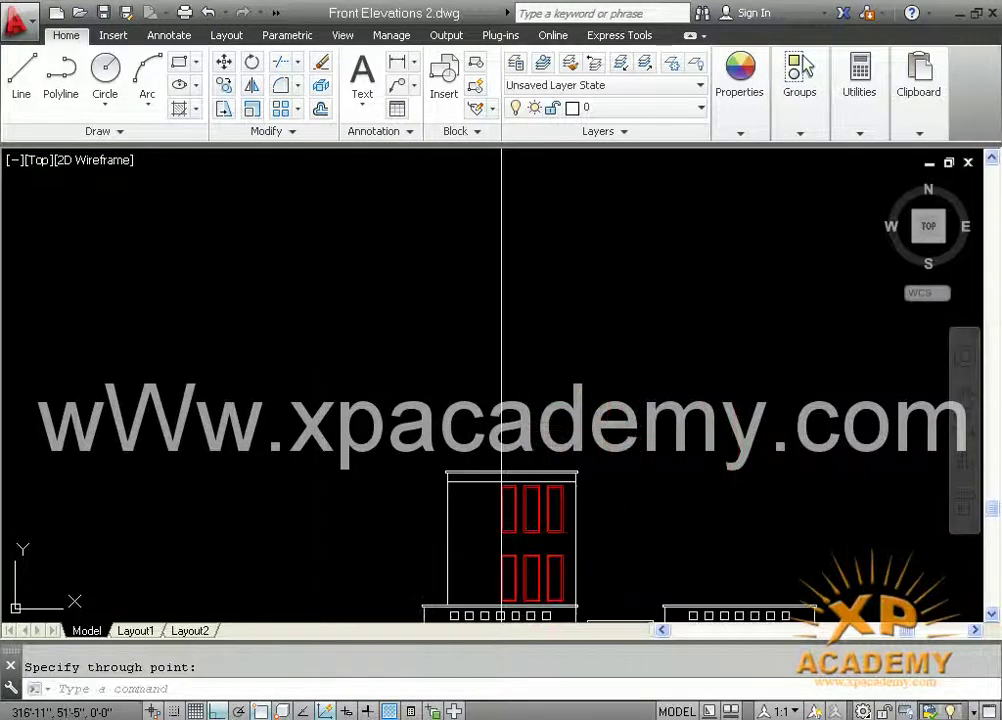
scroll(265, 482, "up", 5)
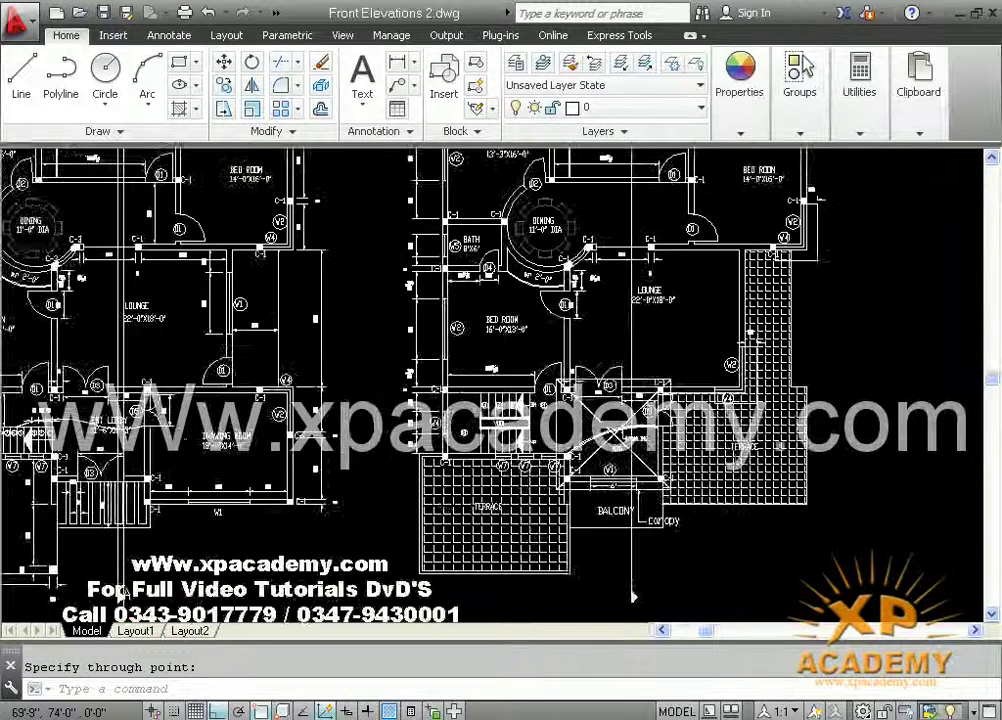
type("co")
key("Return")
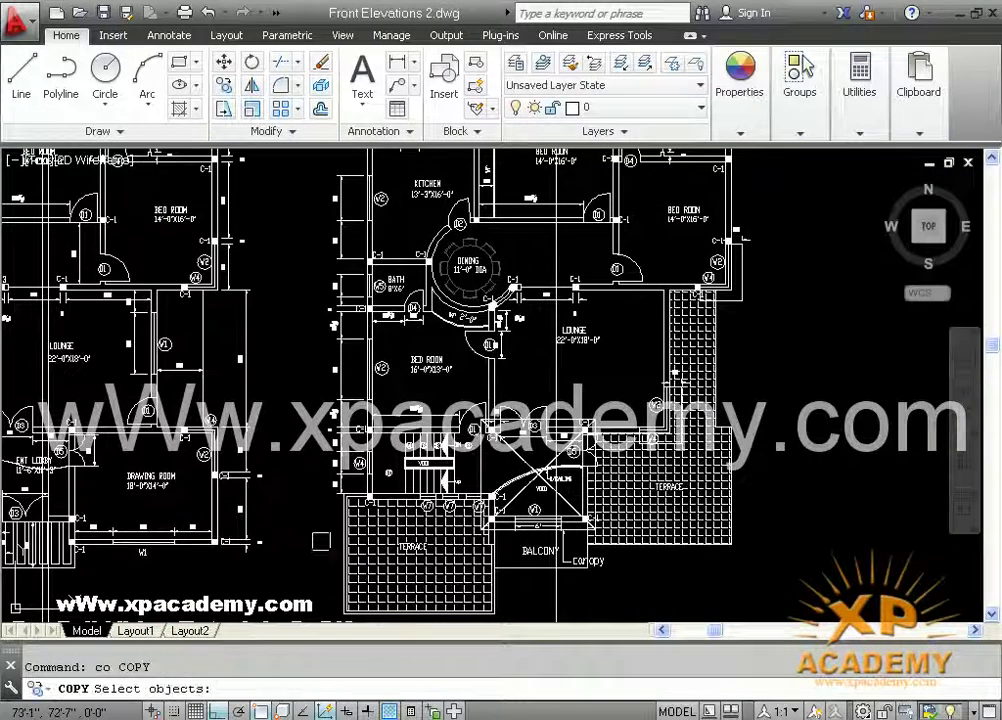
scroll(354, 280, "down", 2)
left_click(333, 496)
middle_click_drag(318, 344, 311, 550)
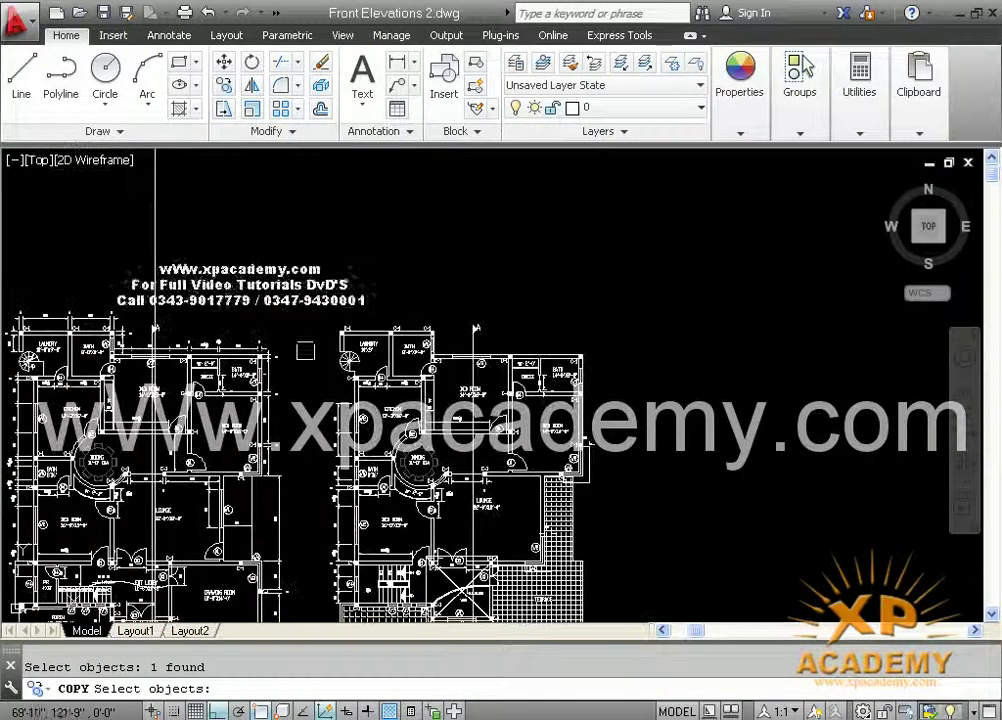
middle_click_drag(559, 324, 506, 187)
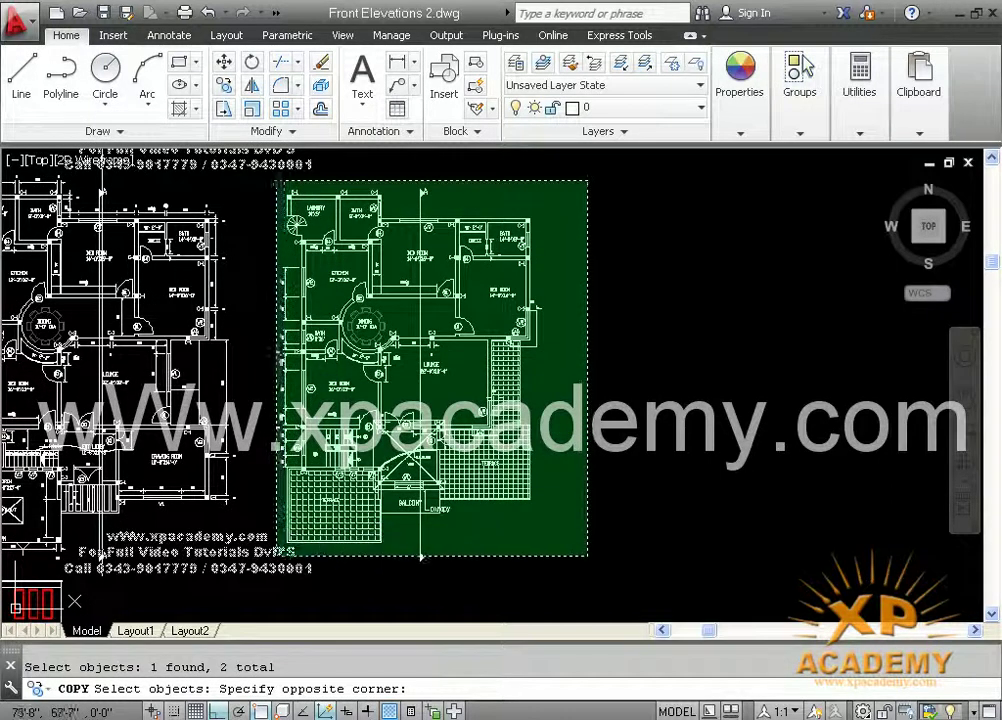
left_click(274, 558)
key("Return")
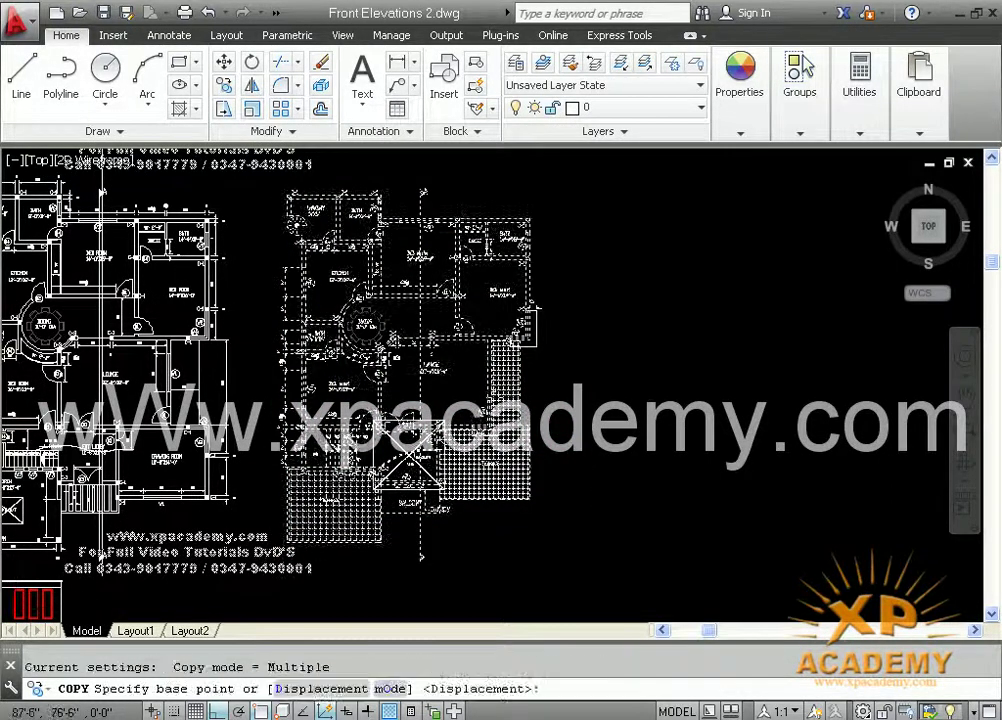
scroll(340, 495, "up", 5)
scroll(340, 446, "up", 4)
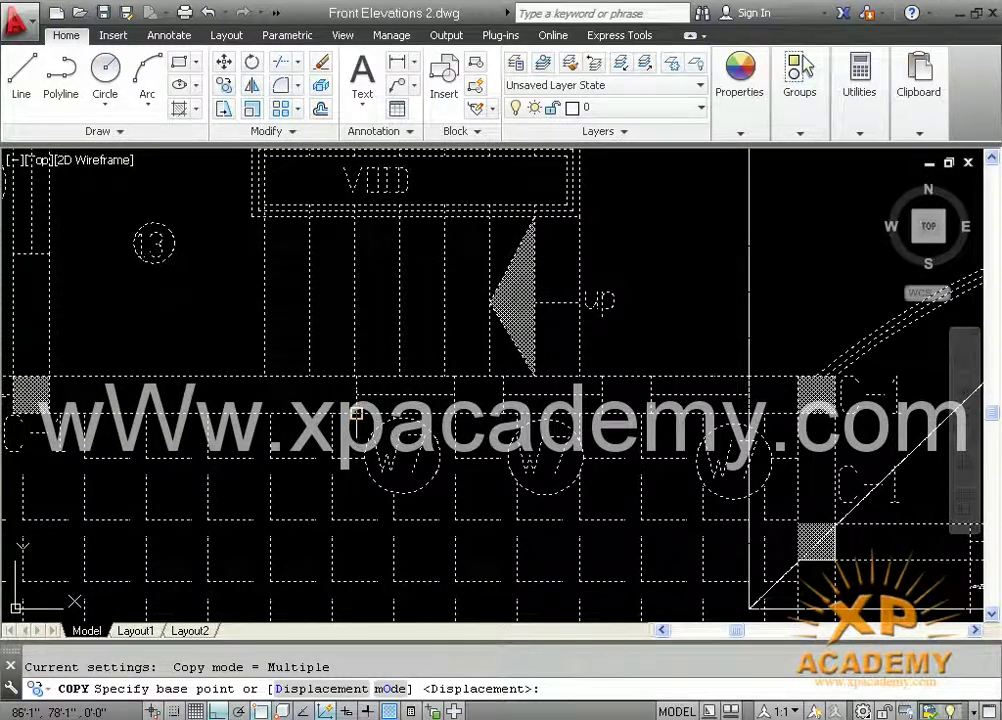
left_click(356, 412)
scroll(356, 412, "down", 8)
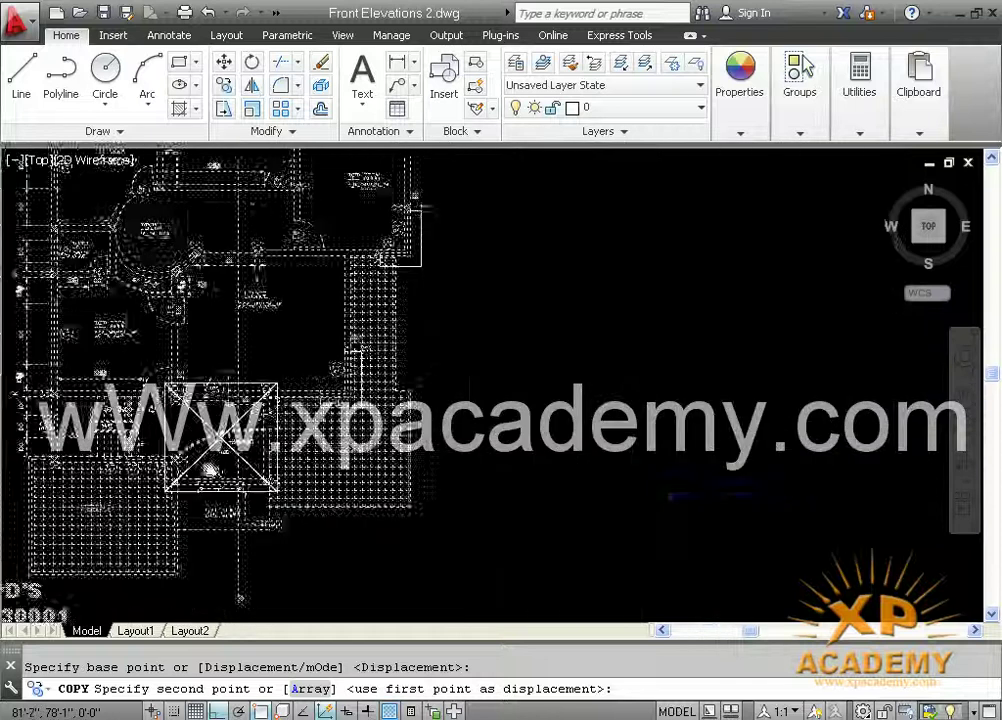
scroll(750, 470, "down", 2)
middle_click_drag(750, 470, 237, 467)
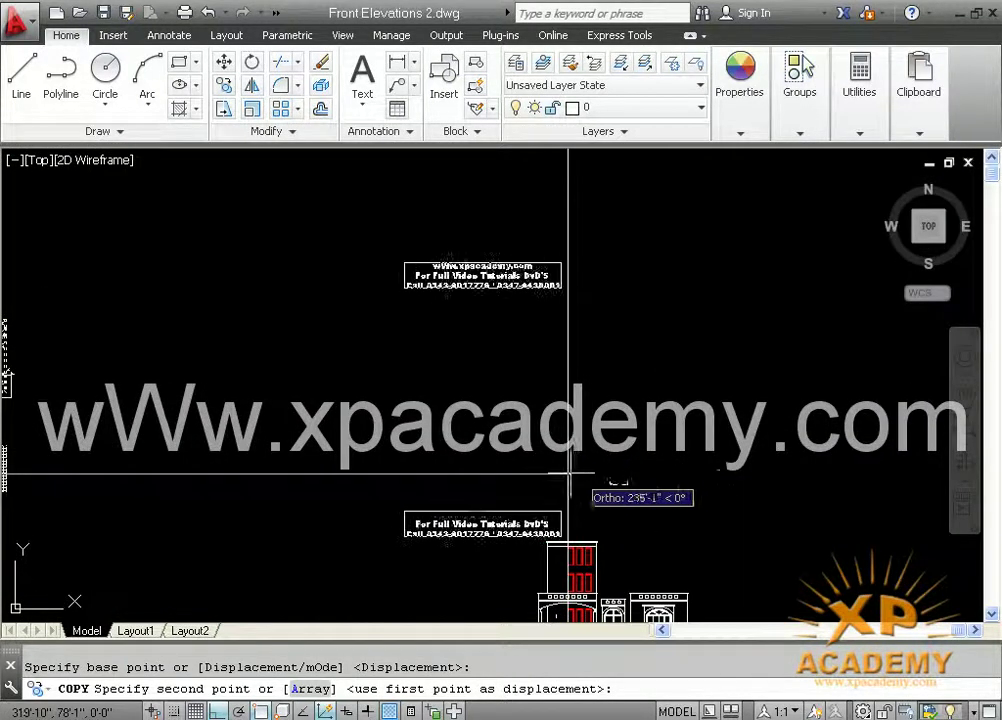
scroll(565, 476, "up", 4)
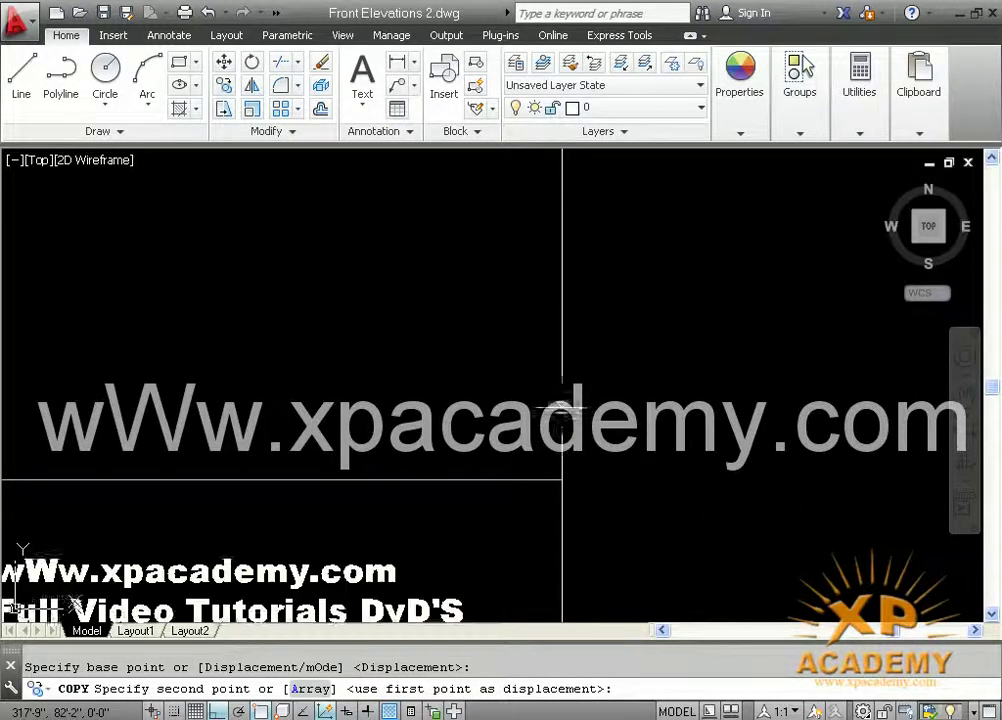
left_click(562, 401)
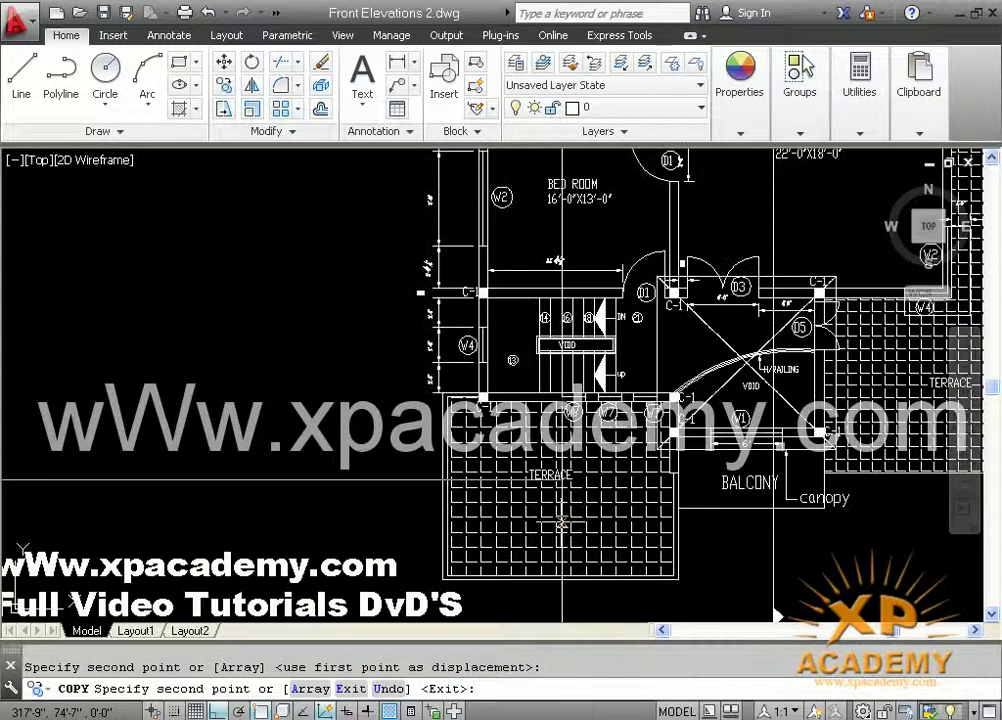
scroll(561, 521, "down", 2)
middle_click_drag(557, 564, 524, 306)
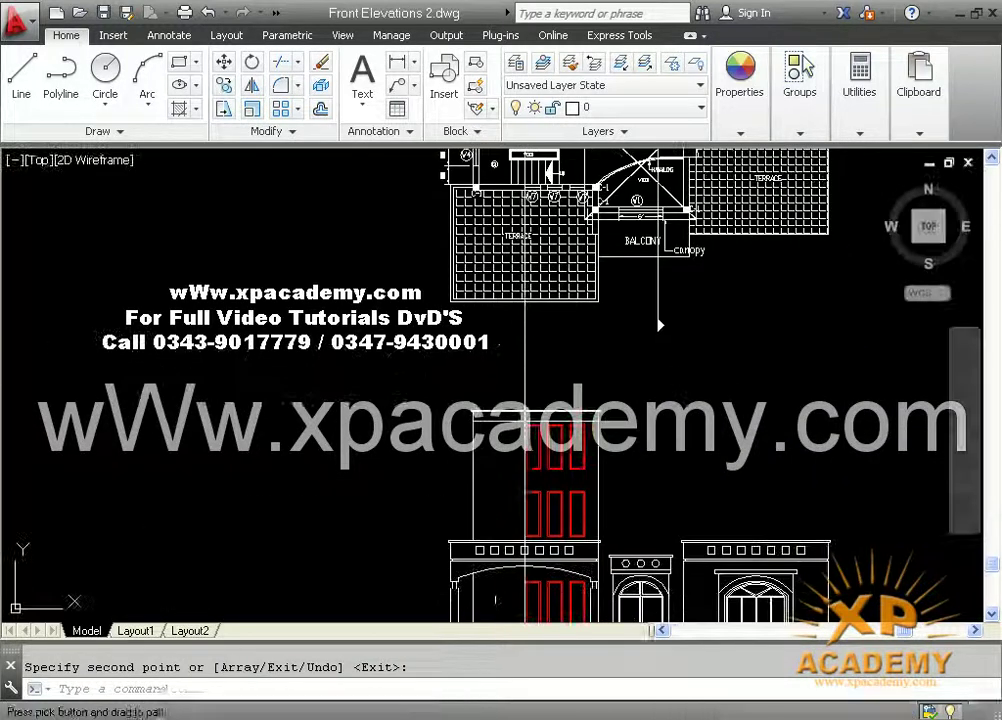
Erase the vertical construction line used to align the copied plan with the elevation, and save the drawing.
middle_click_drag(529, 478, 530, 452)
left_click(525, 349)
key("Delete")
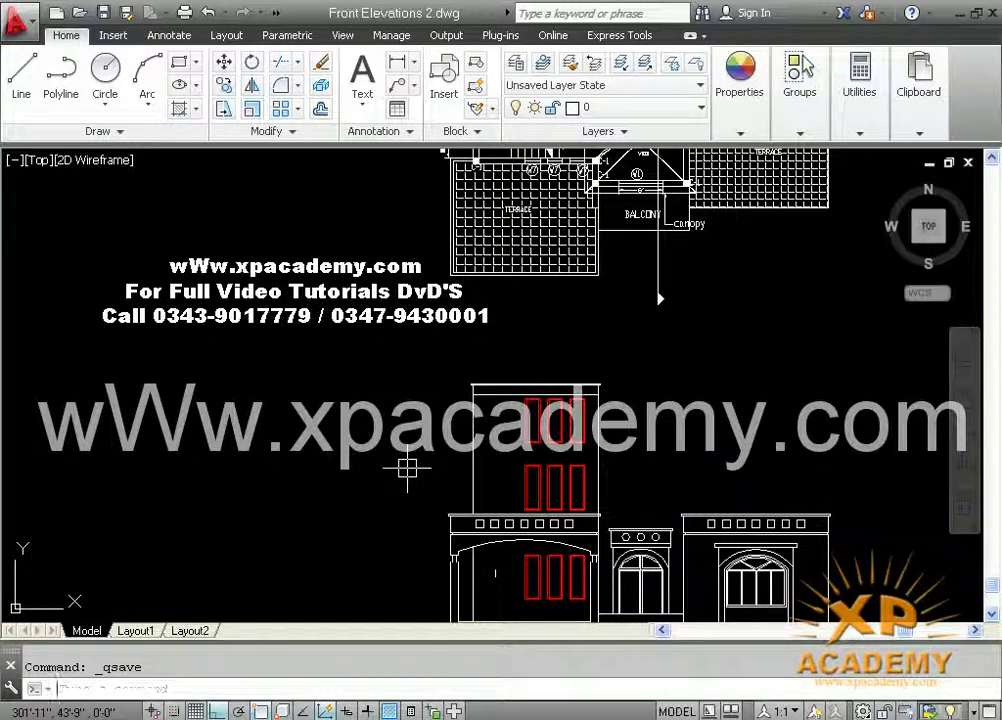
Draw vertical construction lines through both ends of the copied plan's 6' W1 window opening at the balcony.
type("xl")
key("Return")
type("v")
key("Return")
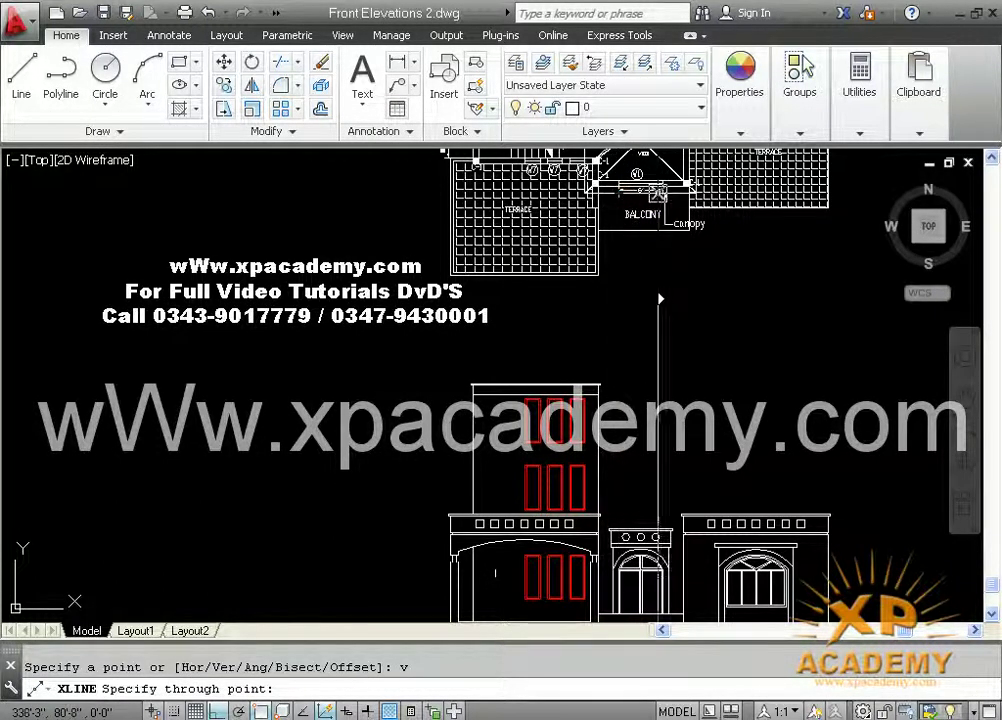
scroll(662, 300, "up", 4)
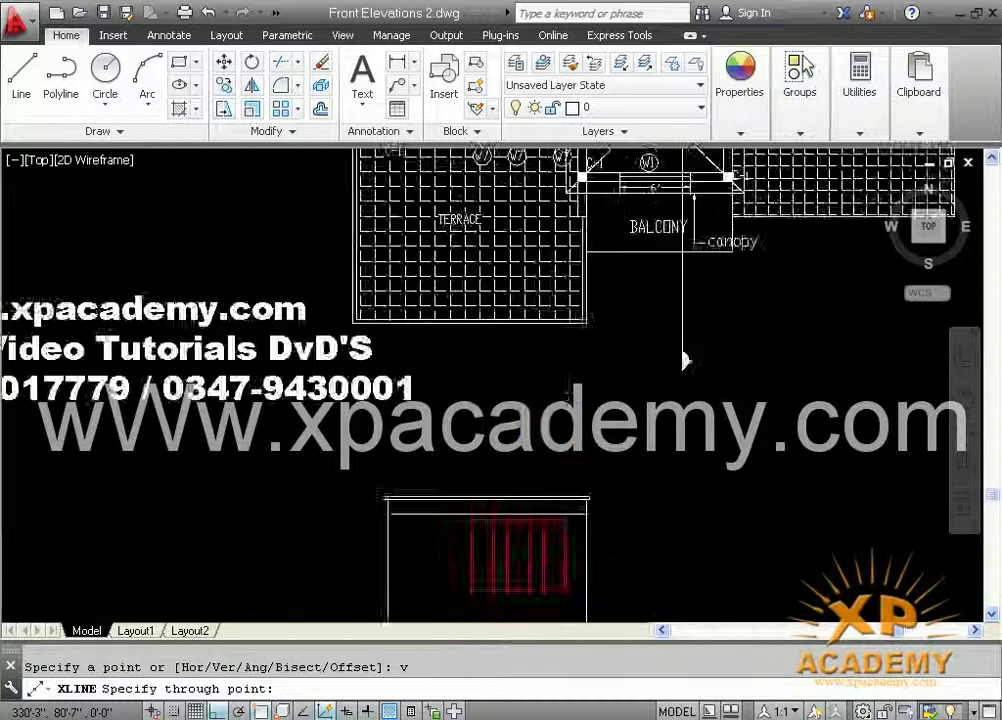
left_click(621, 192)
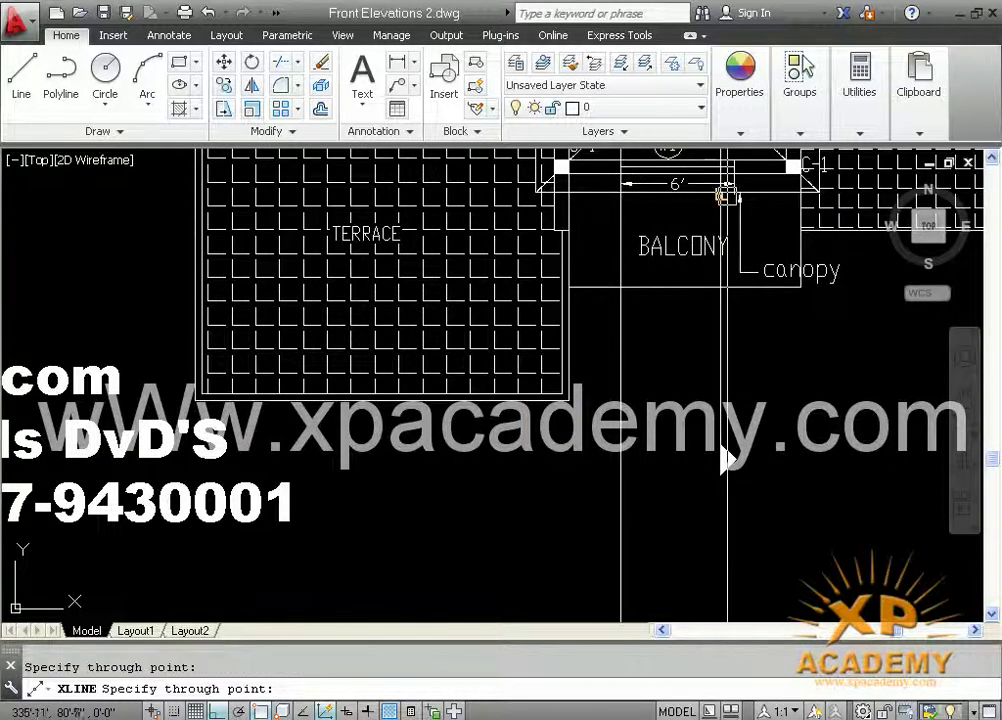
left_click(722, 450)
key("Return")
scroll(655, 395, "down", 5)
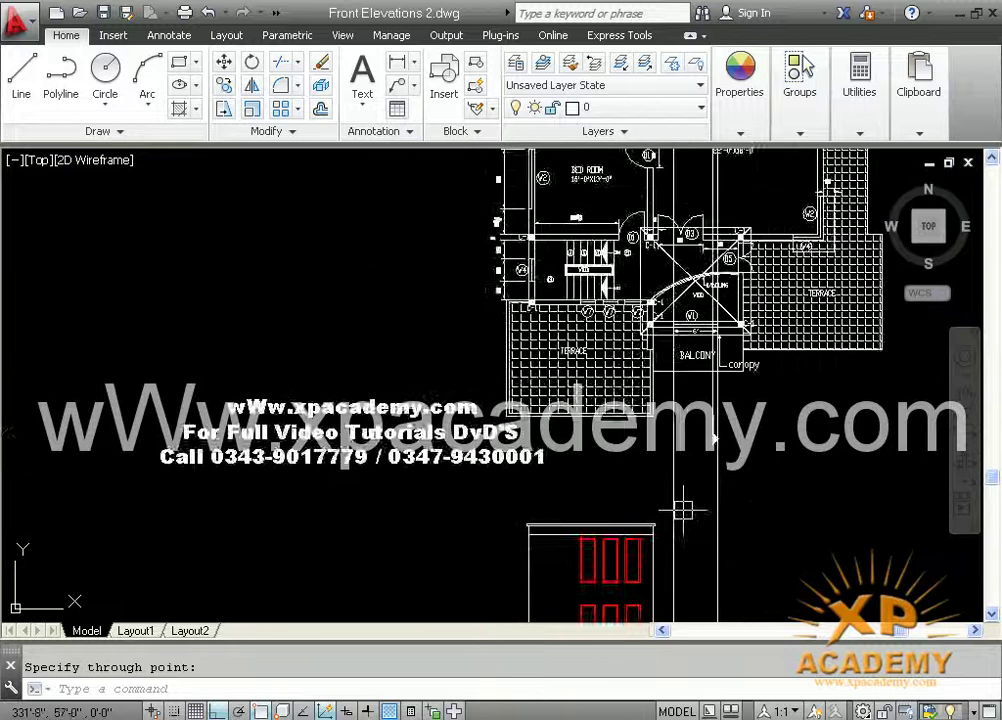
Save the drawing and offset the top edge of the central parapet coping 1'9" upward as the balcony window's sill line.
key("ctrl+s")
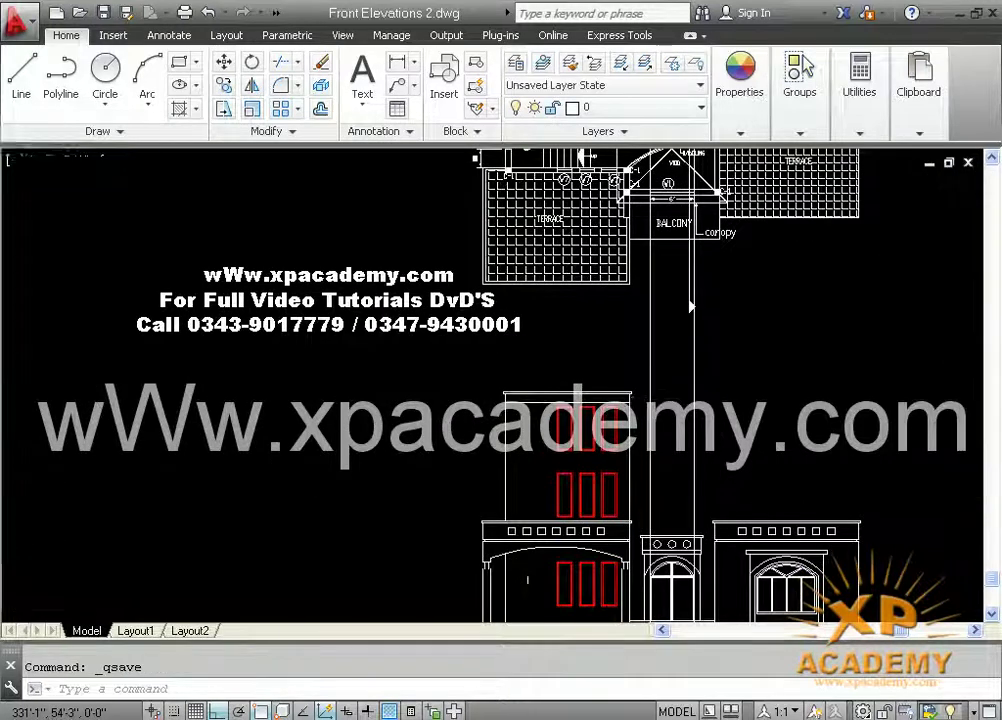
scroll(705, 523, "down", 2)
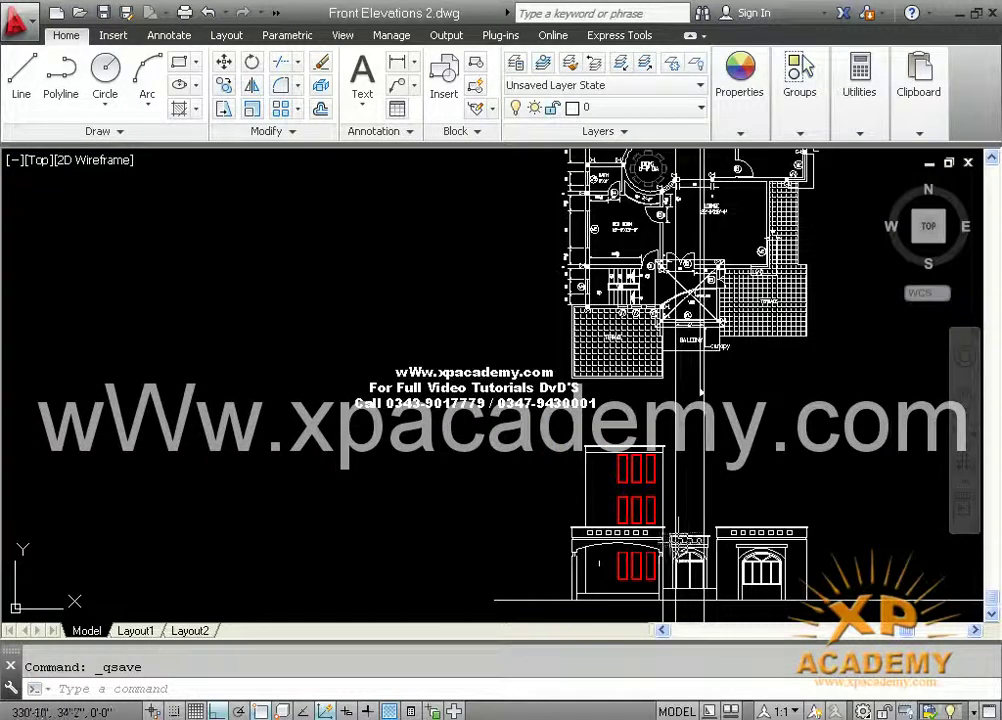
mouse_move(676, 520)
middle_mouse_down()
mouse_move(688, 528)
mouse_move(670, 479)
middle_mouse_up()
scroll(687, 513, "up", 2)
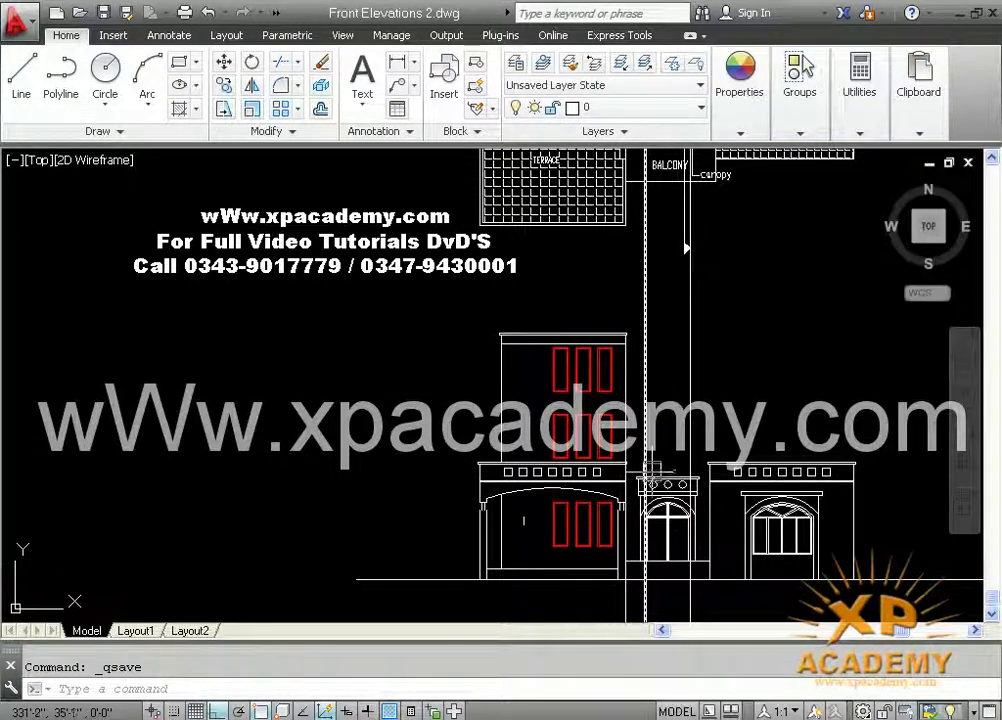
type("o")
key("Return")
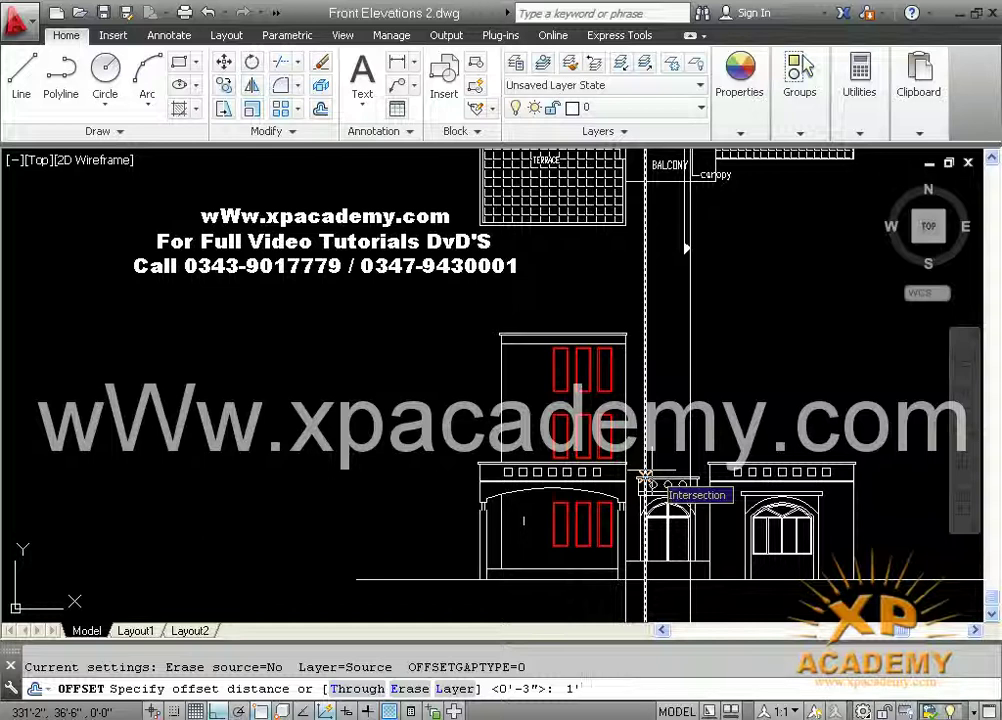
key("Return")
scroll(660, 472, "up", 8)
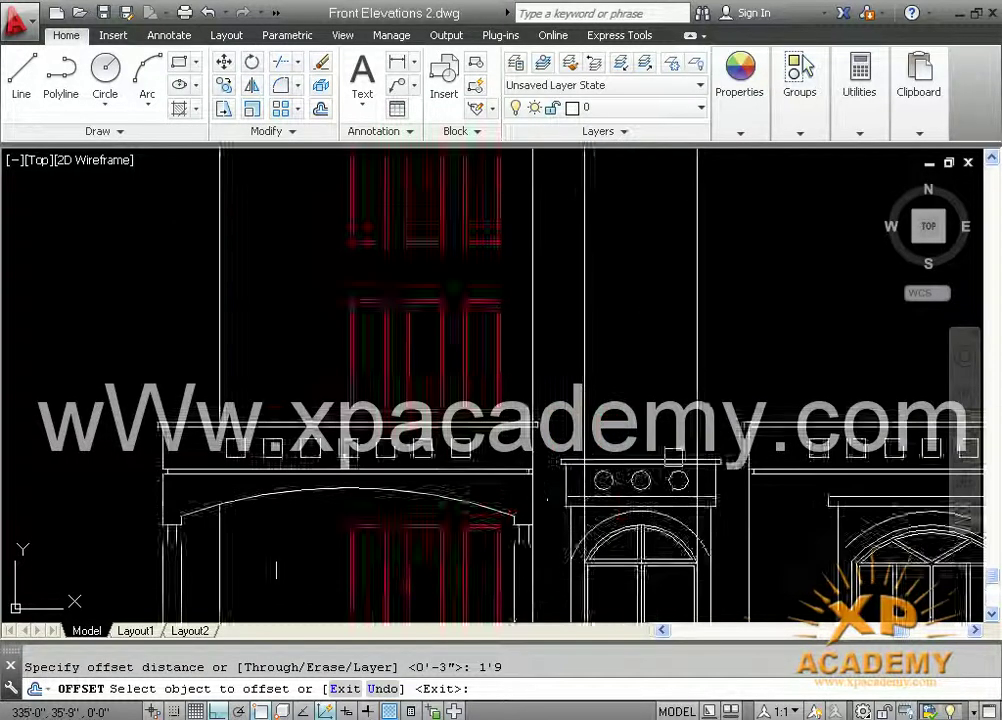
left_click(667, 471)
left_click(667, 383)
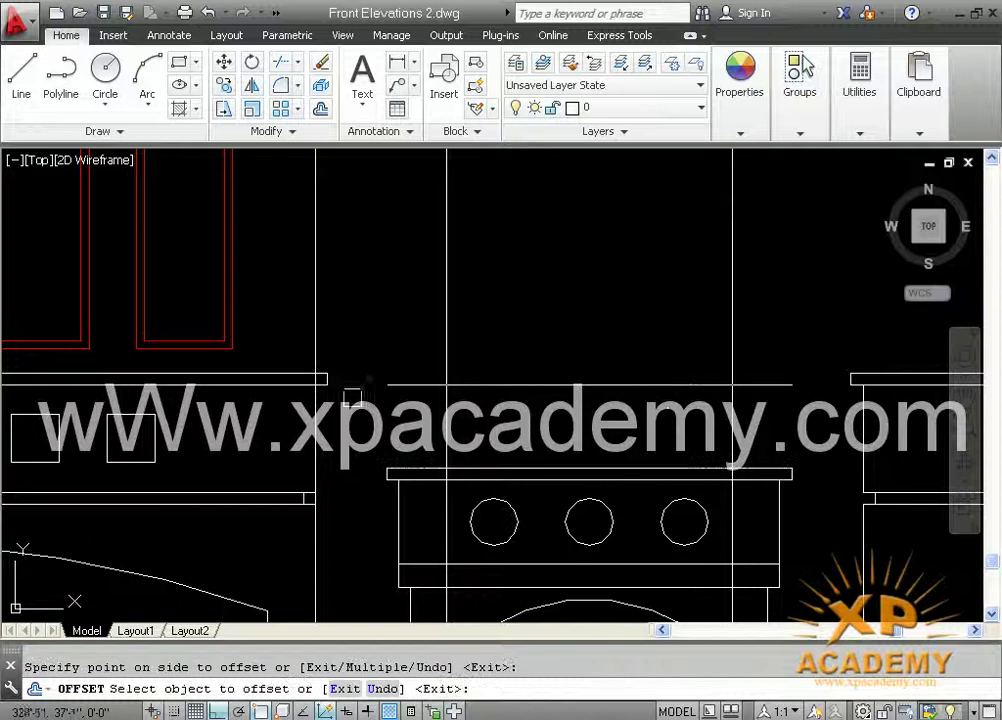
key("Escape")
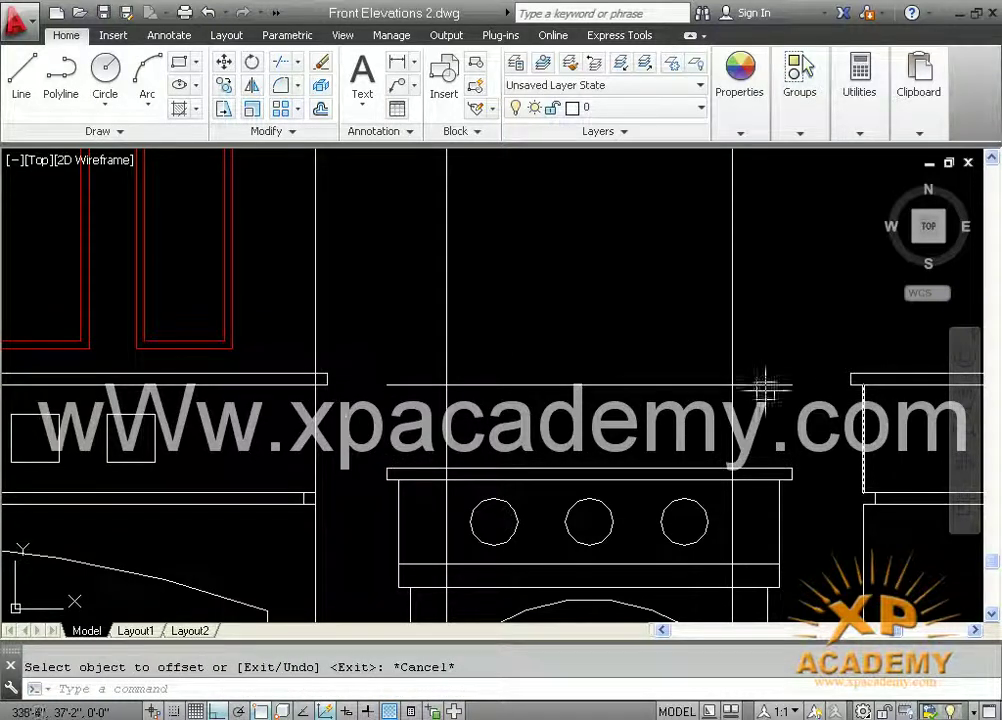
key("Escape")
Trim the left construction line and the sill line to a clean lower-left corner, and erase the leftover line piece below.
type("tr")
key("Return")
key("Return")
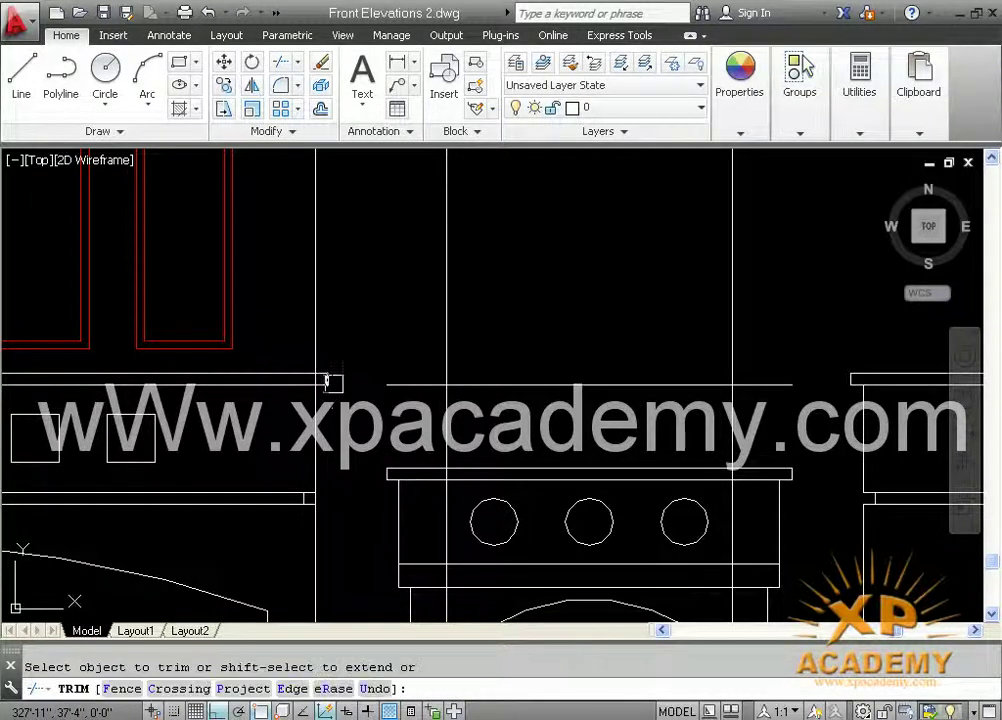
left_click(447, 415)
left_click(406, 371)
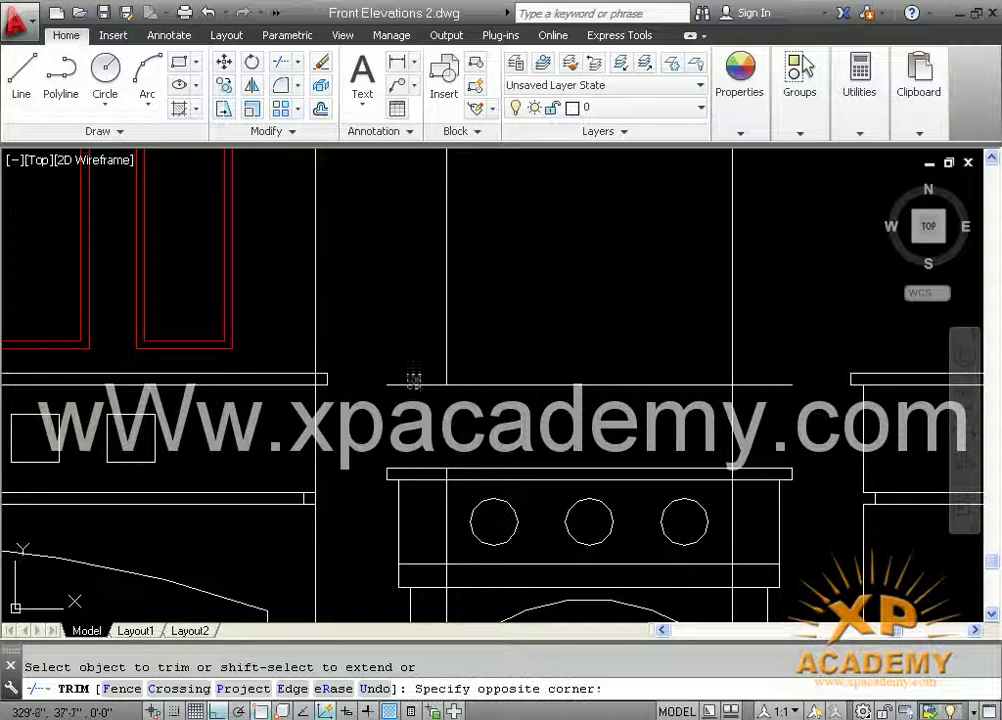
left_click(440, 410)
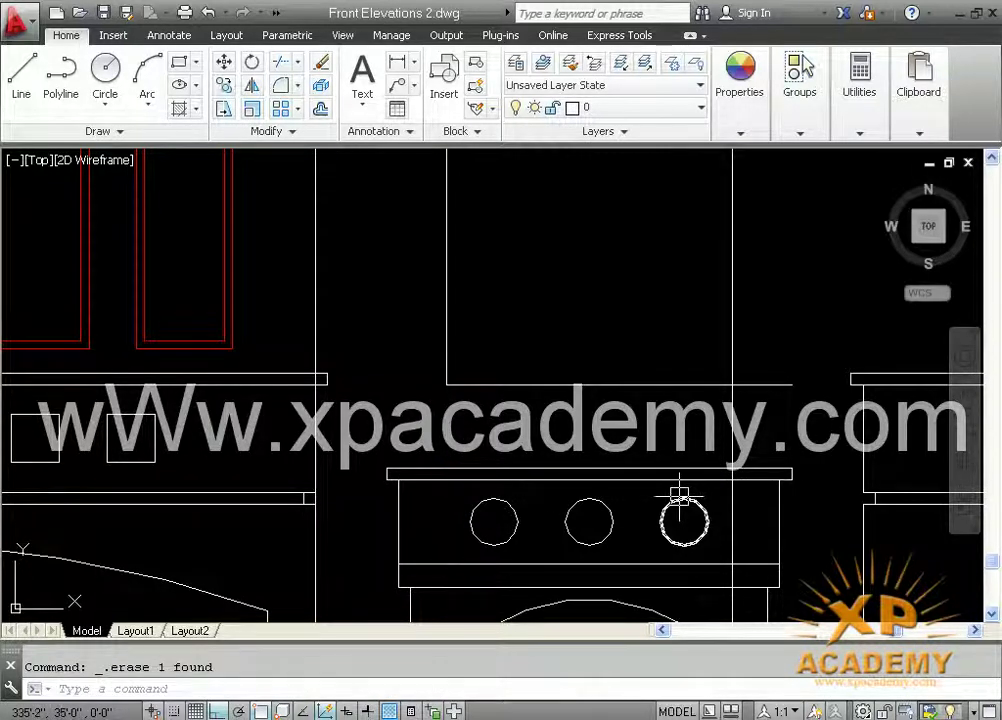
Fillet the sill line with the right construction line into a sharp lower-right window corner, and save the drawing.
type("f")
key("Return")
left_click(716, 386)
left_click(728, 342)
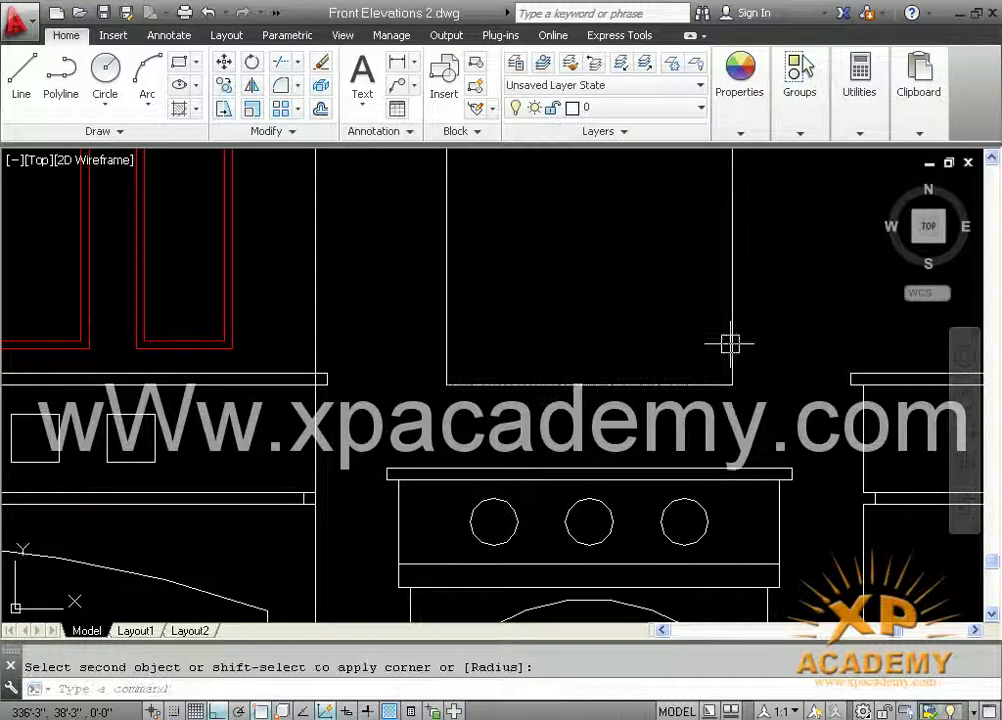
key("ctrl+s")
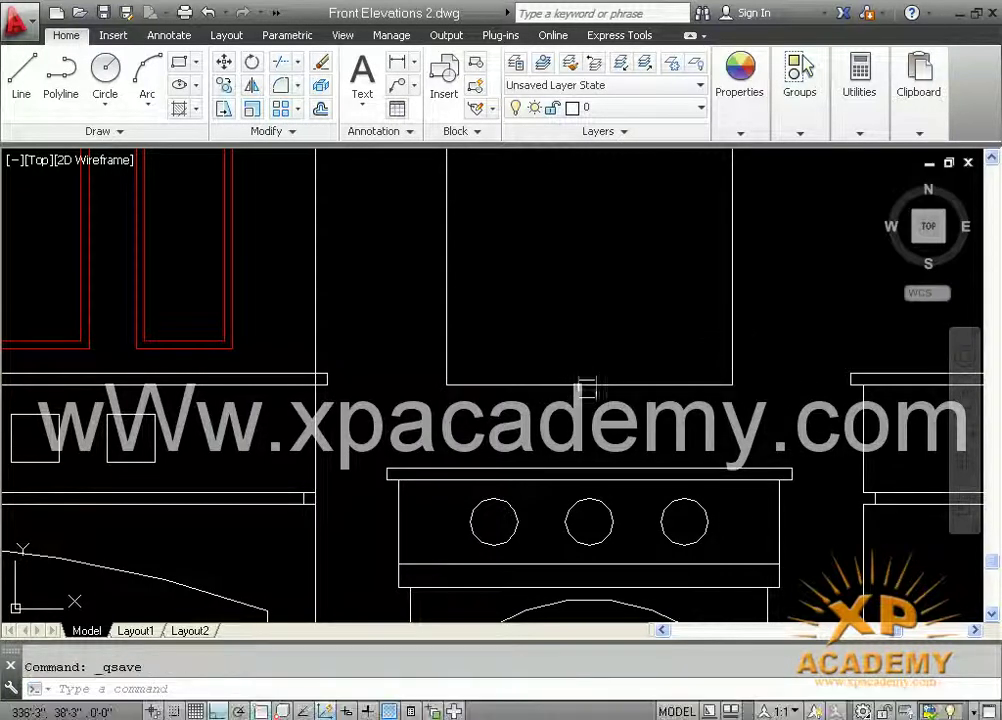
Offset the sill line 6' upward to form the balcony window's head, and save the drawing.
type("o")
key("Return")
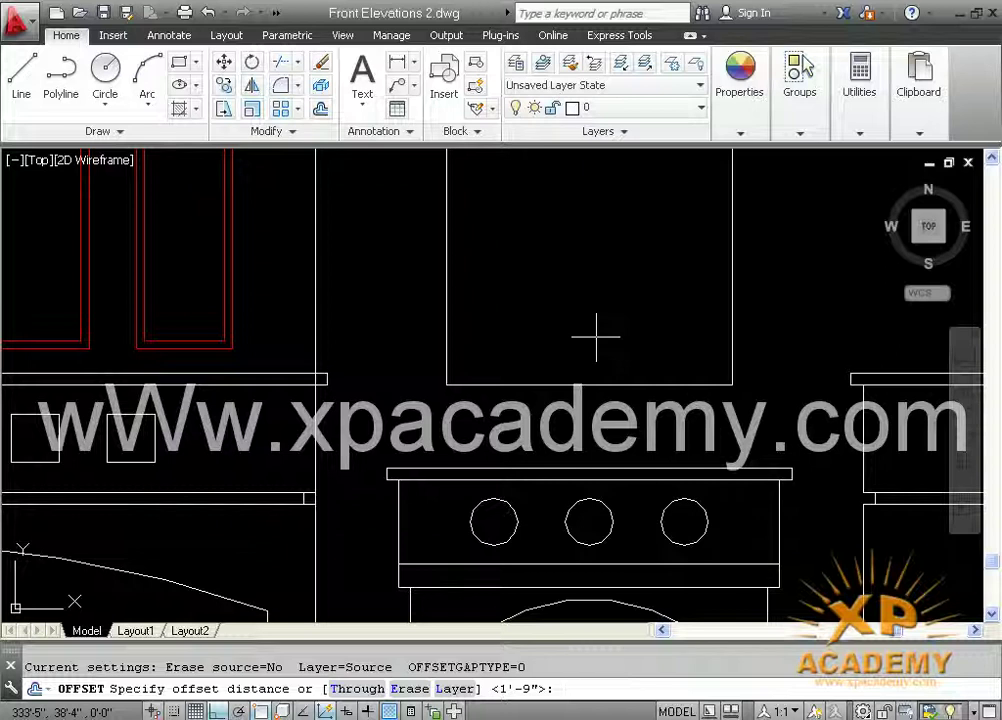
type("6'")
key("Return")
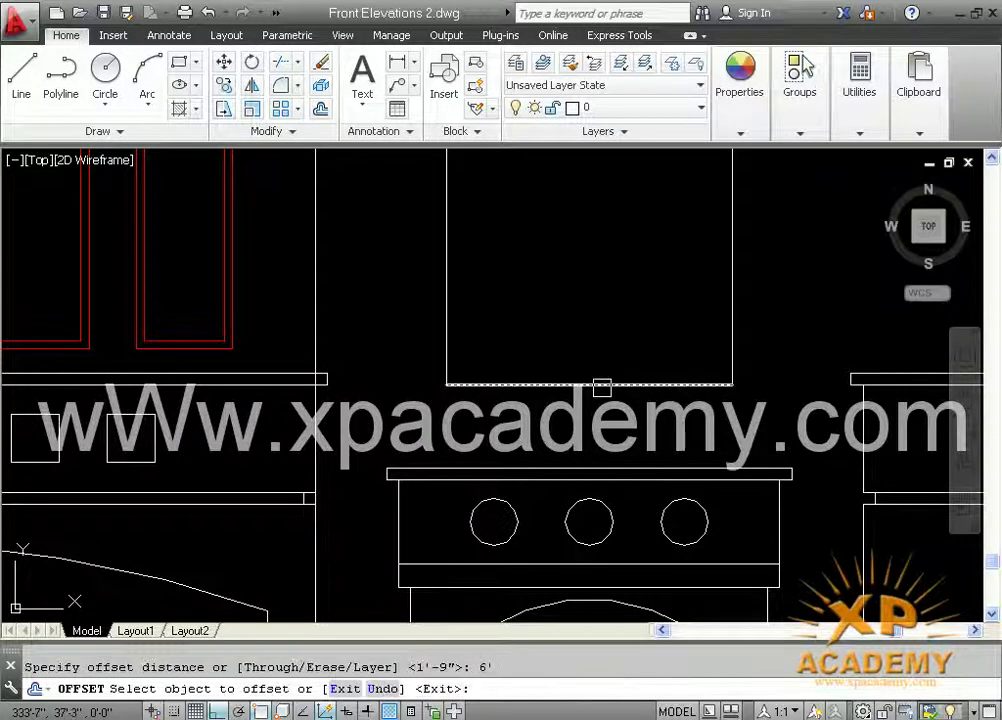
left_click(602, 385)
left_click(608, 262)
scroll(615, 190, "down", 2)
mouse_move(615, 190)
middle_mouse_down()
mouse_move(590, 407)
mouse_move(589, 392)
middle_mouse_up()
key("ctrl+s")
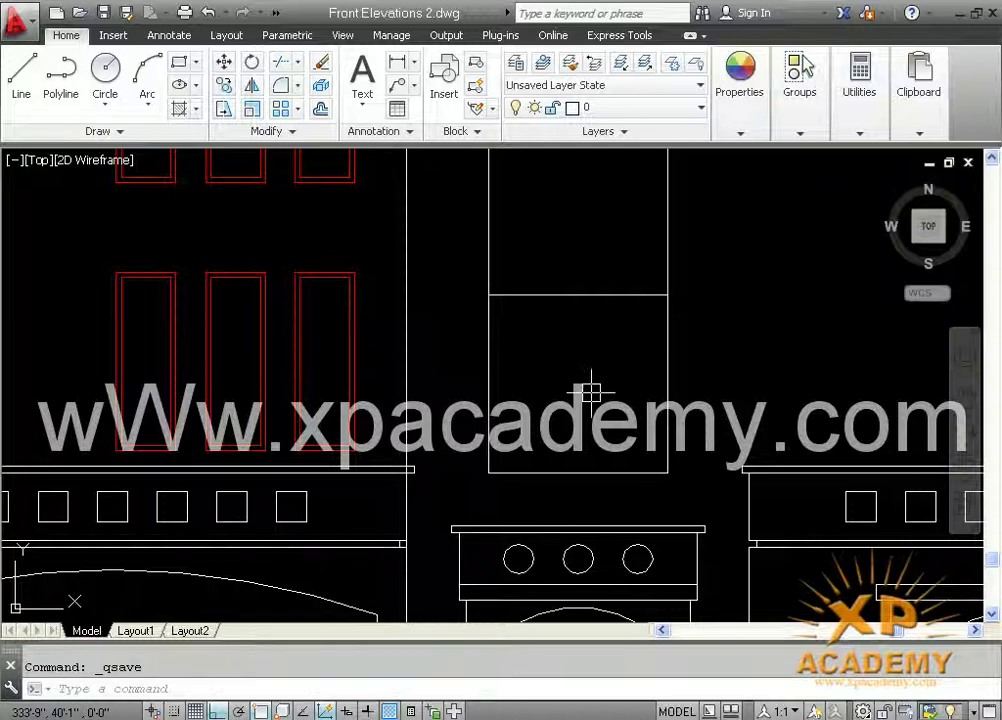
Trim both vertical construction lines above the window's head line to close the outline, and save the drawing.
type("tr")
key("Return")
key("Return")
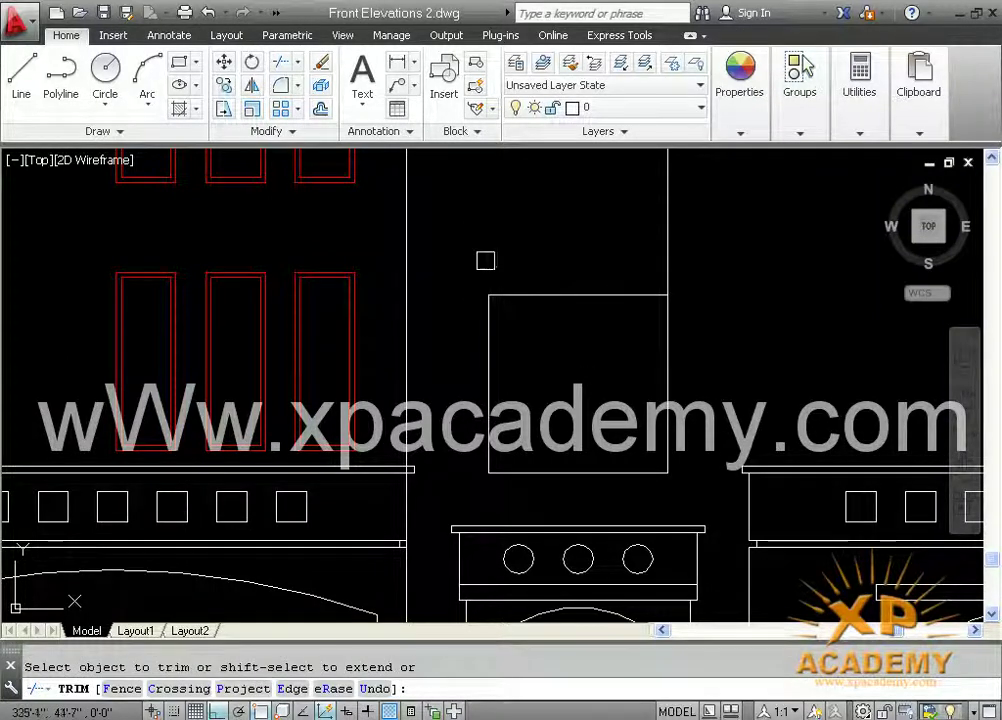
left_click(666, 280)
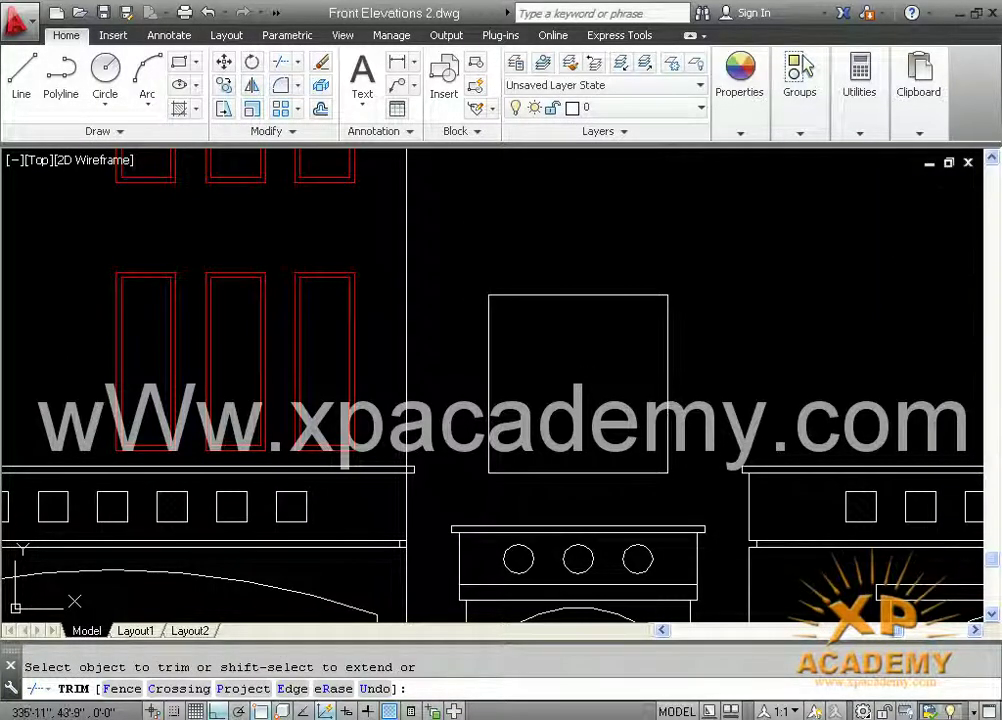
key("ctrl+s")
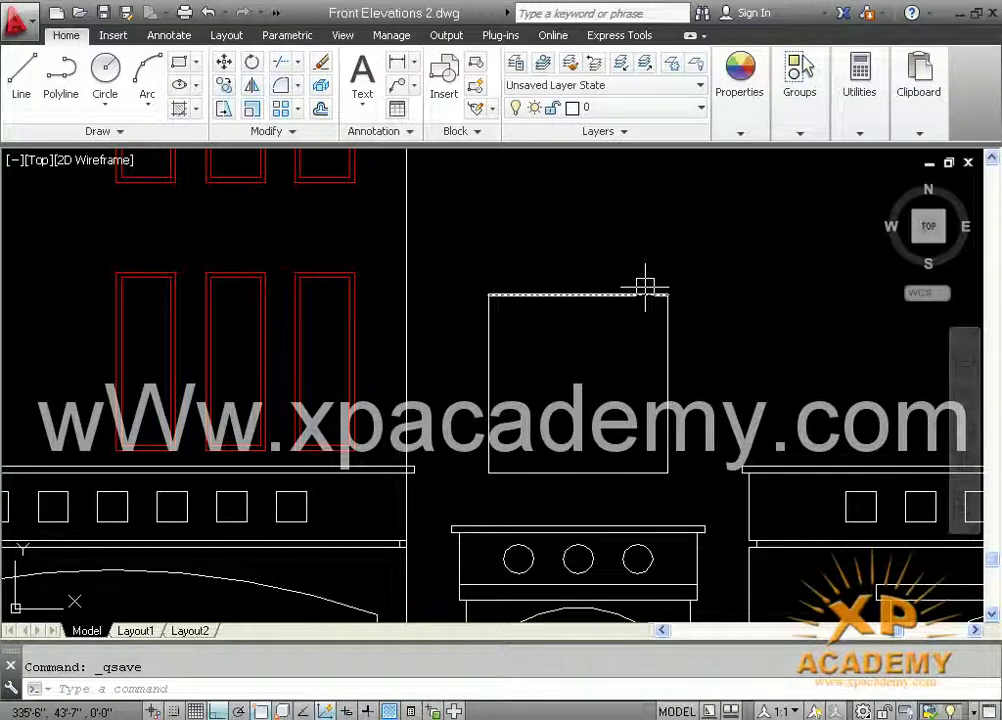
Offset all four sides of the balcony window outline 2" inward for the frame, and save the drawing.
type("o")
key("Return")
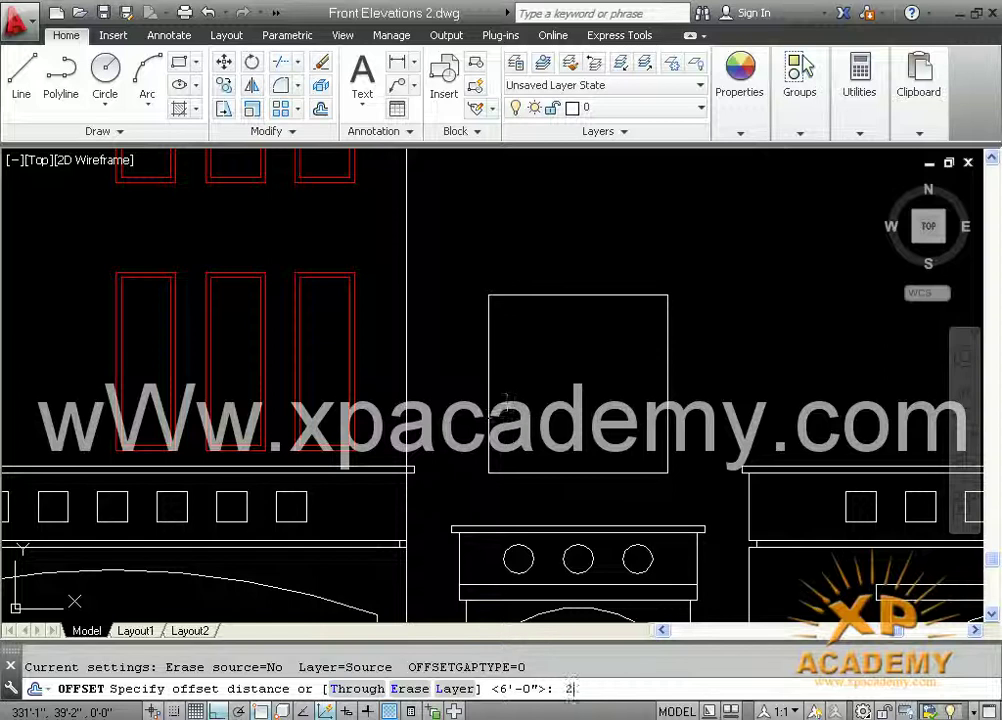
type("2")
key("Return")
left_click(489, 380)
left_click(604, 310)
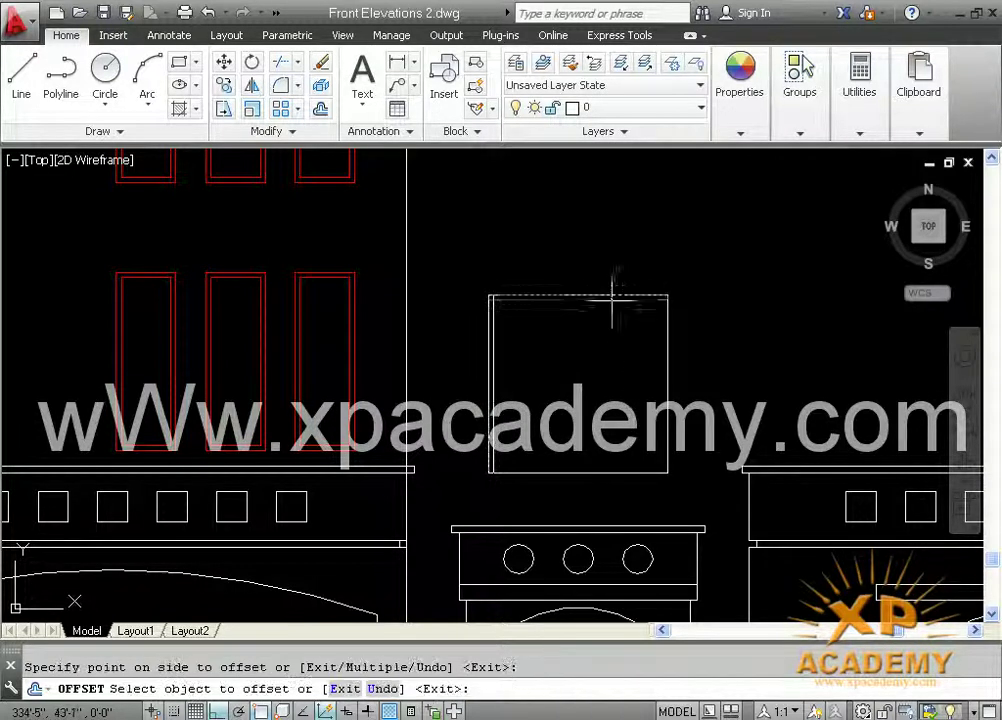
left_click(666, 380)
left_click(592, 445)
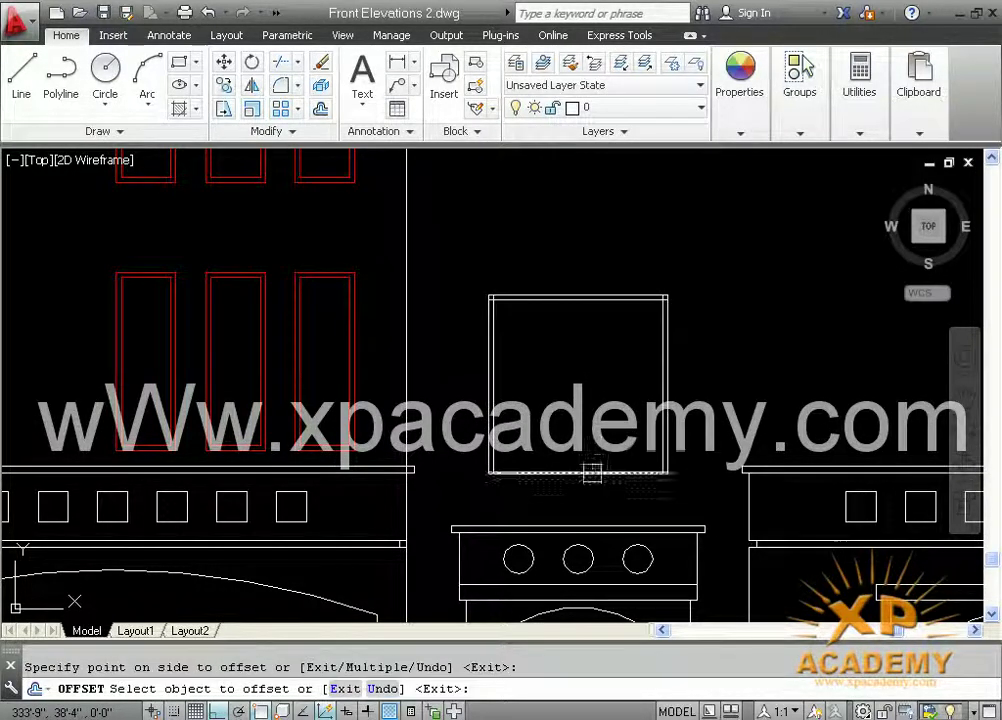
left_click(592, 470)
left_click(590, 410)
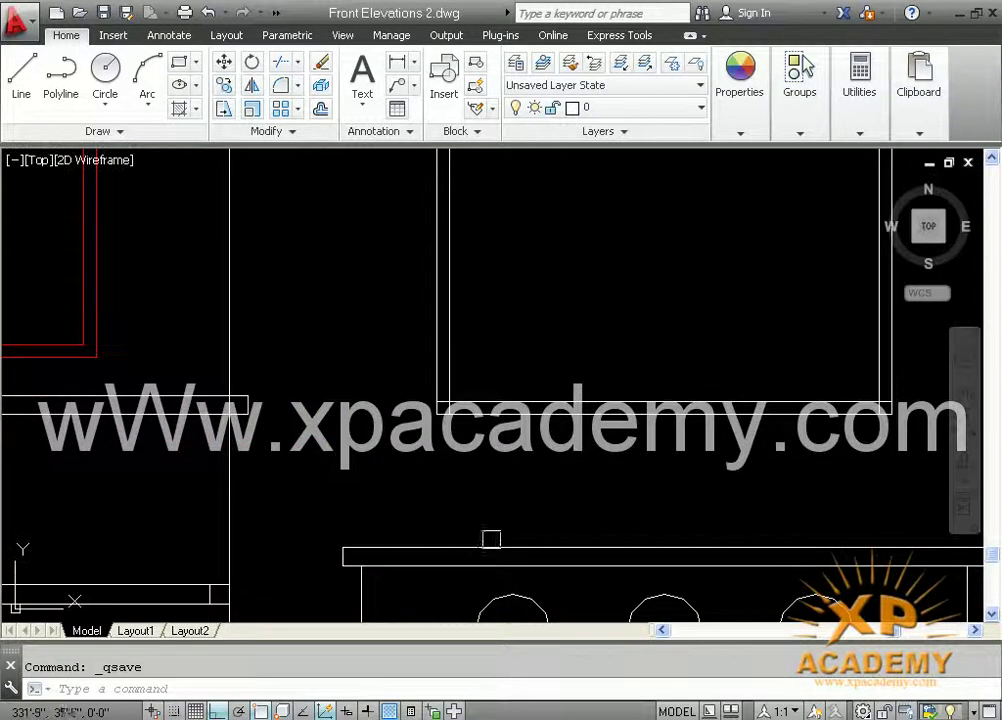
Fillet the four inner frame corners of the balcony window with zero radius, and save the drawing.
type("f")
key("Return")
left_click(506, 400)
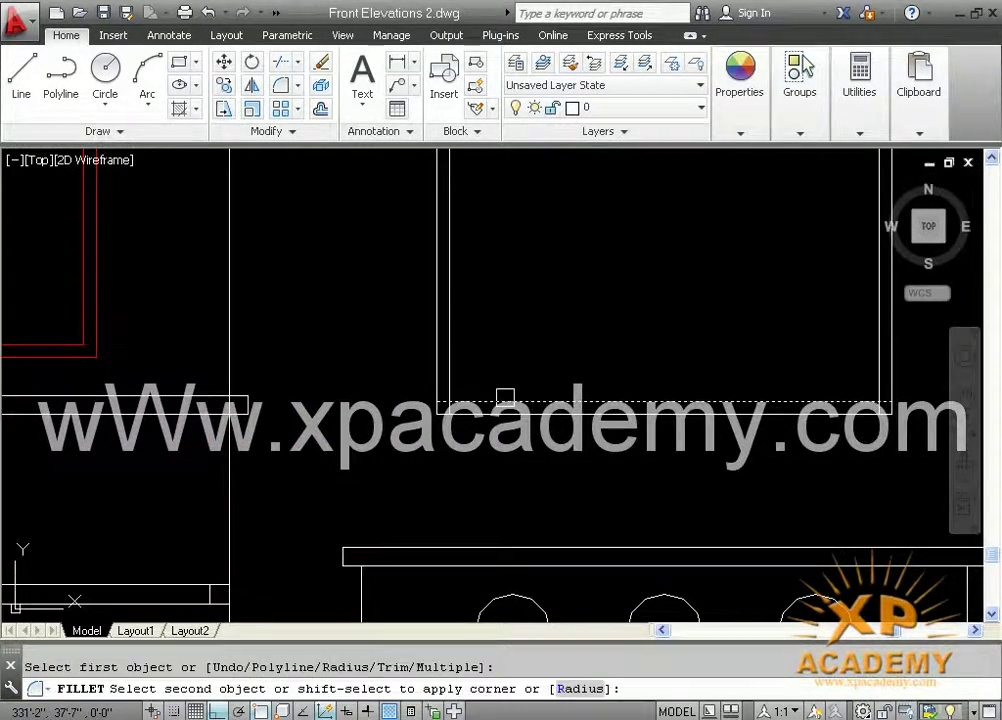
left_click(451, 360)
middle_click_drag(576, 371, 445, 434)
key("Return")
left_click(642, 460)
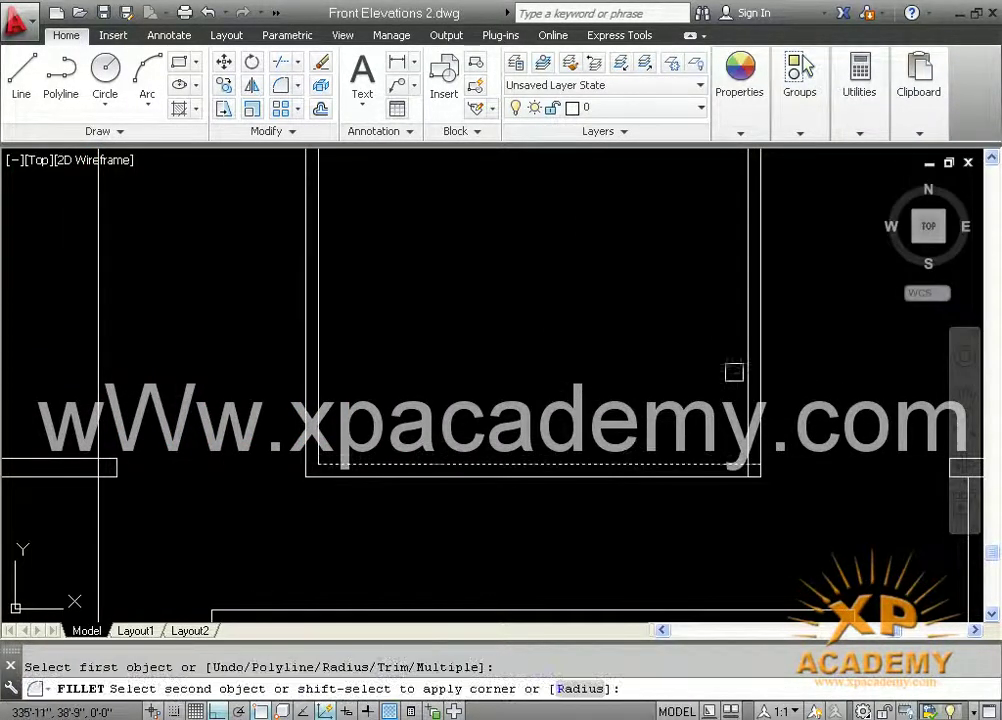
middle_click_drag(738, 358, 722, 593)
left_click(727, 502)
key("Return")
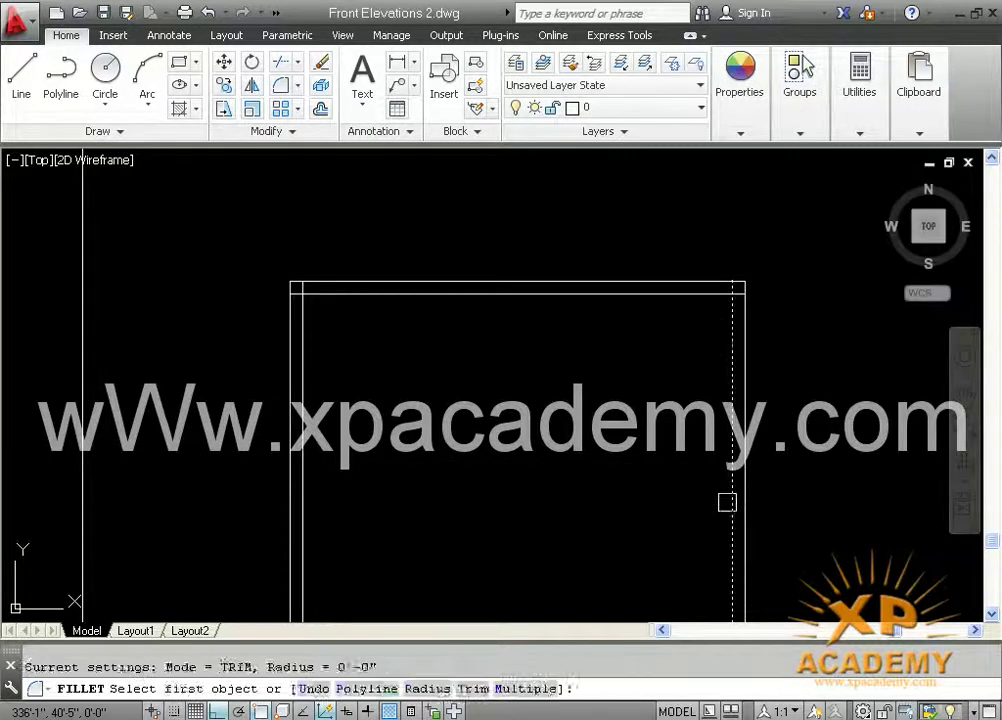
left_click(727, 502)
left_click(622, 295)
key("Return")
left_click(407, 295)
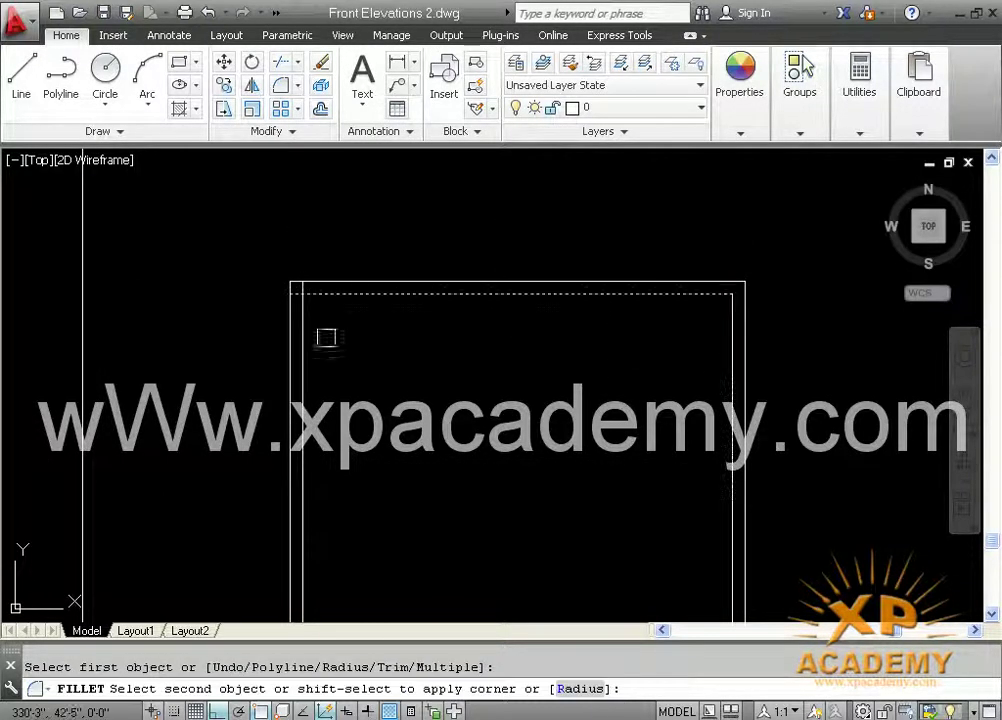
left_click(307, 349)
key("ctrl+s")
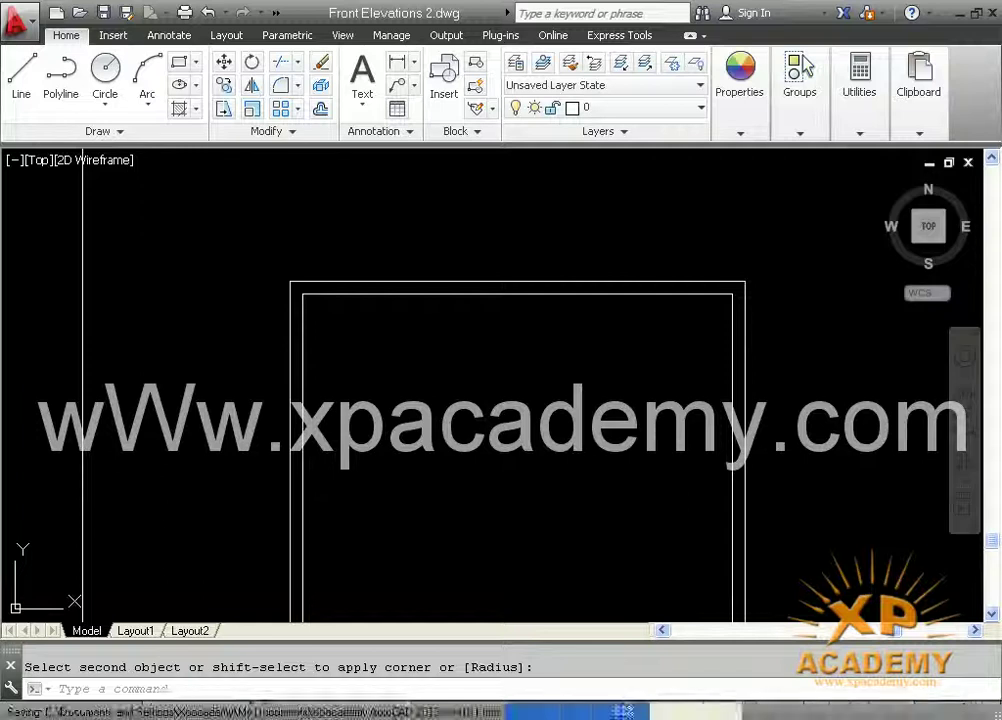
Draw a vertical and a horizontal centre line between the midpoints of the balcony window's inner frame edges.
type("l")
key("Return")
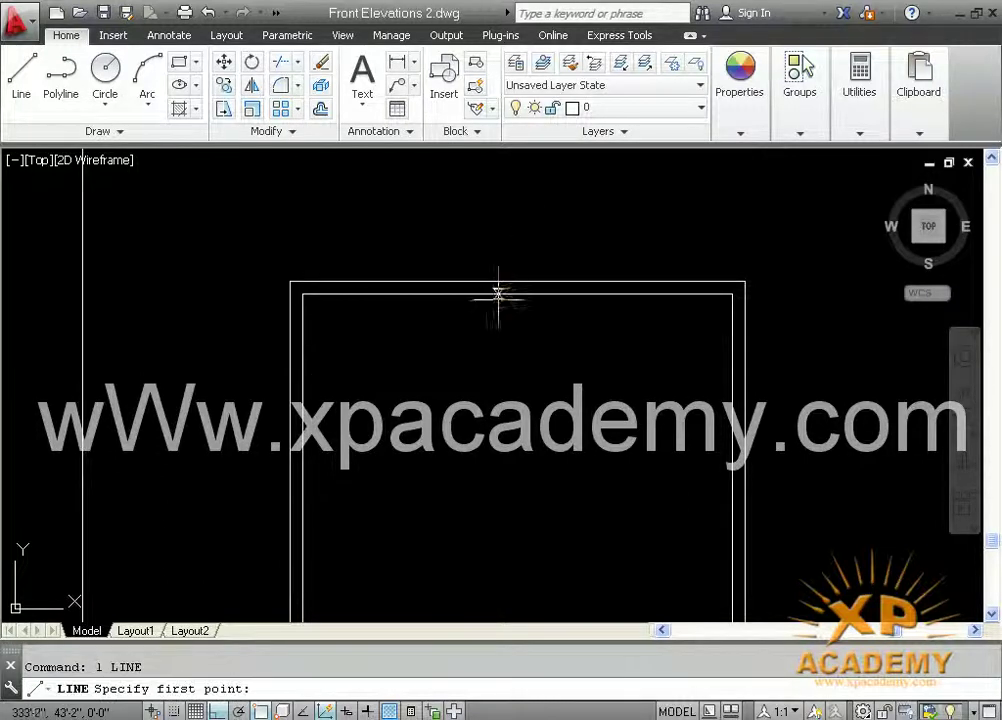
left_click(516, 294)
scroll(516, 294, "down", 2)
middle_click_drag(528, 500, 528, 327)
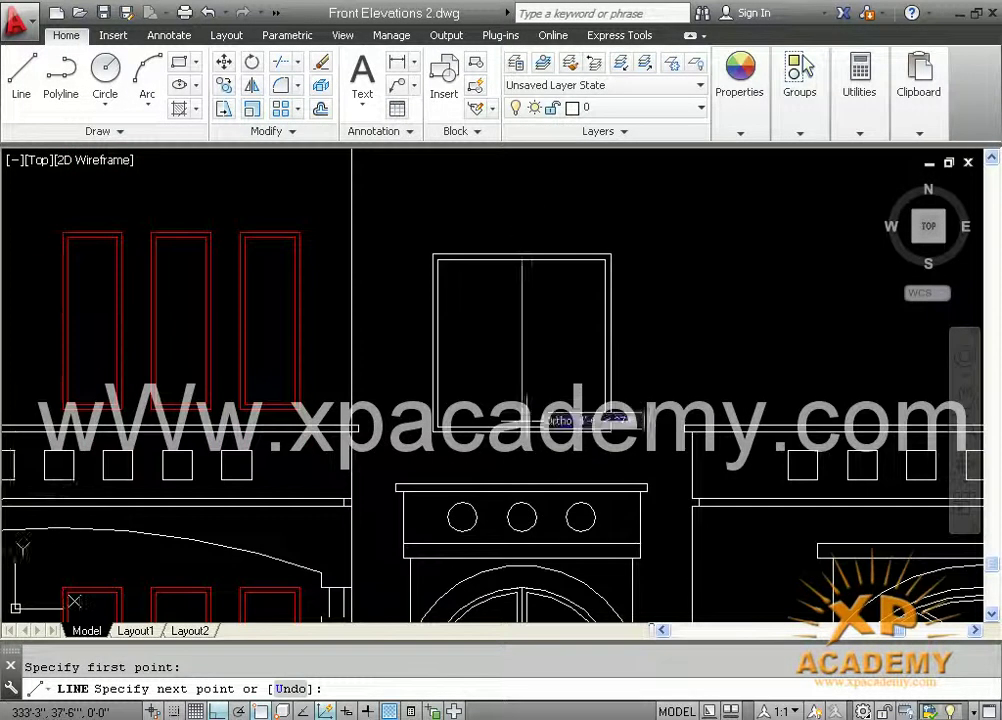
scroll(512, 443, "up", 2)
key("Return")
left_click_drag(497, 321, 499, 462)
key("Return")
left_click(302, 368)
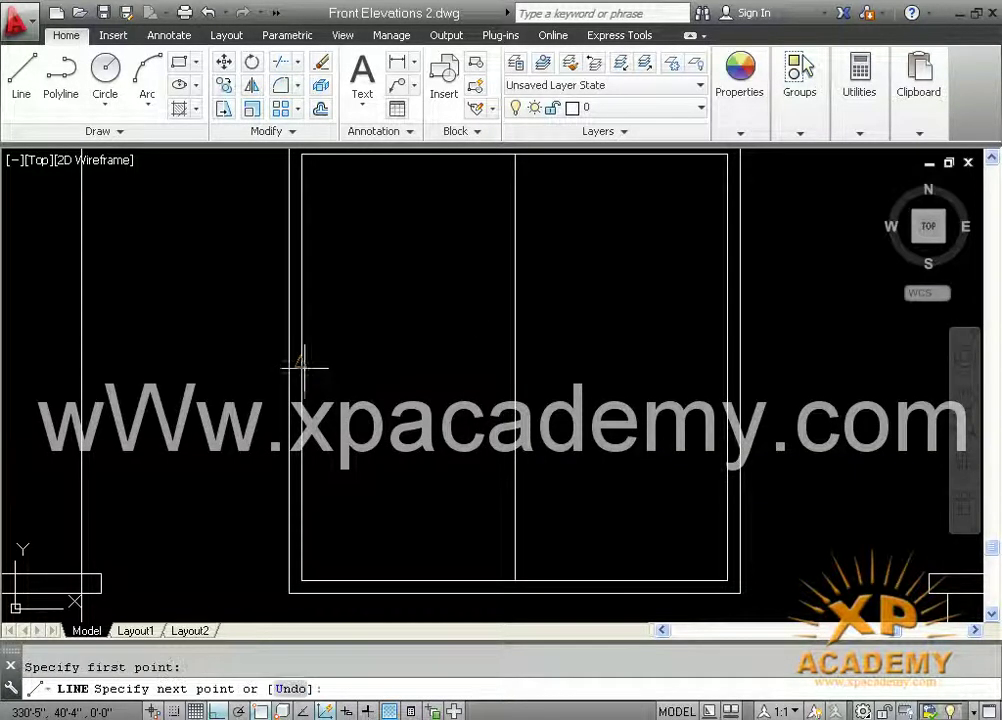
left_click(727, 368)
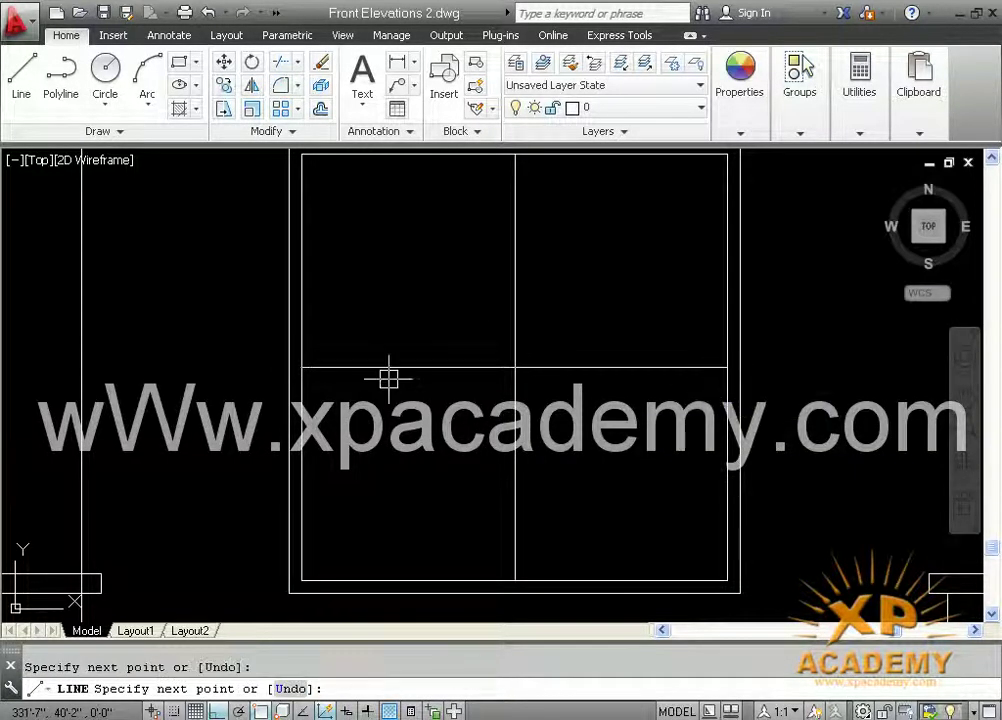
key("Return")
Offset the balcony window's horizontal and vertical centre lines 1" to both sides to form the glazing bars.
middle_click_drag(362, 289, 383, 343)
type("o")
key("Return")
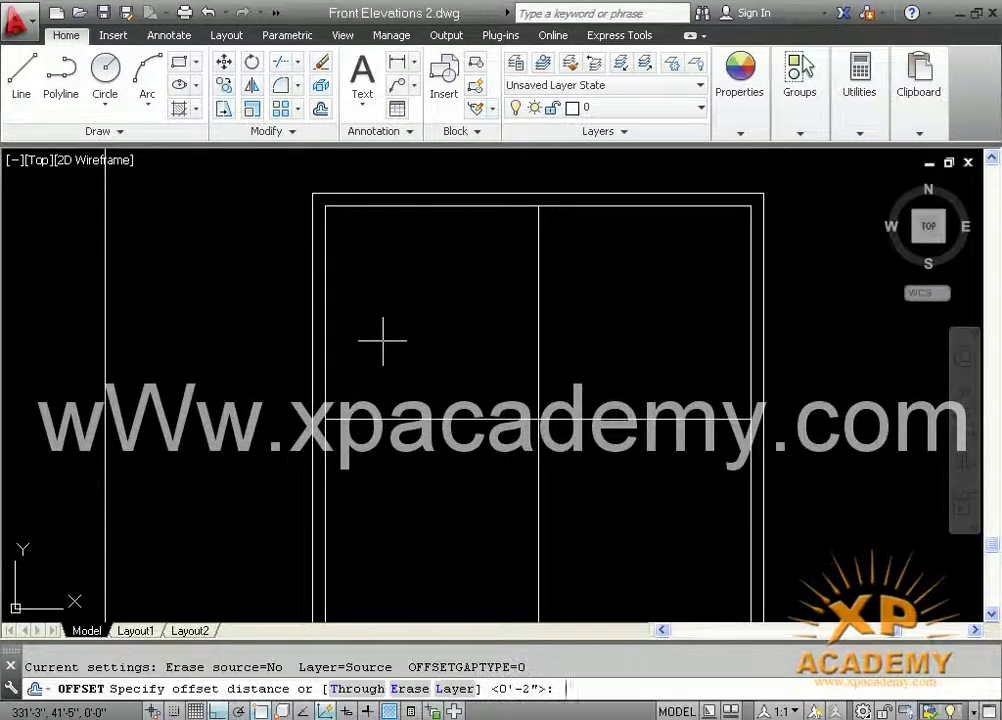
type("1")
key("Return")
scroll(512, 463, "up", 3)
left_click(512, 389)
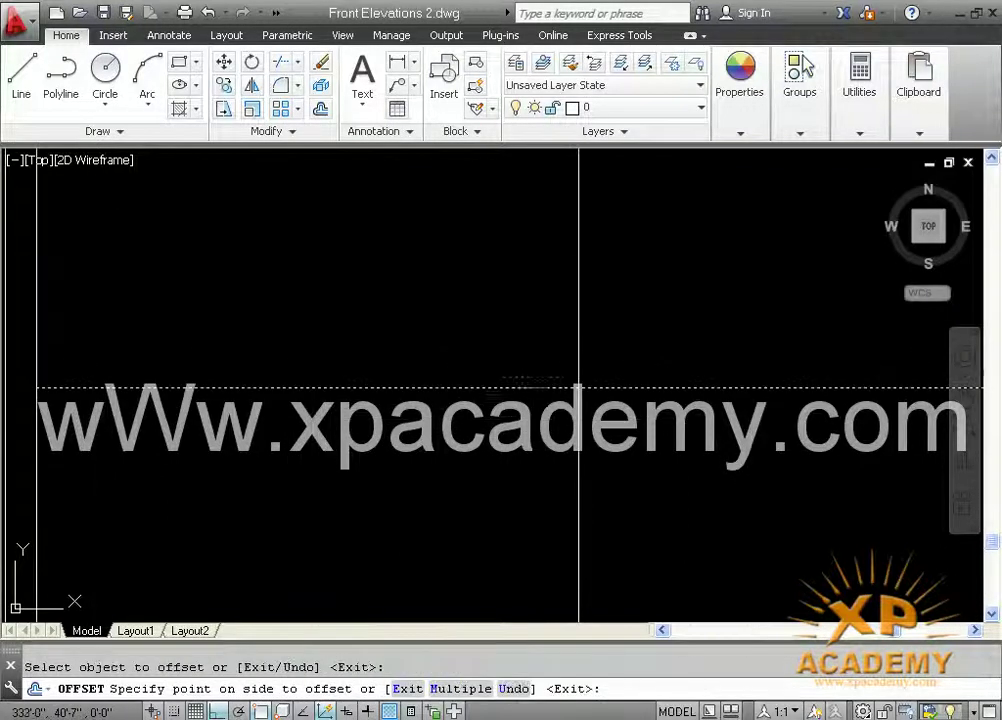
scroll(573, 380, "up", 5)
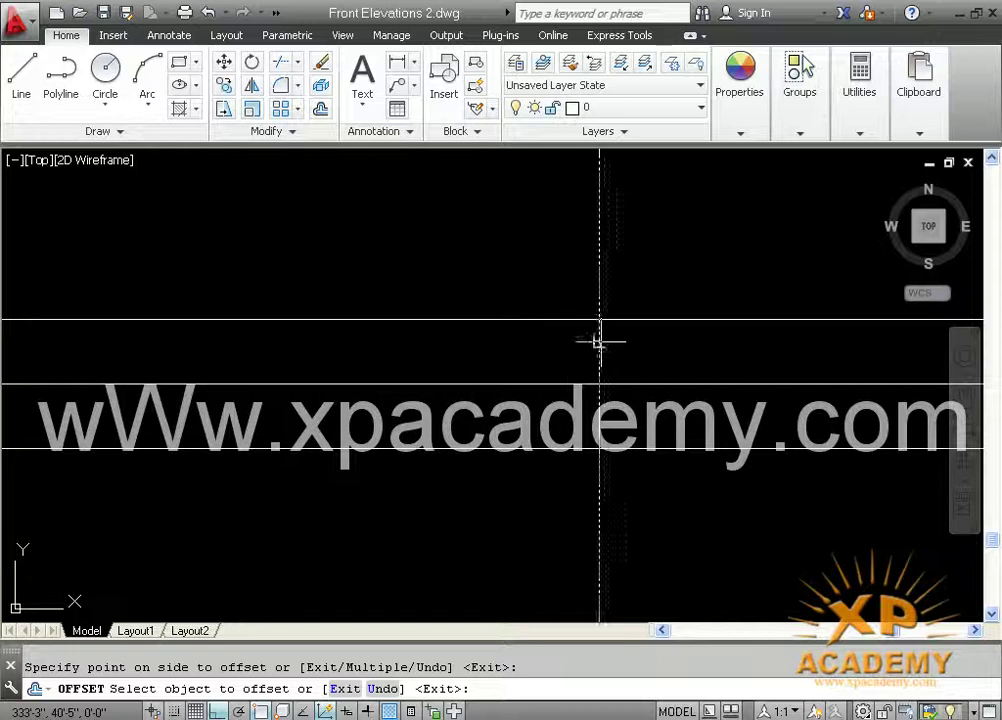
left_click(608, 360)
left_click(600, 362)
left_click(588, 362)
key("Escape")
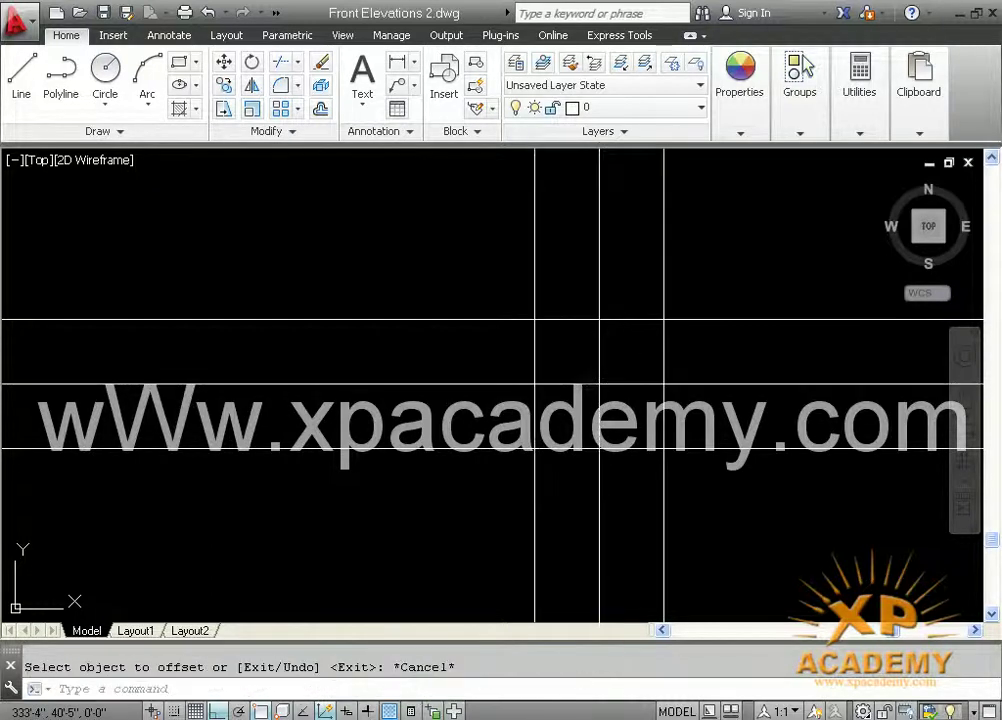
Erase the original horizontal and vertical centre lines of the balcony window, keeping the offset glazing bar lines.
left_click(616, 368)
left_click(580, 402)
key("Delete")
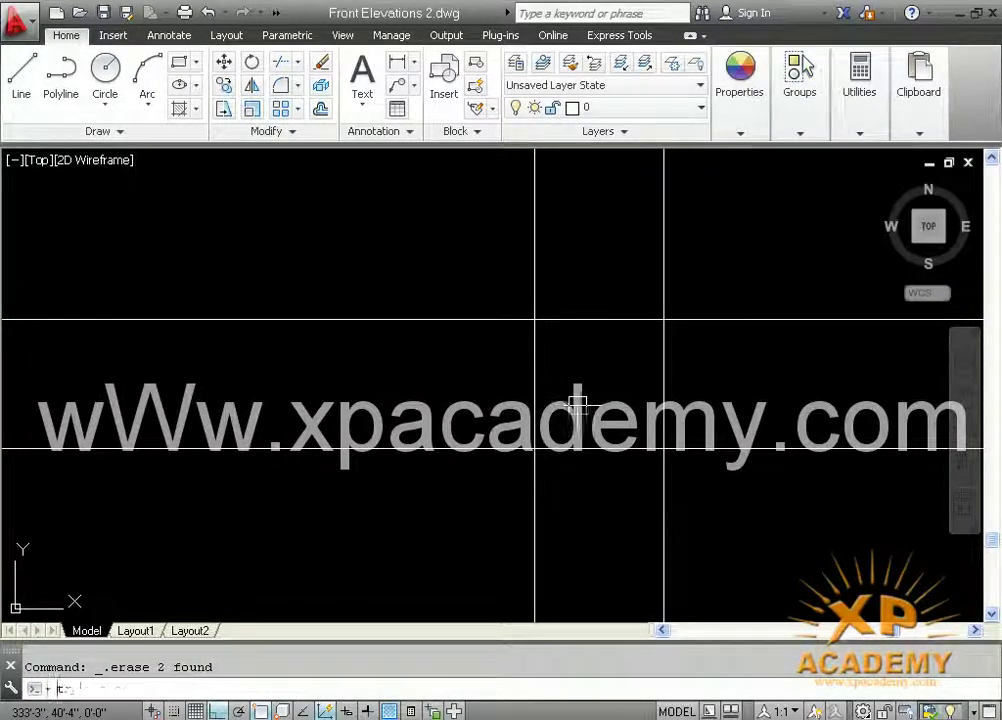
Trim the glazing bar lines out of the crossing at the centre of the balcony window.
type("tr")
key("Return")
key("Return")
left_click(600, 273)
left_click(591, 496)
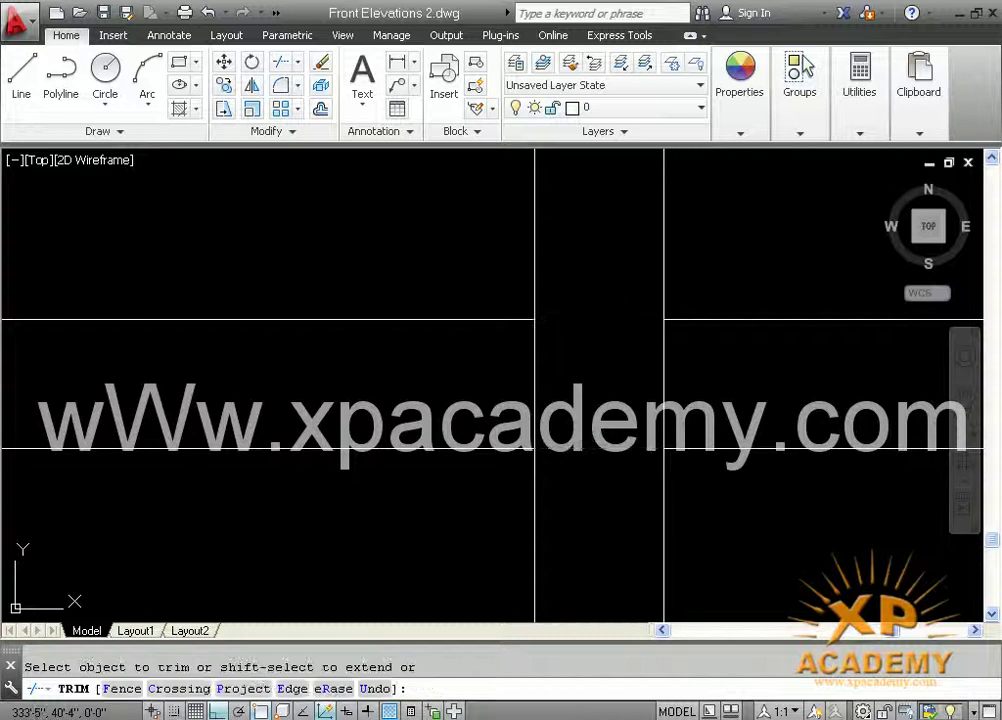
left_click(677, 411)
left_click(472, 415)
Trim the balcony window's inner frame edges between the glazing bar lines at the left side and the top.
scroll(430, 420, "down", 2)
middle_click_drag(238, 418, 703, 436)
middle_click_drag(438, 423, 585, 434)
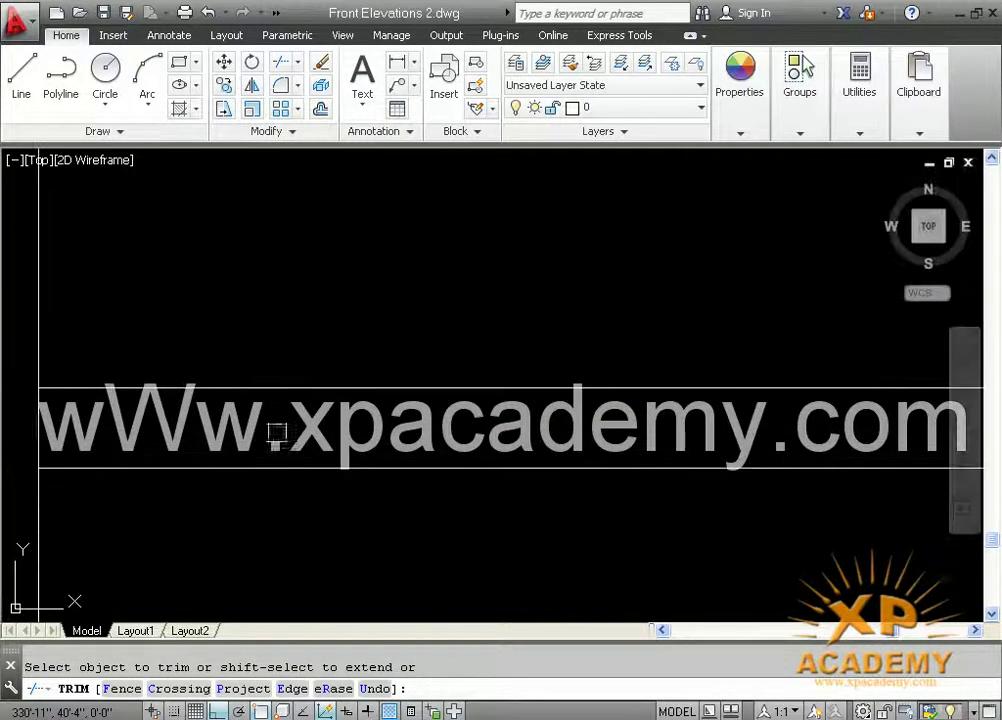
scroll(48, 411, "down", 1)
middle_click_drag(172, 359, 251, 660)
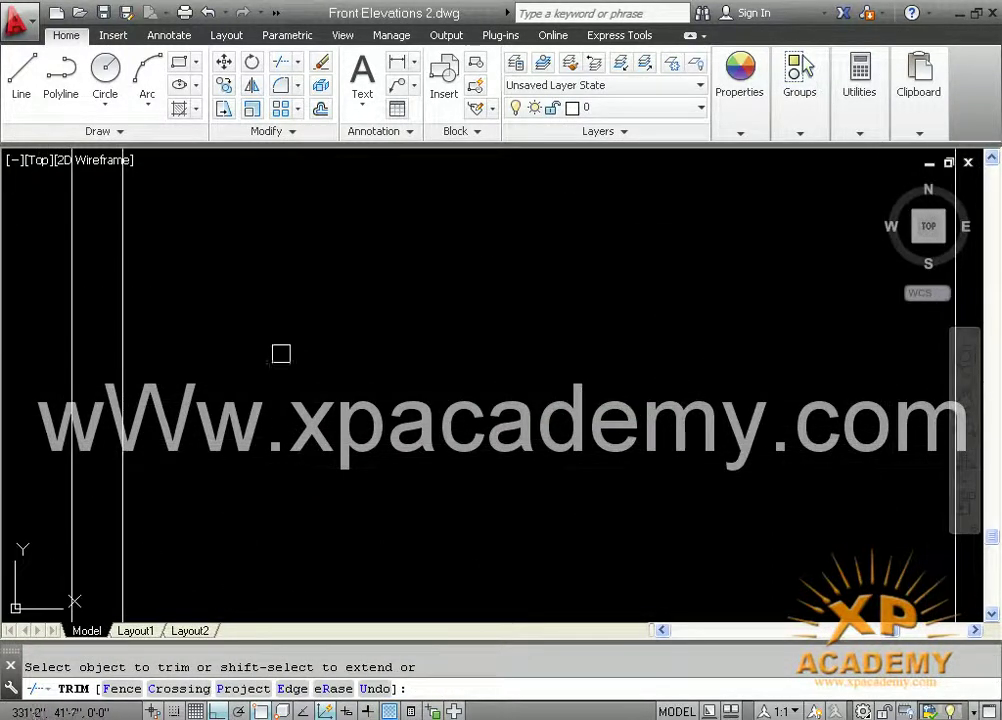
scroll(280, 353, "down", 3)
middle_click_drag(495, 261, 363, 333)
scroll(363, 333, "up", 2)
scroll(260, 302, "up", 2)
left_click(271, 264)
scroll(346, 342, "down", 2)
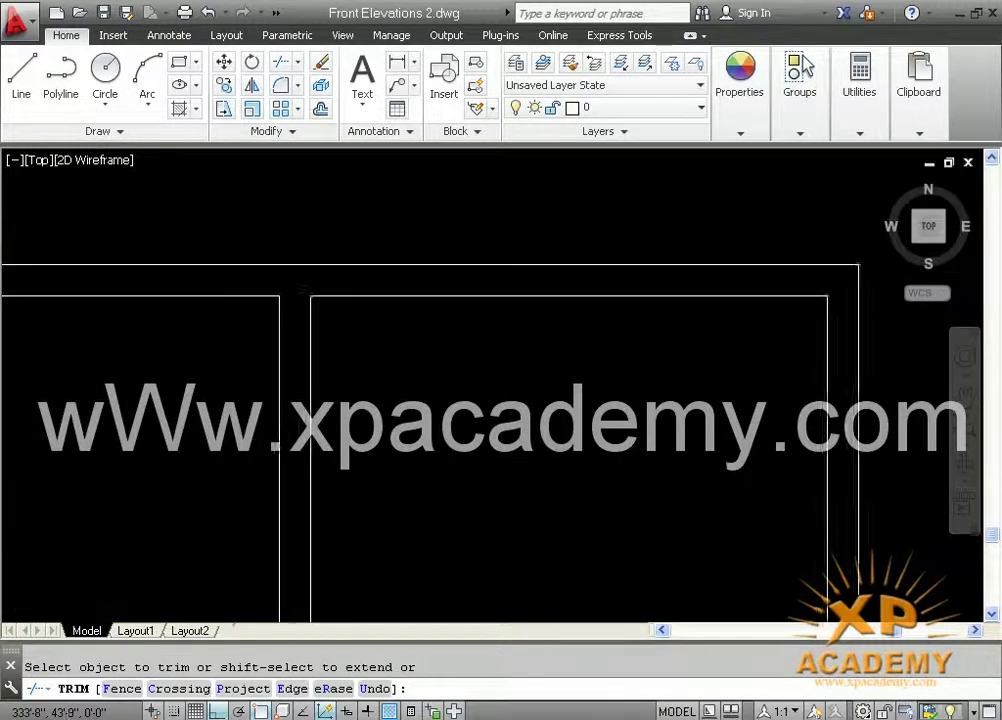
Trim the inner frame edges between the glazing bar lines at the right side and the bottom, and save the drawing.
scroll(420, 430, "down", 2)
middle_click_drag(502, 510, 490, 311)
scroll(682, 466, "up", 4)
left_click(625, 394)
scroll(612, 465, "down", 6)
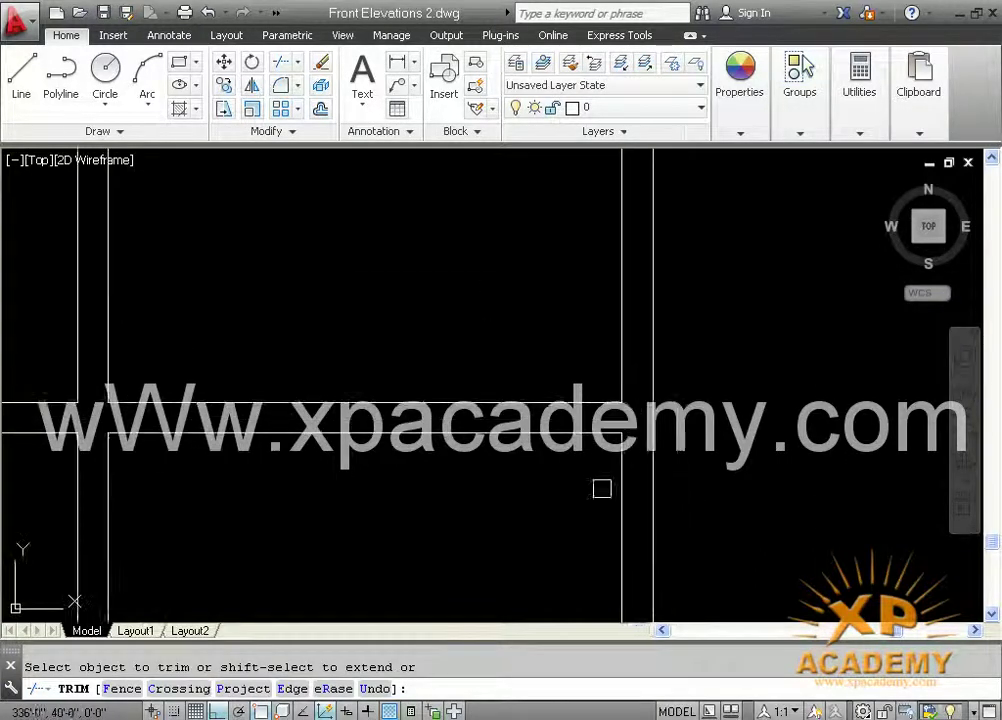
middle_click_drag(586, 412, 611, 197)
scroll(440, 437, "up", 4)
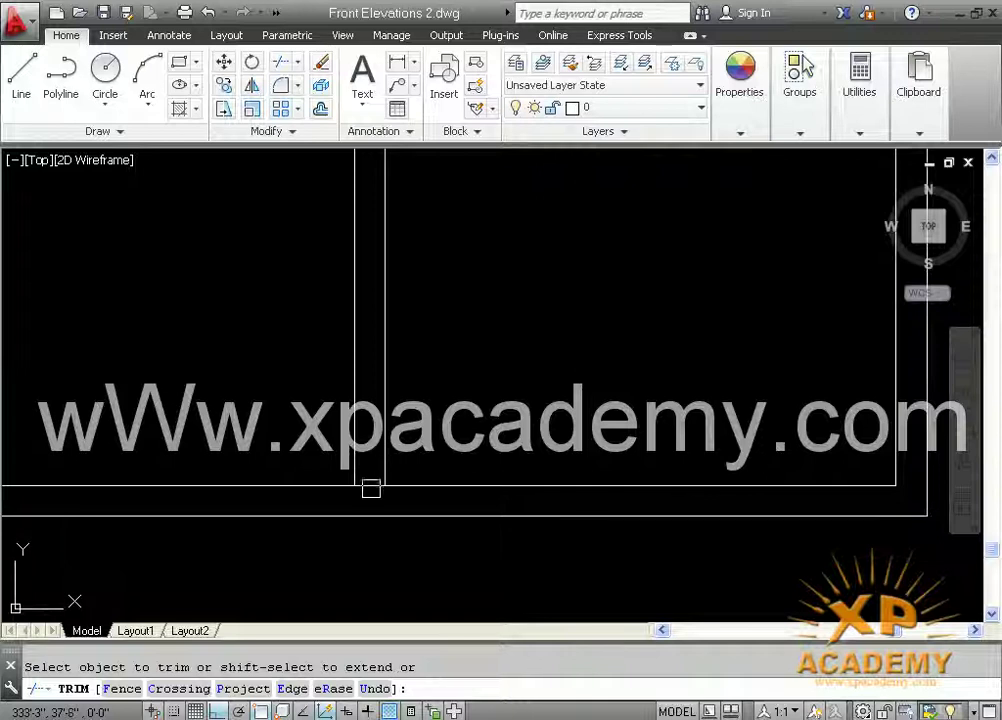
key("ctrl+s")
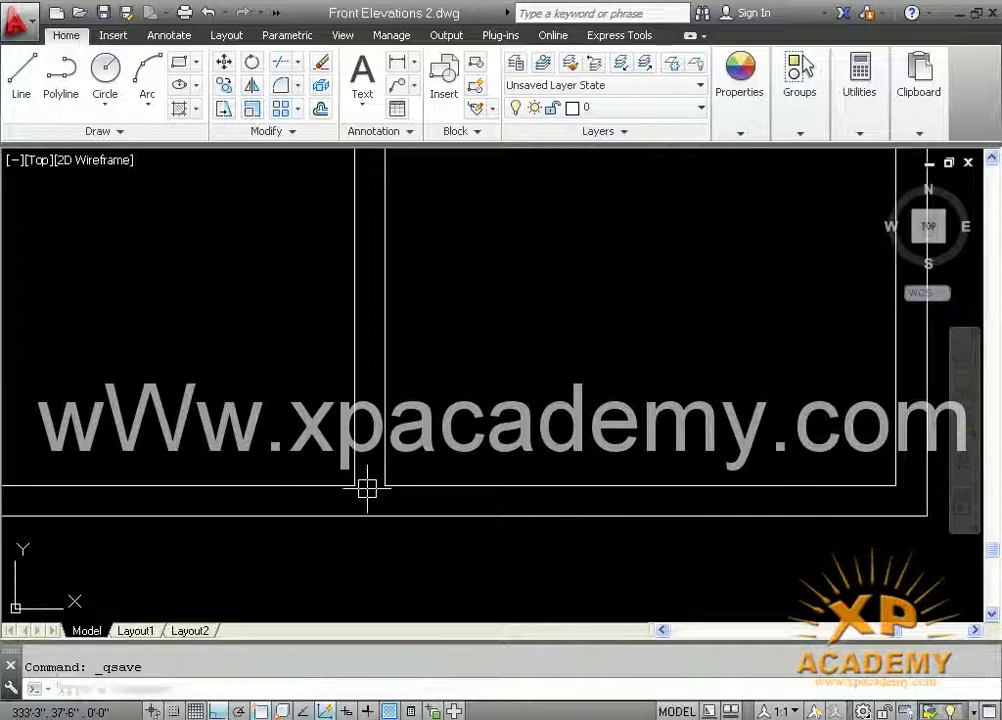
Draw a vertical line through the midpoints of the balcony window's two left-hand panes, from bottom to top edge.
key("Return")
scroll(370, 488, "down", 2)
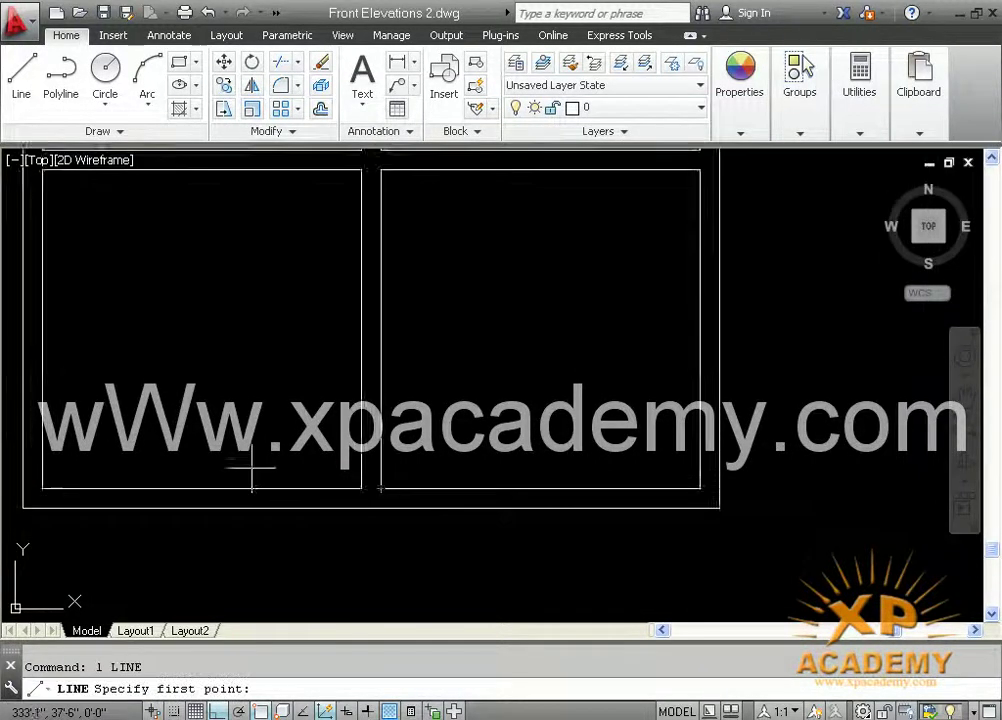
middle_click_drag(253, 470, 425, 512)
left_click(371, 530)
scroll(383, 375, "down", 2)
middle_click_drag(383, 375, 382, 668)
left_click(376, 354)
key("Return")
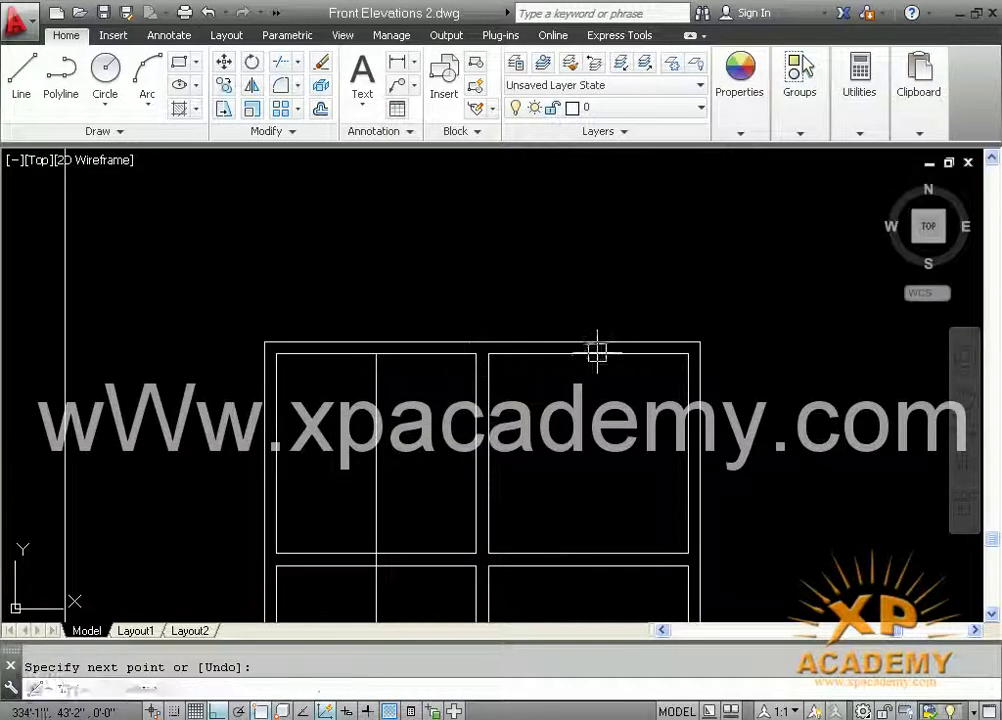
Draw a vertical line through the midpoints of the balcony window's two right-hand panes, from top to bottom edge.
key("Return")
left_click(588, 353)
scroll(594, 490, "down", 2)
middle_click_drag(594, 490, 588, 316)
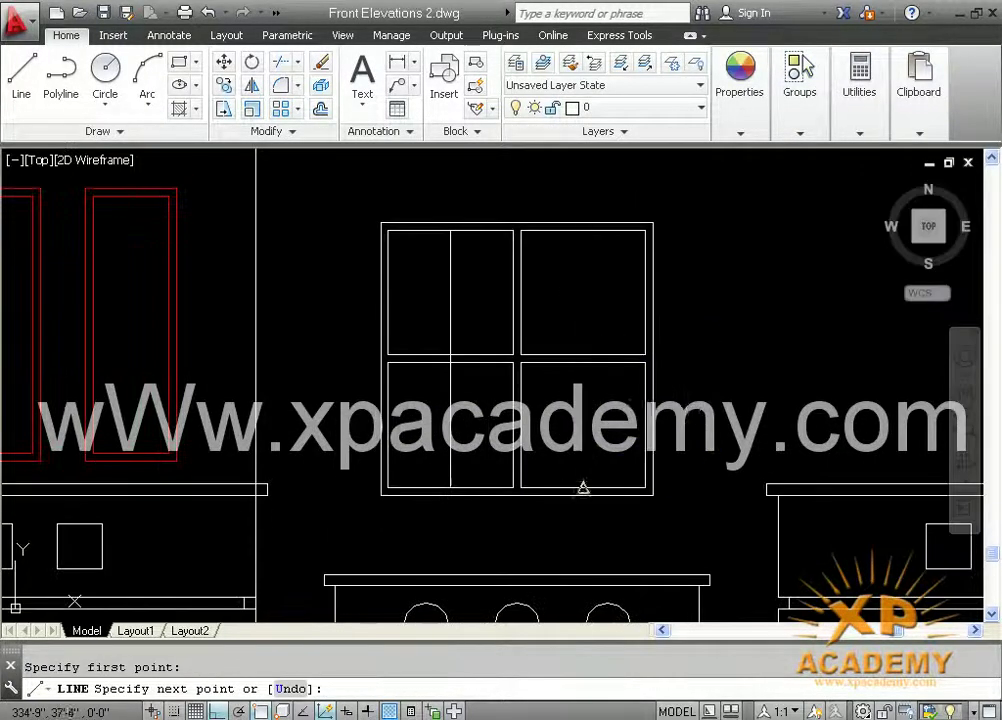
left_click(583, 488)
key("Return")
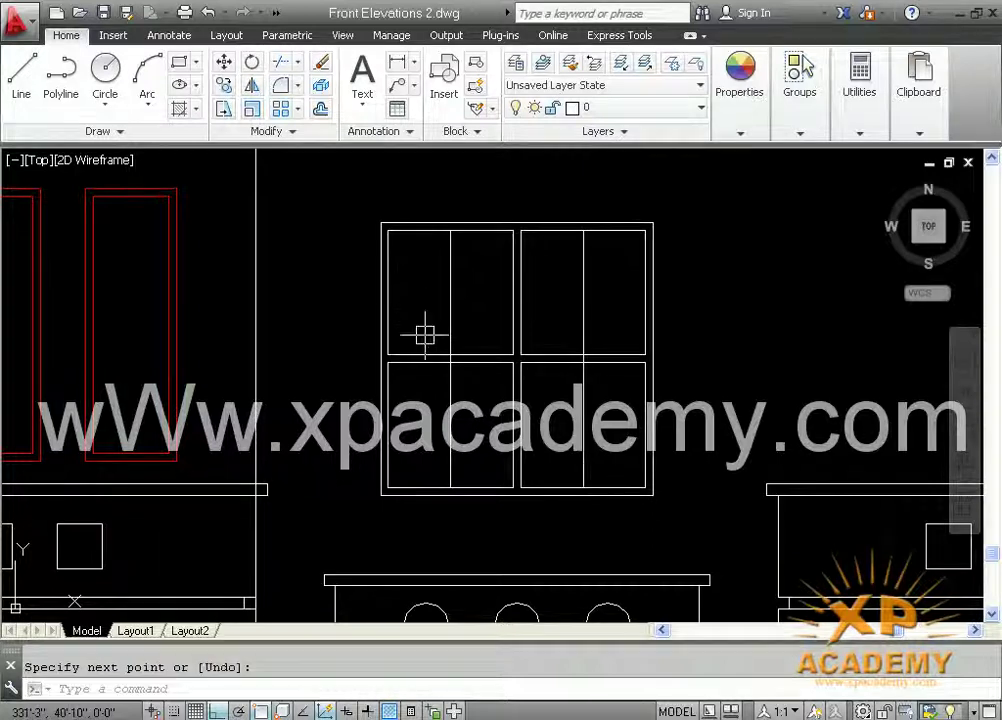
Draw a horizontal line across both upper panes between the midpoints of their outer side edges.
key("Return")
left_click(389, 292)
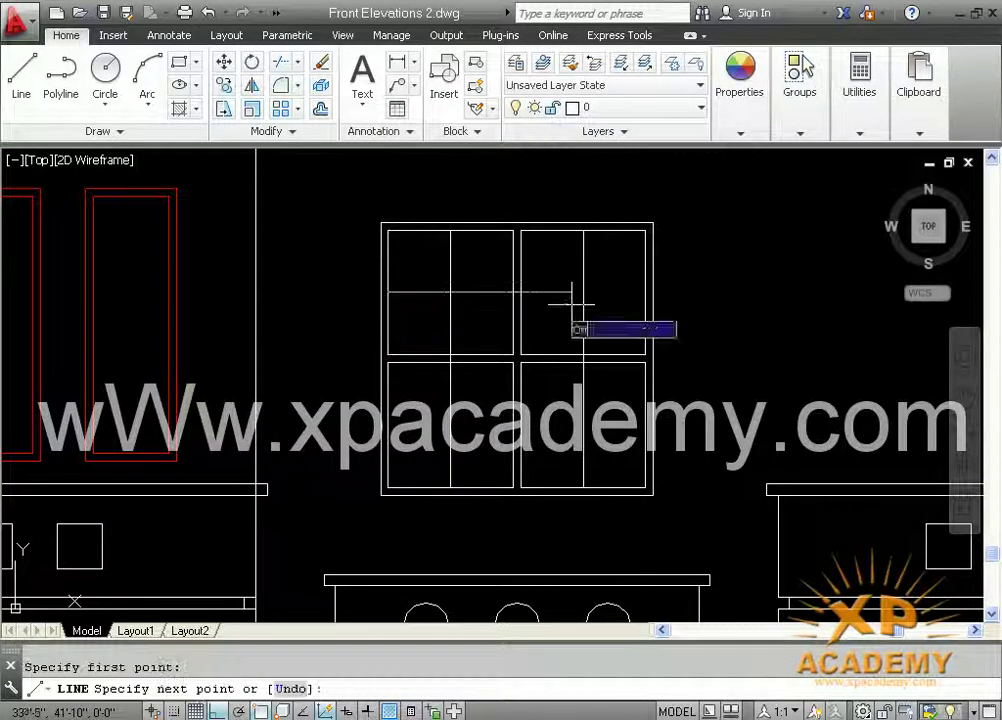
left_click(645, 291)
key("Return")
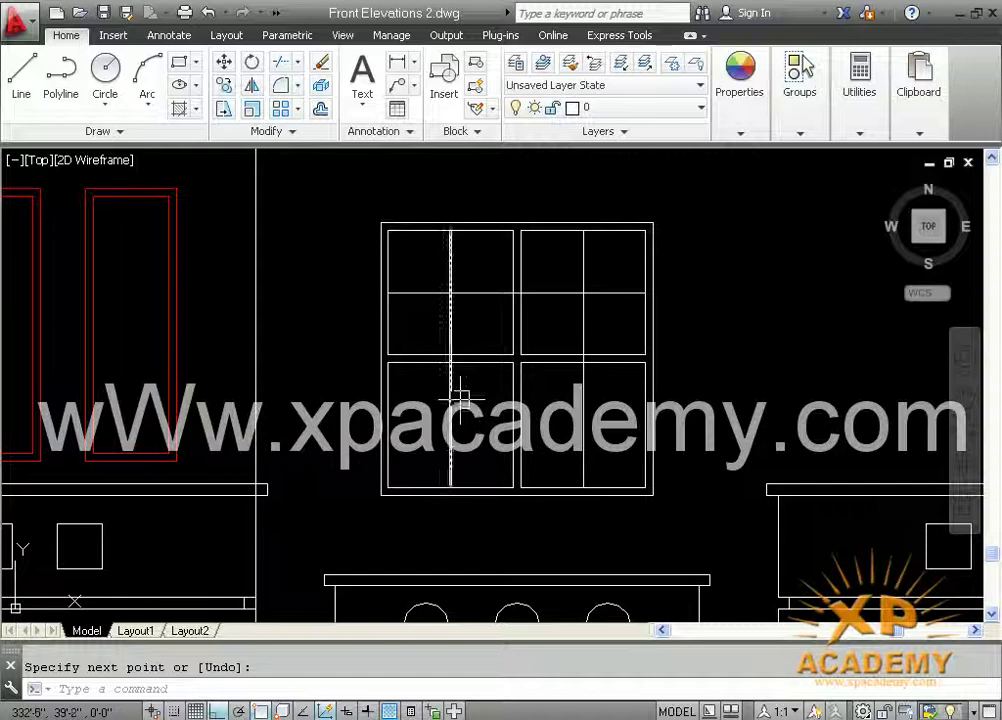
Offset the horizontal line across the upper panes 1" upward and 1" downward.
type("o")
key("Return")
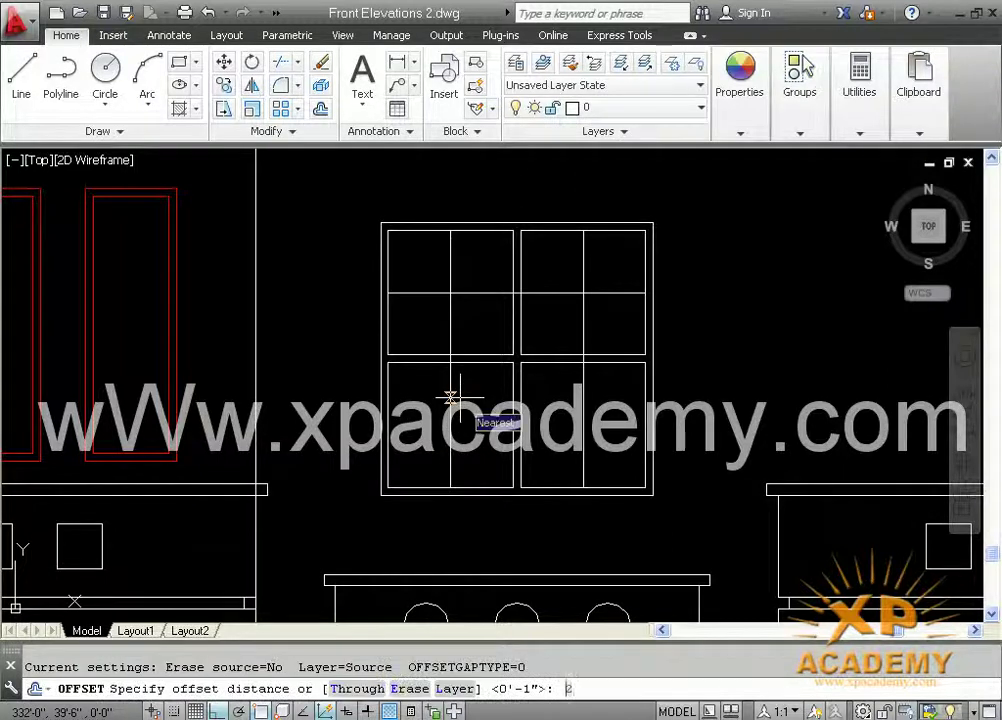
type("2")
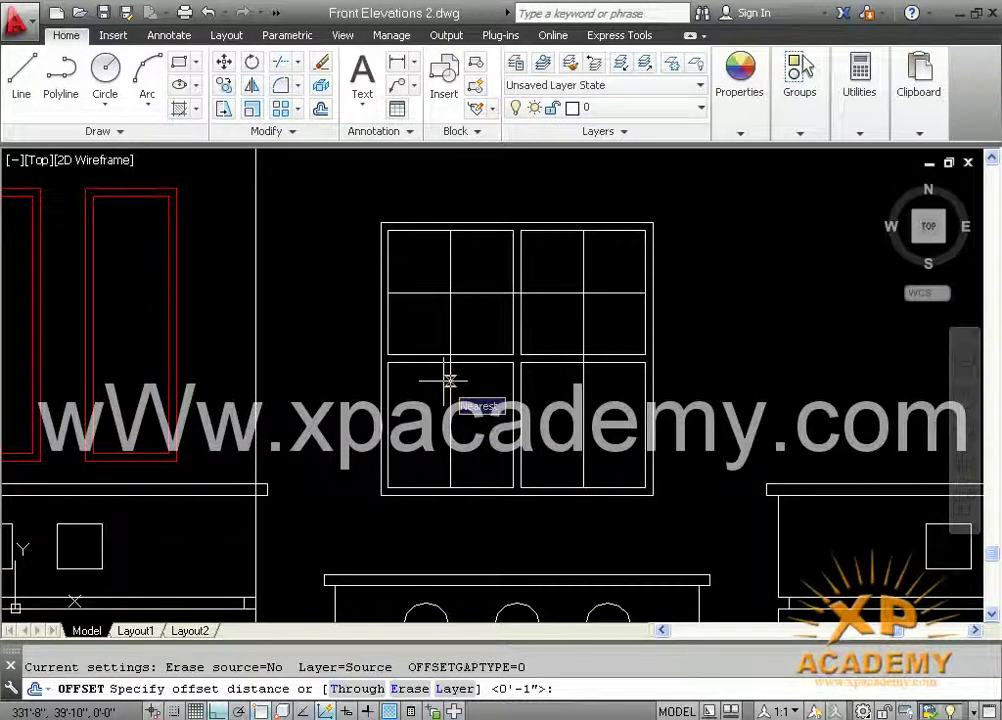
key("Return")
scroll(441, 381, "up", 4)
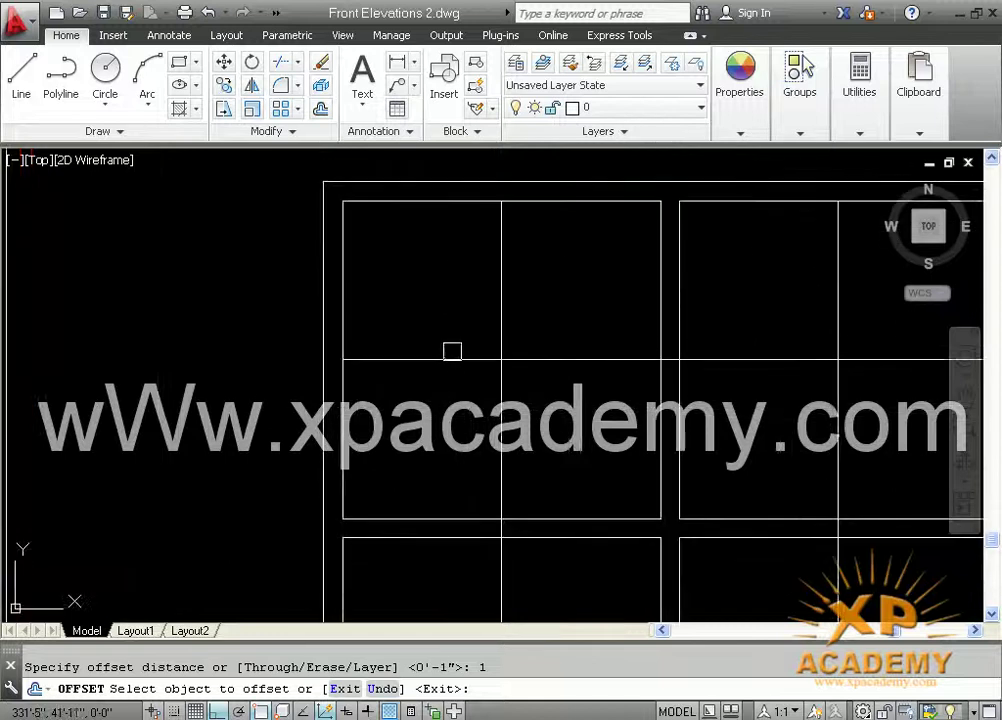
left_click(452, 351)
left_click(456, 347)
left_click(459, 350)
left_click(501, 375)
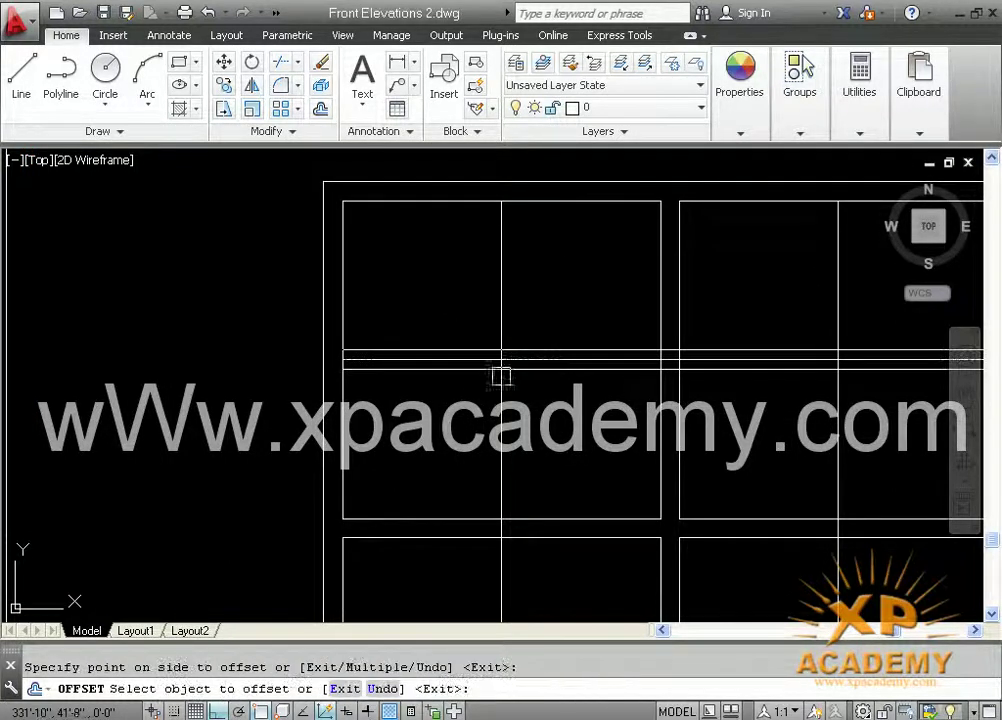
Offset the two vertical pane centre lines 1" to both sides.
left_click(501, 375)
left_click(527, 446)
left_click(501, 446)
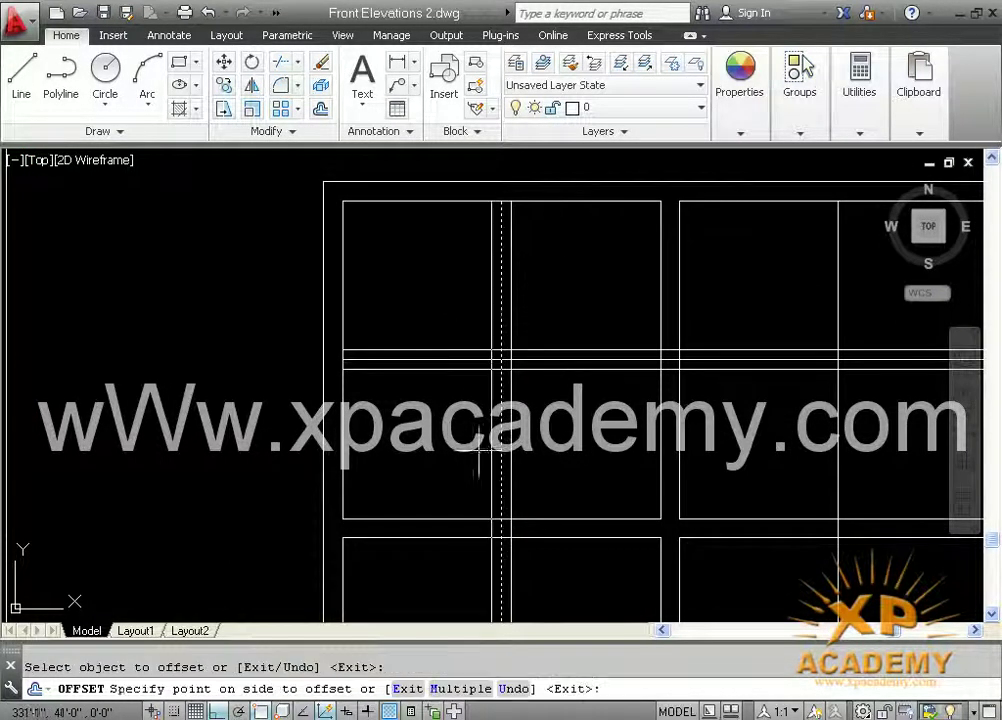
left_click(476, 448)
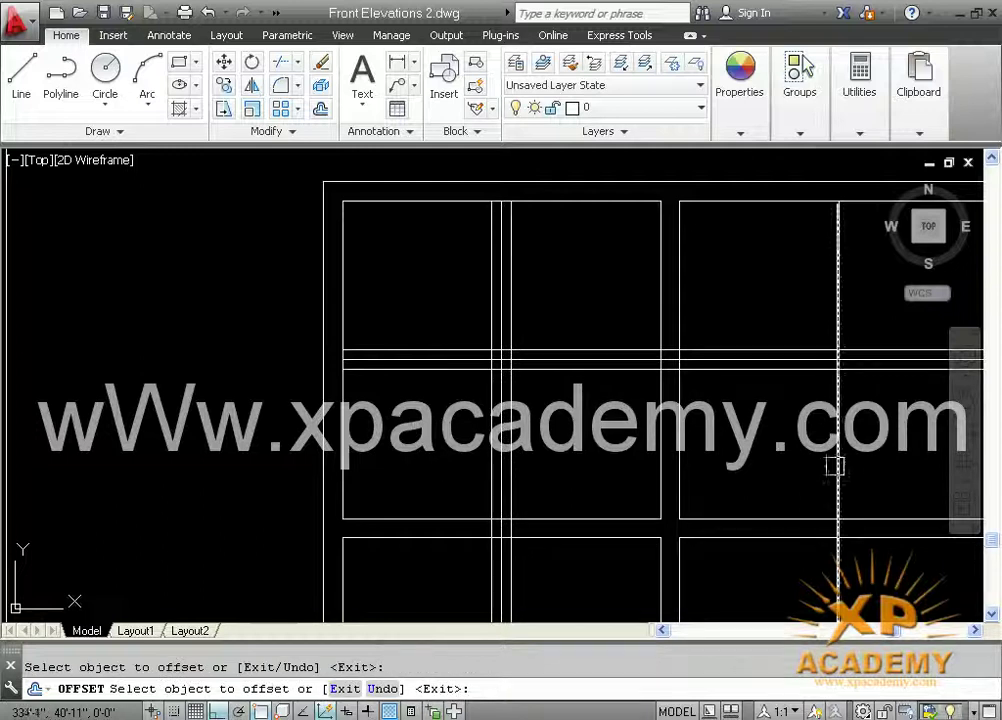
left_click(838, 466)
left_click(906, 466)
left_click(838, 466)
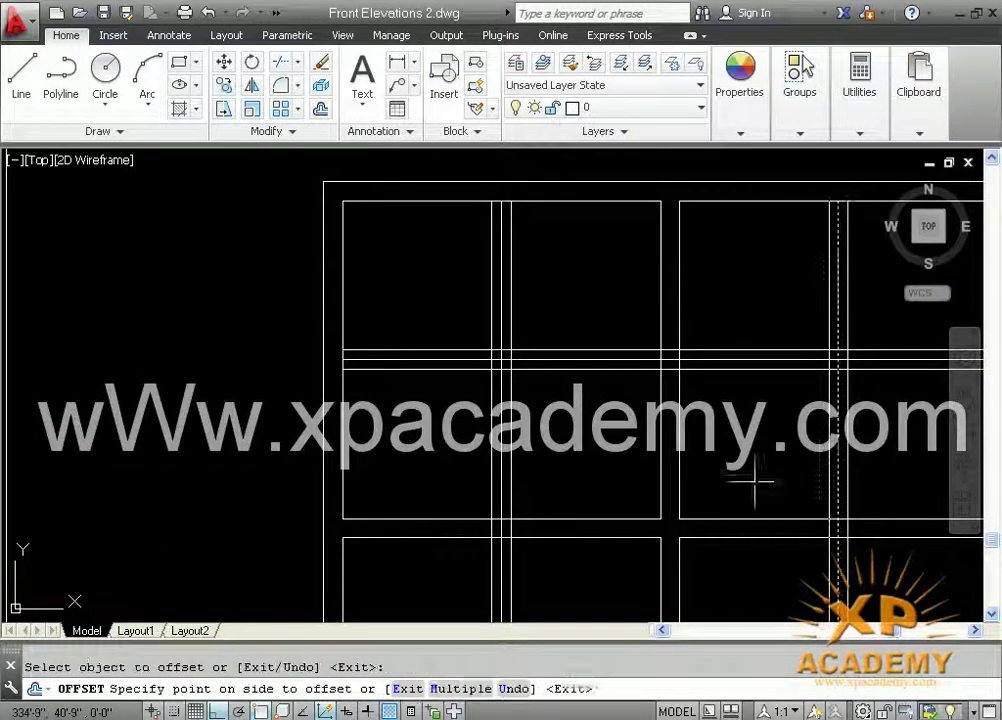
left_click(758, 476)
scroll(432, 378, "up", 4)
key("Escape")
Erase the horizontal and both vertical pane centre lines between the new glazing bar lines.
scroll(190, 305, "up", 2)
middle_click_drag(190, 305, 313, 356)
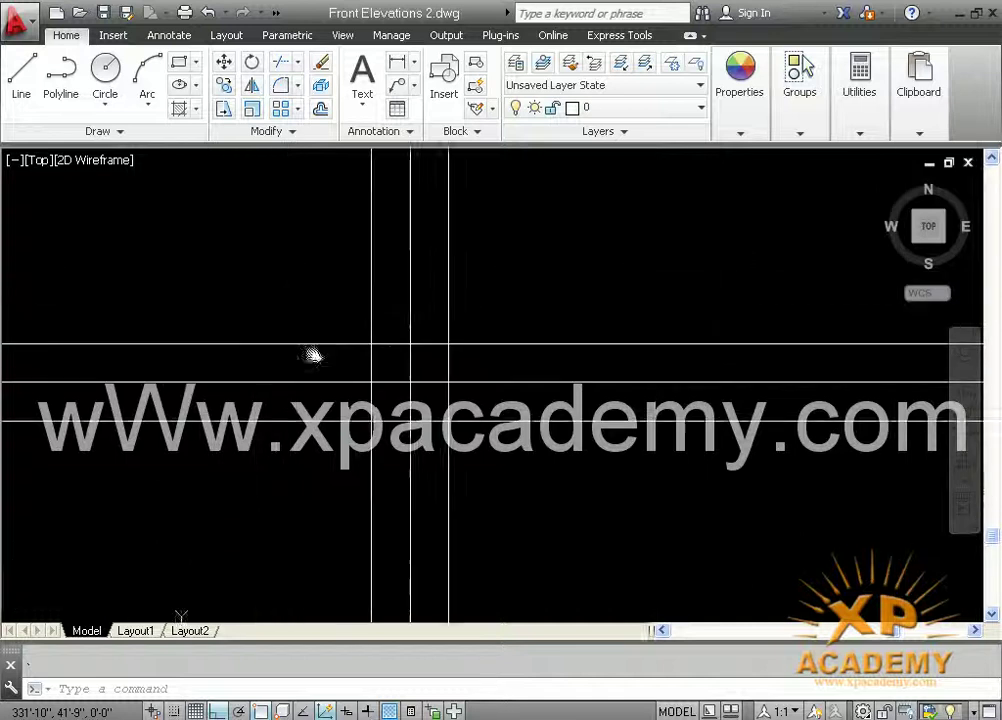
left_click(432, 361)
left_click(379, 400)
left_click(407, 400)
key("Delete")
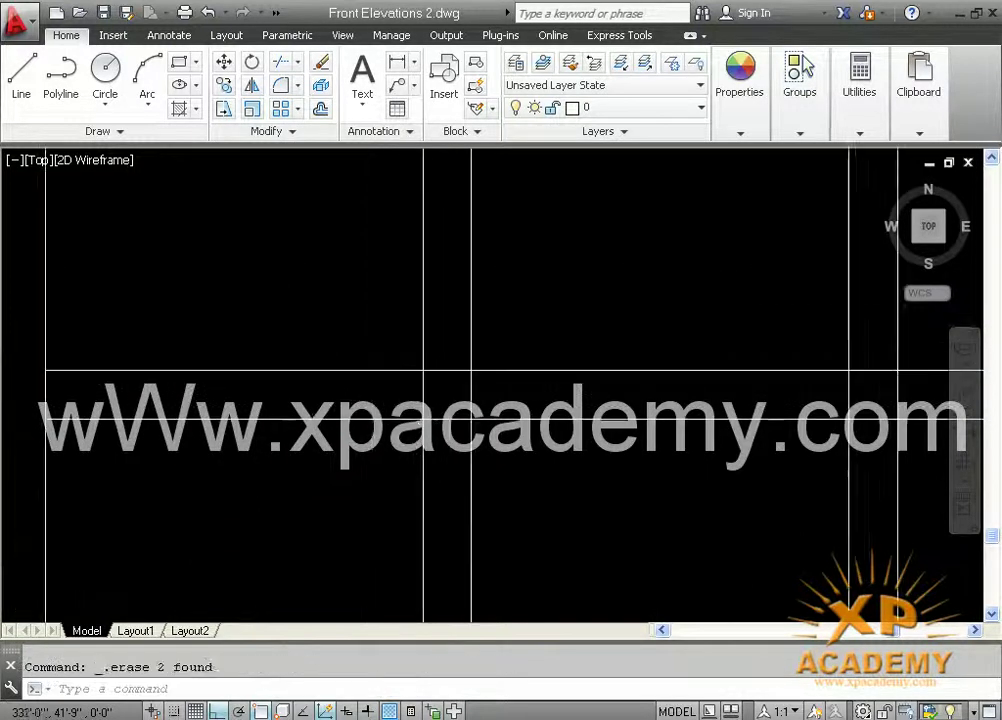
scroll(586, 438, "down", 3)
scroll(565, 435, "up", 2)
scroll(565, 435, "up", 4)
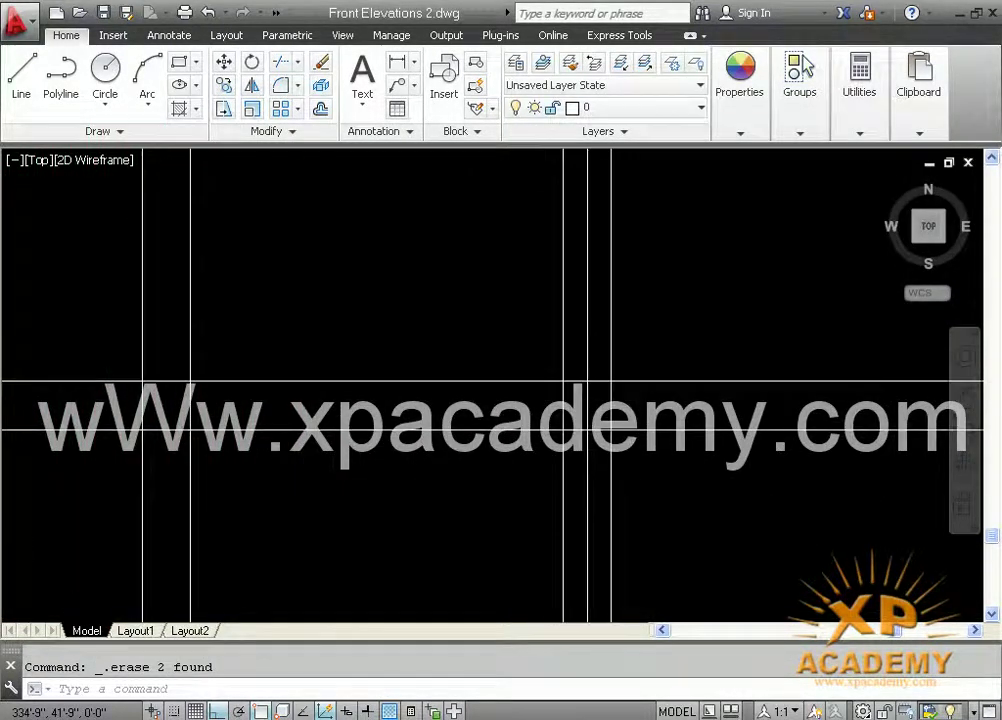
left_click(595, 383)
left_click(572, 386)
key("Delete")
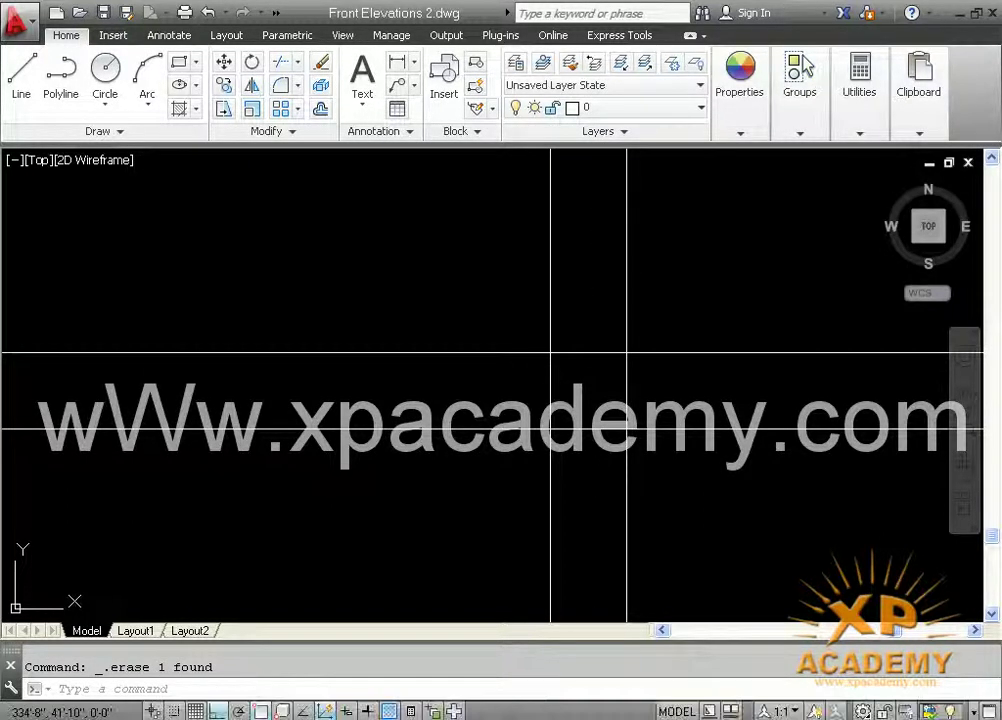
Trim the crossing of the right-hand vertical and upper horizontal glazing bars, and open the inner frame edges at their ends.
type("tr")
key("Return")
left_click(588, 352)
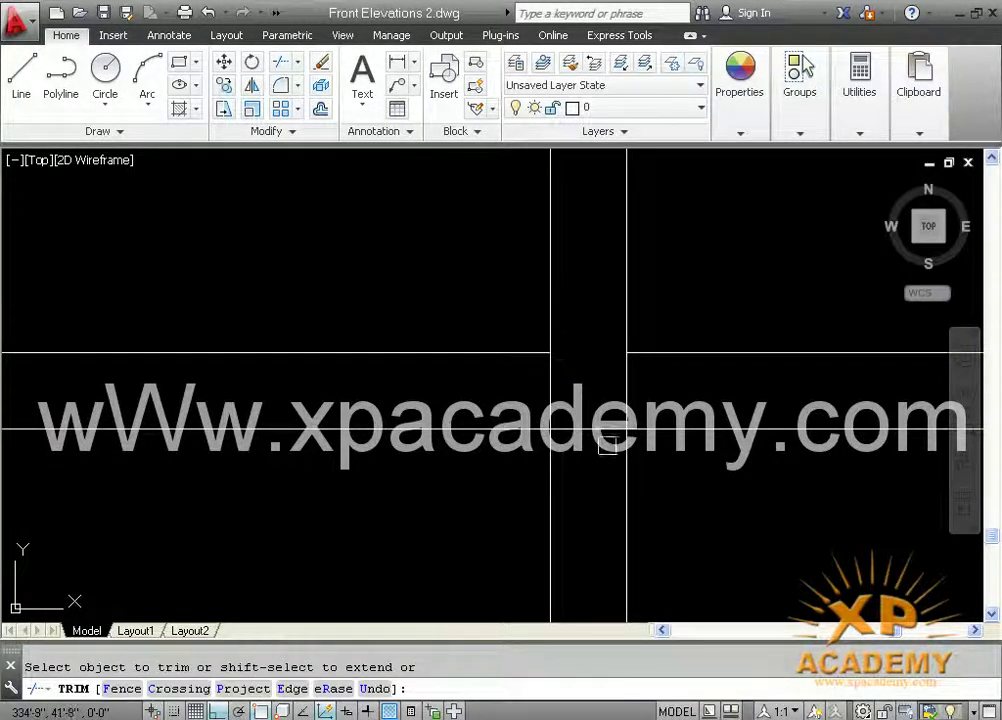
left_click(565, 404)
left_click(617, 394)
left_click(624, 394)
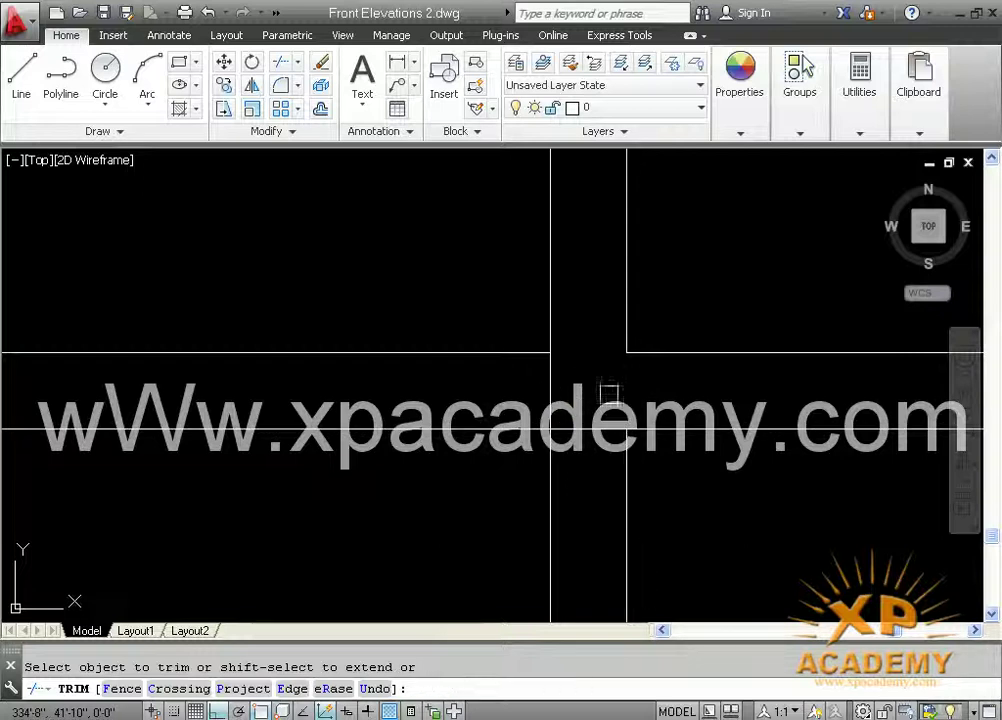
left_click(551, 395)
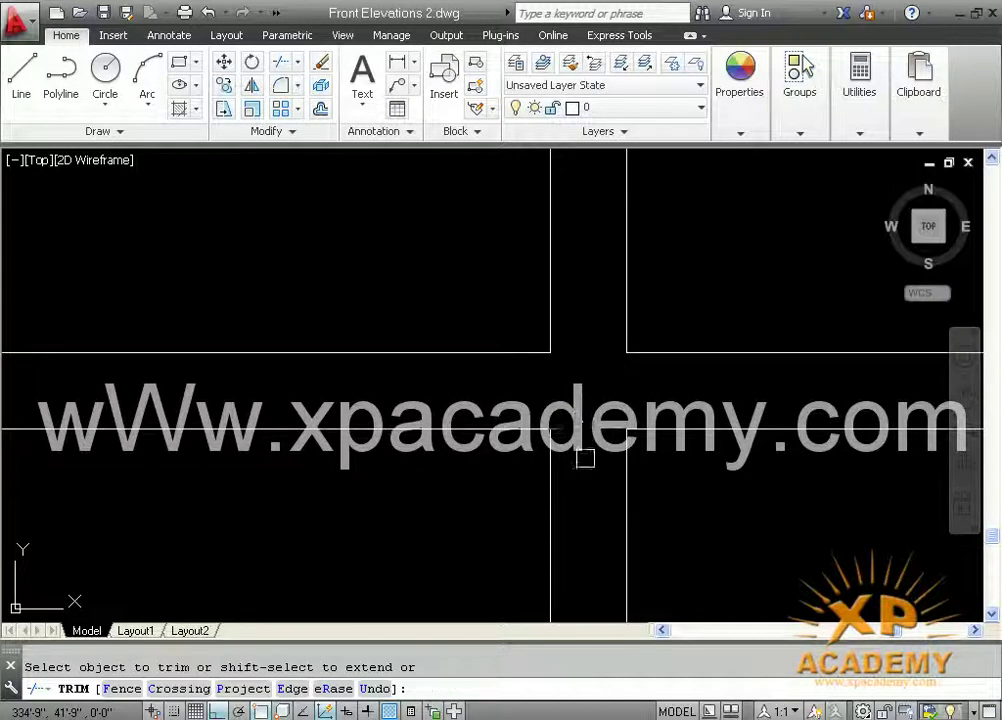
scroll(584, 456, "down", 3)
scroll(568, 424, "up", 2)
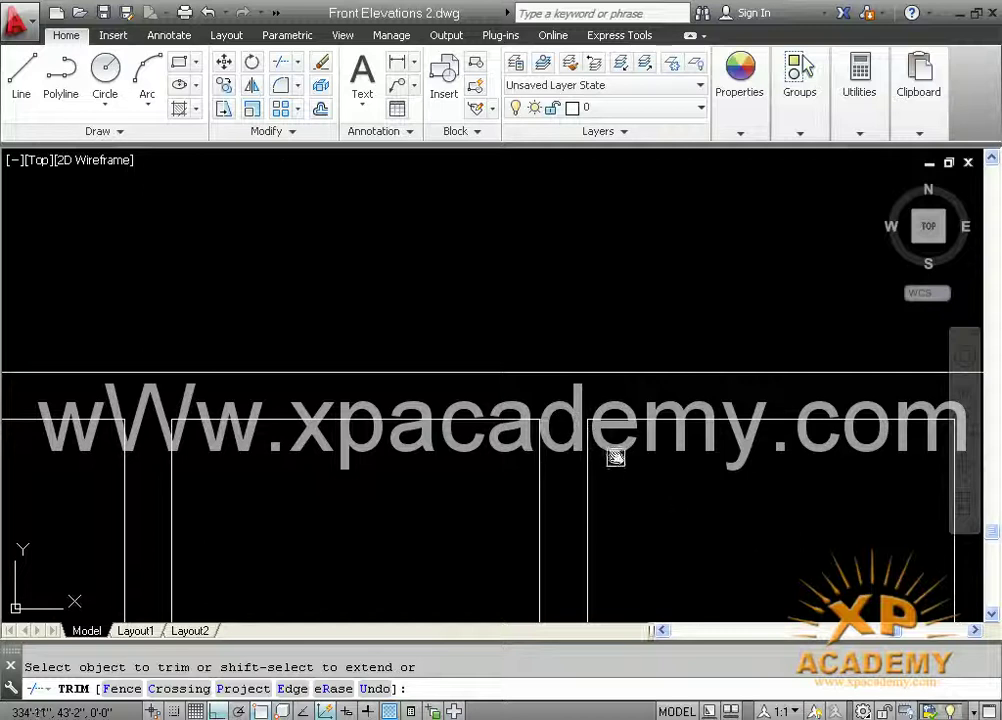
scroll(620, 475, "up", 2)
scroll(650, 540, "down", 3)
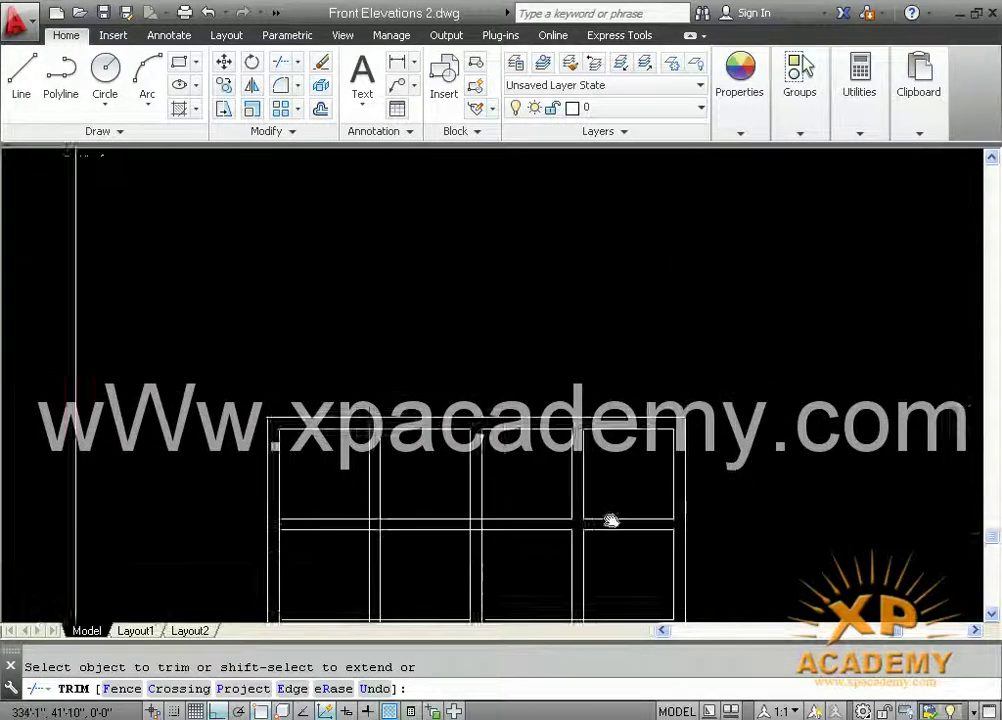
Trim the upper horizontal bar's crossings with the central and left vertical bars, and the remaining inner frame edges at the bar ends.
scroll(600, 520, "up", 3)
left_click(716, 491)
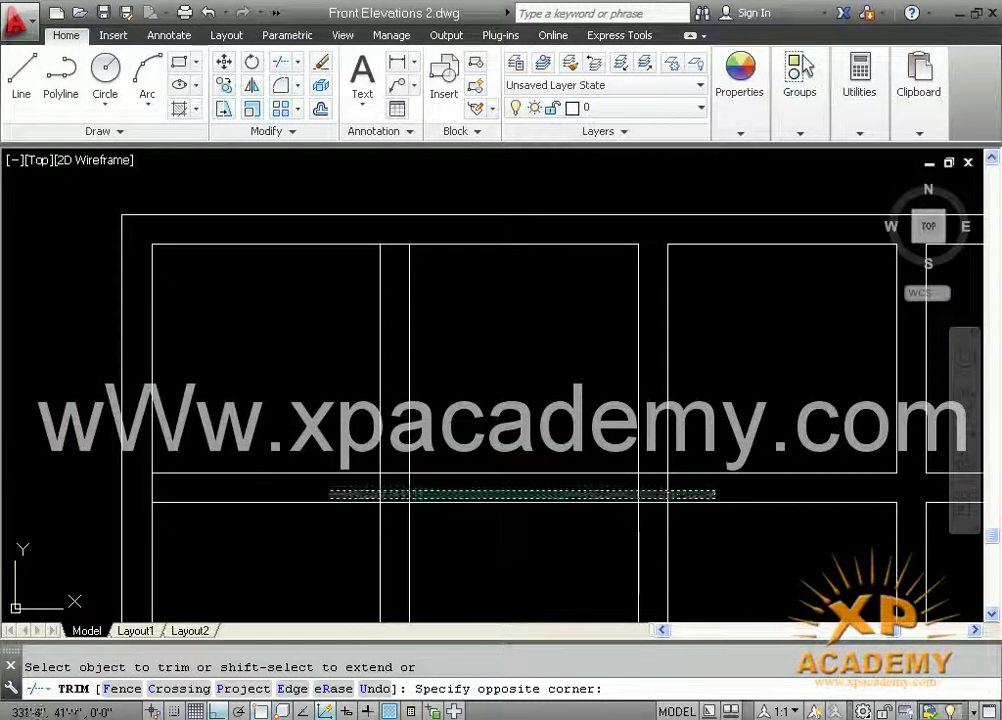
left_click(333, 495)
left_click(382, 487)
left_click(408, 488)
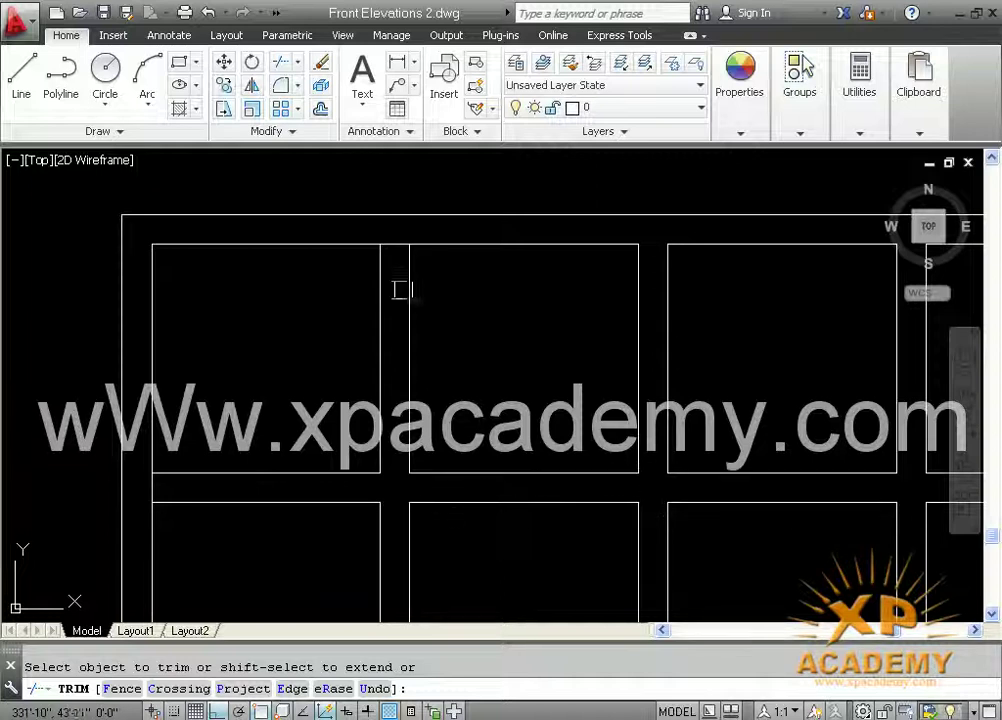
left_click(396, 243)
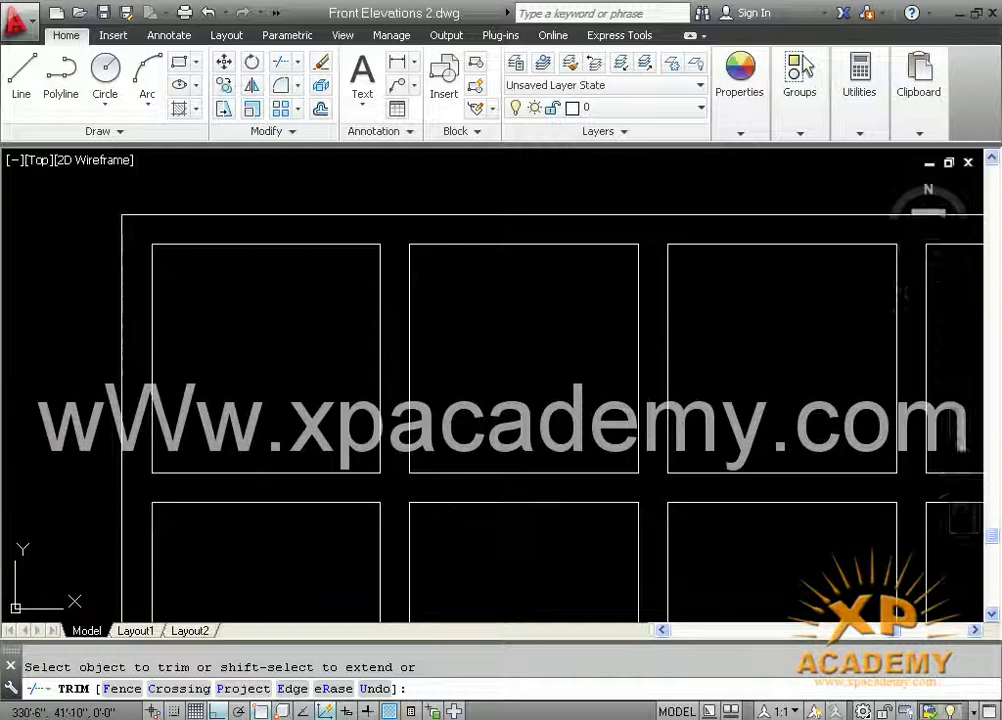
scroll(347, 526, "down", 2)
key("Escape")
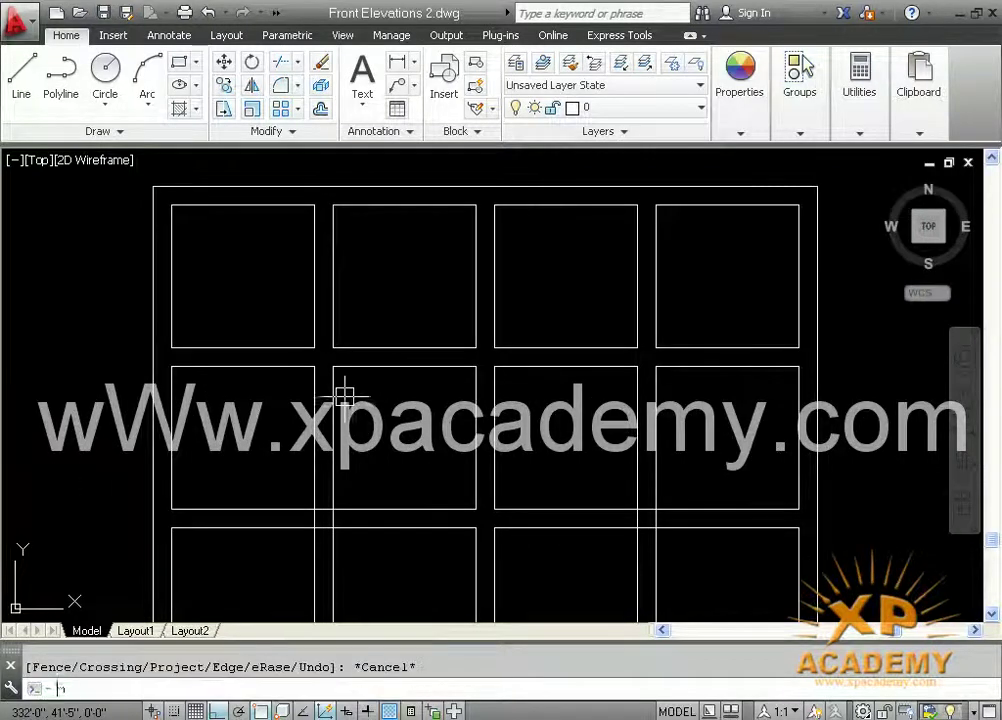
key("Return")
left_click(716, 318)
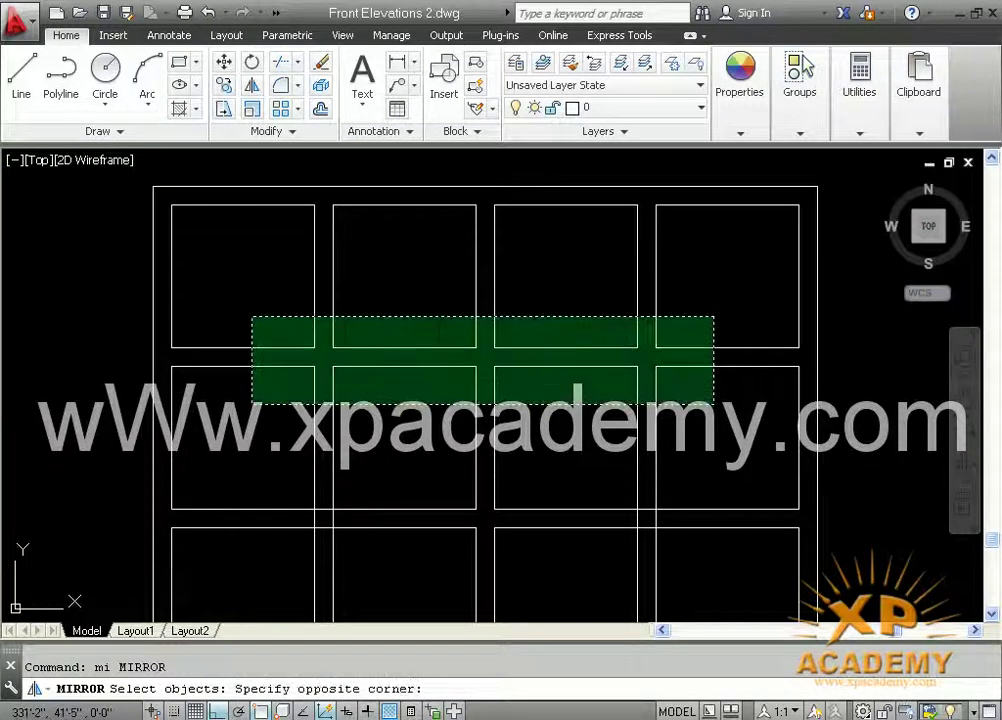
left_click(255, 403)
scroll(259, 403, "down", 3)
scroll(296, 389, "up", 4)
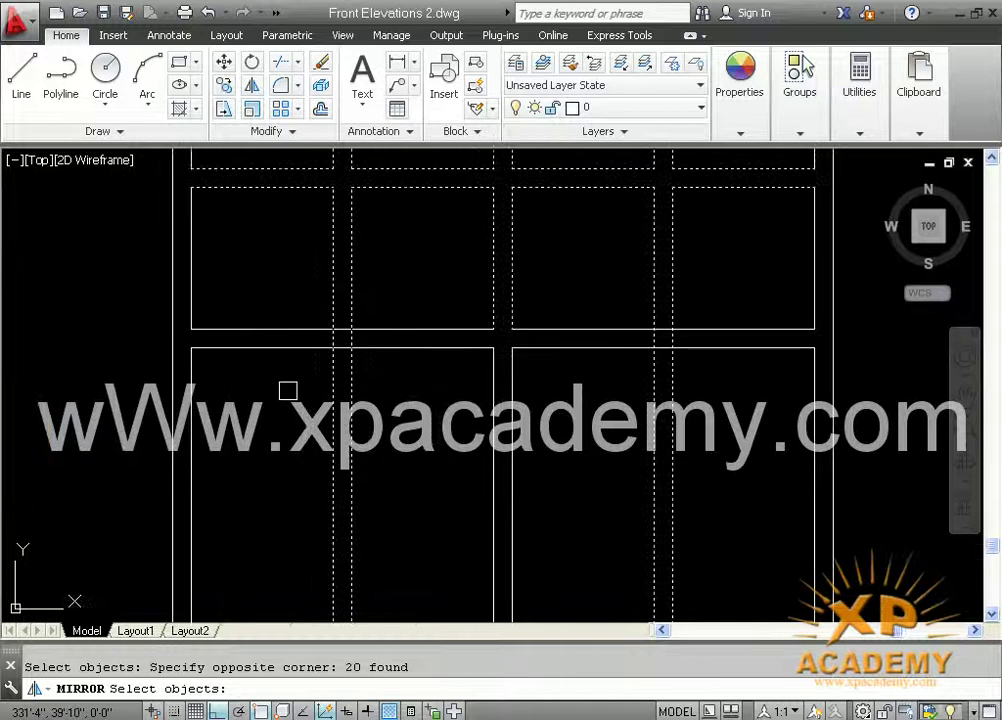
key("Escape")
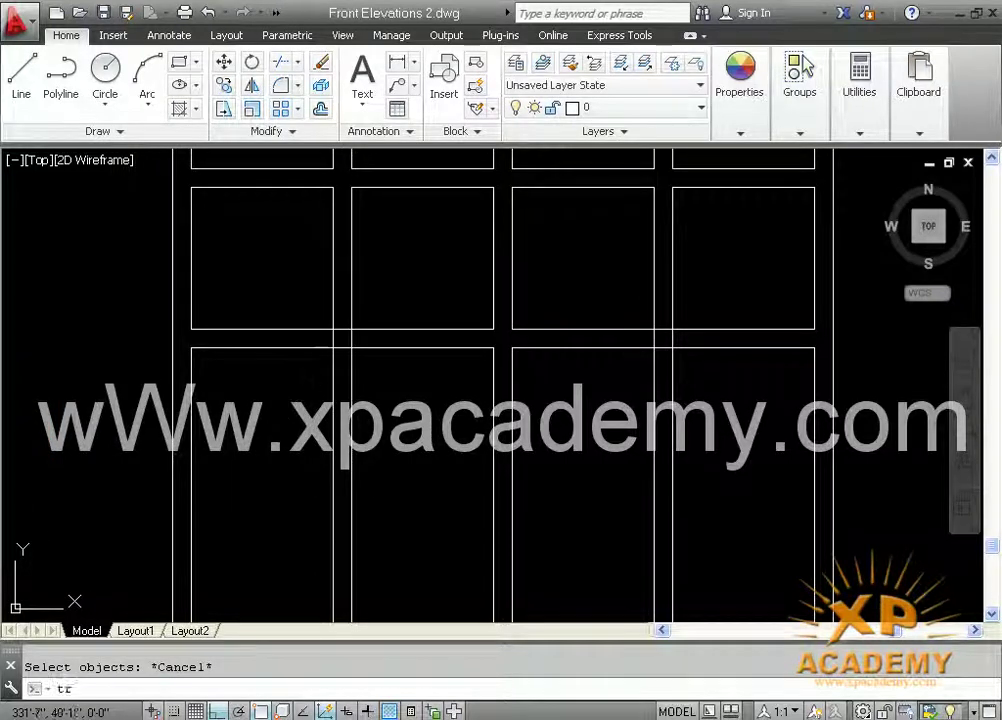
Trim the left vertical glazing bar's crossing with the central horizontal bar and erase its two leftover lines below.
key("Return")
key("Return")
scroll(309, 339, "up", 4)
left_click(309, 340)
left_click(535, 347)
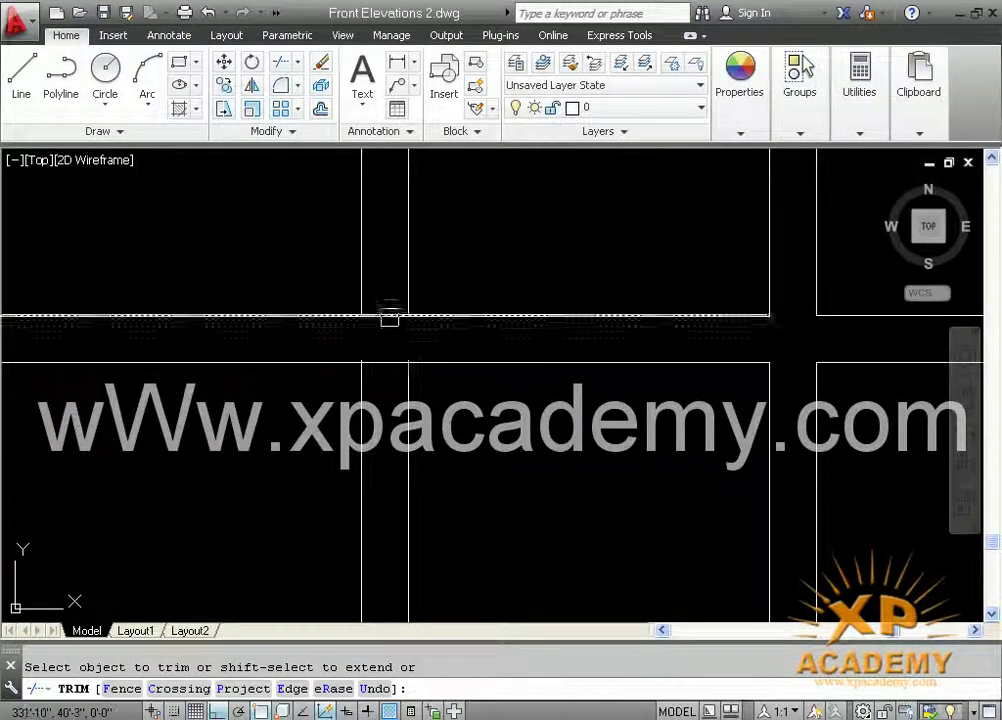
left_click(389, 318)
key("Escape")
left_click(443, 408)
left_click(331, 429)
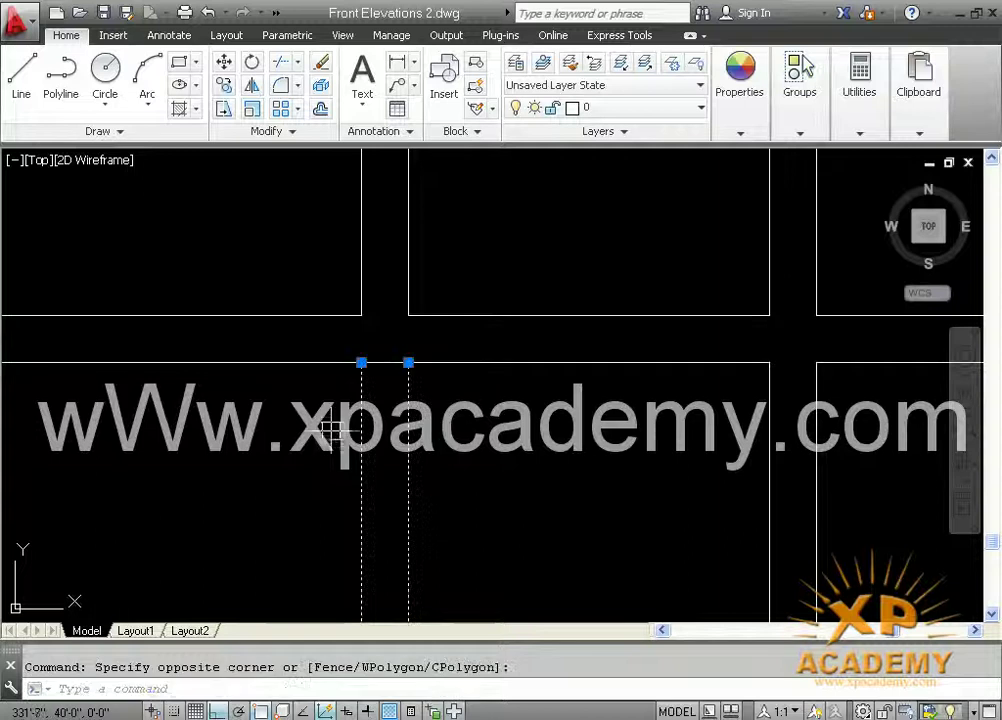
key("Delete")
scroll(403, 421, "down", 4)
middle_click_drag(732, 452, 603, 443)
left_click(619, 447)
left_click(537, 466)
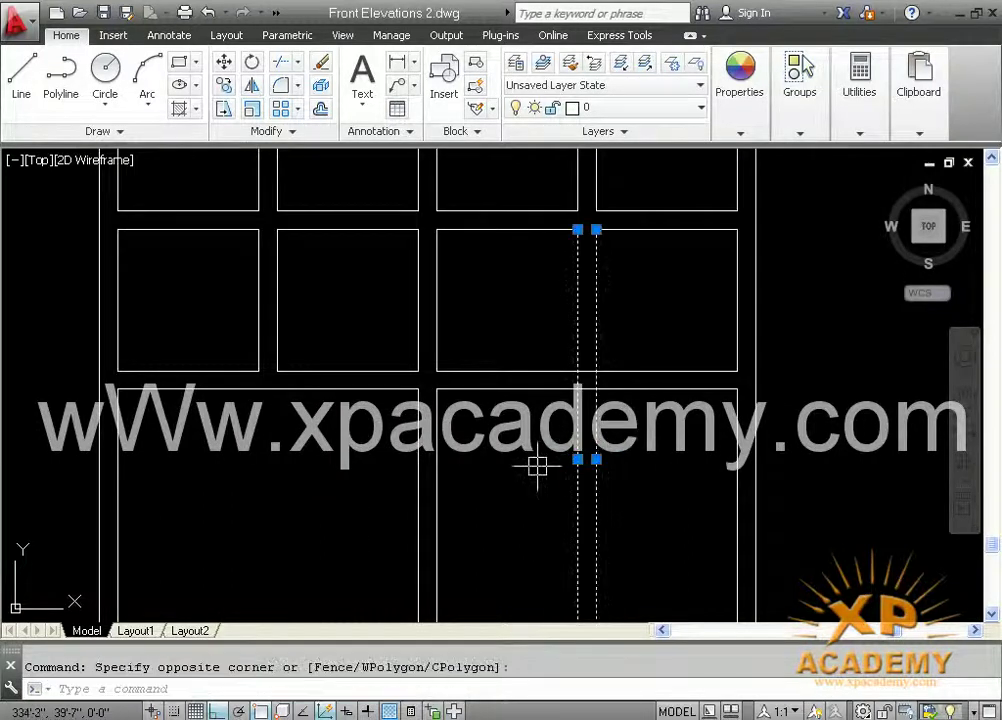
key("Escape")
type("ts o")
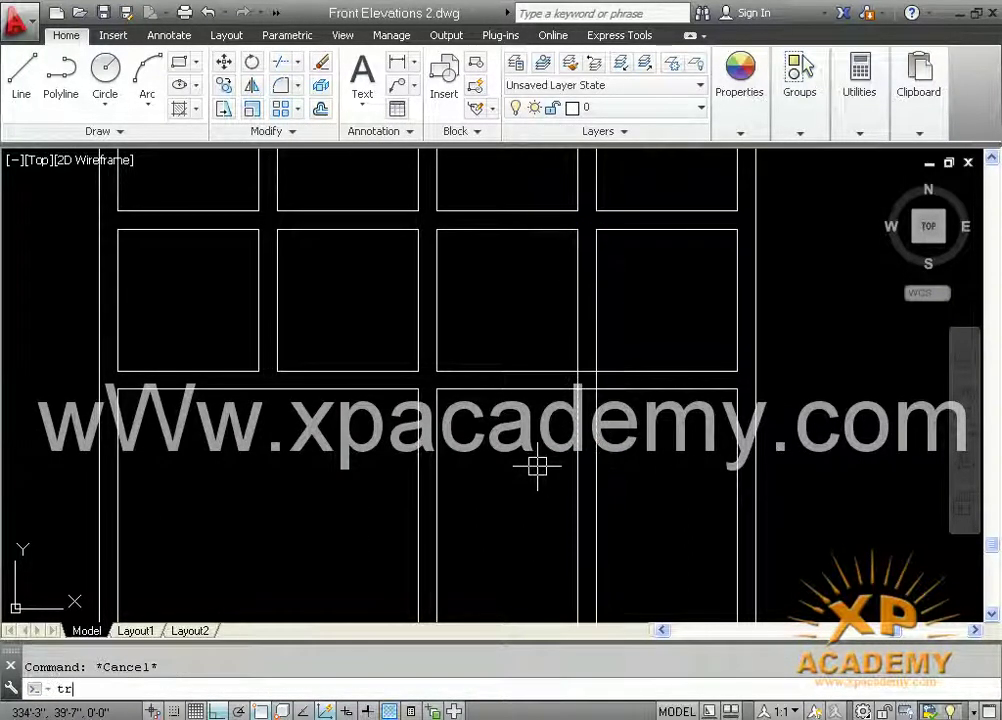
type("r")
key("Return")
left_click(656, 428)
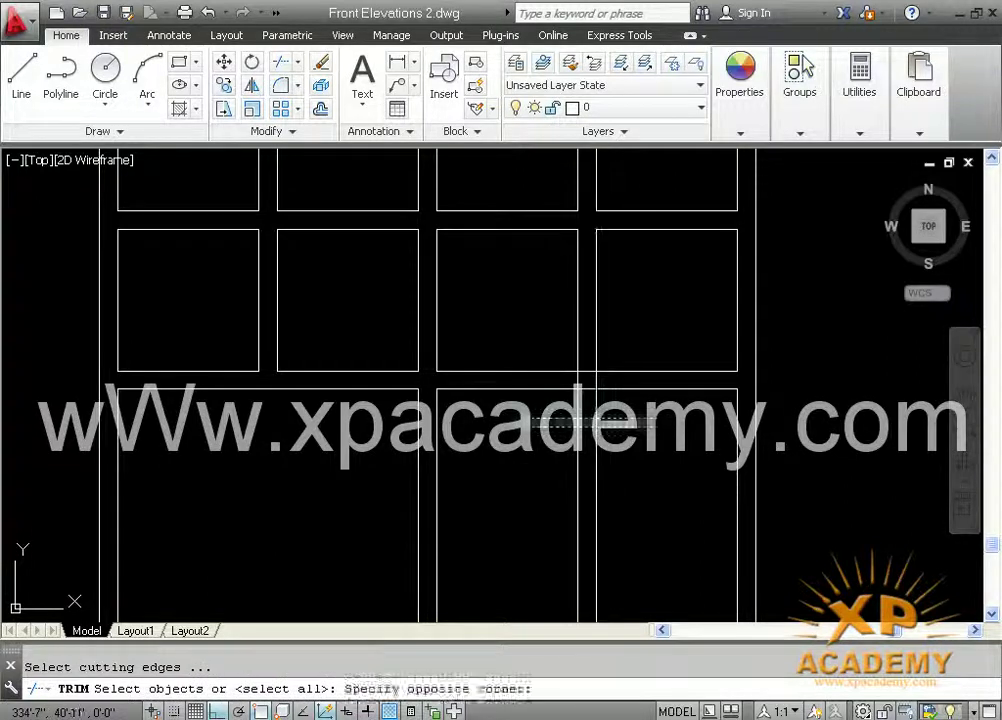
left_click(532, 424)
scroll(590, 370, "up", 4)
key("Return")
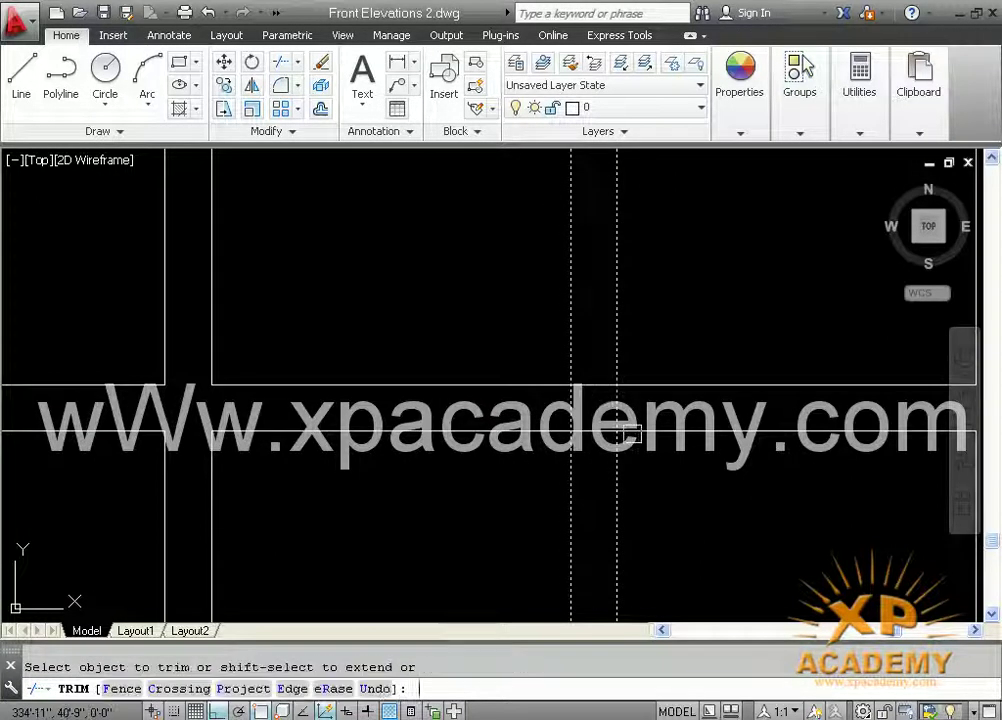
key("Escape")
Trim the right vertical glazing bar's lines so they end at the upper edge of the central horizontal bar.
type("tr")
key("Return")
key("Return")
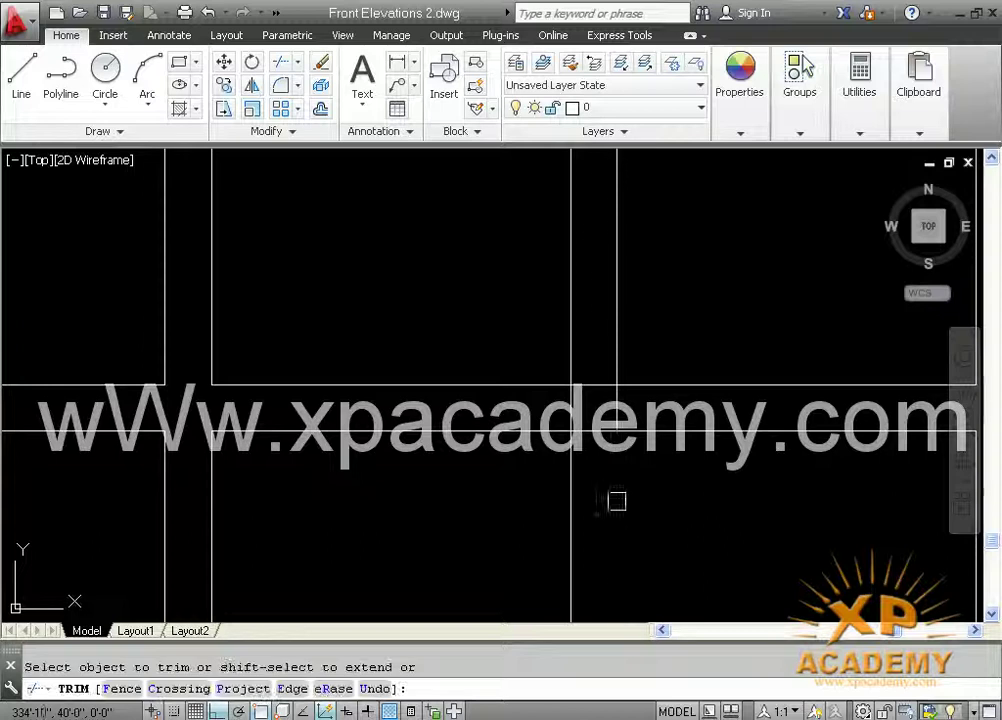
left_click(567, 419)
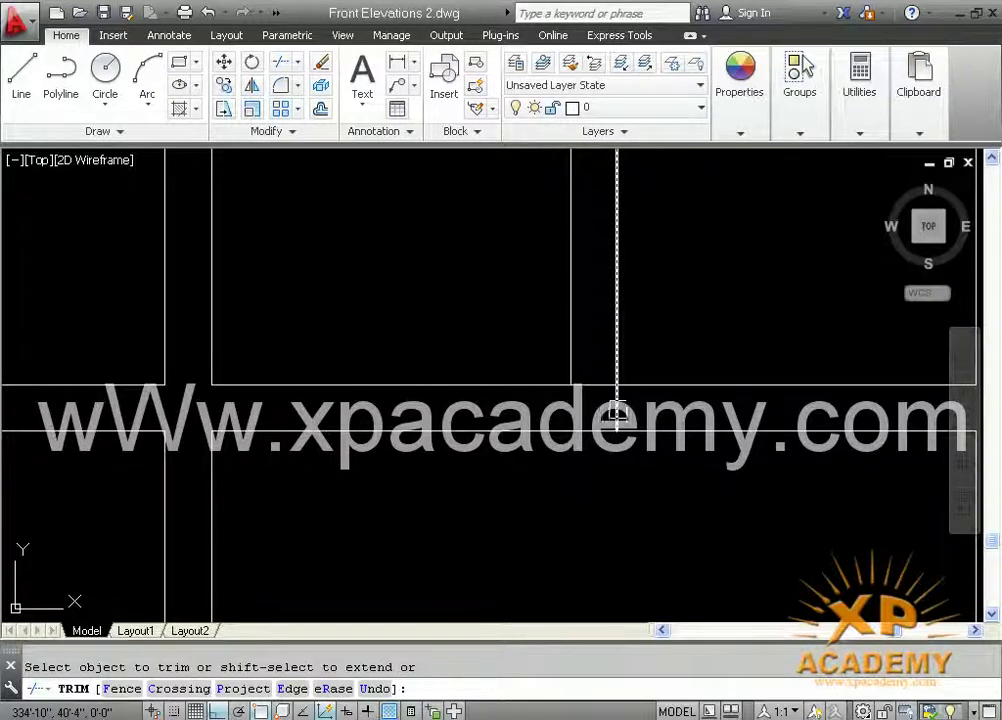
left_click(615, 416)
scroll(590, 391, "down", 5)
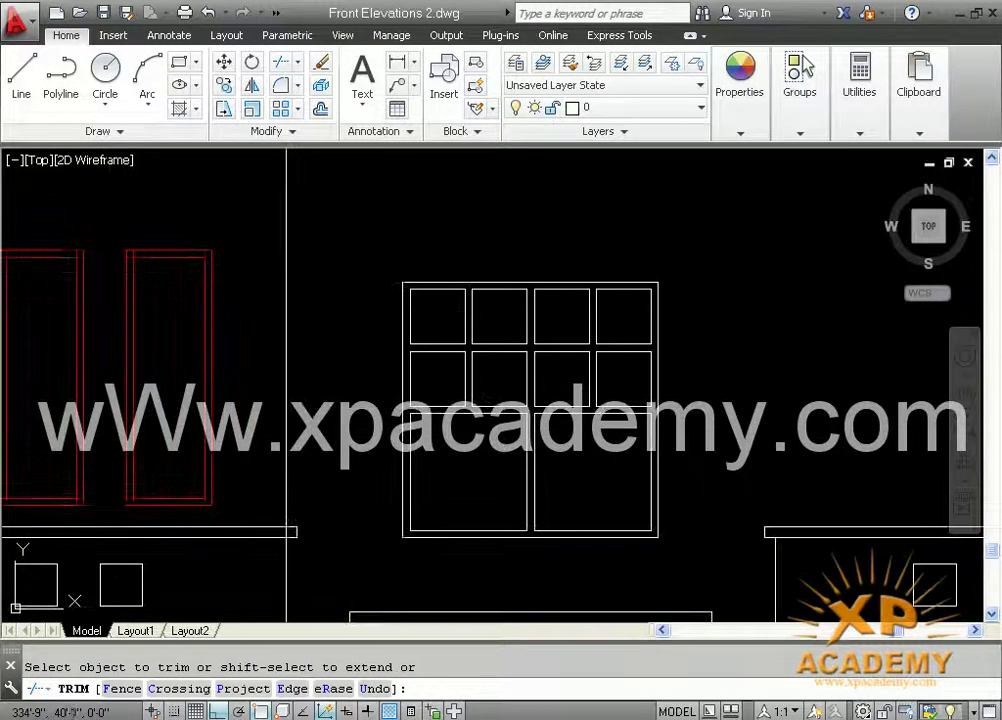
key("Escape")
Mirror the upper glazing bars about the window's horizontal centre line into its lower half, keeping the originals, and save the drawing.
type("mi")
key("Return")
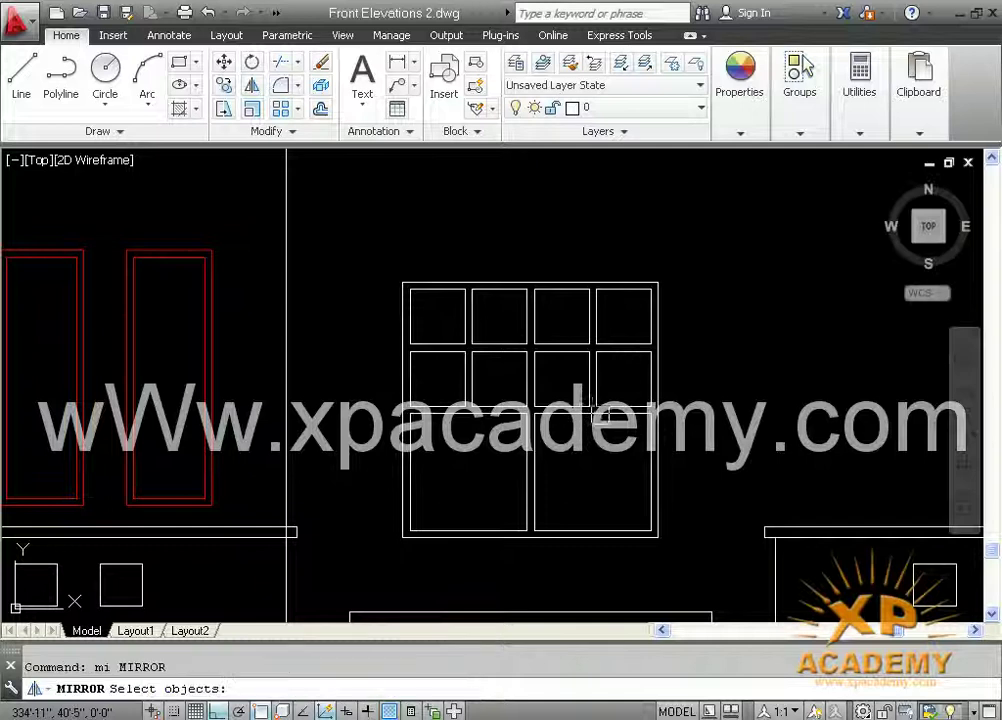
left_click(455, 375)
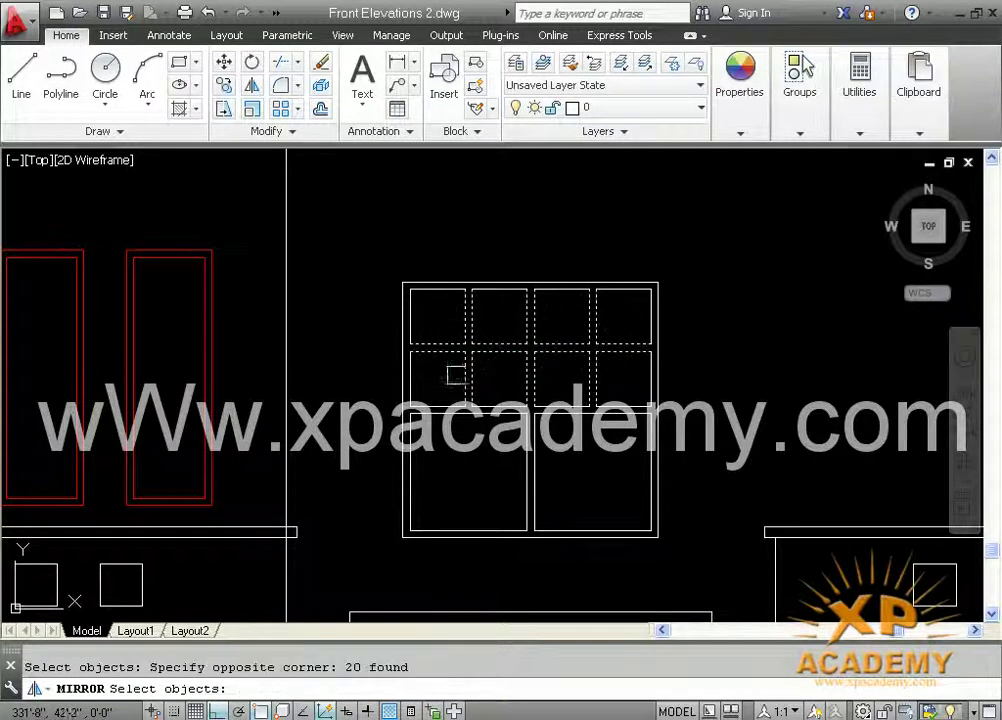
key("Return")
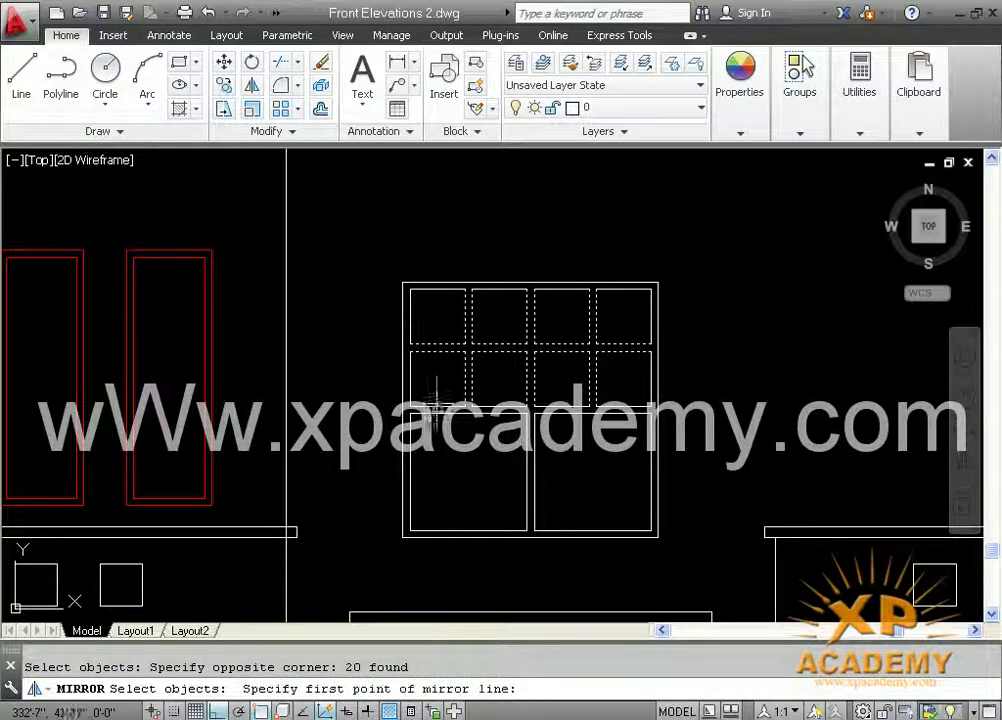
left_click(402, 410)
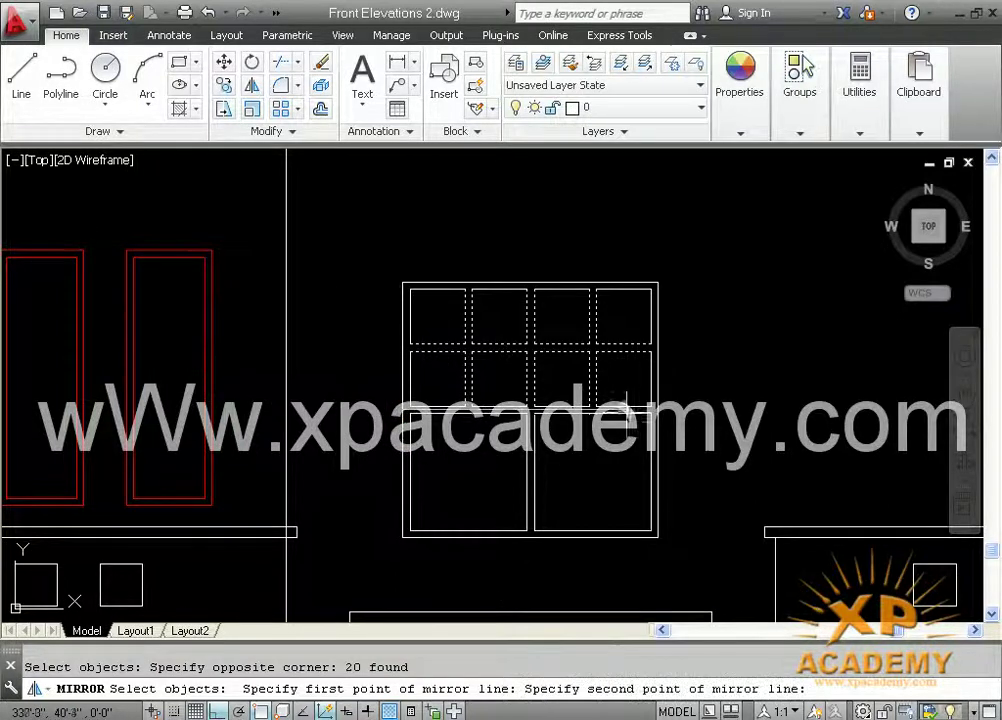
left_click(688, 410)
key("Return")
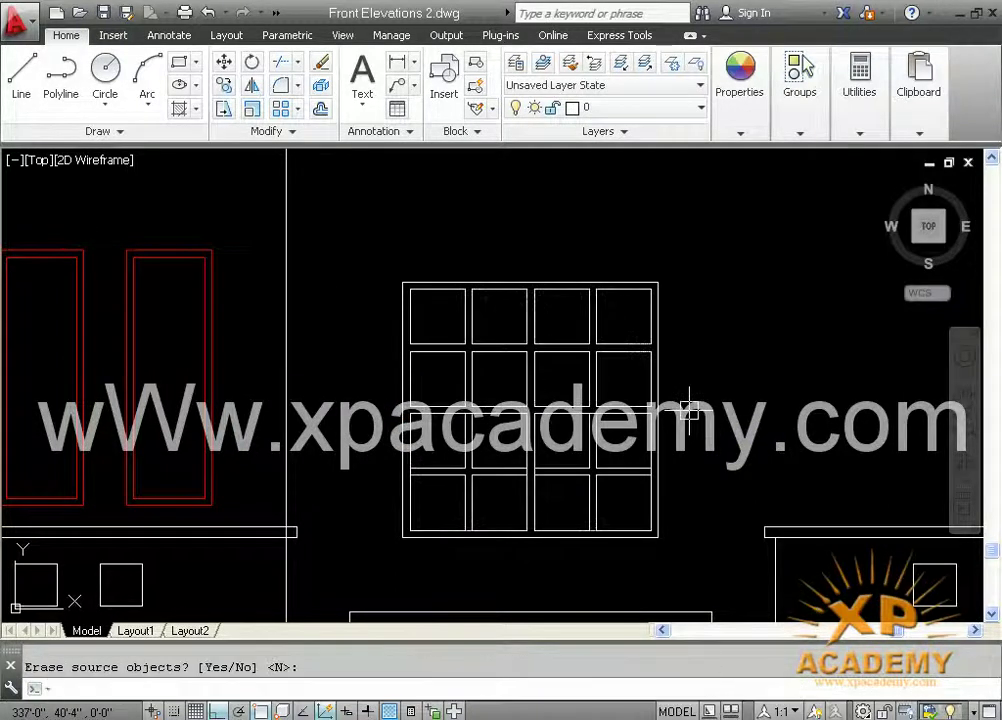
key("ctrl+s")
Trim the central horizontal bar's lower edge across the outer vertical bars, open the bottom inner frame edge at their ends, and save.
scroll(435, 425, "up", 2)
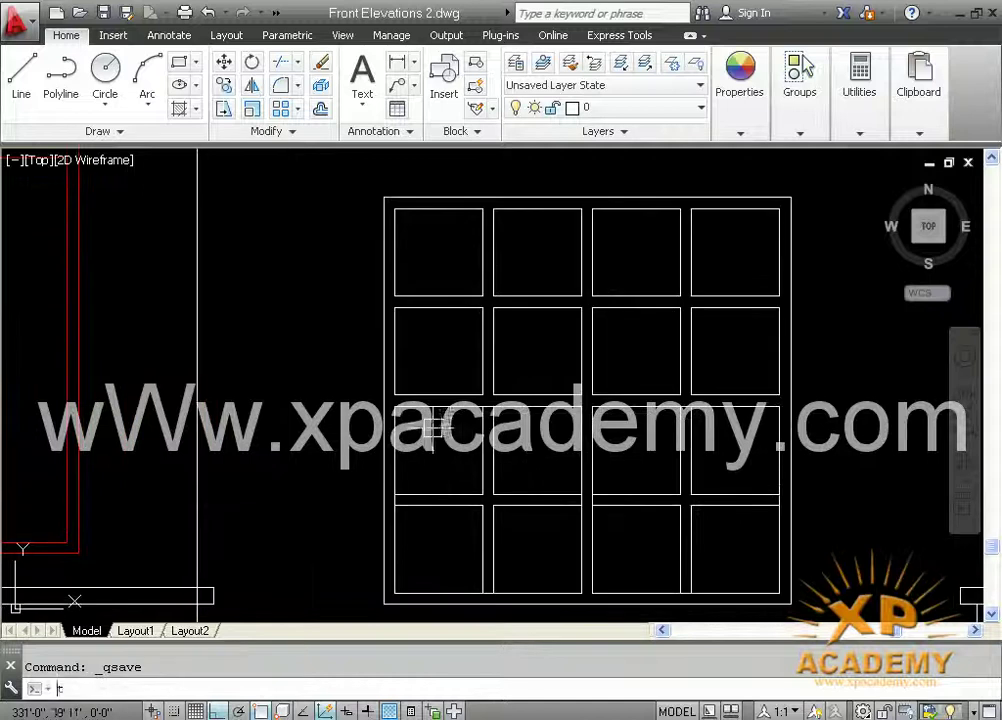
type("tr")
key("Return")
scroll(433, 425, "up", 2)
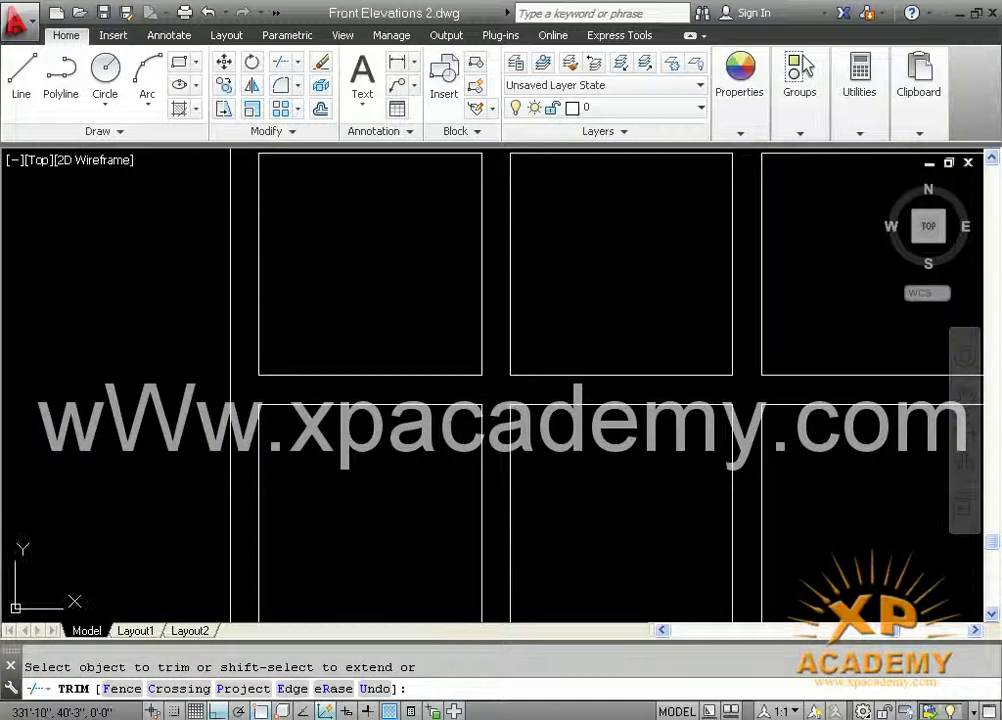
scroll(727, 410, "down", 3)
scroll(675, 405, "up", 6)
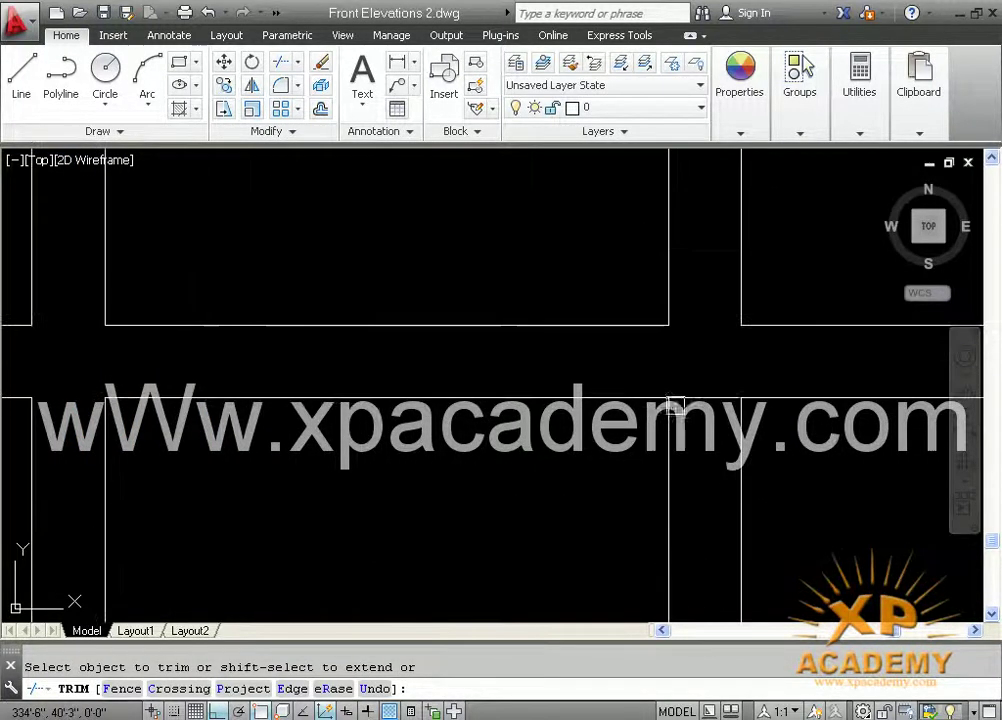
scroll(685, 400, "down", 6)
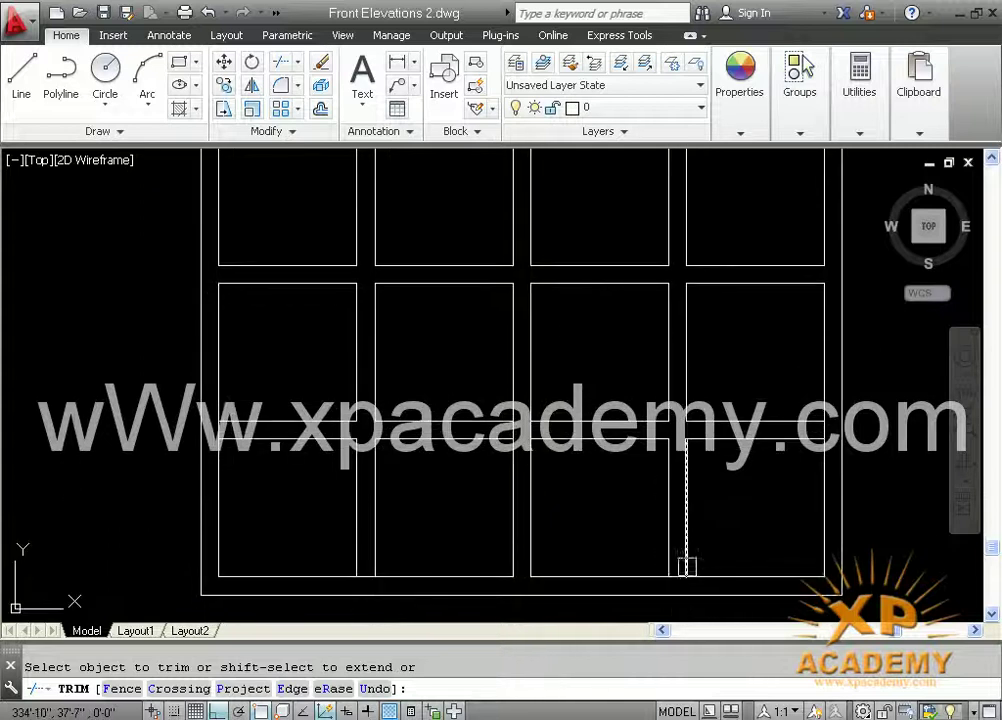
scroll(686, 566, "up", 3)
scroll(605, 592, "up", 4)
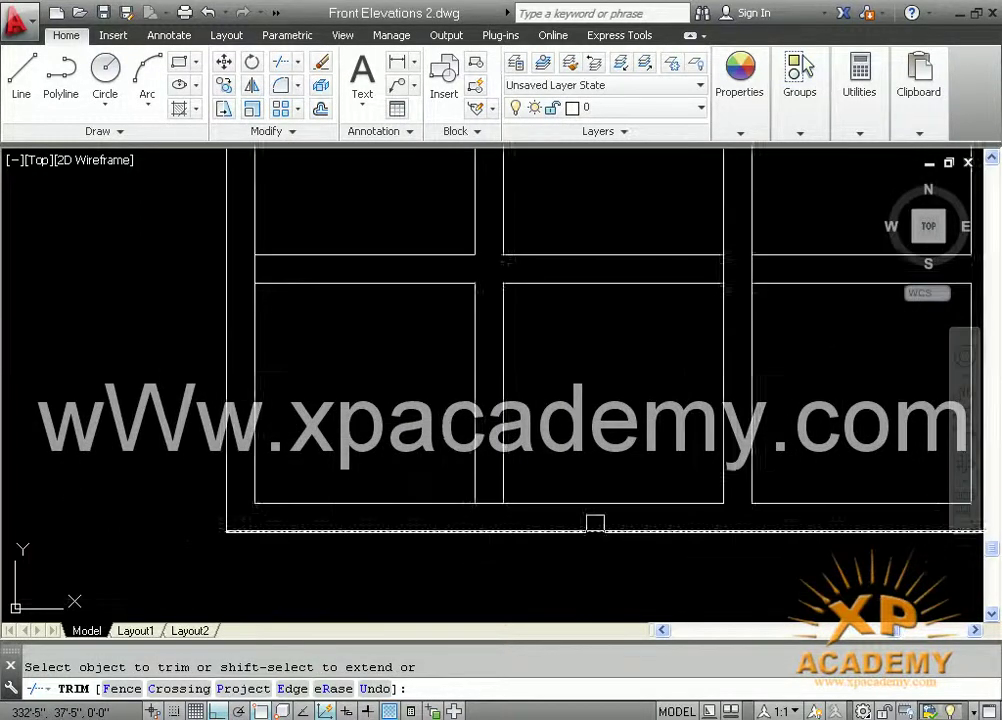
scroll(471, 489, "down", 3)
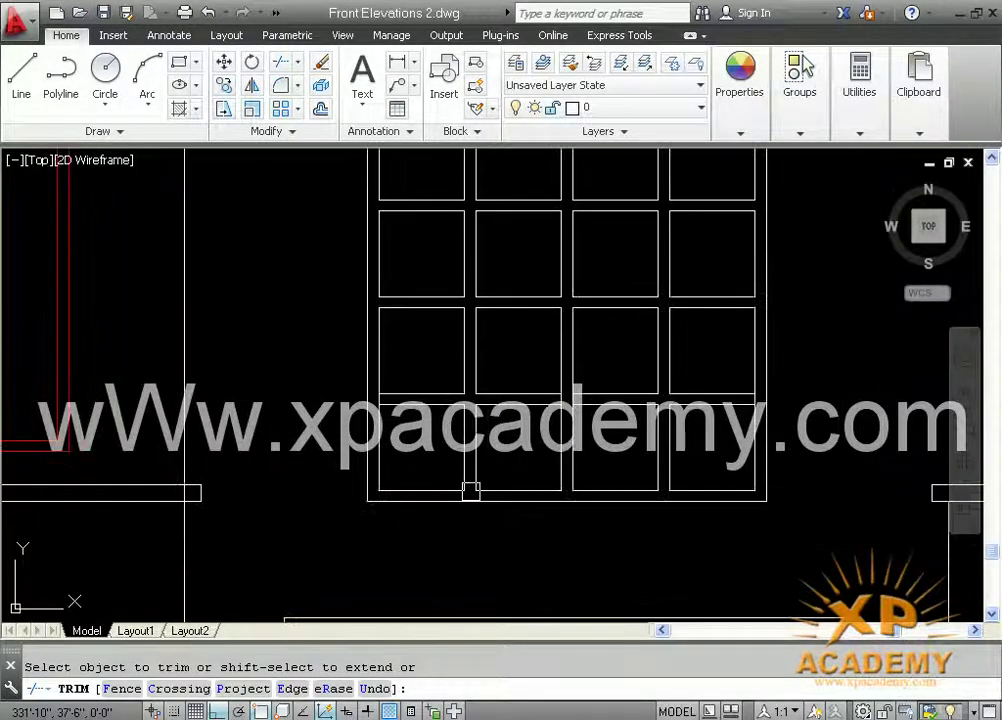
key("ctrl+s")
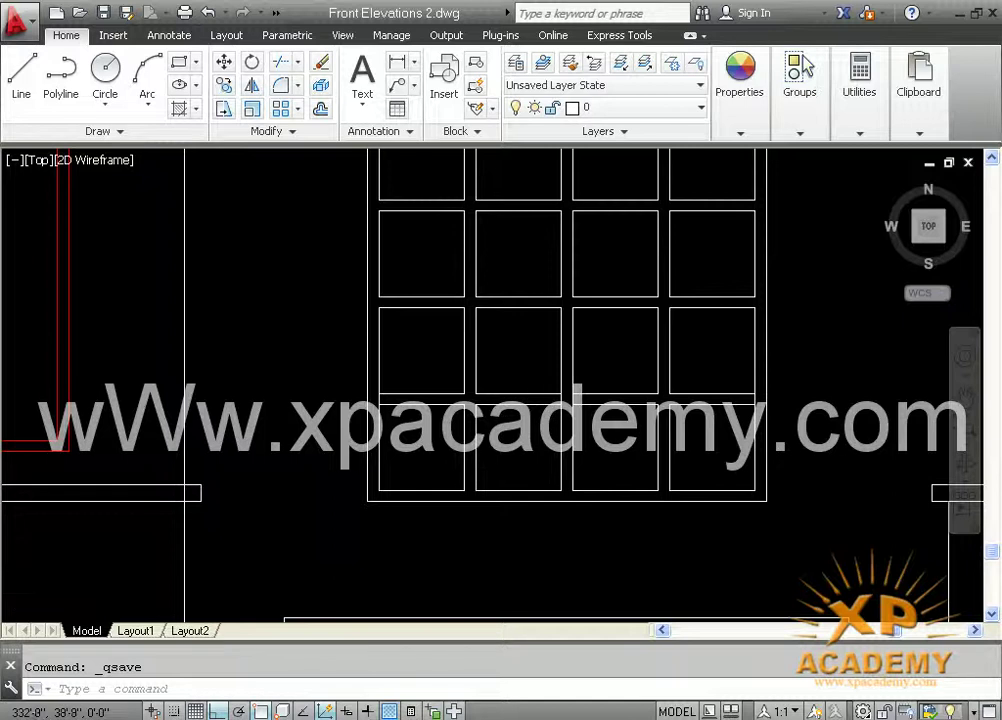
Examine the canopy outline in front of window W1 at the balcony on the upper floor plan.
scroll(512, 460, "down", 3)
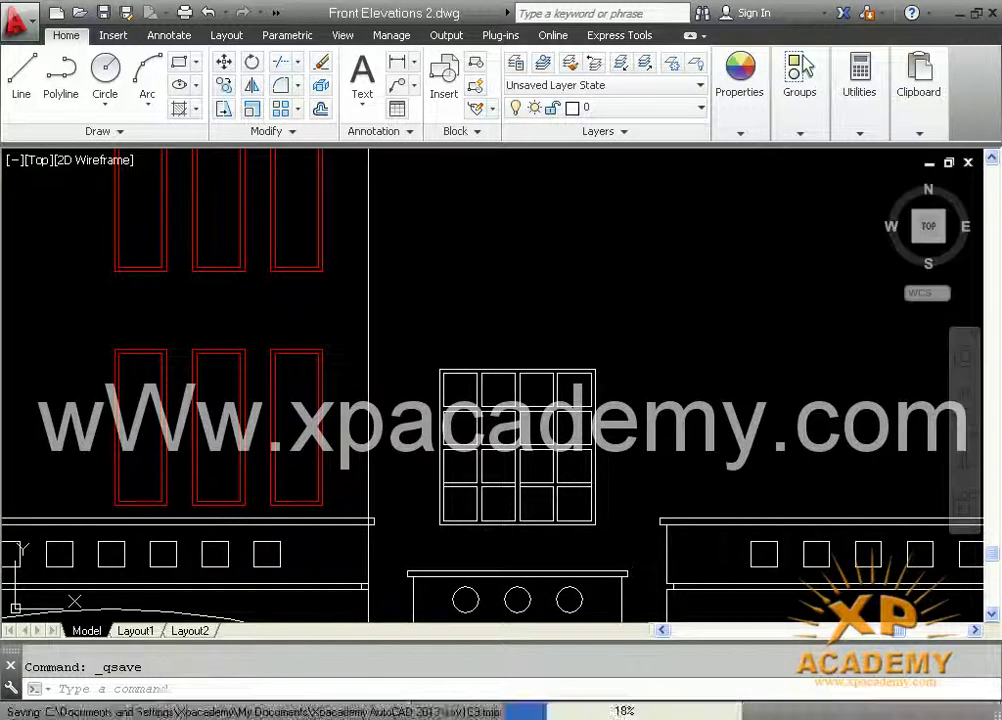
middle_click_drag(512, 465, 504, 445)
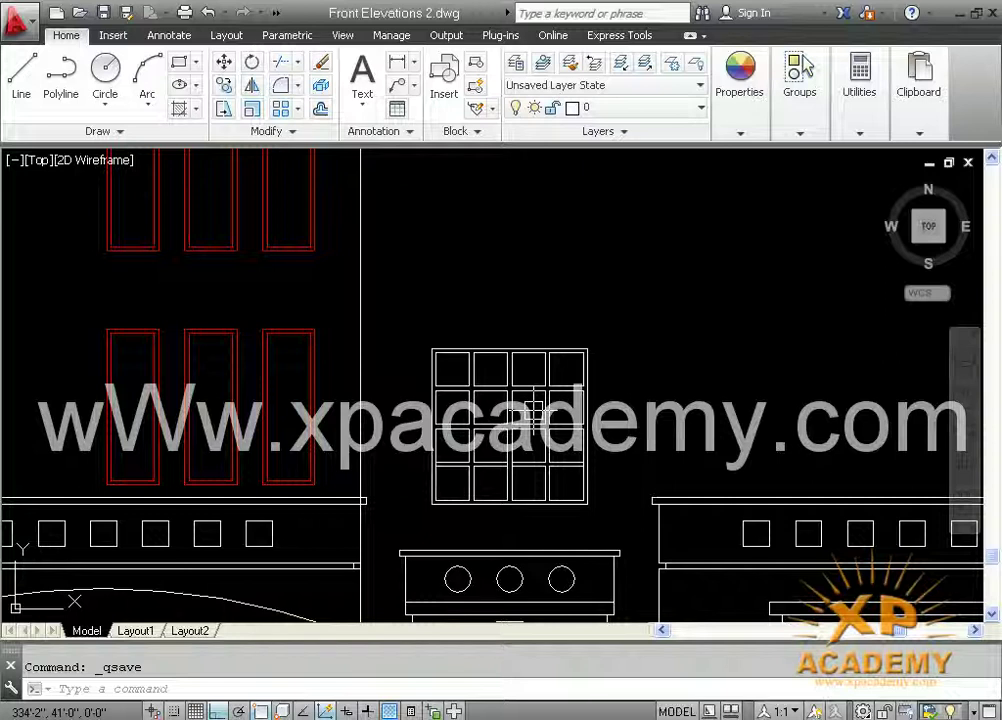
scroll(604, 342, "down", 8)
middle_click_drag(608, 342, 588, 516)
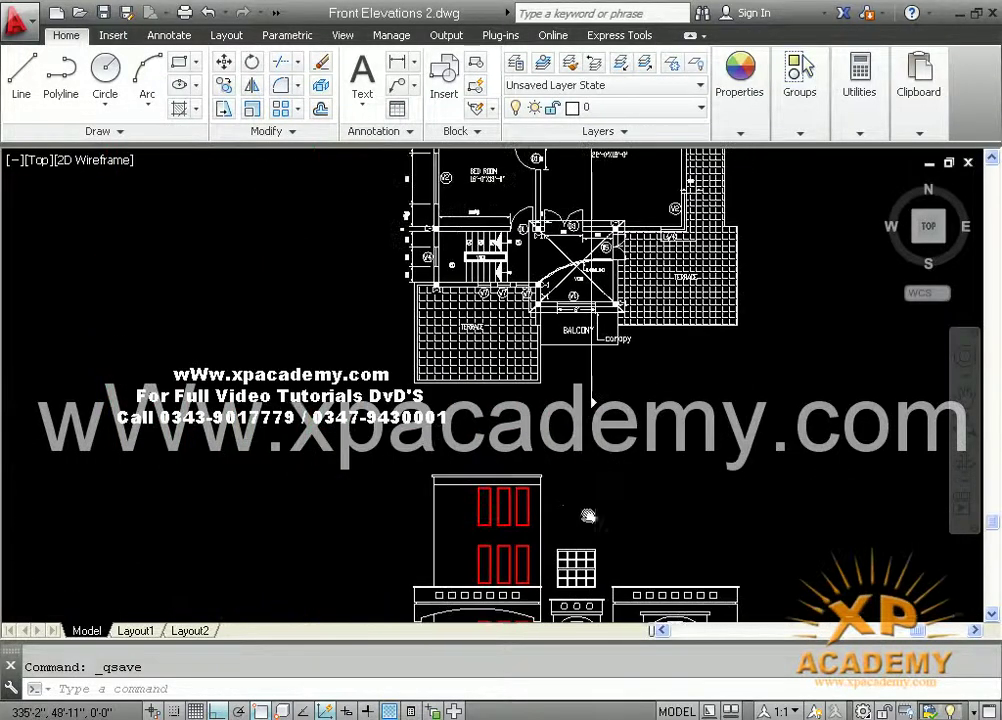
scroll(597, 468, "up", 4)
scroll(505, 387, "up", 2)
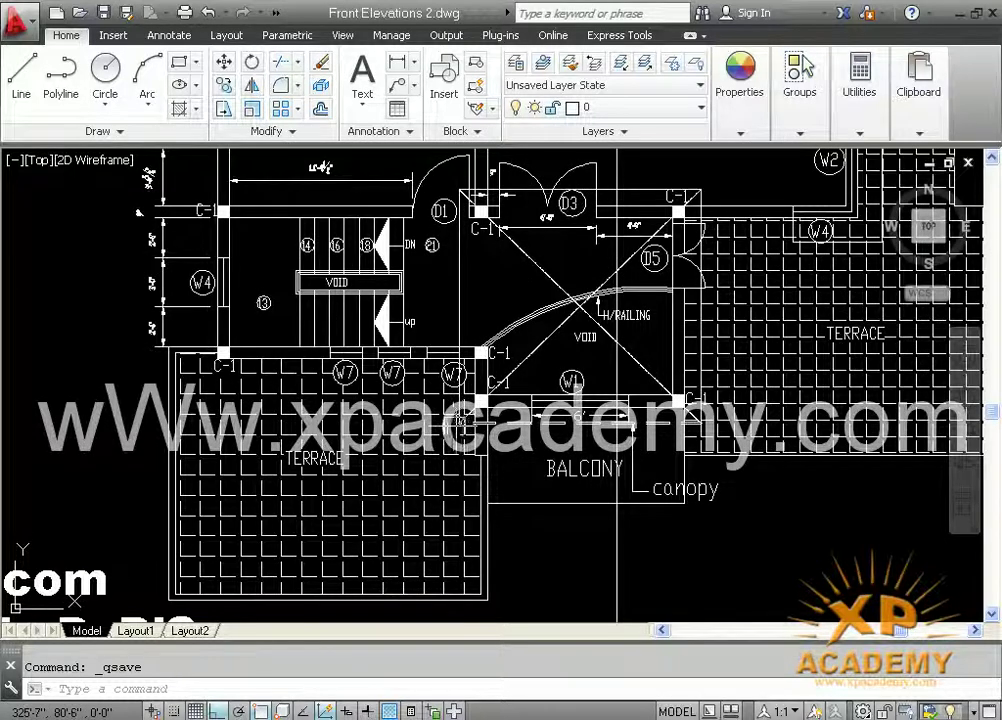
scroll(686, 420, "up", 6)
left_click(755, 430)
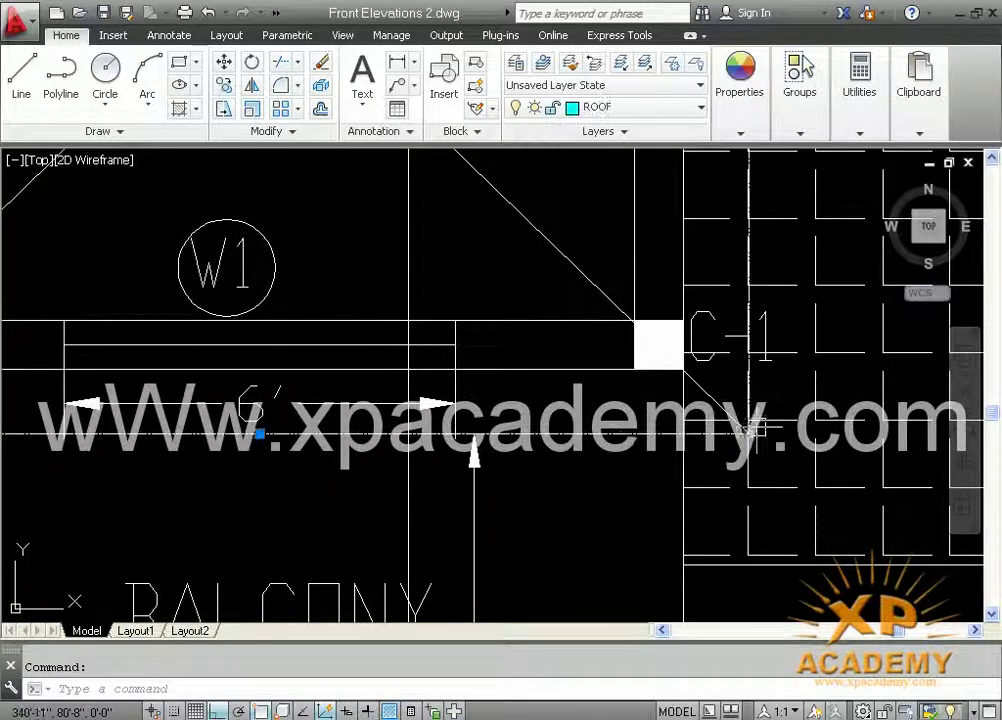
scroll(707, 458, "down", 2)
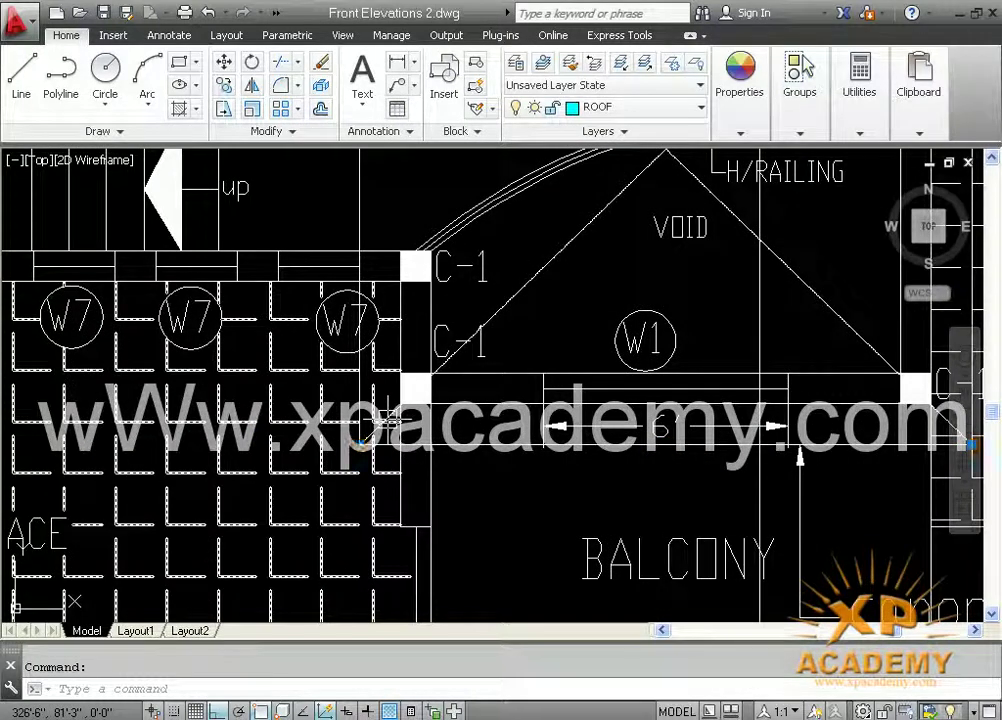
key("Escape")
Draw vertical construction lines through the canopy's two outer front corners on the plan, projecting its width onto the front elevation.
type("xl")
key("Return")
type("v")
key("Return")
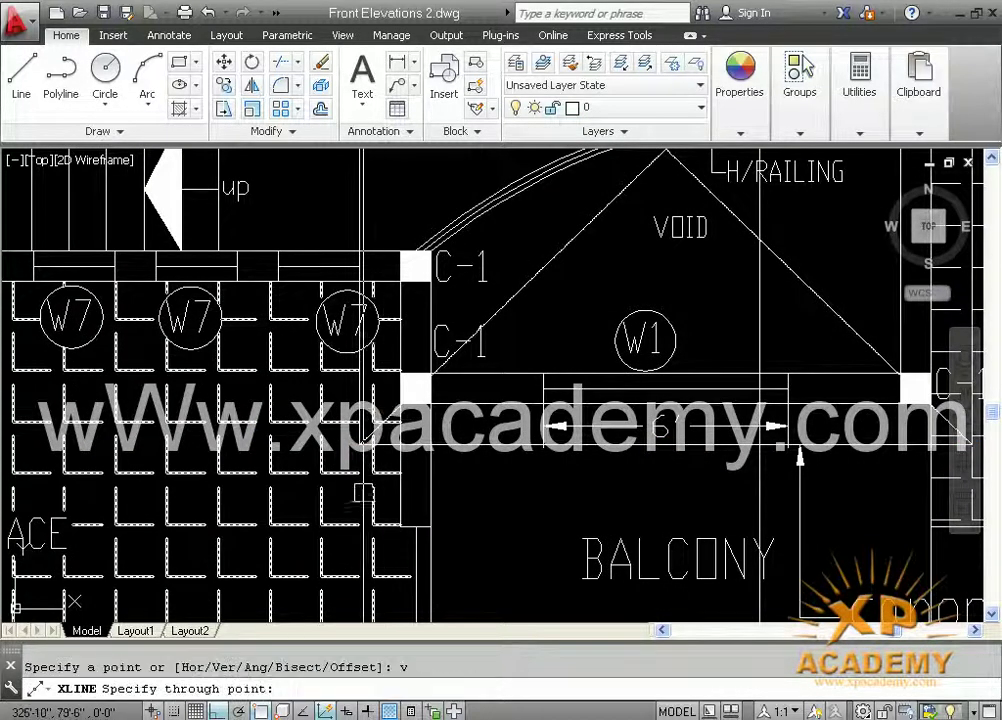
left_click(360, 445)
middle_click_drag(532, 463, 222, 453)
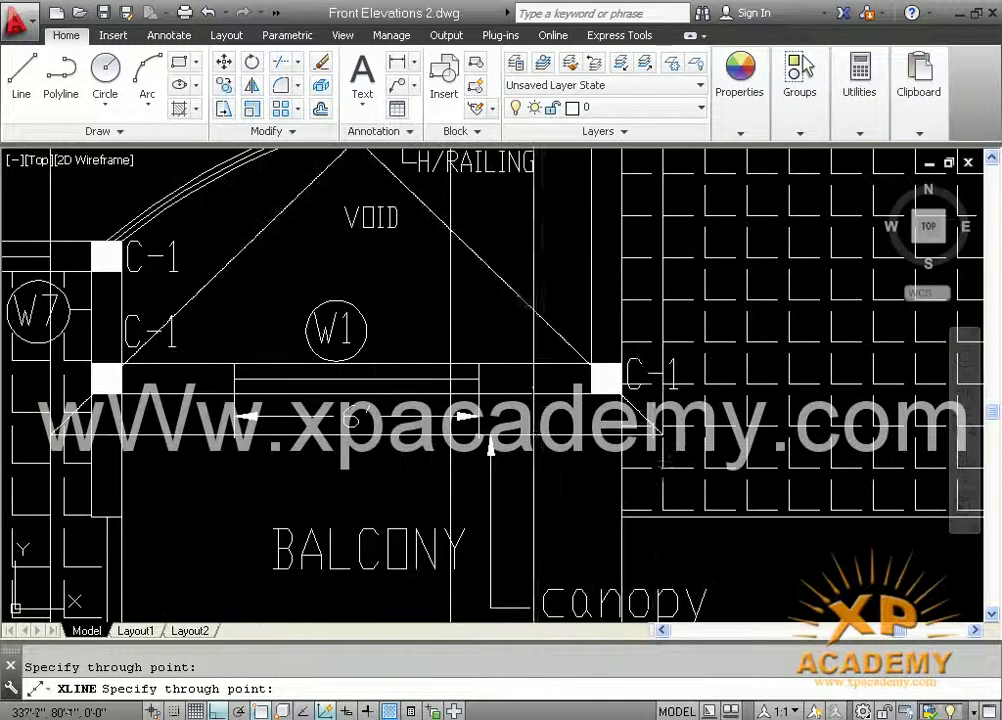
scroll(662, 445, "up", 2)
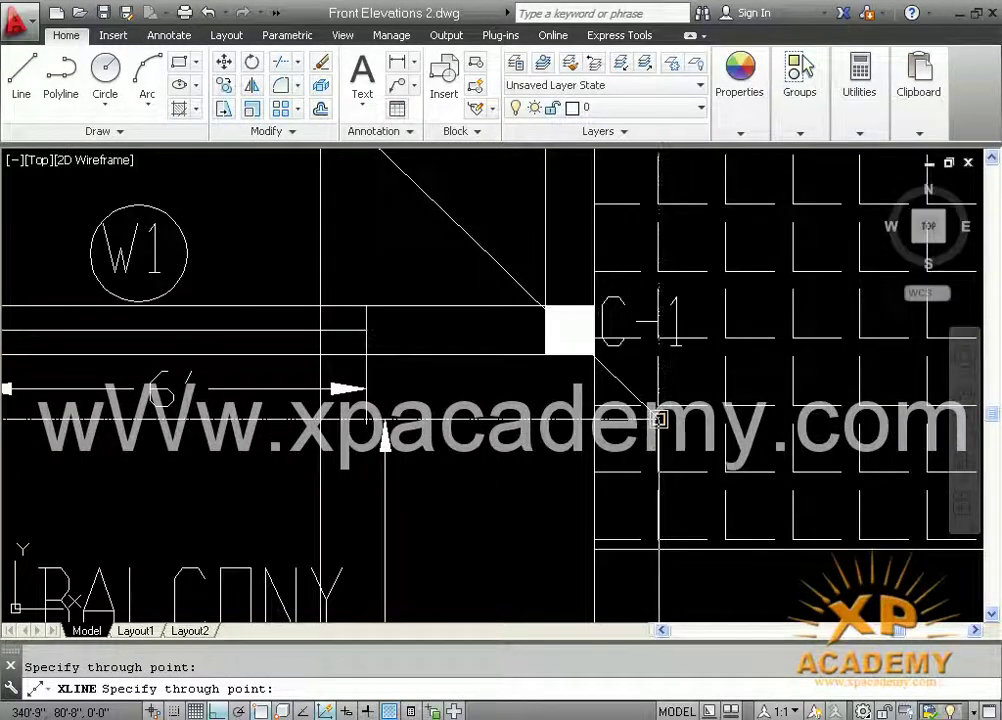
left_click(658, 419)
scroll(595, 467, "down", 8)
middle_click_drag(576, 536, 582, 242)
middle_click_drag(569, 397, 570, 180)
key("Escape")
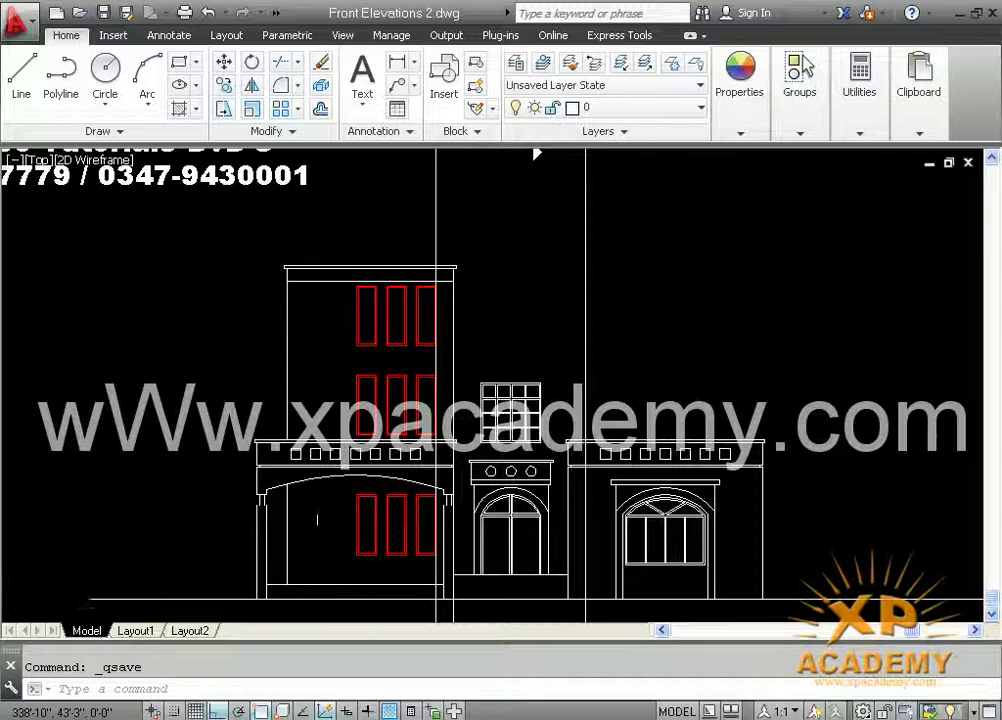
scroll(419, 368, "up", 4)
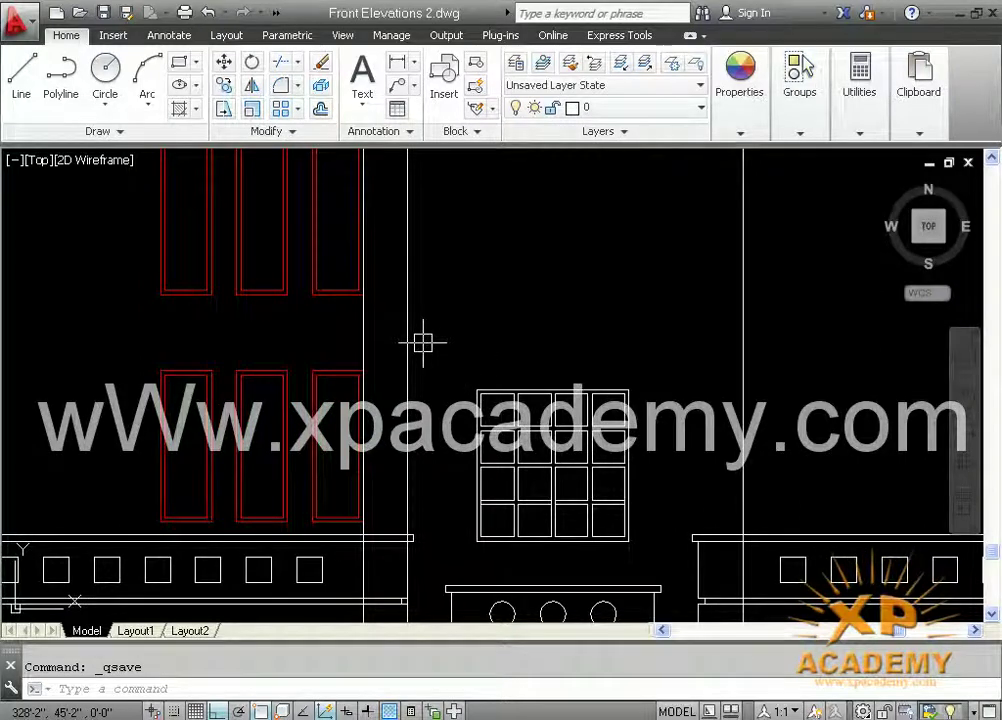
Try offsetting the window's top frame edge upward with a 6' distance, and erase the copy.
mouse_move(494, 419)
middle_mouse_down()
mouse_move(496, 457)
mouse_move(488, 437)
middle_mouse_up()
middle_click_drag(554, 406, 556, 420)
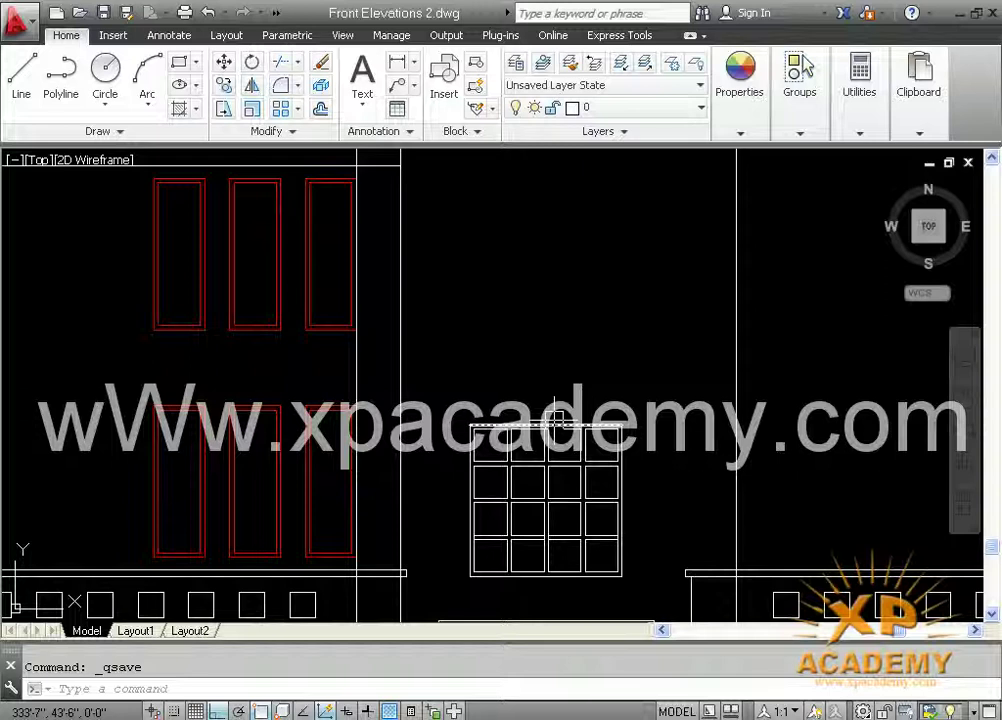
key("Return")
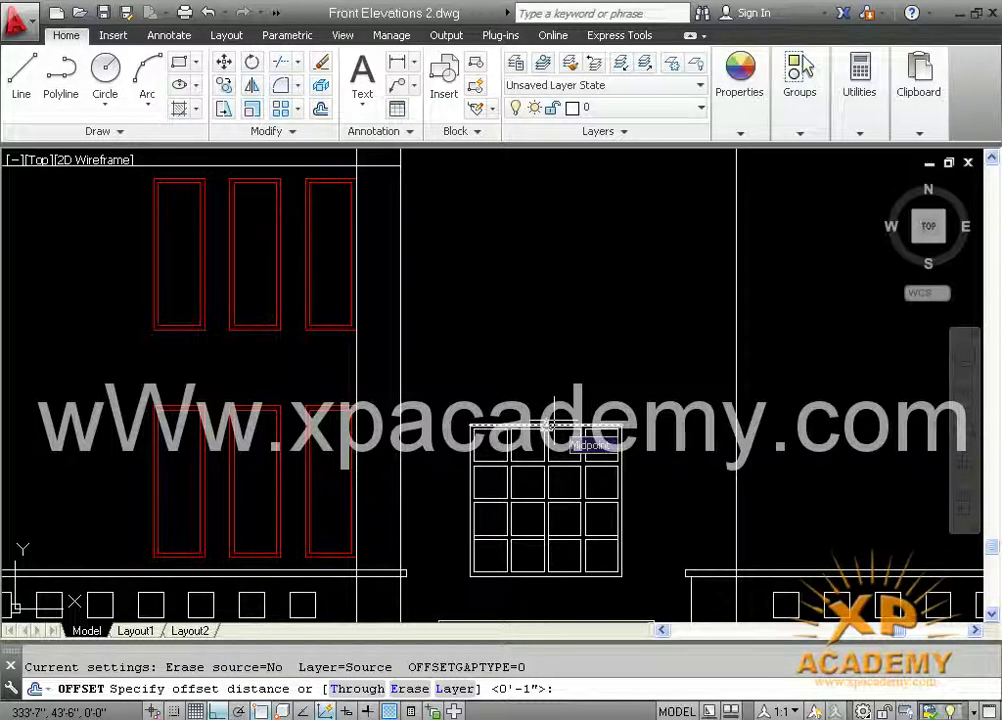
type("6'")
key("Return")
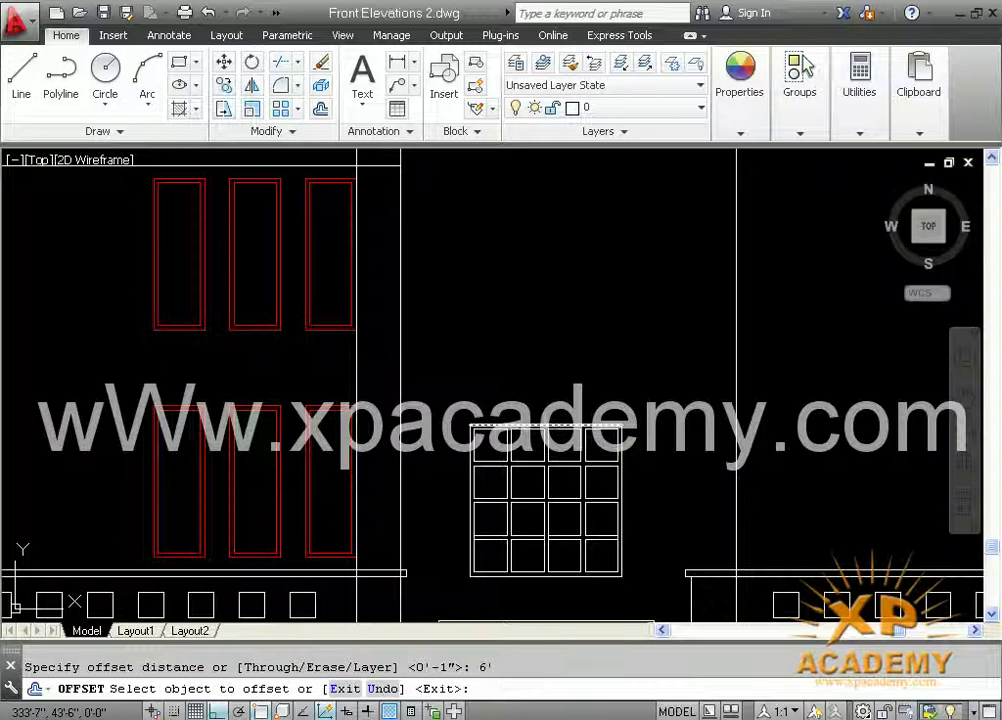
scroll(550, 418, "up", 2)
left_click(550, 430)
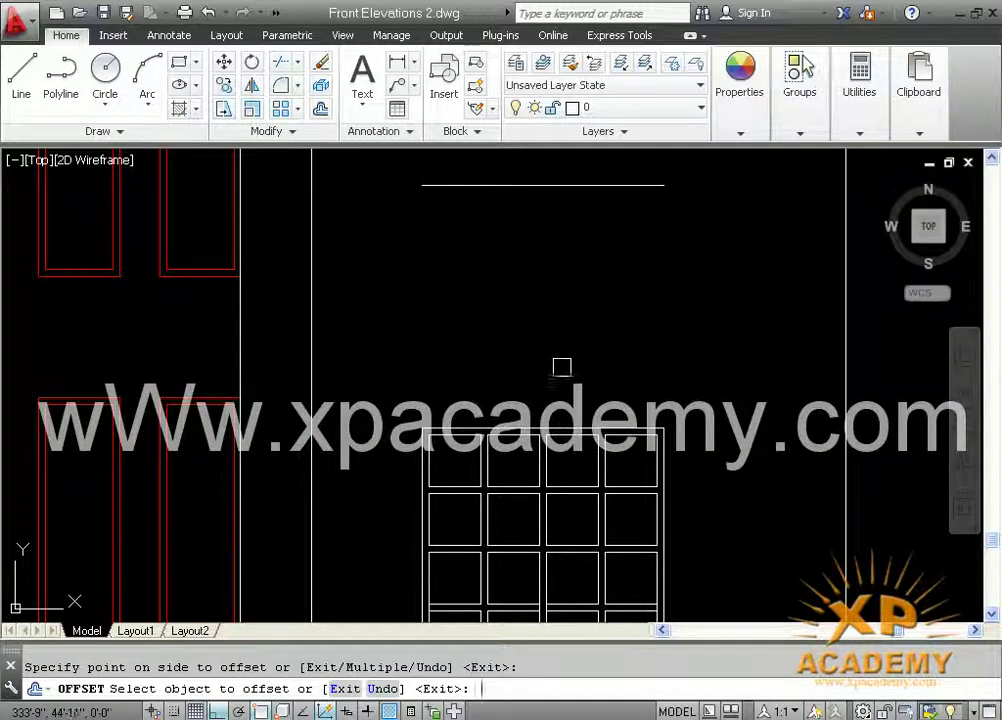
key("Escape")
left_click(545, 177)
left_click(543, 190)
key("Delete")
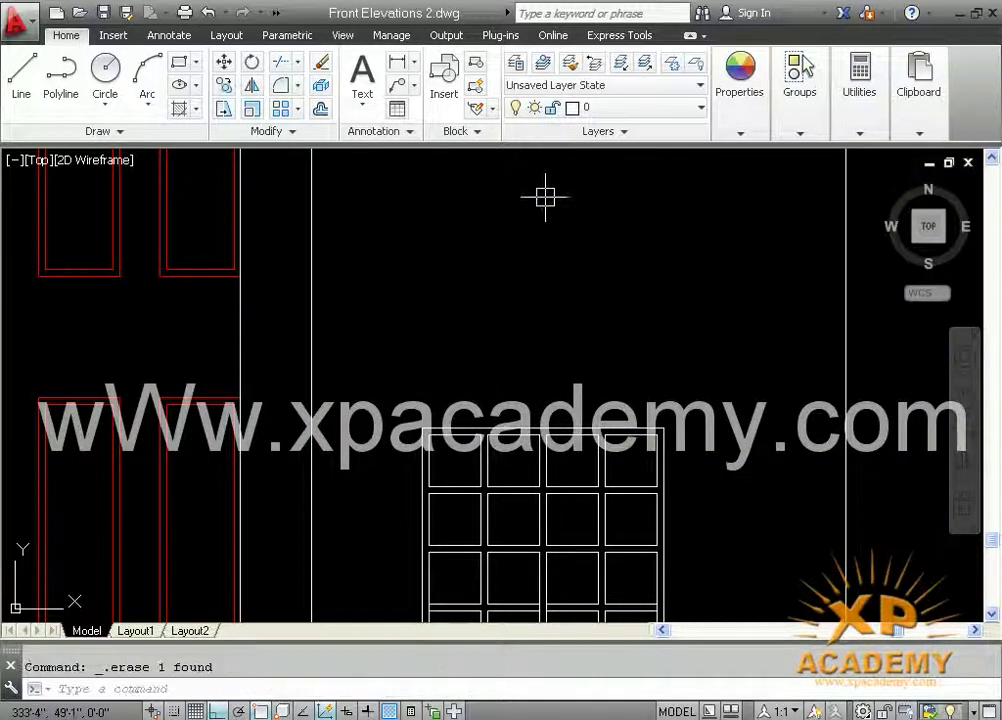
Offset the upper window's top frame edge 12 inches upward.
scroll(548, 398, "up", 3)
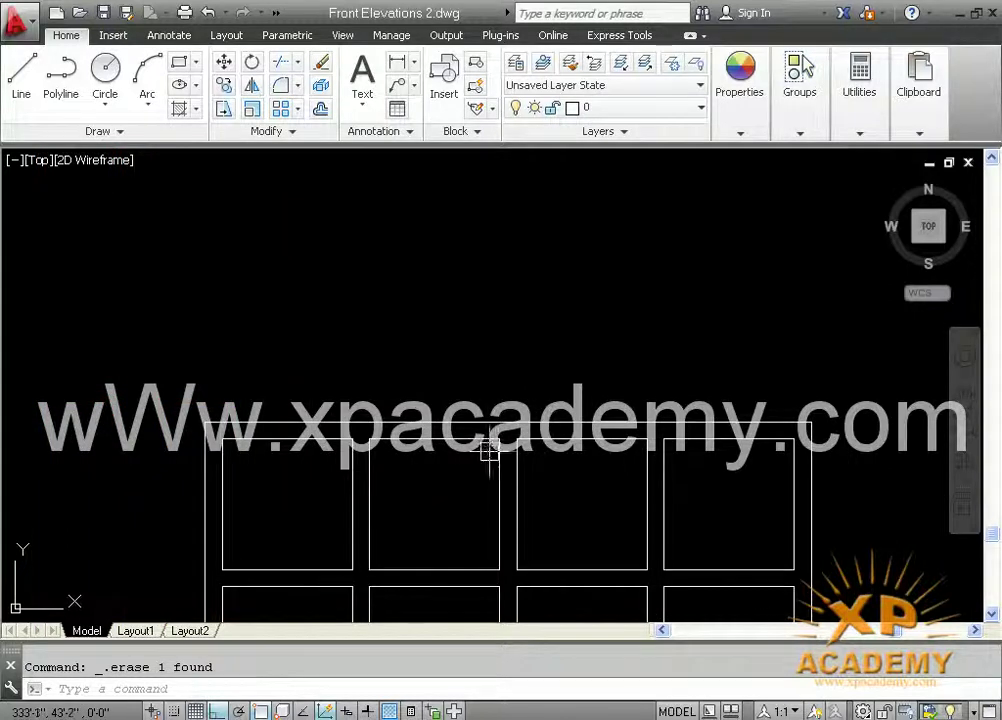
middle_click_drag(488, 447, 497, 437)
key("Return")
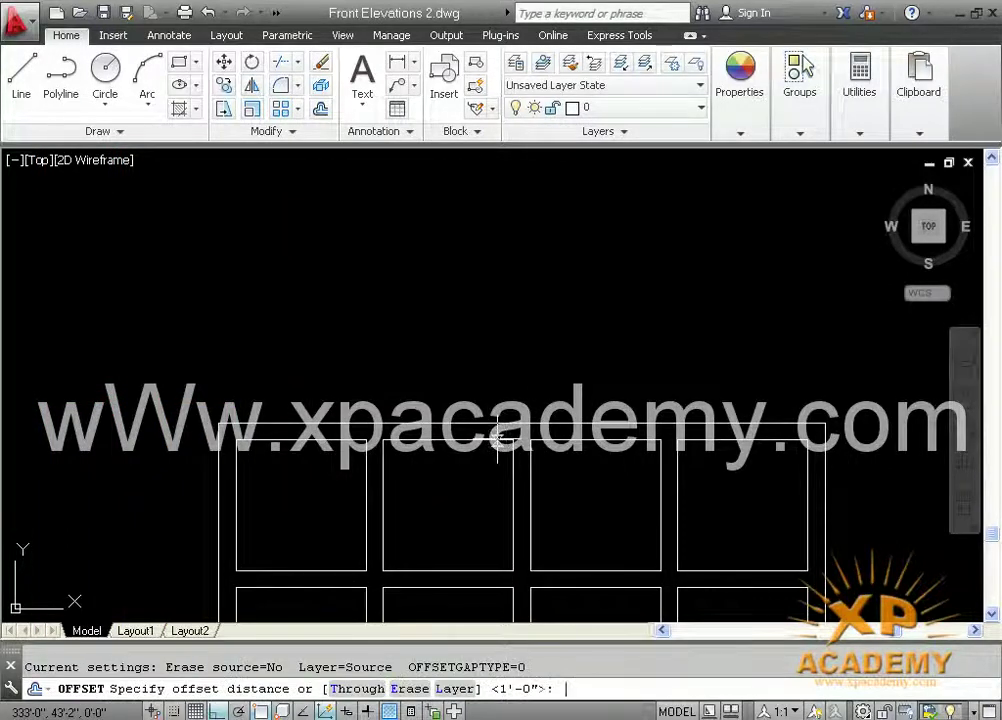
type("12")
key("Return")
left_click(505, 425)
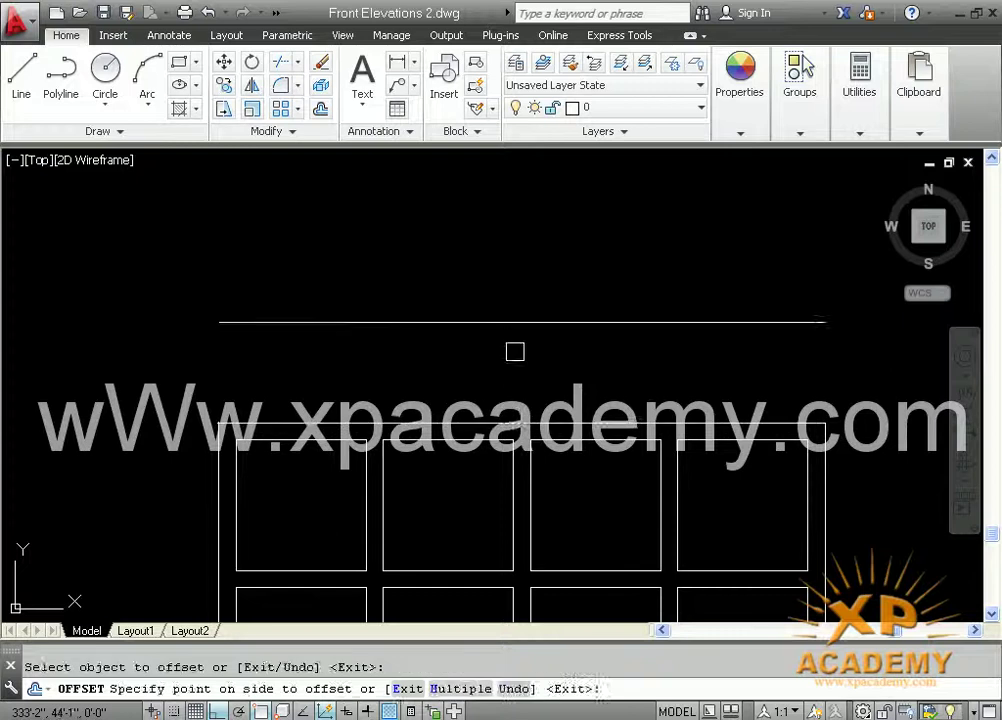
left_click(515, 351)
scroll(515, 358, "down", 3)
middle_click_drag(525, 406, 487, 411)
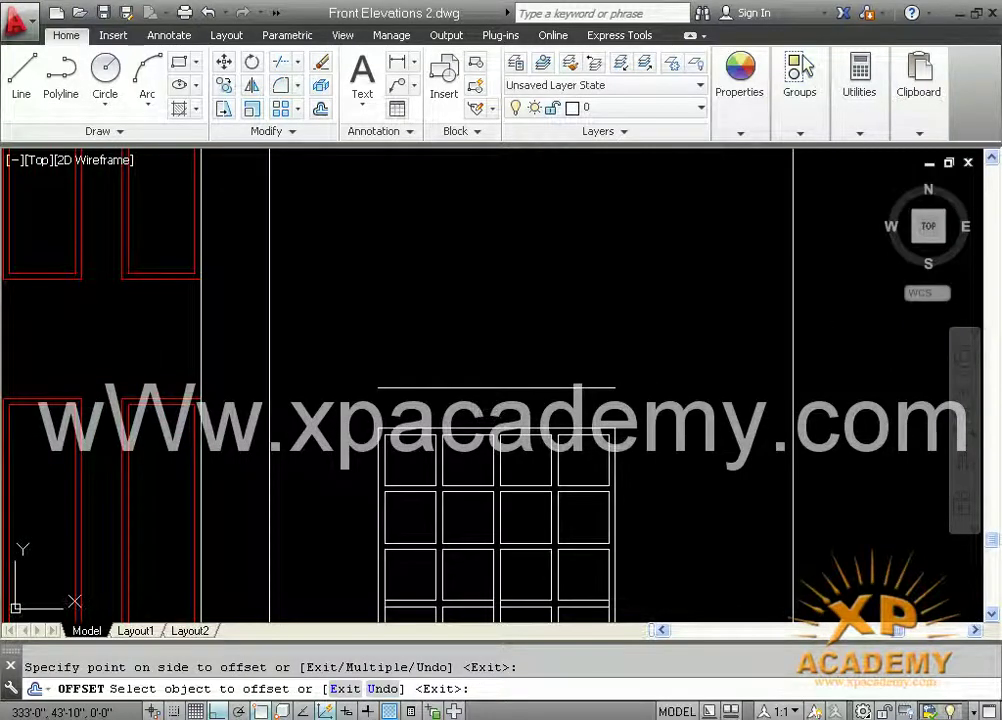
key("ctrl+s")
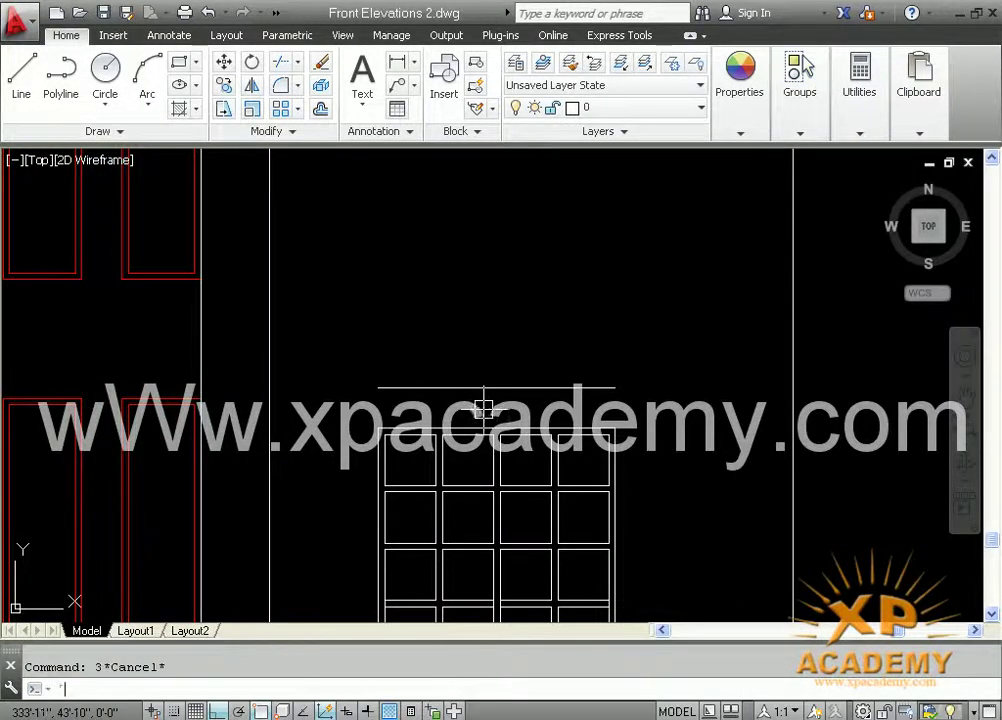
Draw a vertical line from the top of the wall edge between the entrance and the right wing, up past the line above the window.
scroll(500, 427, "down", 2)
middle_click_drag(519, 448, 516, 219)
scroll(510, 262, "down", 2)
mouse_move(517, 276)
middle_mouse_down()
mouse_move(517, 398)
mouse_move(452, 312)
mouse_move(452, 272)
middle_mouse_up()
left_click(553, 406)
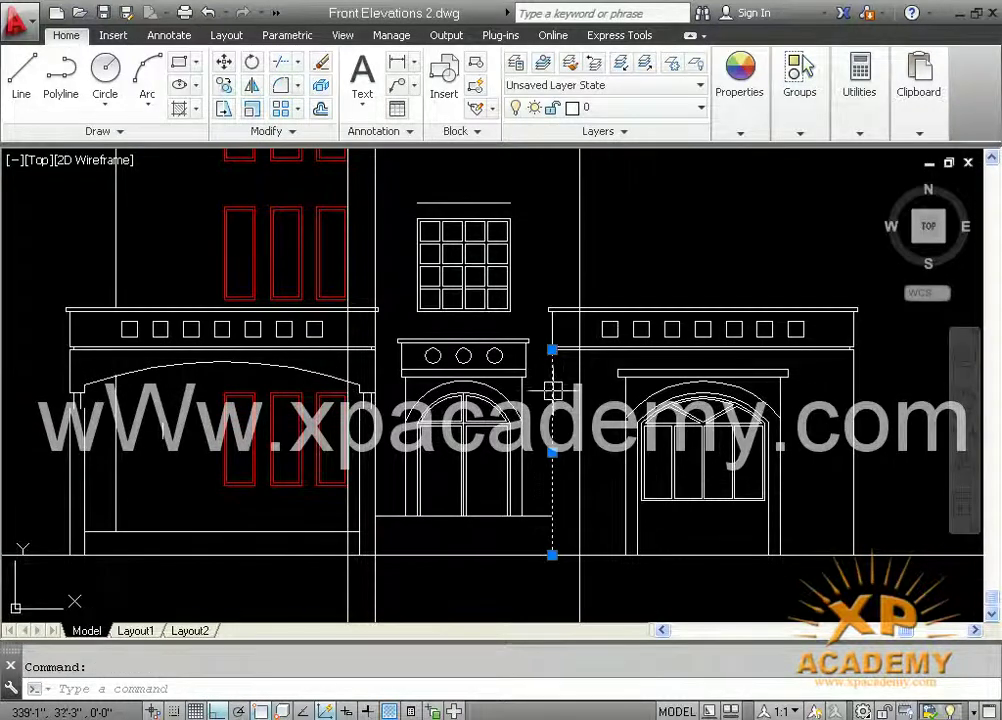
scroll(552, 350, "up", 2)
mouse_move(552, 350)
middle_mouse_down()
mouse_move(553, 414)
mouse_move(623, 510)
middle_mouse_up()
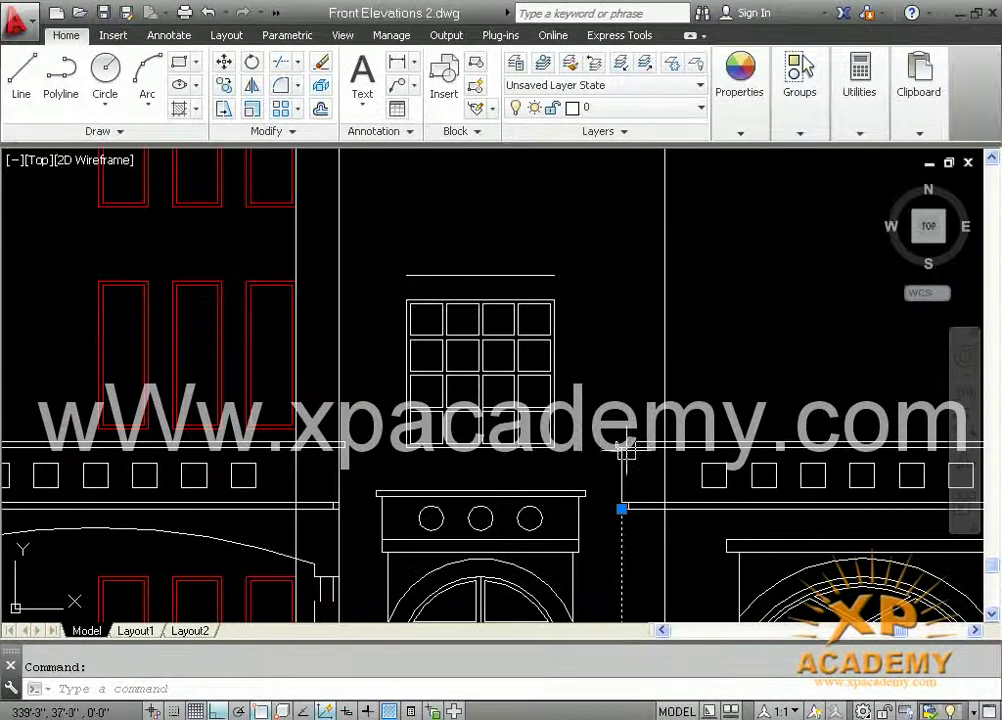
mouse_move(621, 509)
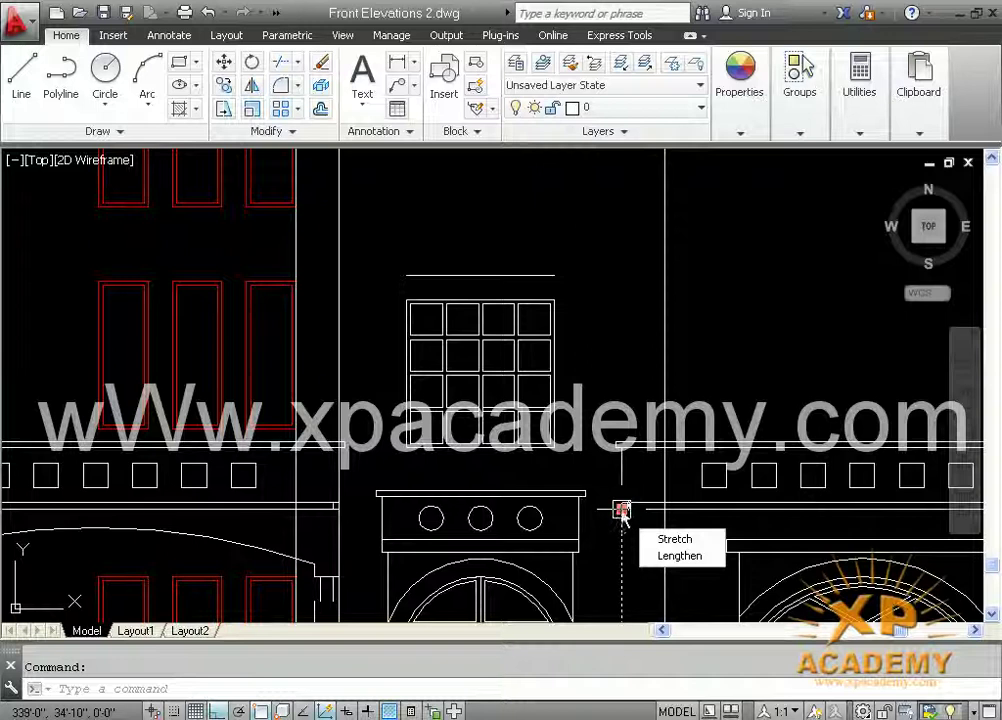
key("Escape")
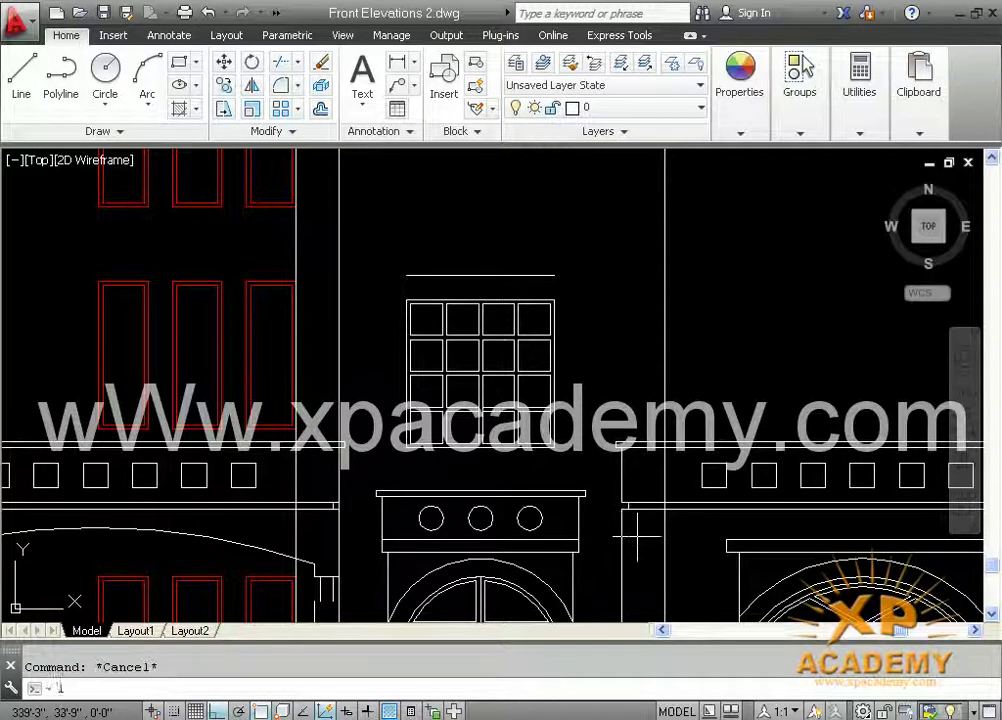
key("Return")
left_click(621, 509)
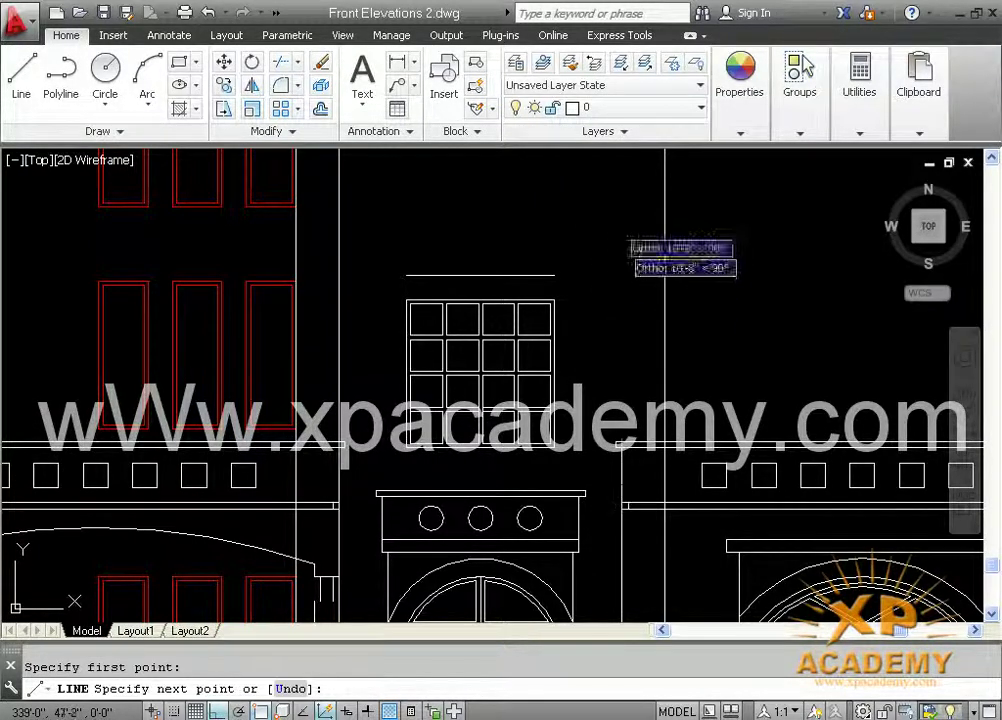
left_click(621, 207)
key("Return")
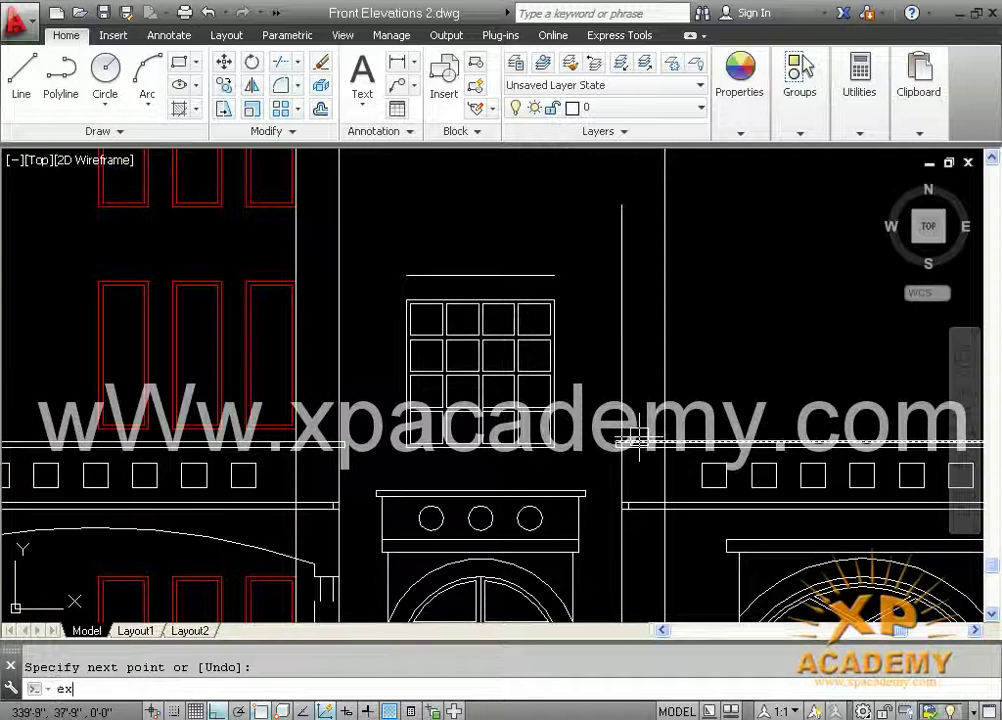
Extend both ends of the horizontal line above the window to the vertical wall lines on either side.
type("ex")
key("Return")
key("Return")
left_click(435, 276)
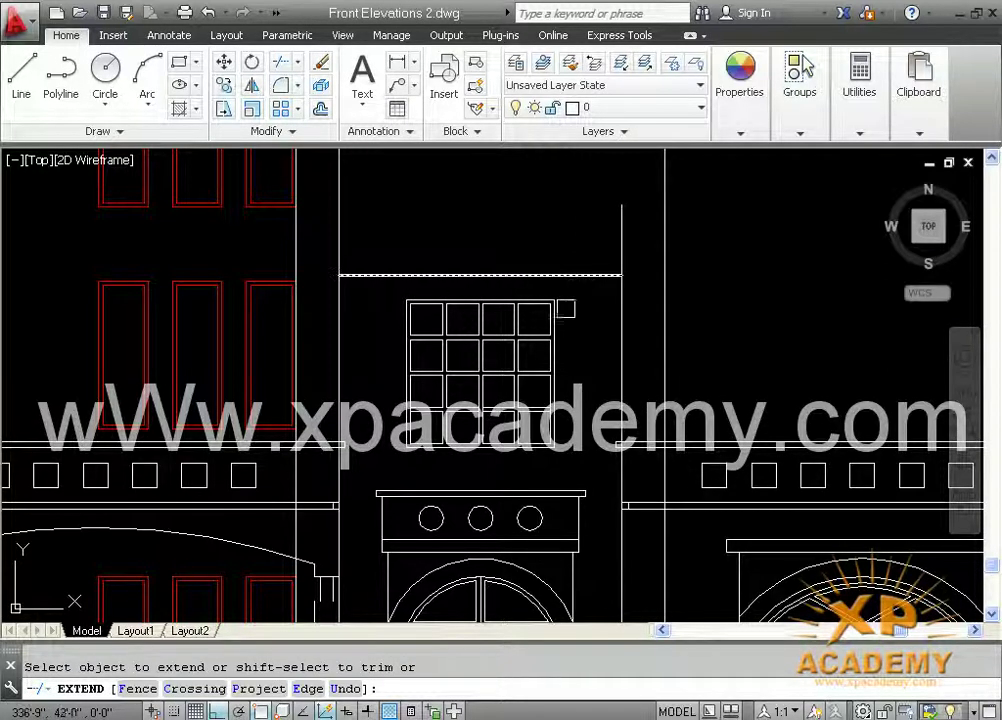
key("Escape")
Trim both vertical wall lines above the horizontal line over the window, and save the drawing.
type("tr")
key("Return")
left_click(621, 244)
key("Return")
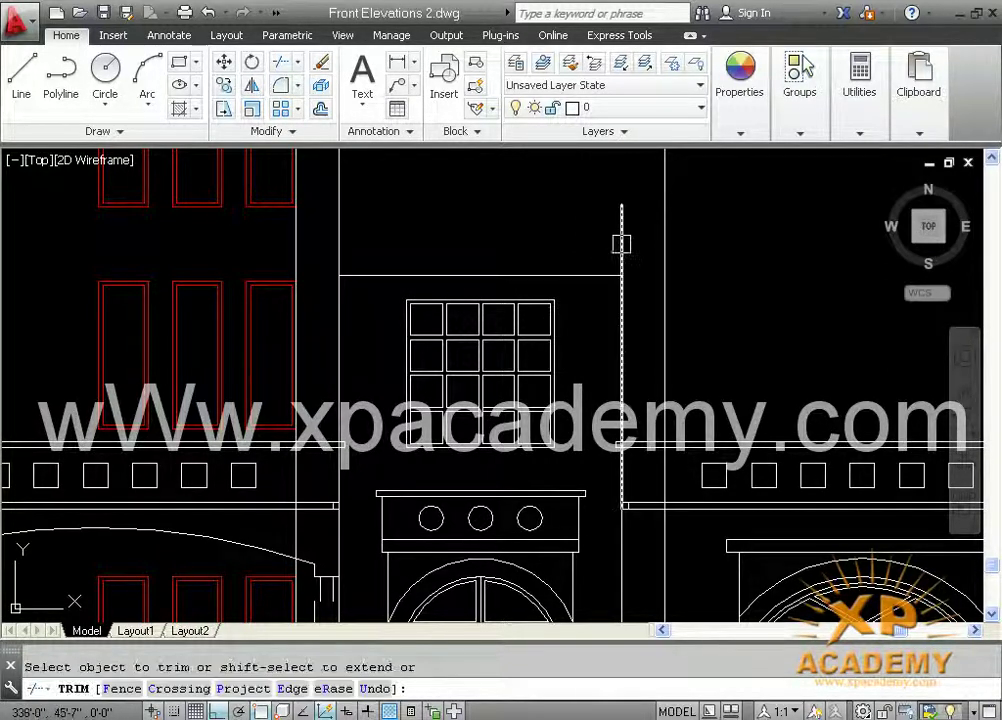
left_click(621, 244)
left_click(340, 242)
mouse_move(420, 243)
middle_mouse_down()
mouse_move(461, 301)
mouse_move(446, 314)
middle_mouse_up()
key("Escape")
key("ctrl+s")
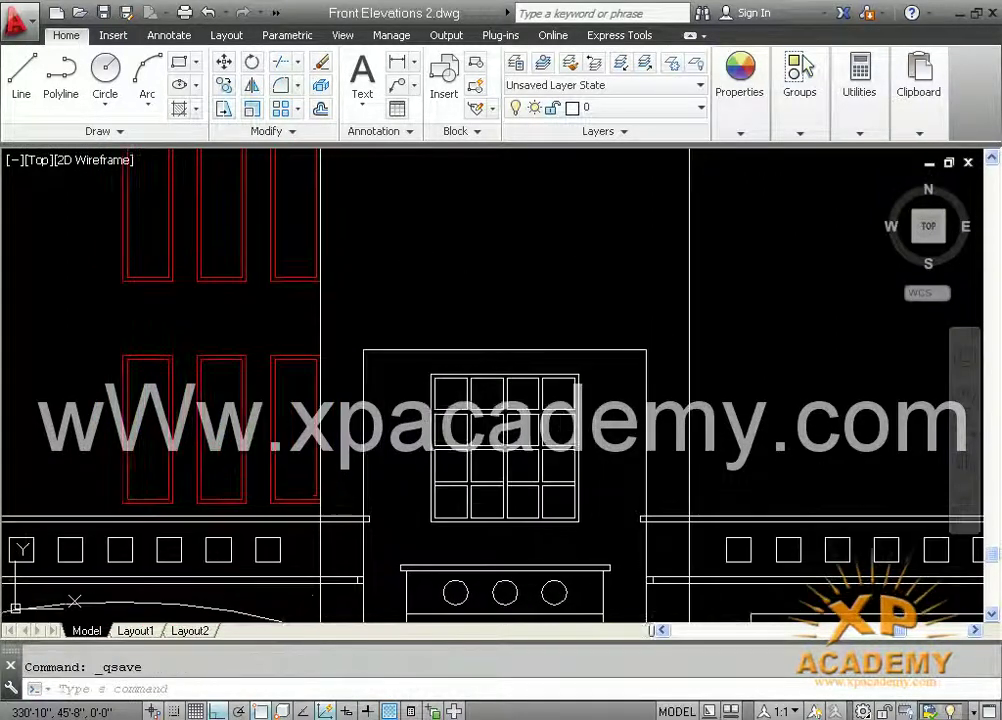
Stretch both ends of the horizontal line above the window outward by 6 inches, past the wall lines.
left_click(689, 311)
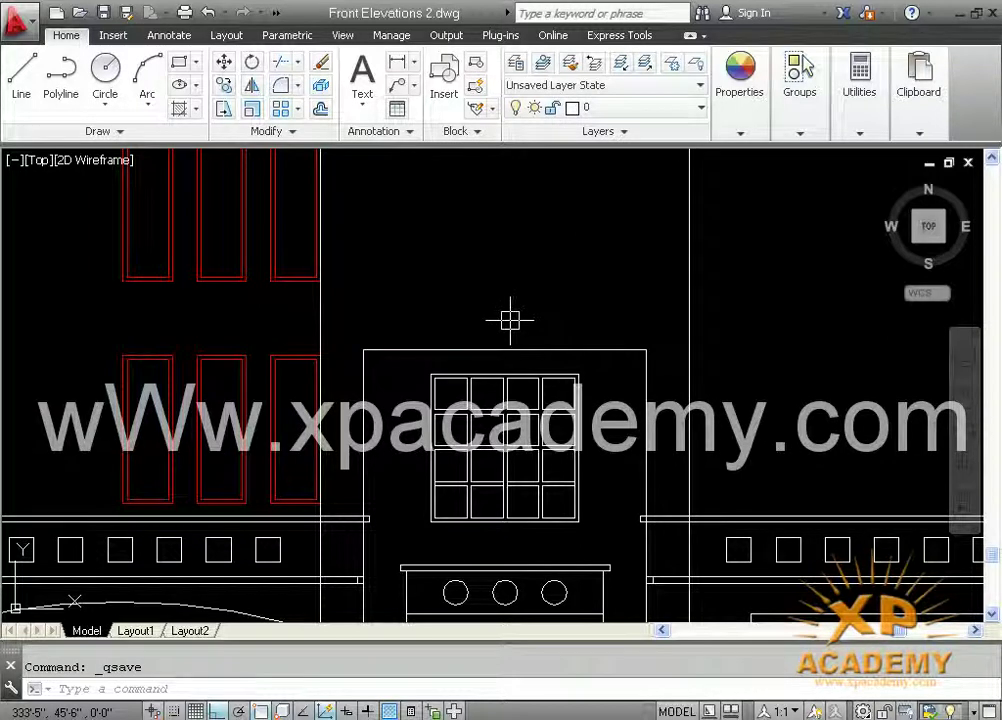
left_click(425, 348)
scroll(425, 348, "up", 4)
left_click(425, 350)
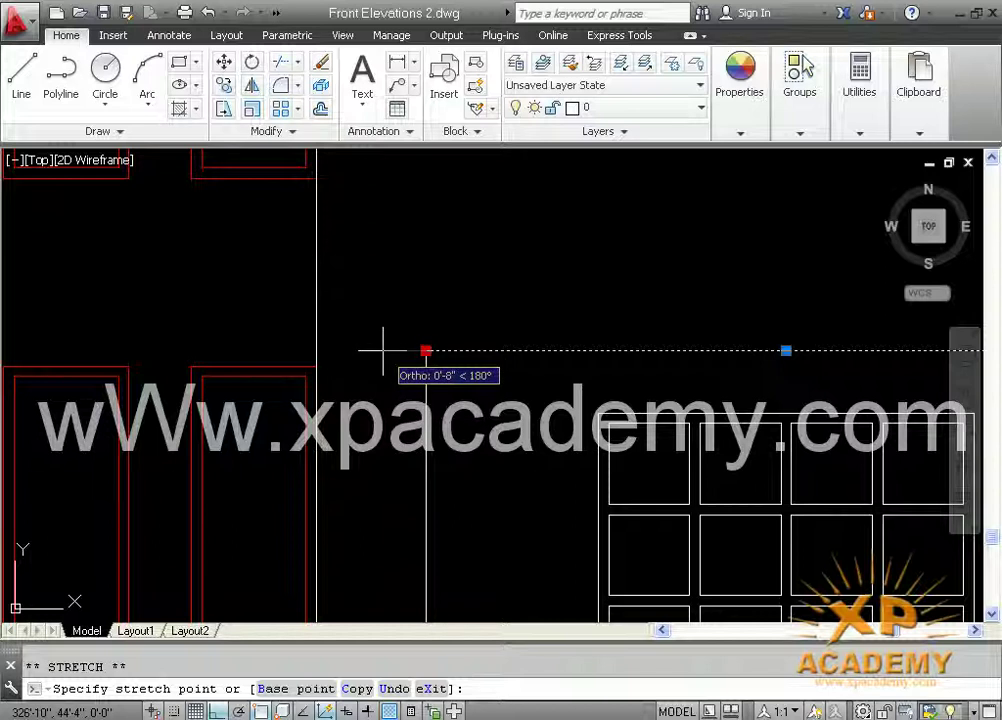
type("6")
key("Return")
middle_click_drag(743, 347, 359, 350)
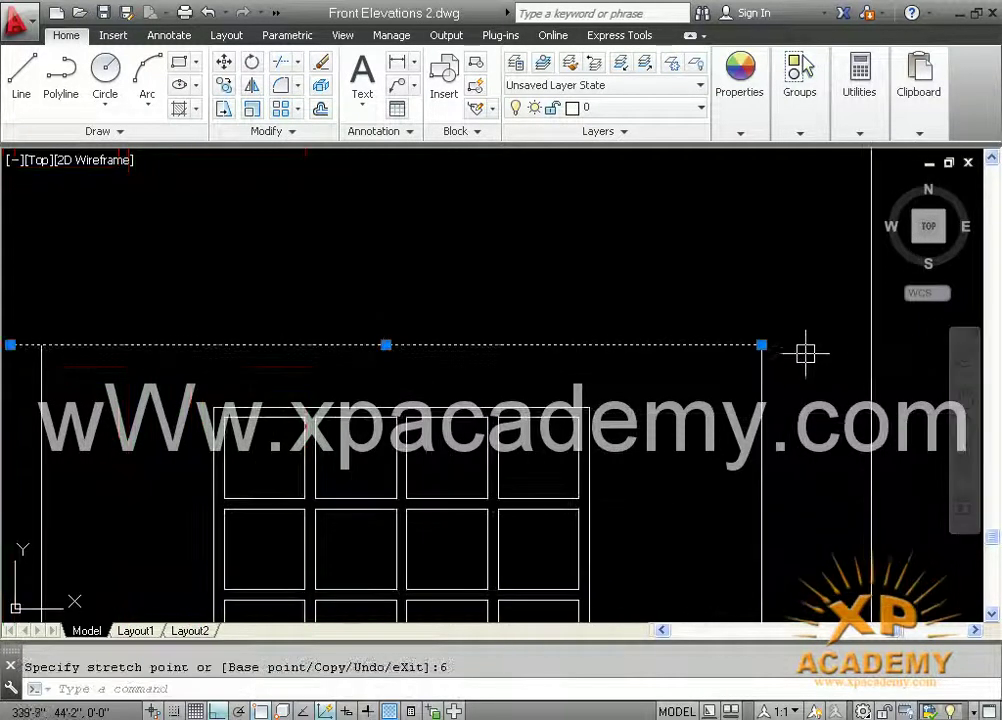
left_click(762, 345)
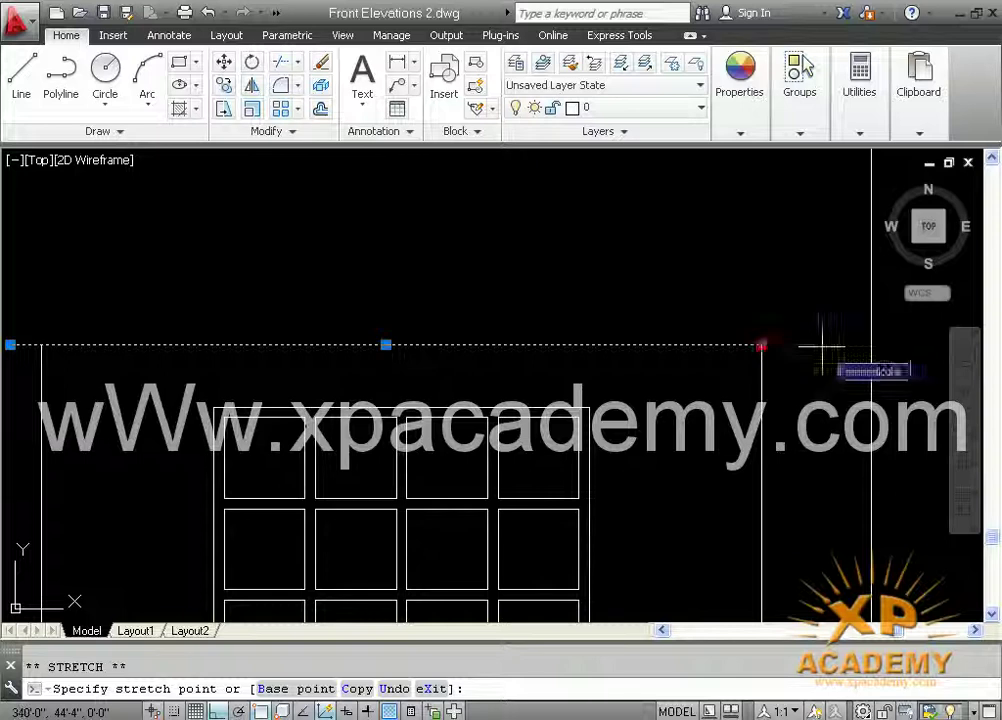
type("6")
key("Return")
key("Escape")
Start an offset for the overhanging horizontal line above the window.
type("c")
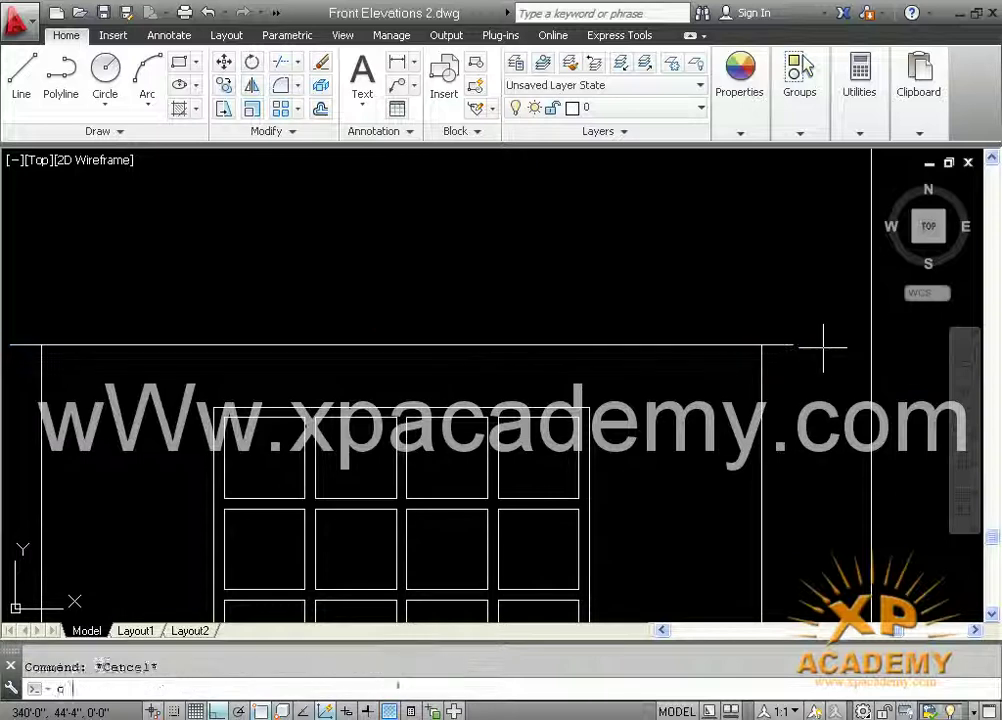
key("Return")
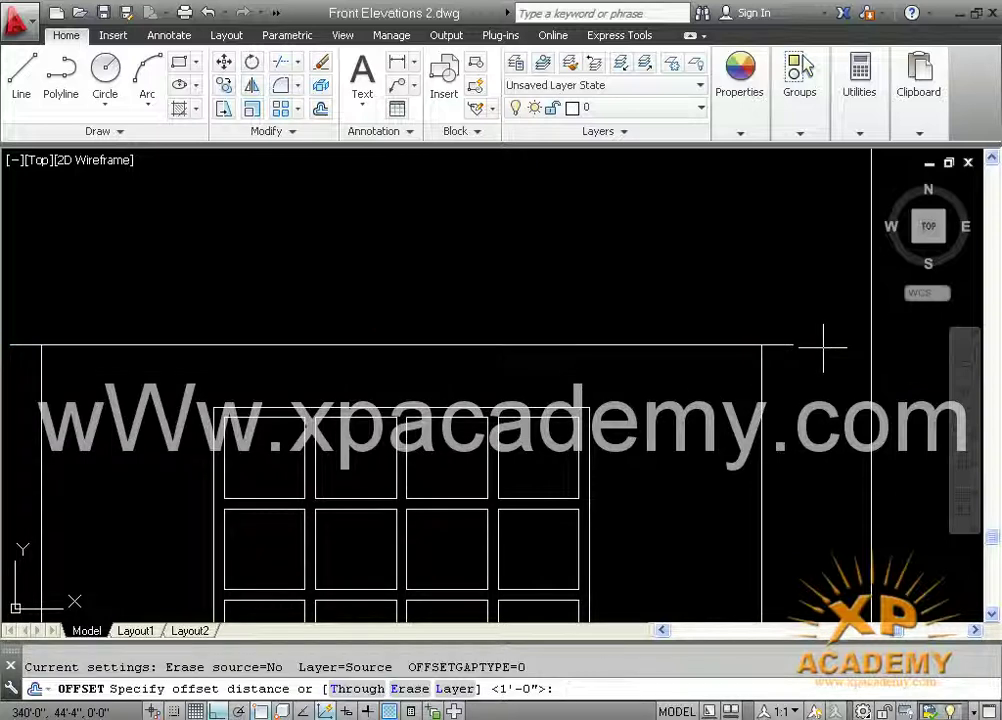
Offset the horizontal line above the window upward by 3 inches.
key("Return")
left_click(762, 350)
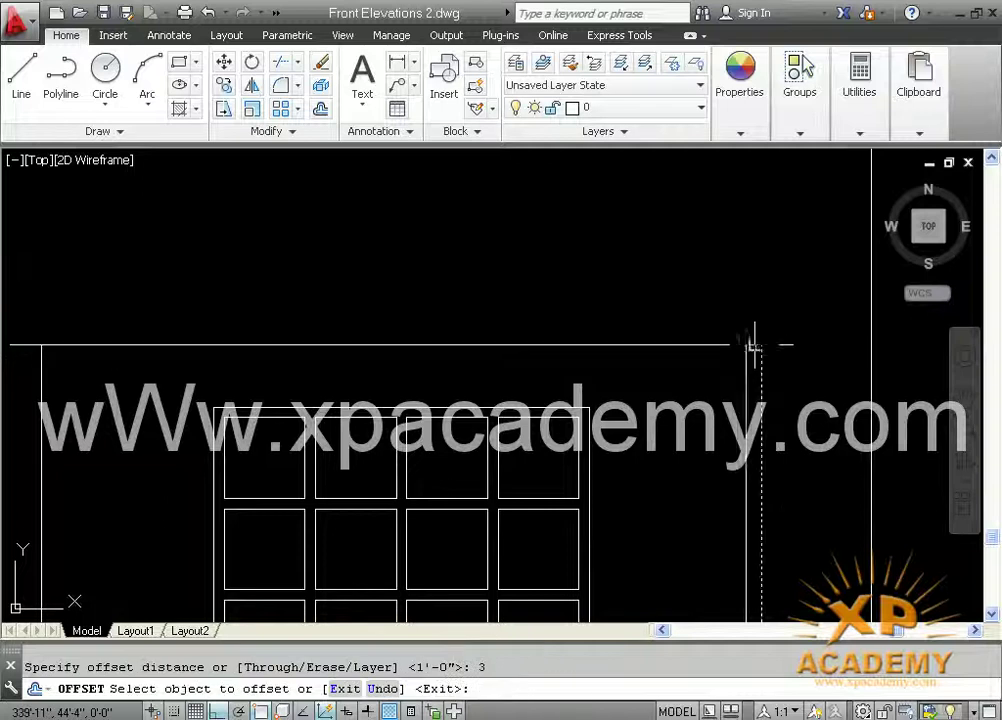
key("Escape")
key("Return")
key("Return")
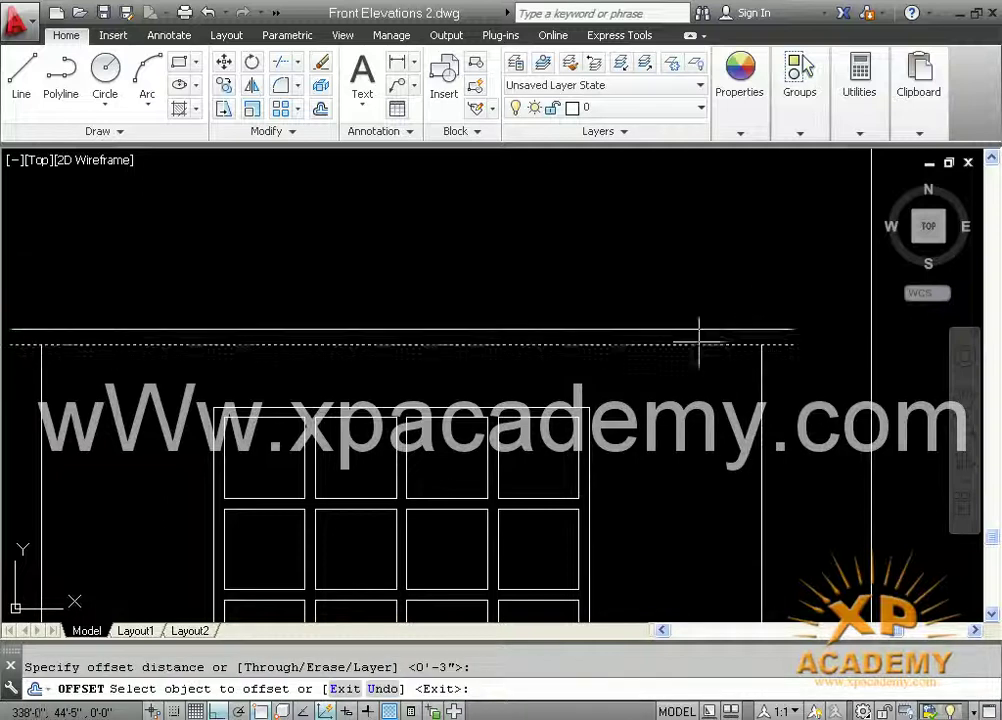
left_click(700, 345)
left_click(704, 292)
key("Escape")
key("Escape")
Draw a stepped profile from the lower line's left end up to the offset line, then twice 3 inches left and 3 inches up.
middle_click_drag(543, 335, 829, 336)
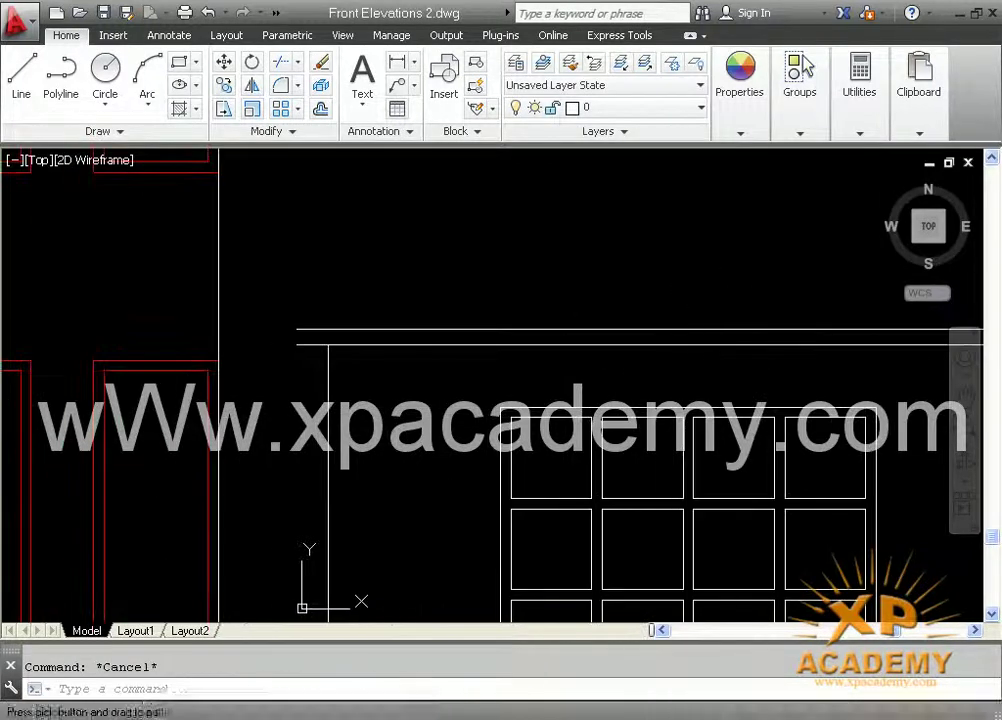
scroll(362, 345, "up", 4)
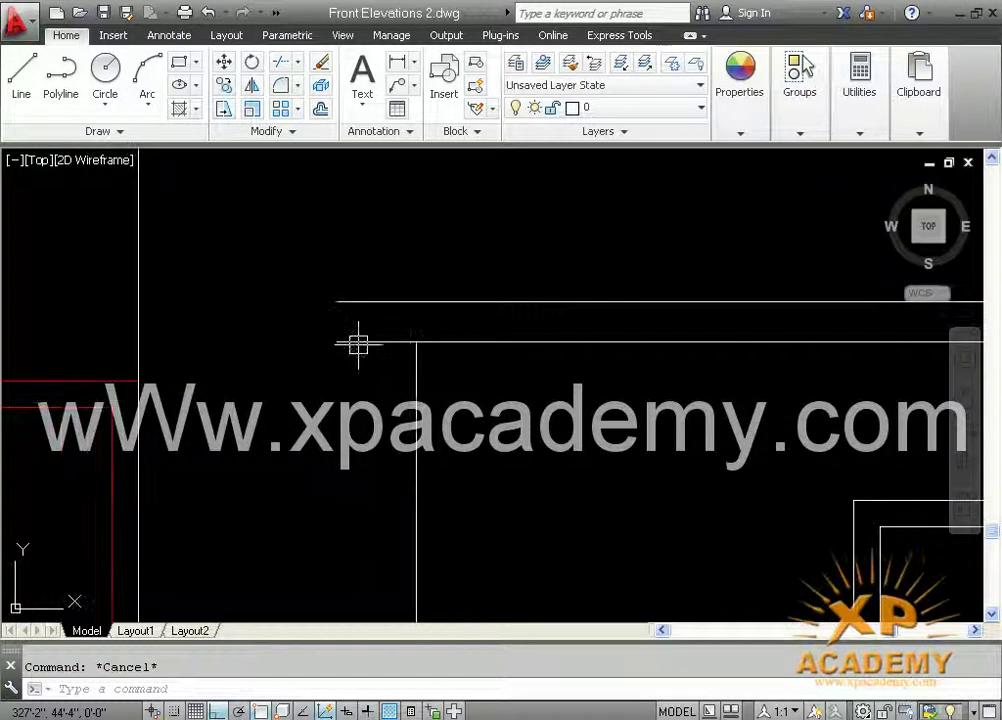
key("Return")
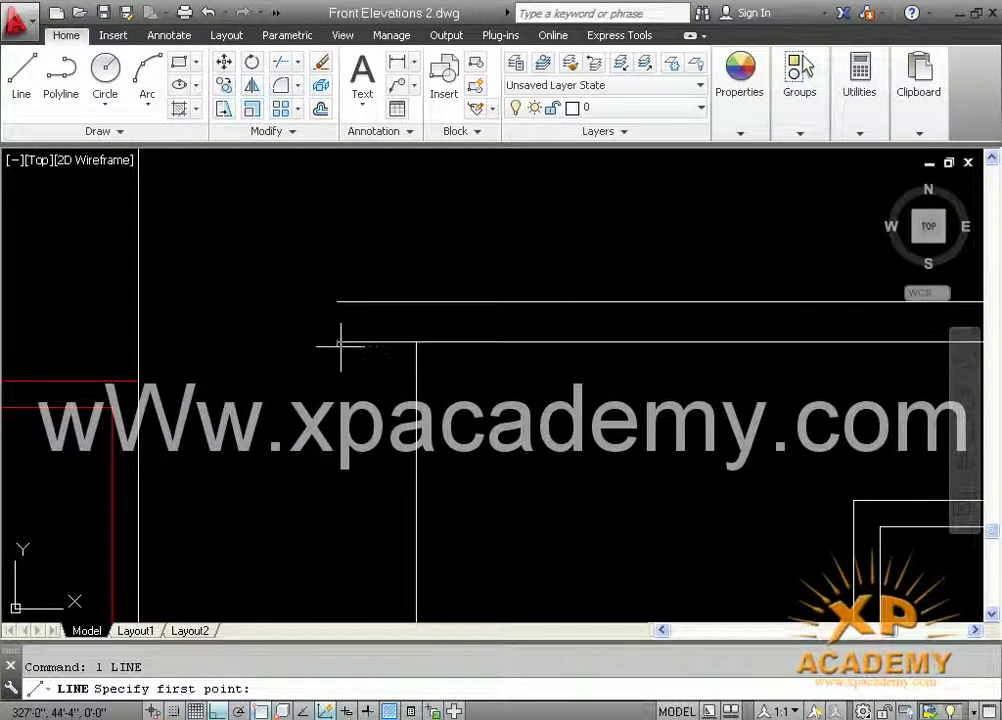
left_click(340, 345)
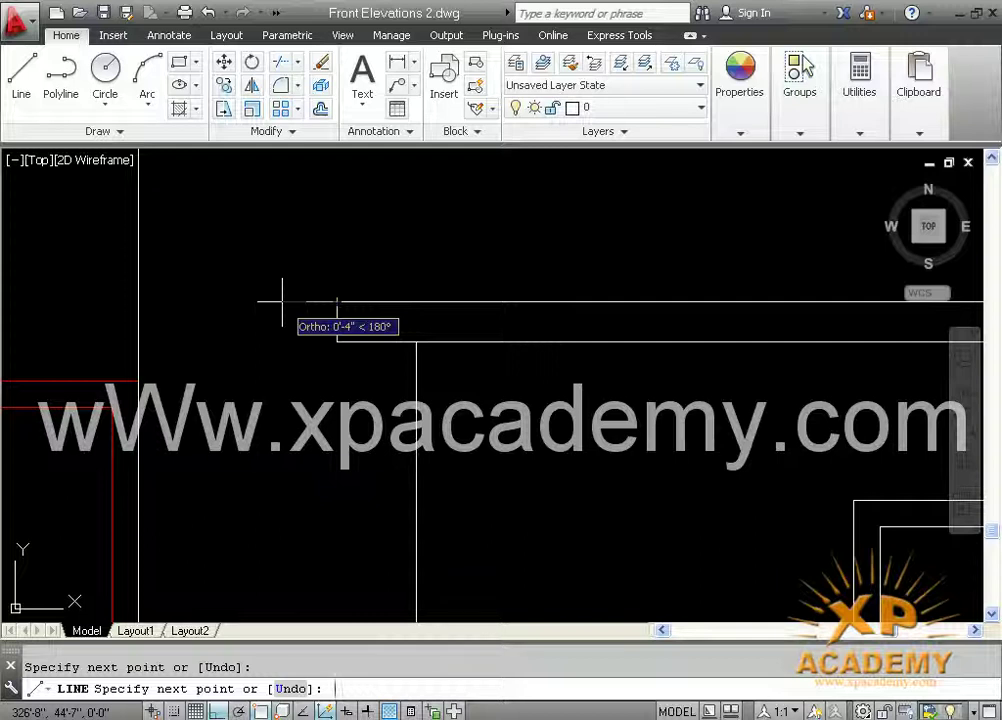
type("3")
key("Return")
key("Return")
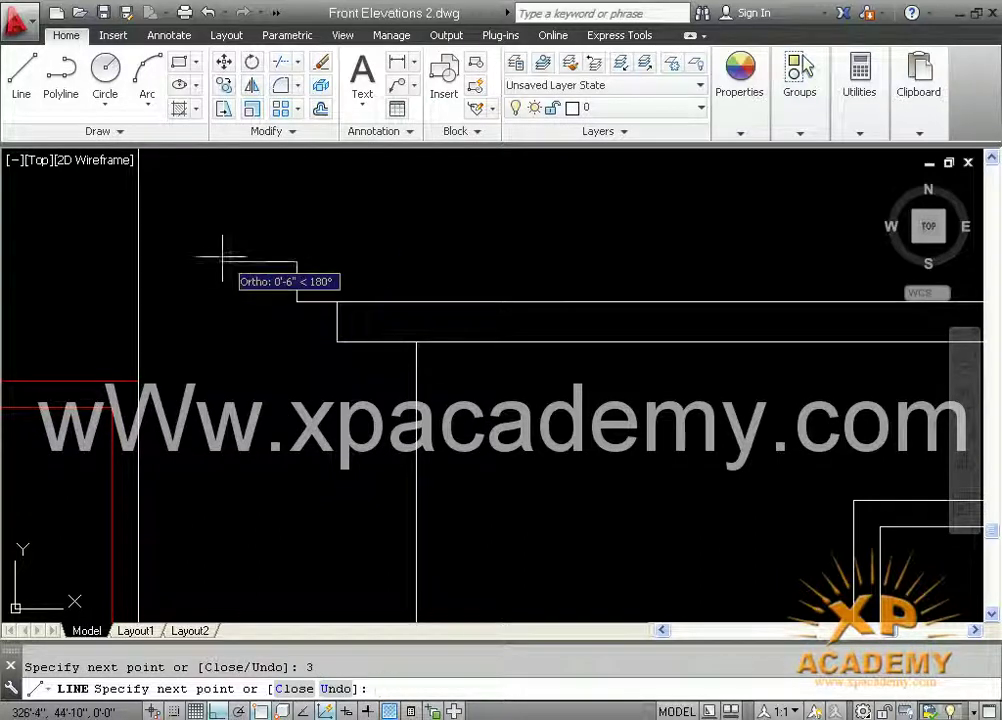
left_click(256, 262)
left_click(245, 208)
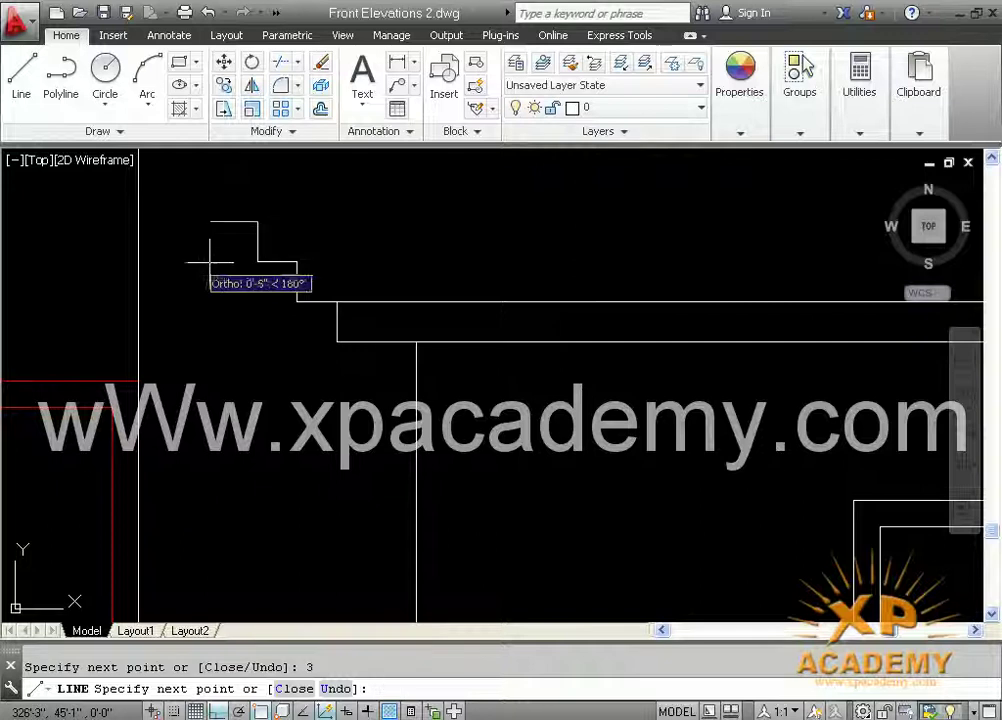
scroll(188, 260, "down", 2)
middle_click_drag(190, 259, 361, 311)
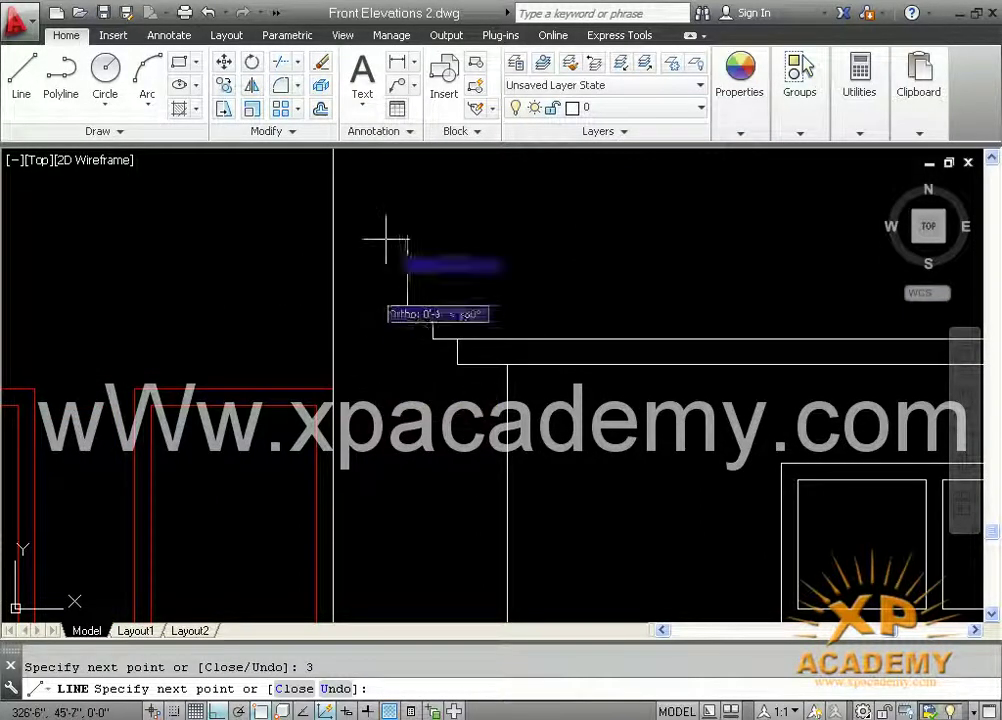
key("Return")
Mirror the stepped cornice profile to the right end about the vertical axis through the middle of the horizontal line, keeping the source.
scroll(306, 340, "down", 2)
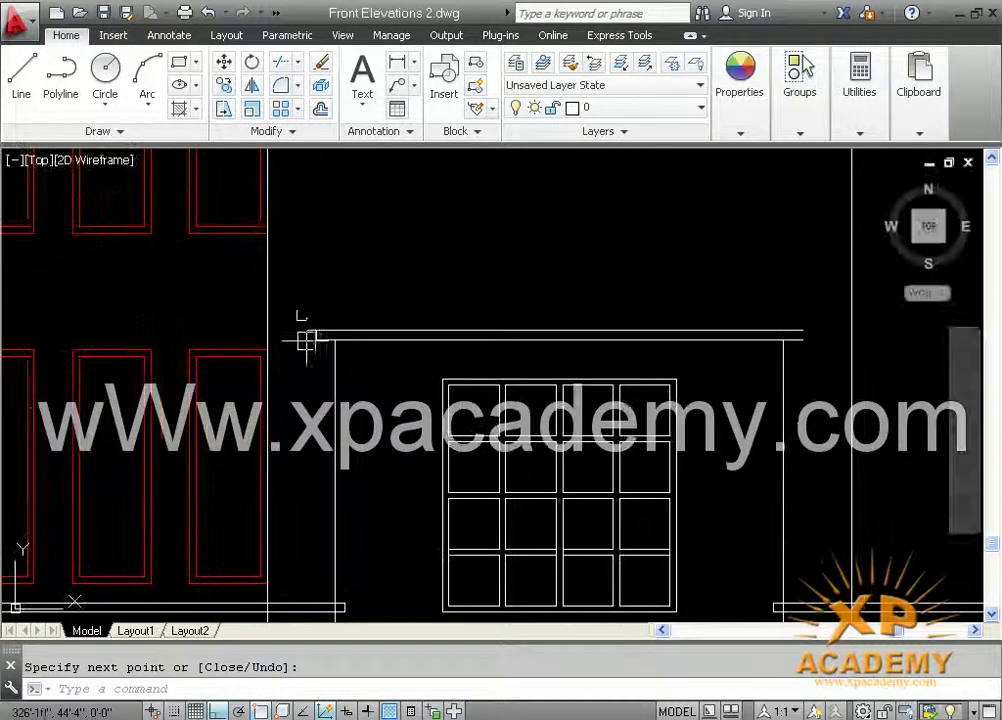
mouse_move(355, 322)
middle_mouse_down()
mouse_move(302, 324)
mouse_move(298, 338)
middle_mouse_up()
scroll(240, 345, "up", 2)
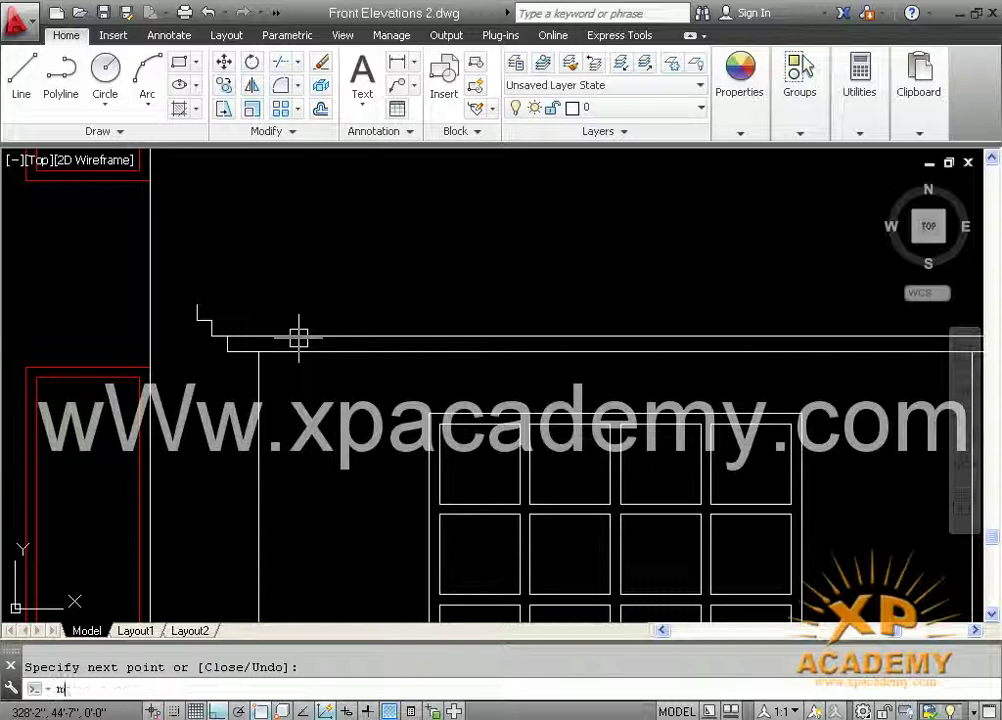
key("Return")
left_click(210, 287)
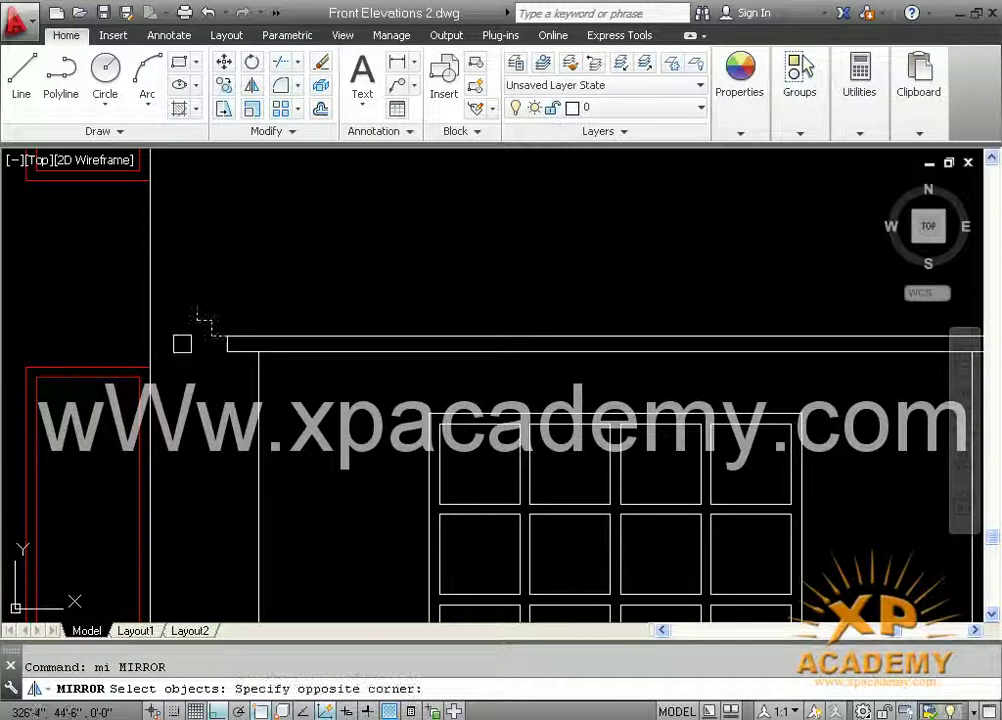
left_click(200, 345)
scroll(200, 345, "down", 3)
scroll(365, 336, "up", 2)
key("Return")
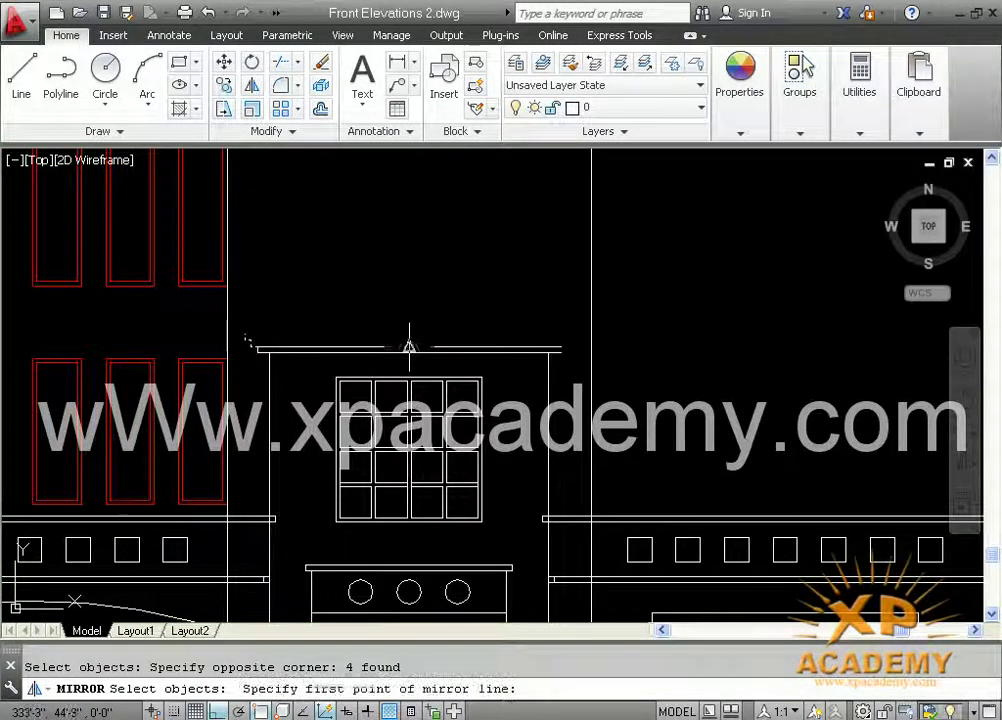
left_click(409, 328)
left_click(381, 347)
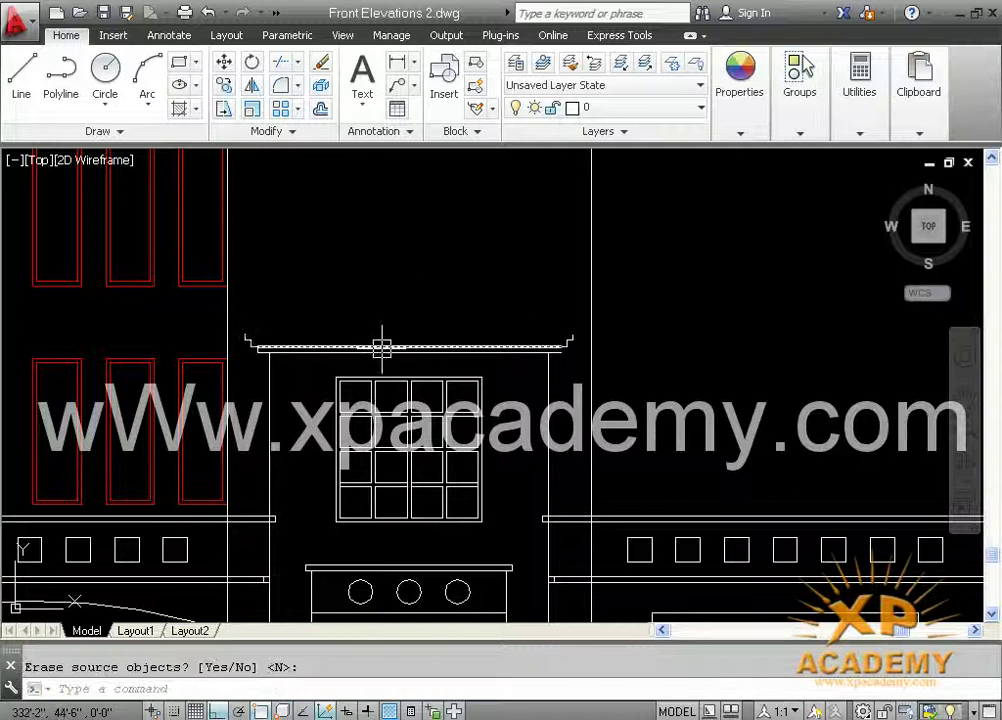
Draw a horizontal line joining the upper ends of the left and right stepped profiles.
type("l")
key("Return")
scroll(245, 372, "up", 3)
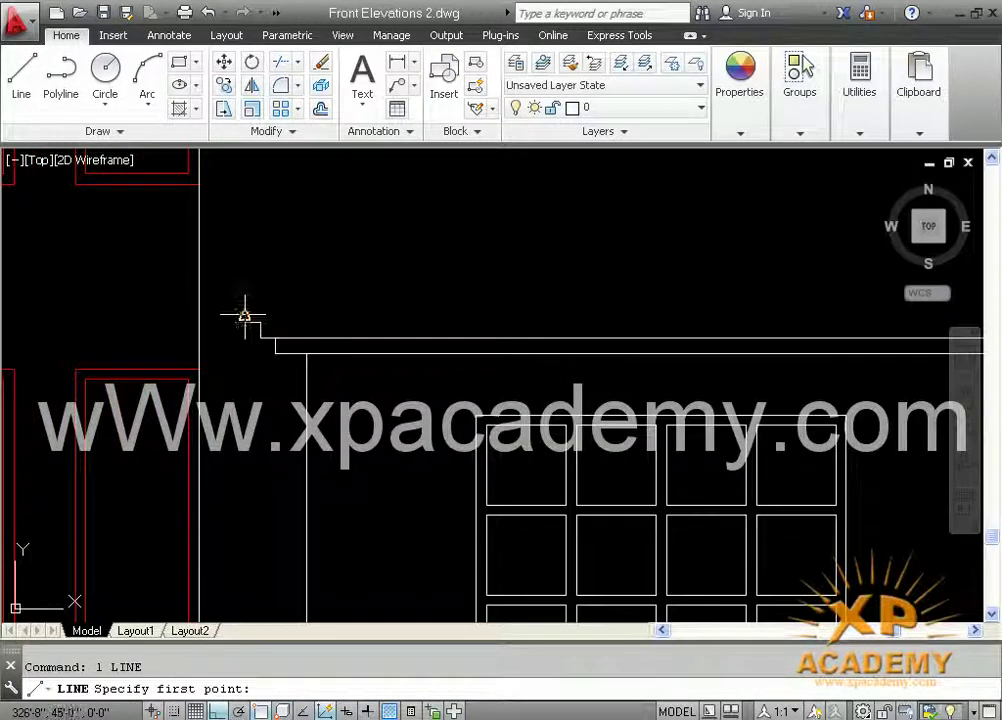
left_click(245, 305)
scroll(425, 313, "down", 2)
scroll(537, 336, "up", 2)
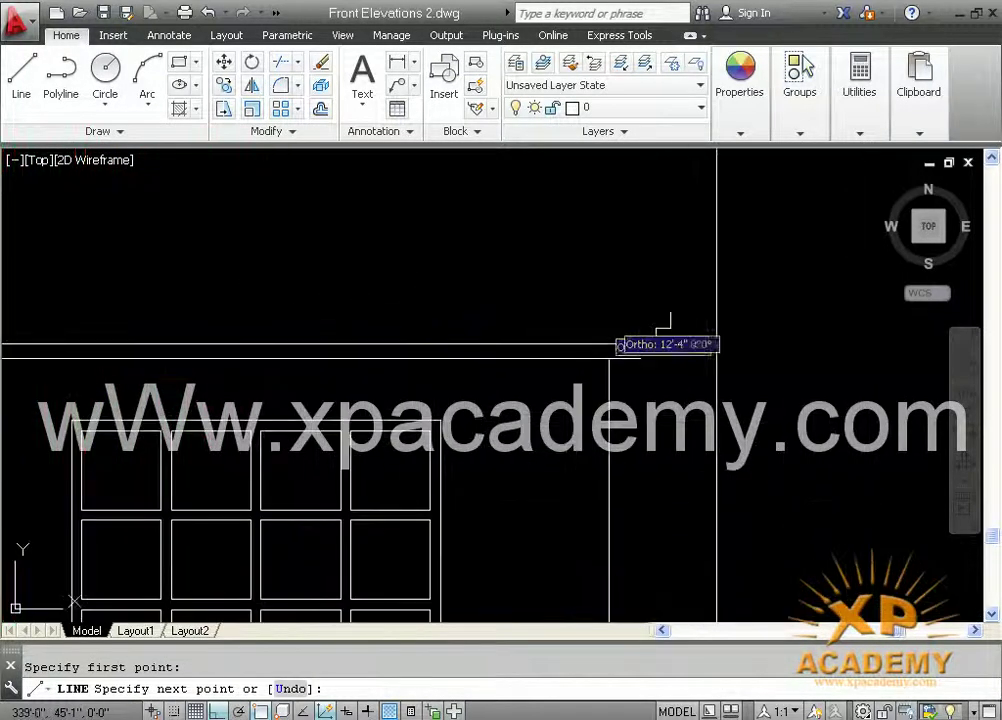
left_click(662, 314)
key("Return")
Draw a horizontal line between the inner corners of the two stepped profiles, one level below the cornice's top edge.
key("Return")
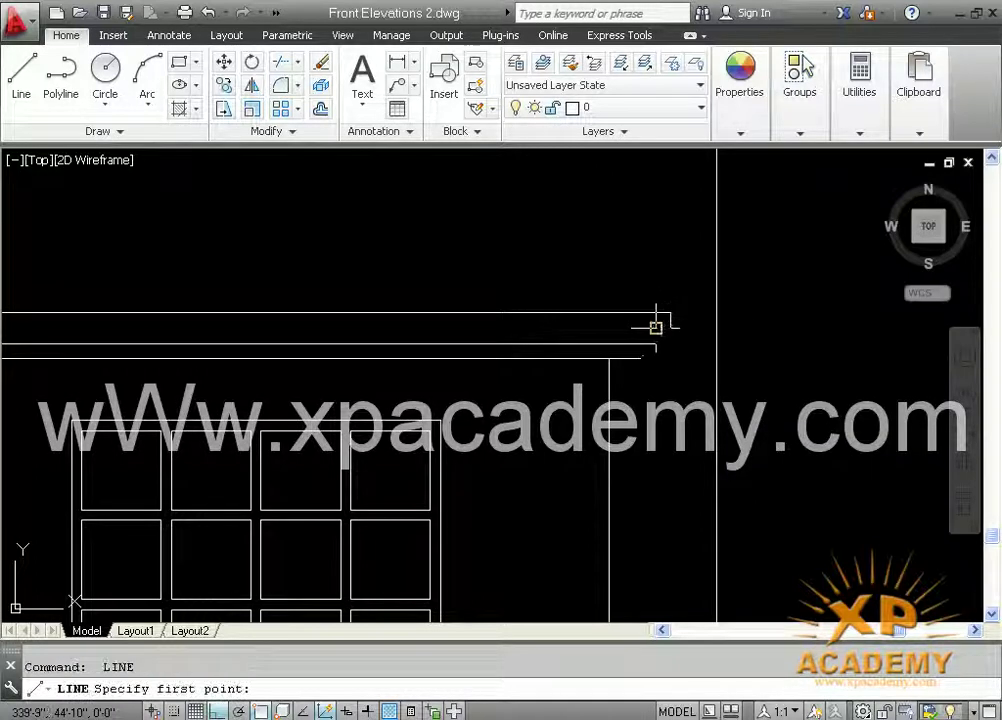
left_click(656, 328)
scroll(338, 355, "down", 2)
middle_click_drag(164, 353, 394, 351)
scroll(268, 336, "up", 2)
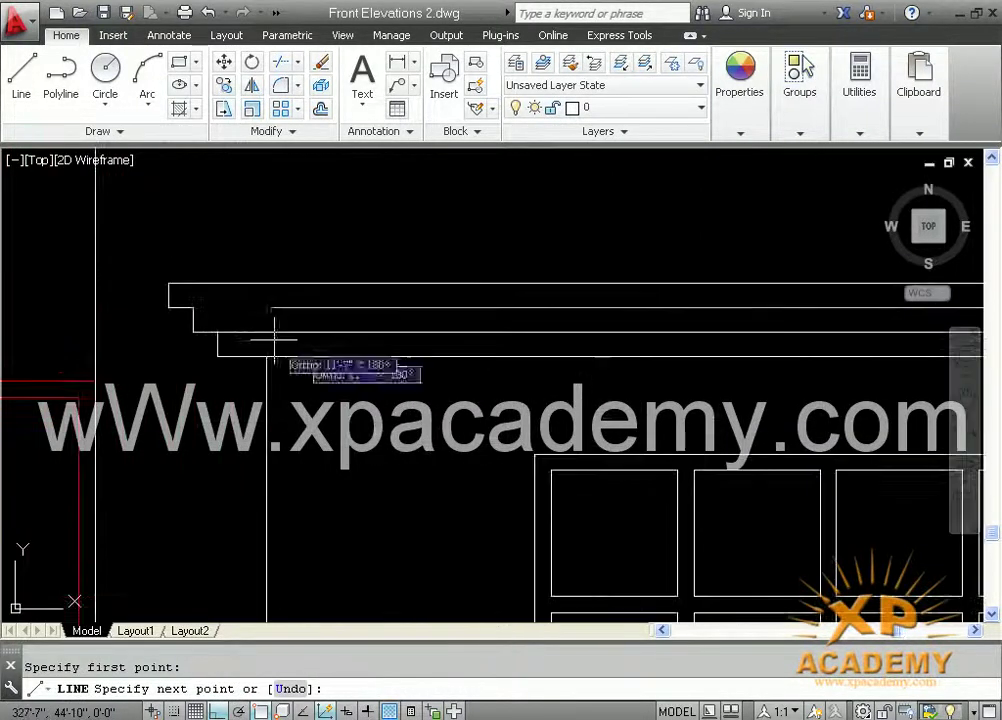
left_click(192, 307)
key("Return")
Close the right end of the lowest cornice band with a short vertical line.
scroll(418, 351, "down", 3)
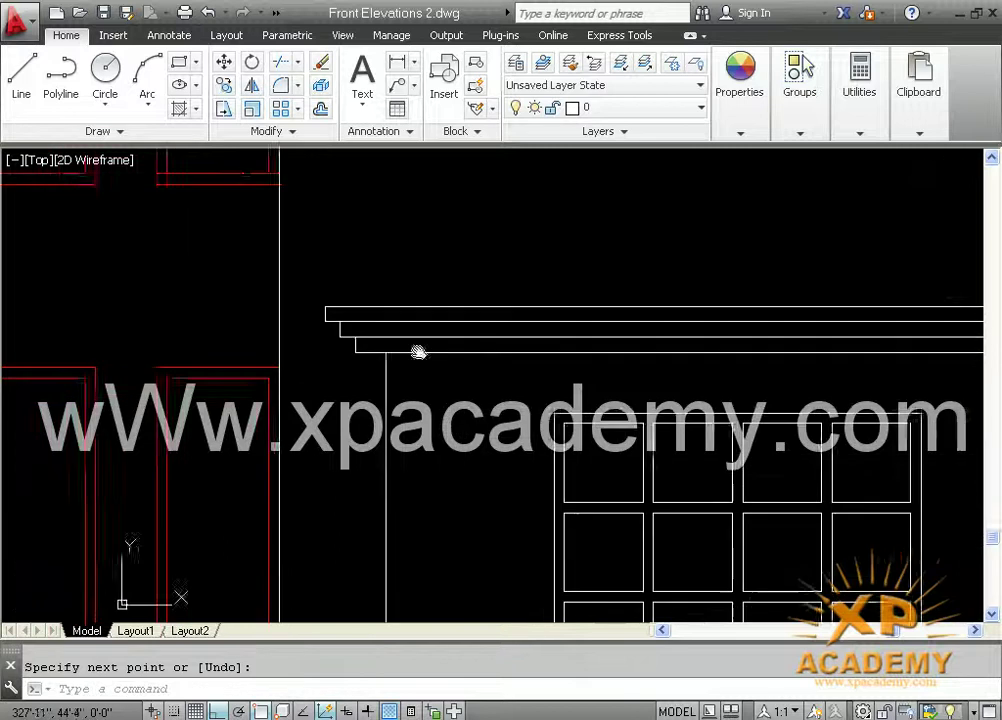
scroll(625, 367, "up", 3)
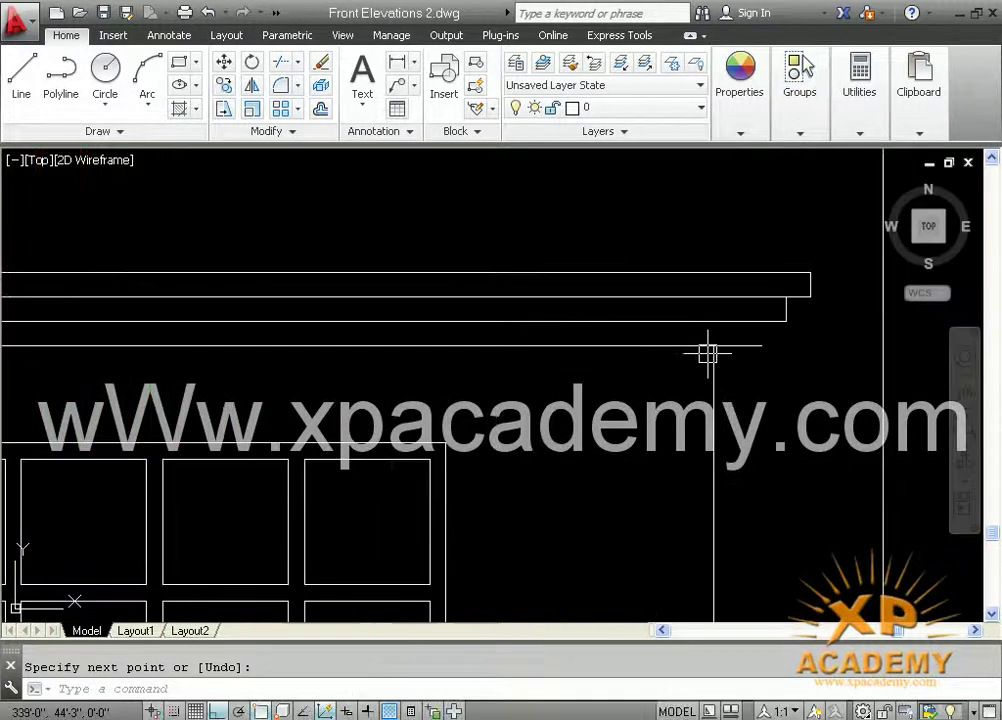
key("Return")
left_click(762, 341)
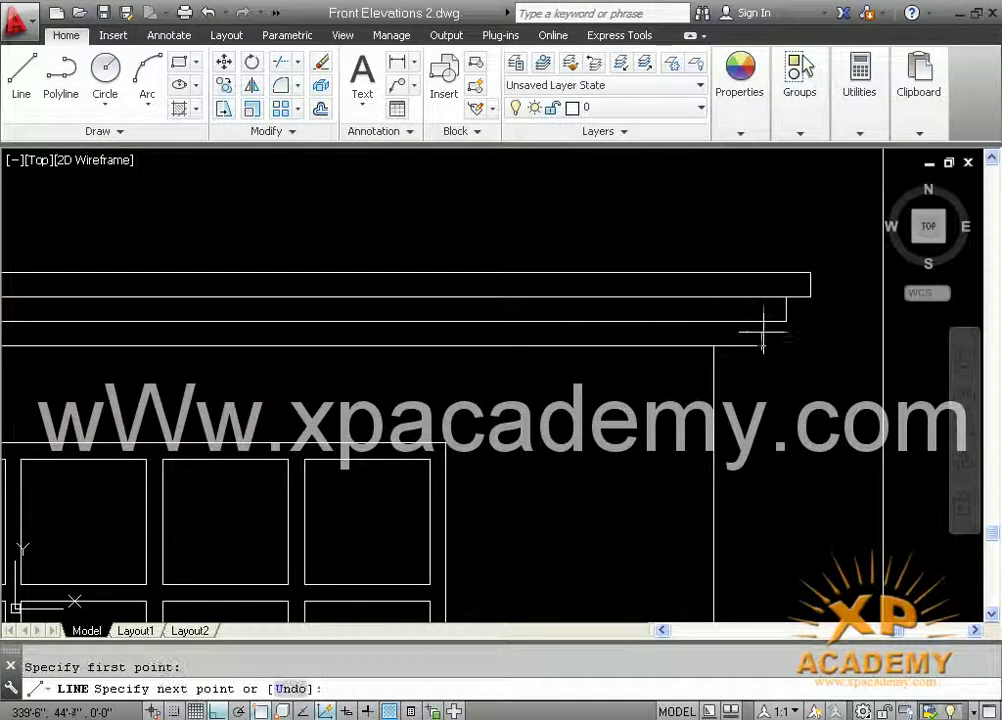
left_click(763, 327)
key("Return")
Draw another step from the cornice's top right corner, 3 inches to the right and 3 inches up.
middle_click_drag(804, 309, 687, 365)
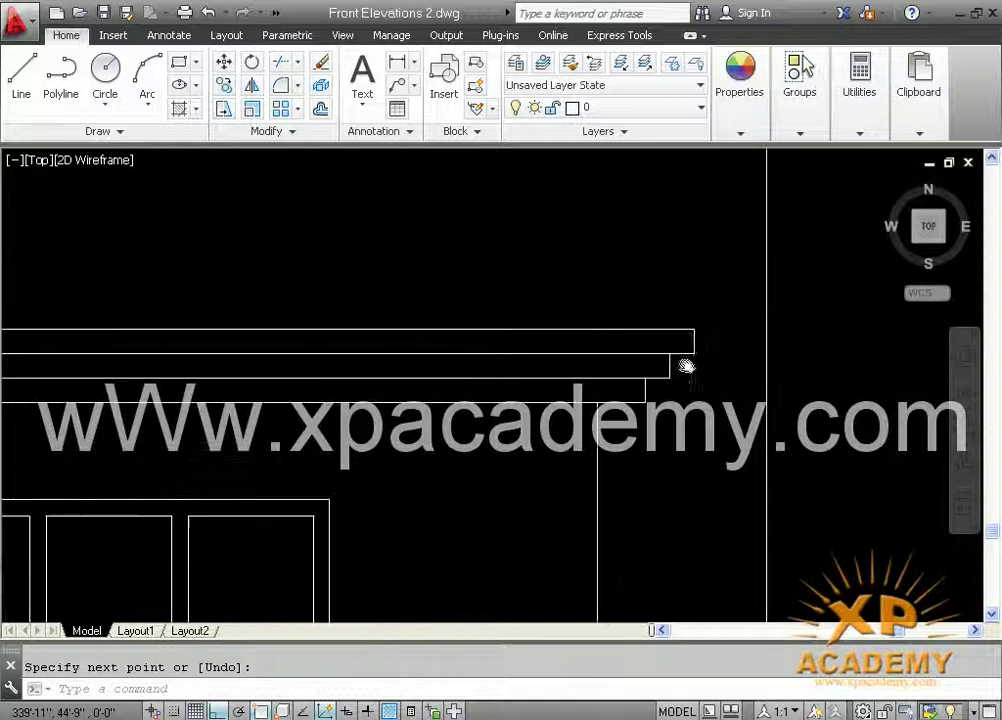
scroll(703, 328, "up", 2)
key("Return")
left_click(691, 331)
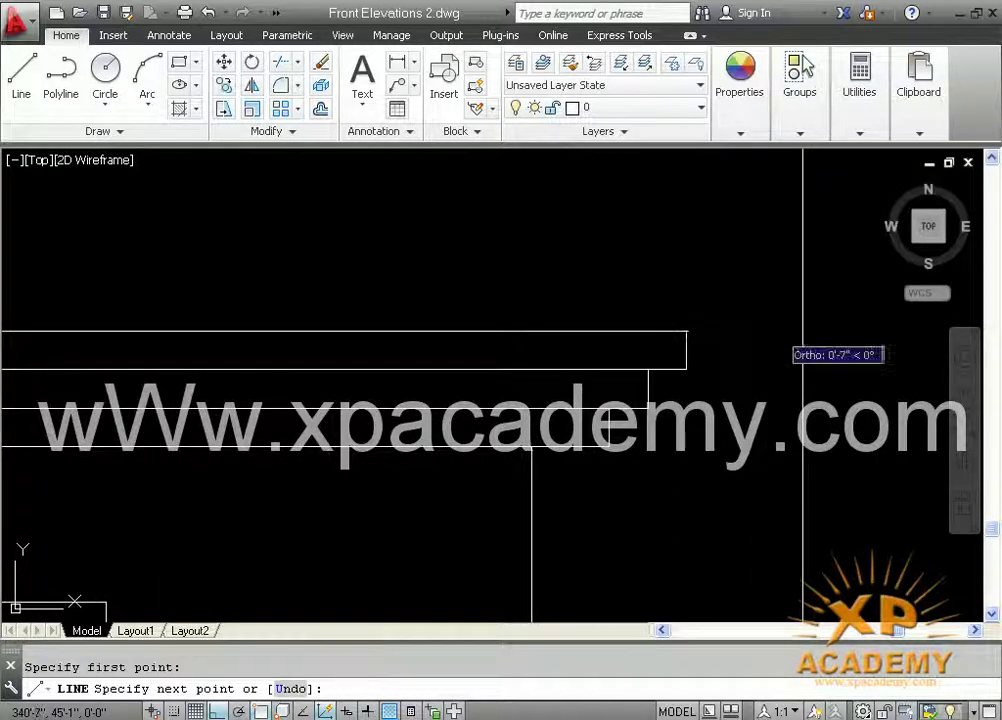
type("3")
key("Return")
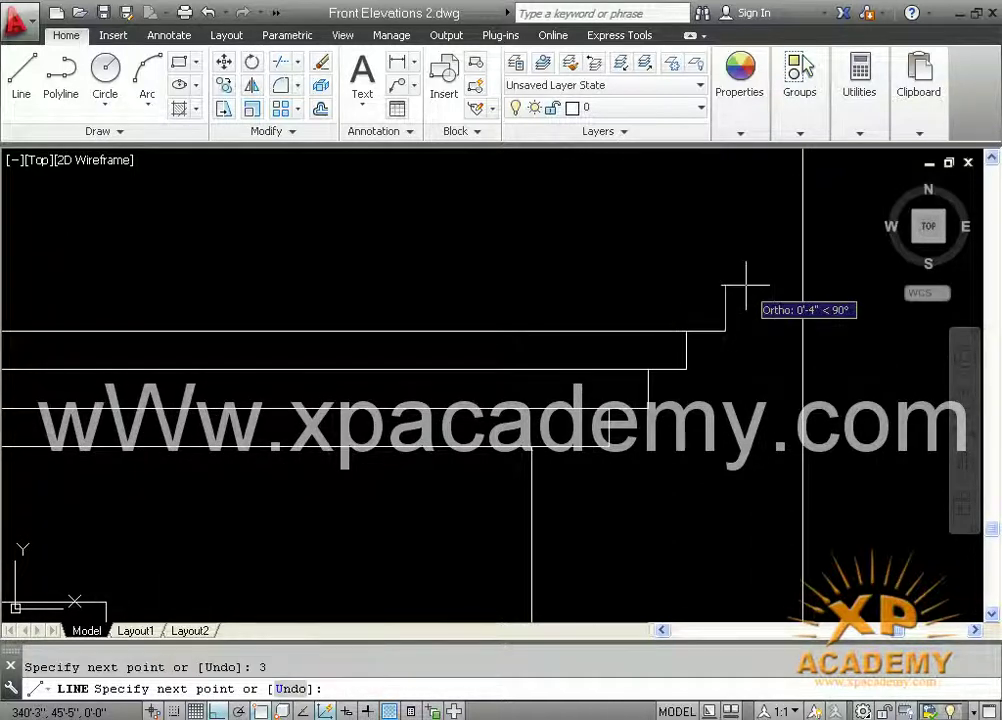
left_click(767, 288)
key("Escape")
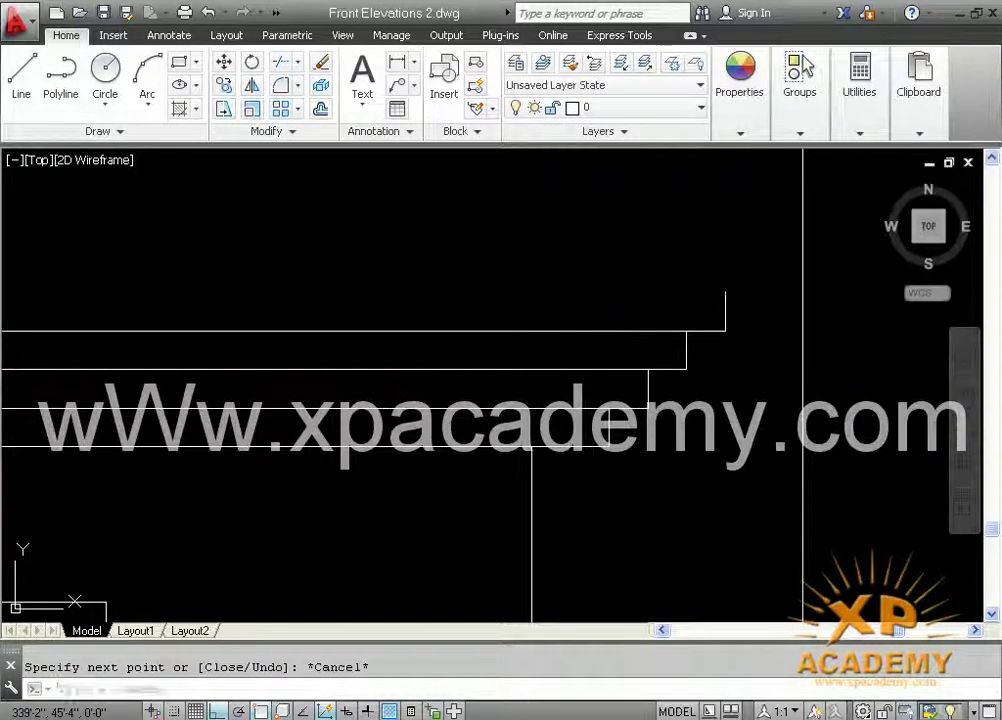
Mirror the new top right step to the left end about the cornice's vertical centre line, keeping the source.
type("mi")
key("Return")
left_click(757, 278)
left_click(709, 336)
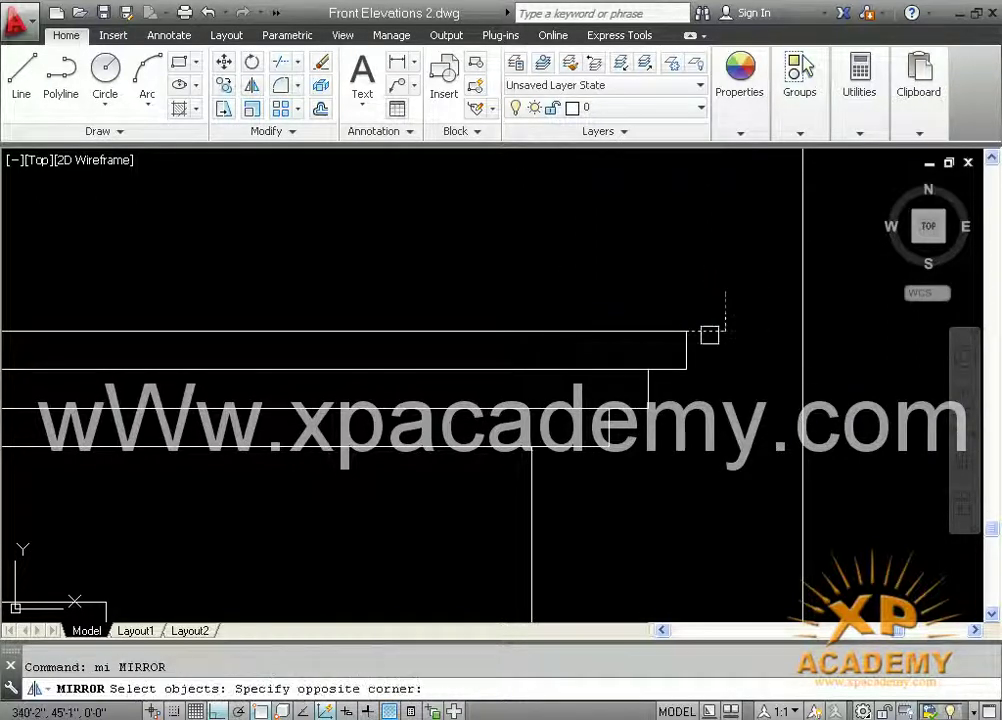
key("Return")
scroll(820, 339, "down", 2)
middle_click_drag(822, 339, 707, 339)
scroll(707, 339, "down", 1)
scroll(338, 352, "up", 1)
scroll(266, 405, "down", 1)
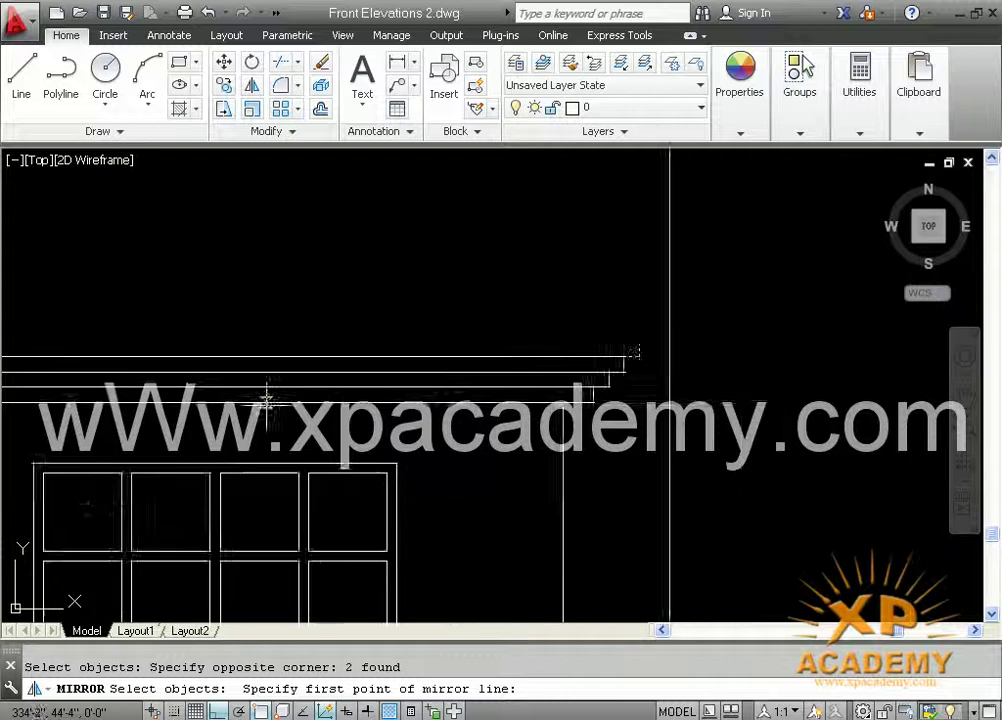
middle_click_drag(266, 405, 468, 405)
left_click(416, 404)
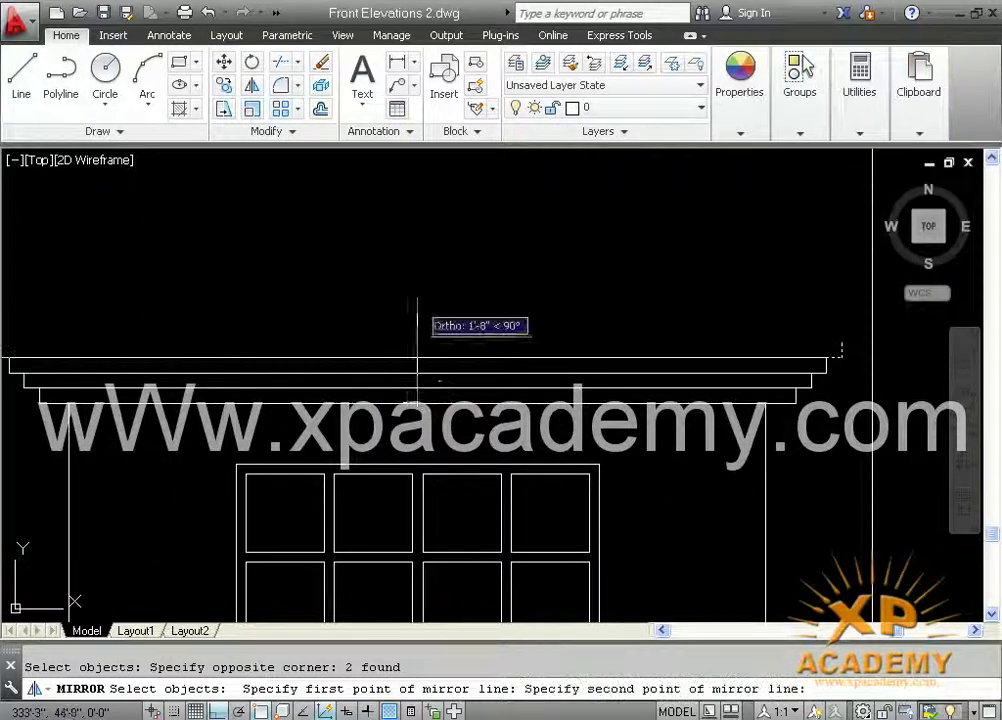
left_click(416, 298)
key("Return")
Draw a horizontal line across the tops of the two new end steps to close the uppermost cornice band.
middle_click_drag(417, 313, 555, 335)
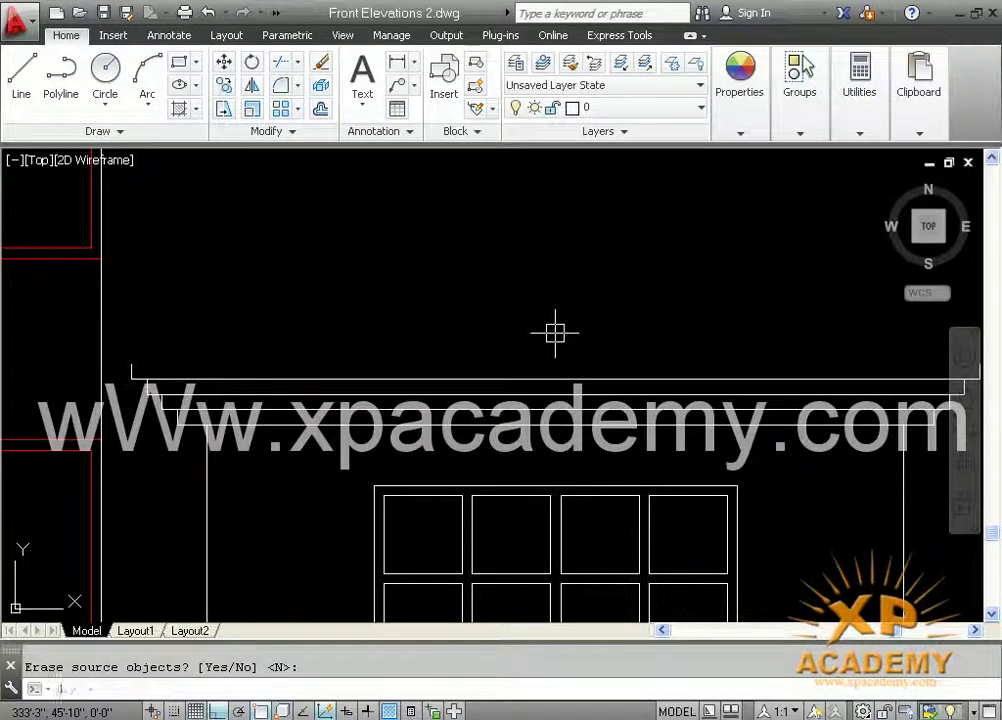
type("l")
key("Return")
left_click(131, 365)
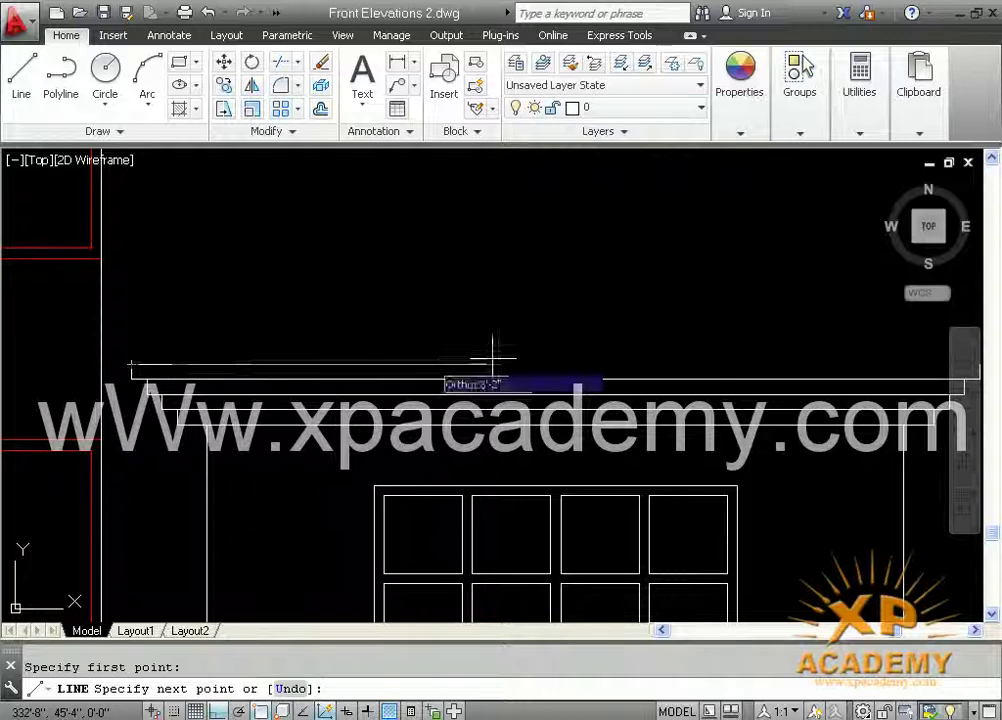
middle_click_drag(492, 358, 286, 351)
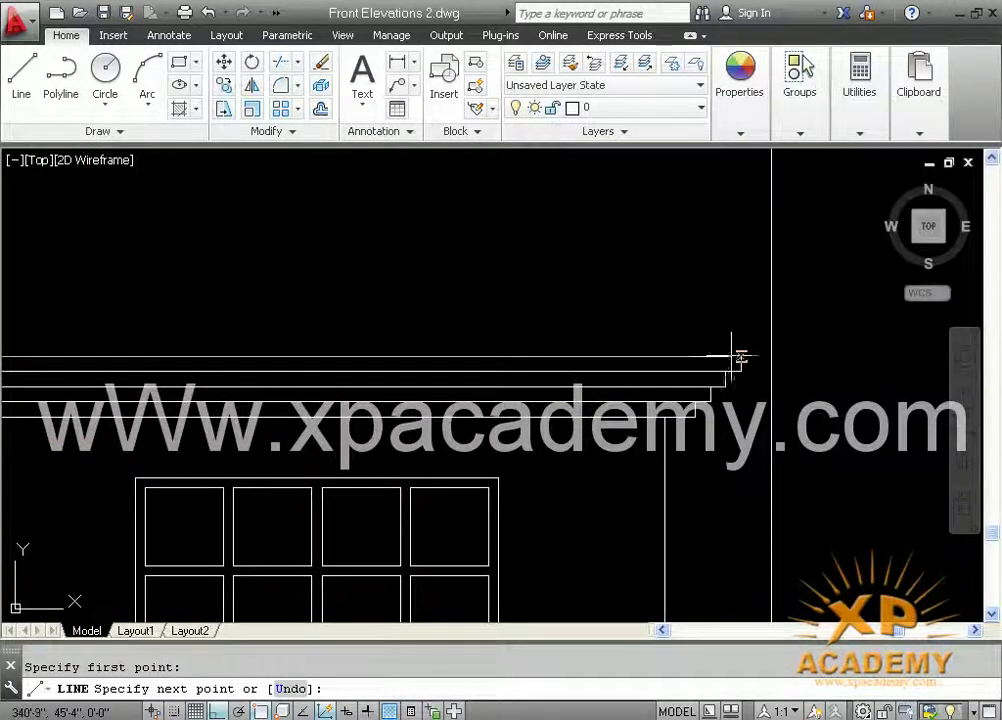
left_click(741, 356)
key("Return")
Draw a vertical line about 3'-9" high from the cornice's top midpoint, continuing with a sloped line down to the top left corner.
scroll(329, 356, "down", 2)
key("Return")
left_click(318, 356)
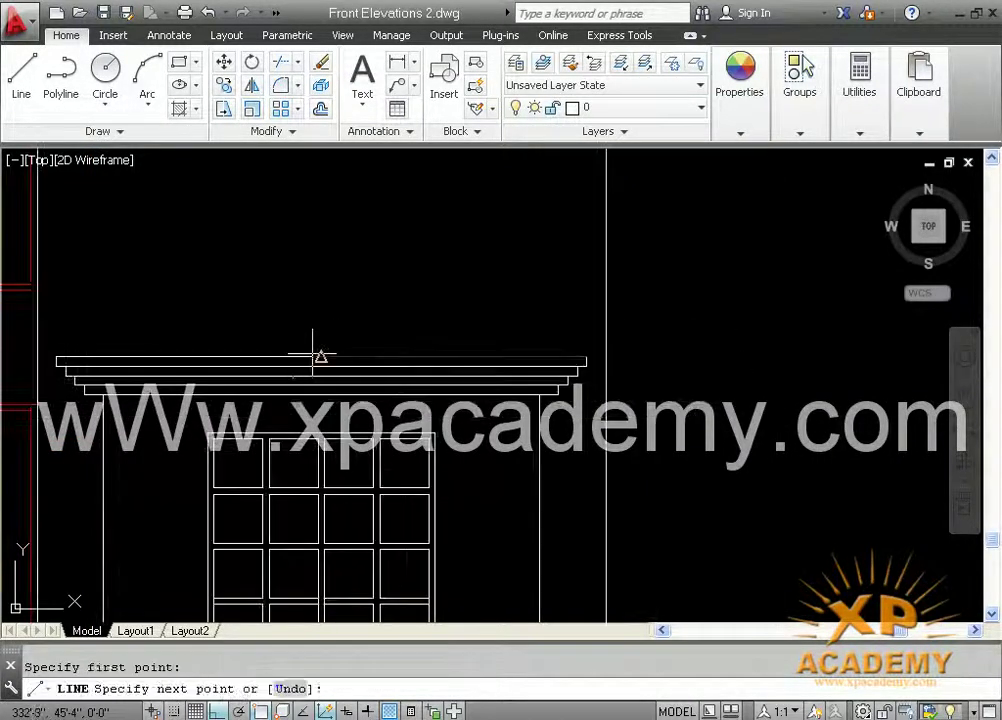
left_click(321, 356)
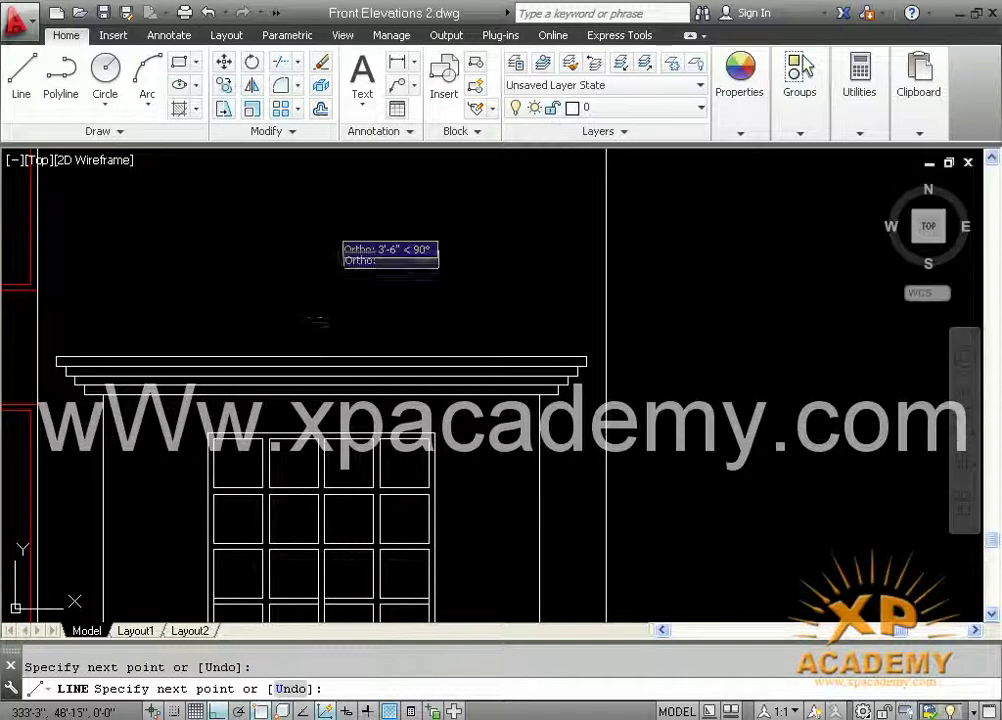
left_click(321, 214)
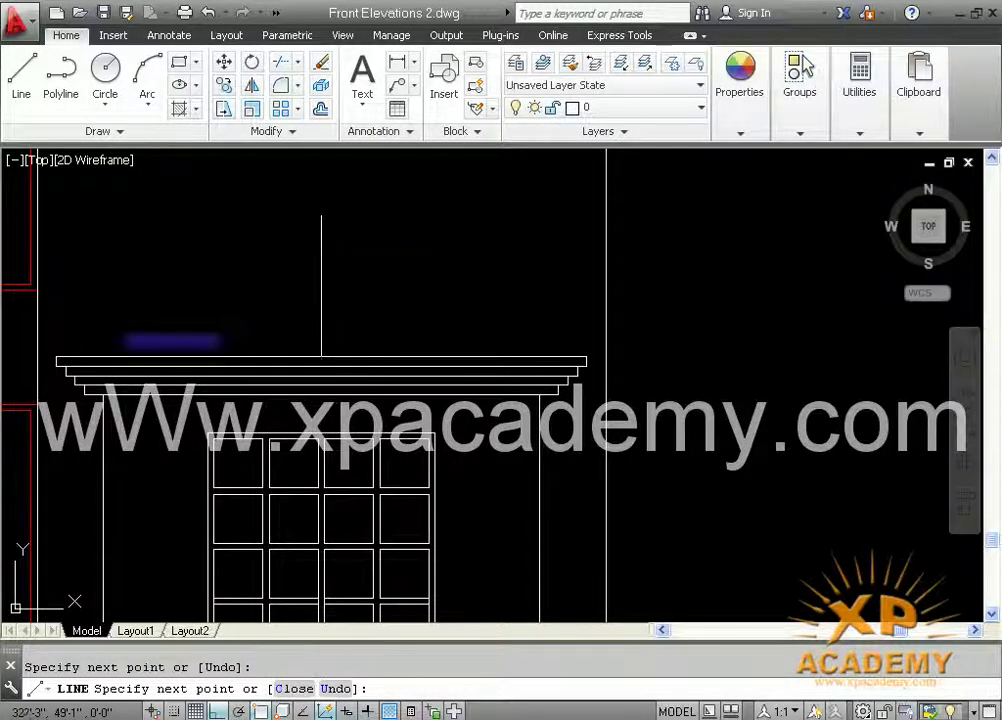
left_click(56, 356)
key("Return")
key("Return")
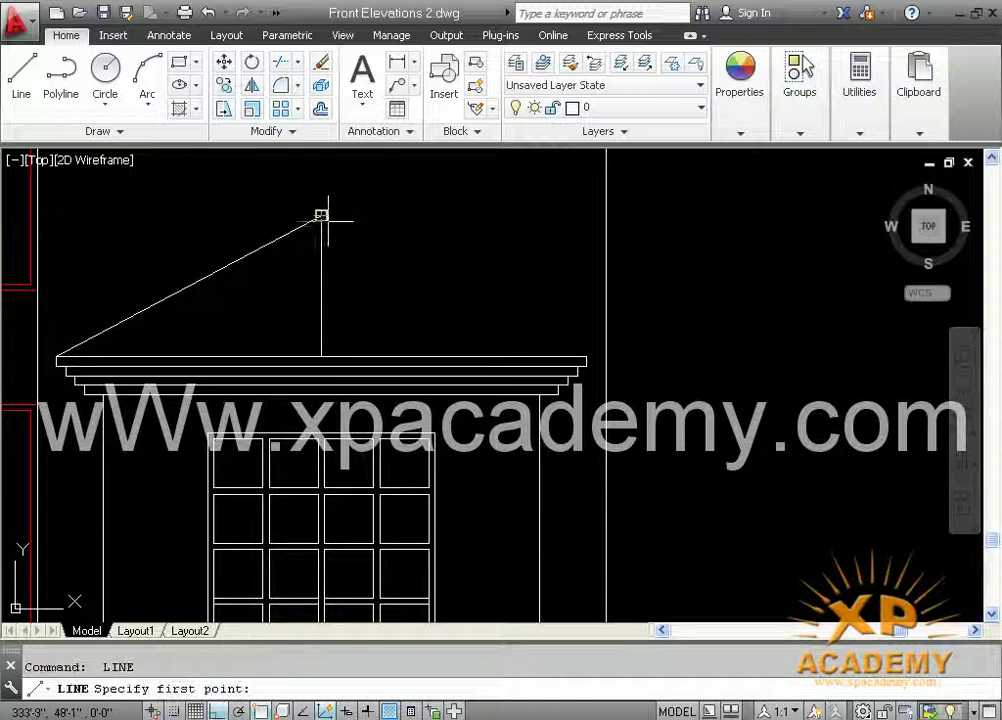
Draw the gable's right slope from the apex to the cornice's top right corner, and delete the vertical construction line.
left_click(321, 214)
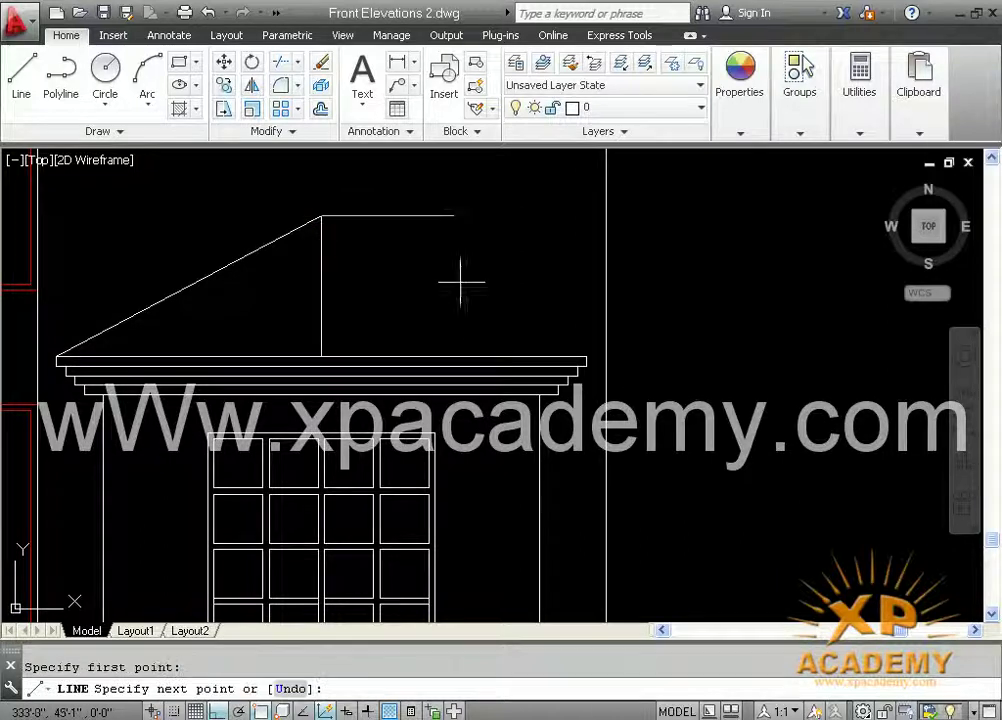
left_click(586, 356)
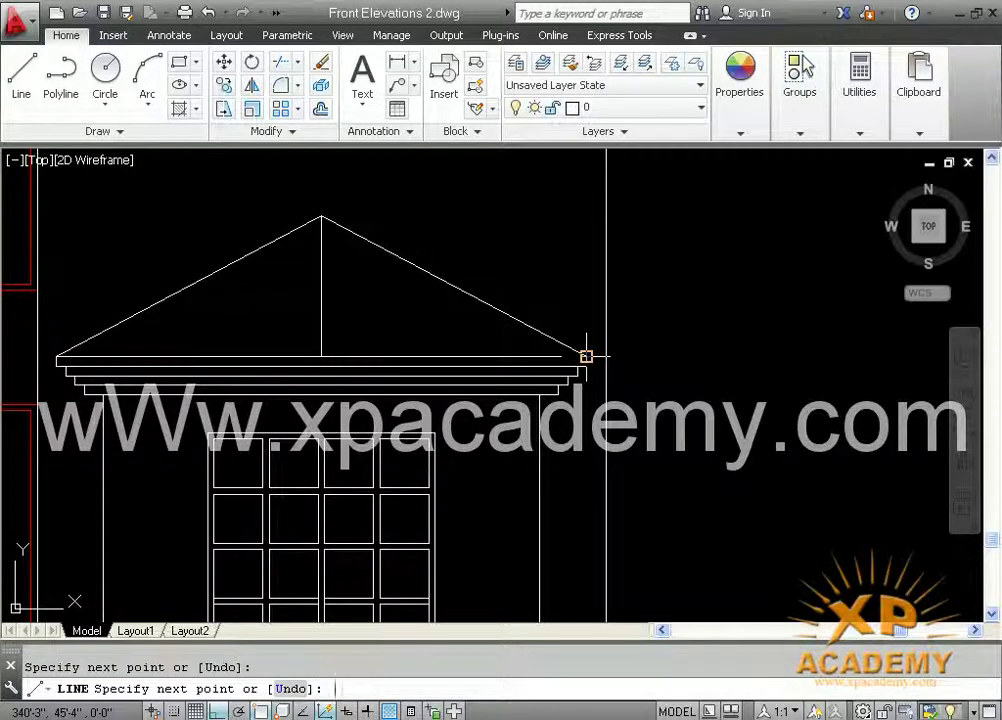
key("Return")
left_click(321, 302)
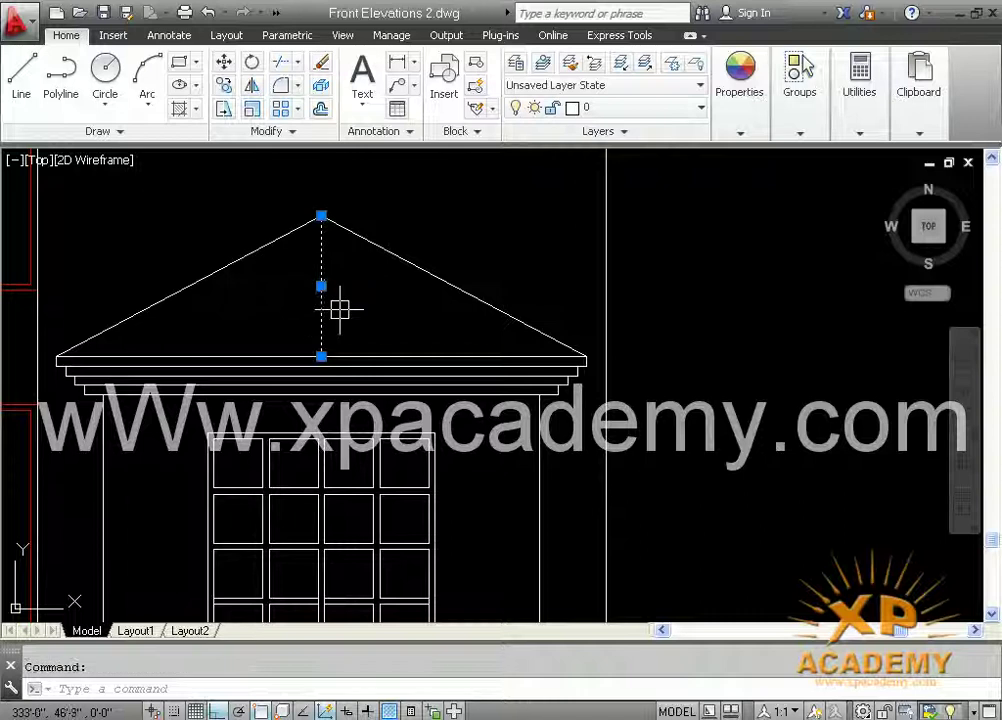
key("Delete")
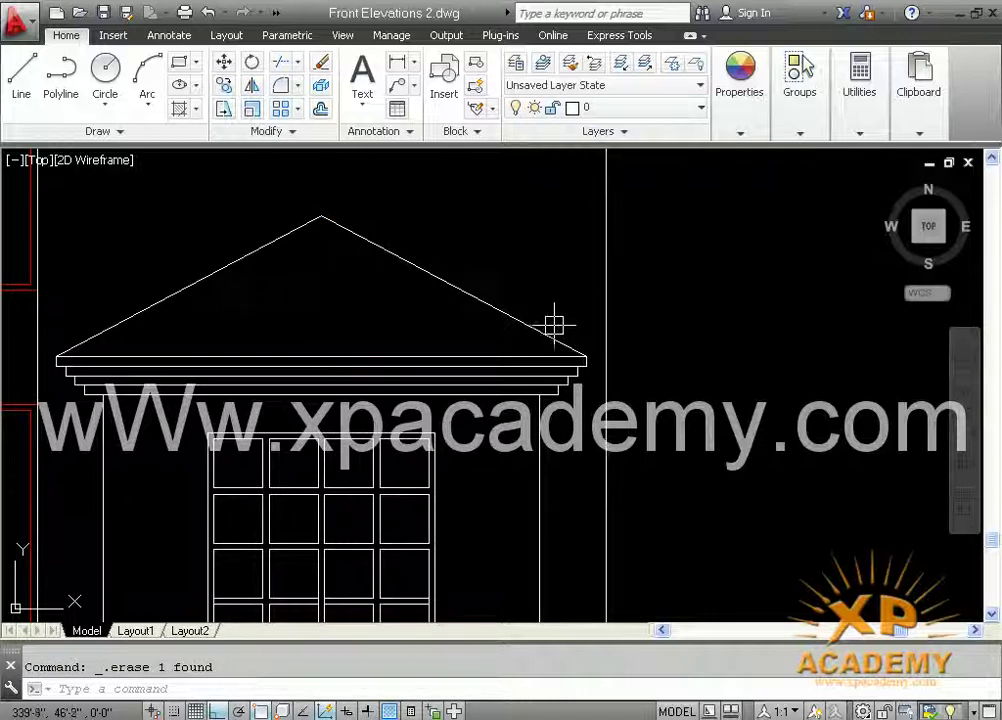
type("m")
key("Return")
scroll(552, 325, "up", 3)
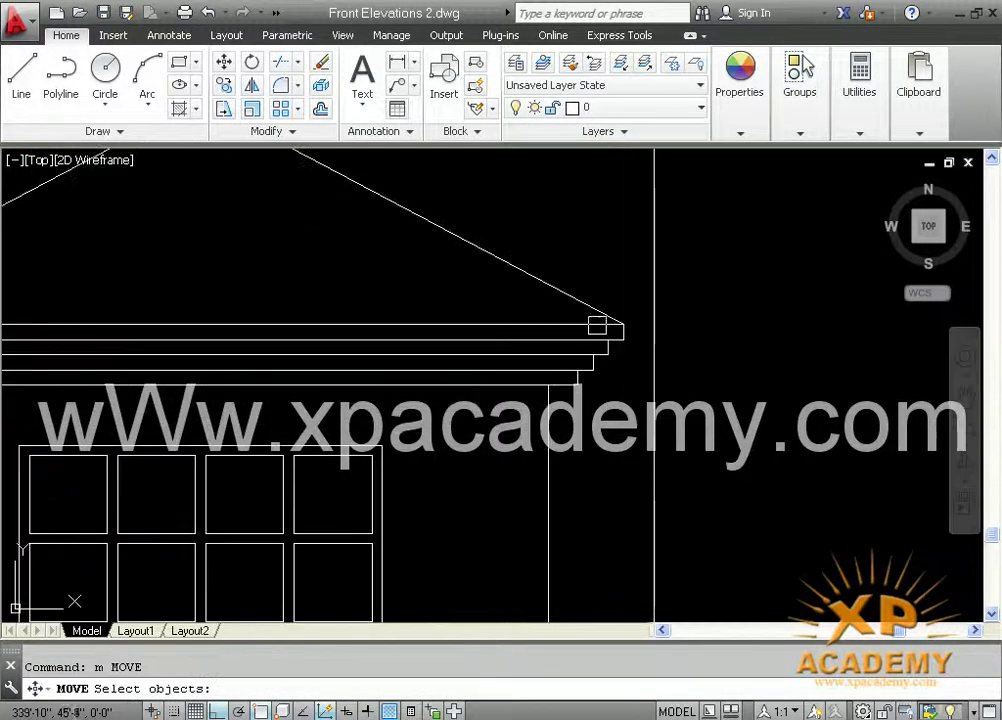
left_click(610, 334)
left_click(566, 284)
scroll(617, 326, "up", 6)
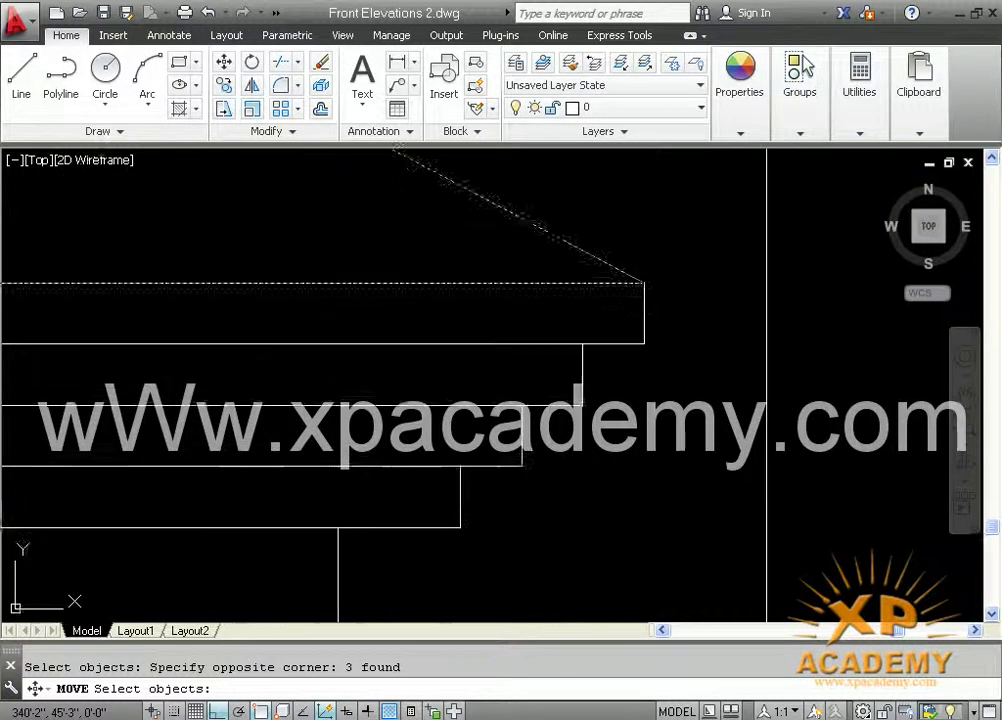
key("Escape")
scroll(618, 322, "down", 2)
type("m")
key("Return")
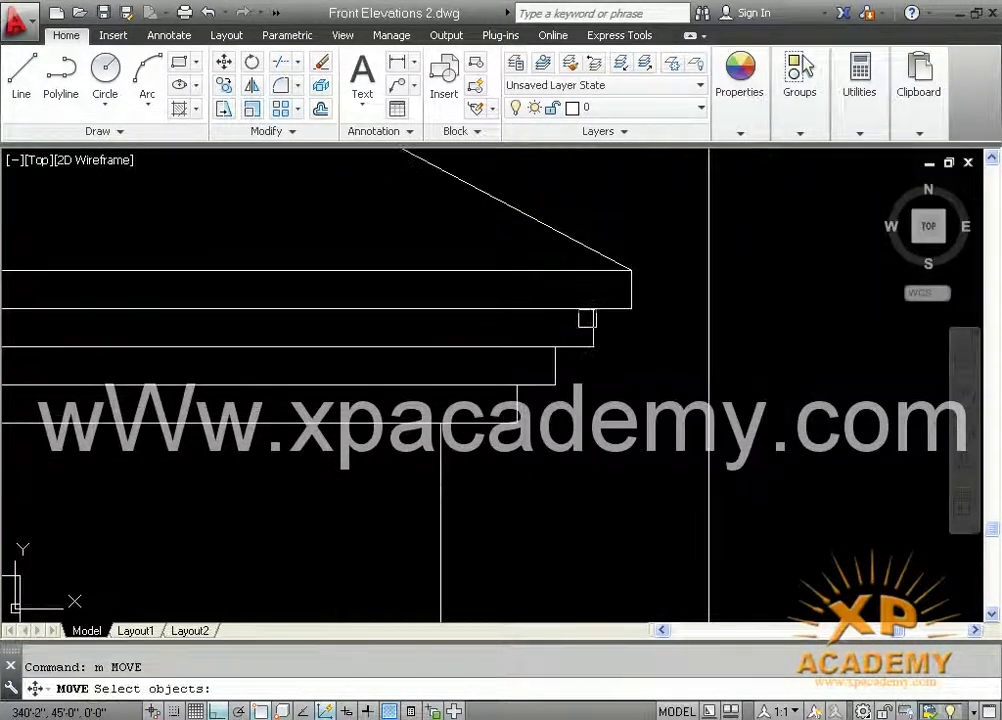
left_click(531, 191)
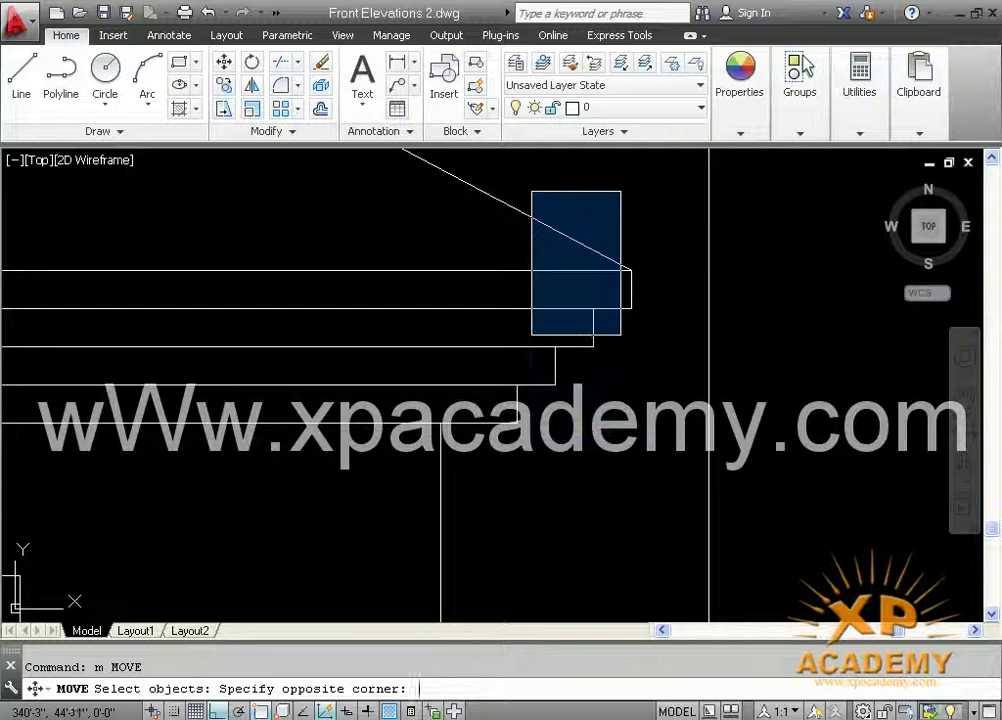
left_click(620, 336)
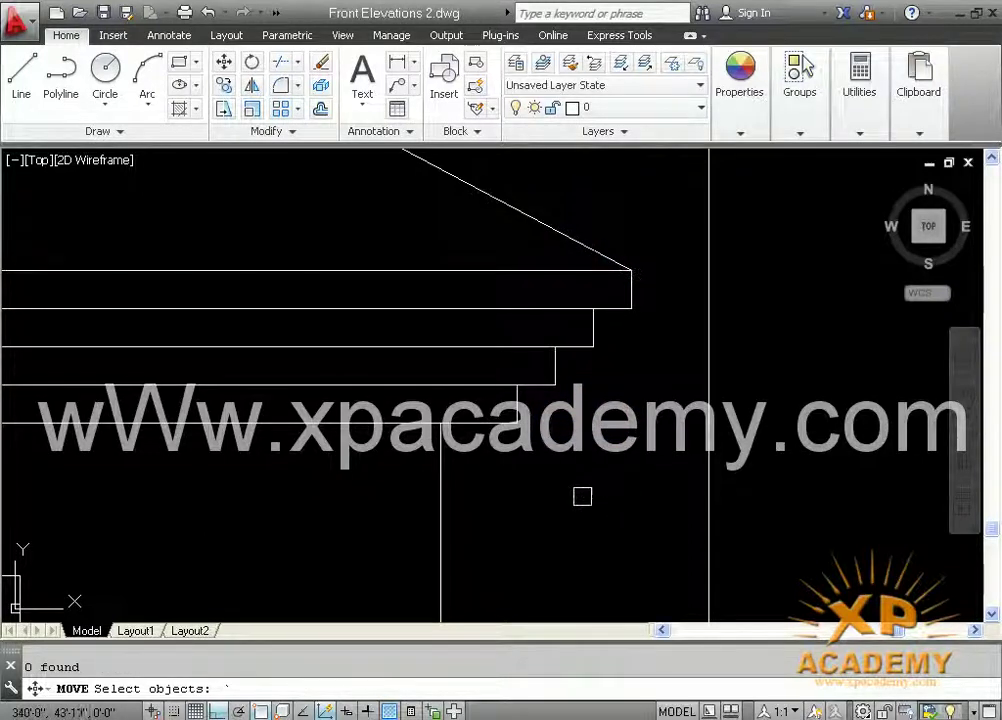
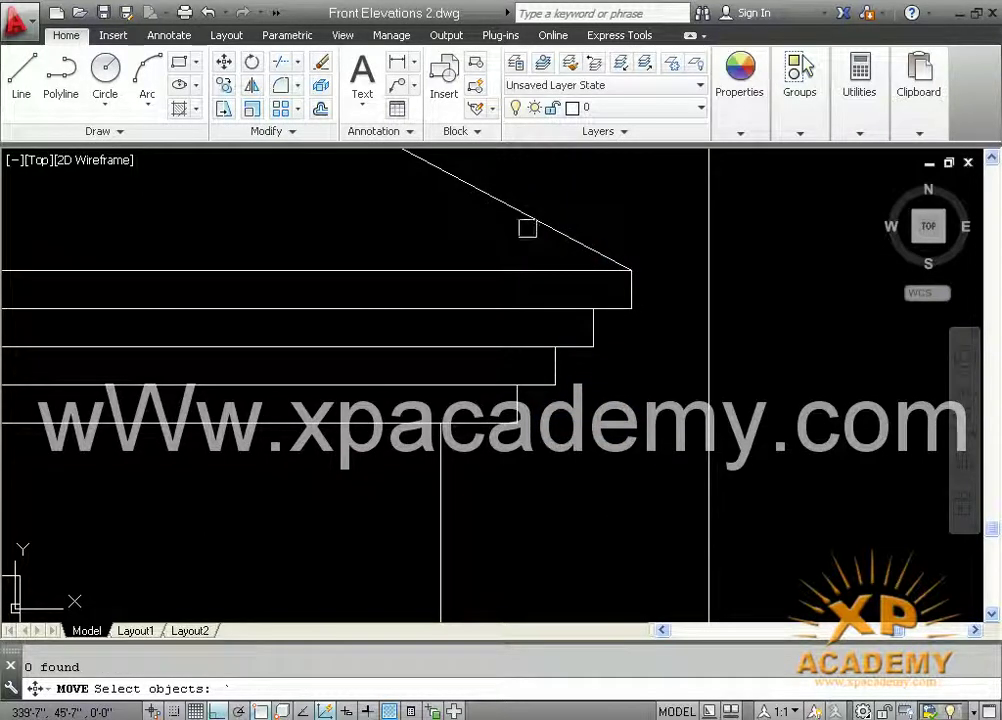
key("Escape")
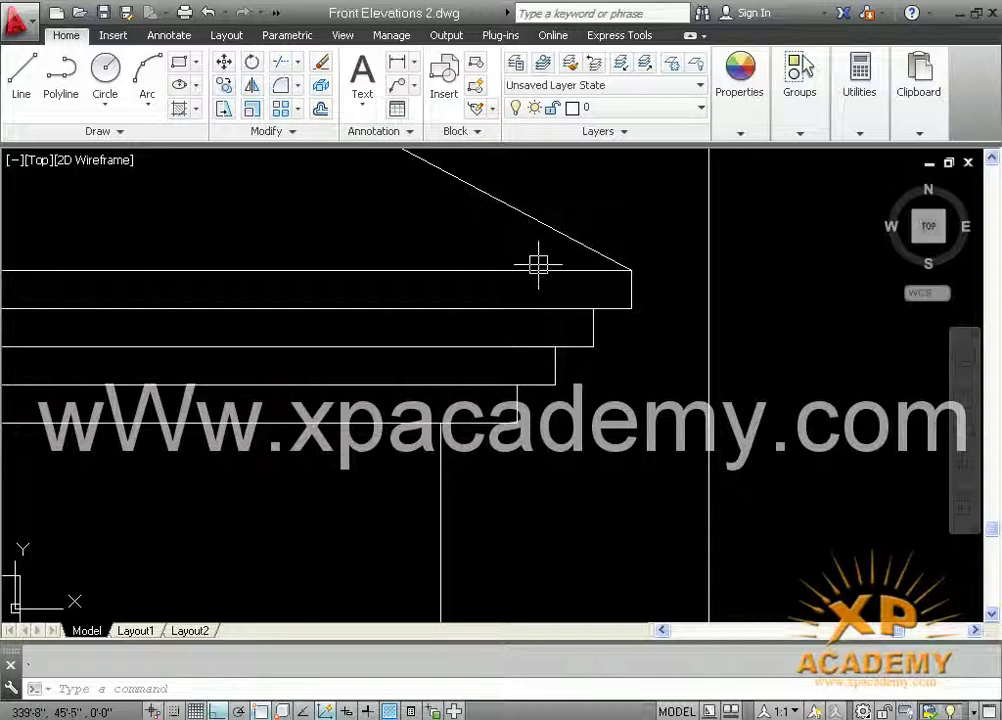
Move the cornice's right end steps horizontally from their top corner to the vertical guide line on the right.
type("m")
key("Return")
left_click(396, 205)
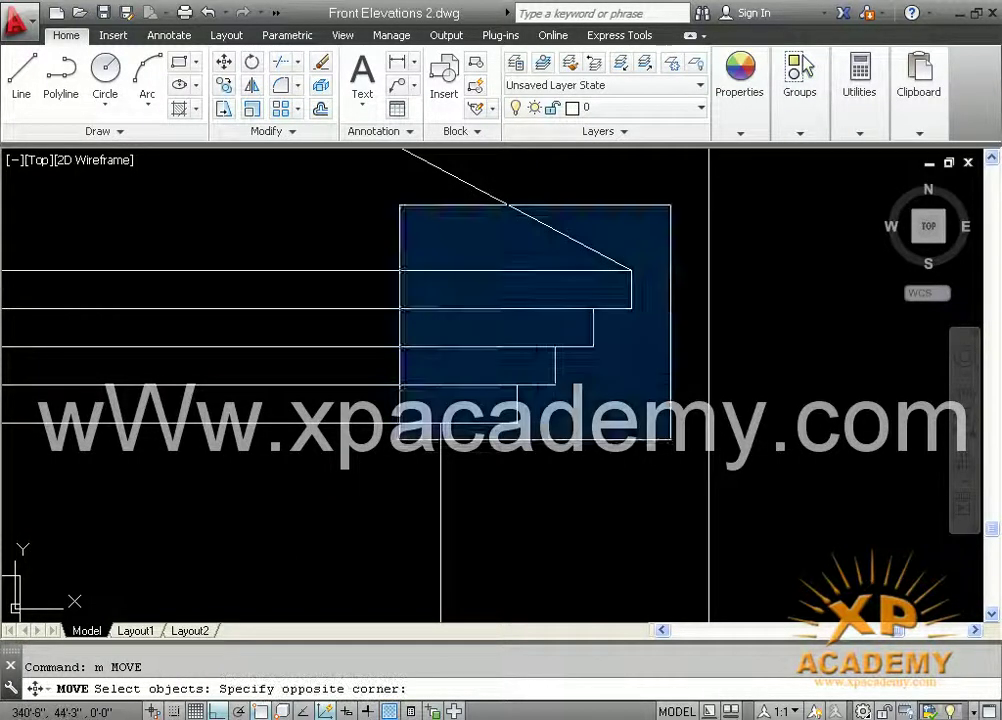
left_click(667, 440)
key("Return")
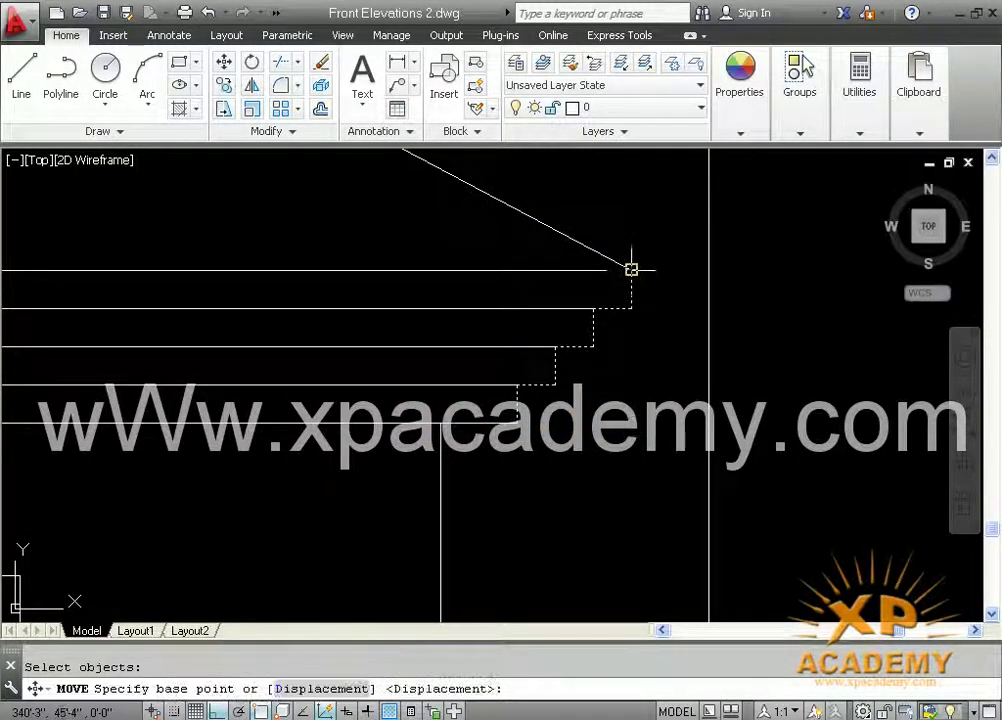
left_click(631, 269)
left_click(708, 270)
key("Escape")
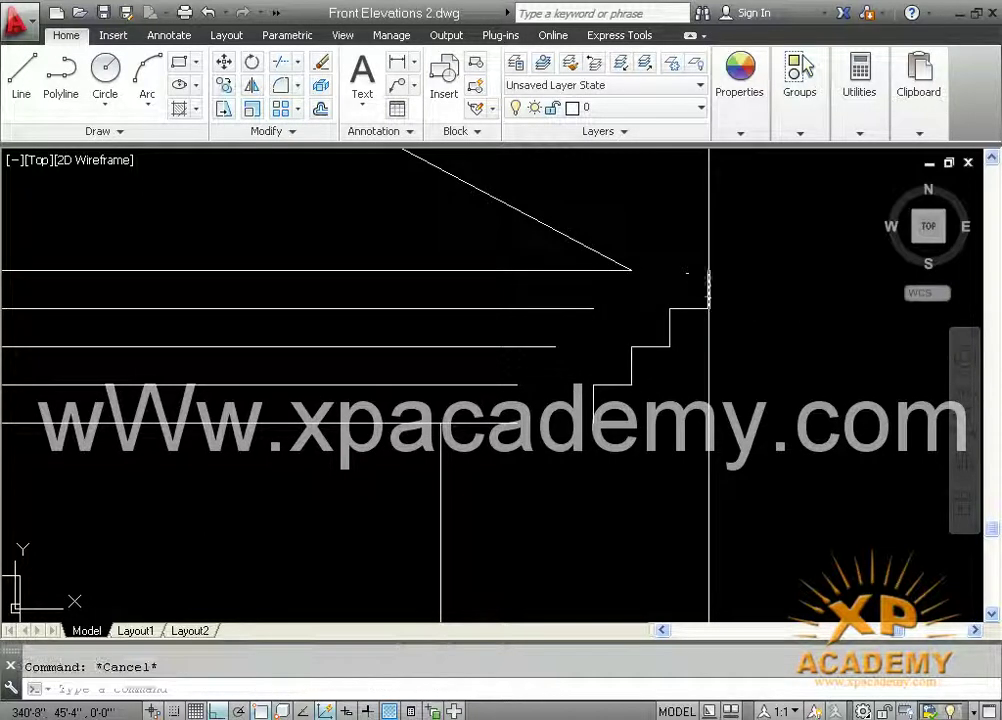
Extend the cornice's horizontal lines and the gable's right slope to meet the moved right end steps.
type("ex")
key("Return")
key("Return")
left_click(564, 217)
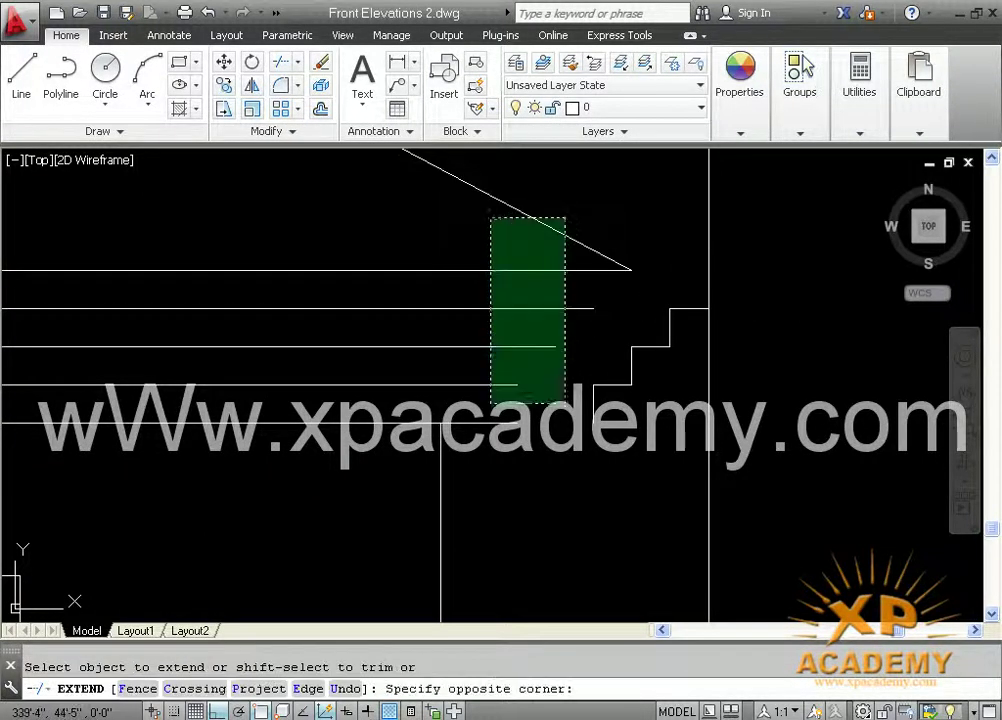
left_click(478, 431)
key("Escape")
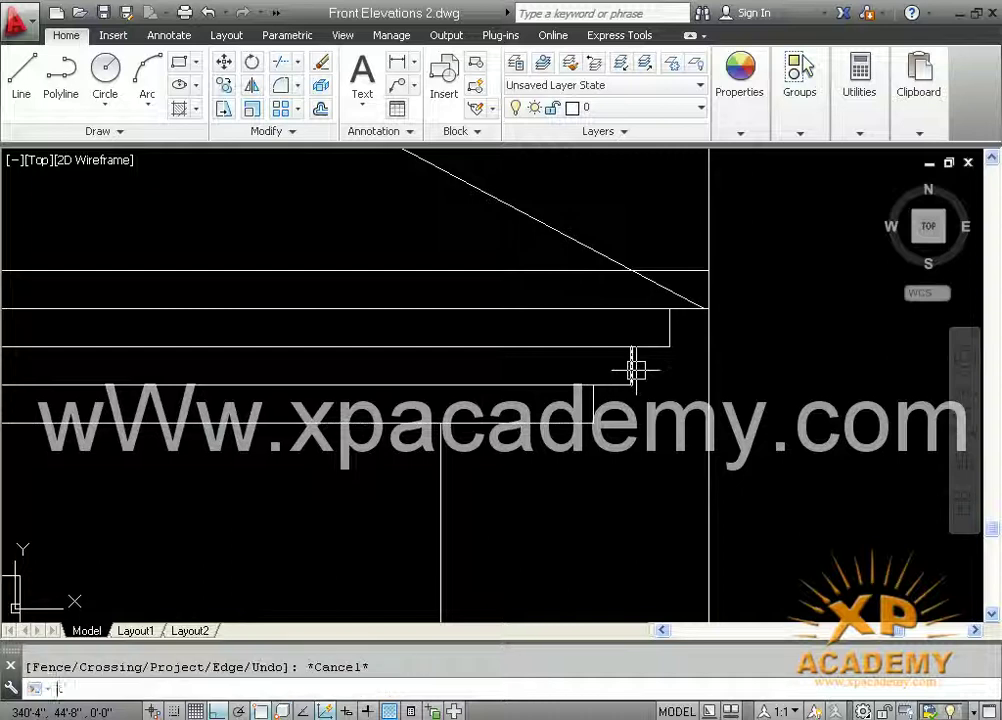
Trim the part of the top cornice line that overhangs the gable's right slope.
type("tr")
key("Return")
key("Return")
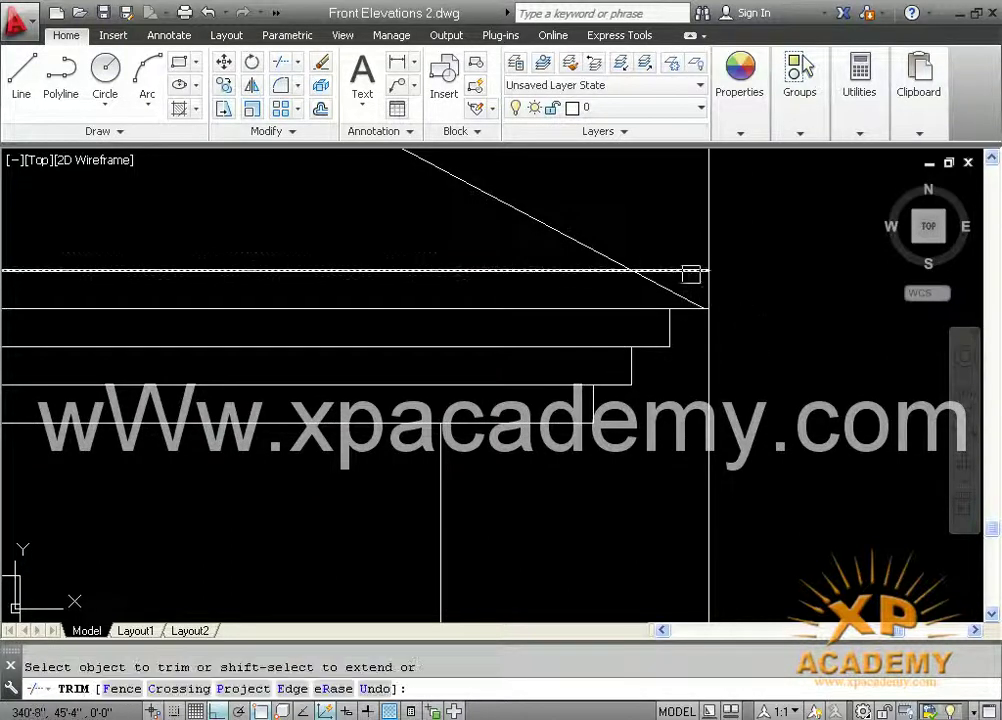
key("Escape")
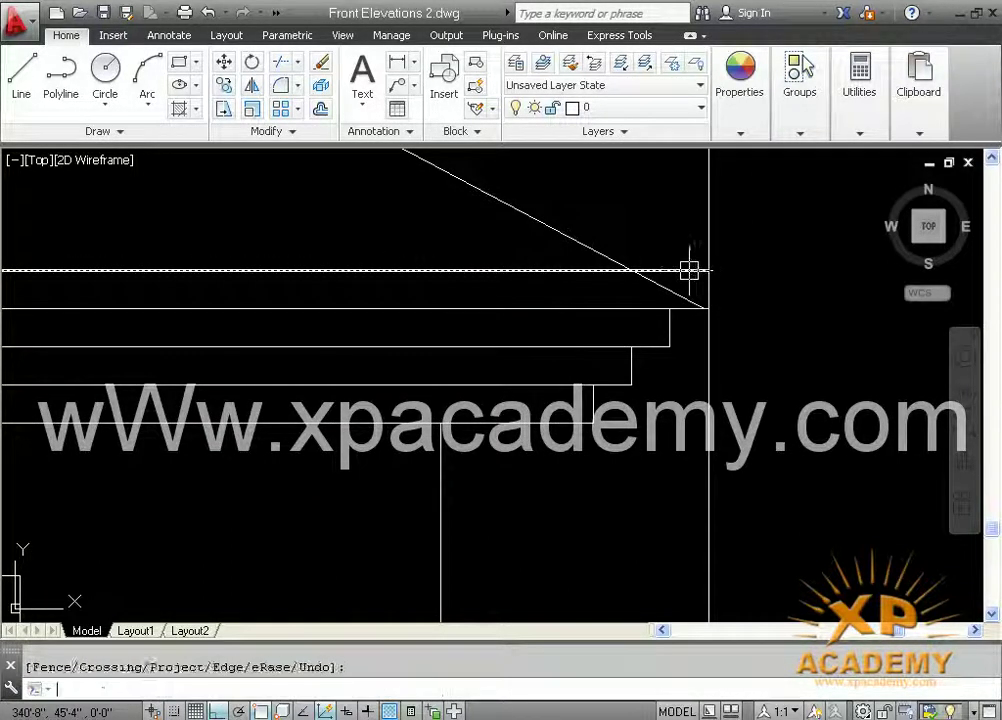
key("Return")
key("Return")
left_click(689, 270)
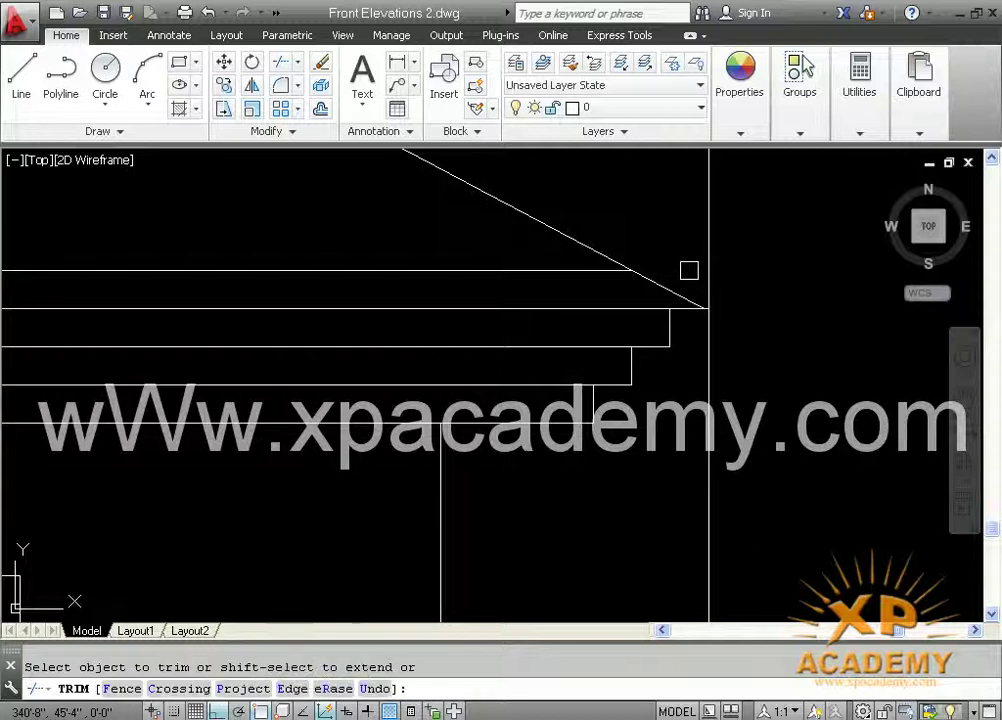
scroll(676, 290, "down", 2)
middle_click_drag(499, 347, 773, 401)
scroll(660, 400, "down", 2)
middle_click_drag(576, 439, 588, 415)
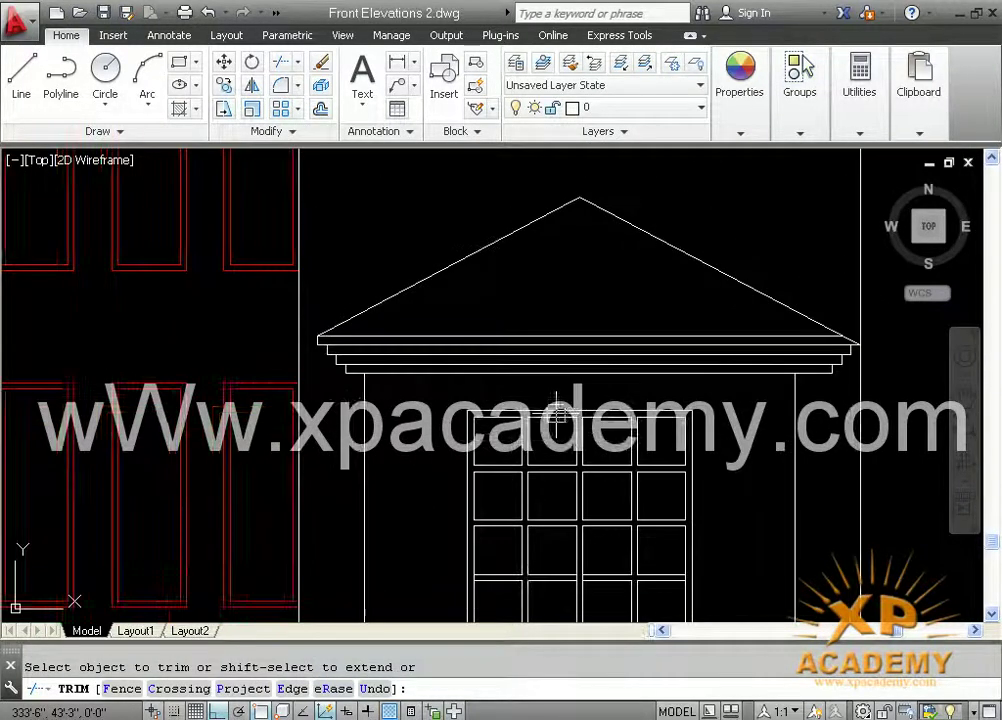
key("Escape")
key("Escape")
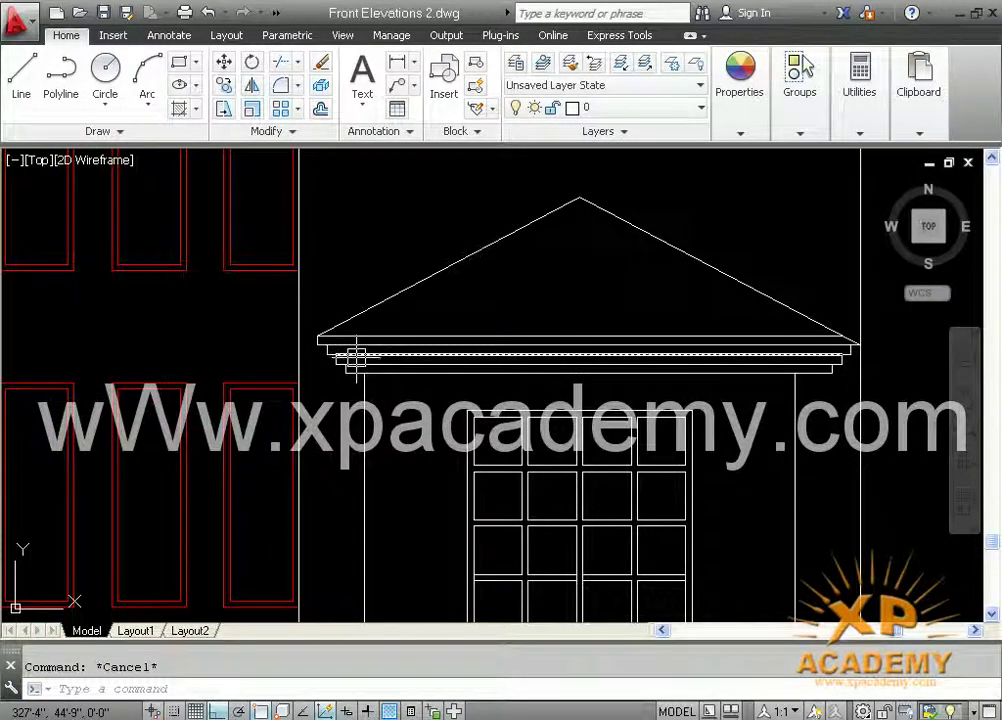
Move the cornice's left end steps horizontally from their top corner to the vertical guide line on the left.
type("m")
key("Return")
scroll(311, 335, "up", 5)
left_click(313, 304)
left_click(430, 450)
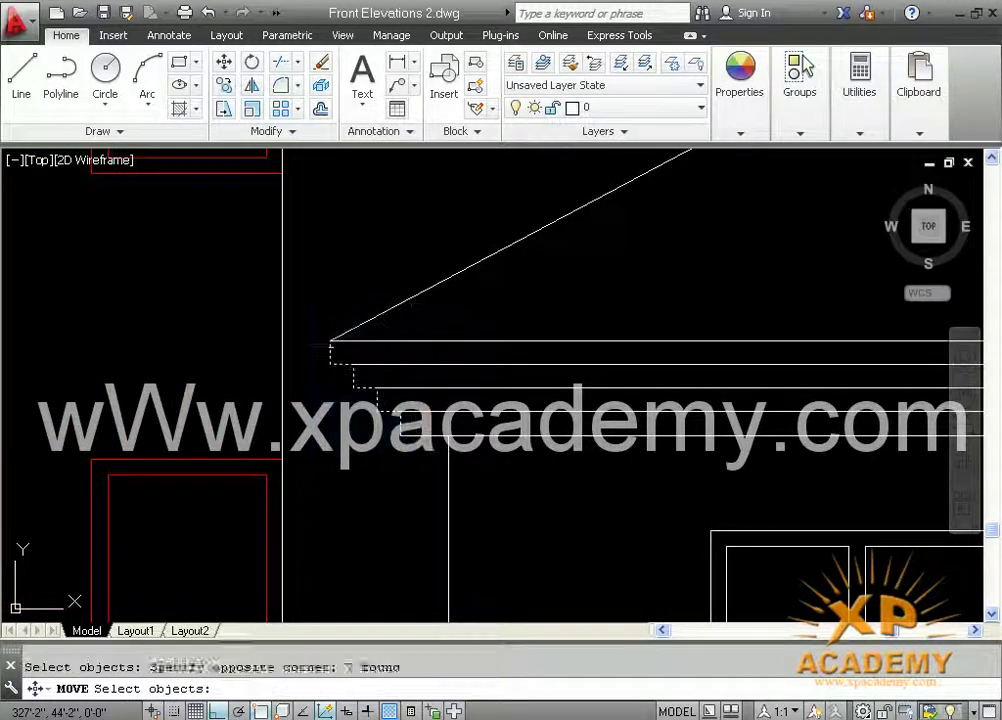
key("Return")
left_click(329, 340)
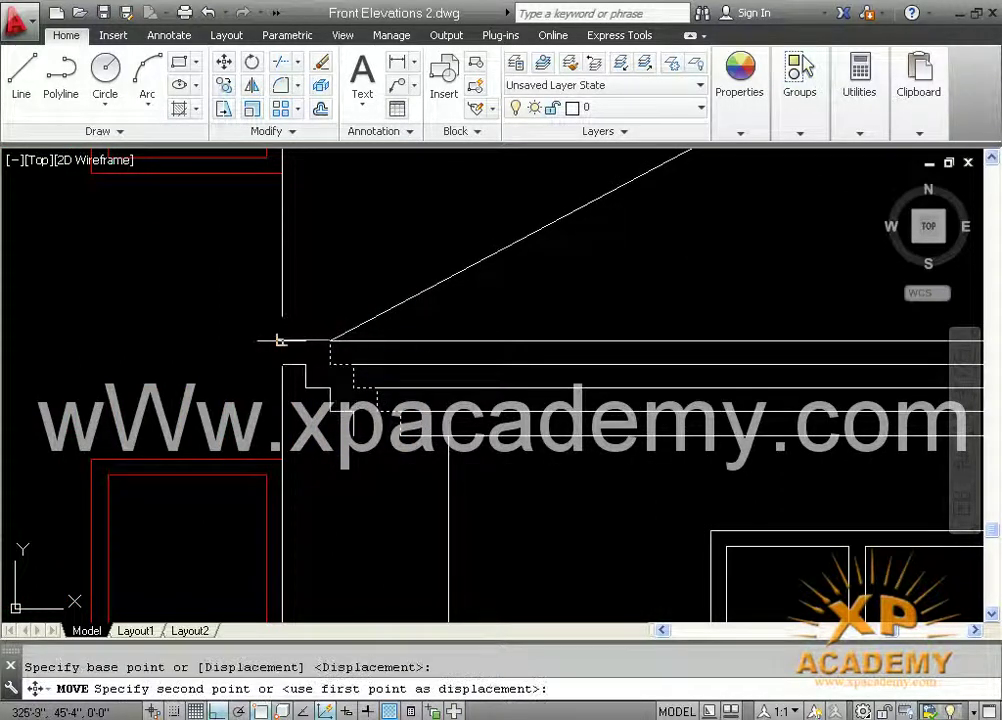
left_click(282, 340)
key("Escape")
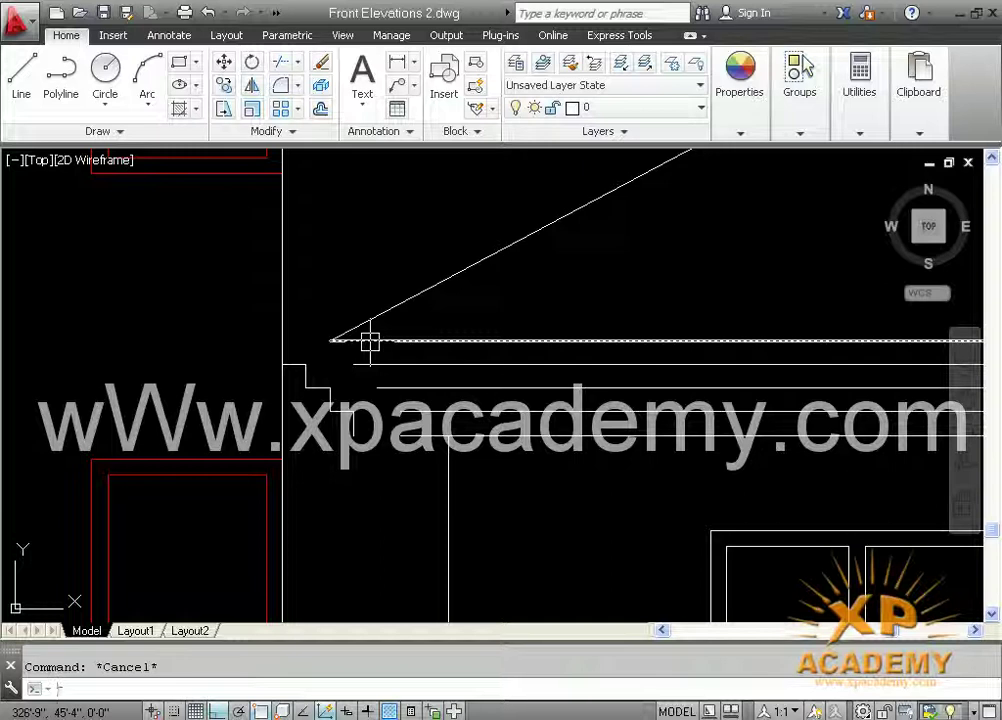
Extend the cornice's horizontal lines and the gable's left slope to meet the moved left end steps.
type("ex")
key("Return")
key("Return")
left_click(414, 257)
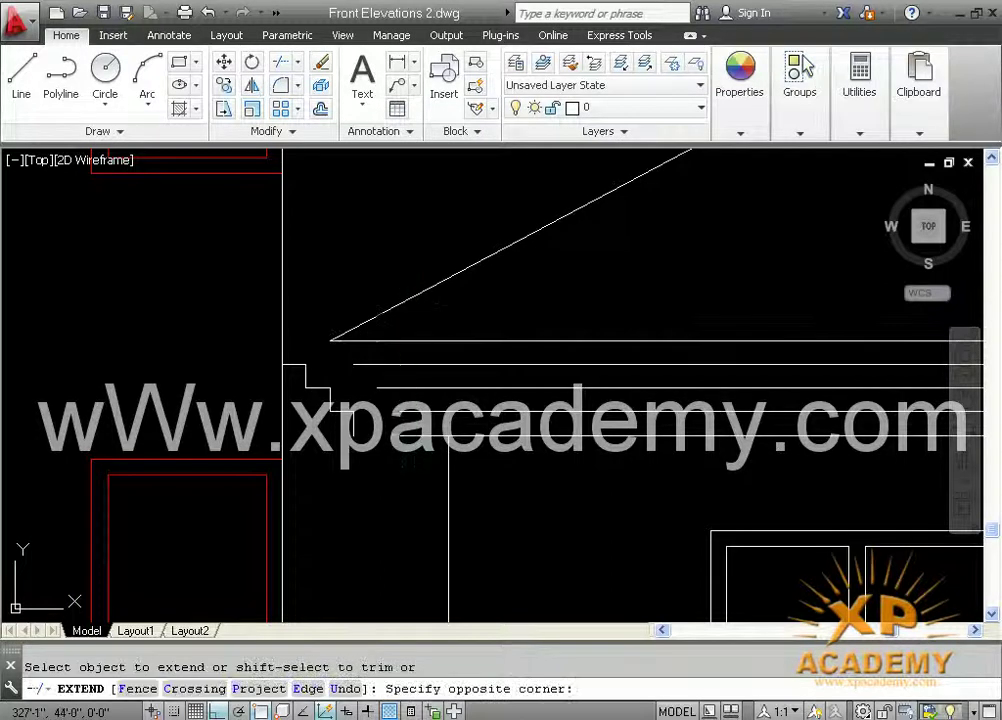
left_click(365, 430)
key("Escape")
Delete both halves of the top horizontal line inside the gable and save the drawing.
left_click(297, 340)
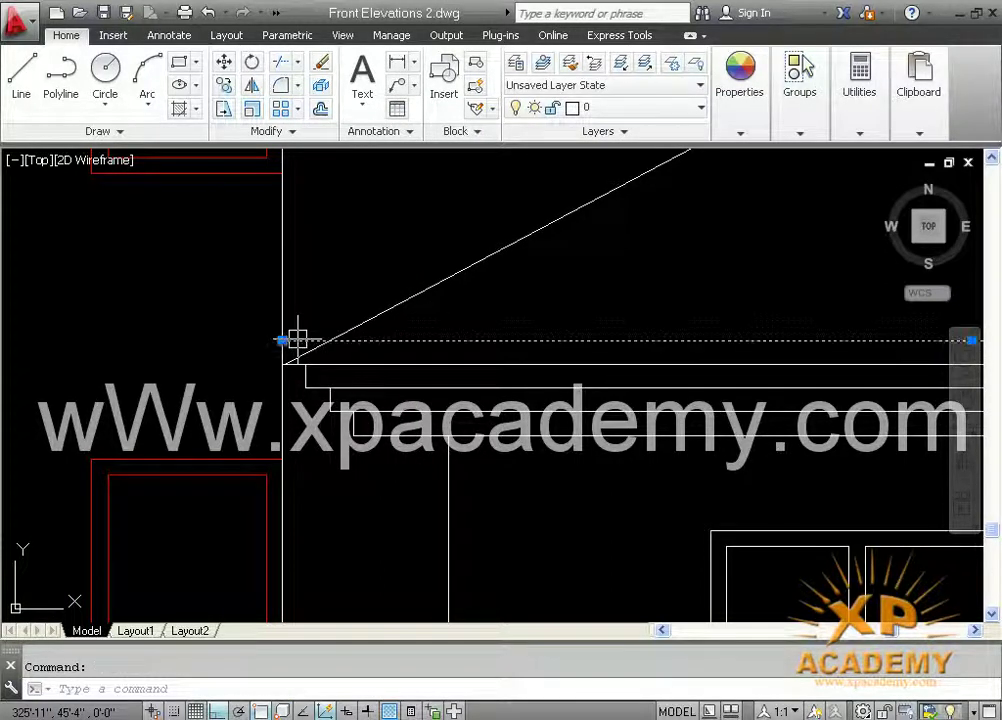
key("Delete")
scroll(297, 340, "down", 3)
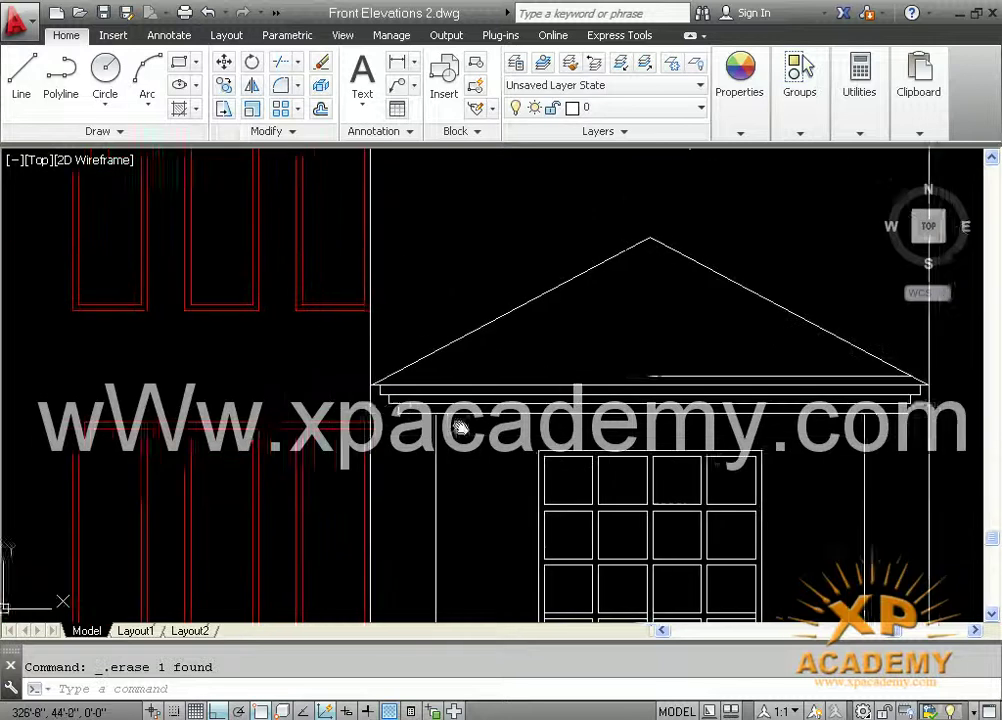
left_click(567, 373)
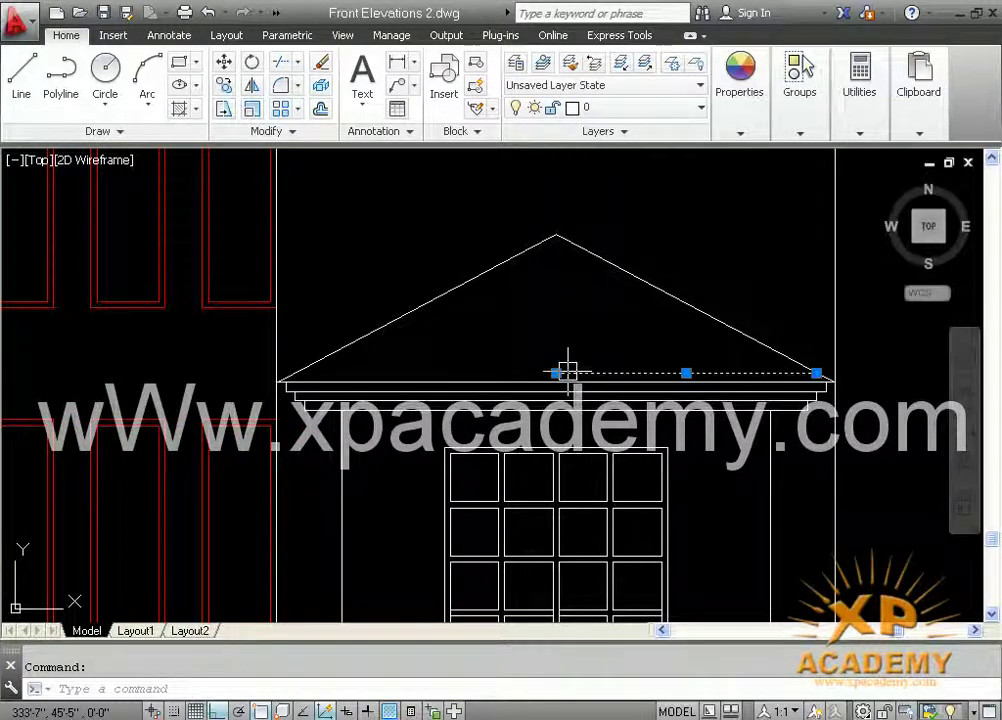
key("Delete")
scroll(572, 391, "down", 4)
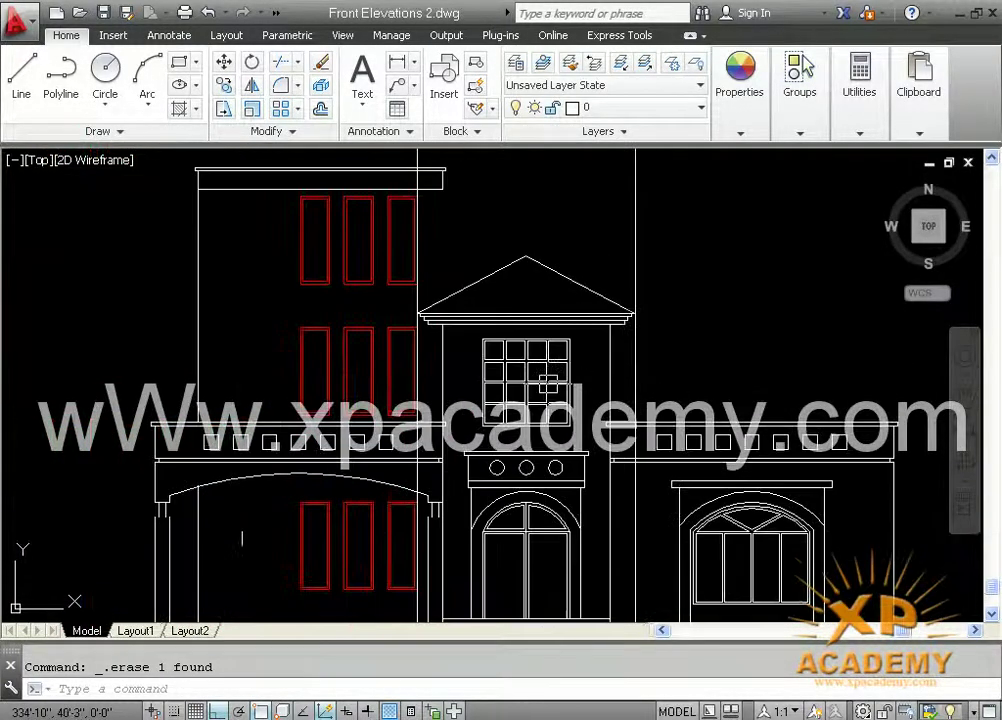
key("ctrl+s")
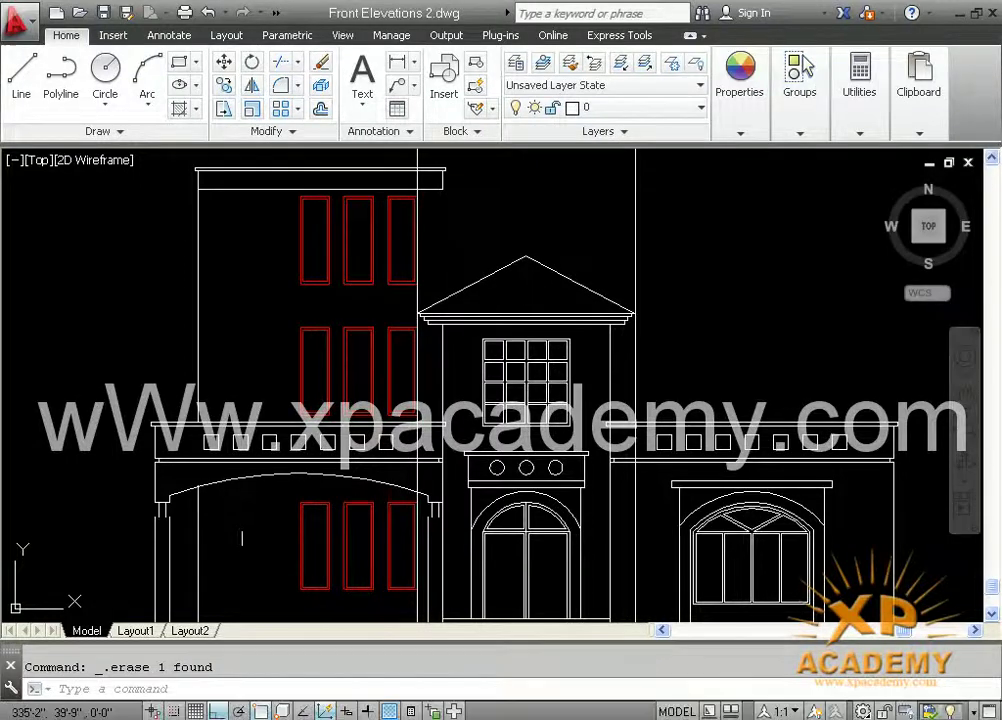
Trim both wall lines of the window section where they cross the copings of the left and right parapets.
mouse_move(624, 454)
middle_mouse_down()
mouse_move(604, 392)
mouse_move(577, 353)
mouse_move(559, 510)
mouse_move(525, 471)
middle_mouse_up()
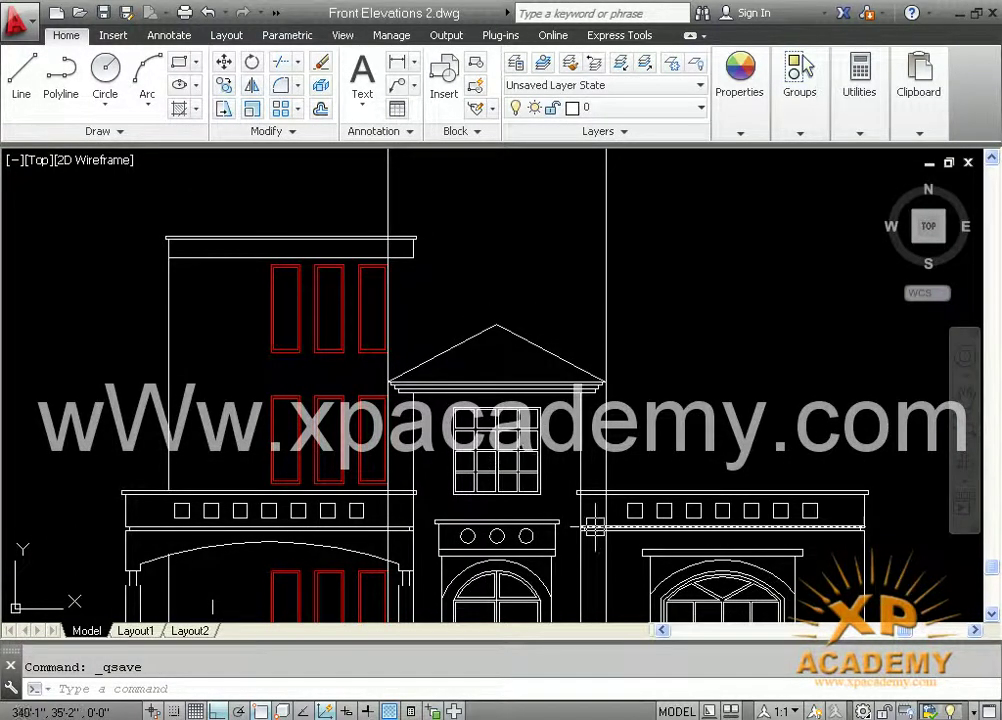
middle_click_drag(593, 525, 569, 509)
scroll(567, 485, "up", 2)
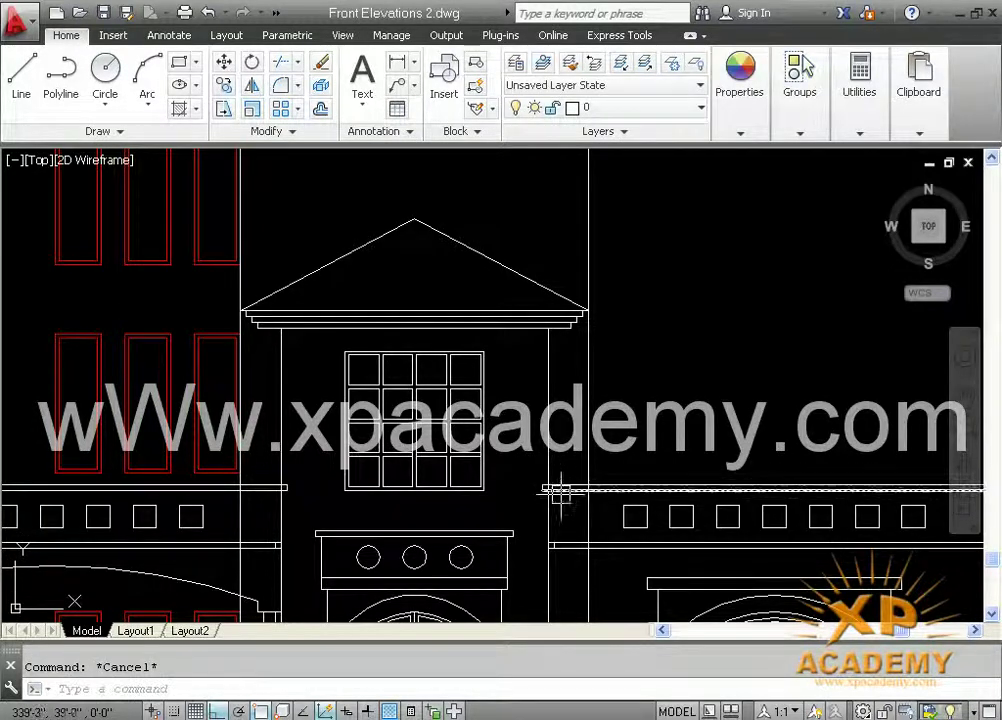
left_click(549, 451)
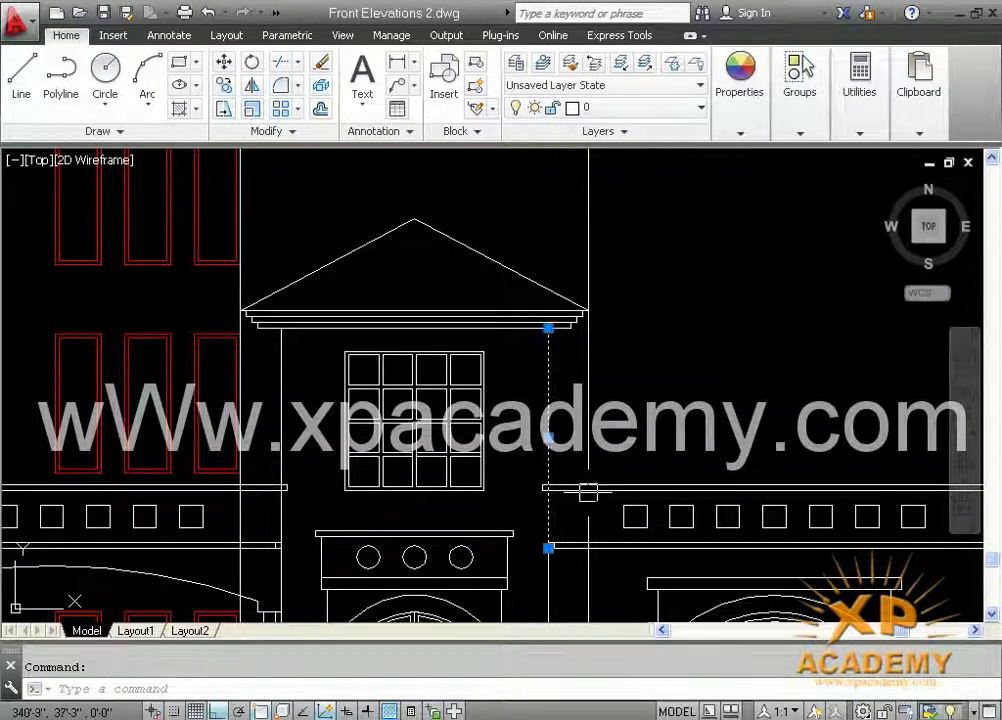
key("Escape")
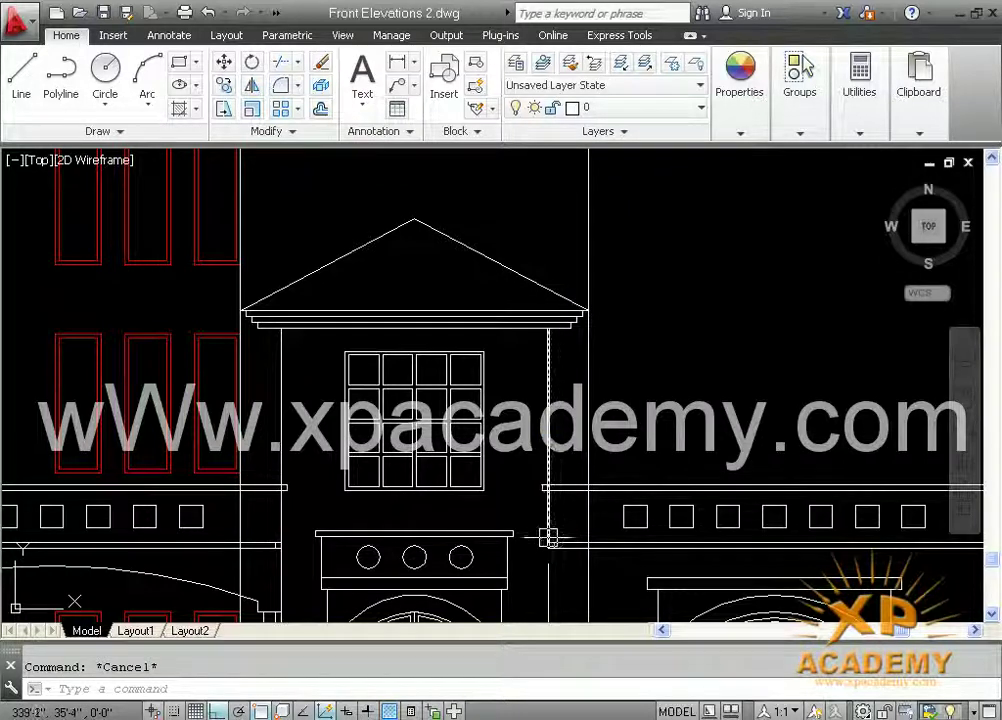
type("tr")
key("Return")
scroll(548, 538, "up", 8)
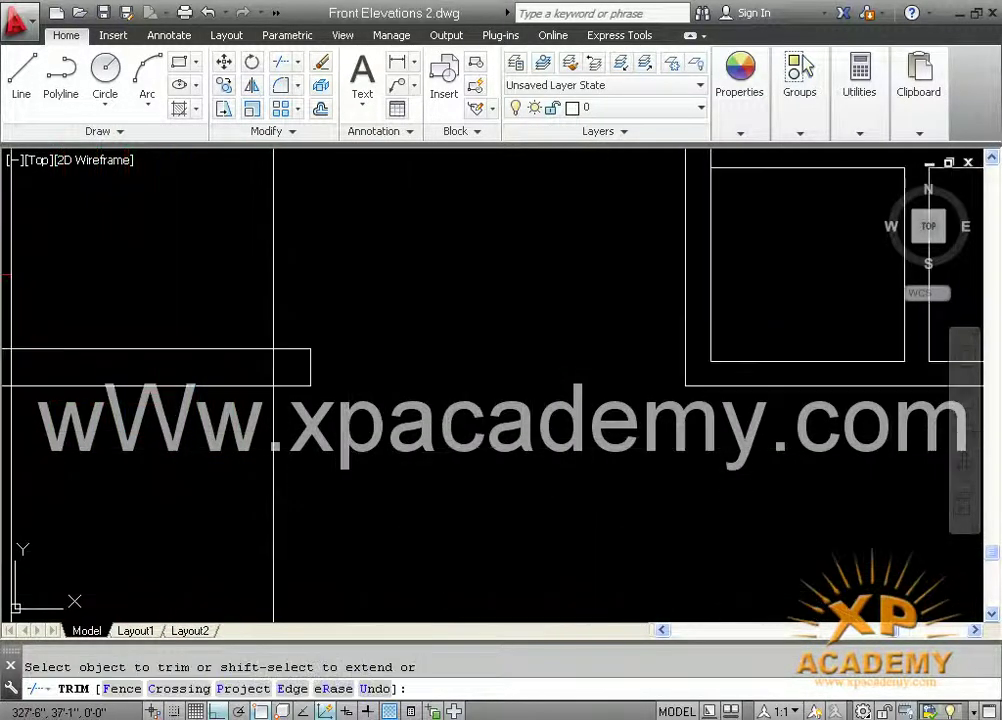
scroll(425, 444, "down", 2)
middle_click_drag(840, 445, 397, 451)
middle_click_drag(960, 440, 384, 444)
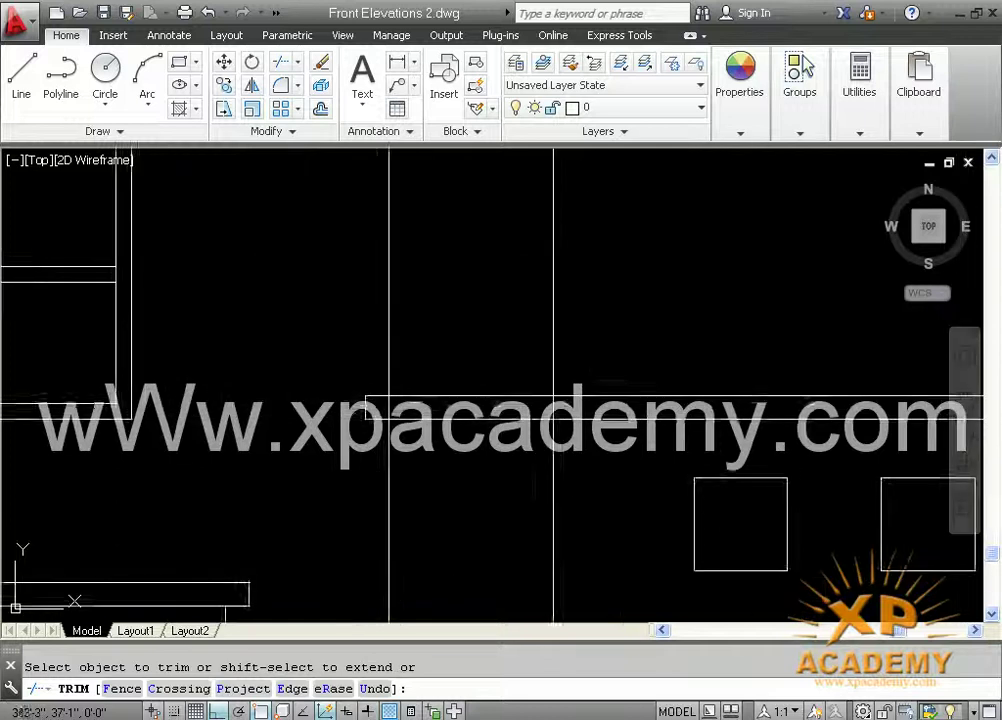
scroll(437, 414, "up", 2)
scroll(397, 441, "down", 4)
middle_click_drag(430, 485, 556, 409)
key("Escape")
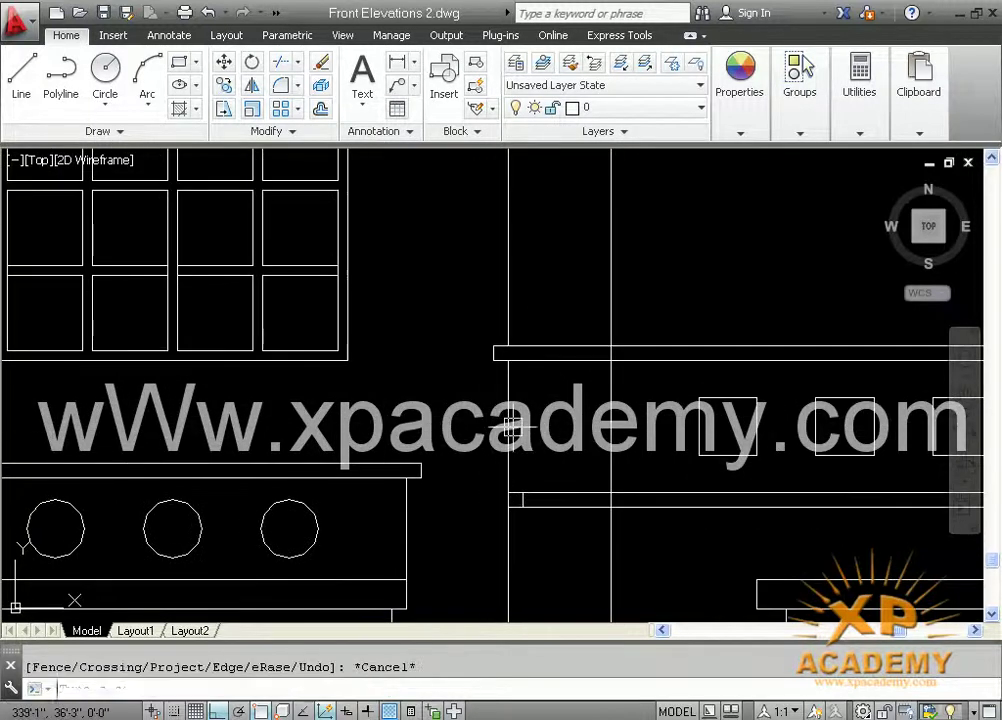
Delete the overlapping right wall segment below the right parapet's coping and the vertical guide line at the gable's right end.
left_click(510, 424)
left_click(530, 420)
left_click(510, 432)
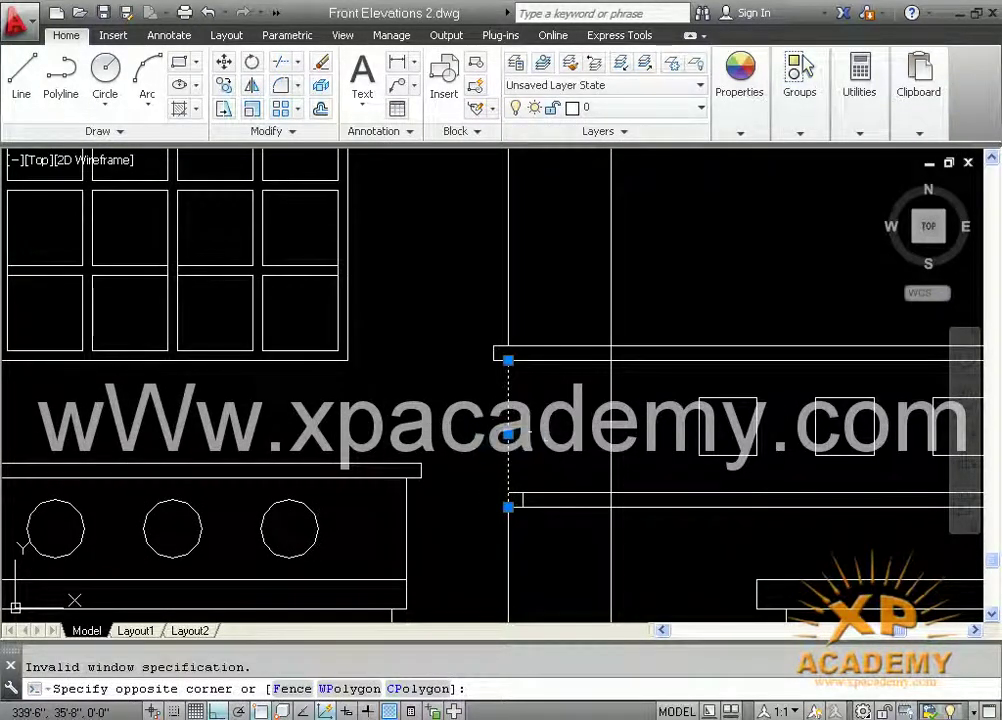
left_click(555, 445)
key("Delete")
scroll(558, 445, "down", 3)
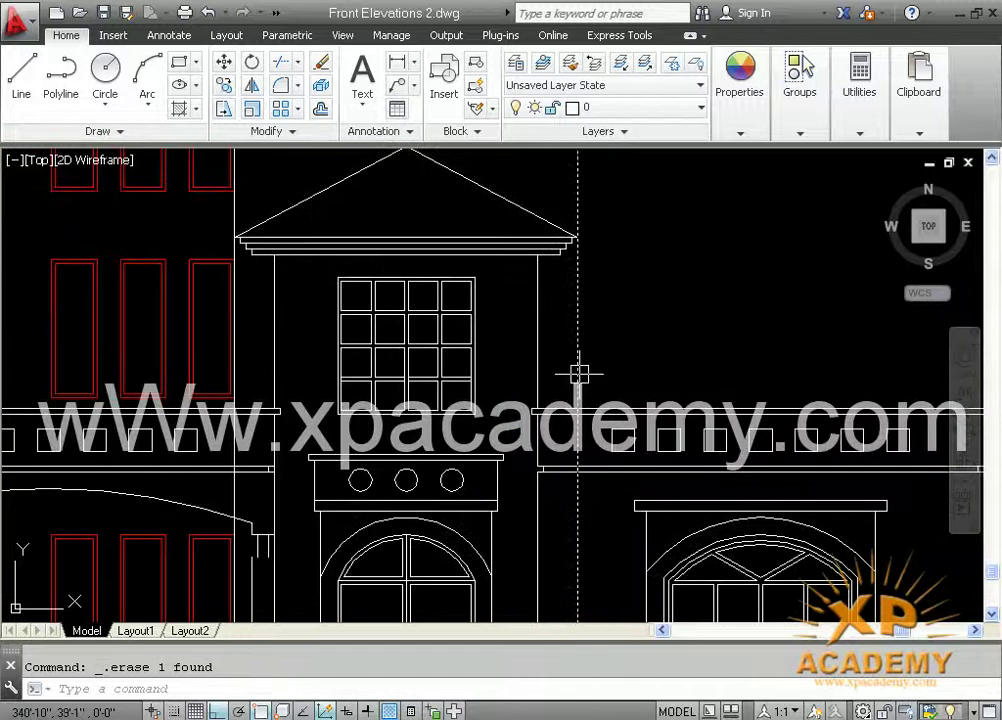
middle_click_drag(321, 321, 524, 327)
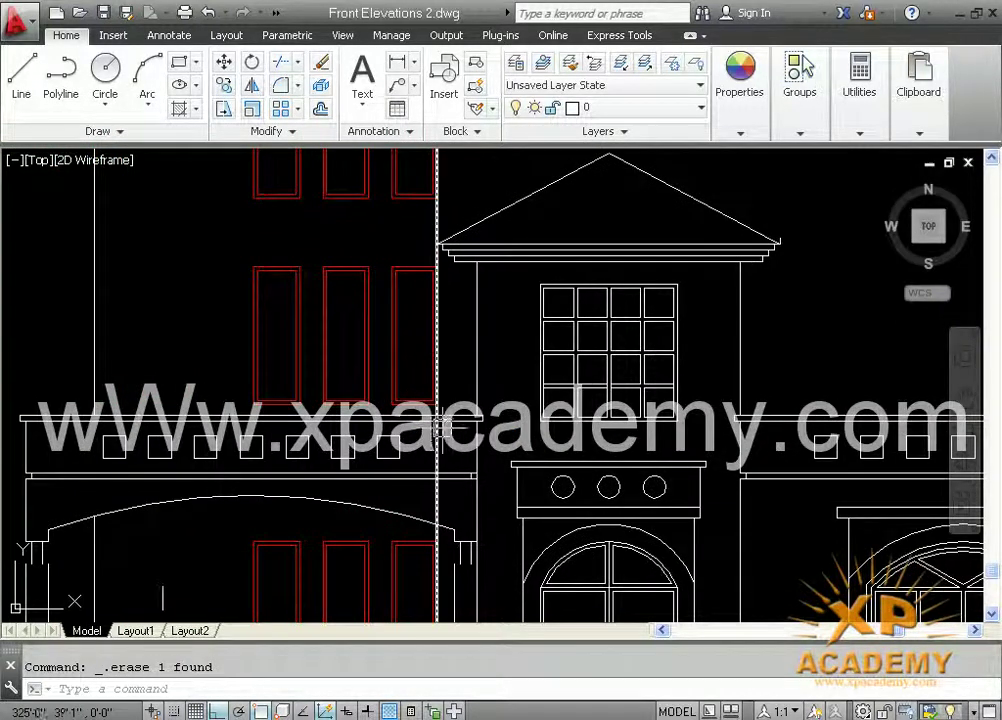
Delete the overlapping left wall line that starts below the left parapet's coping.
scroll(439, 441, "up", 2)
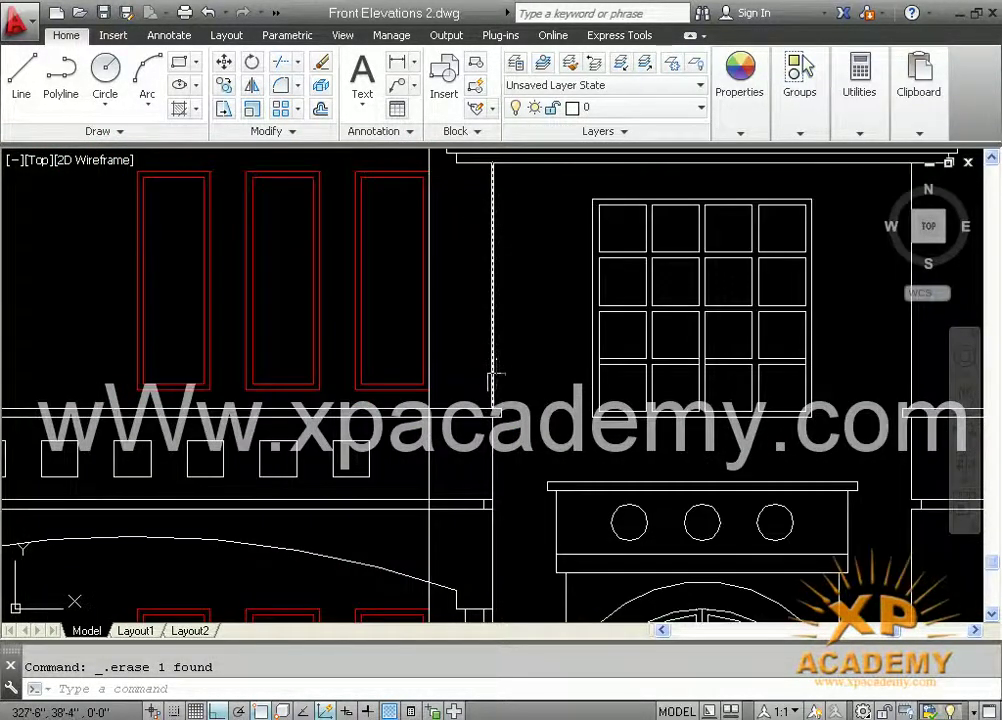
scroll(488, 440, "down", 4)
scroll(488, 475, "up", 3)
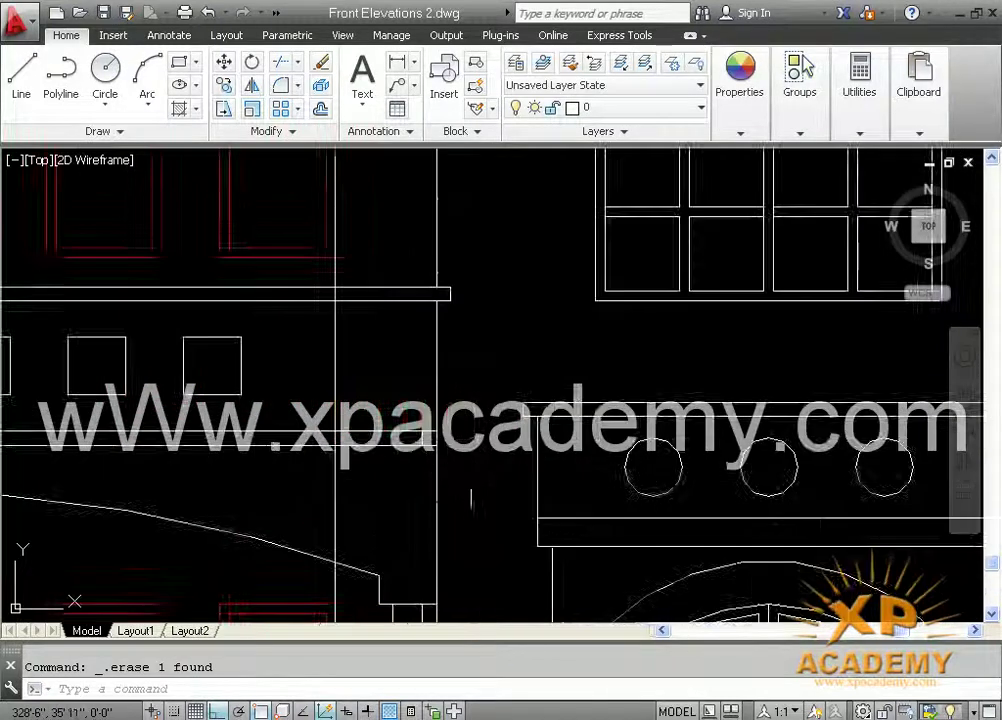
left_click(437, 410)
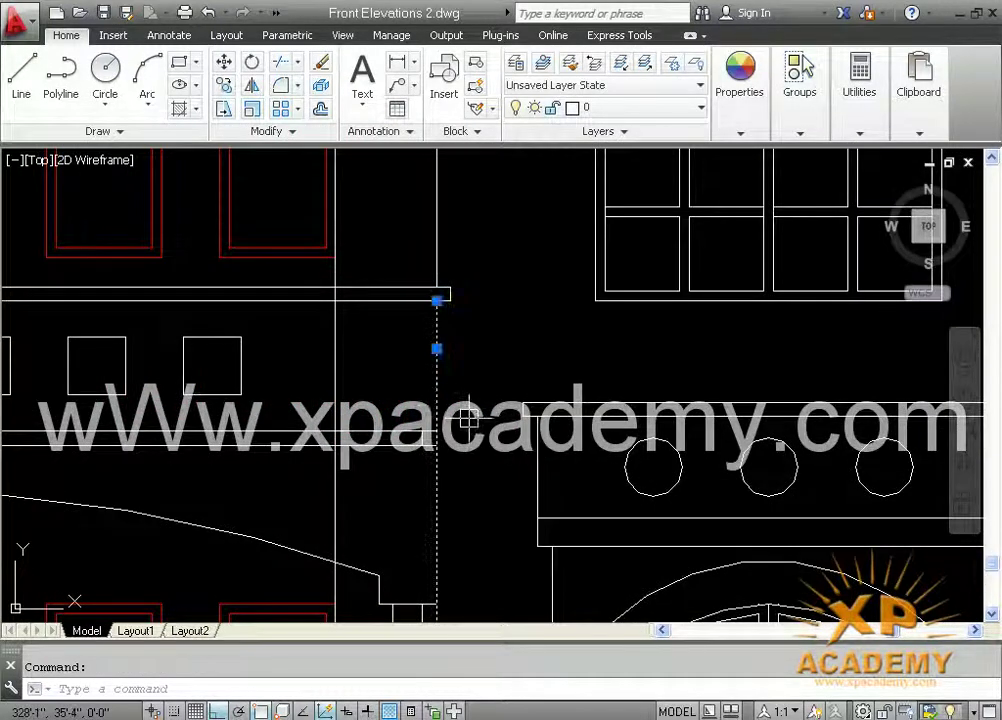
key("Delete")
scroll(468, 420, "down", 3)
mouse_move(564, 179)
middle_mouse_down()
mouse_move(497, 139)
mouse_move(491, 262)
mouse_move(485, 280)
mouse_move(469, 280)
middle_mouse_up()
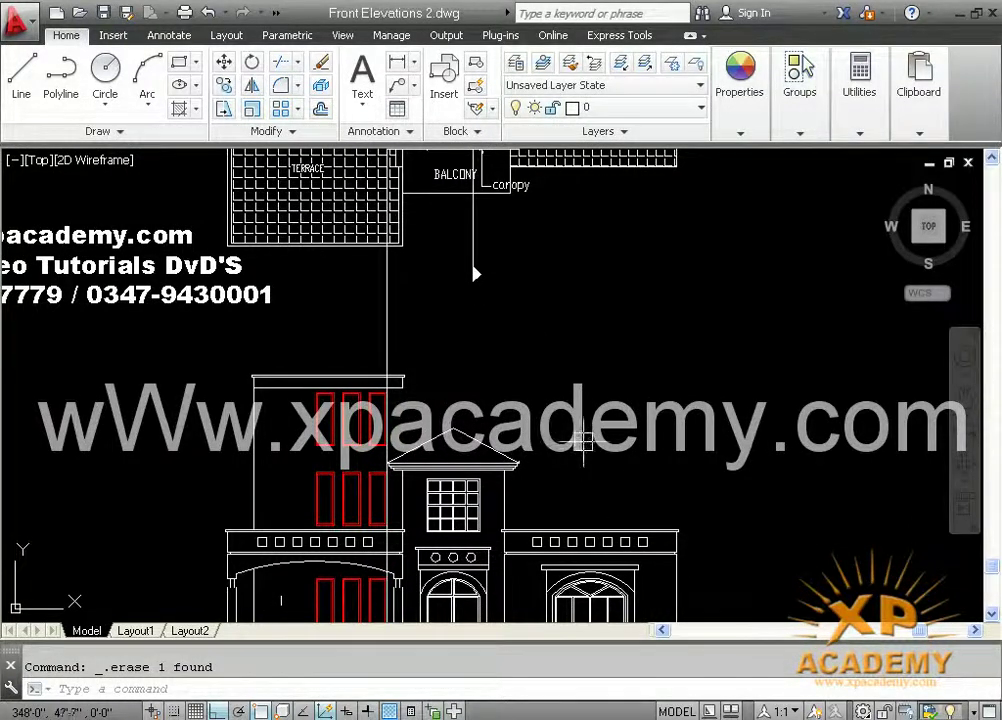
Offset the right parapet's top coping line 10'6" upward and save the drawing.
scroll(512, 442, "up", 4)
scroll(540, 495, "up", 4)
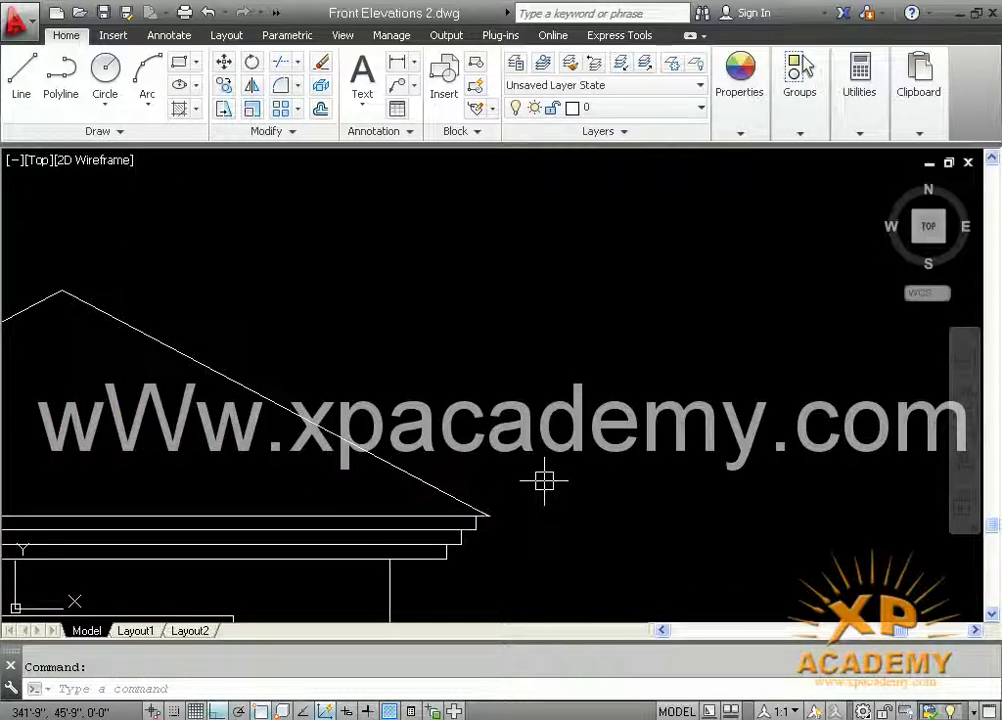
key("Return")
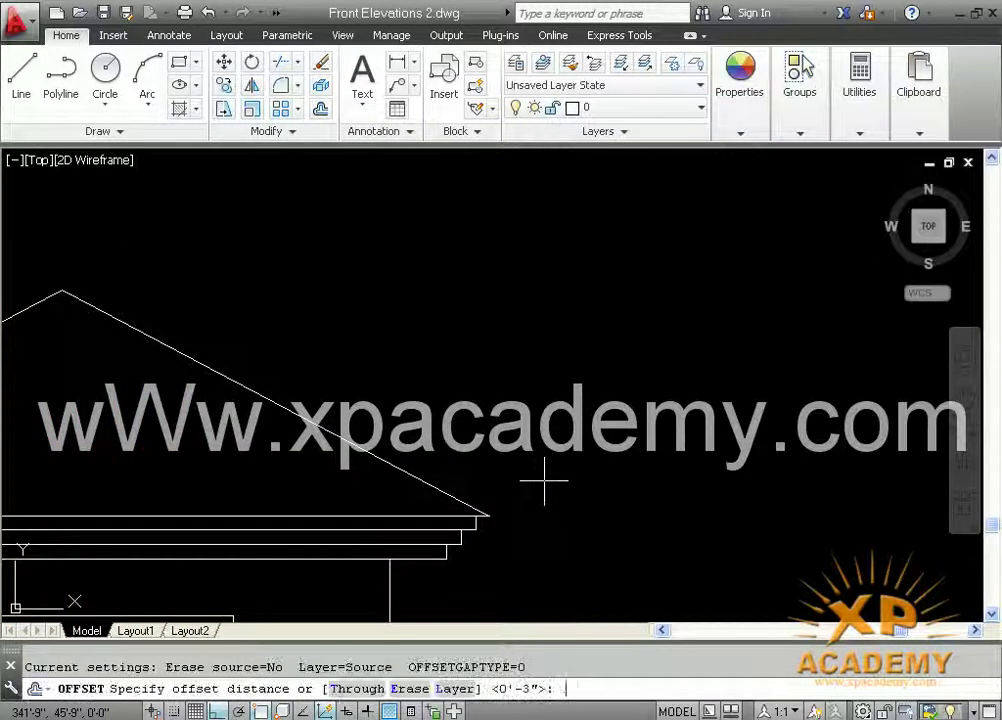
type("1")
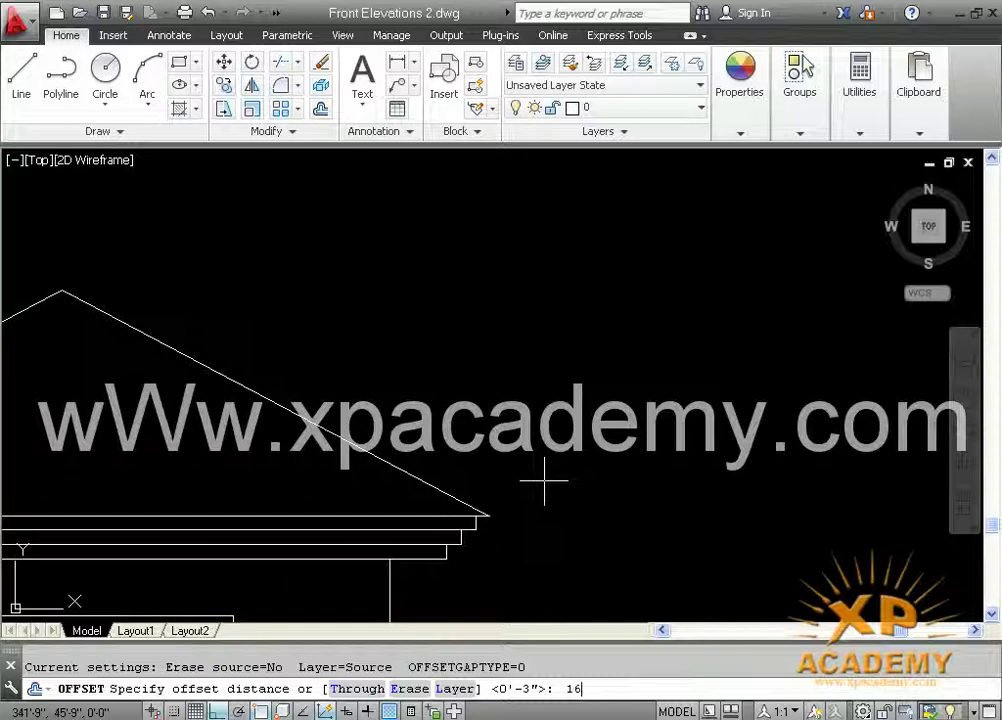
type("0'6")
key("Return")
scroll(544, 479, "down", 3)
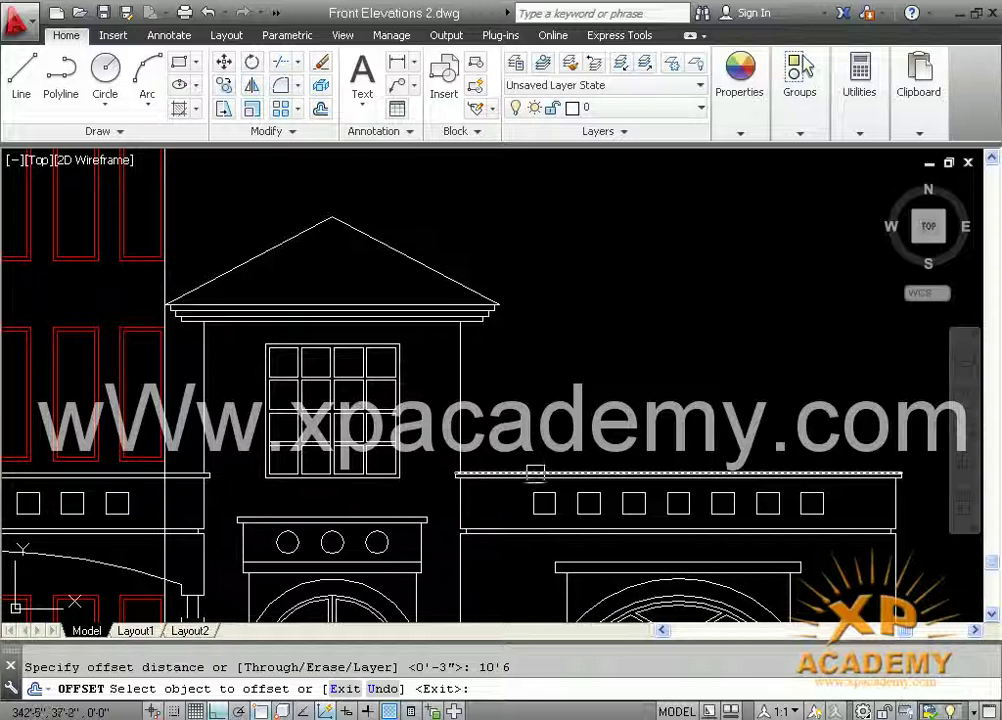
left_click(535, 474)
left_click(535, 308)
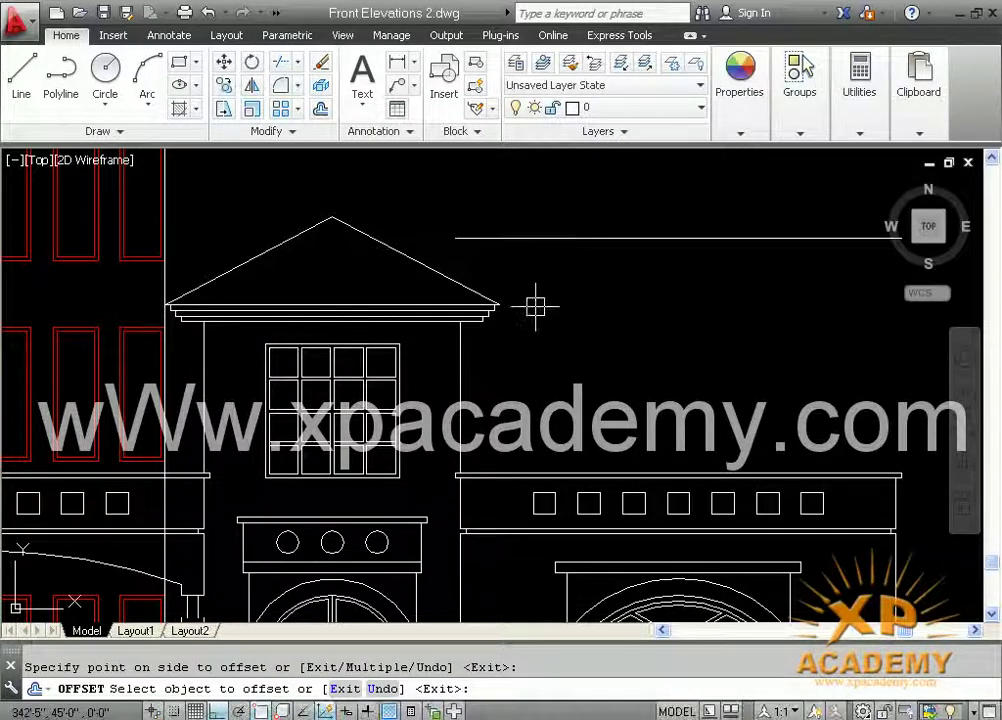
key("ctrl+s")
type("w WBLOCK")
key("Return")
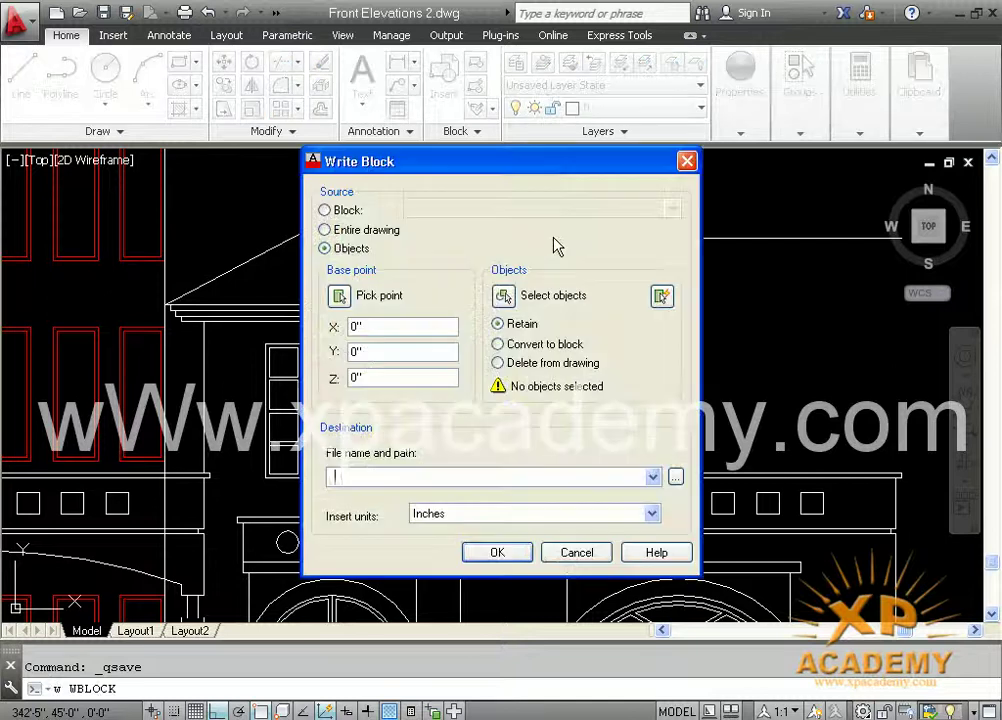
key("Escape")
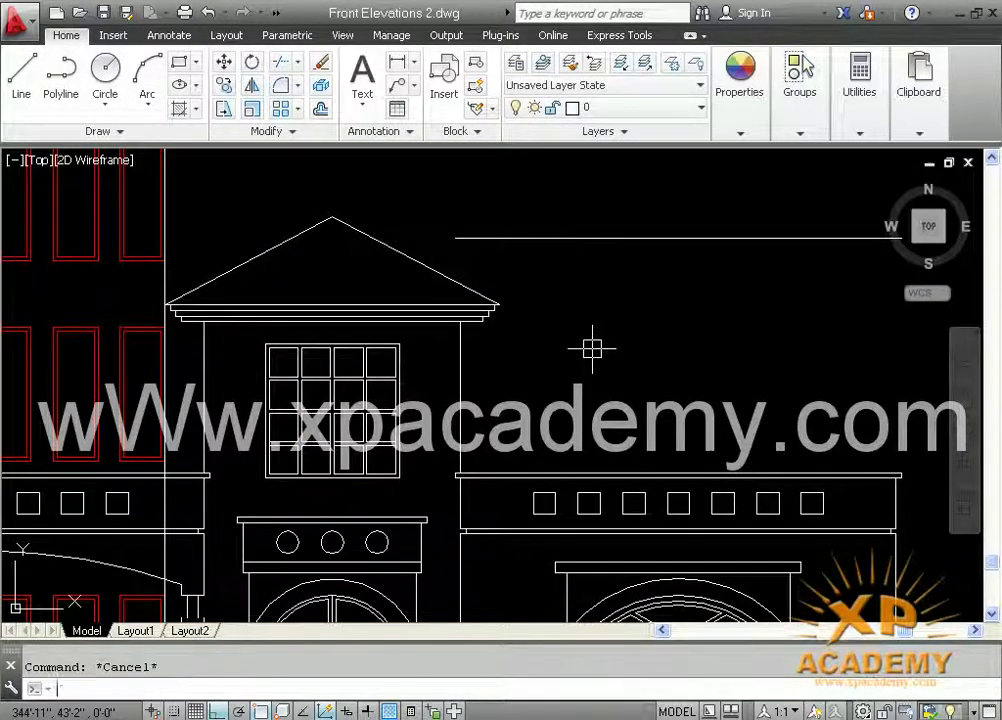
type("o")
key("Return")
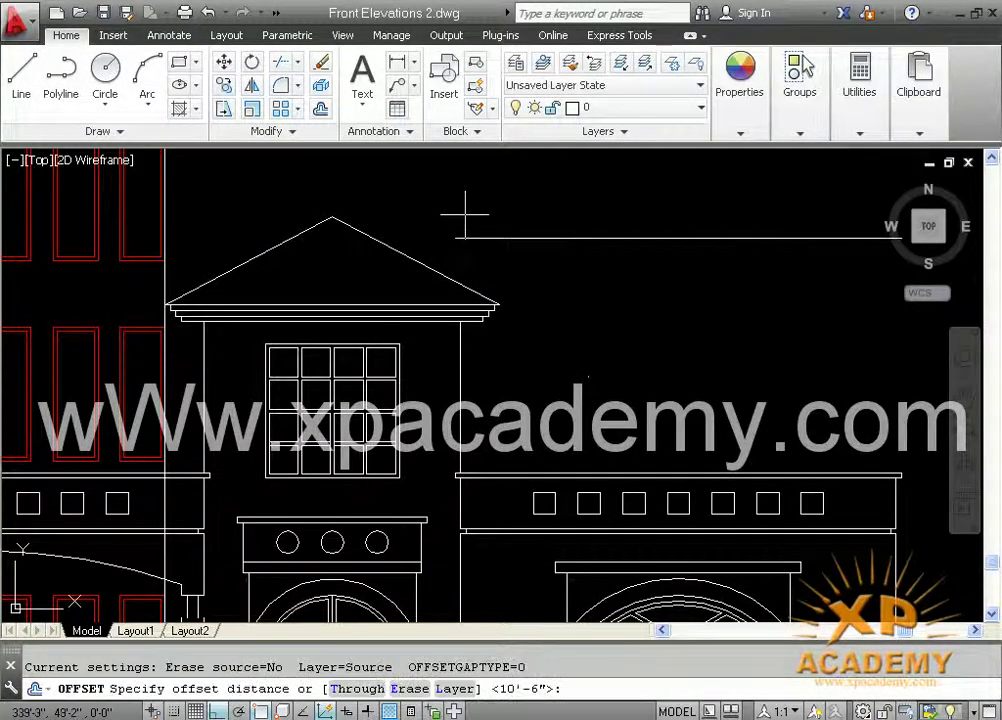
key("Return")
key("Escape")
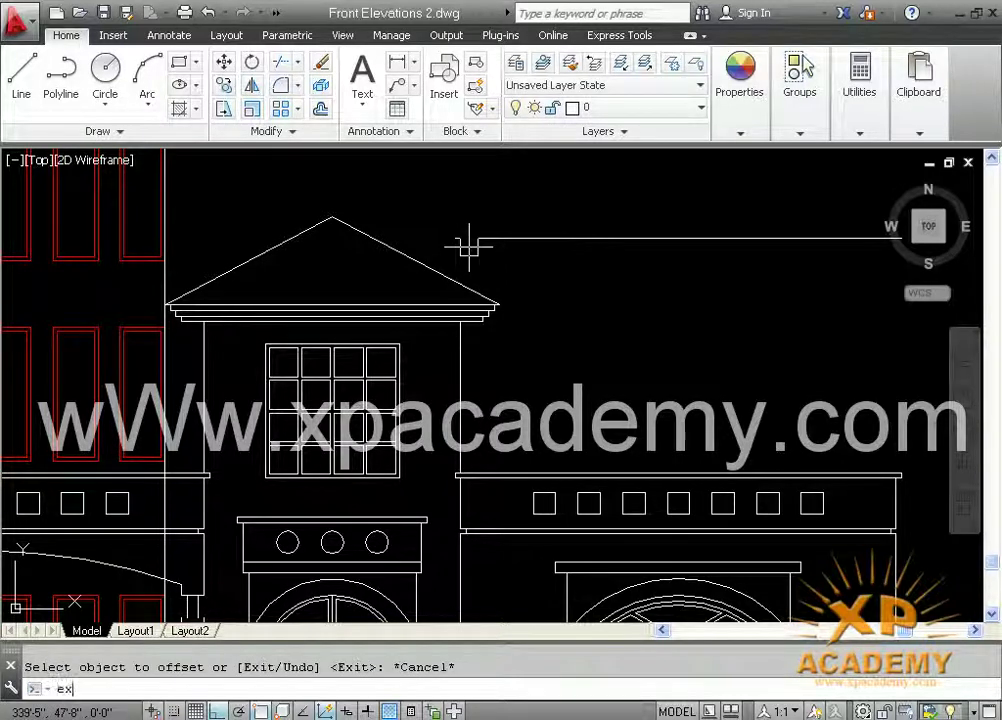
Extend the new high horizontal line across the gable to the vertical guide line on the left and save the drawing.
key("Return")
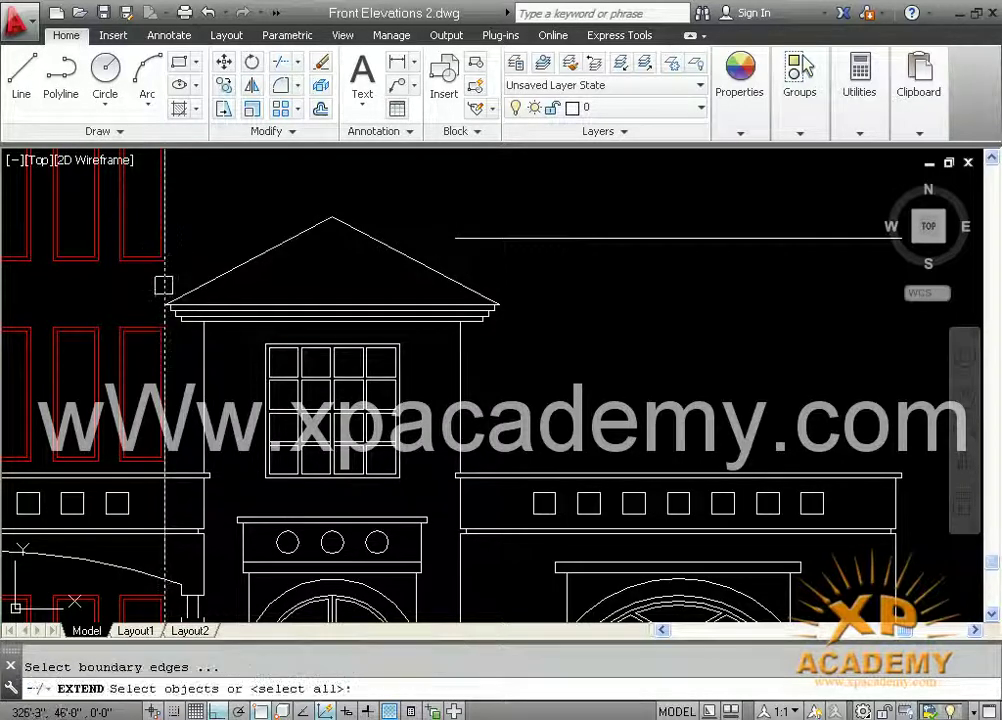
key("Return")
left_click(463, 238)
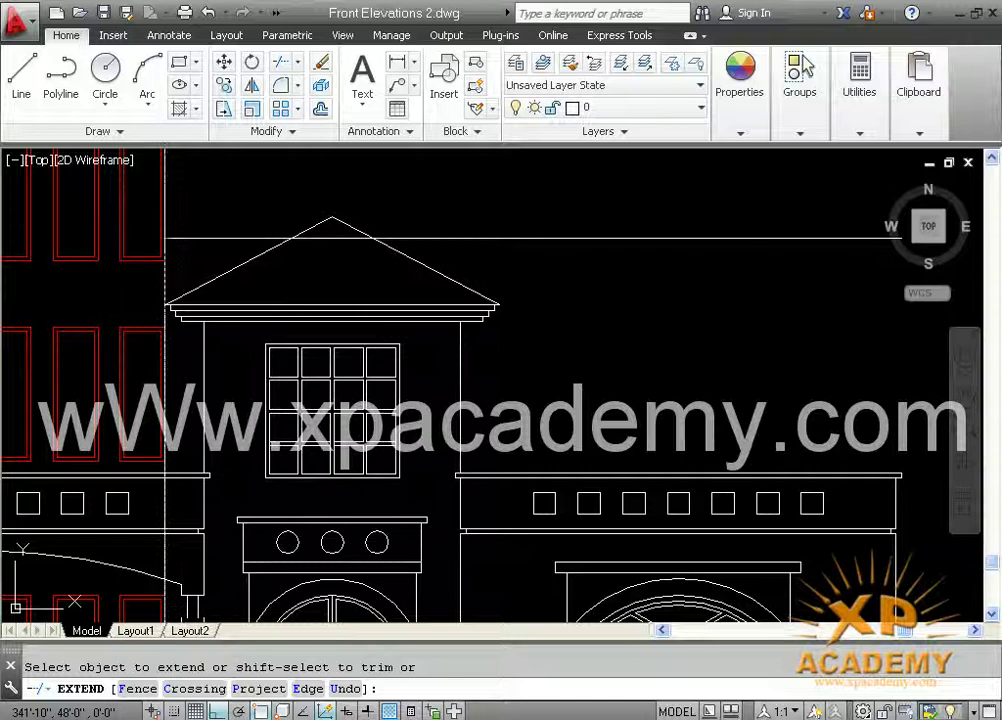
key("ctrl+s")
Trim the part of the high horizontal line that crosses inside the gable and save the drawing.
type("tr")
key("Return")
key("Return")
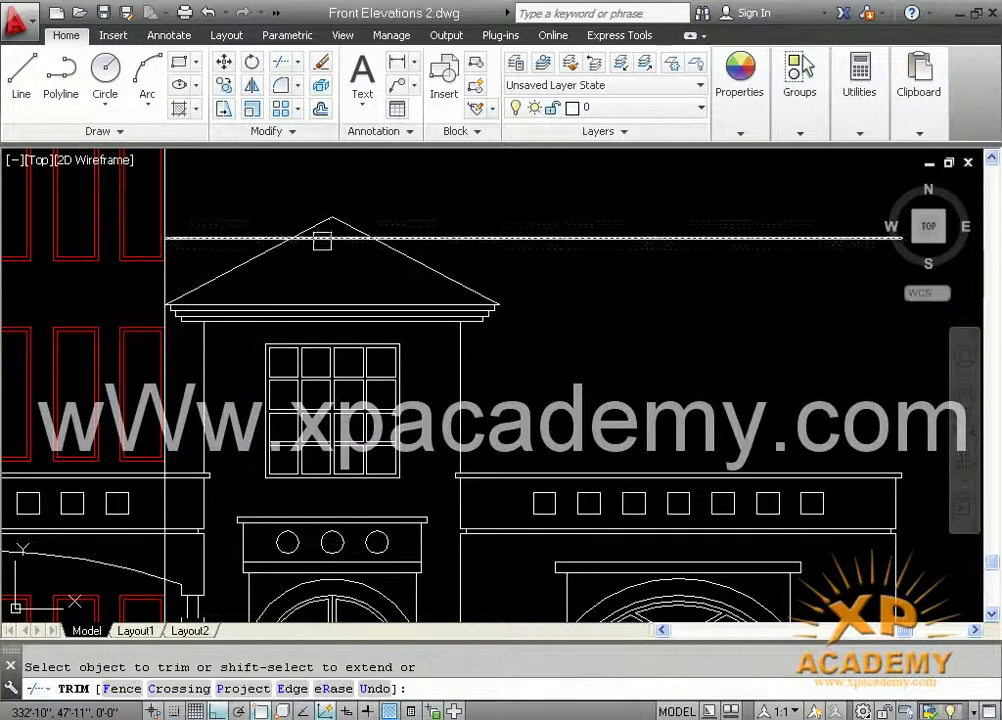
key("ctrl+s")
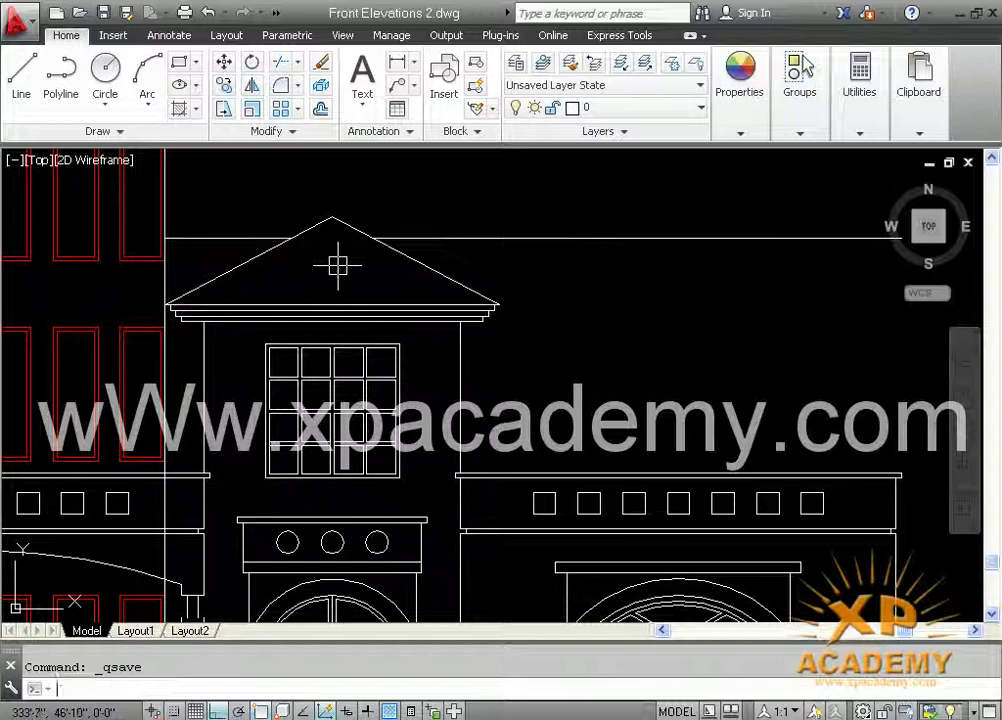
Offset the horizontal line segments on both sides of the gable 3" upward.
type("o")
key("Return")
type("3")
key("Return")
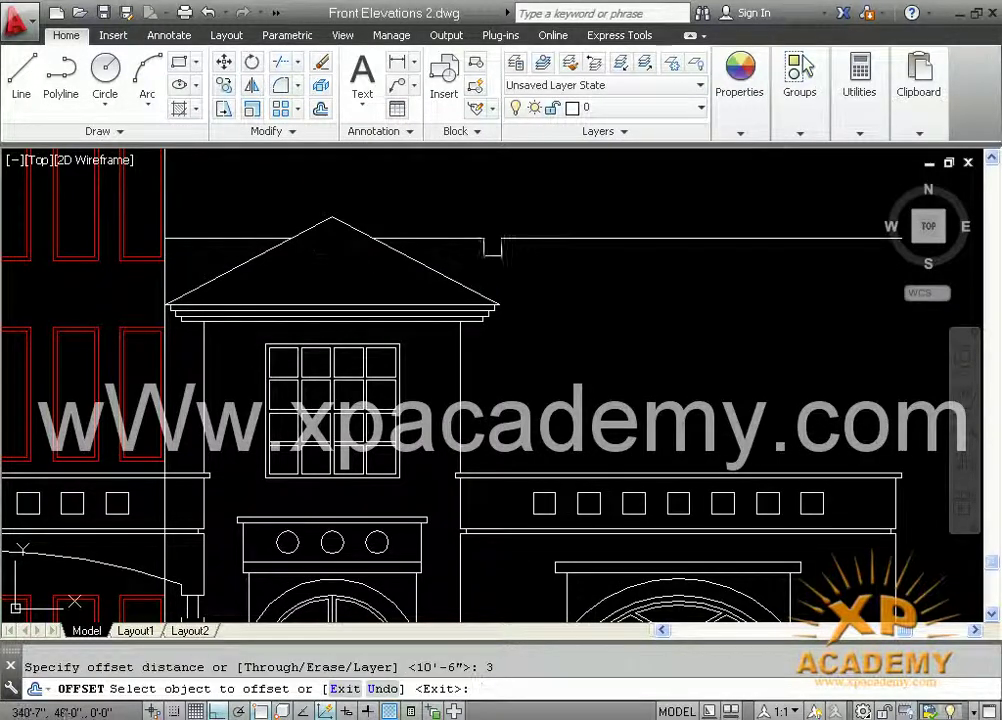
left_click(492, 240)
left_click(501, 208)
left_click(229, 233)
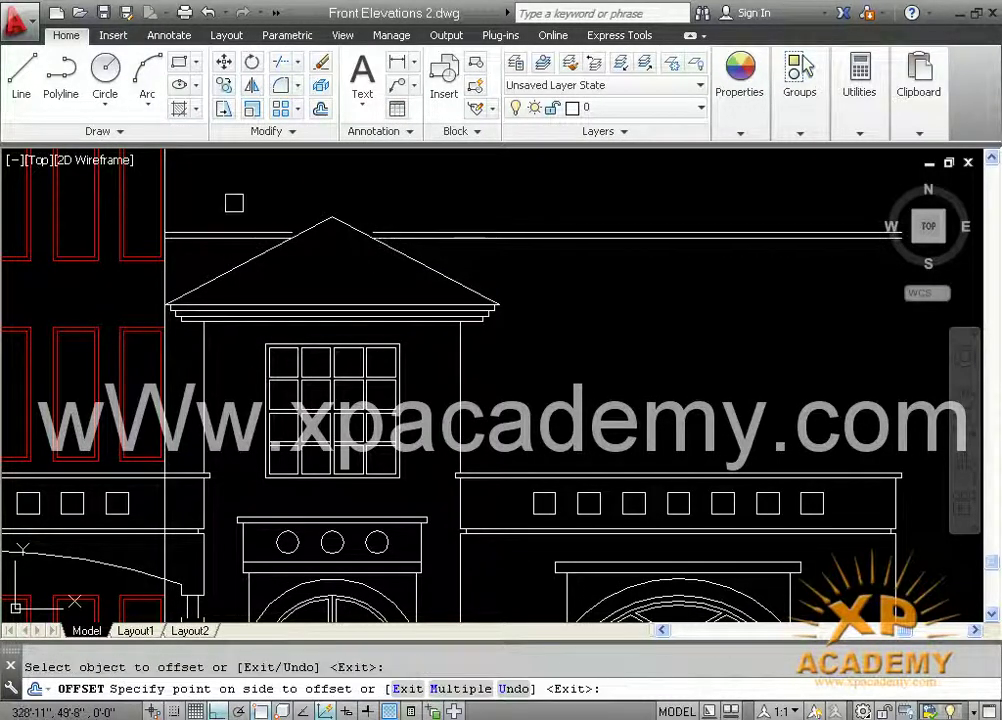
left_click(233, 203)
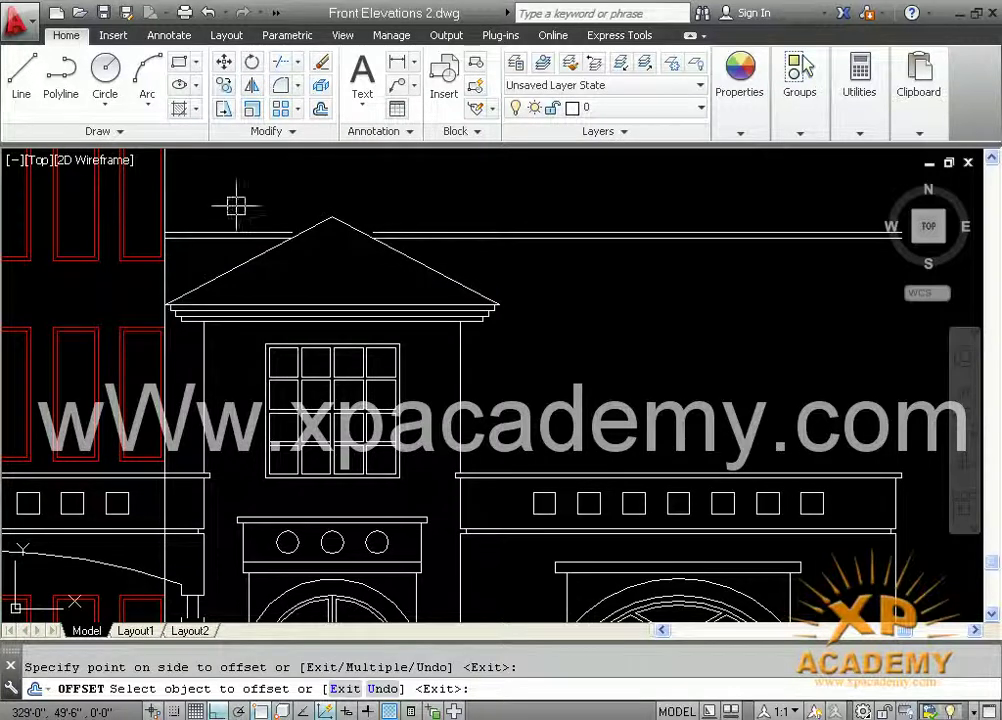
key("Return")
type("ex")
key("Return")
left_click(297, 233)
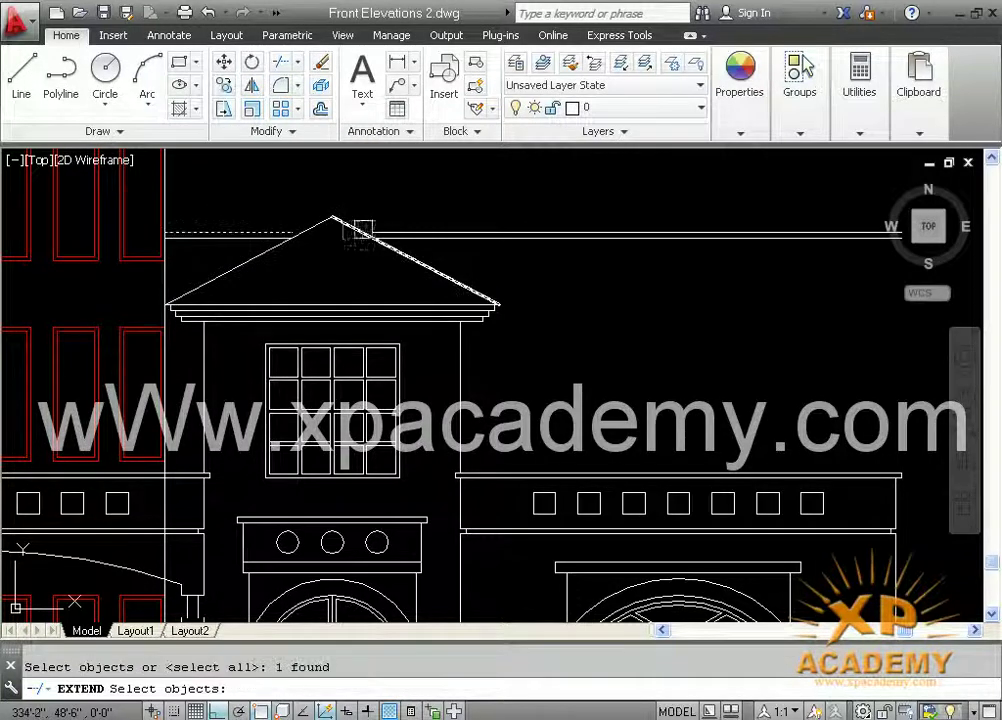
left_click(385, 232)
key("Escape")
key("Escape")
Extend both upper horizontal lines to meet the gable's slopes and save the drawing.
key("Return")
scroll(265, 230, "up", 2)
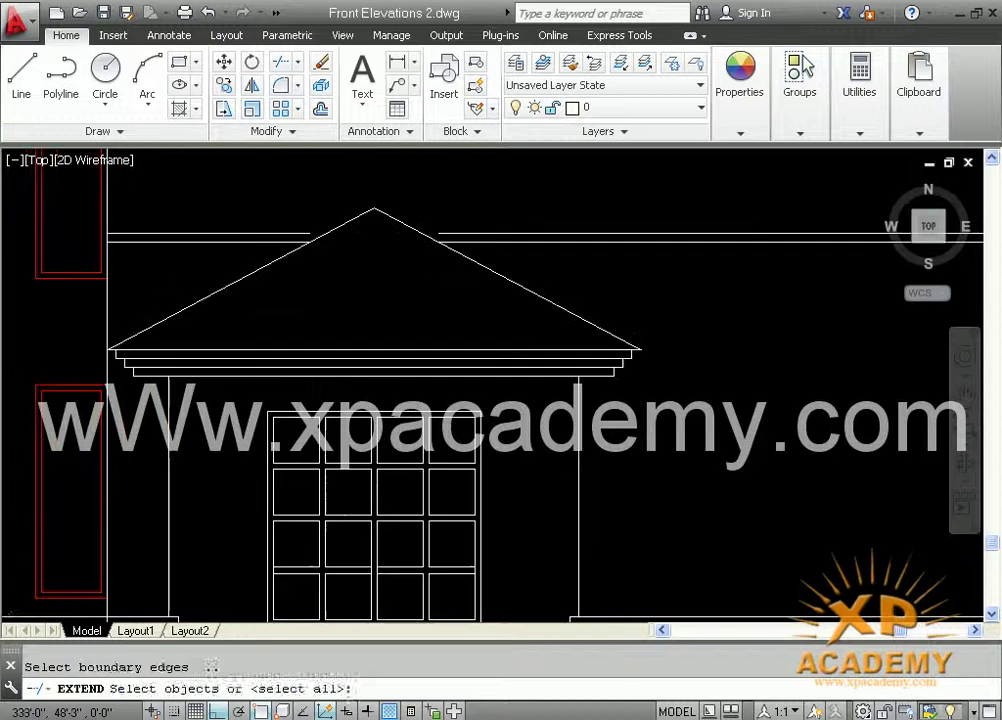
key("Return")
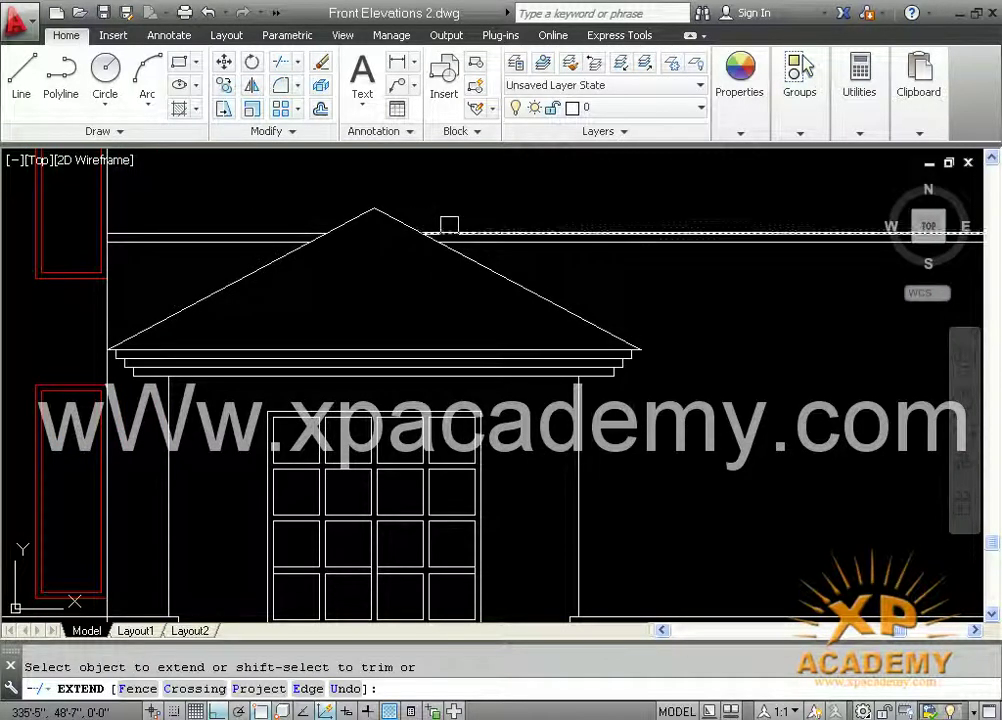
key("ctrl+s")
Try to offset the lower horizontal roof line on the gable's right side 3' downward and erase the resulting copy.
scroll(480, 385, "down", 2)
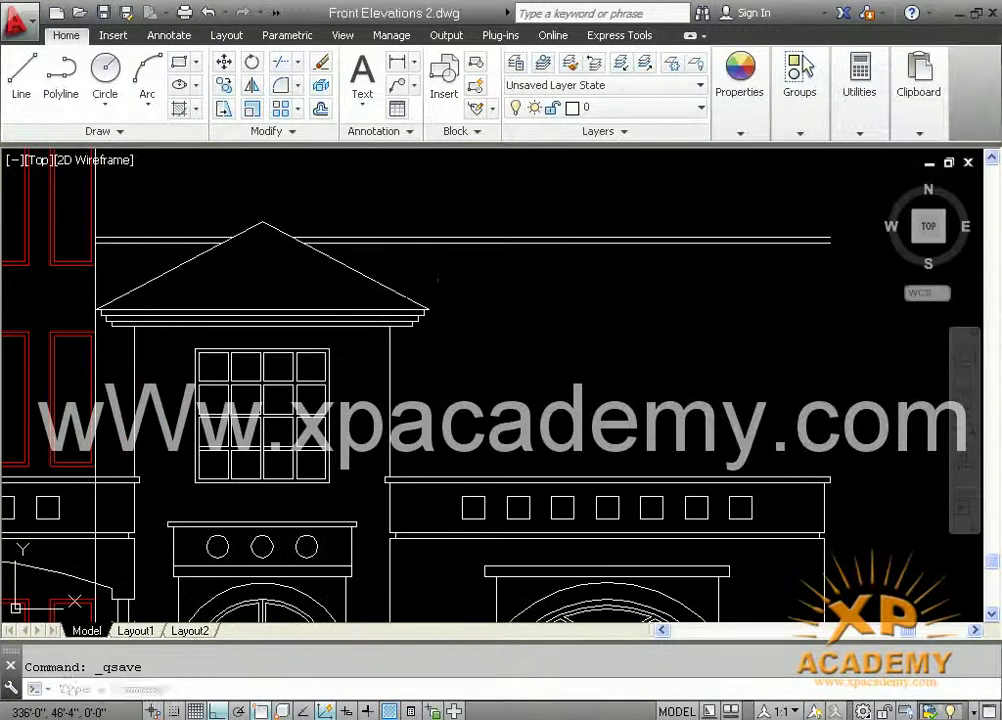
type("o")
key("Return")
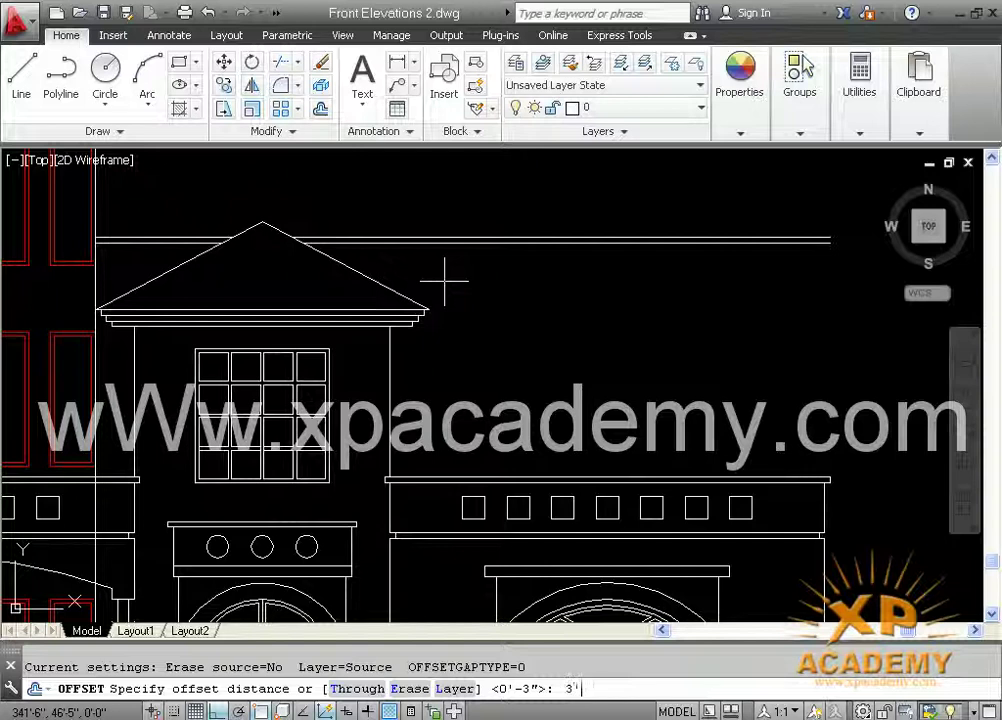
type("3'")
key("Return")
left_click(585, 240)
left_click(621, 289)
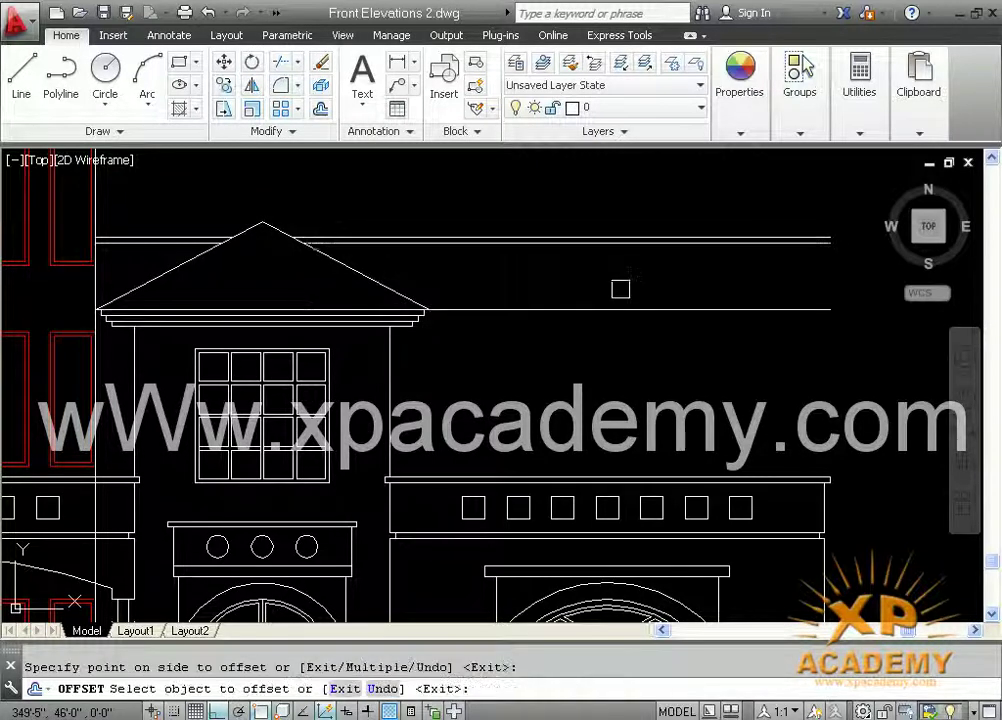
key("Escape")
left_click(590, 309)
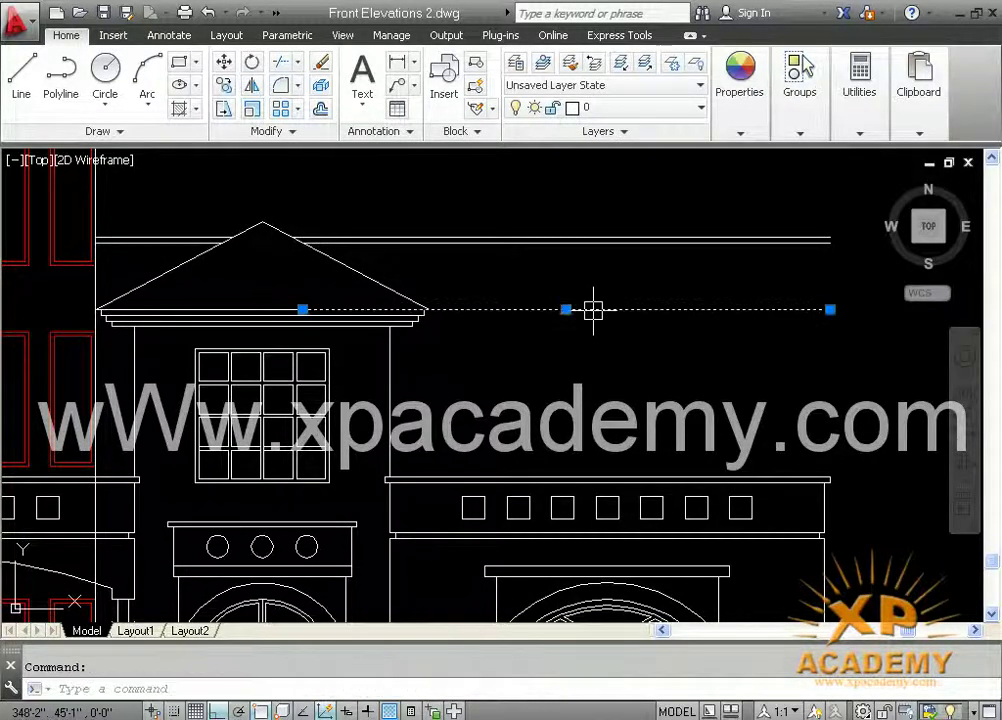
key("Delete")
Offset the lower horizontal roof lines on both sides of the gable 2'6" downward.
type("o")
key("Return")
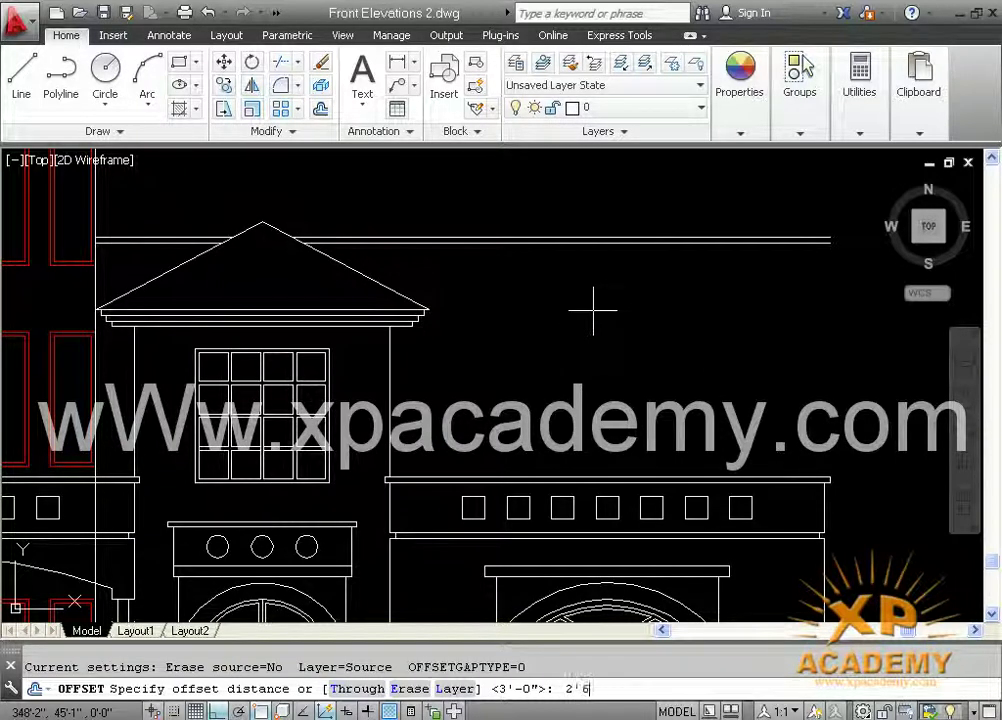
type("2'6")
key("Return")
scroll(475, 250, "up", 4)
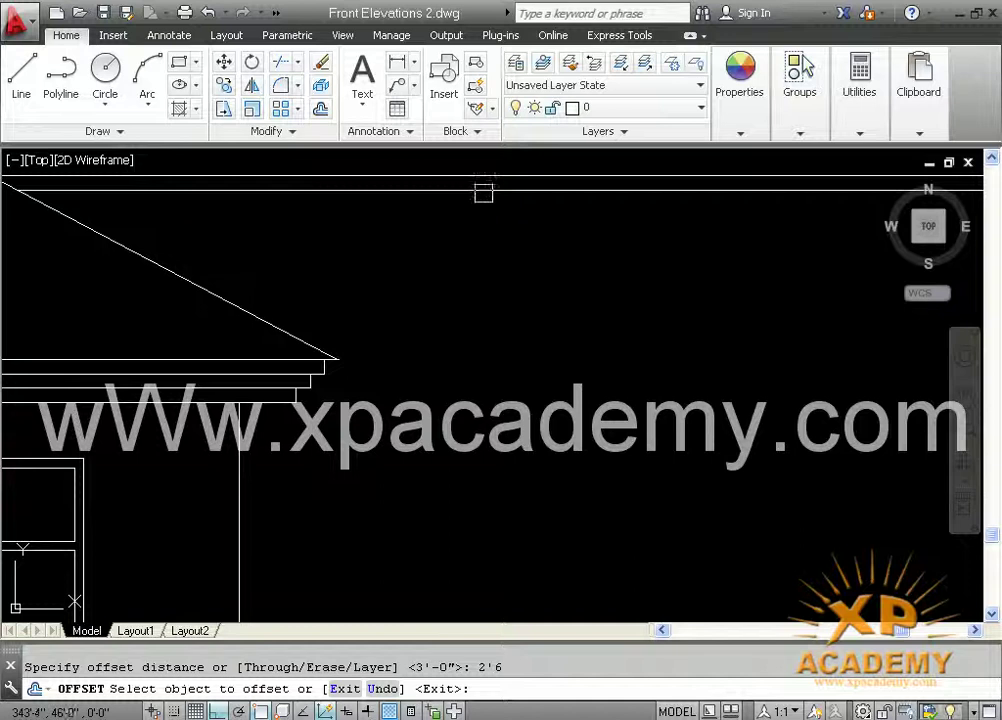
left_click(483, 193)
left_click(492, 289)
scroll(492, 289, "down", 3)
middle_click_drag(492, 289, 283, 268)
left_click(253, 211)
left_click(255, 268)
key("Escape")
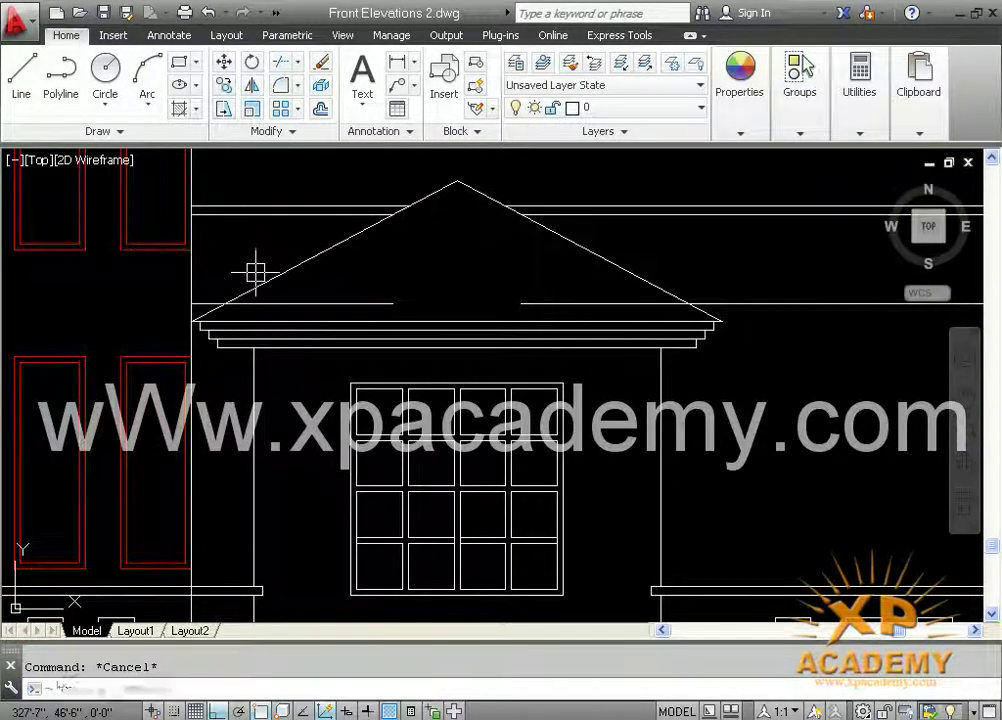
Trim the parts of the new horizontal lines that run inside the gable and save the drawing.
type("tr")
key("Return")
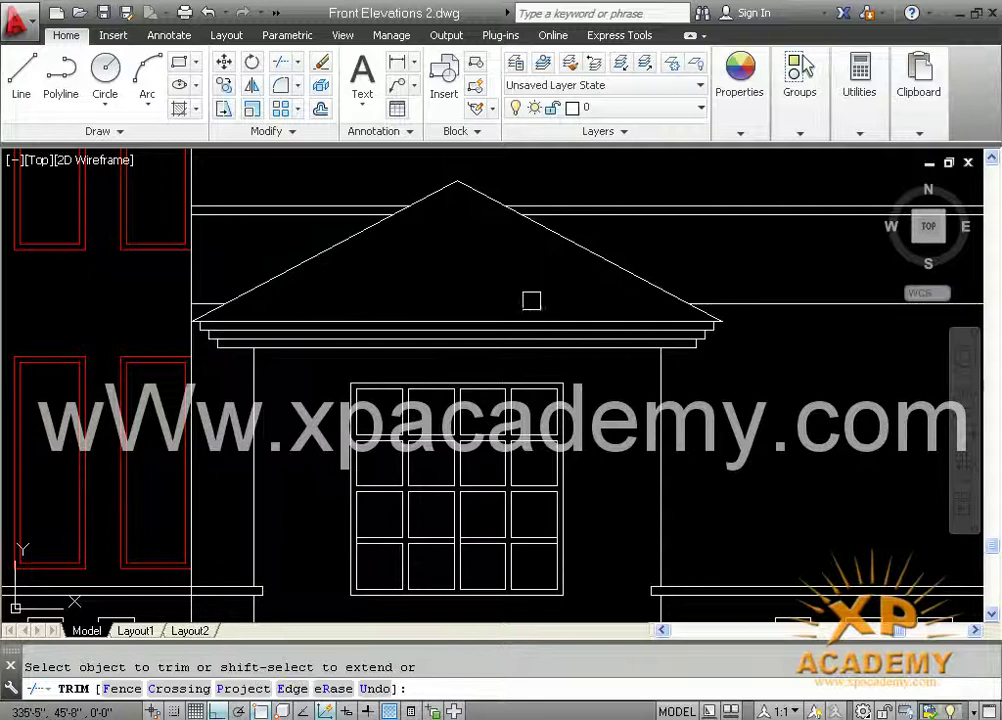
scroll(531, 300, "down", 2)
middle_click_drag(474, 298, 351, 302)
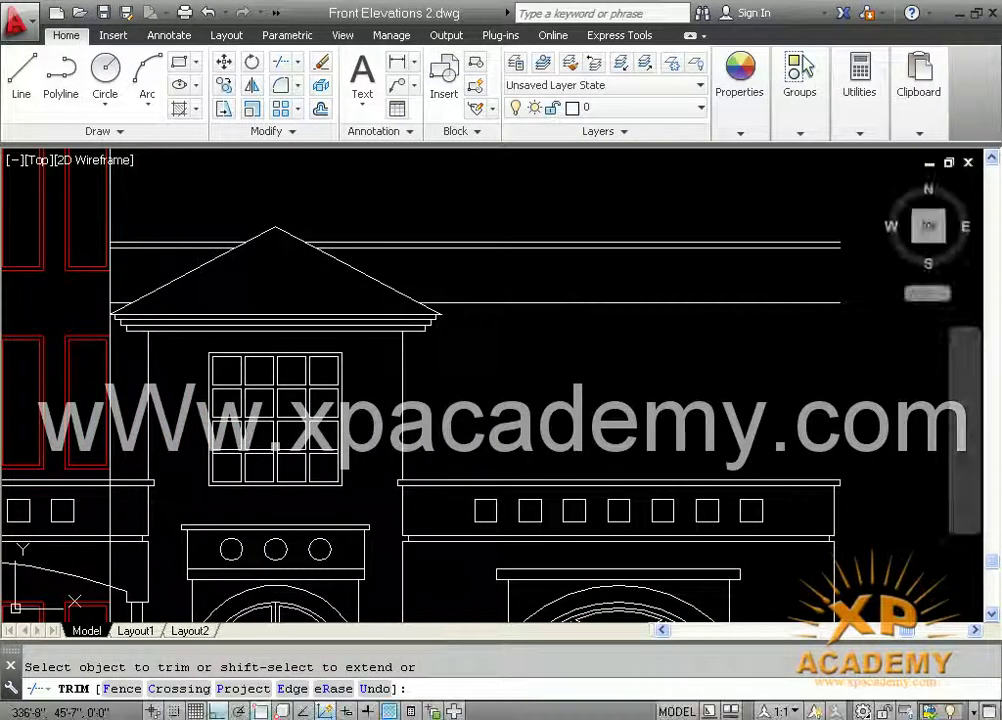
middle_click_drag(604, 308, 380, 306)
key("ctrl+s")
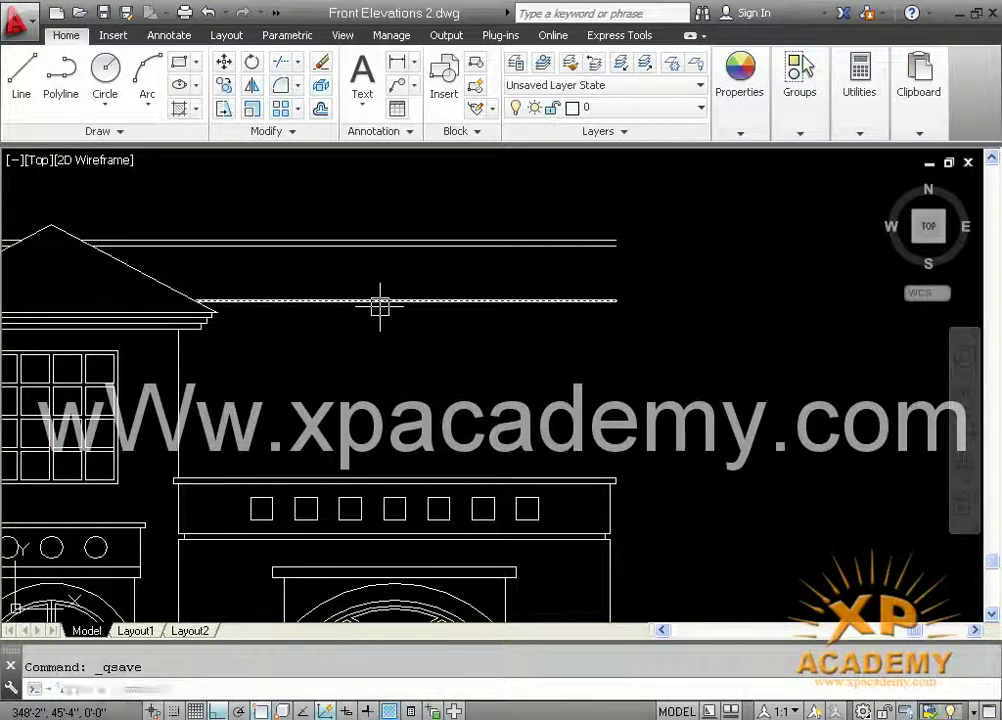
Place a vertical construction line through the left end of window W4 on the terrace wall in the floor plan.
type("xl")
key("Return")
type("v")
key("Return")
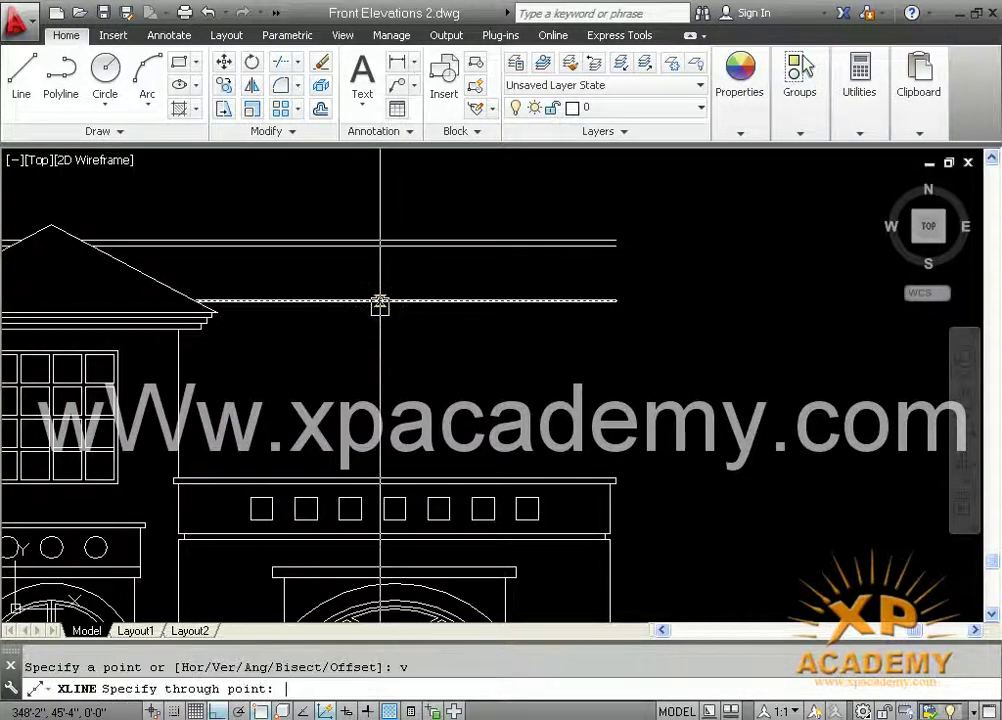
scroll(380, 298, "down", 5)
middle_click_drag(433, 279, 385, 369)
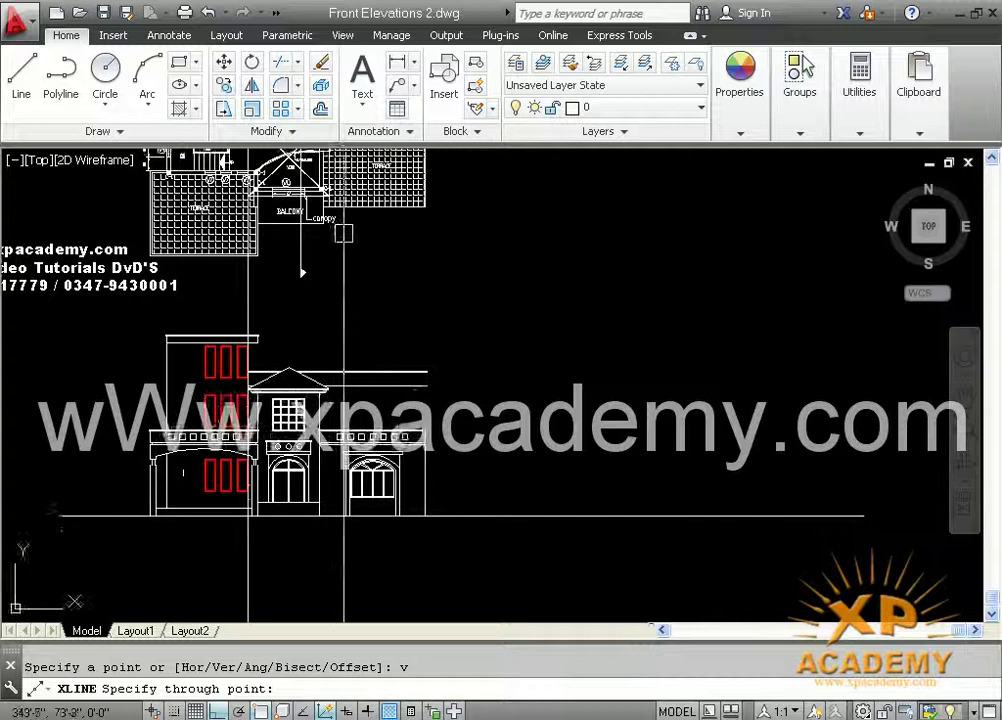
middle_click_drag(366, 266, 368, 417)
scroll(356, 292, "up", 2)
scroll(355, 305, "up", 2)
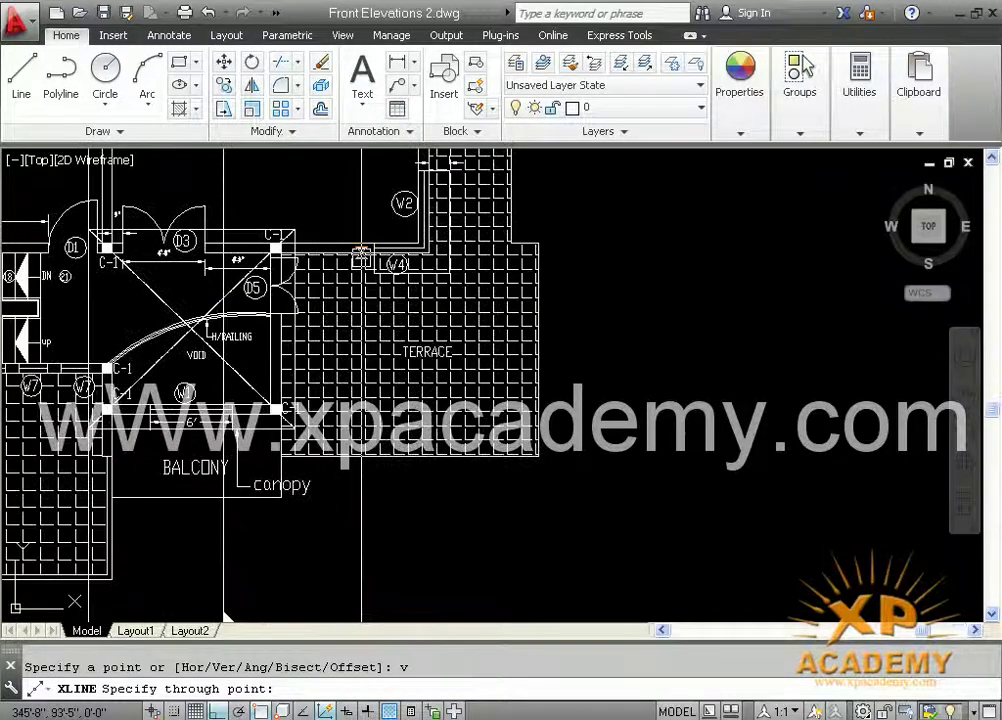
scroll(361, 256, "up", 4)
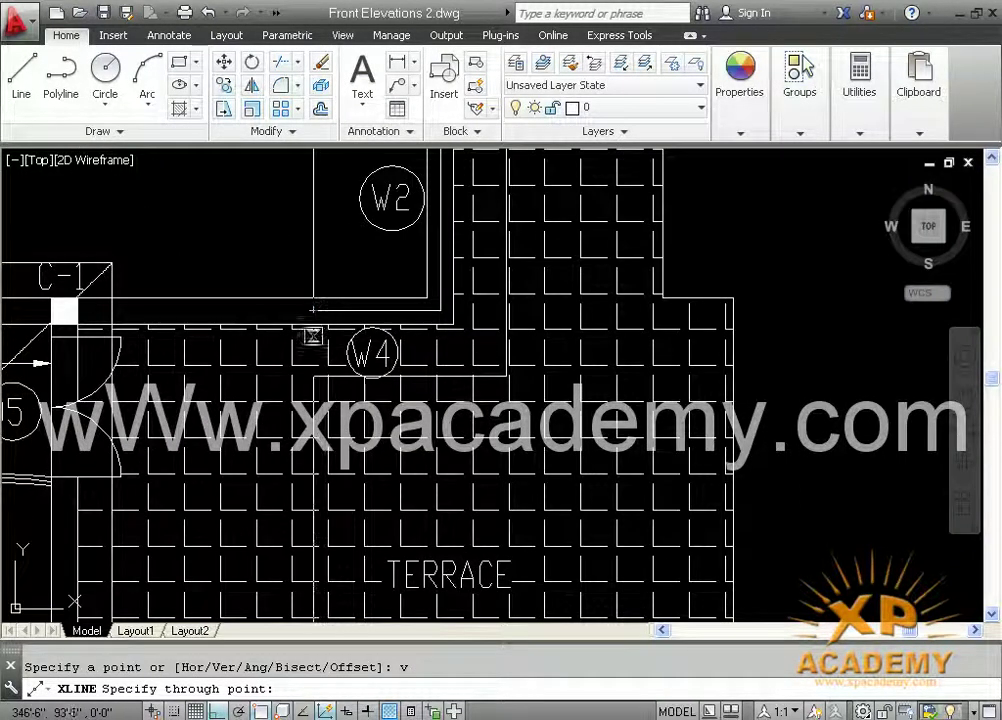
left_click(313, 324)
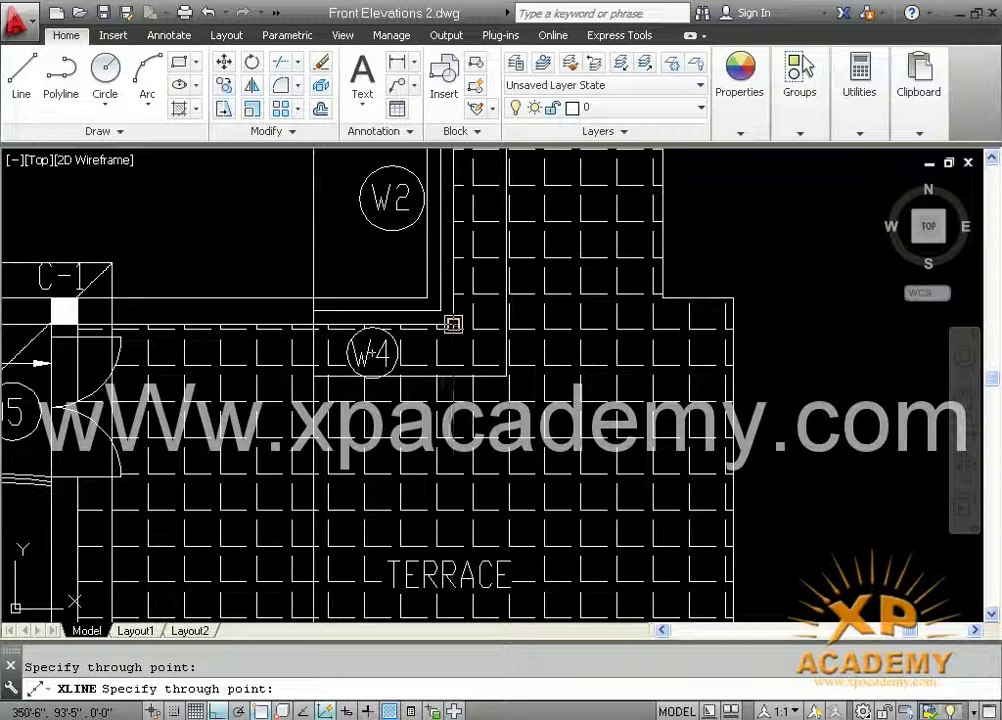
Place another vertical construction line through the outer wall corner between windows W4 and W2, and save the drawing.
scroll(454, 324, "down", 2)
middle_click_drag(472, 312, 460, 431)
left_click(446, 441)
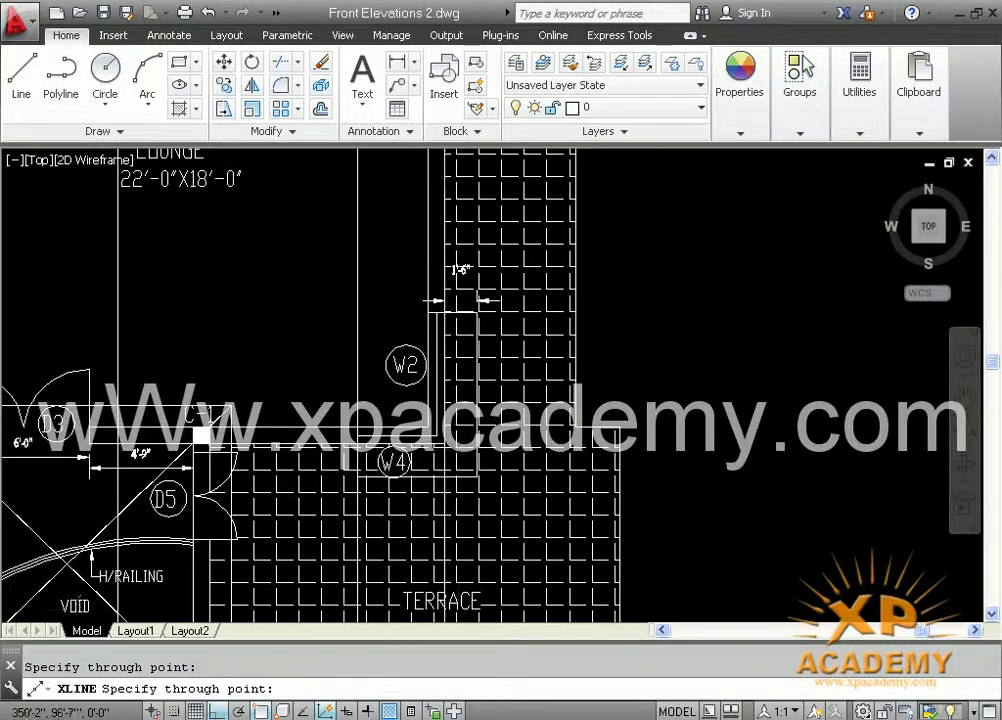
scroll(457, 375, "down", 4)
middle_click_drag(508, 505, 501, 336)
middle_click_drag(505, 557, 512, 394)
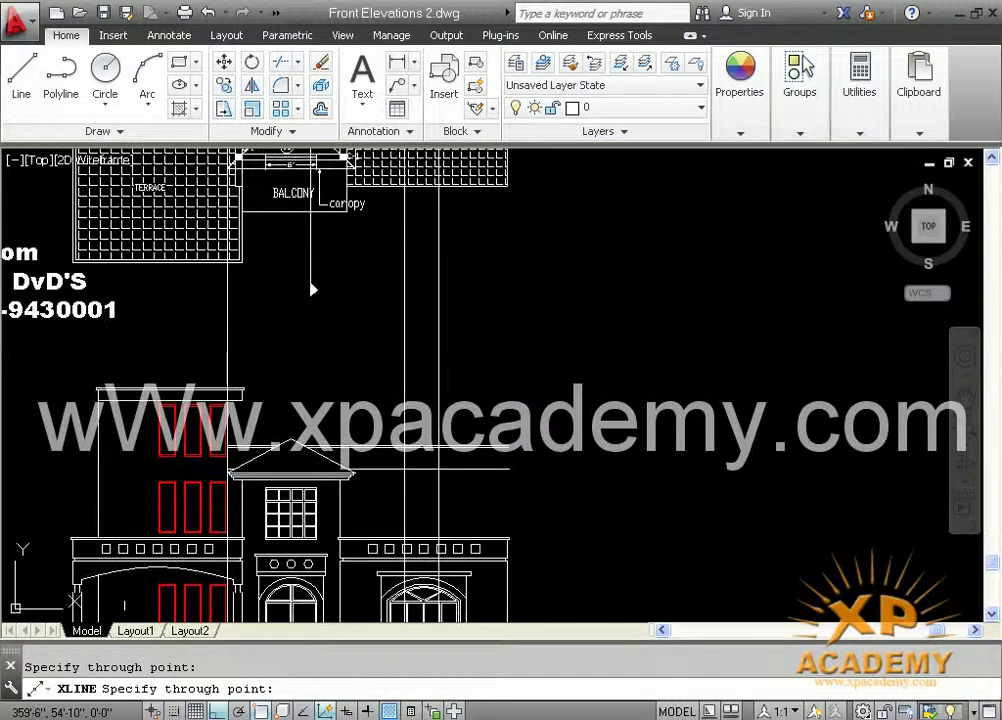
key("ctrl+s")
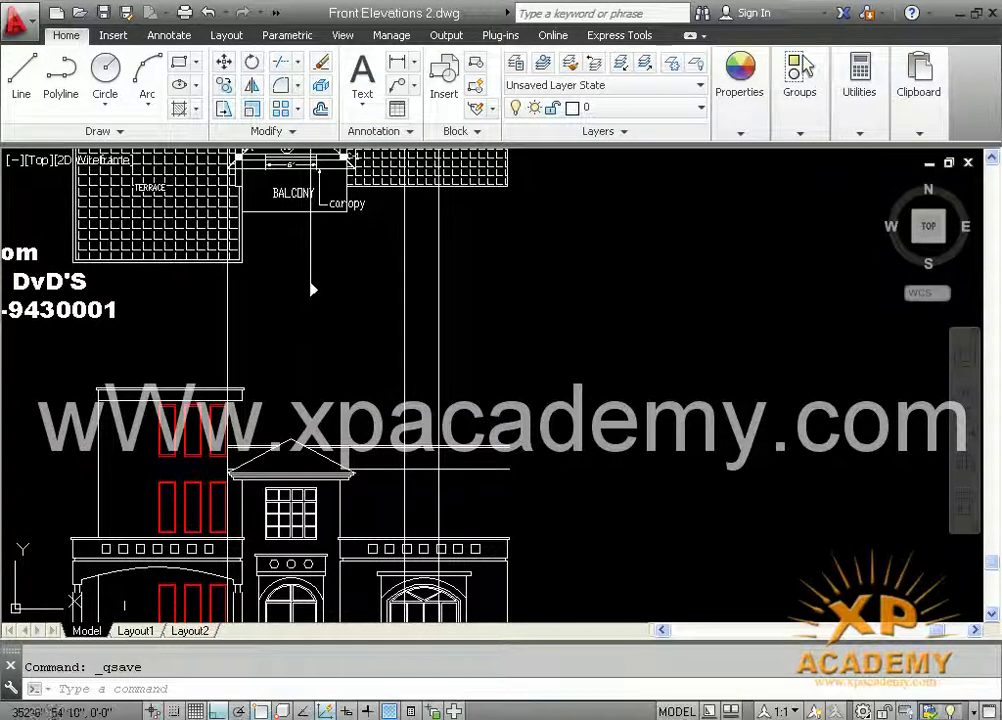
Trim both vertical construction lines between the two top lines of the right parapet and save the drawing.
scroll(412, 539, "up", 2)
middle_click_drag(412, 539, 429, 399)
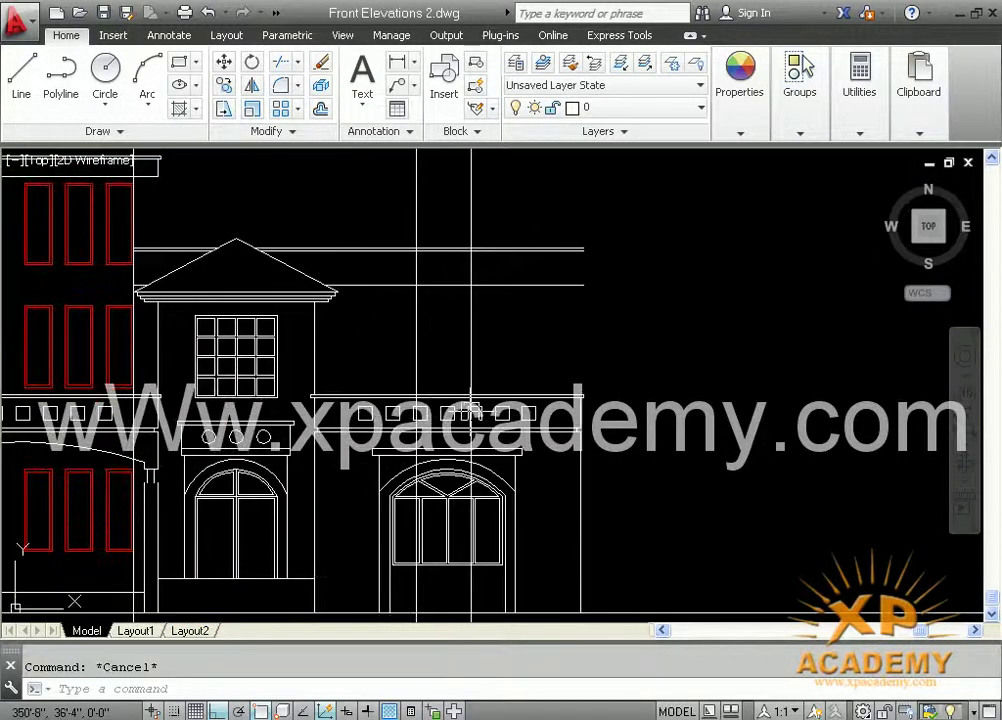
type("tr")
key("Return")
scroll(471, 420, "up", 6)
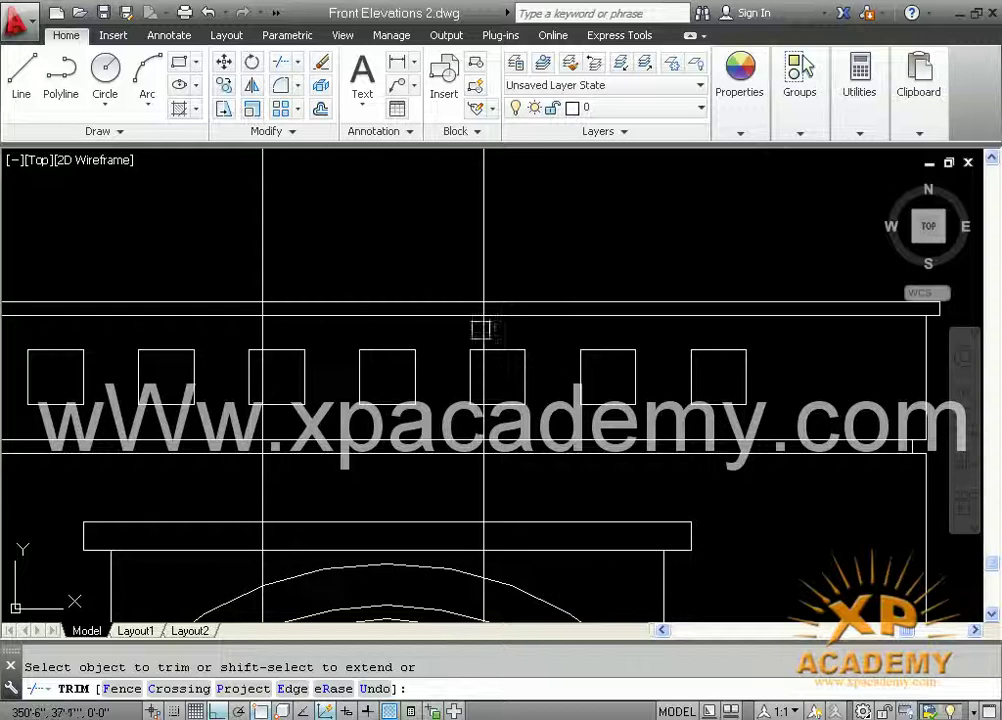
scroll(481, 330, "up", 4)
scroll(486, 307, "down", 4)
scroll(494, 376, "up", 2)
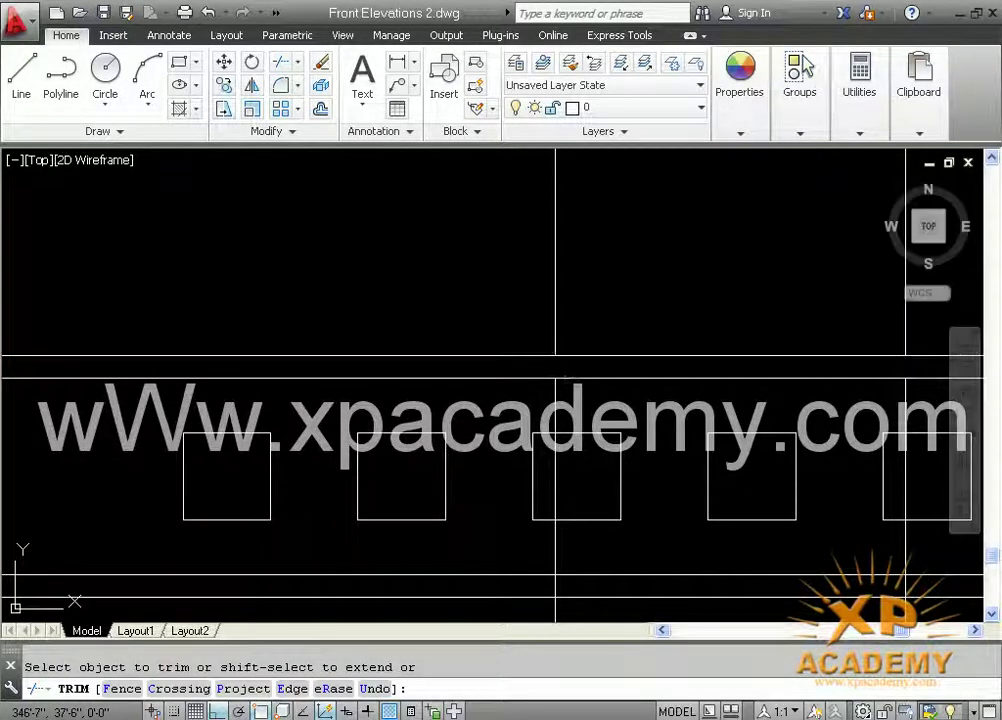
middle_click_drag(729, 561, 618, 416)
key("ctrl+s")
Erase the two leftover vertical lines running down below the parapet's top band.
left_click(827, 486)
left_click(346, 507)
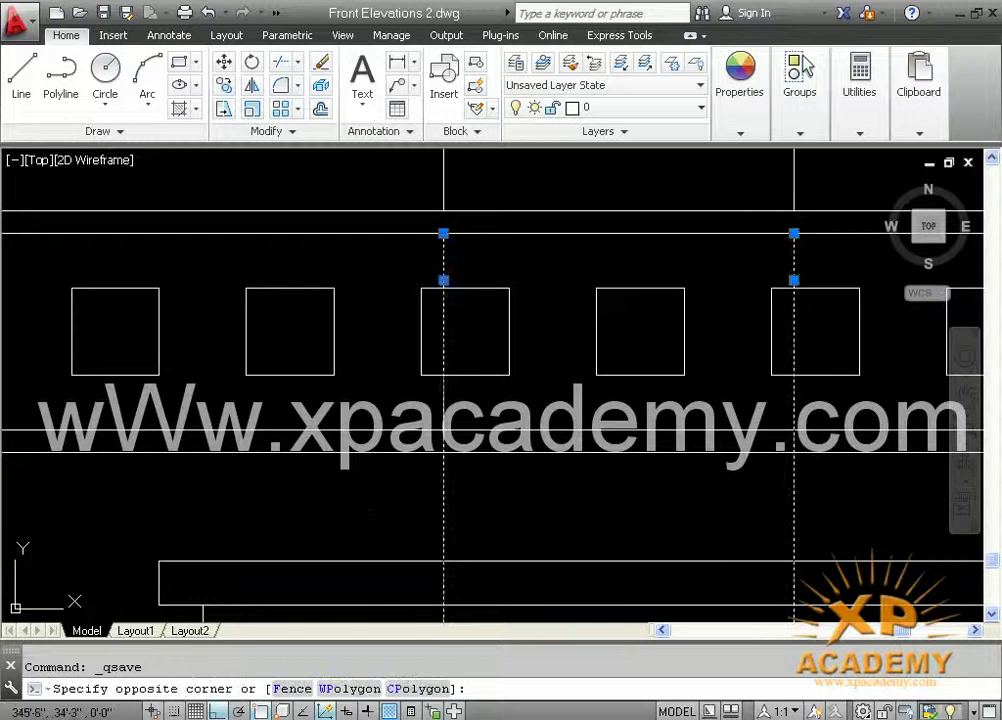
key("Delete")
scroll(506, 469, "down", 4)
middle_click_drag(509, 450, 476, 610)
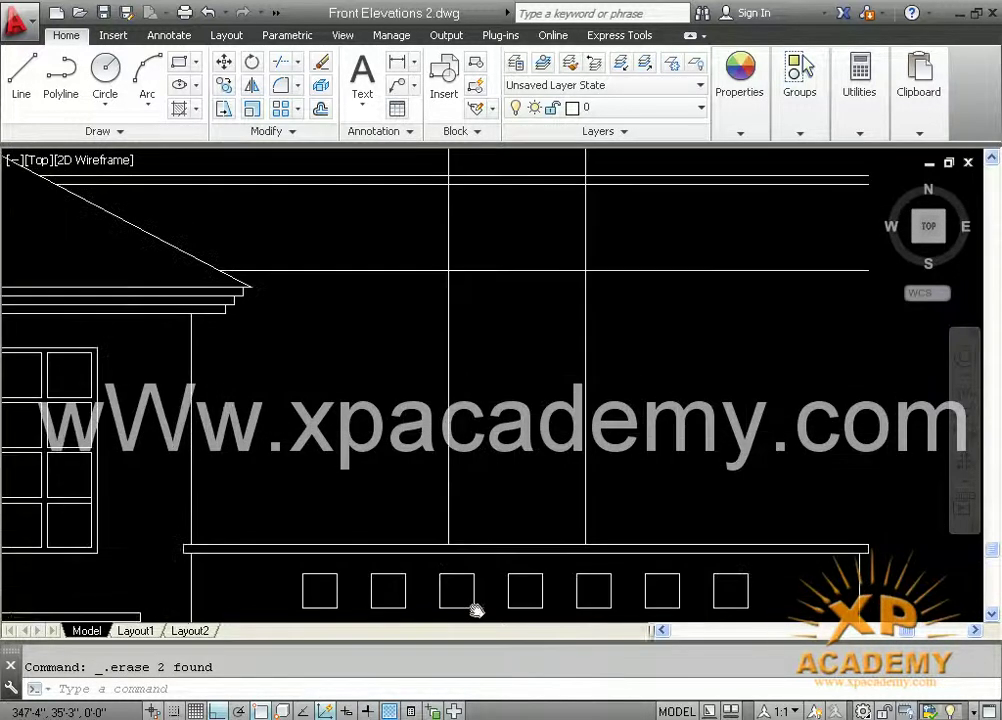
Trim both vertical lines between the lowest roof line and the double line above it, and save the drawing.
key("Return")
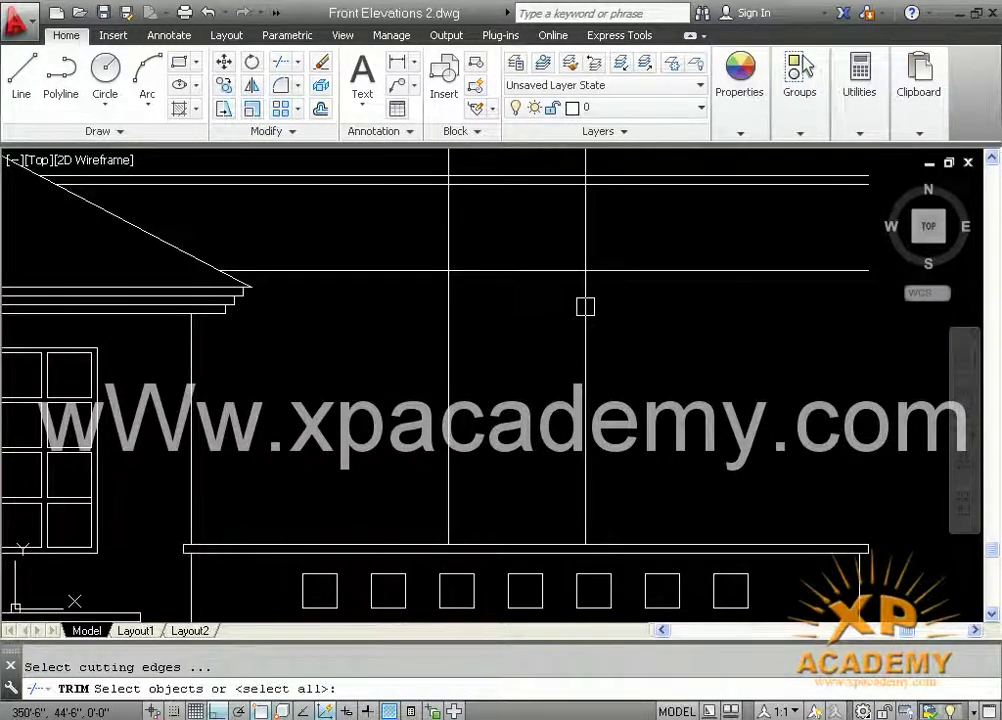
key("Return")
left_click(655, 208)
left_click(381, 226)
key("ctrl+s")
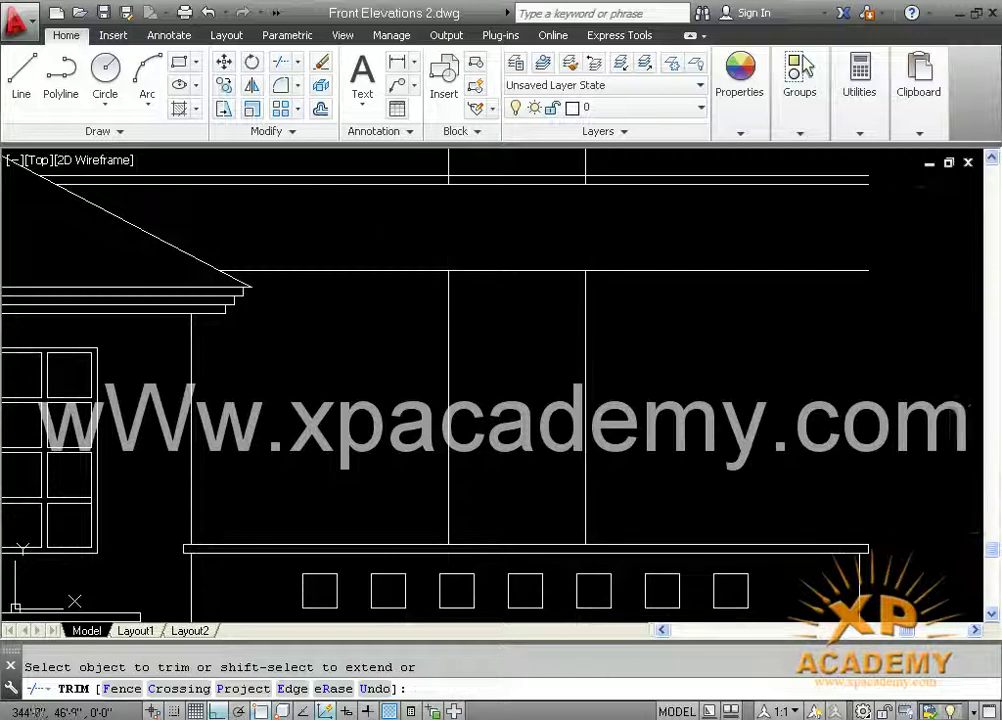
Erase the two remaining vertical lines extending above the upper roof lines and save the drawing.
middle_click_drag(557, 172, 544, 370)
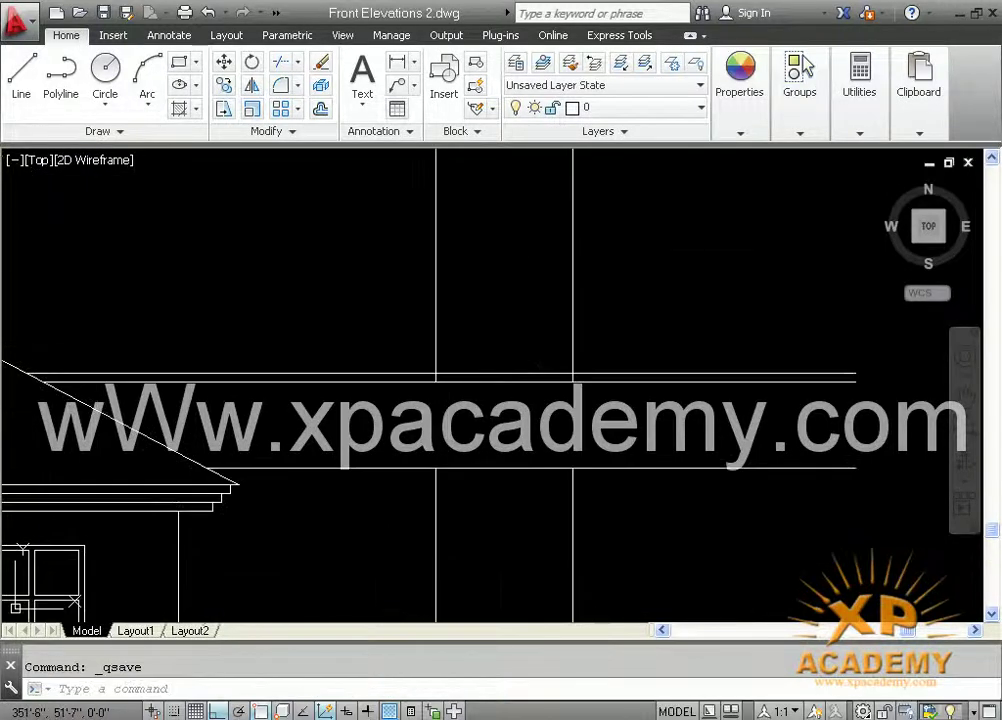
left_click(641, 258)
left_click(380, 272)
key("Delete")
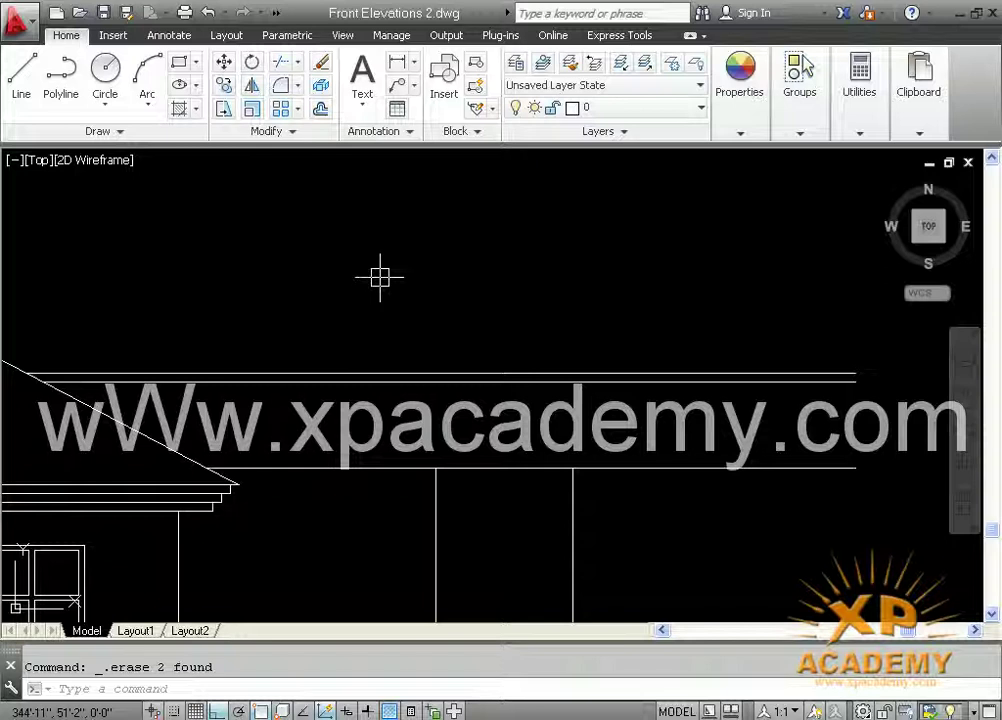
mouse_move(379, 278)
middle_mouse_down()
mouse_move(436, 353)
mouse_move(414, 291)
mouse_move(296, 314)
mouse_move(293, 339)
middle_mouse_up()
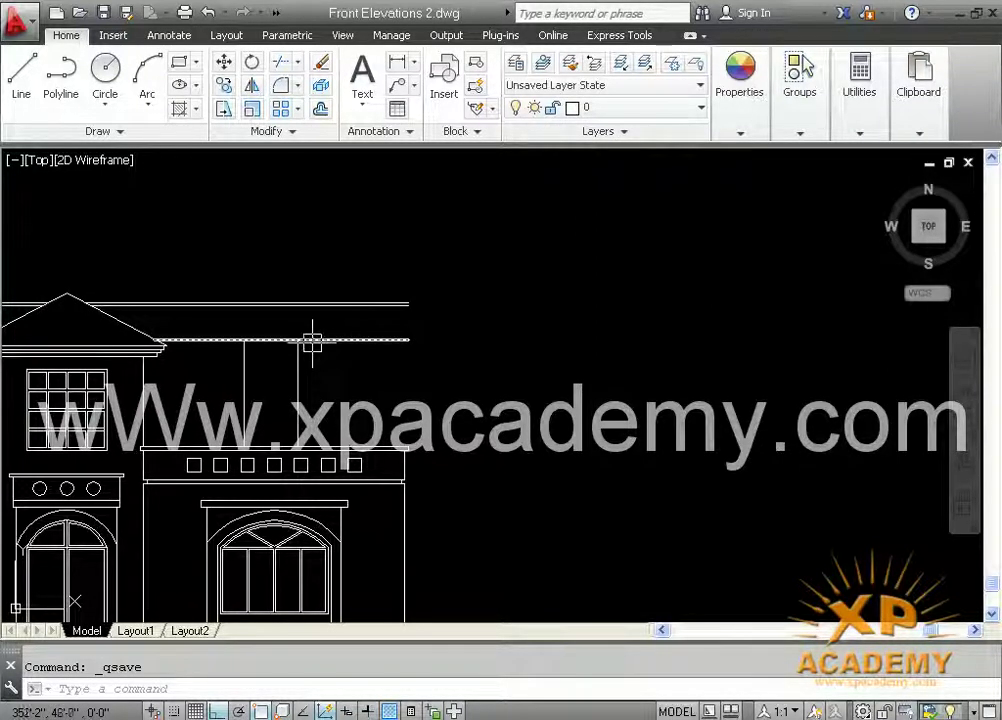
Draw a vertical line from the top of the right wall line up to the topmost roof line.
middle_click_drag(313, 342, 398, 353)
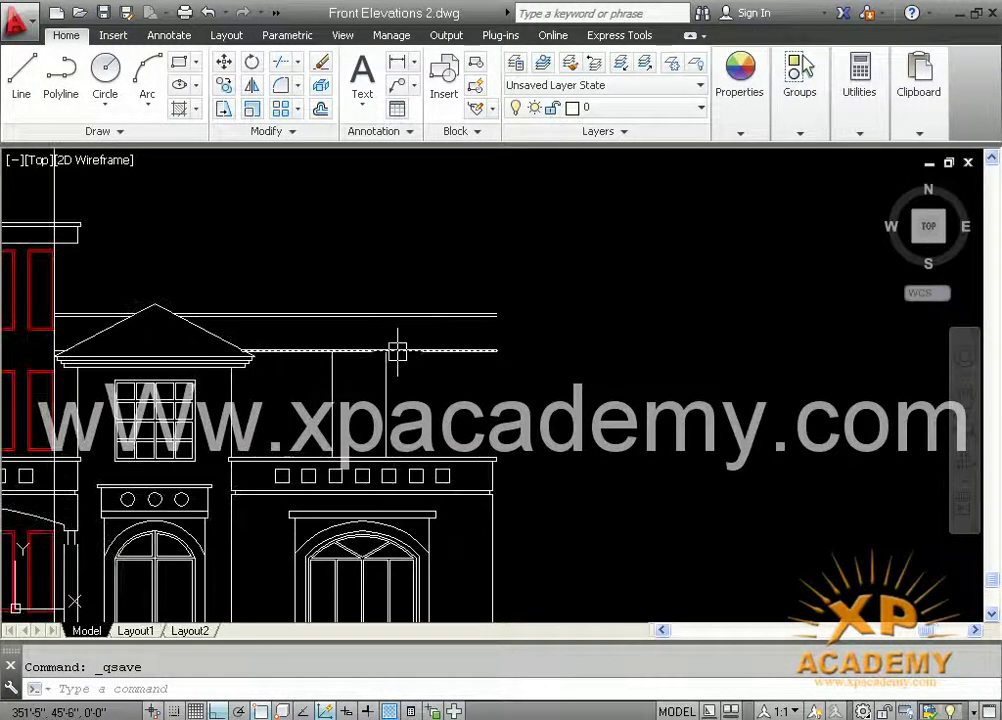
type("l")
key("Return")
scroll(398, 352, "up", 4)
left_click(405, 331)
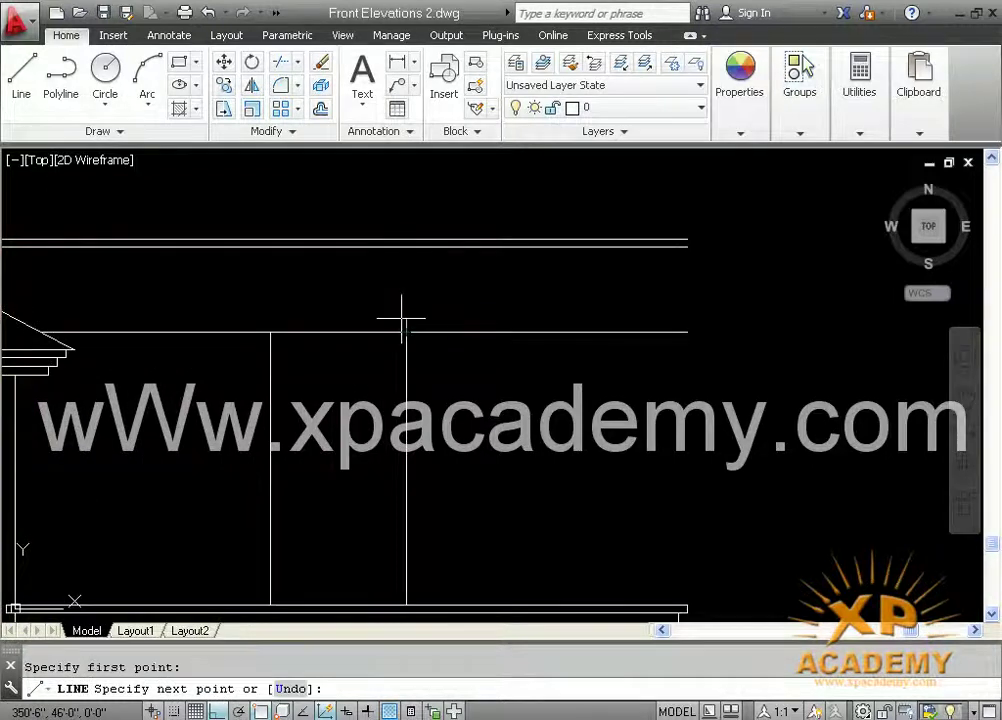
left_click(406, 238)
key("Return")
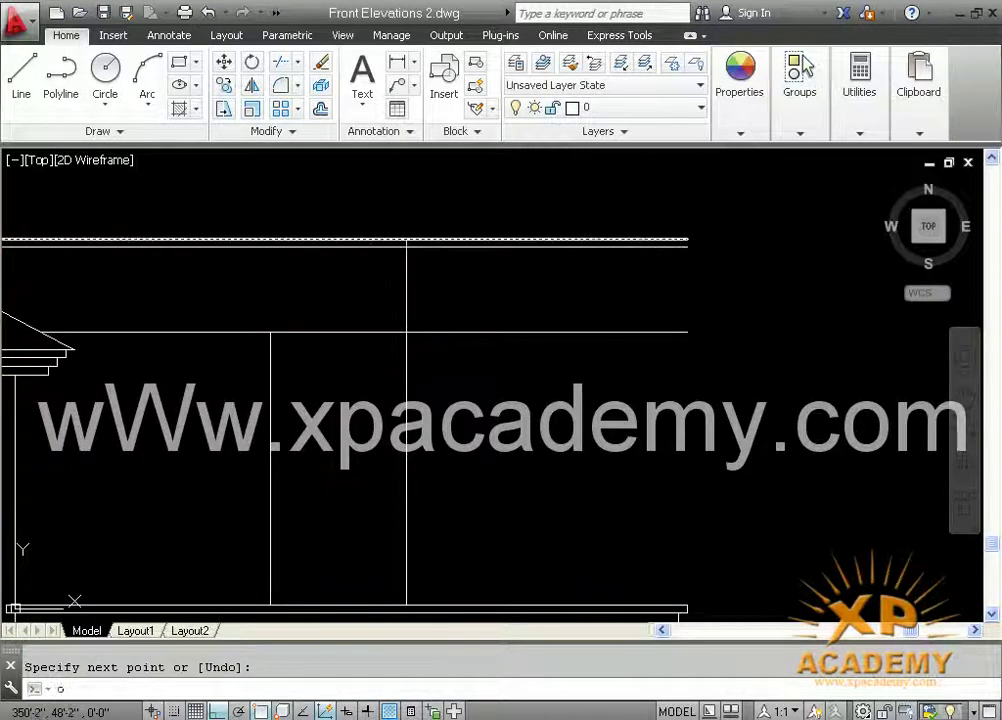
Offset the short vertical line 6" to the right and save the drawing.
type("o")
key("Return")
key("Return")
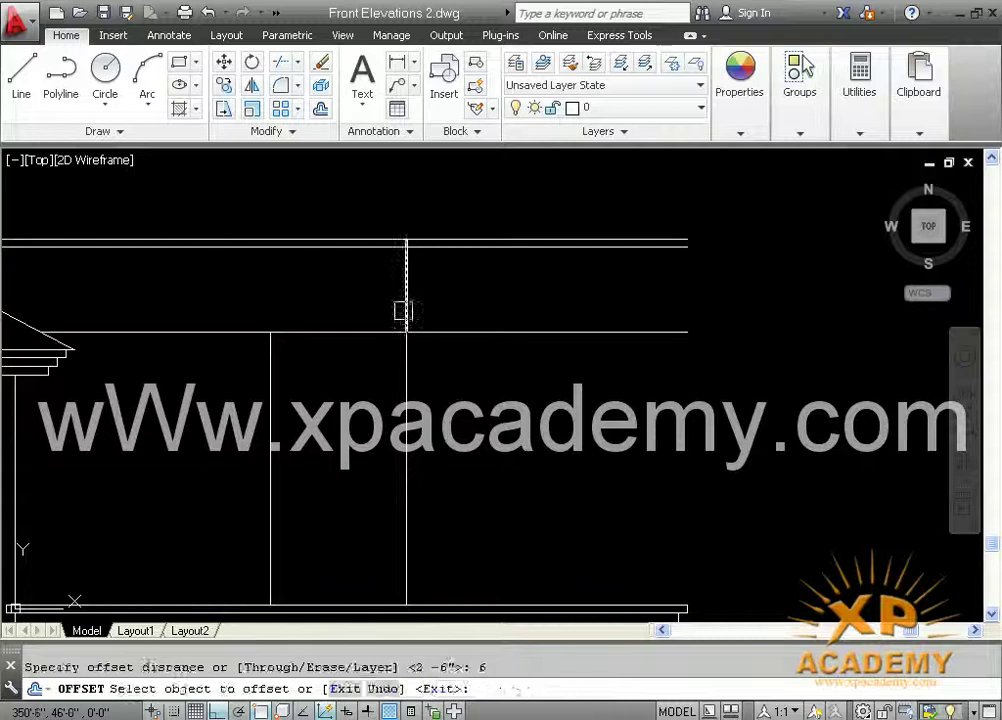
left_click(406, 306)
left_click(470, 300)
key("ctrl+s")
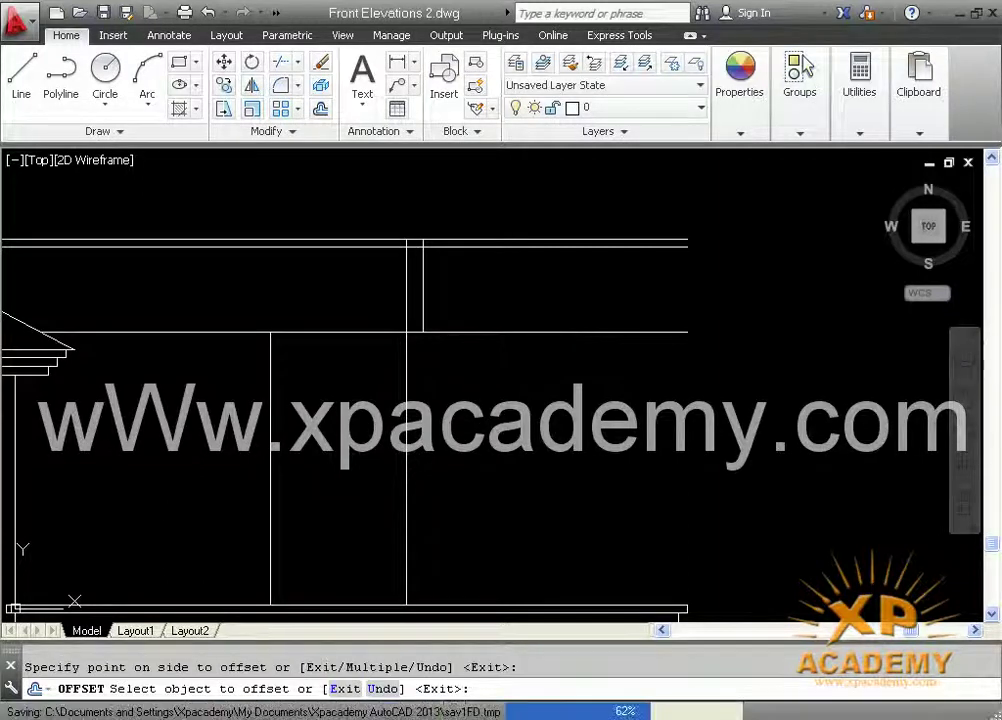
Erase the original short vertical line above the right wall line, keeping only its offset copy.
type("tr")
key("Return")
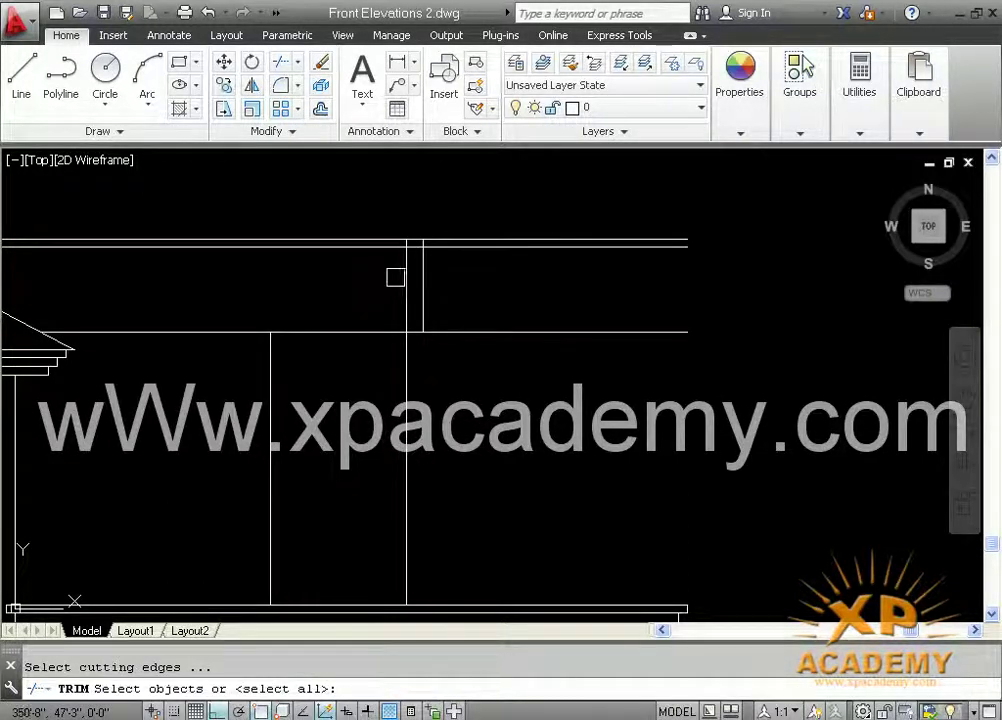
key("Escape")
left_click(406, 278)
key("Delete")
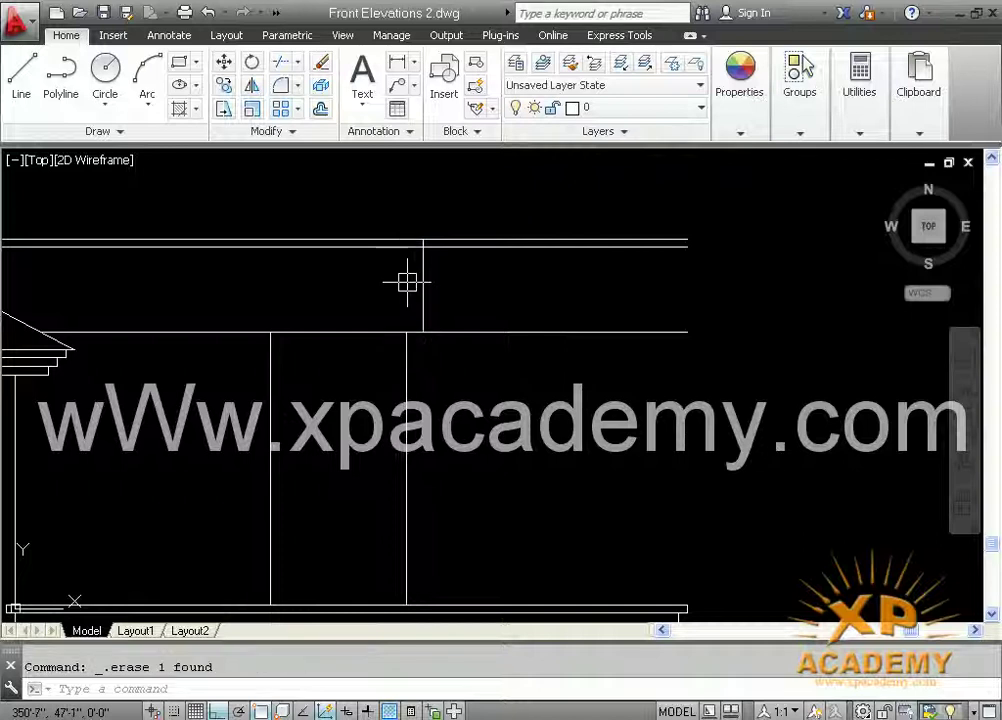
Trim the three horizontal roof lines where they run past the right vertical end line and save the drawing.
key("ctrl+s")
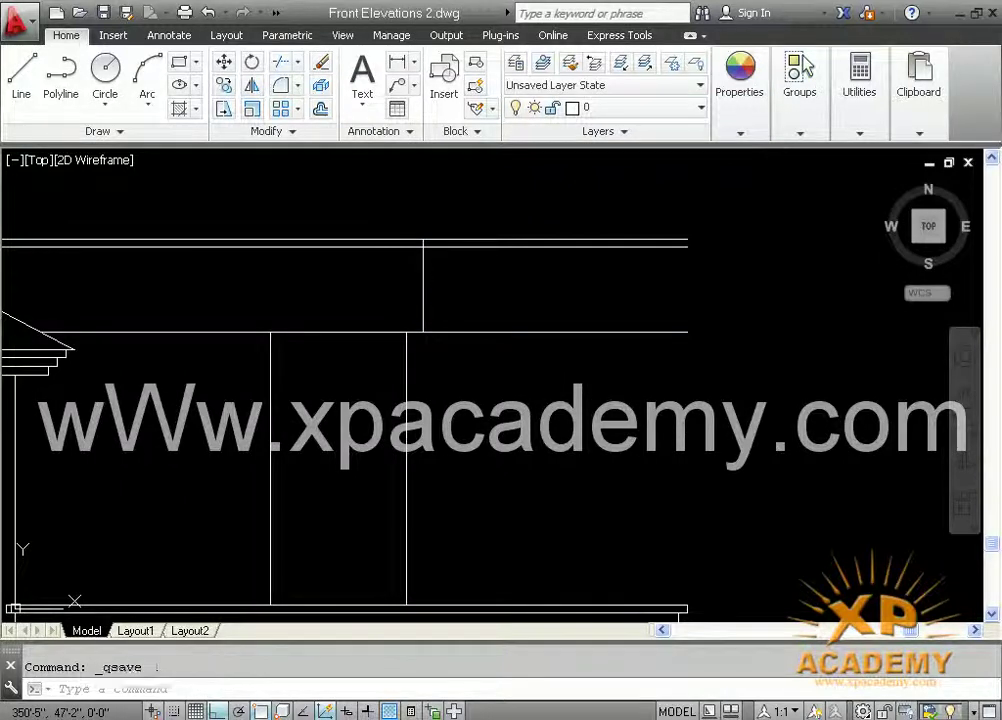
type("tr")
key("Return")
key("Return")
left_click(445, 264)
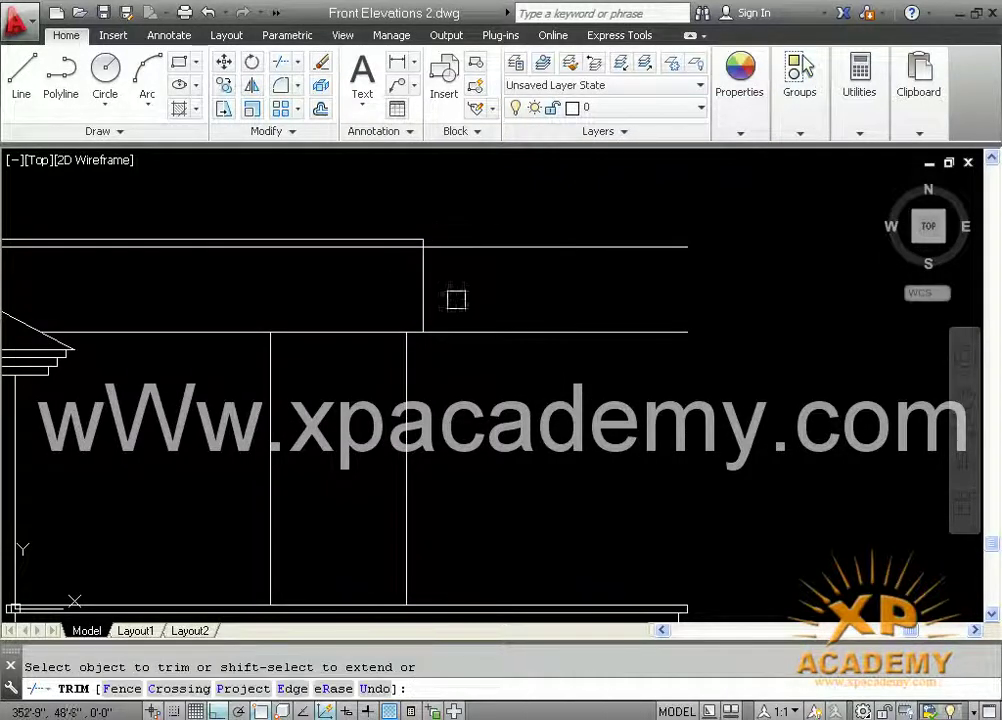
left_click(447, 331)
left_click(451, 247)
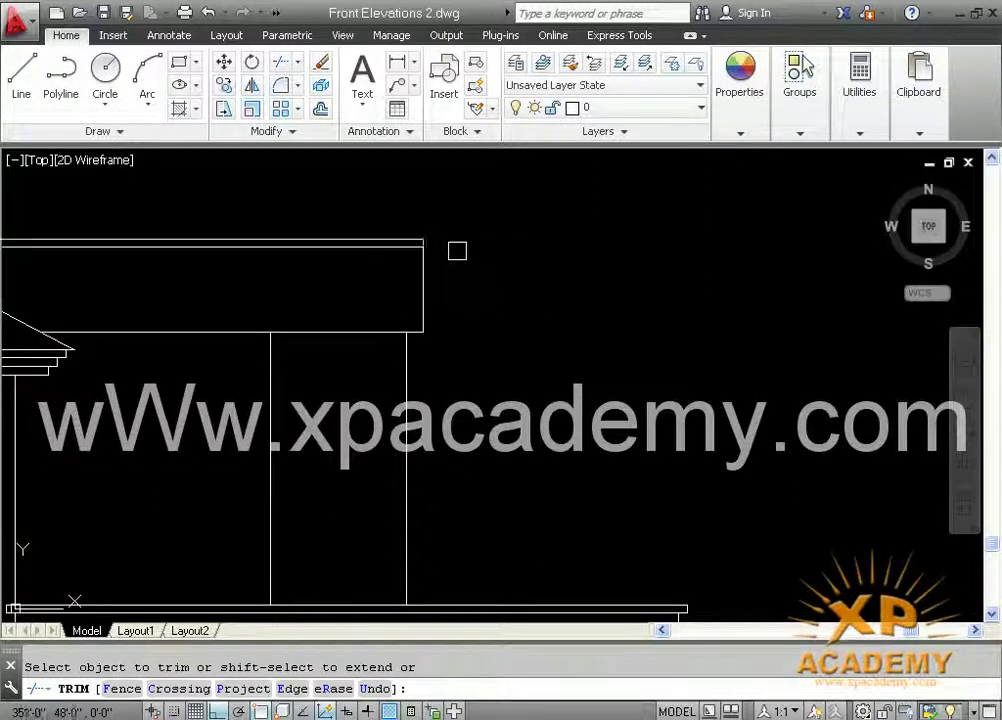
key("ctrl+s")
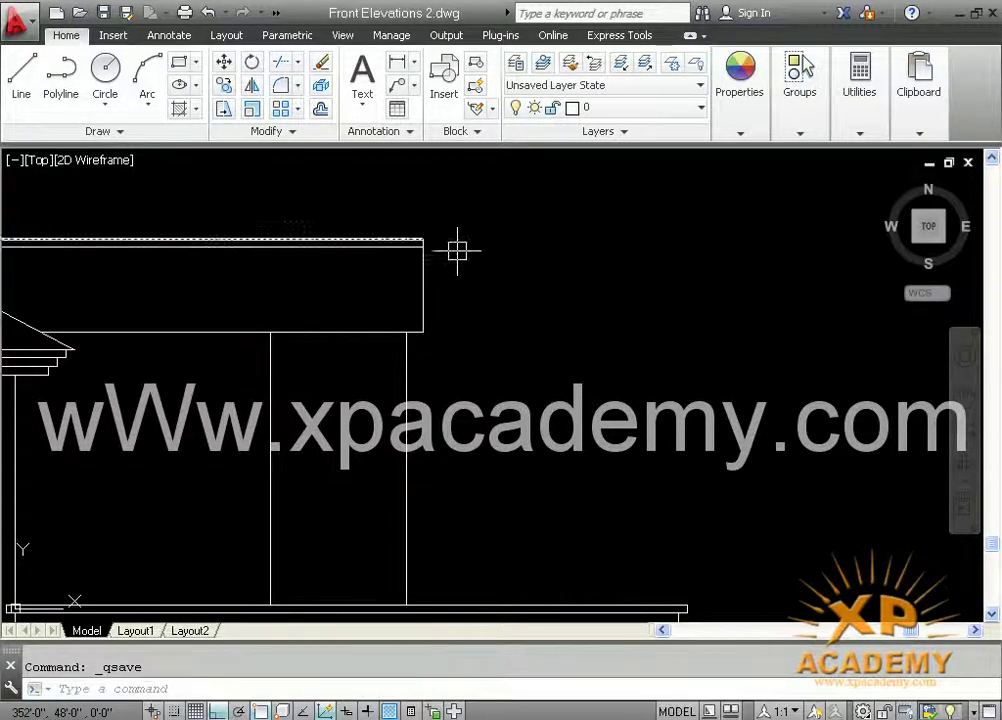
Draw a short vertical line closing the right end of the roof band between its two upper lines.
scroll(378, 245, "up", 4)
scroll(450, 244, "up", 2)
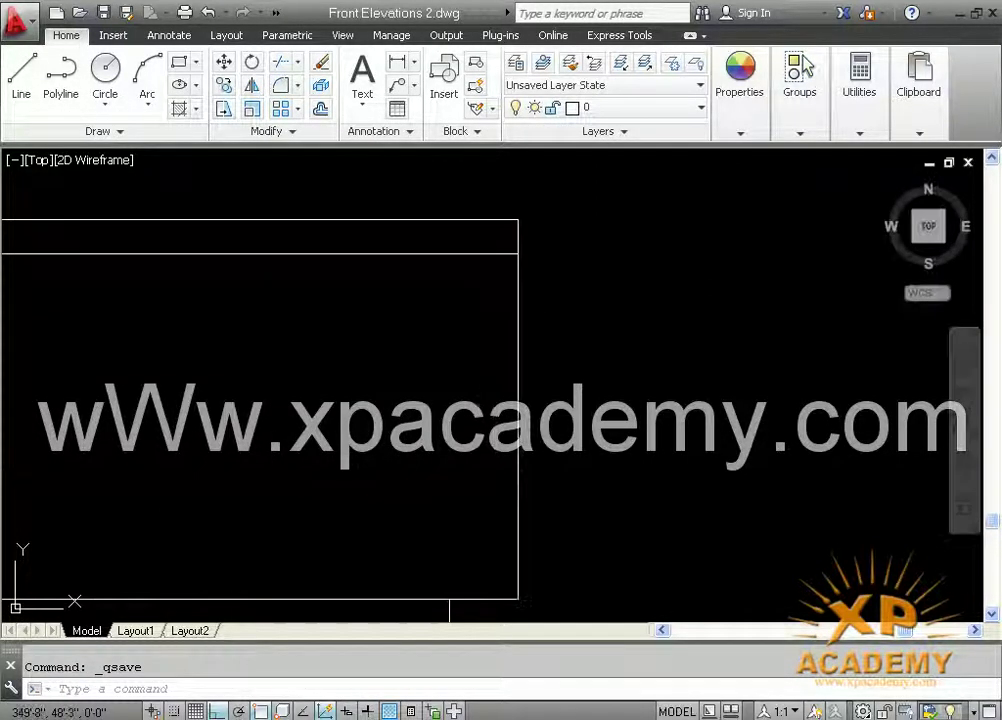
key("Escape")
type("l")
key("Return")
left_click(518, 253)
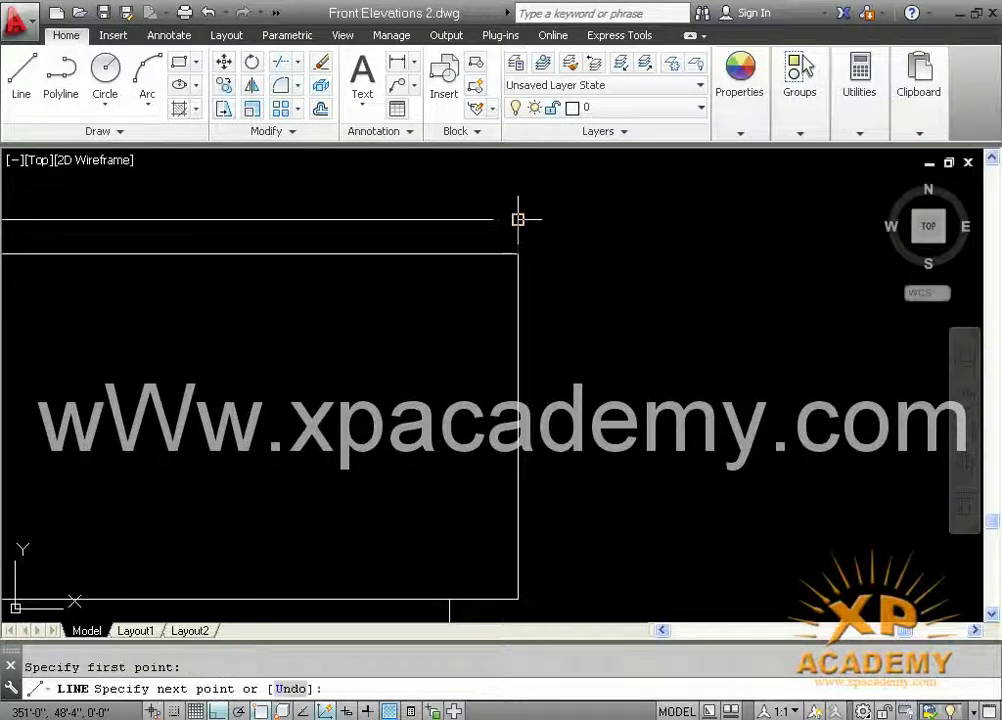
left_click(518, 219)
key("Return")
Offset the band's short end line 3" to the left and extend the copy down to the lowest roof line.
type("o")
key("Return")
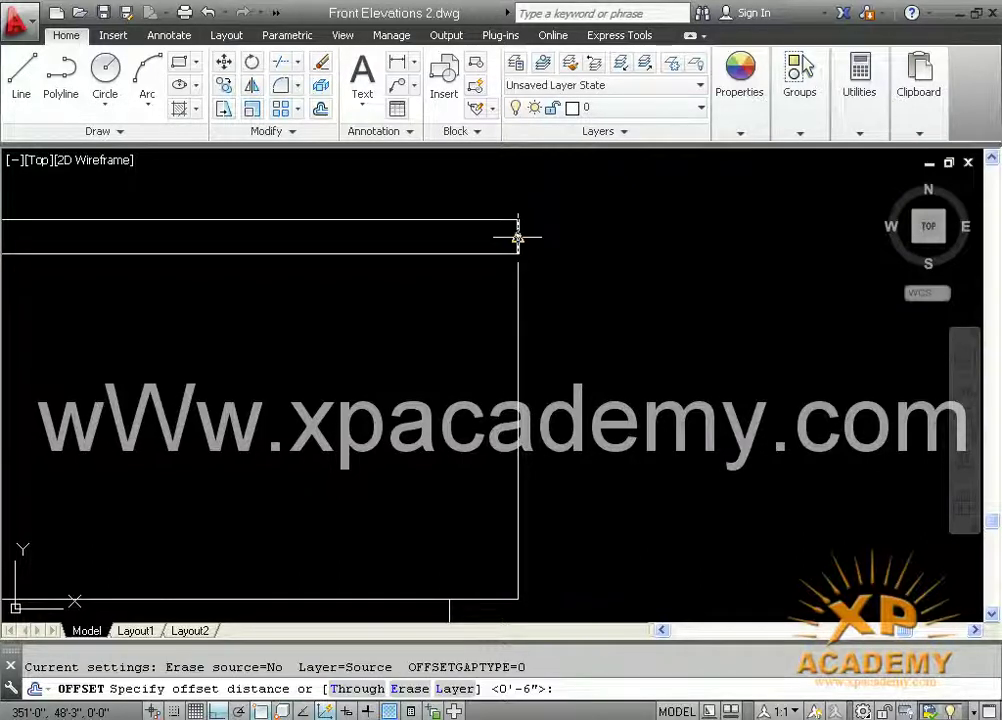
type("3")
key("Return")
left_click(516, 232)
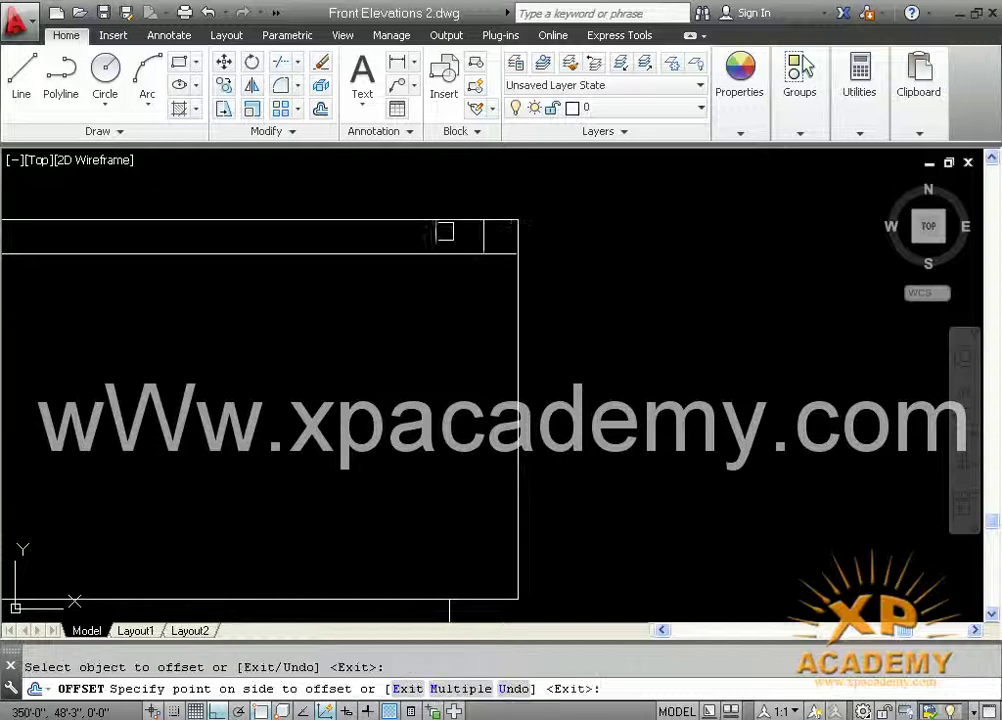
key("Escape")
key("Return")
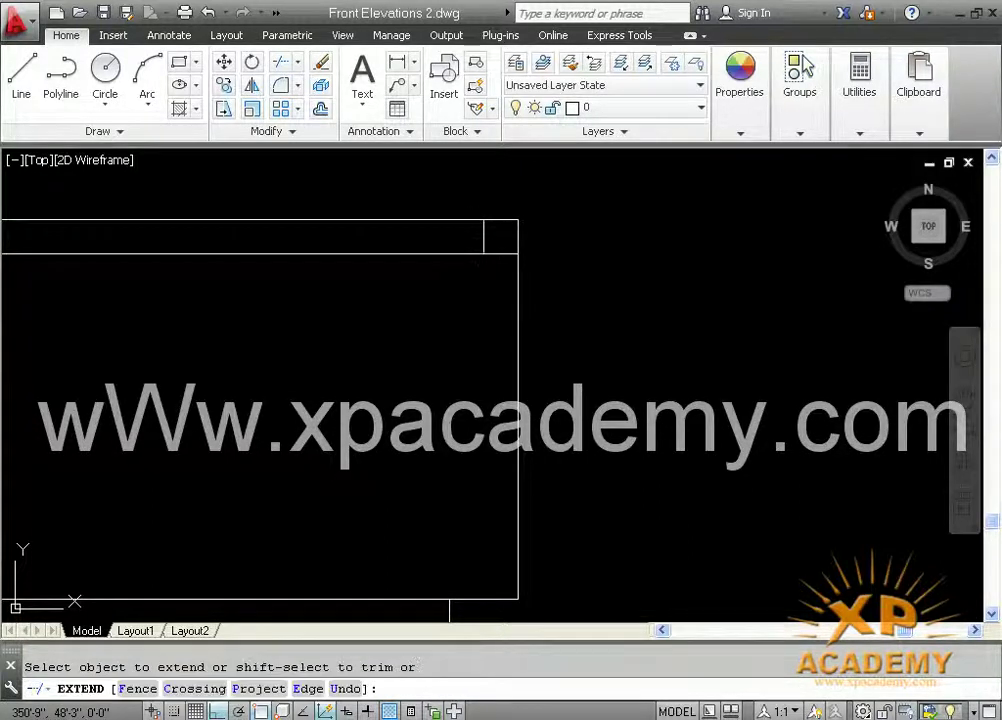
left_click(480, 237)
key("Escape")
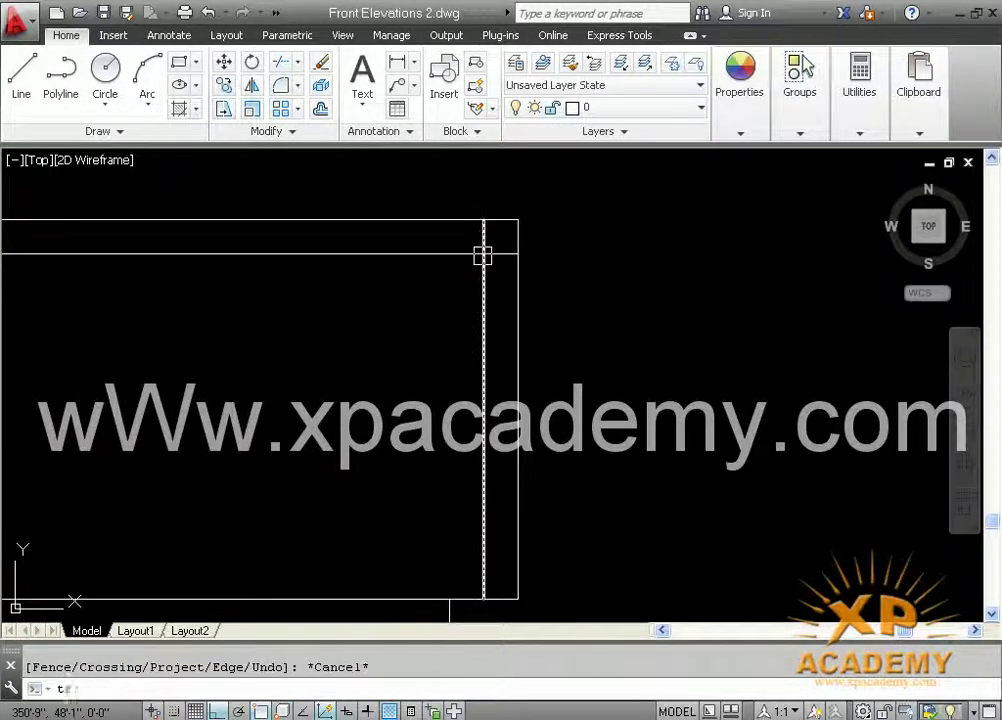
Trim the new vertical inside the top band and the outer vertical below it, then save the drawing.
type("tr")
key("Return")
left_click(512, 272)
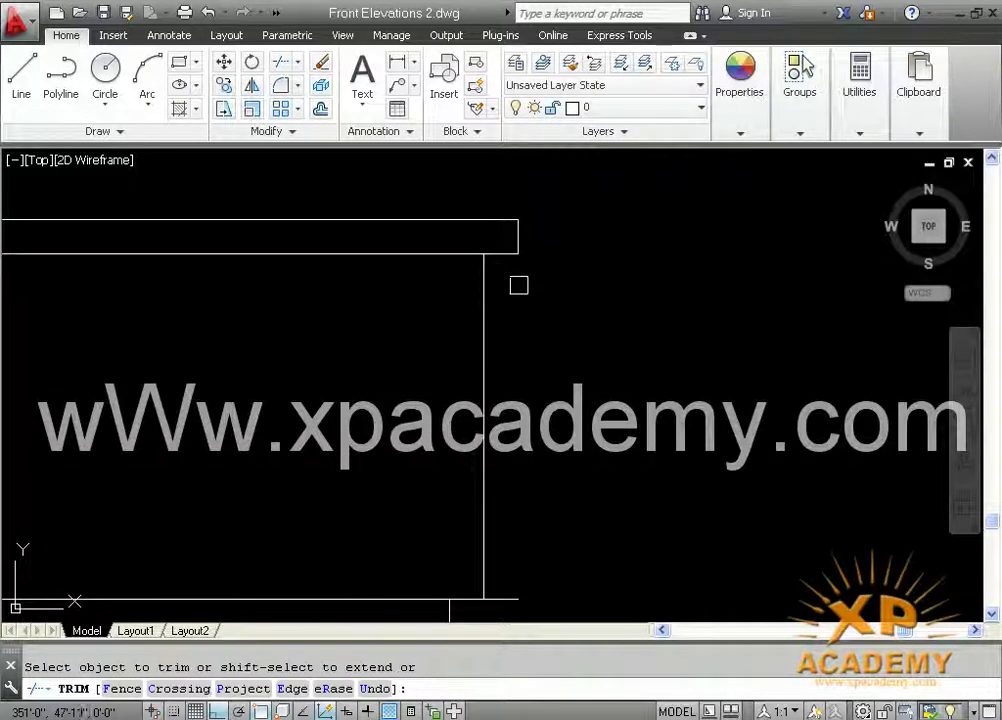
scroll(518, 285, "down", 3)
key("ctrl+s")
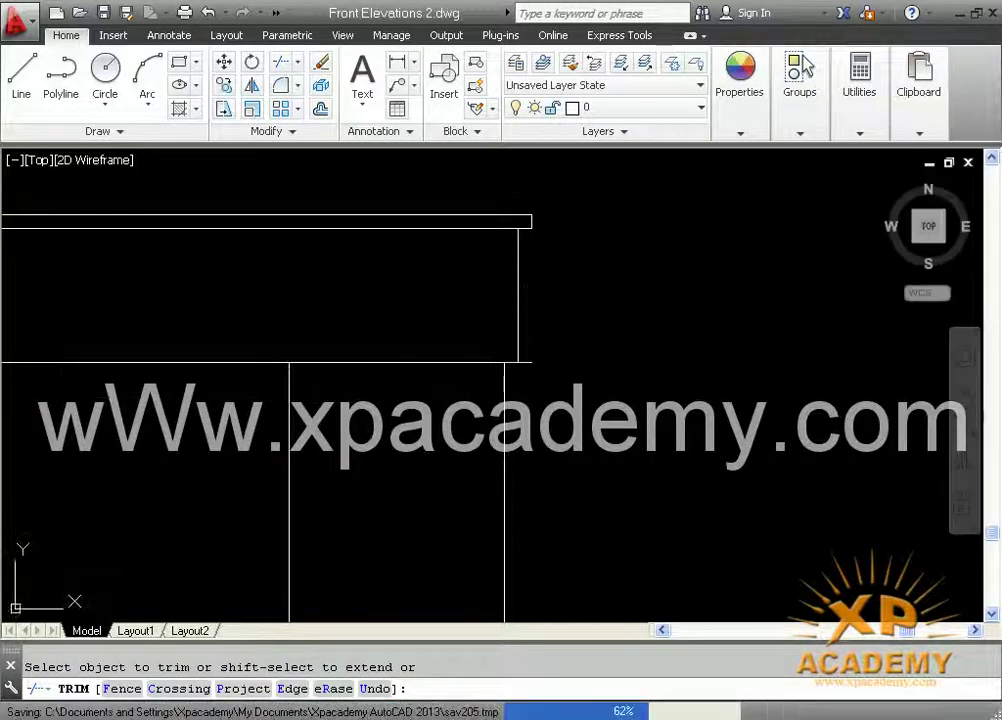
Draw a line along the top of the ledge between the feet of the two projected vertical opening lines.
scroll(490, 400, "down", 2)
middle_click_drag(490, 400, 488, 285)
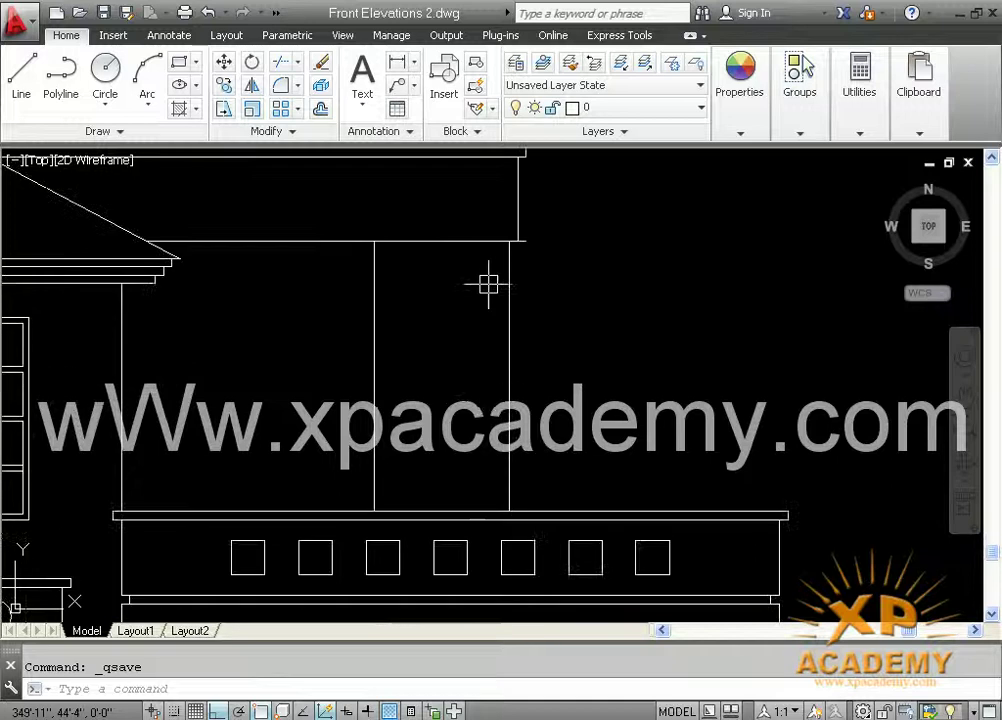
scroll(482, 340, "down", 4)
middle_click_drag(470, 383, 477, 327)
scroll(478, 315, "up", 2)
type("l")
key("Return")
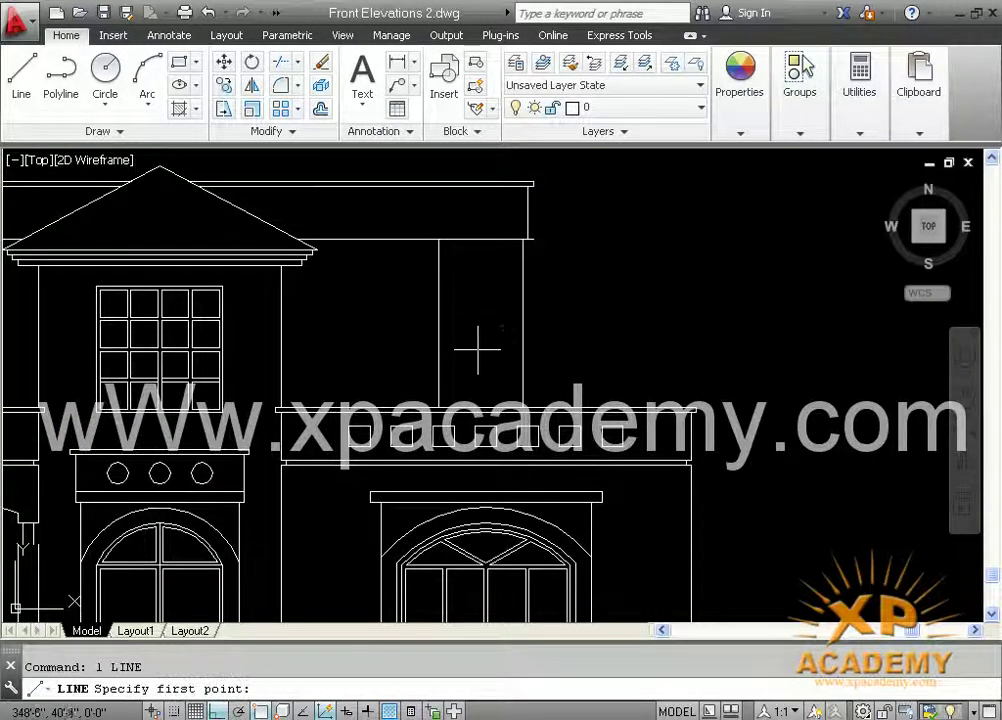
scroll(447, 380, "up", 4)
middle_click_drag(430, 416, 430, 387)
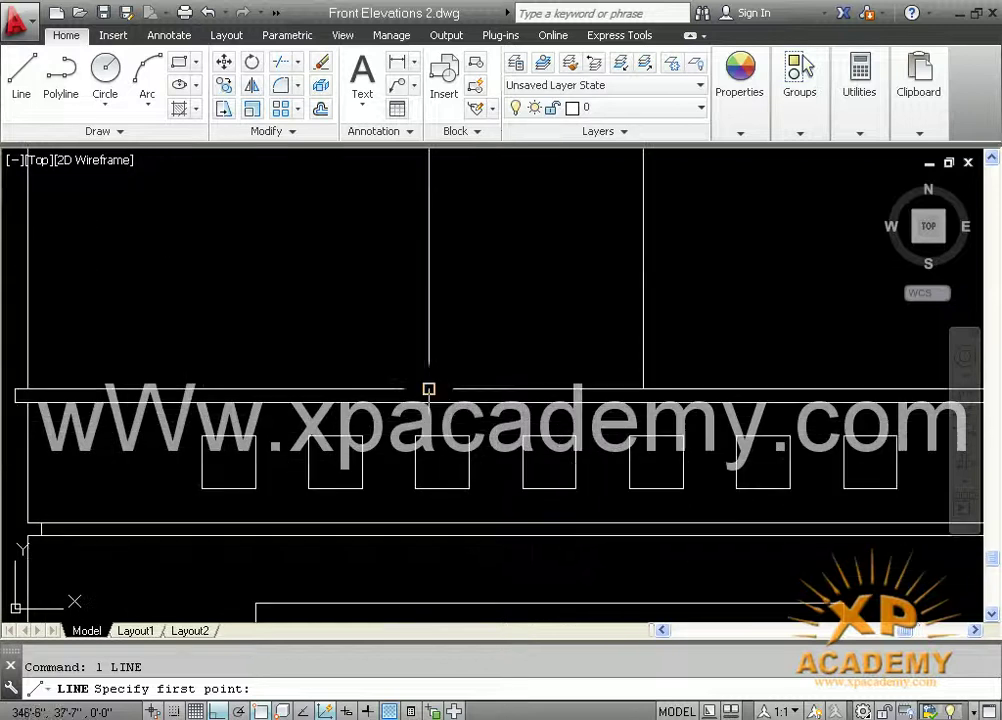
left_click(549, 388)
key("Return")
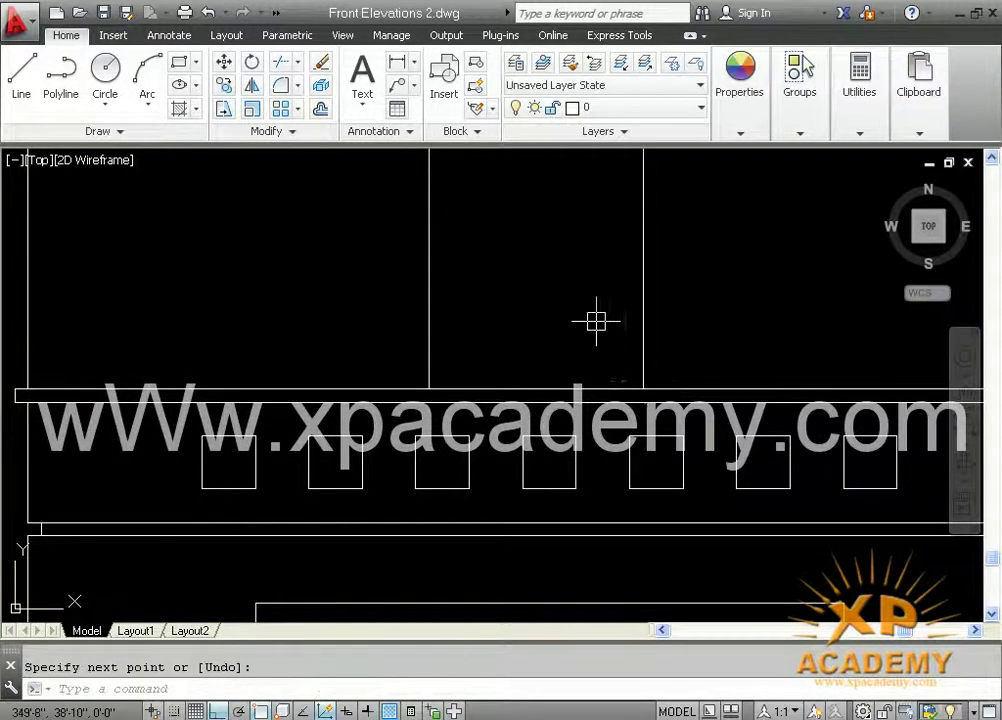
Offset the opening's base line 6' upward to form its head and save the drawing.
scroll(597, 322, "down", 3)
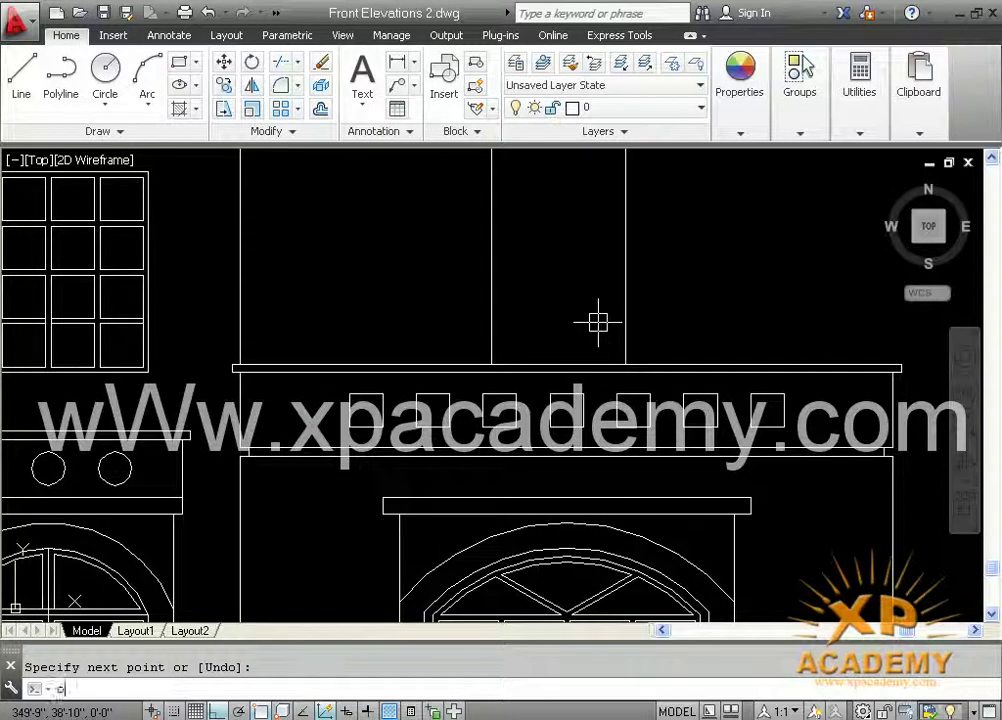
key("Return")
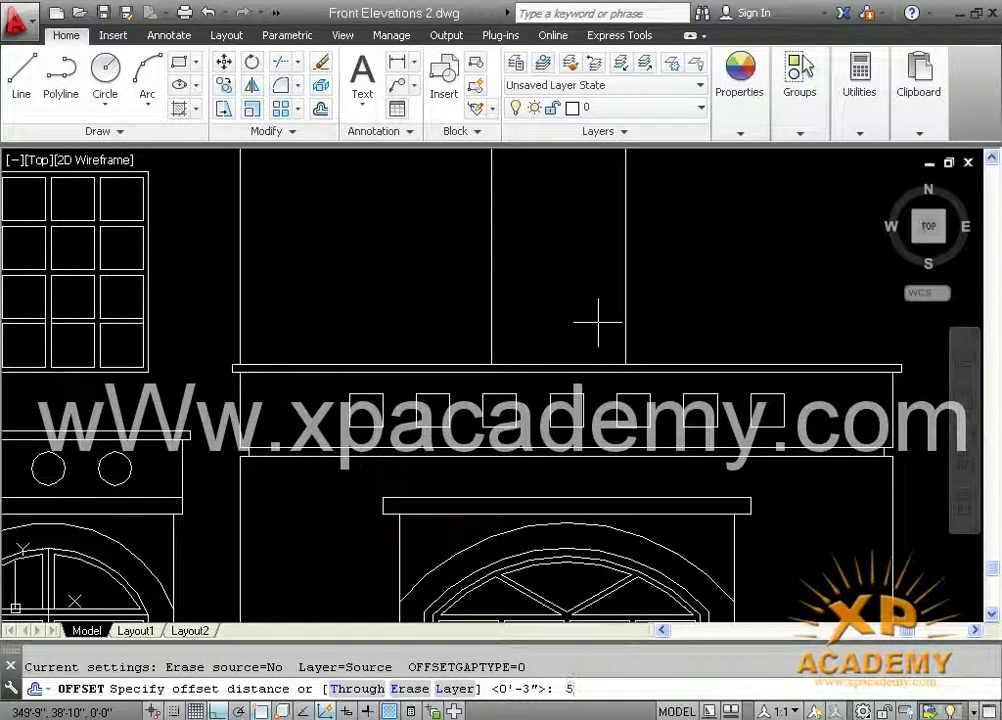
key("Return")
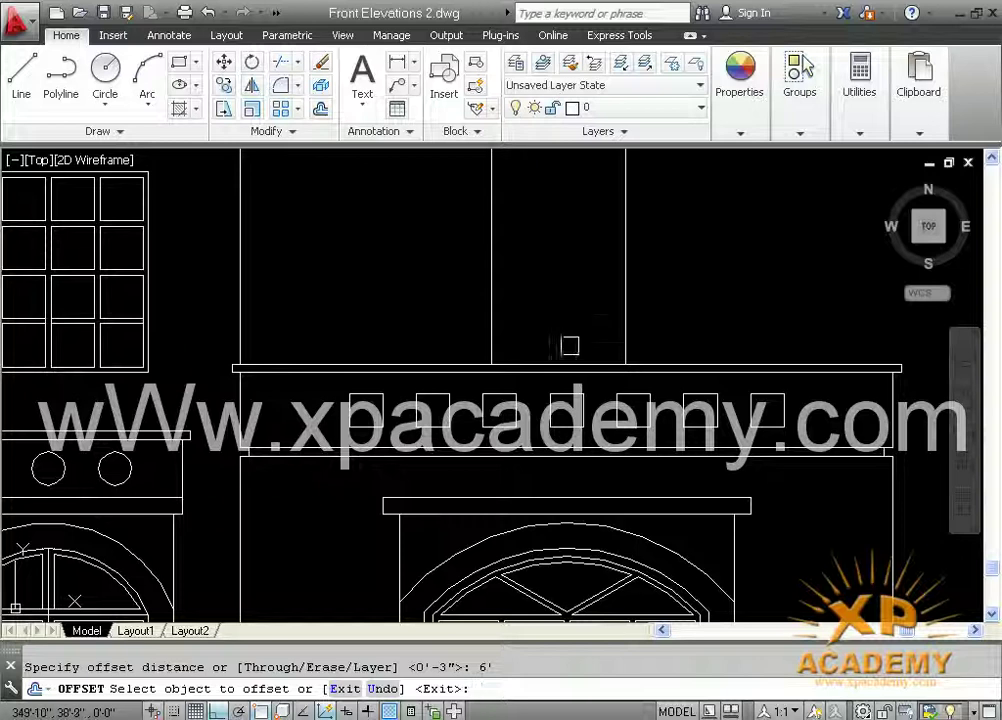
left_click(568, 364)
left_click(568, 286)
middle_click_drag(568, 284, 573, 336)
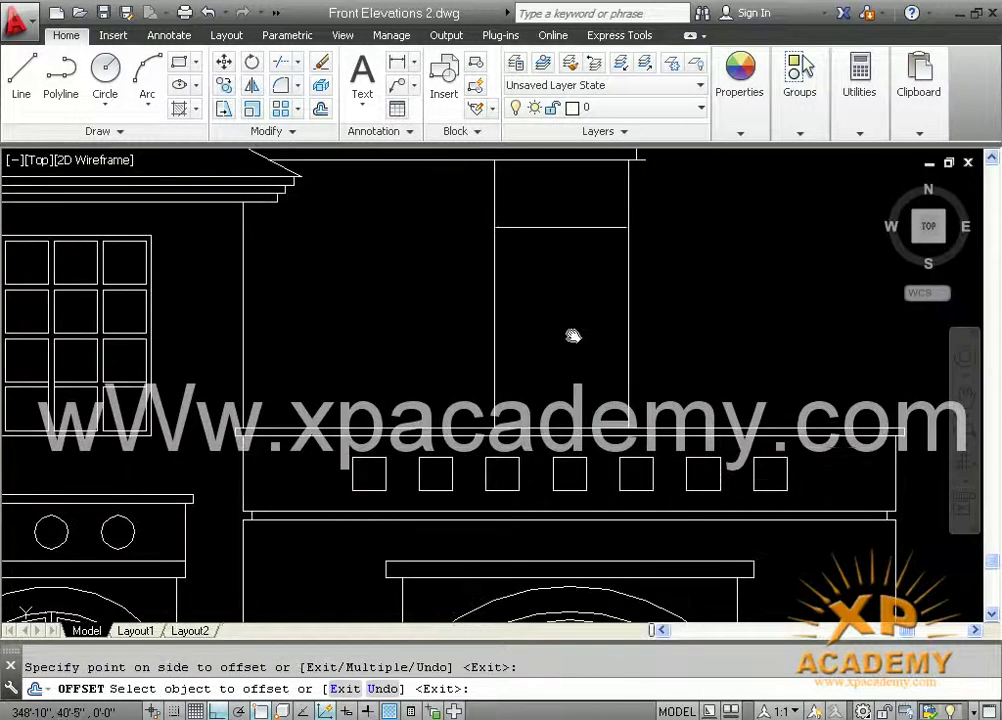
middle_click_drag(536, 288, 536, 339)
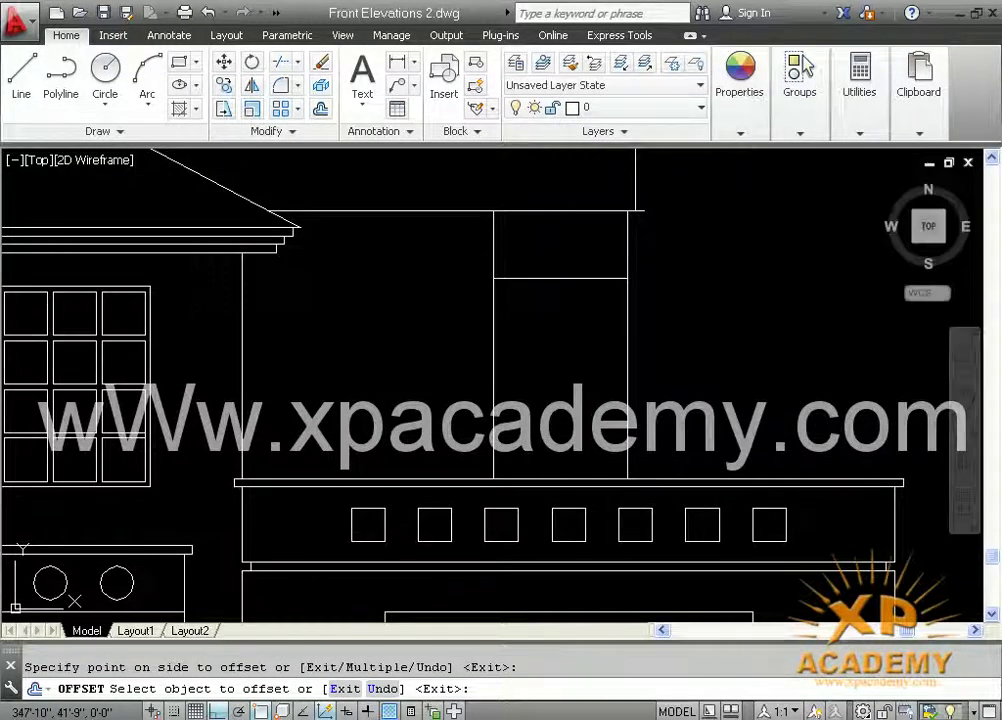
key("ctrl+s")
Fillet the opening's head line with both side lines at zero radius to form square corners, then save the drawing.
type("f")
key("Return")
left_click(487, 336)
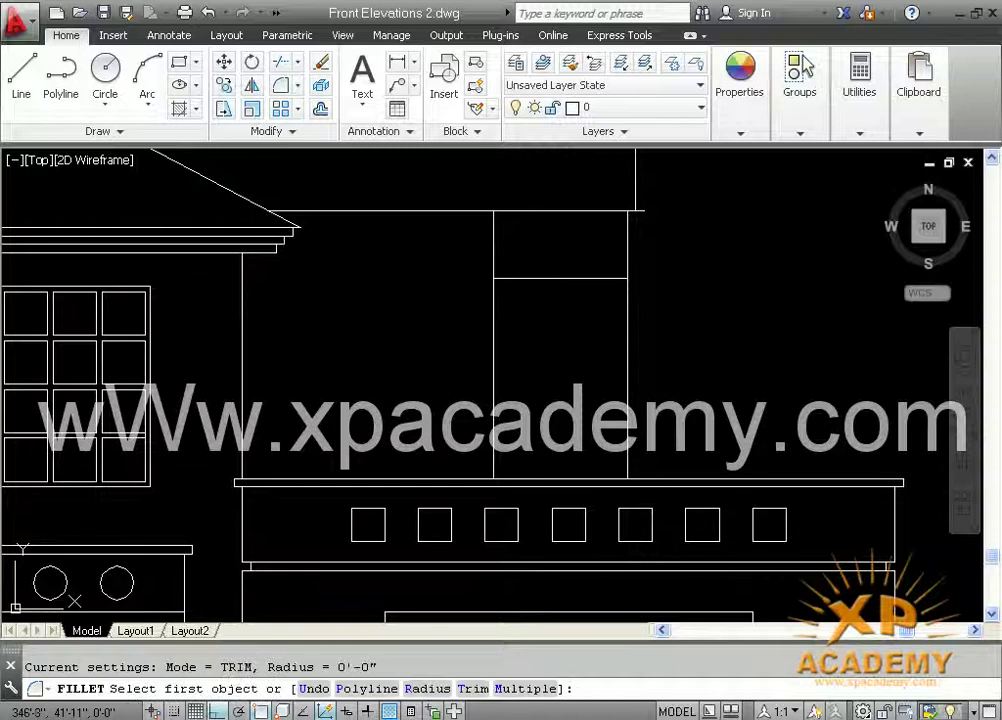
left_click(541, 279)
key("Return")
left_click(577, 279)
left_click(626, 300)
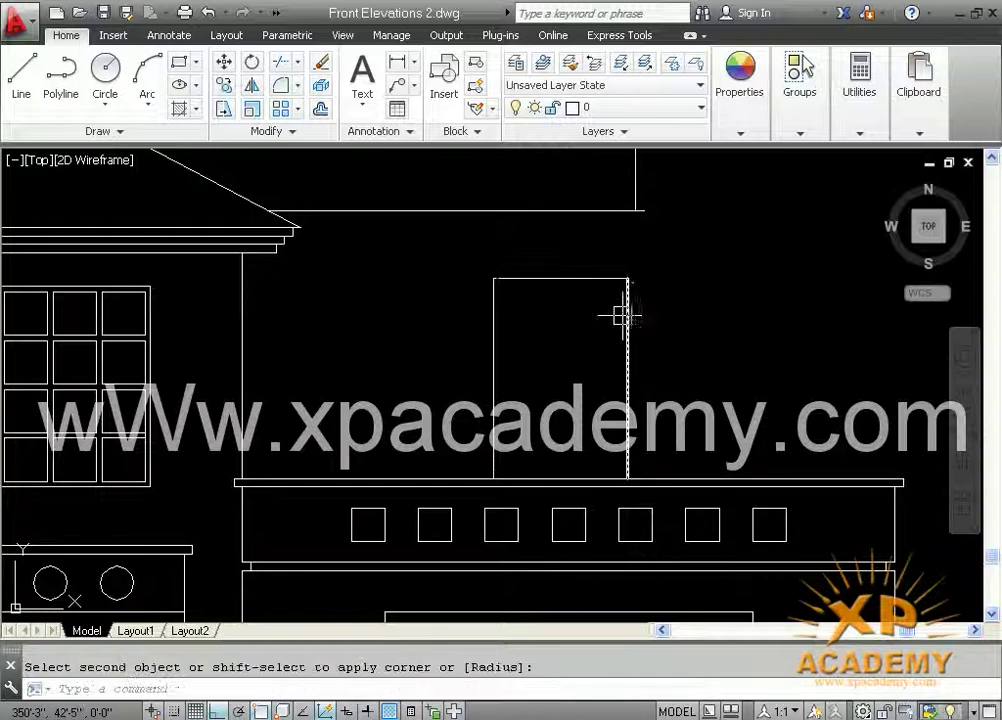
key("ctrl+s")
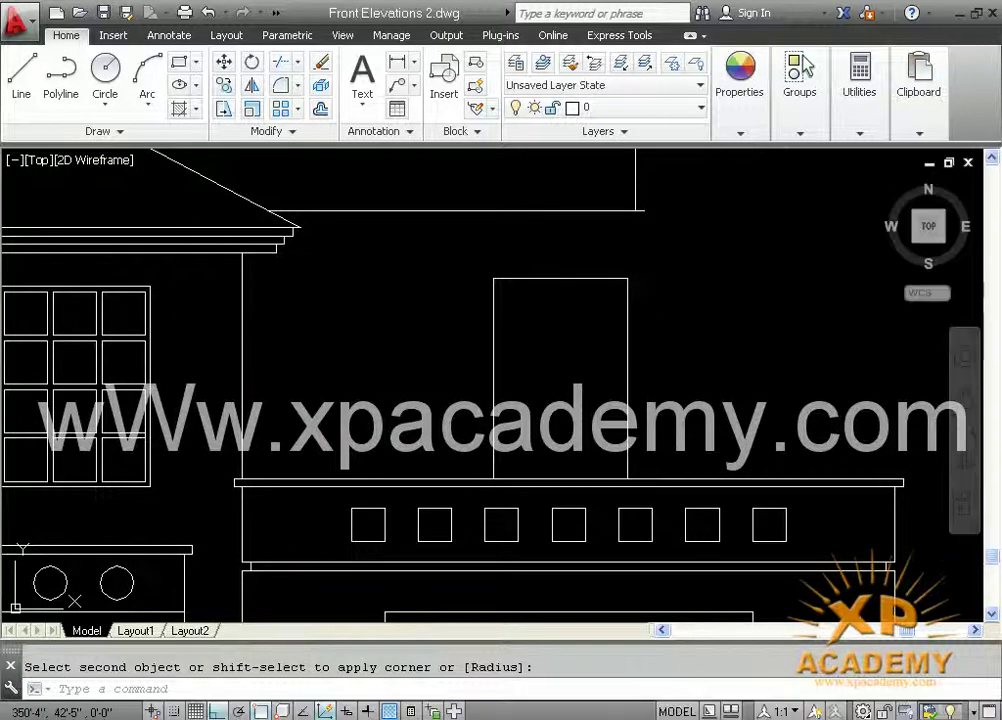
type("o")
key("Return")
key("Escape")
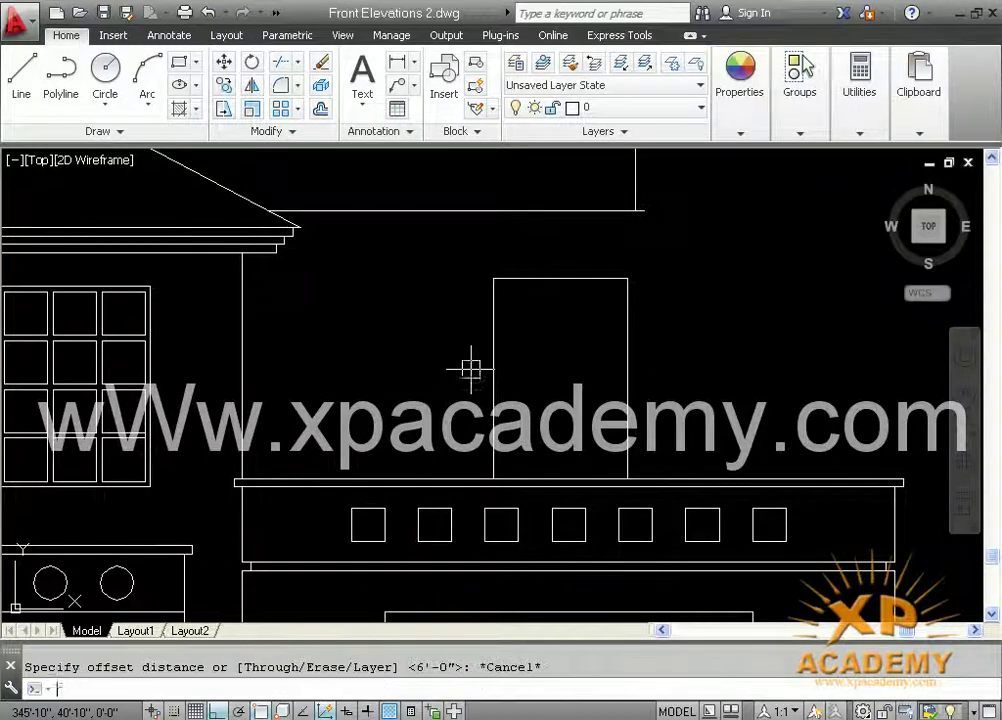
Offset the opening's side, head and base lines 2" inward for the frame and save the drawing.
type("o")
key("Return")
type("2")
key("Return")
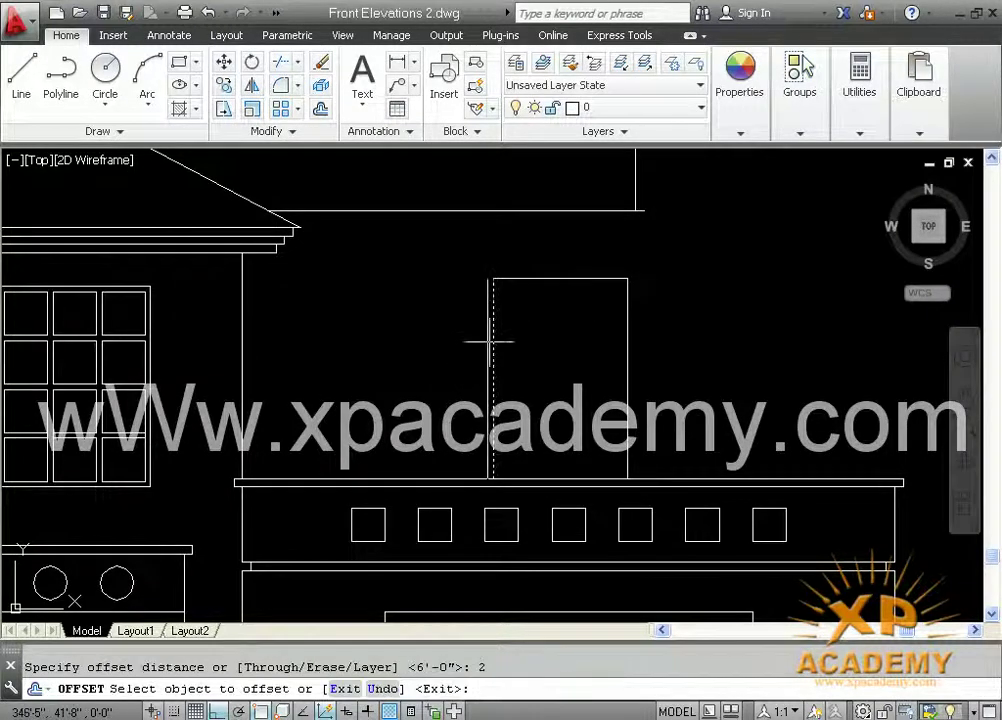
left_click(493, 340)
left_click(584, 325)
left_click(621, 363)
left_click(540, 362)
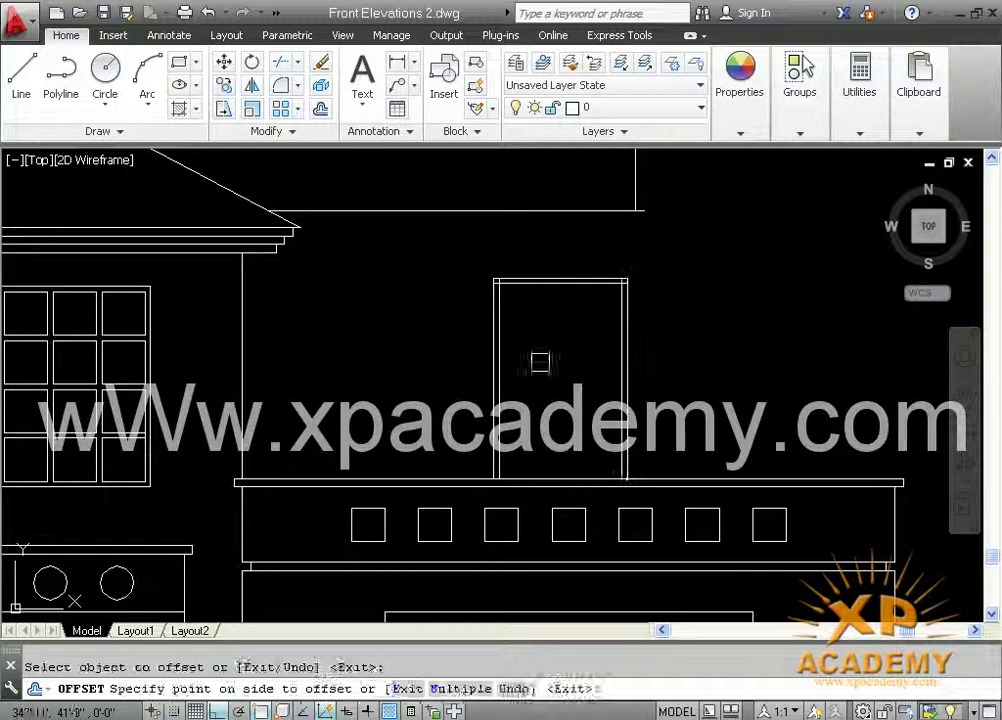
left_click(559, 474)
left_click(559, 413)
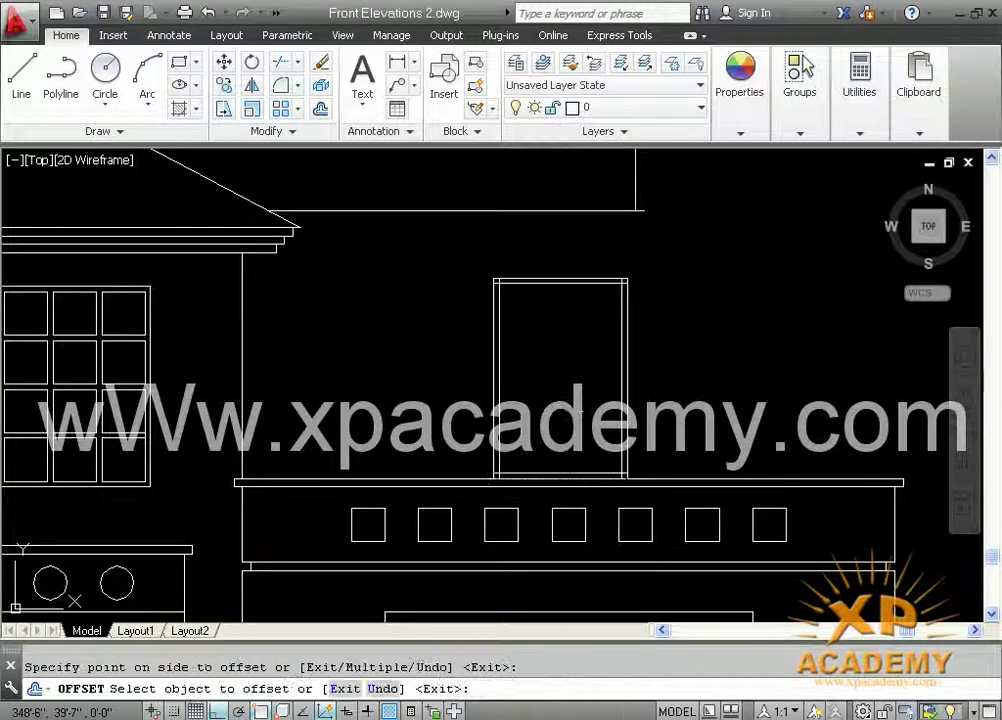
key("ctrl+s")
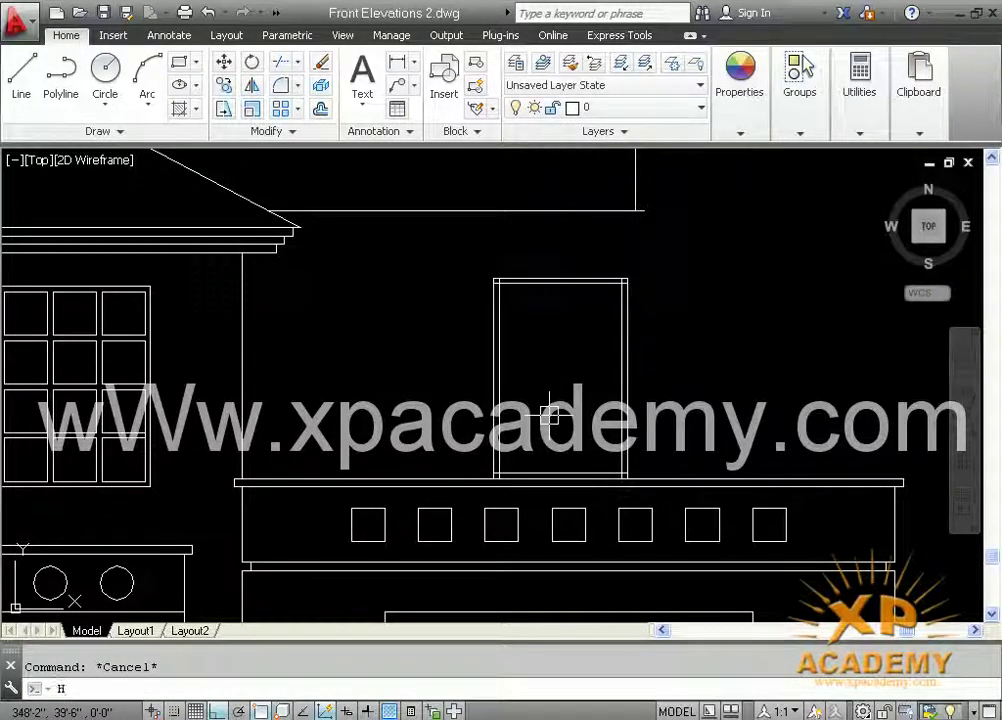
Fillet the two lower corners of the inner frame lines at zero radius.
key("Return")
scroll(509, 495, "up", 2)
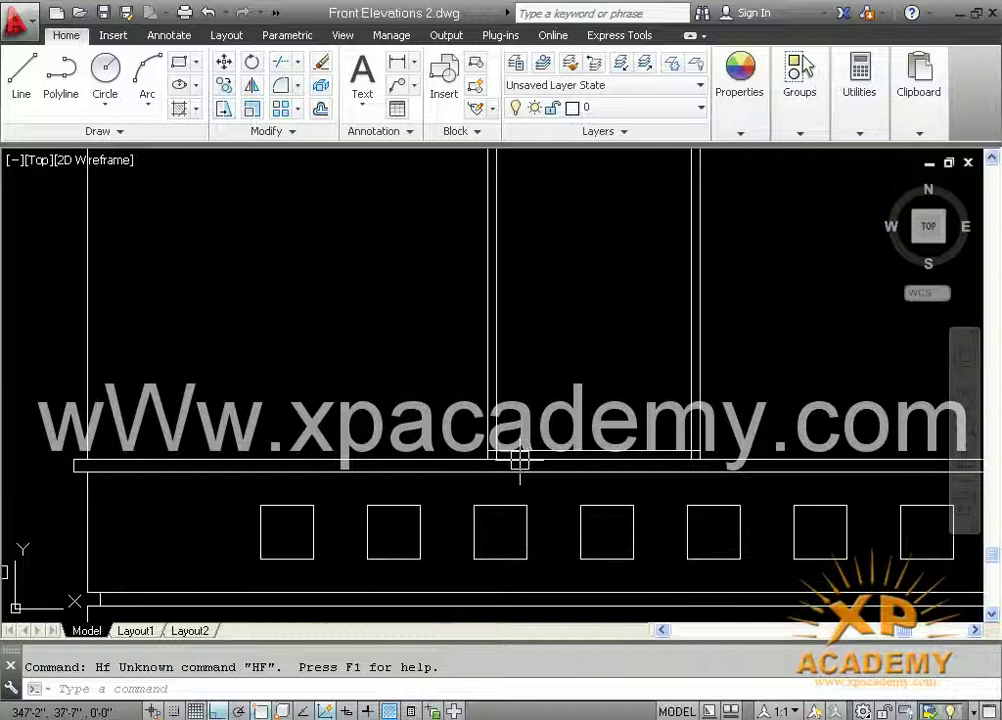
type("f")
key("Return")
left_click(494, 449)
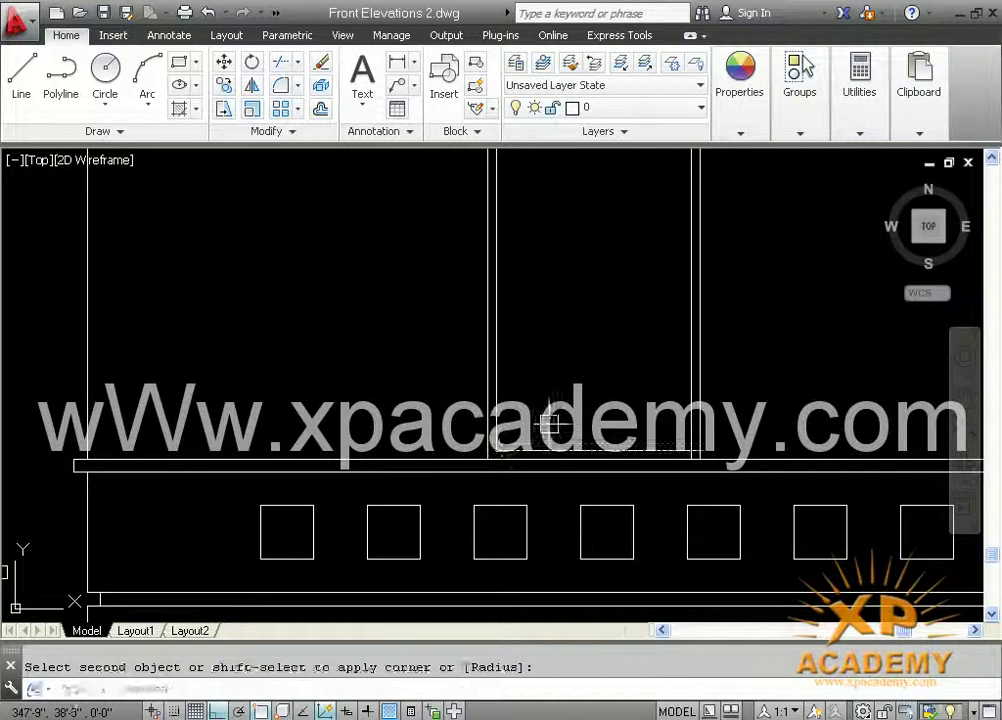
left_click(686, 333)
Fillet the two upper corners of the inner frame lines at zero radius and save the drawing.
middle_click_drag(637, 280, 590, 463)
scroll(631, 414, "up", 2)
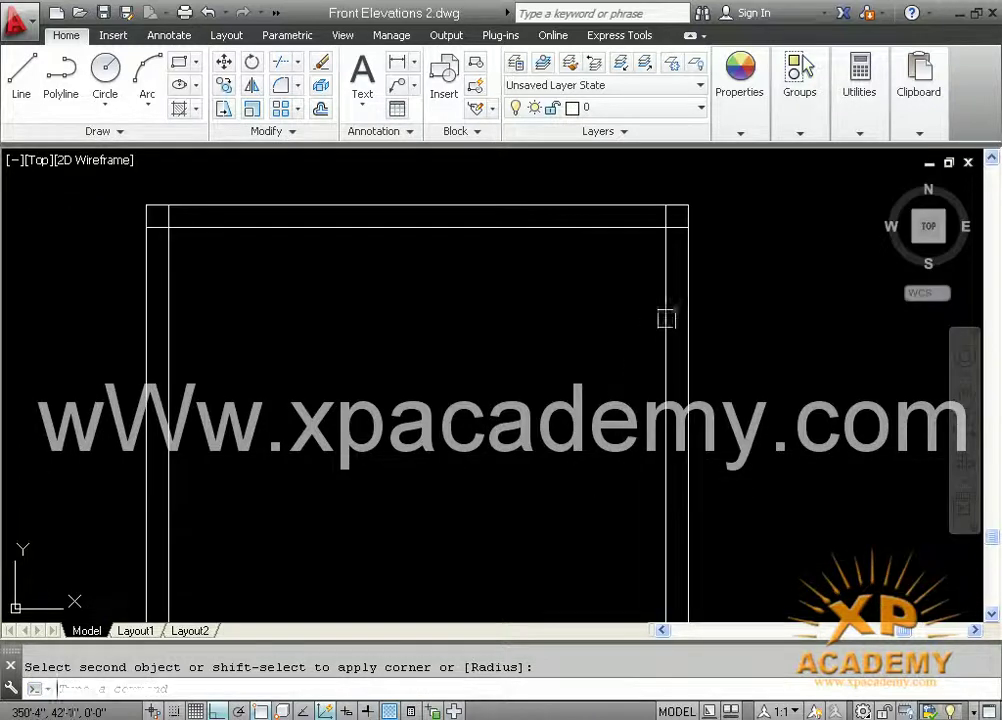
left_click(494, 226)
key("Return")
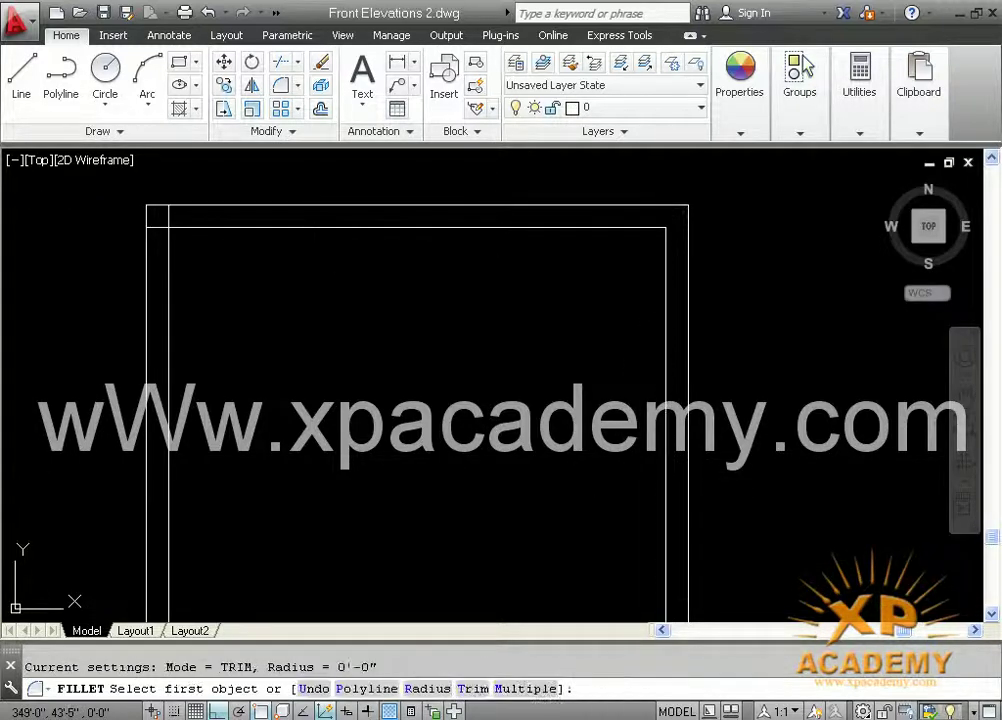
left_click(200, 228)
left_click(169, 309)
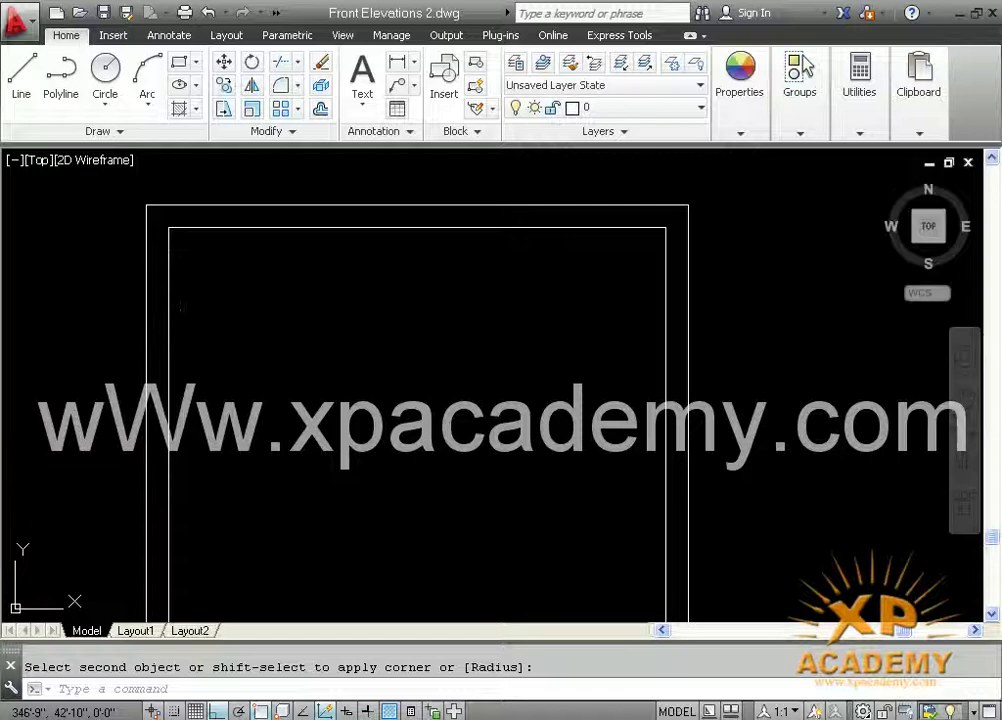
scroll(469, 390, "down", 2)
key("ctrl+s")
scroll(465, 340, "down", 2)
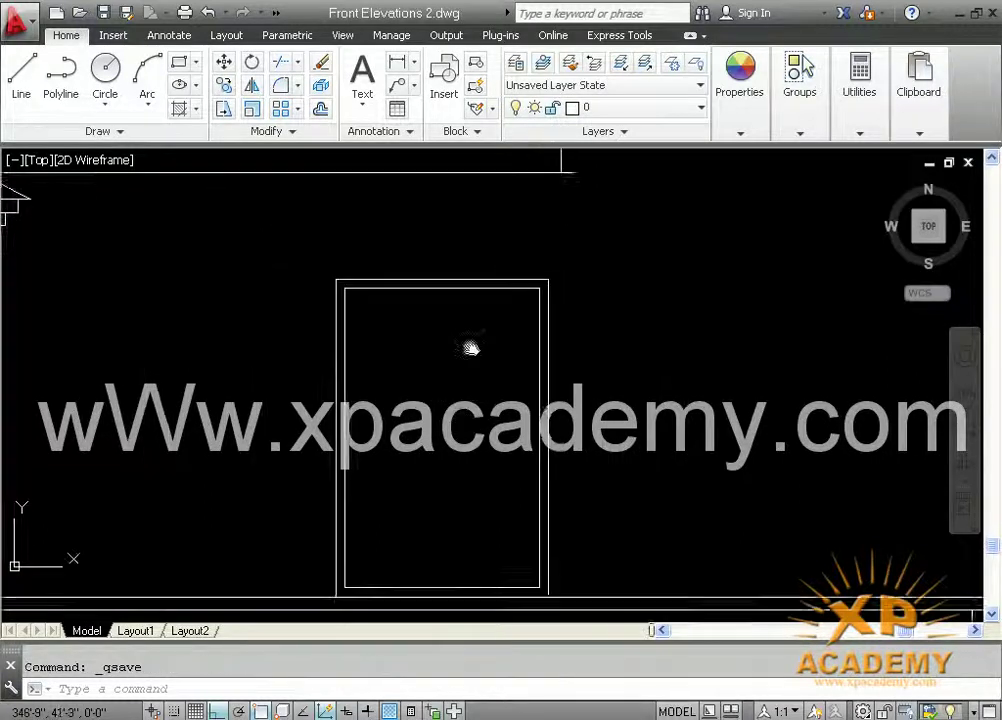
Draw a vertical centre line inside the window's inner frame, from the head's midpoint to the sill's midpoint.
middle_click_drag(470, 348, 471, 291)
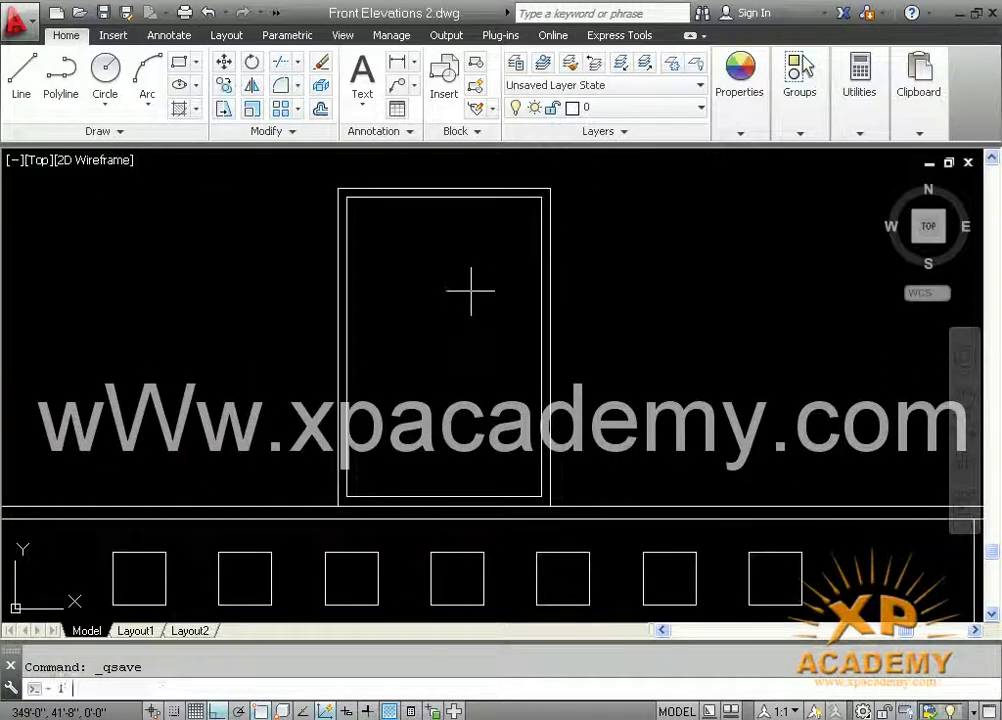
key("Return")
left_click(443, 197)
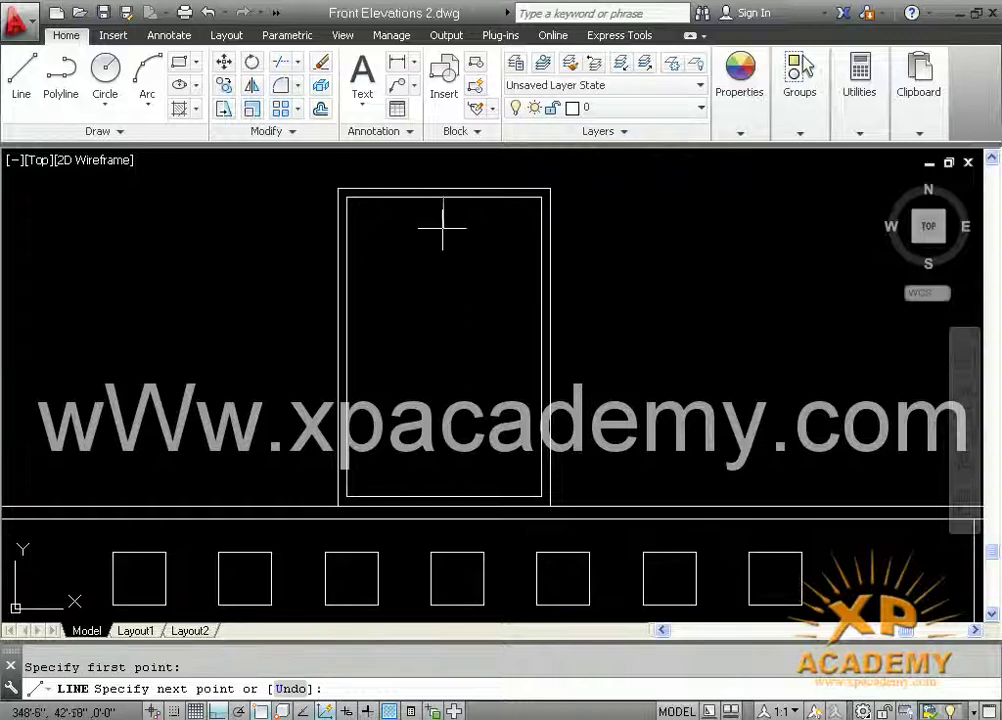
left_click(443, 497)
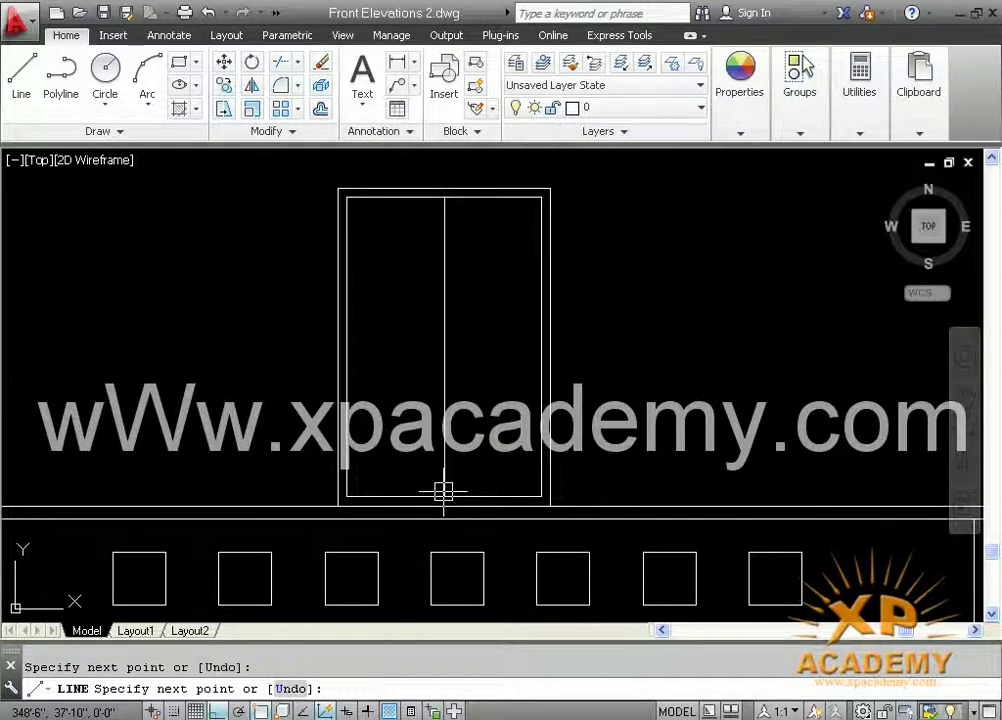
key("Return")
Offset the window's vertical centre line 1" to each side to form the mullion.
type("o")
key("Return")
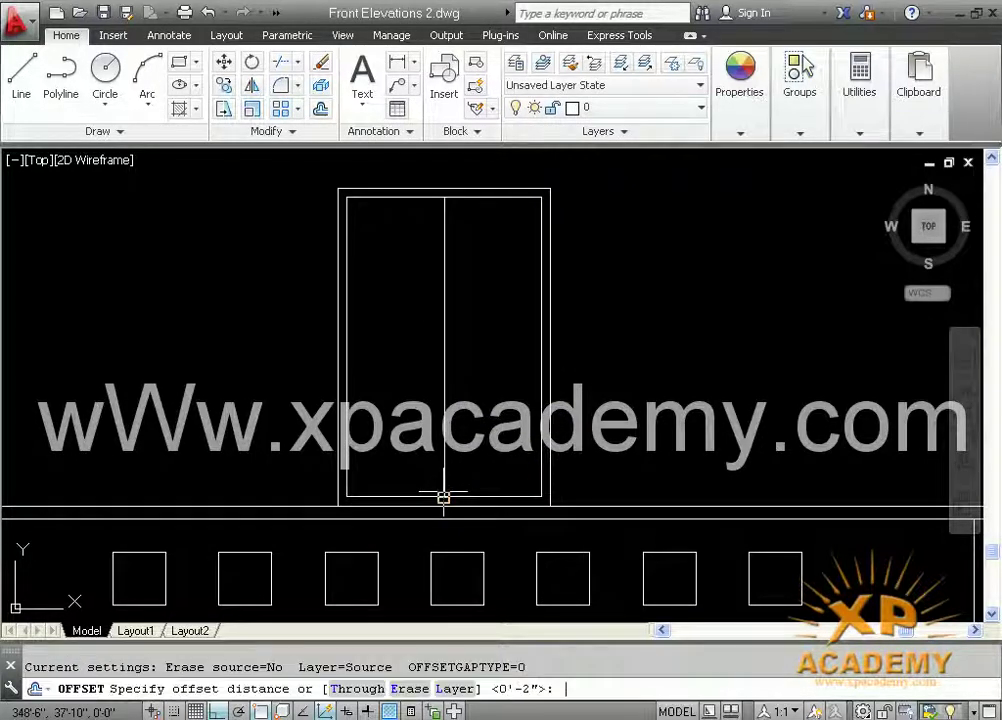
type("1")
key("Return")
scroll(455, 418, "up", 2)
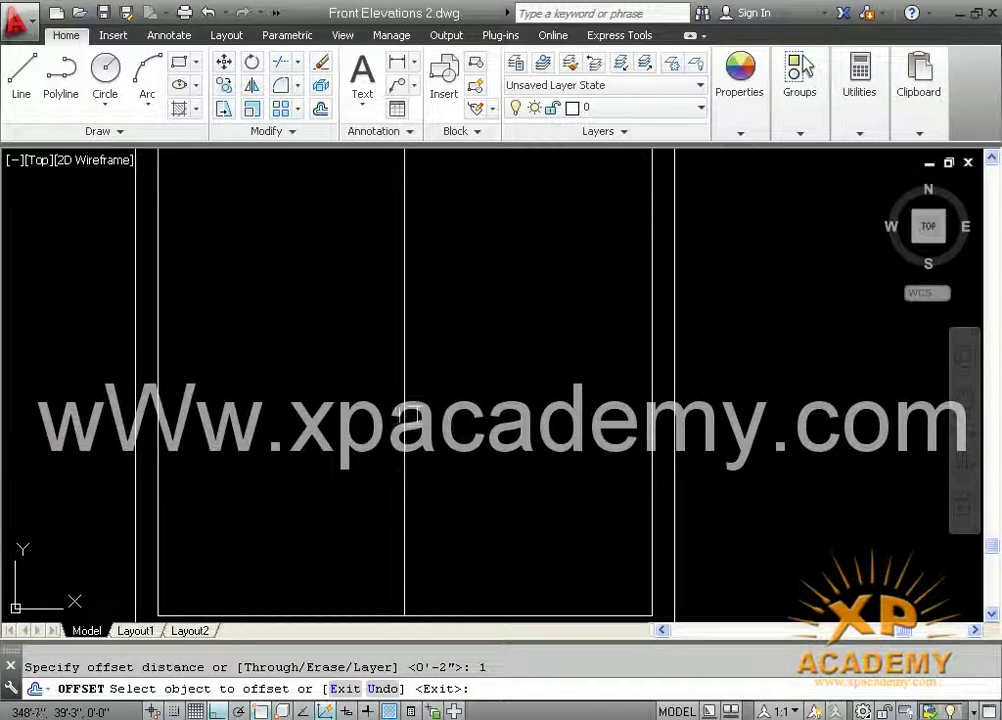
left_click(404, 413)
left_click(412, 418)
left_click(404, 418)
left_click(396, 420)
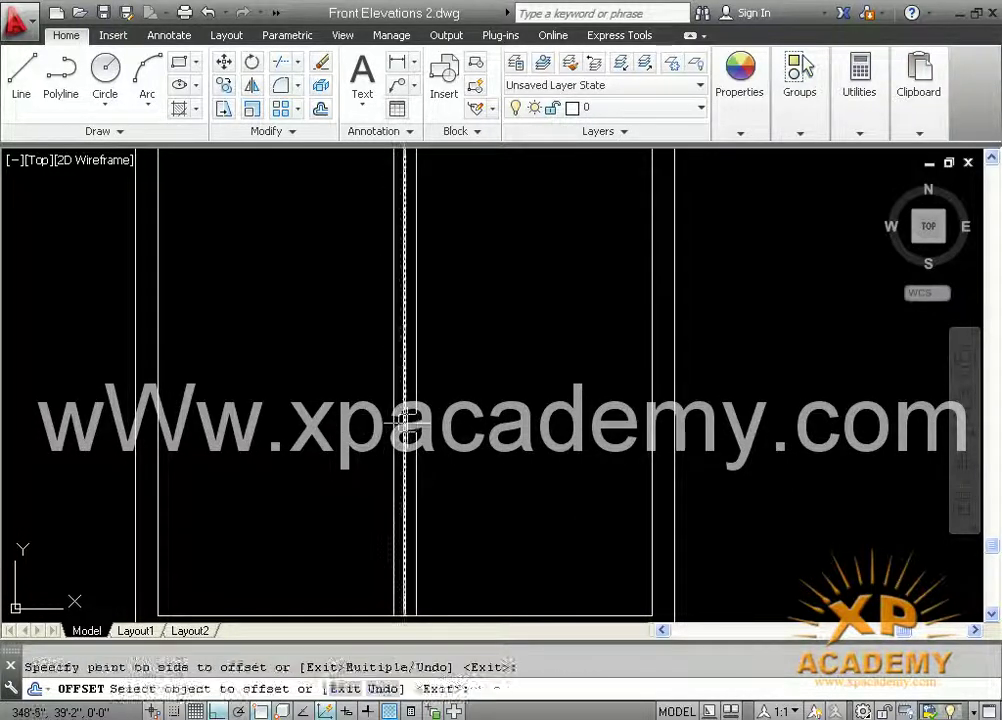
key("Escape")
Erase the original centre line between the two mullion lines.
scroll(404, 420, "up", 2)
left_click(391, 420)
key("Delete")
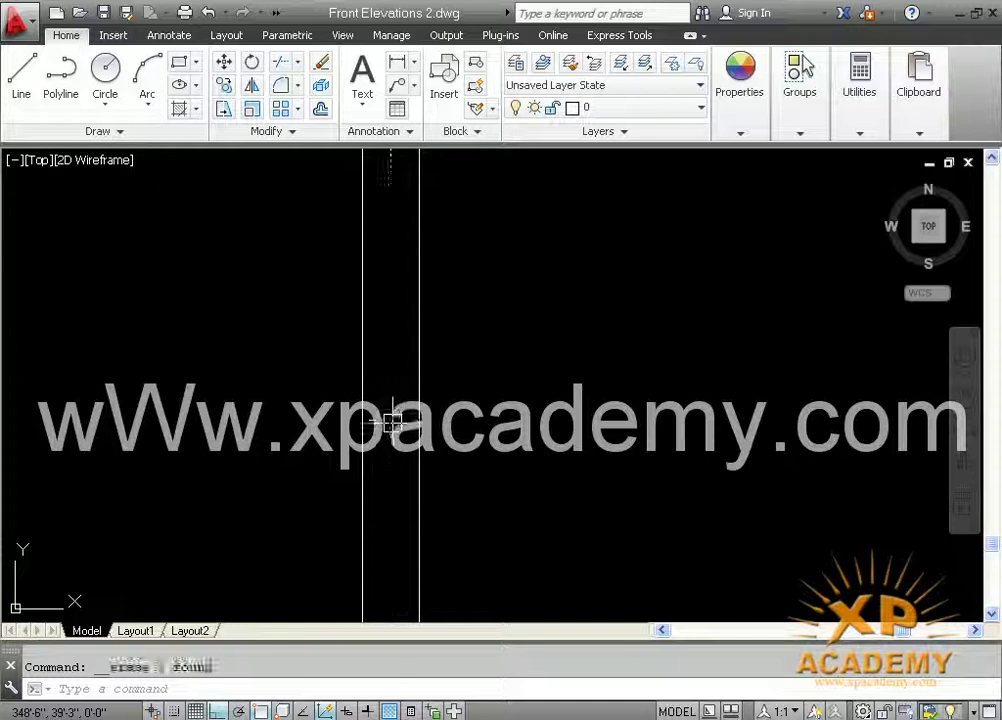
Trim the inner frame's head and sill segments between the two mullion lines.
type("tr")
key("Return")
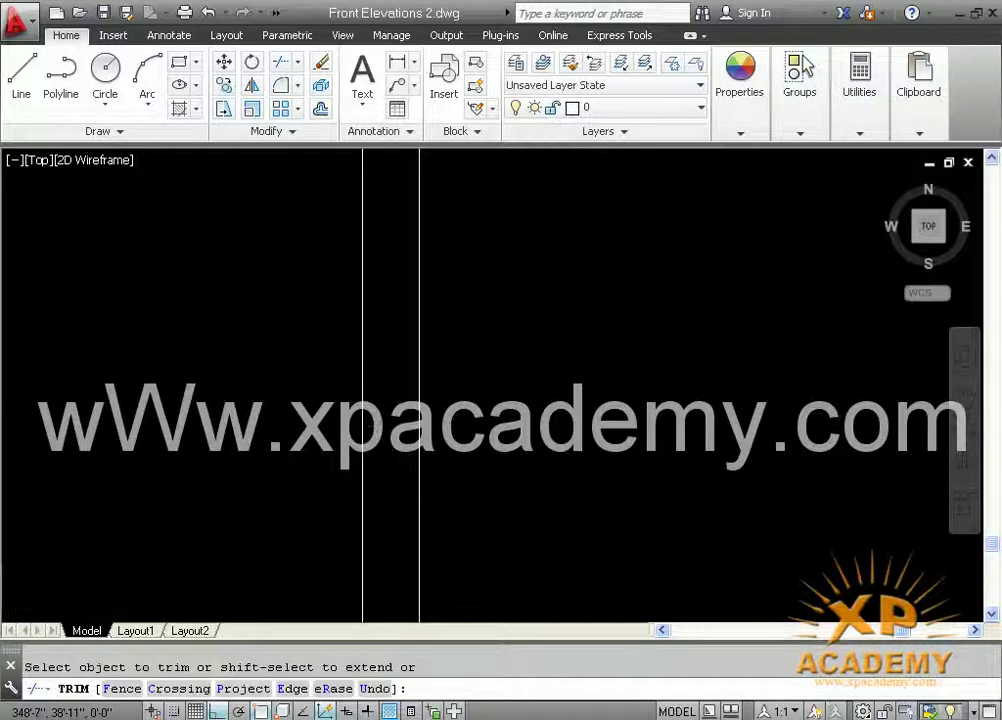
scroll(455, 345, "down", 2)
scroll(454, 409, "down", 2)
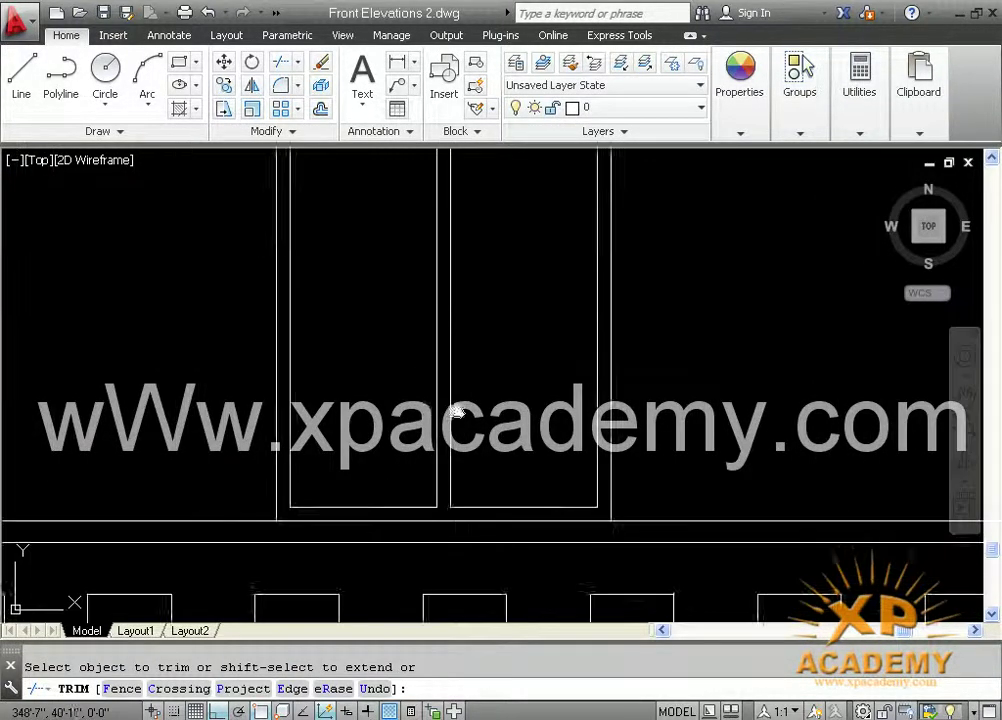
scroll(463, 277, "up", 3)
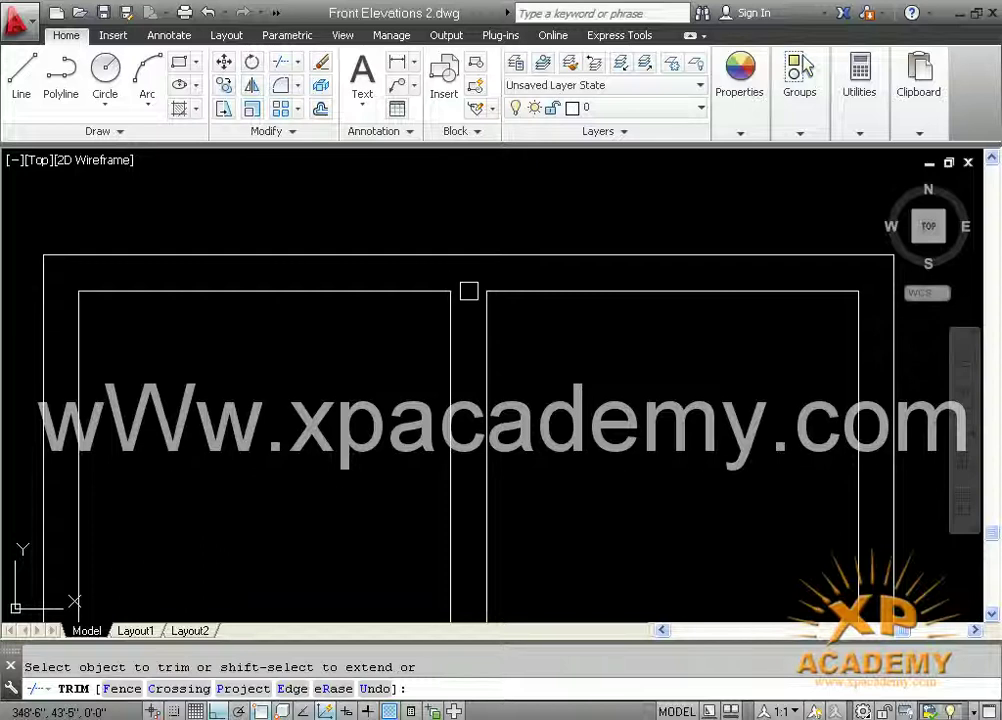
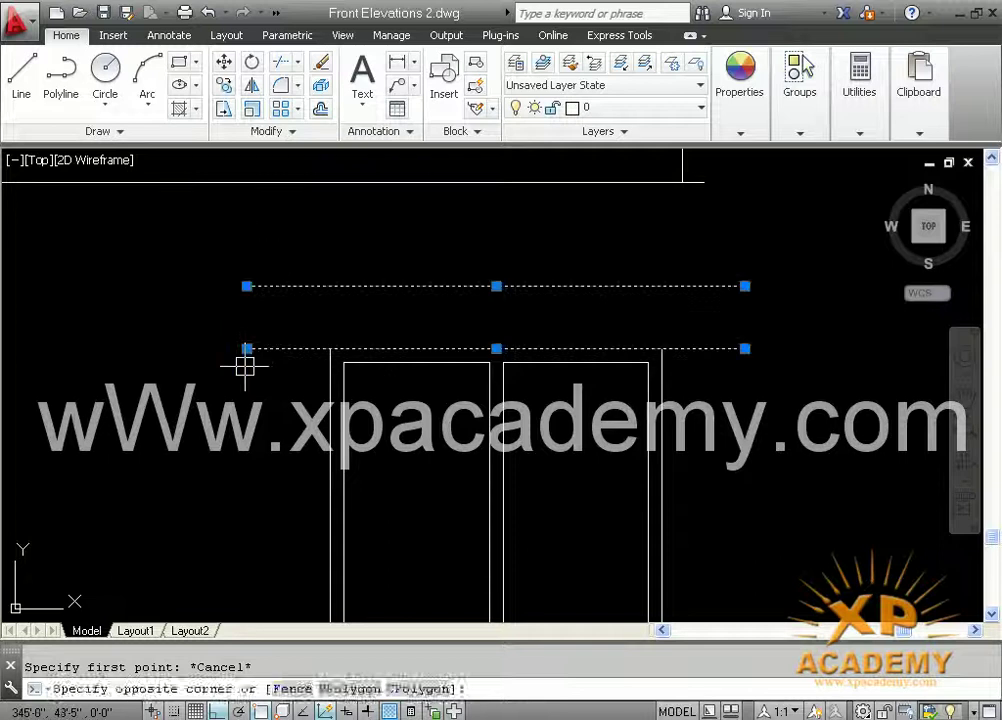
Erase the two long horizontal lines at and above the window head, then save the drawing.
left_click(246, 358)
key("Delete")
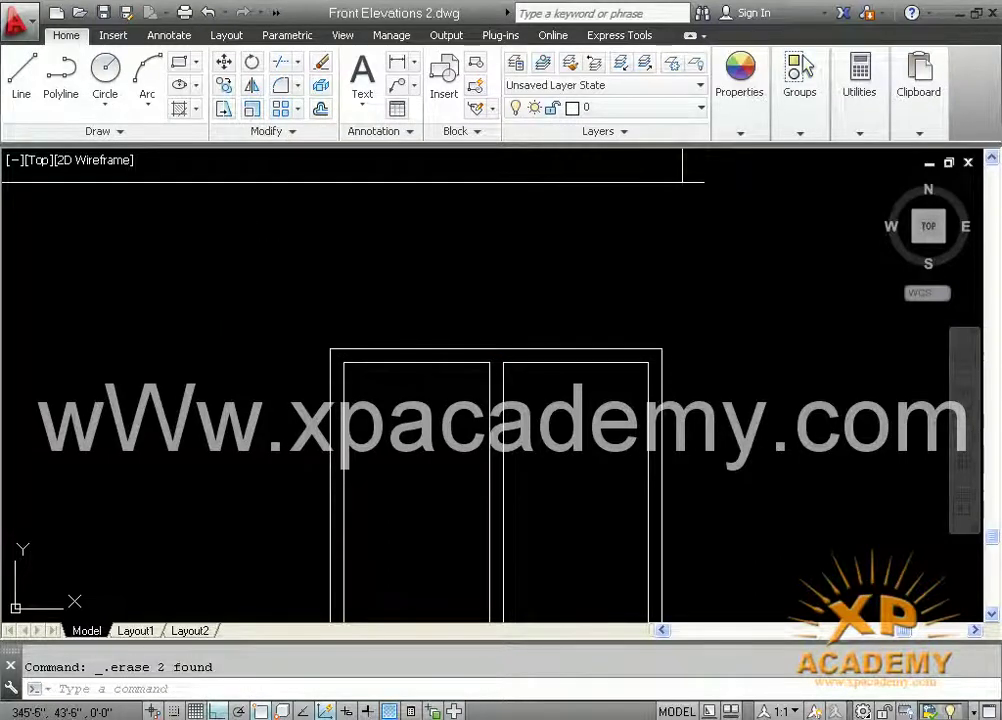
scroll(319, 361, "down", 2)
key("ctrl+s")
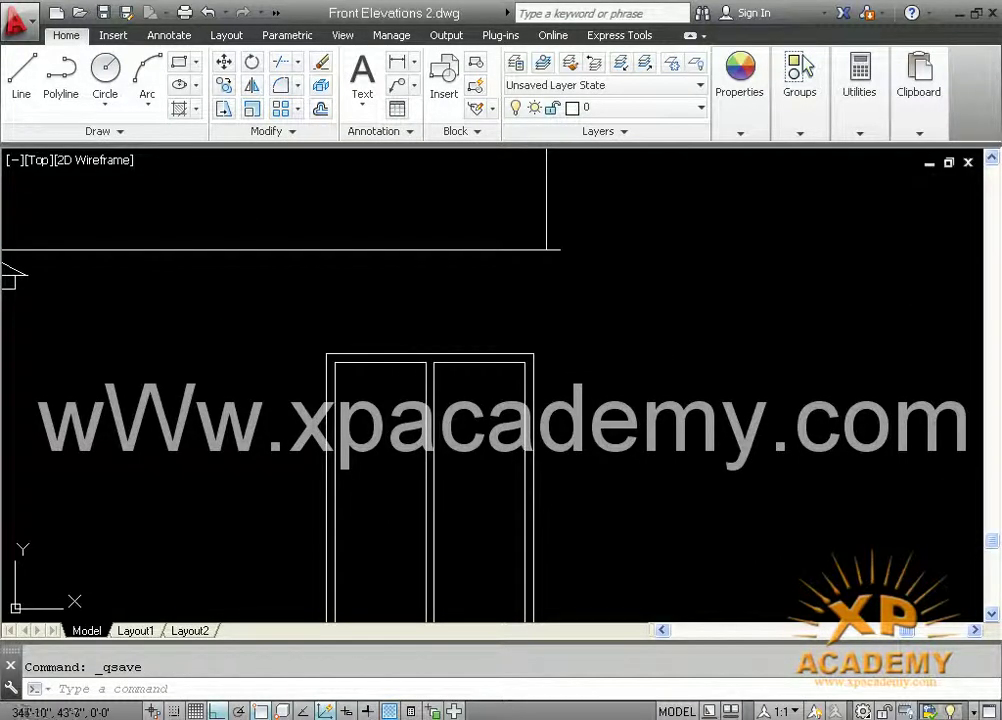
Draw a vertical wall line from the window's upper outer corner up to the roof band's lower edge and save the drawing.
middle_click_drag(543, 318, 485, 333)
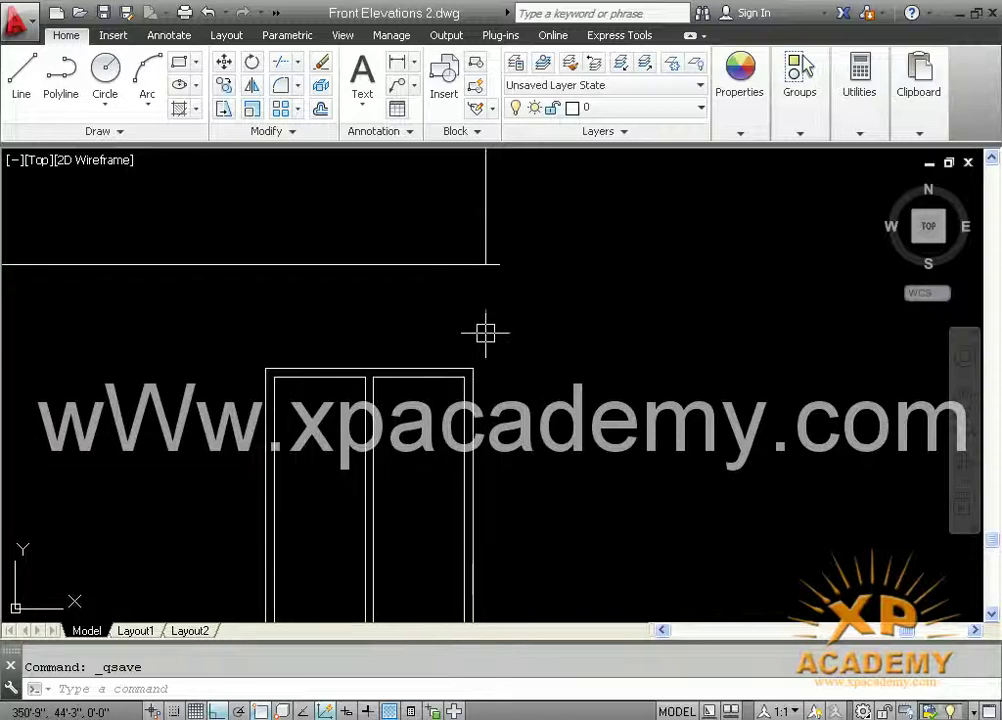
key("Escape")
key("BackSpace")
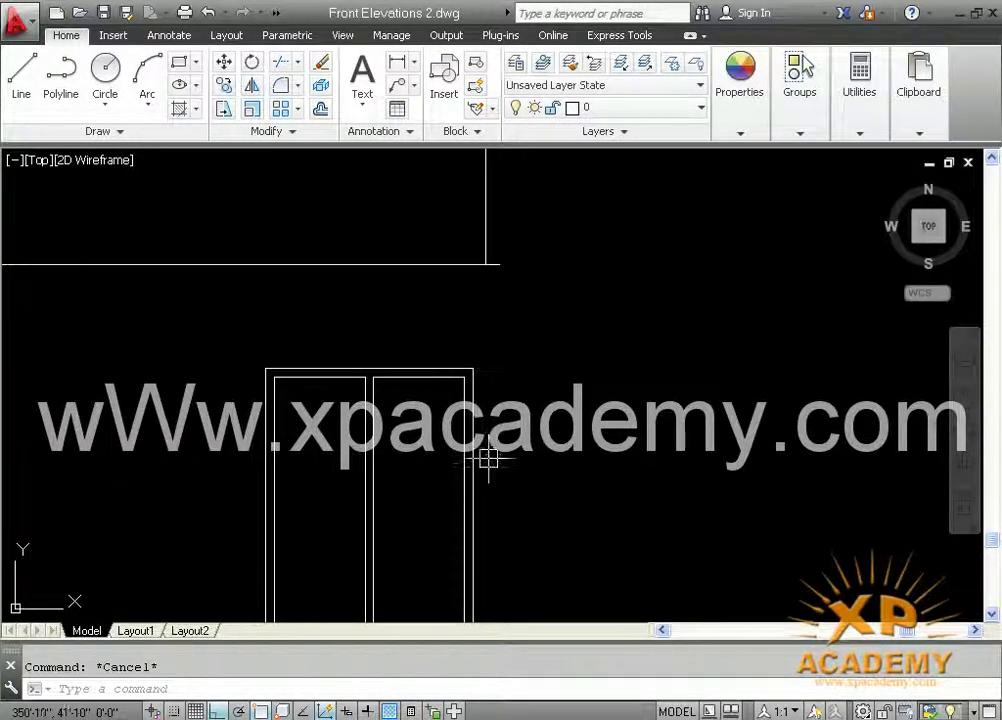
type("l")
key("Return")
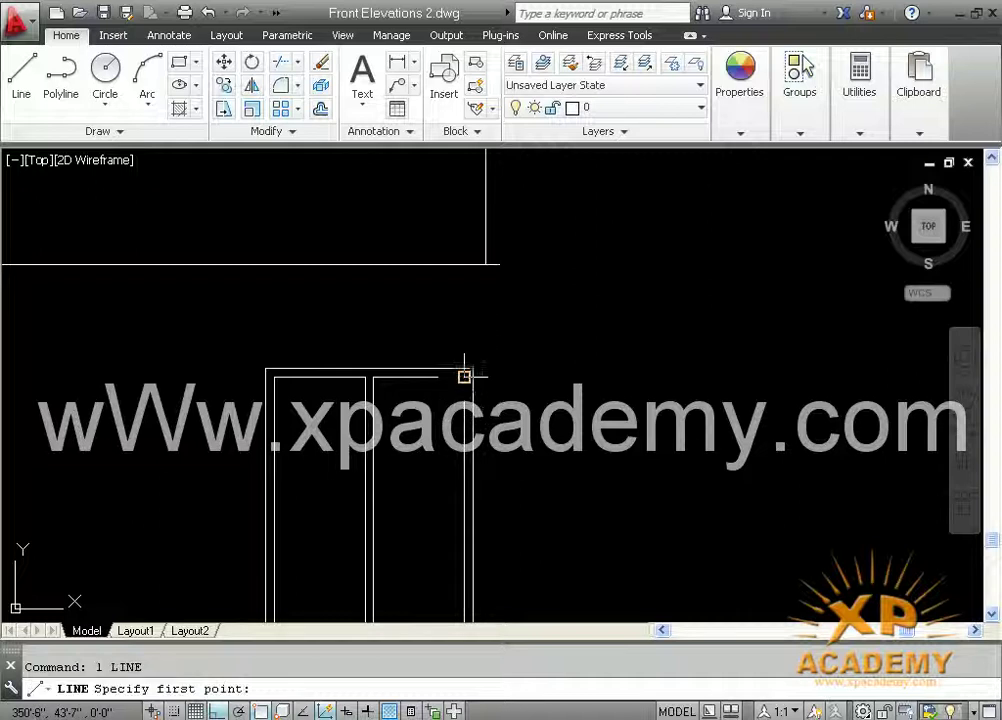
left_click(473, 368)
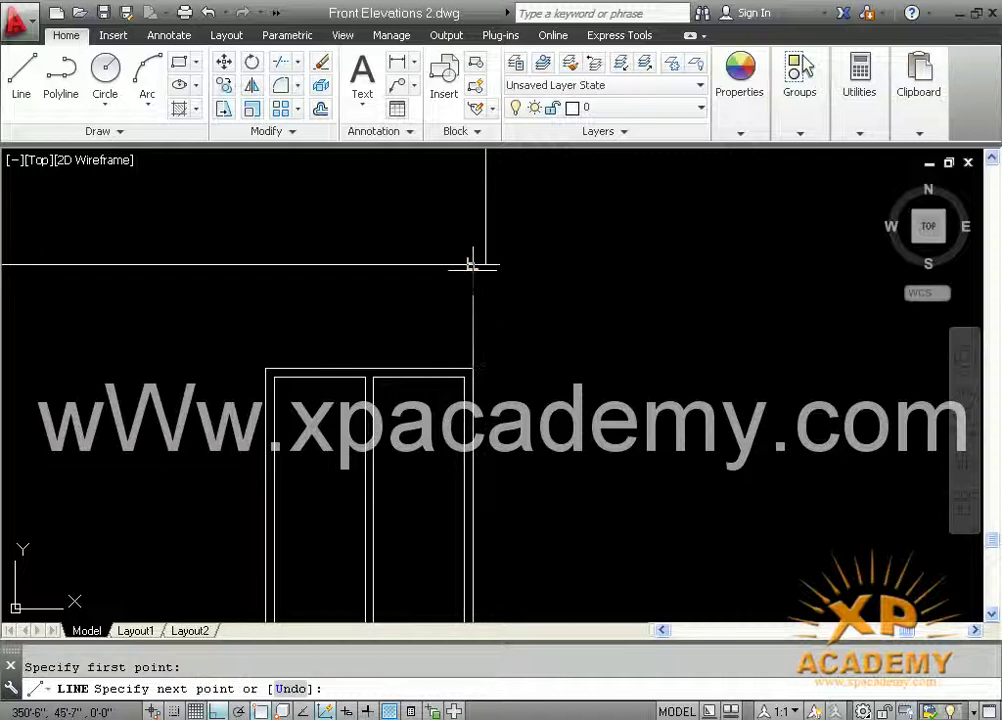
left_click(473, 264)
key("ctrl+s")
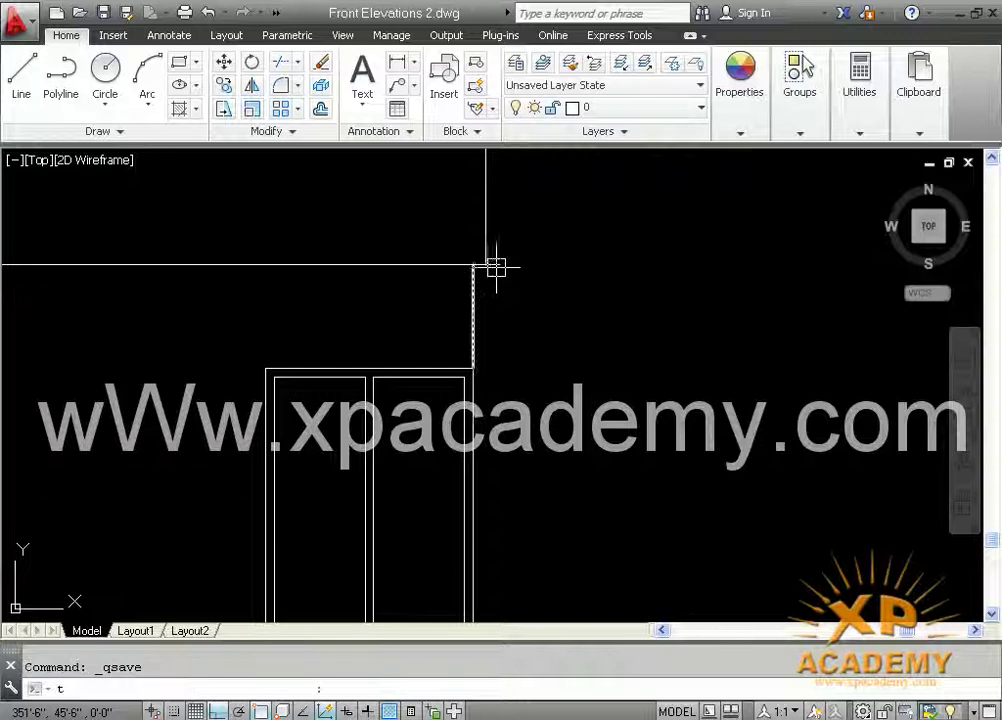
Trim the roof band's lower line where it overhangs the band's end line, then save the drawing.
type("tr")
key("Return")
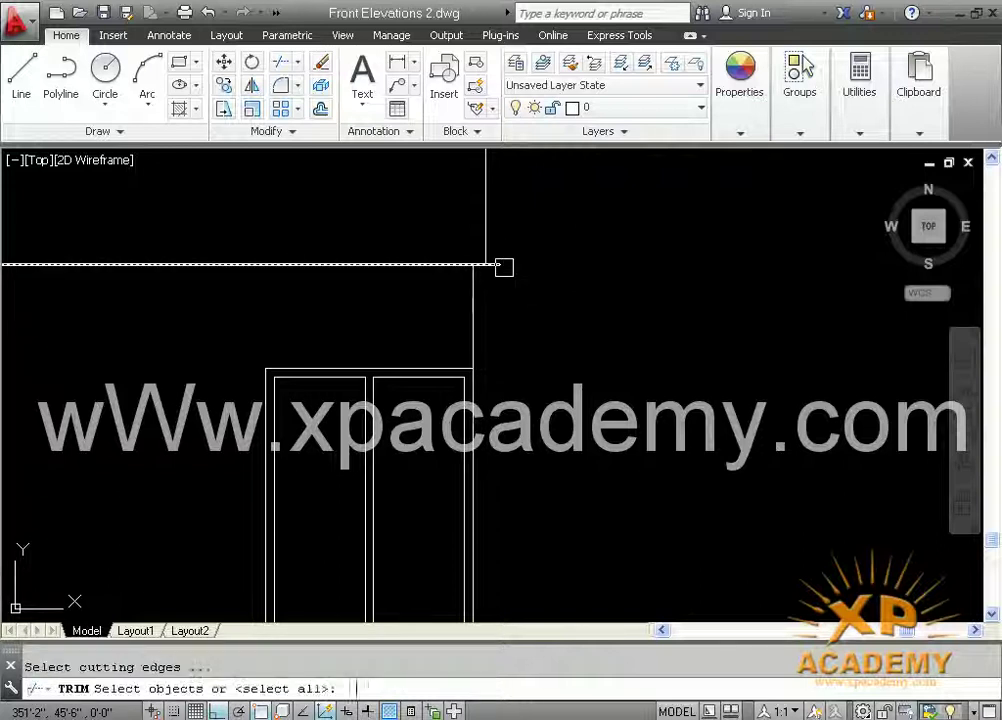
key("Return")
middle_click_drag(507, 258, 511, 370)
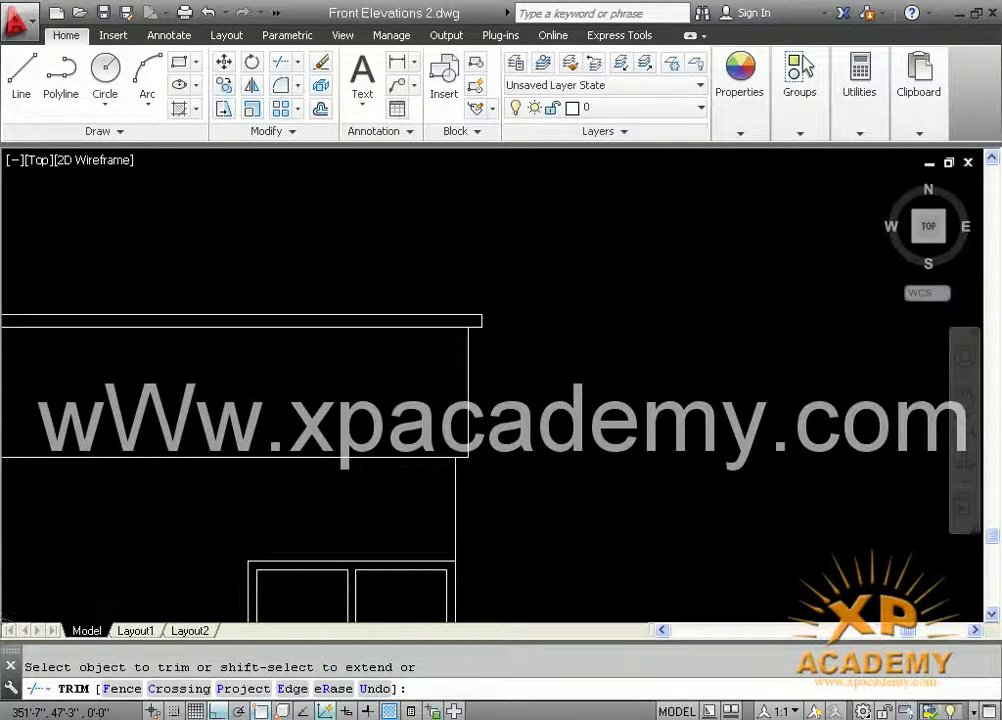
scroll(531, 290, "down", 4)
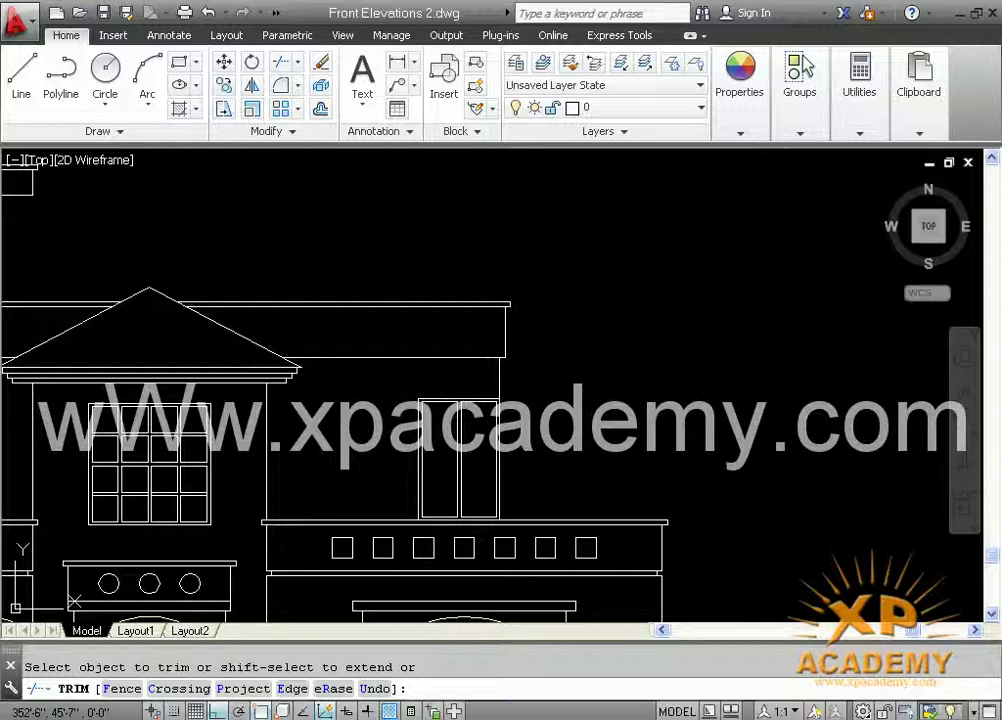
scroll(529, 403, "down", 2)
key("ctrl+s")
Project vertical construction lines from both ends of window W4 at the floor plan's bedroom corner down to the elevation and save the drawing.
mouse_move(562, 440)
middle_mouse_down()
mouse_move(559, 353)
mouse_move(532, 280)
mouse_move(562, 355)
mouse_move(452, 528)
middle_mouse_up()
scroll(560, 354, "down", 2)
middle_click_drag(454, 298, 439, 483)
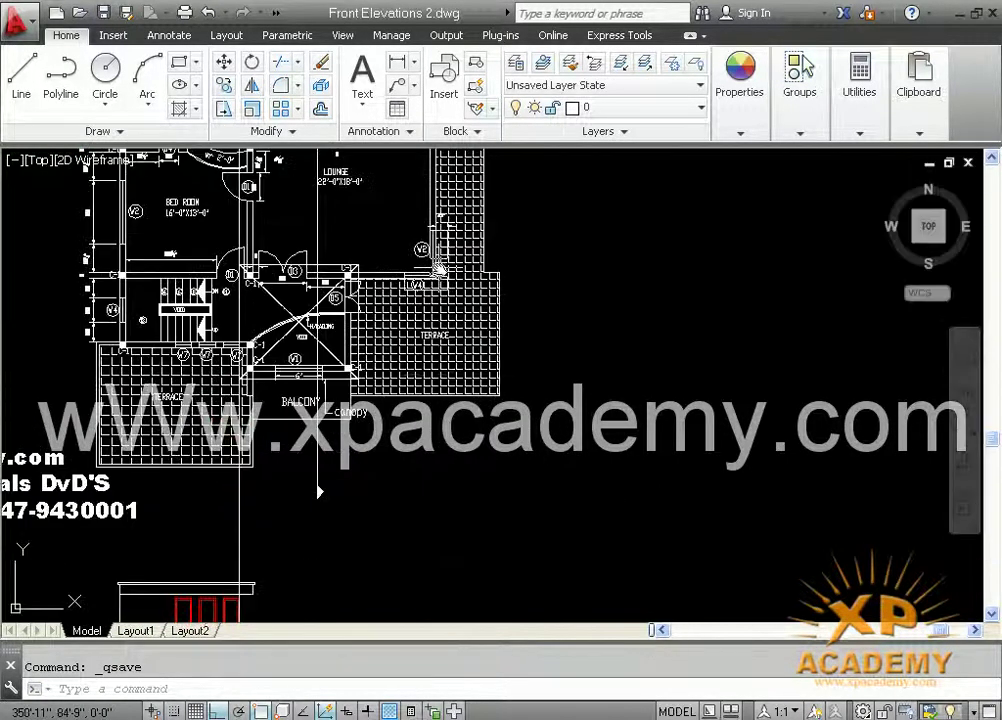
middle_click_drag(440, 268, 436, 389)
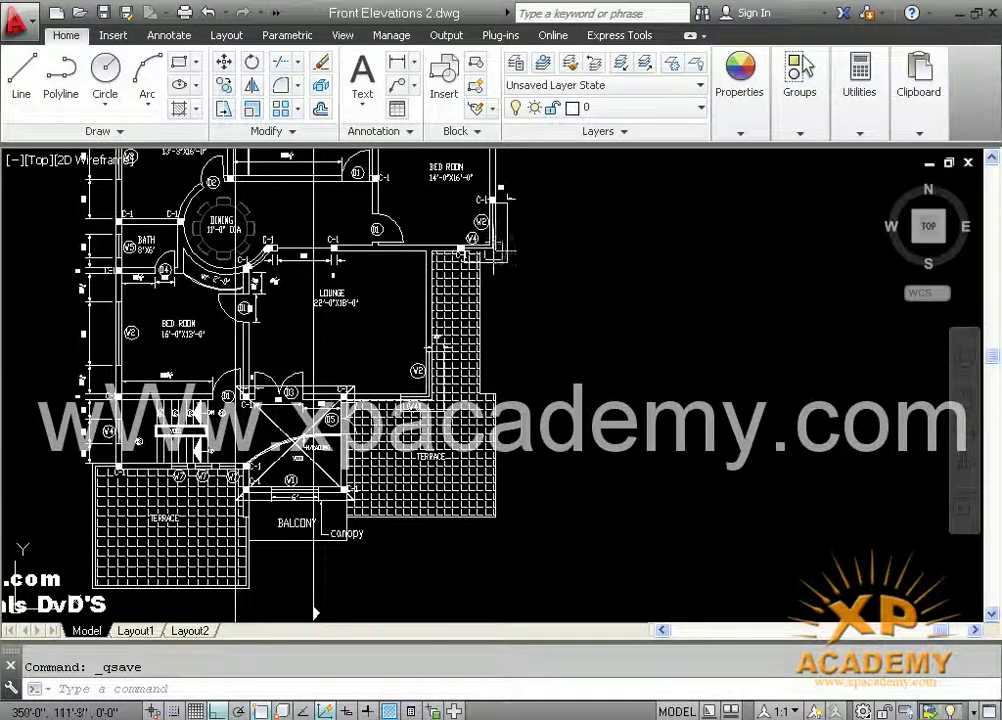
type("l")
key("Return")
type("v")
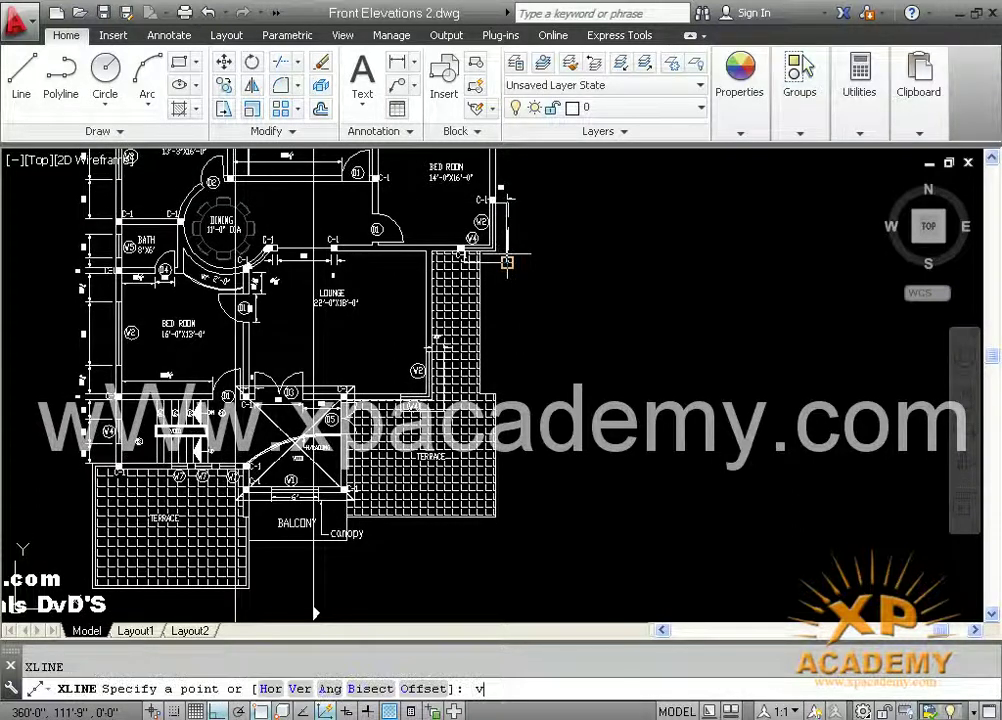
scroll(487, 274, "up", 4)
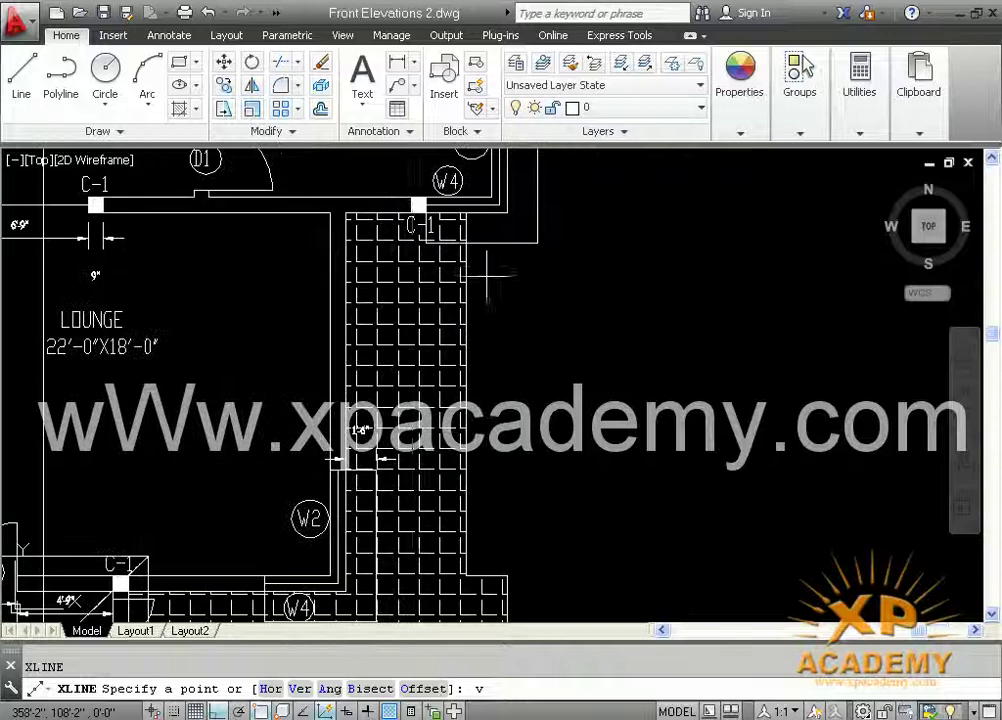
key("Return")
left_click(426, 214)
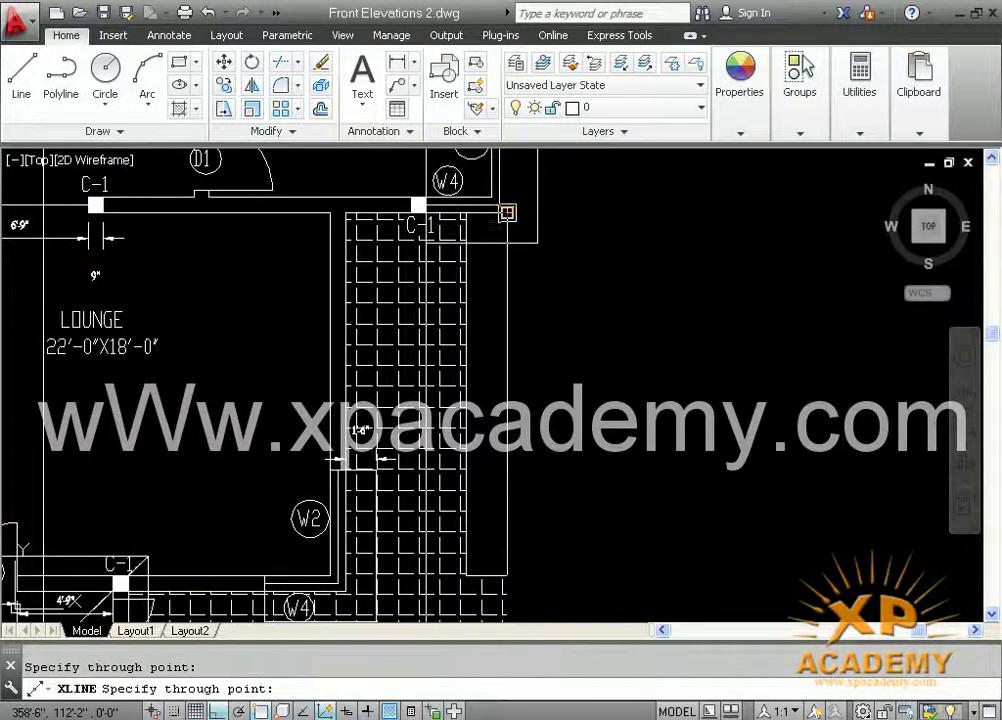
left_click(508, 213)
key("Return")
scroll(555, 366, "down", 2)
scroll(548, 461, "down", 6)
middle_click_drag(548, 463, 529, 321)
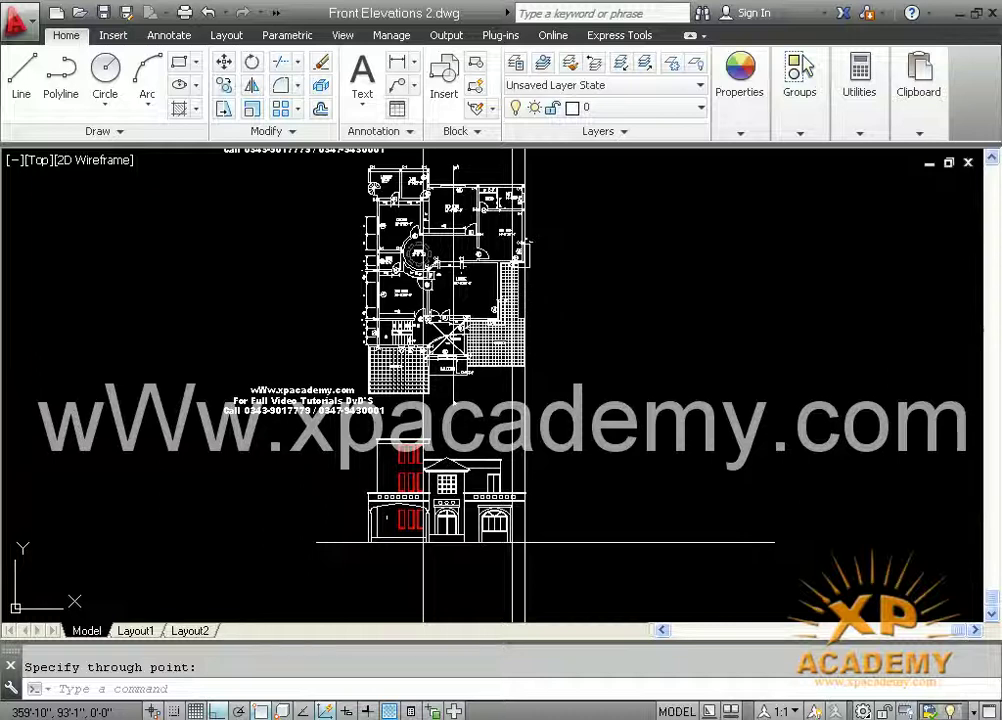
key("ctrl+s")
Copy the two-pane window by its lower outer corner to the first projected line on the parapet's upper edge, then save the drawing.
scroll(465, 600, "up", 2)
scroll(508, 503, "up", 5)
scroll(540, 430, "up", 2)
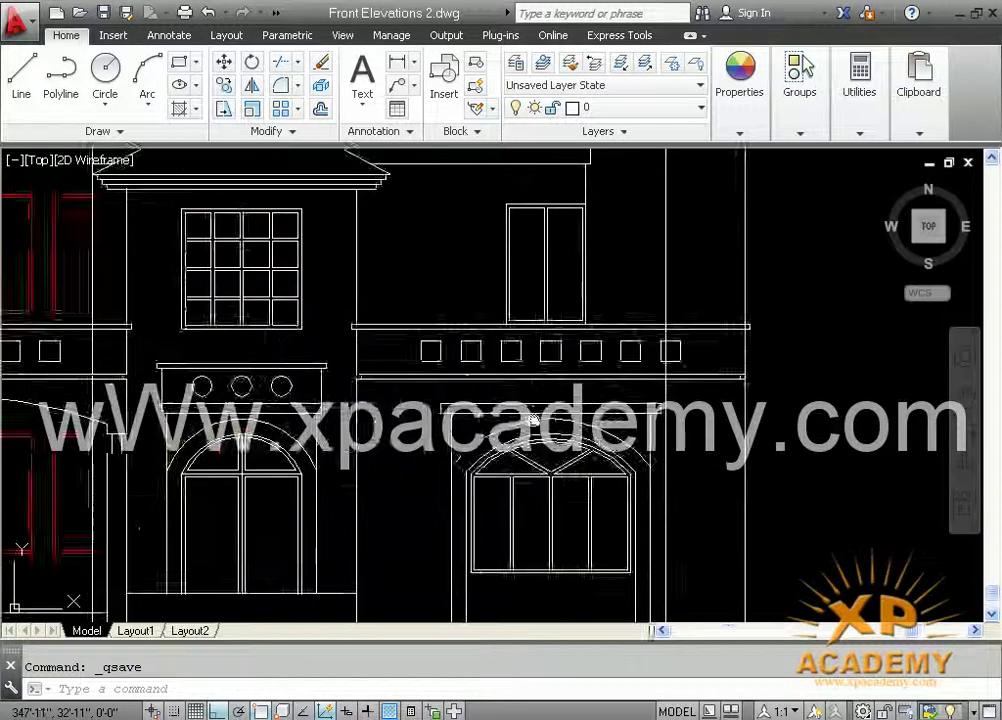
middle_click_drag(535, 414, 465, 488)
type("co")
key("Return")
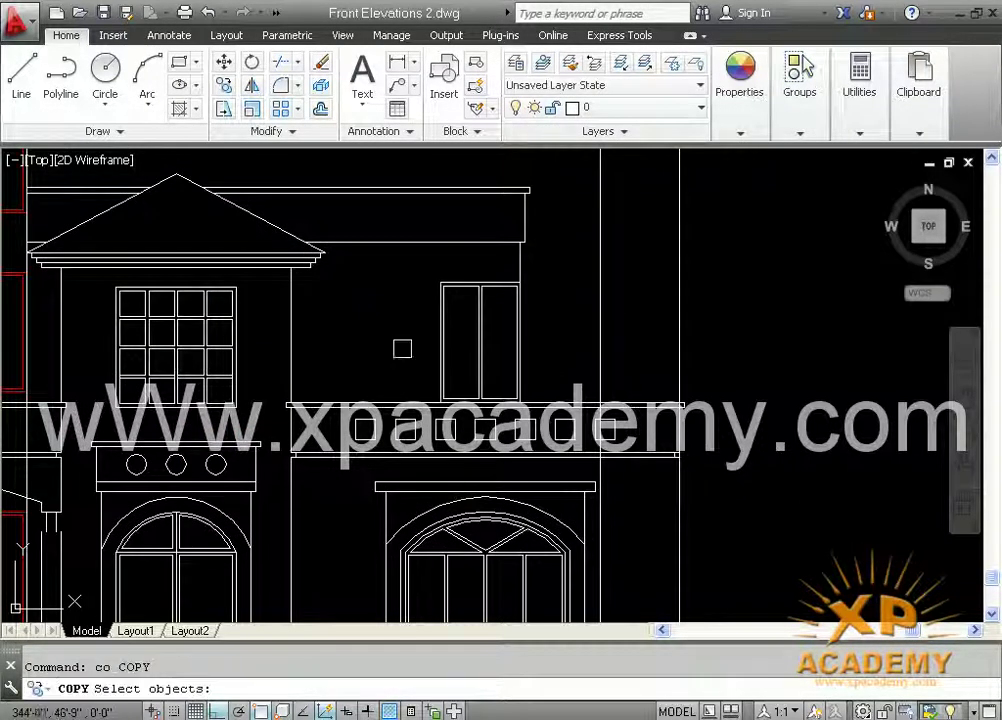
left_click(418, 277)
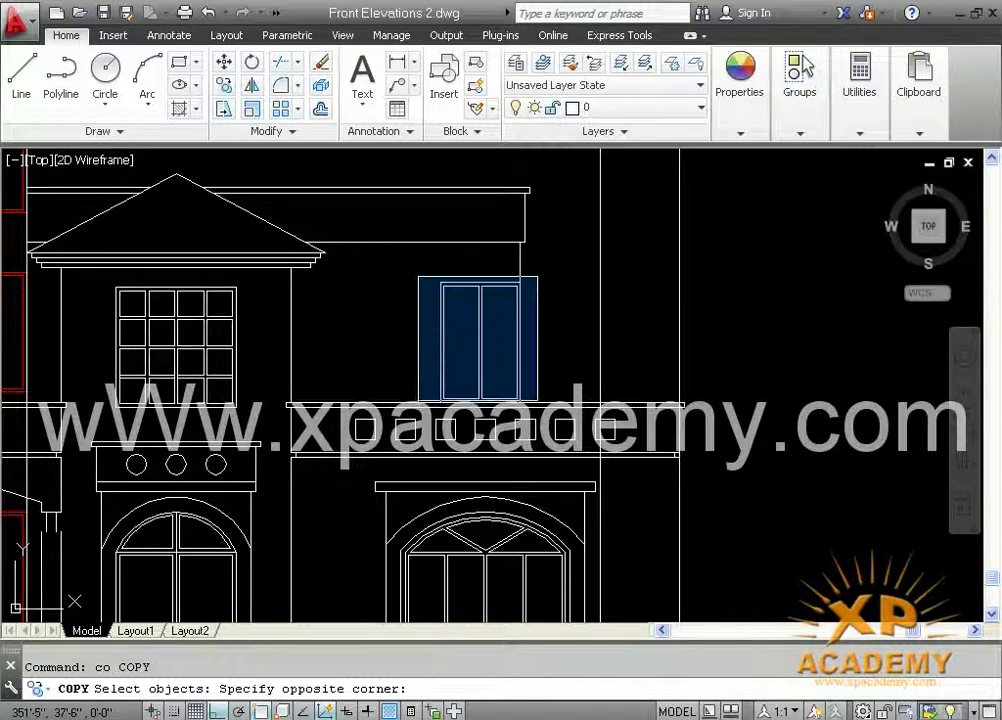
left_click(538, 400)
key("Return")
scroll(450, 408, "up", 4)
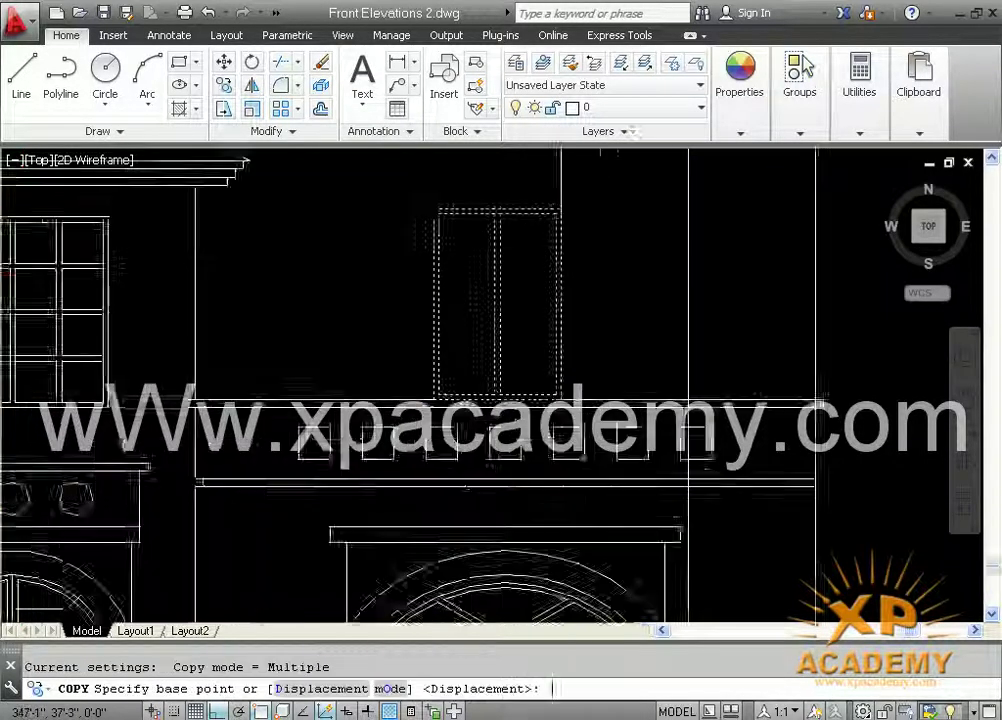
left_click(423, 395)
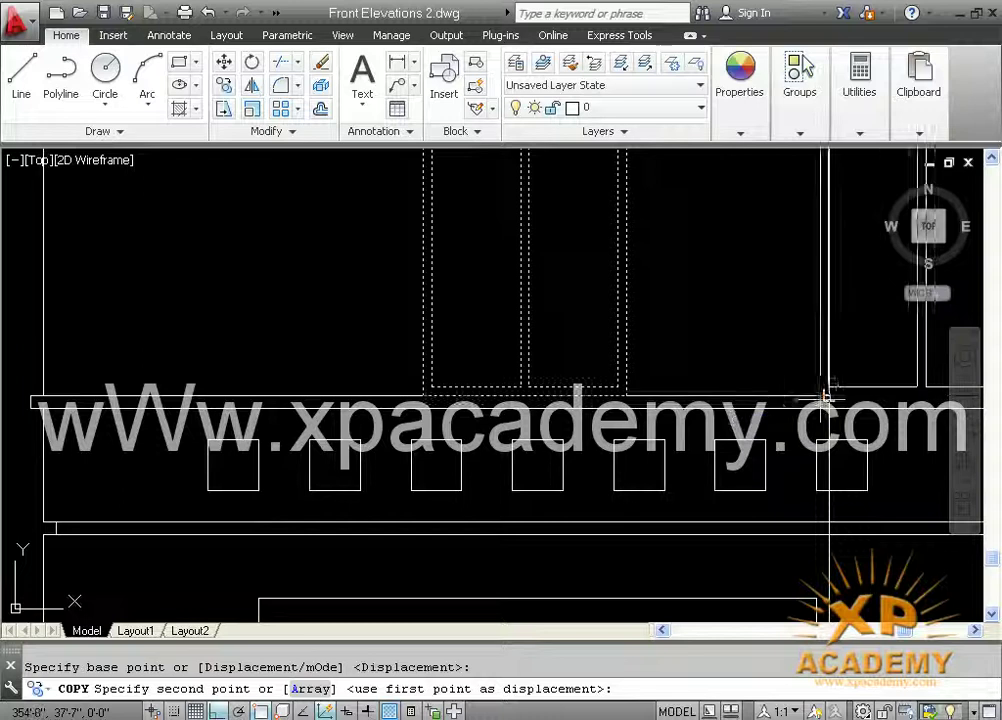
left_click(829, 396)
scroll(787, 405, "down", 1)
middle_click_drag(785, 405, 579, 438)
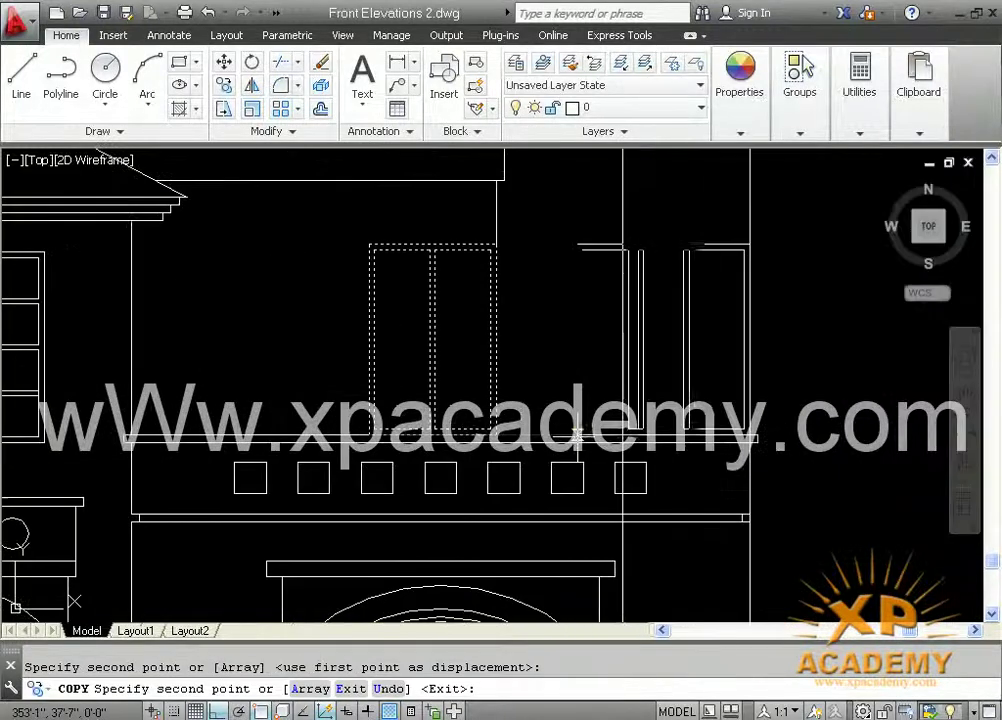
key("Return")
scroll(579, 438, "down", 1)
middle_click_drag(572, 384, 572, 416)
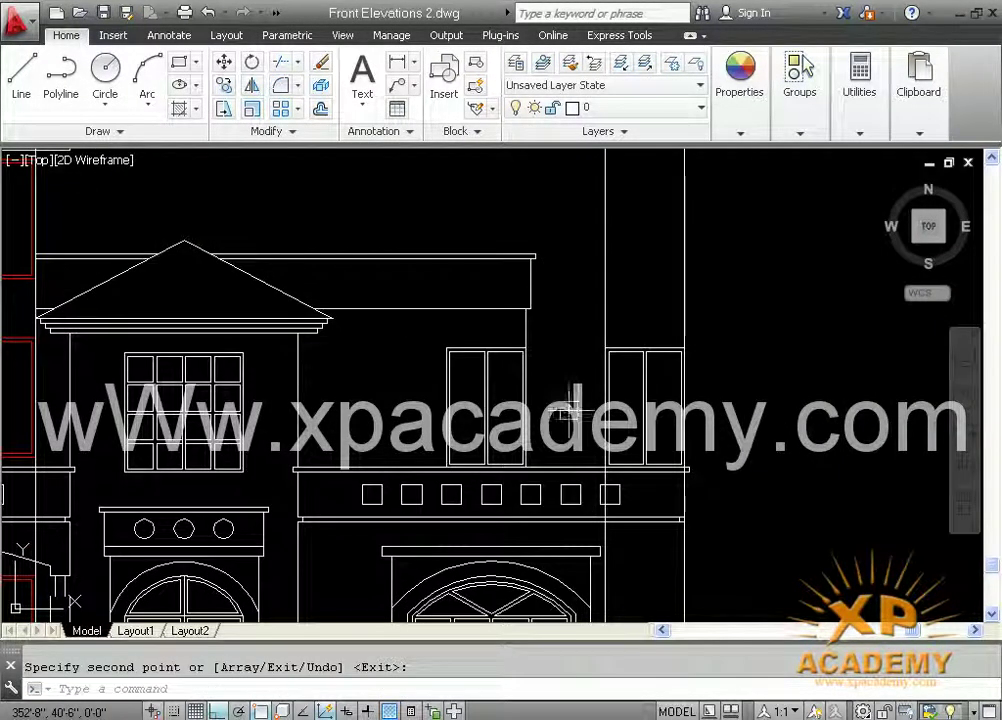
key("ctrl+s")
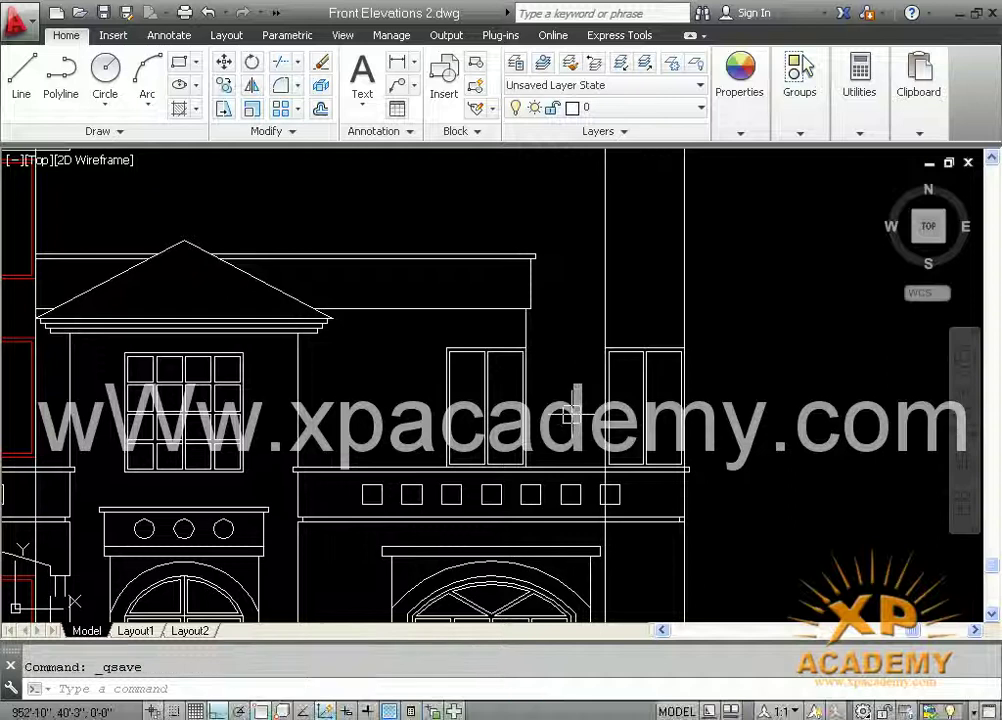
Examine the floor plan's bedroom and terrace corner against the projected lines on the elevation, then save the drawing.
middle_click_drag(627, 293, 620, 461)
scroll(615, 326, "down", 4)
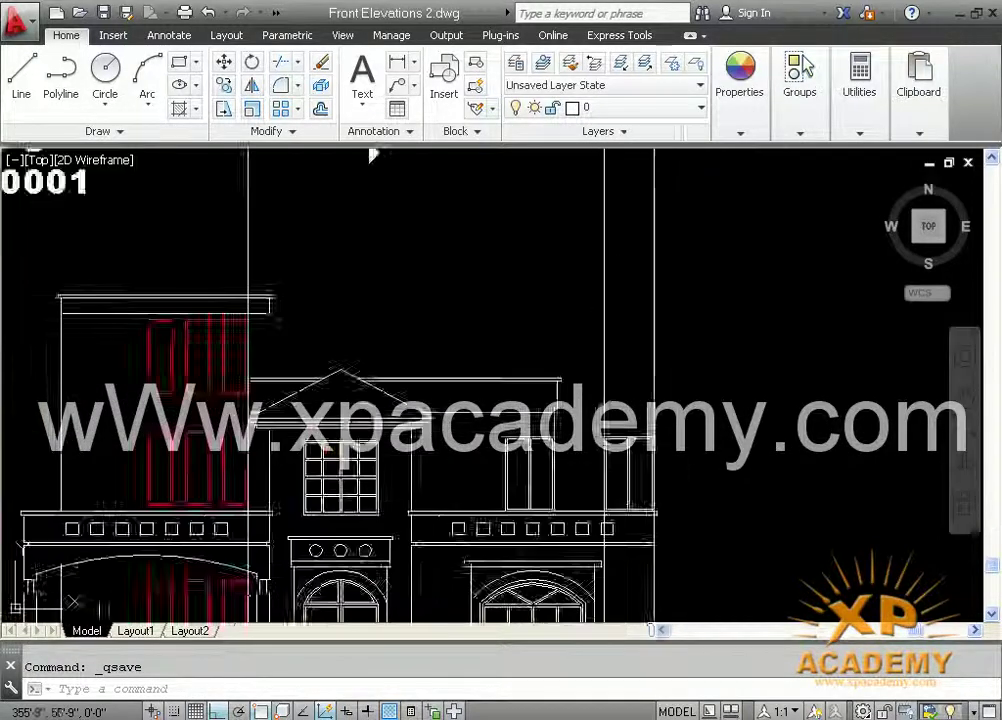
middle_click_drag(607, 324, 589, 594)
middle_click_drag(553, 289, 506, 404)
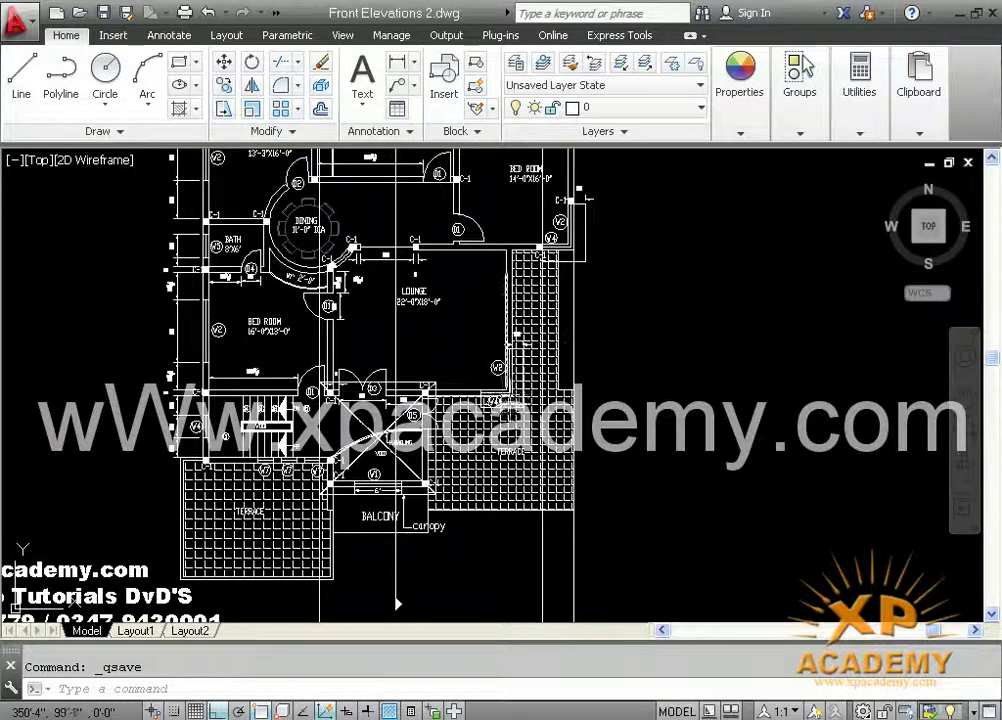
scroll(594, 330, "down", 4)
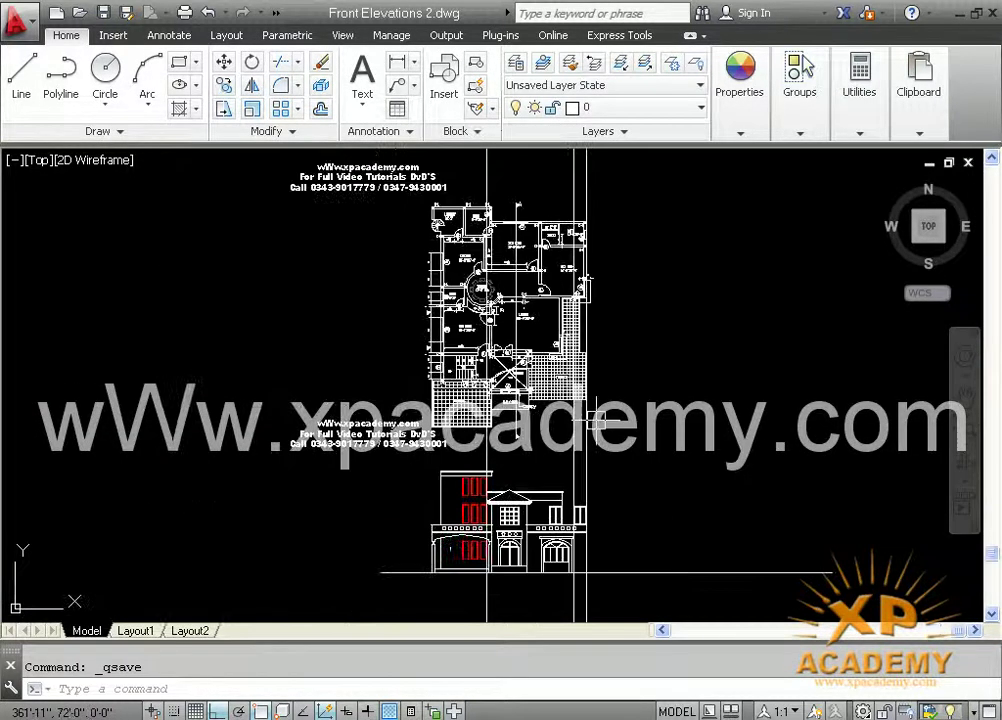
middle_click_drag(597, 418, 550, 280)
key("Escape")
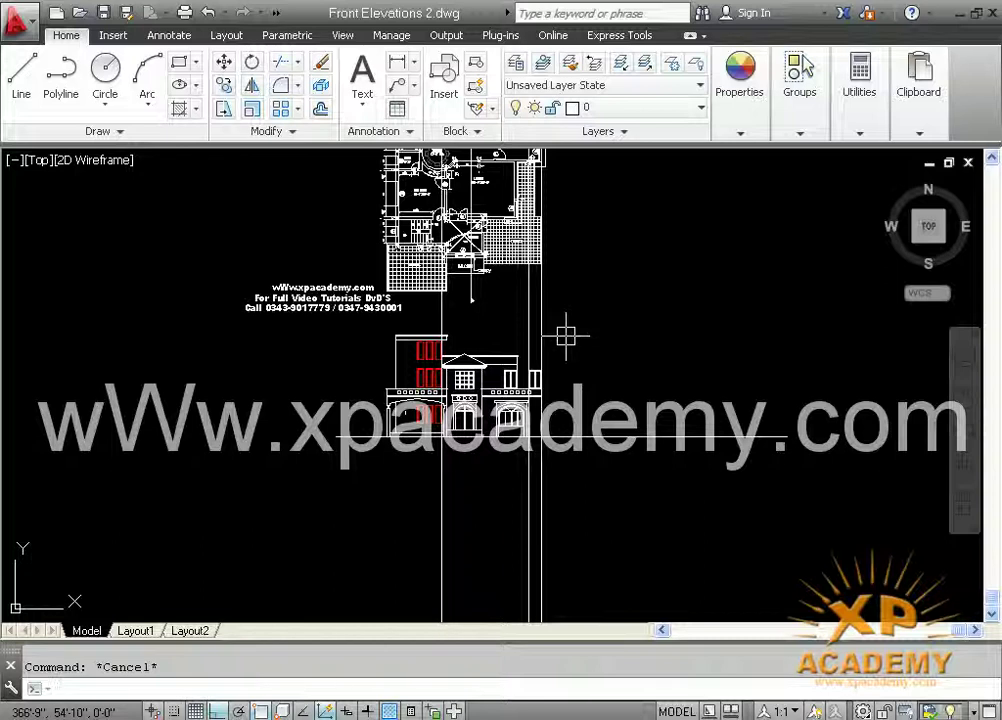
middle_click_drag(604, 332, 604, 405)
key("ctrl+s")
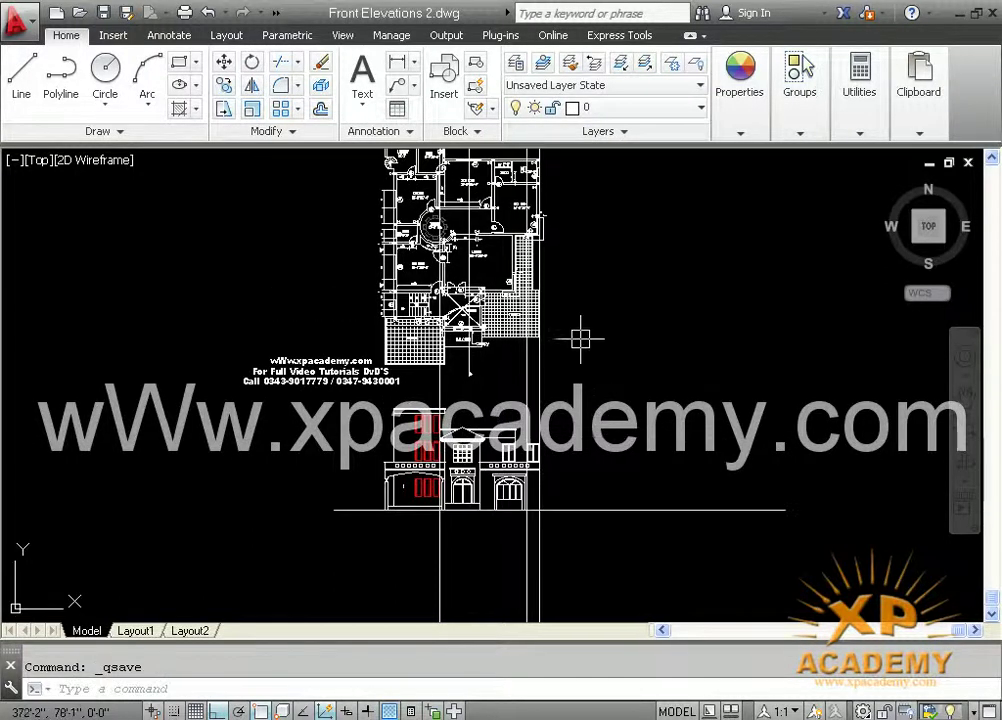
Draw a horizontal line from the roof band's end line, just below its cap, across to the second projected vertical line.
scroll(580, 340, "up", 6)
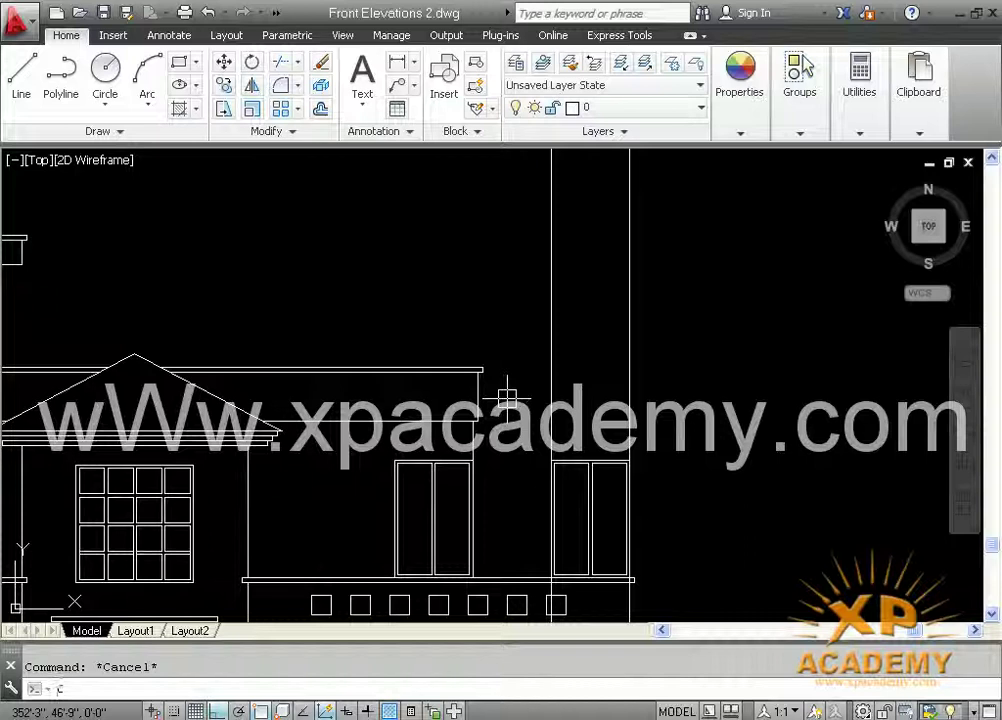
type("l")
key("Return")
scroll(463, 442, "up", 2)
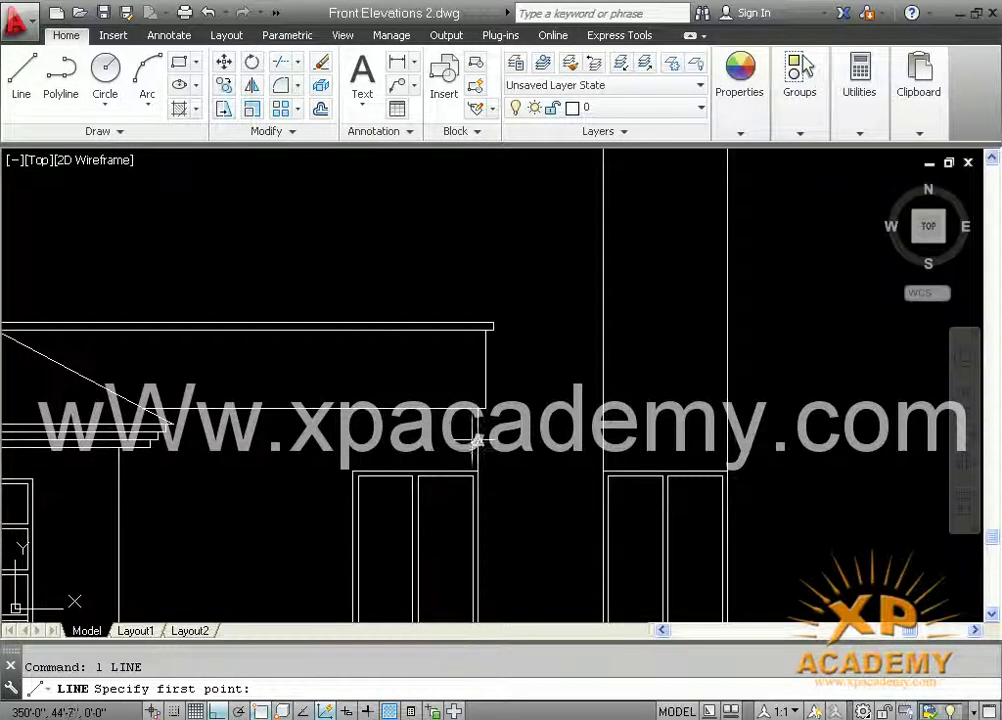
middle_click_drag(476, 440, 418, 452)
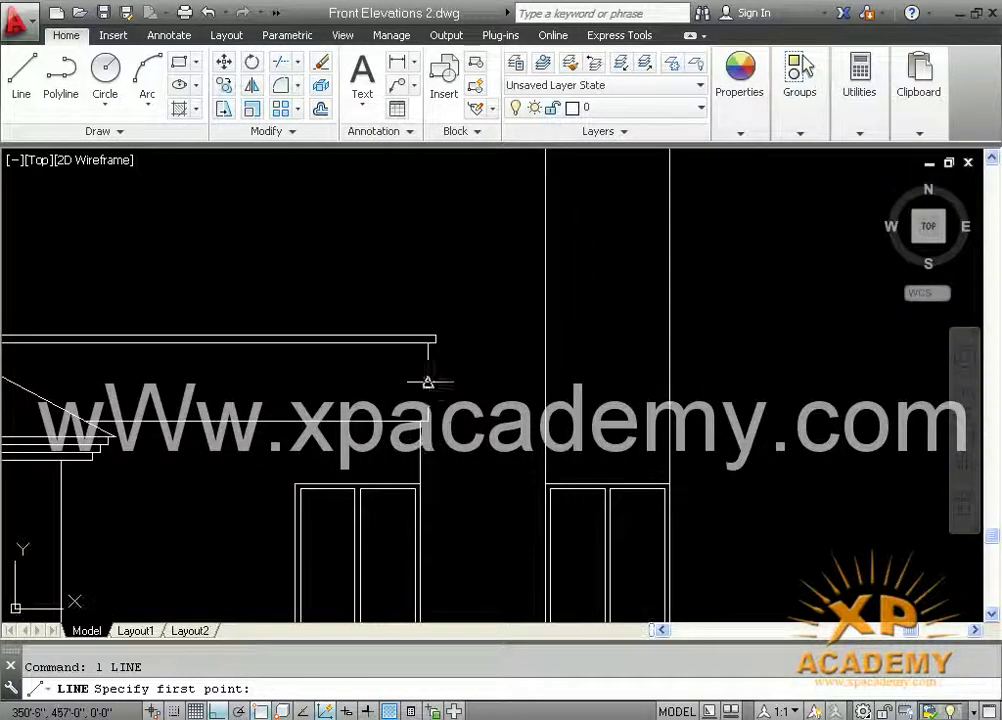
middle_click_drag(428, 382, 426, 445)
left_click(426, 449)
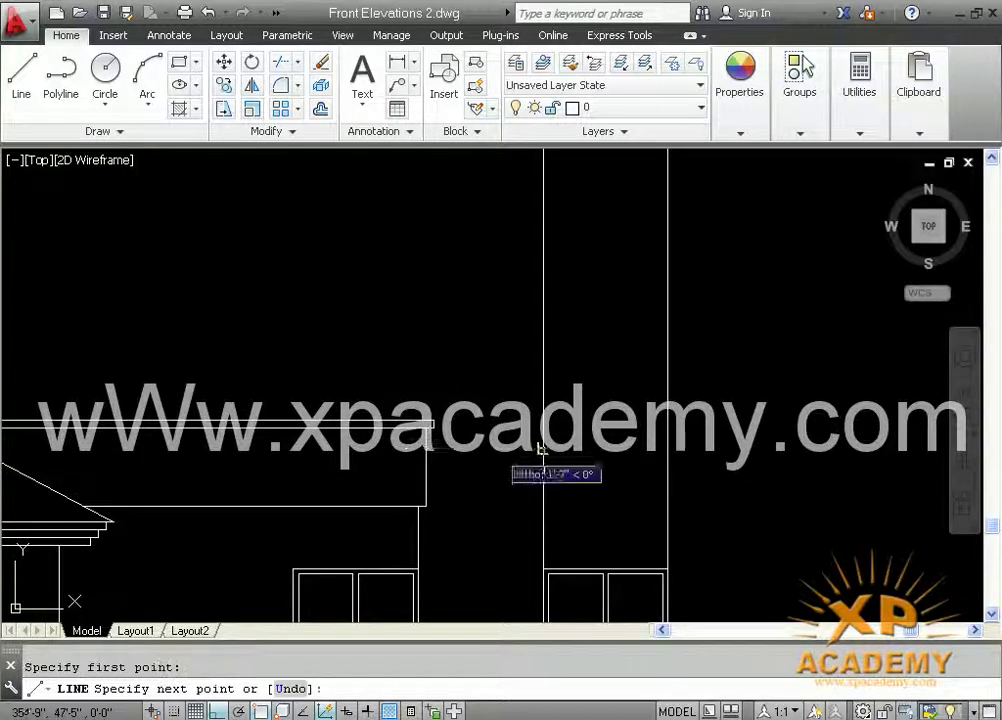
left_click(667, 448)
key("Return")
Stretch the new horizontal line's outer end 12 inches beyond the second projected line.
left_click(667, 448)
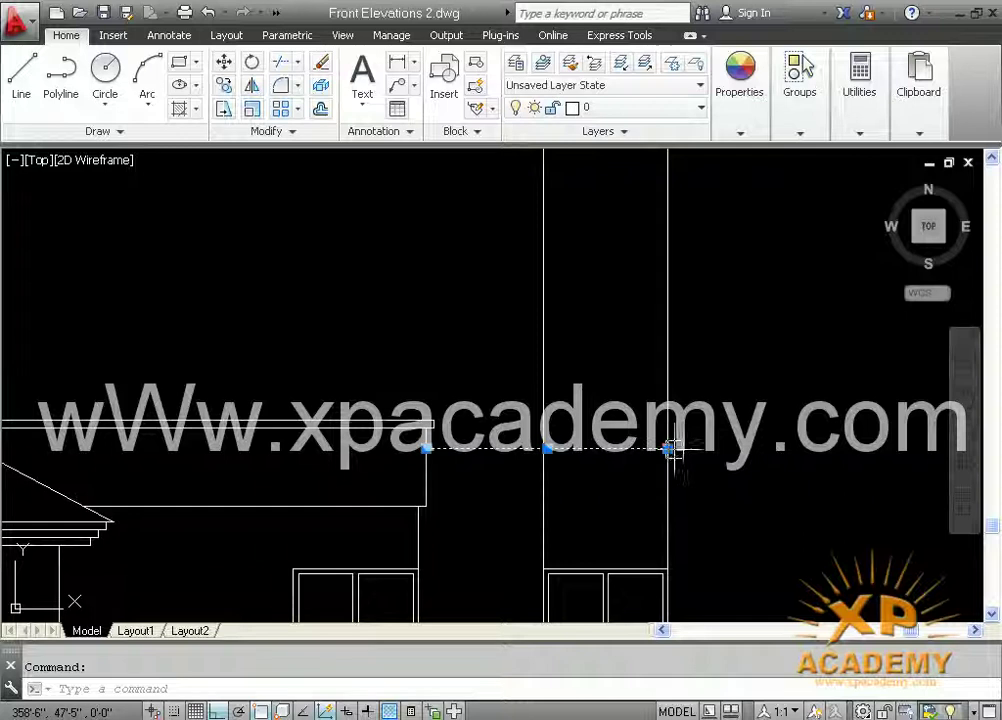
left_click(667, 448)
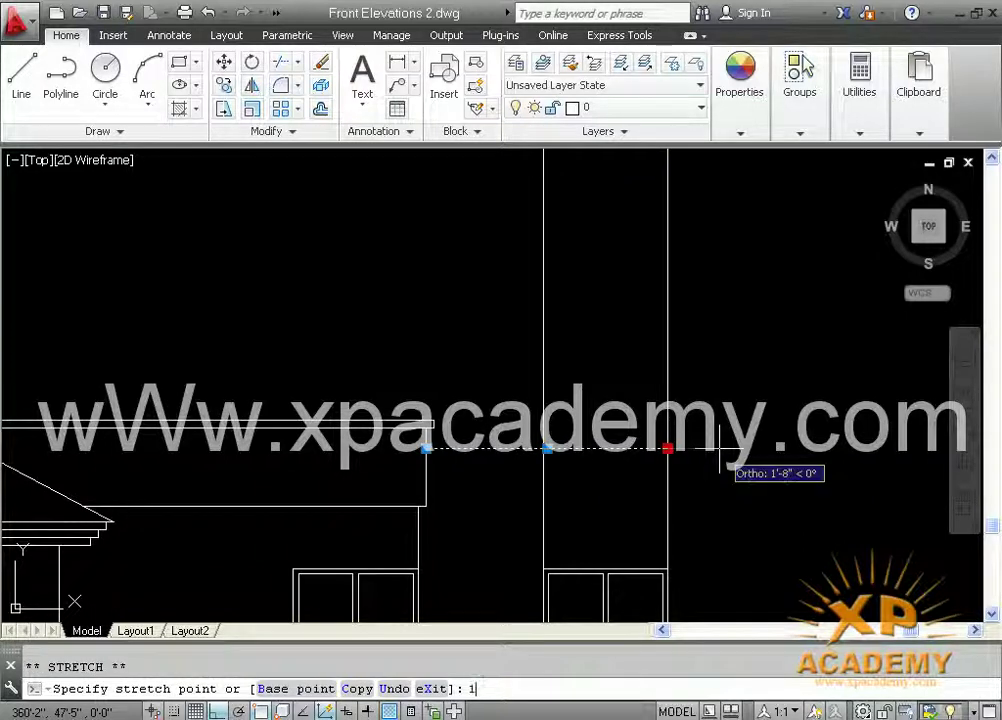
type("12")
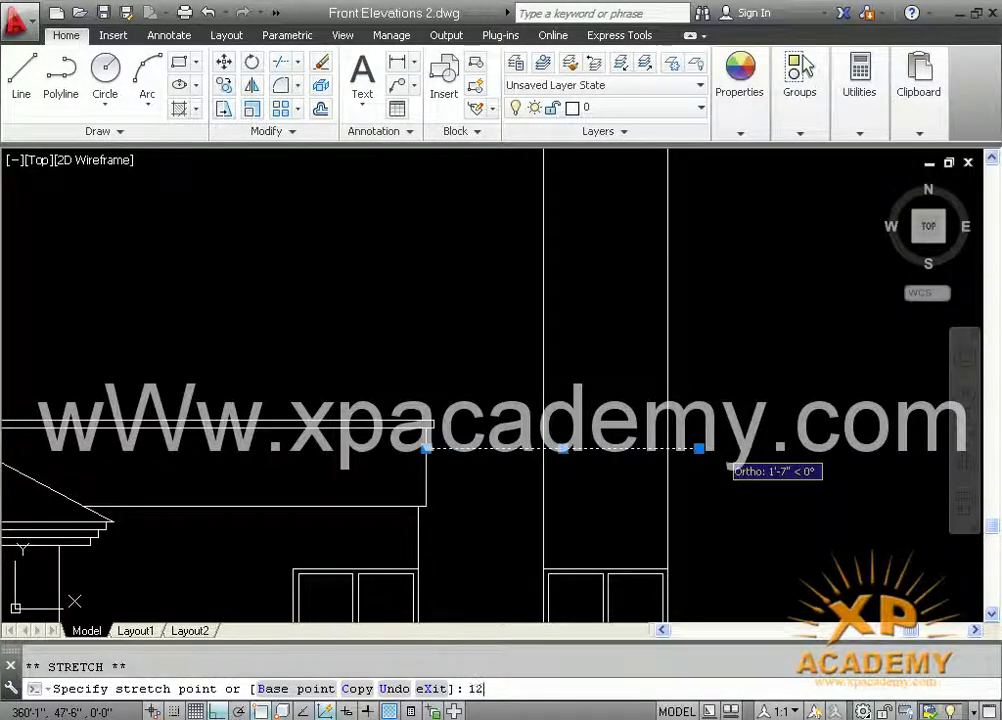
key("Return")
key("Escape")
Offset the stretched horizontal line 3 inches downward to form the new roof slab and save the drawing.
type("o")
key("Return")
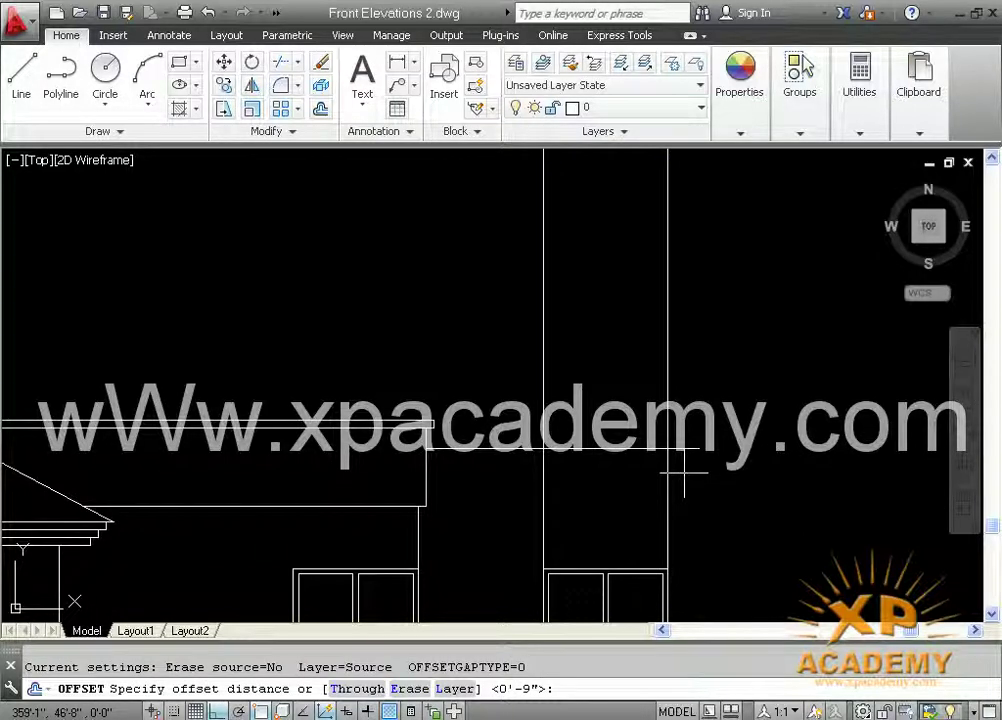
key("Return")
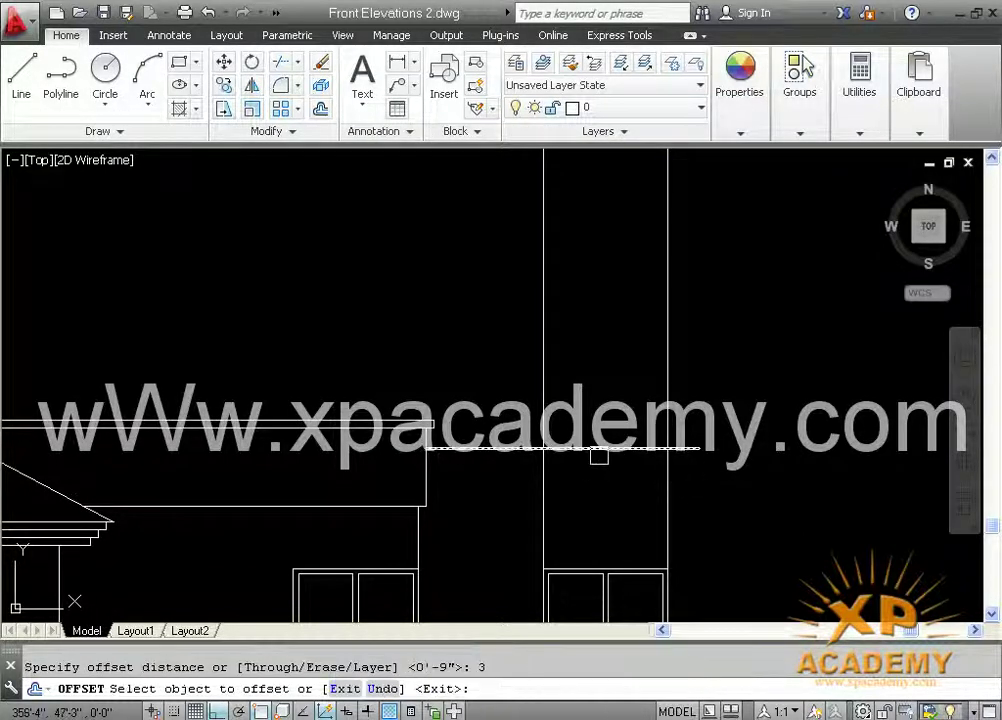
left_click(599, 448)
left_click(600, 503)
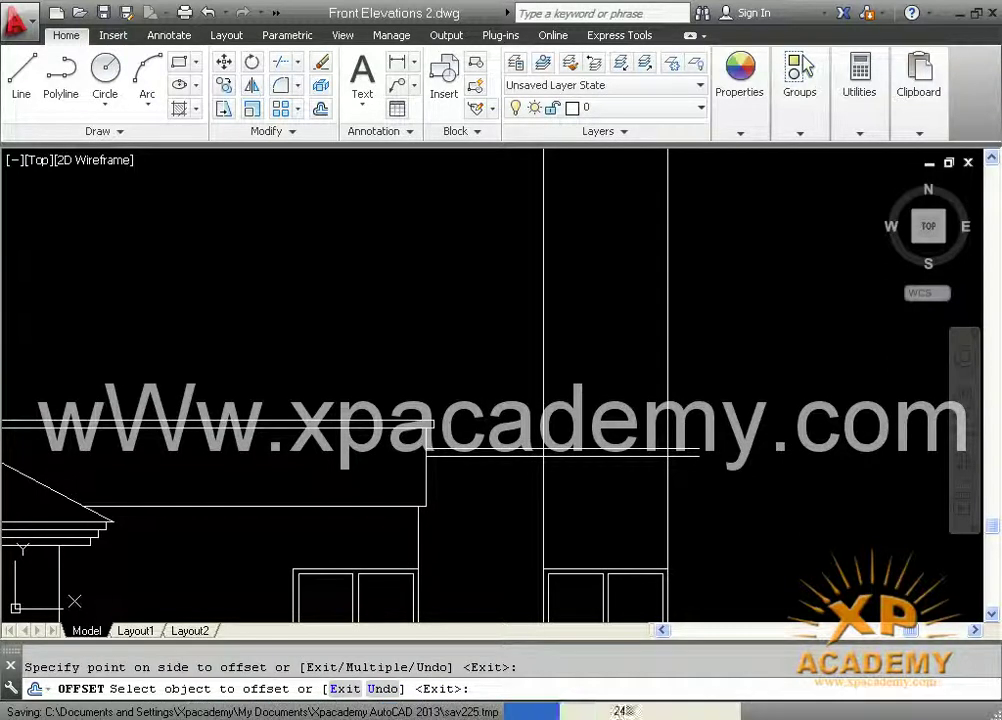
key("Return")
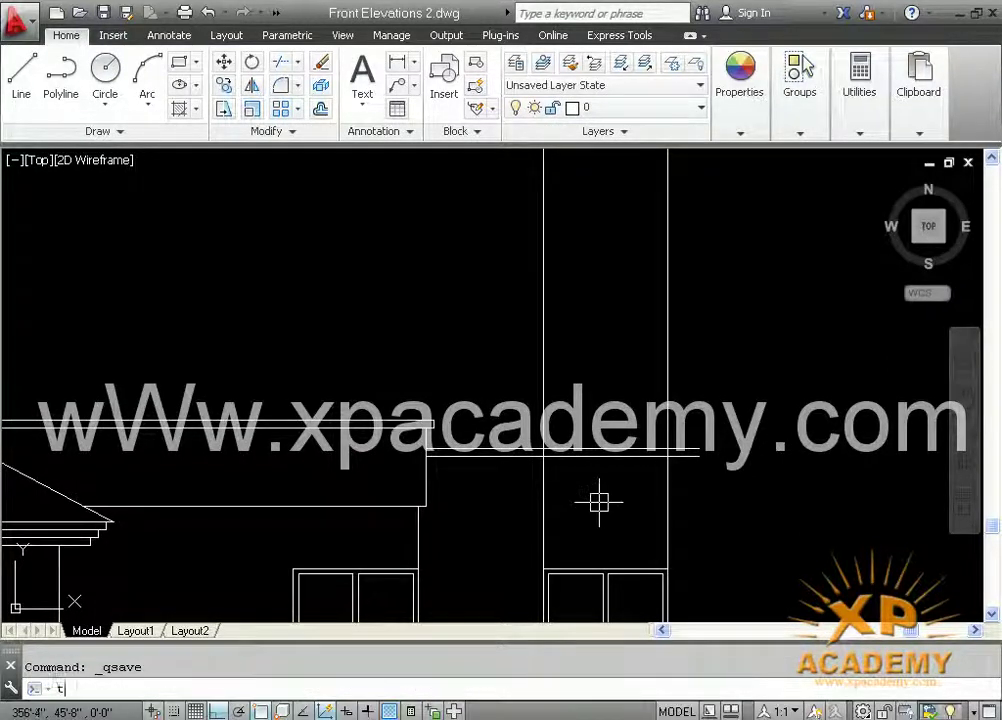
Trim the projected vertical lines between the two slab lines and delete their remaining parts above the slab.
type("tr")
key("Return")
key("Return")
scroll(676, 456, "up", 3)
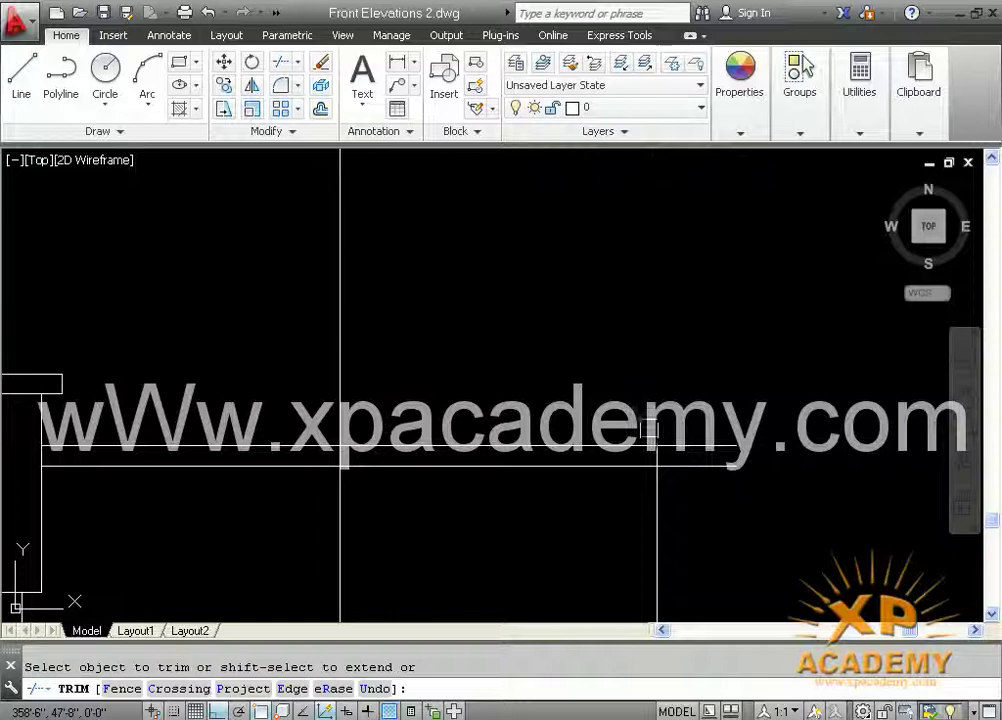
scroll(657, 459, "up", 2)
left_click(656, 454)
scroll(600, 466, "down", 2)
middle_click_drag(228, 470, 535, 474)
scroll(540, 474, "up", 1)
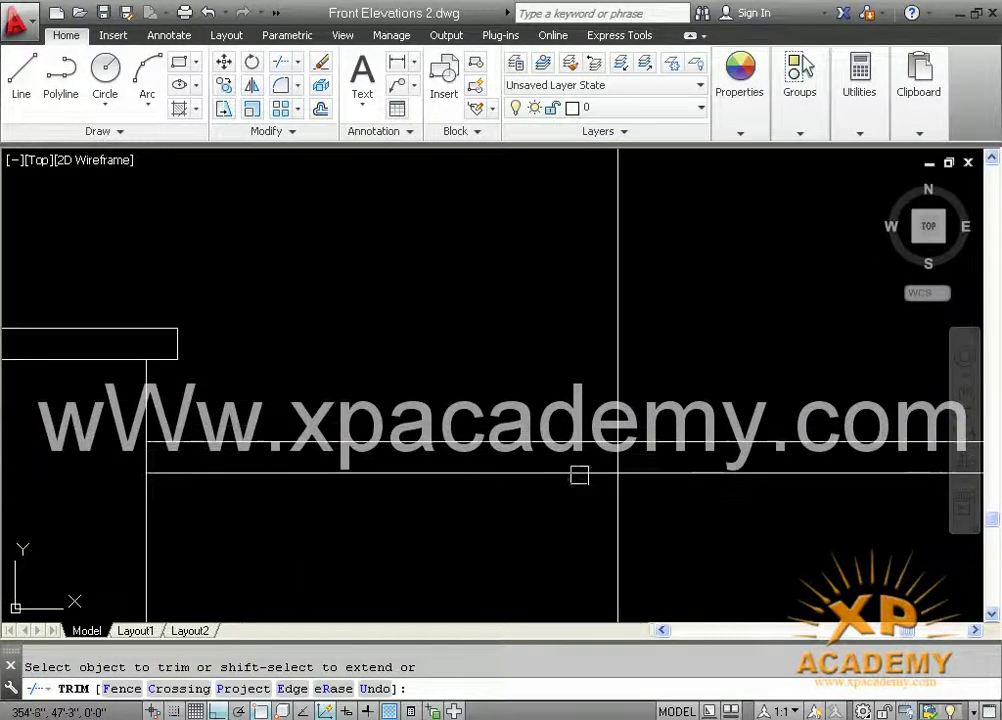
key("Escape")
left_click(620, 400)
key("Delete")
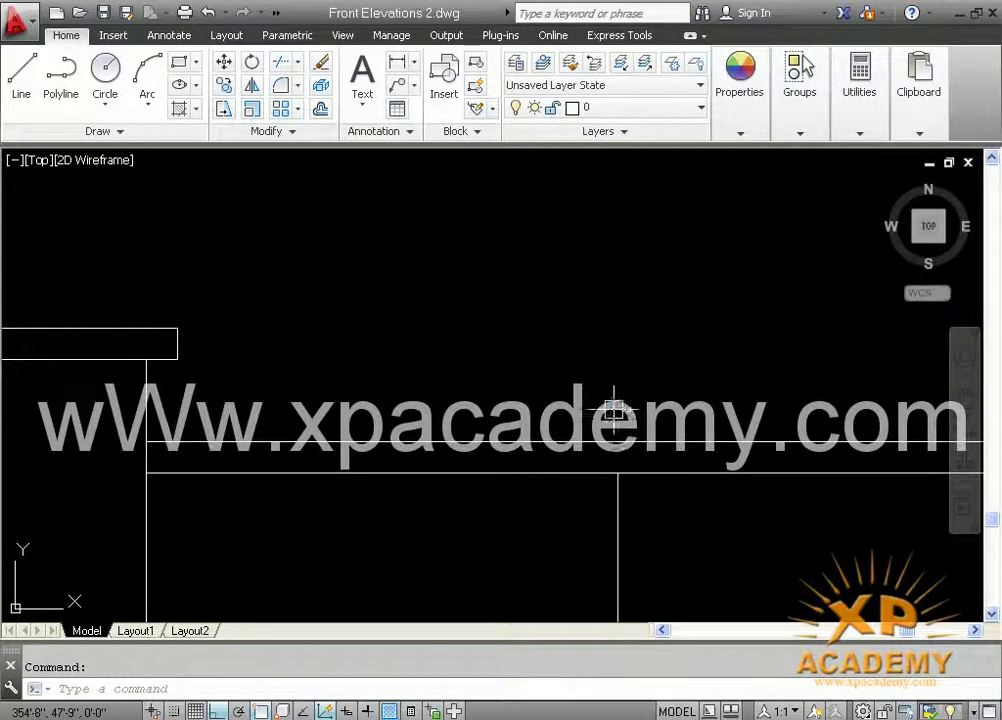
Close the slab's outer end with a short vertical line between its lower and upper edges, then save the drawing.
scroll(505, 440, "down", 3)
type("l")
key("Return")
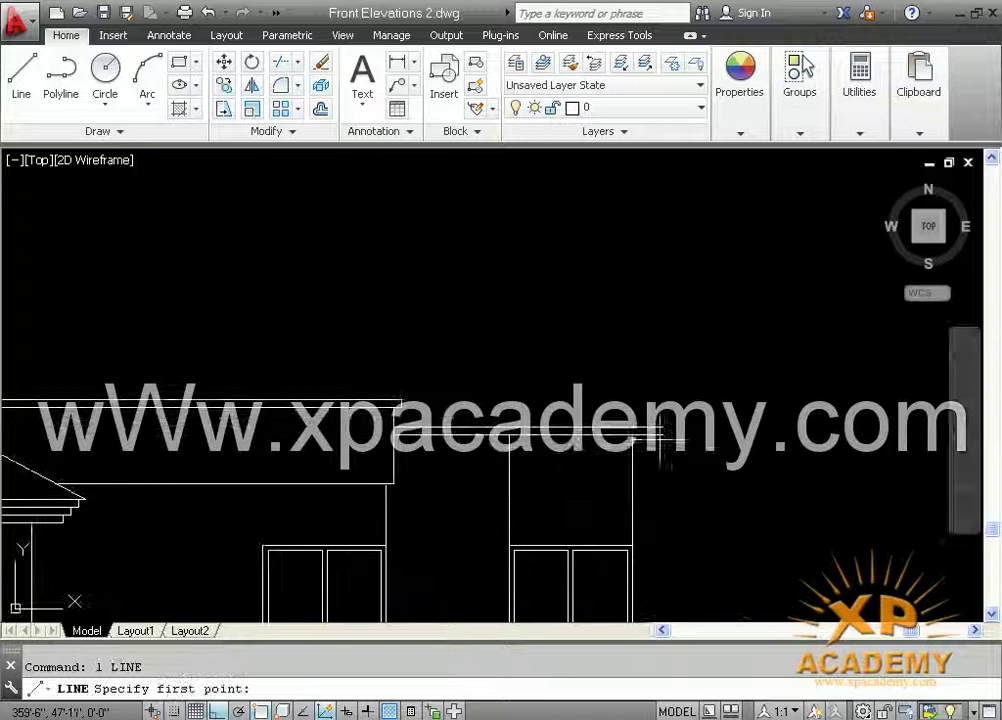
scroll(506, 440, "up", 3)
left_click(634, 446)
left_click(635, 416)
key("Return")
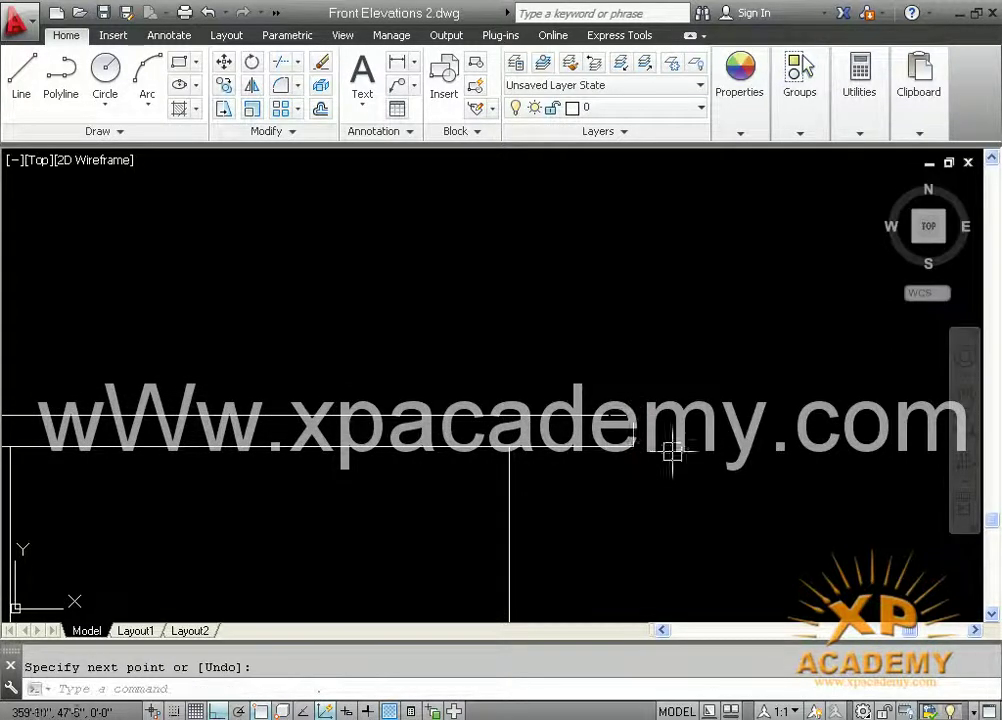
scroll(662, 480, "down", 4)
middle_click_drag(612, 519, 633, 468)
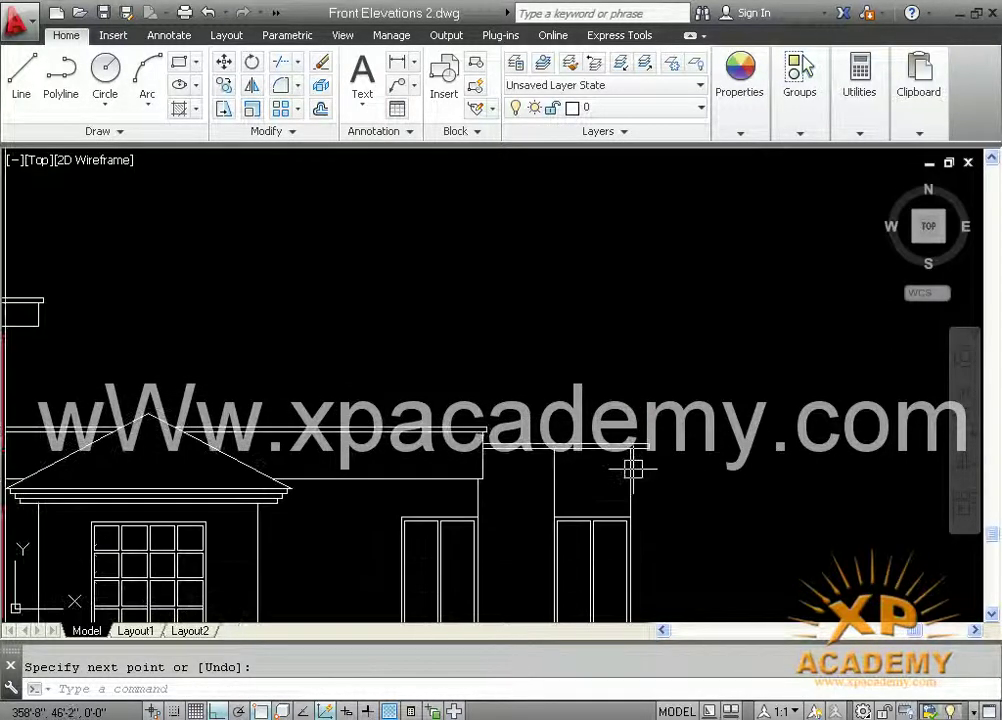
key("ctrl+s")
Draw a horizontal line from the wall edge just below the roof band to the second projected line, above the copied window.
type("l")
key("Return")
scroll(500, 498, "up", 2)
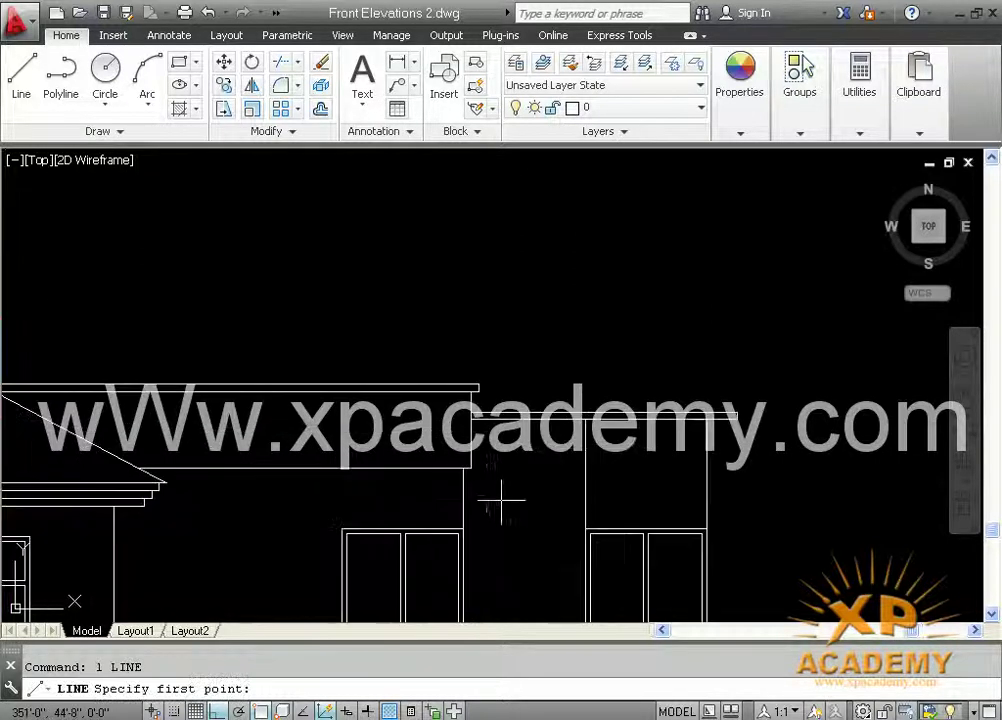
left_click(463, 485)
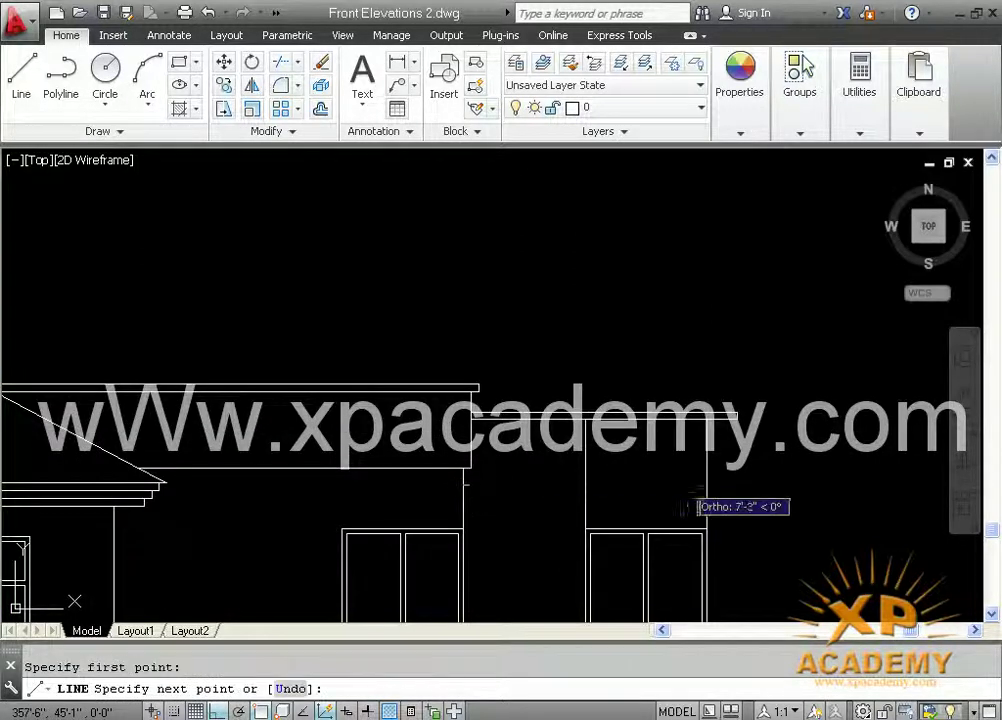
key("Return")
Move the slab's vertical end line inward to about the middle of its overhang.
scroll(700, 430, "up", 3)
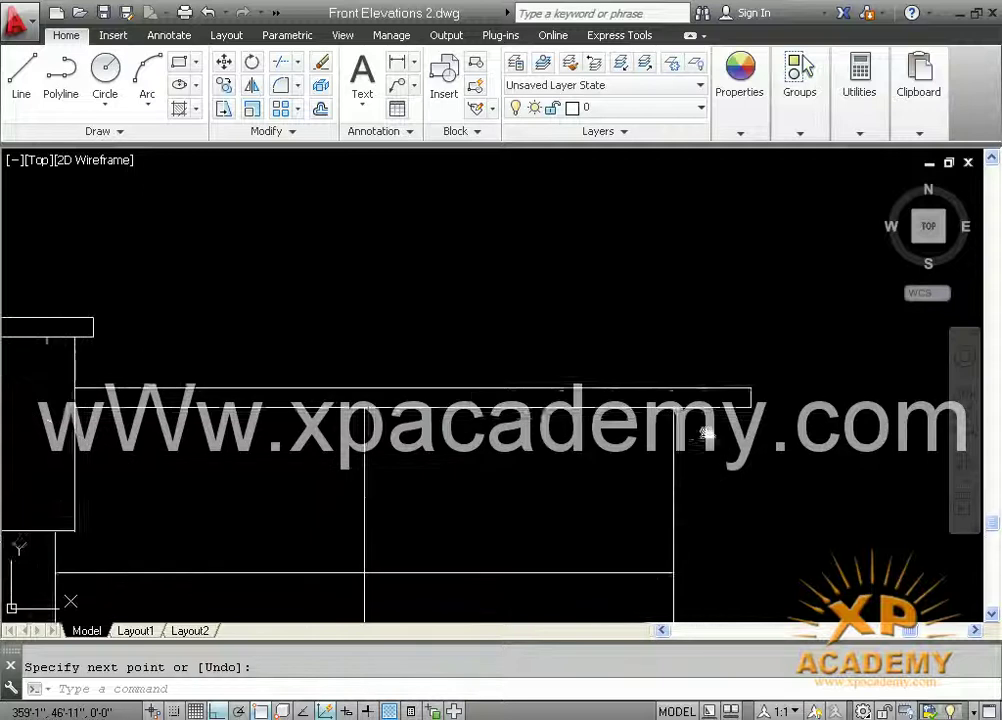
type("m")
key("Return")
left_click(683, 360)
left_click(600, 440)
key("Return")
scroll(219, 424, "up", 5)
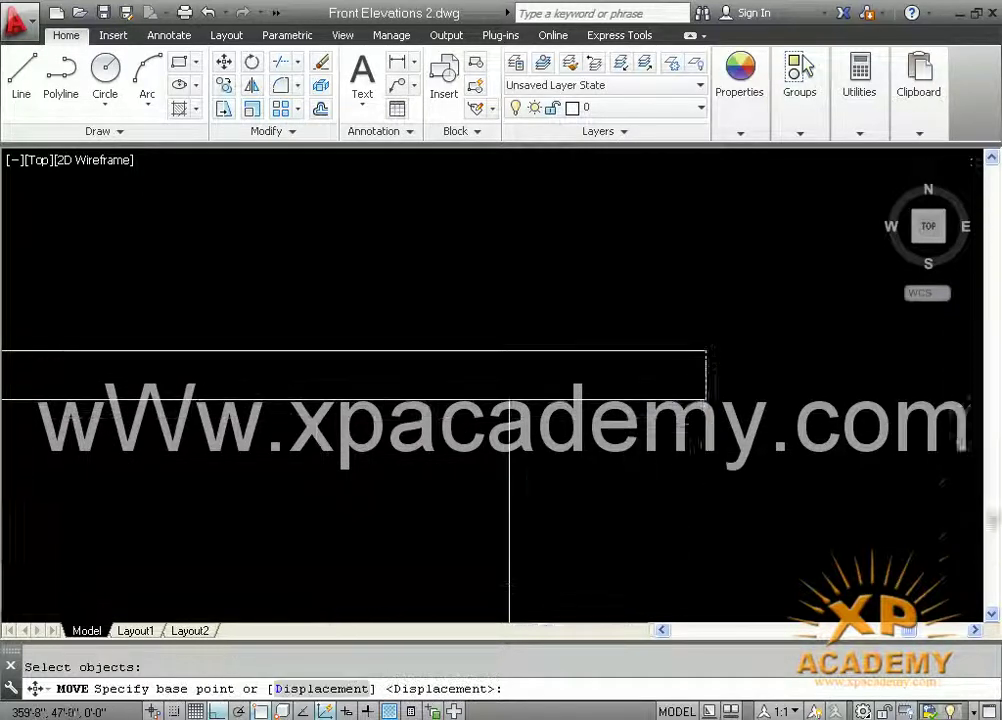
left_click(706, 400)
left_click(627, 398)
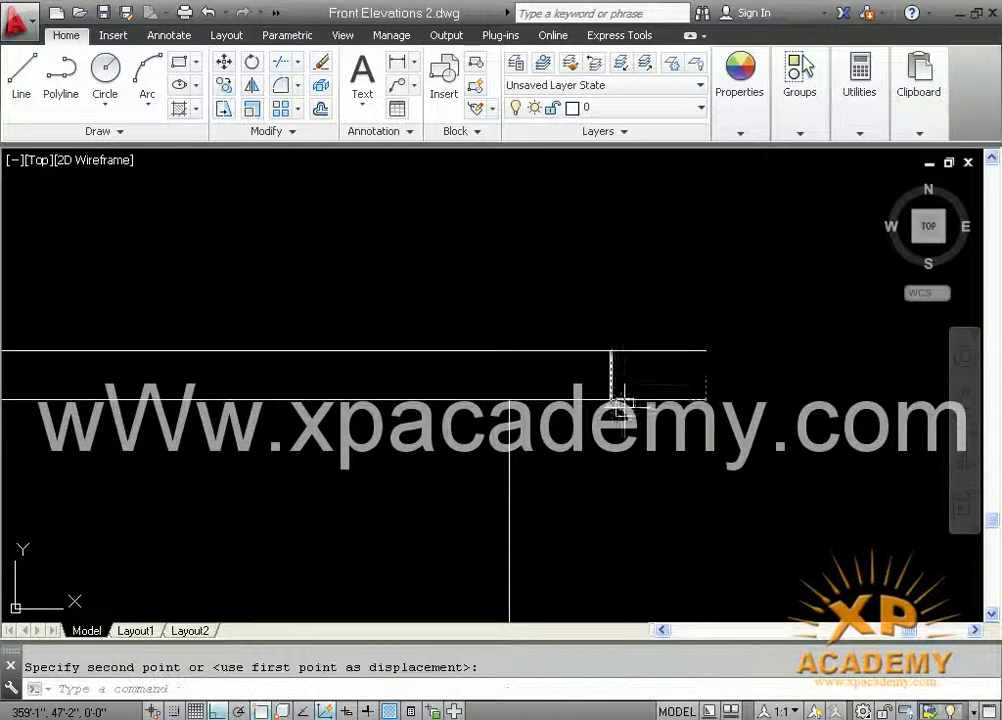
Trim both slab lines where they extend past the moved end line, then save the drawing.
type("tr")
key("Return")
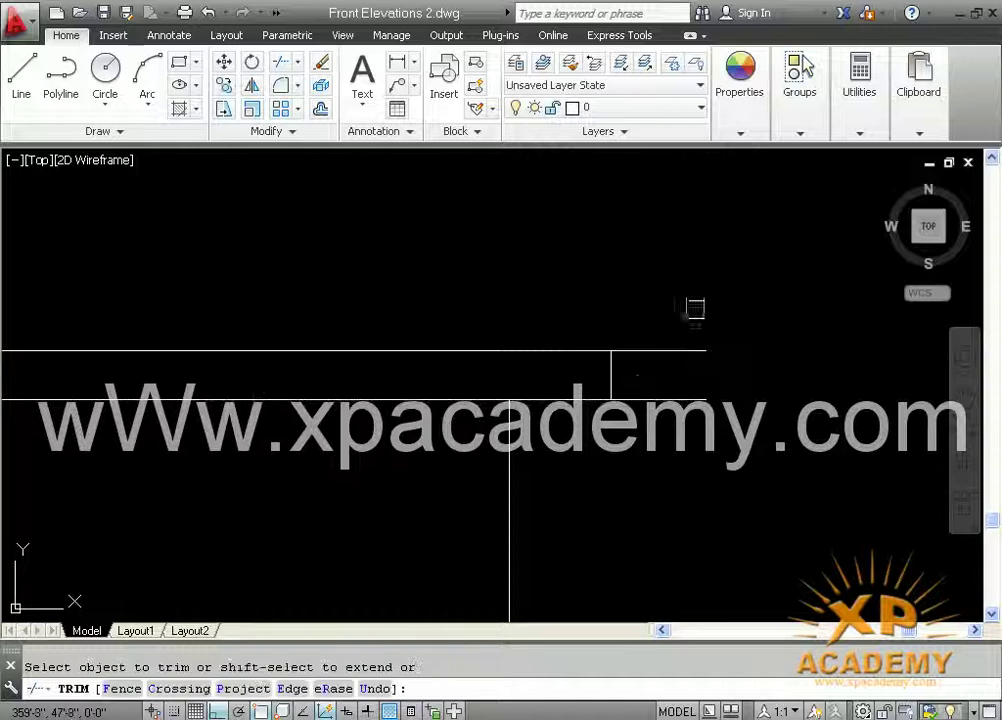
left_click(695, 308)
left_click(669, 432)
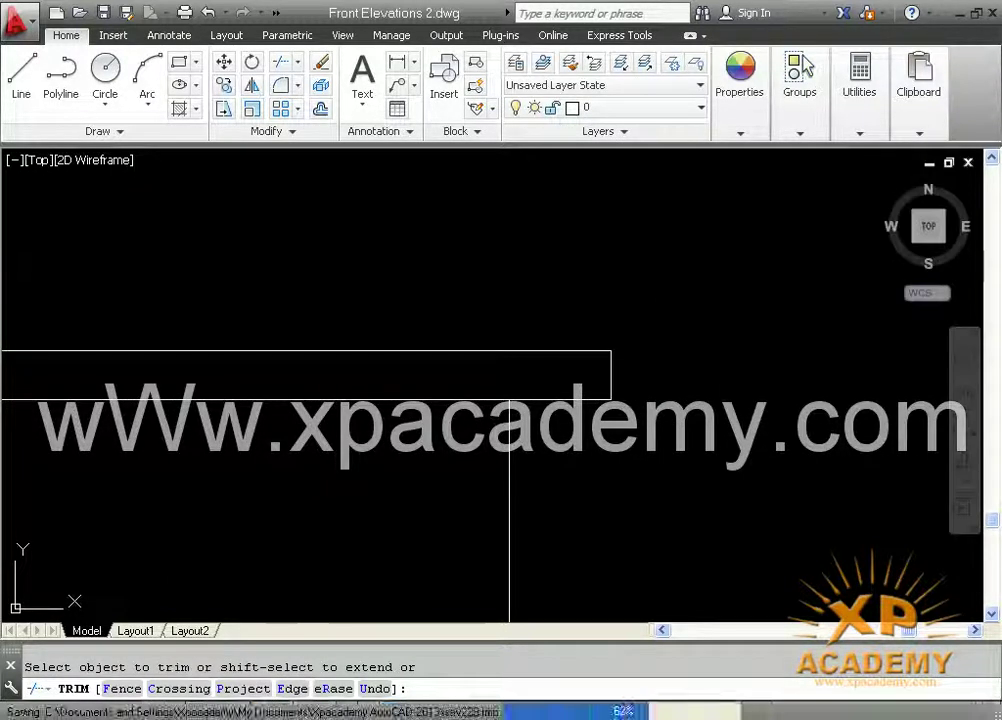
scroll(596, 468, "down", 1)
key("ctrl+s")
Examine the whole front elevation and the projected lines still running down below the ground line.
scroll(445, 499, "down", 2)
middle_click_drag(445, 502, 540, 349)
scroll(540, 349, "down", 1)
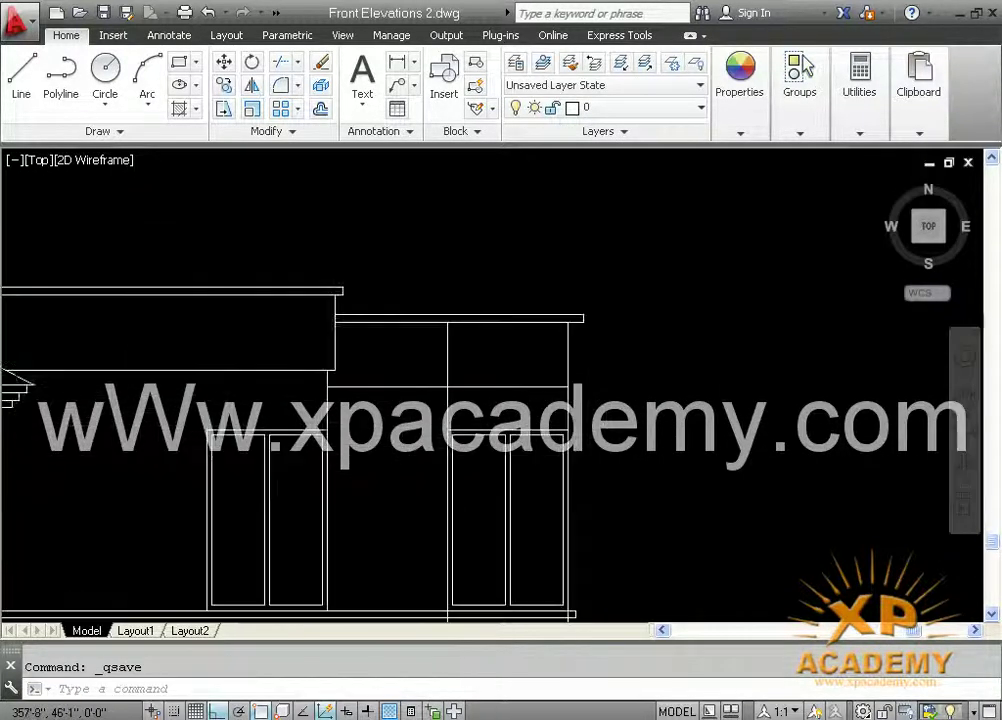
scroll(544, 251, "down", 1)
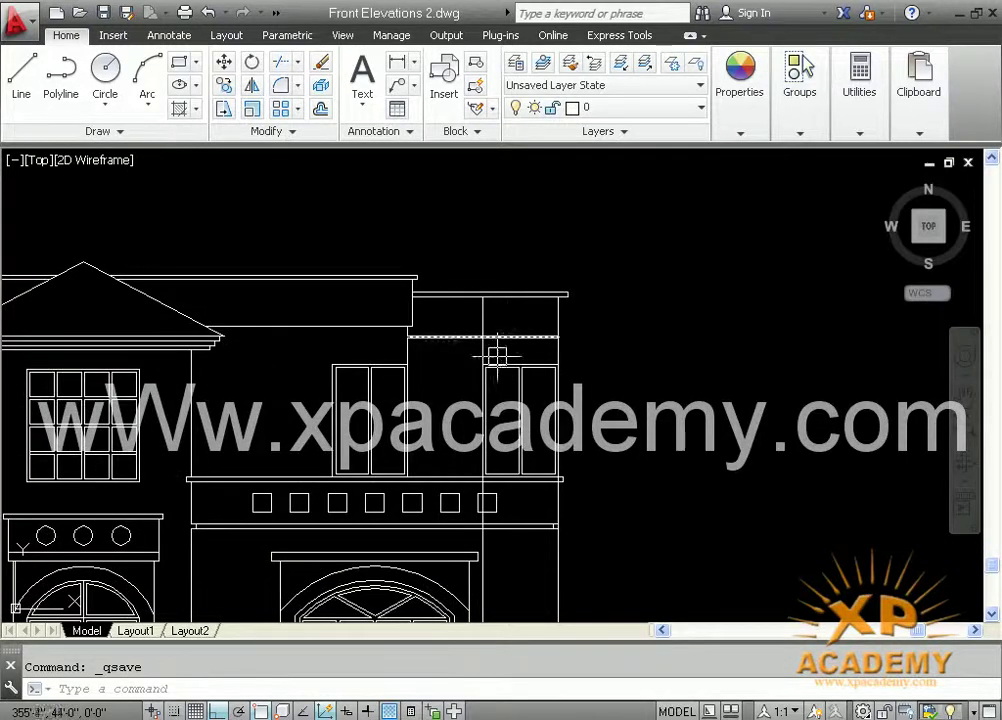
scroll(481, 404, "down", 2)
middle_click_drag(483, 411, 502, 330)
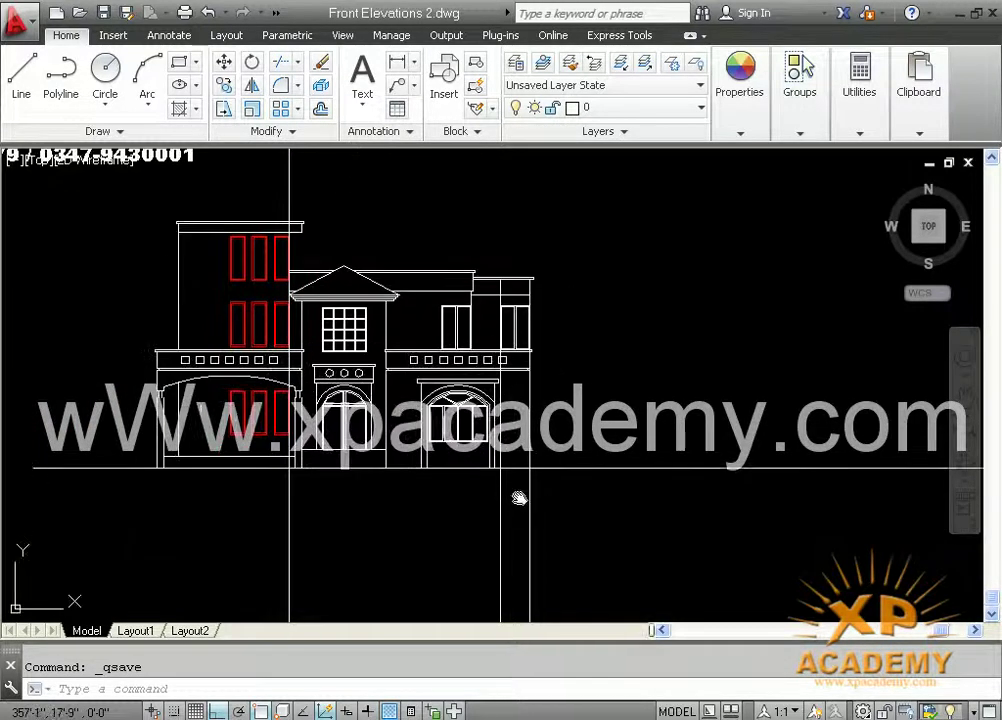
middle_click_drag(519, 498, 521, 467)
key("Escape")
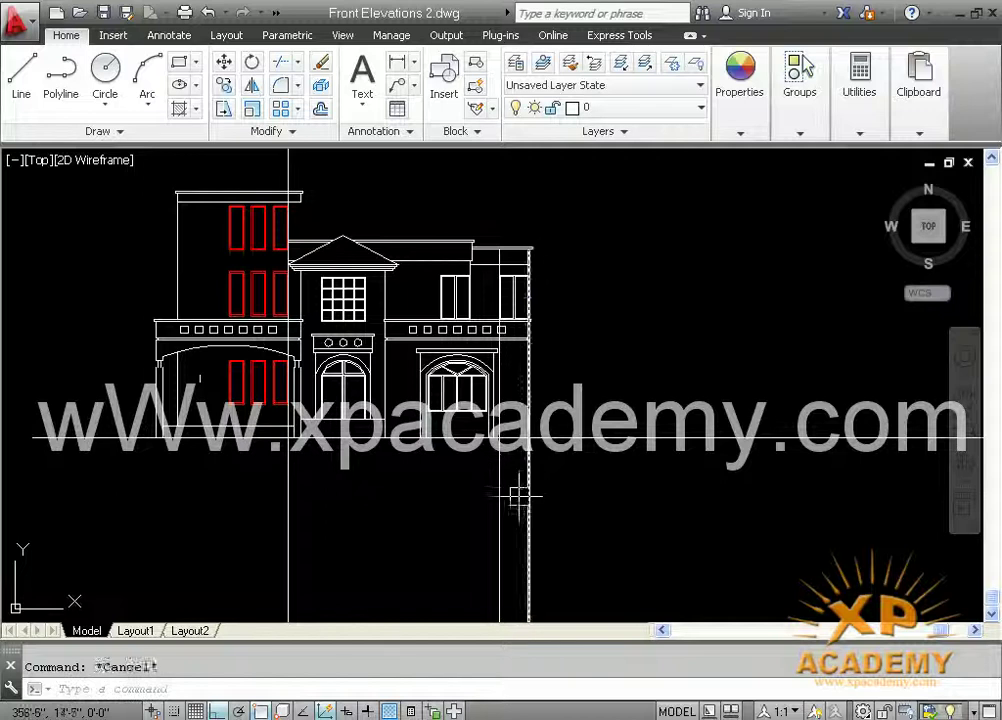
left_click(528, 490)
middle_click_drag(528, 490, 512, 490)
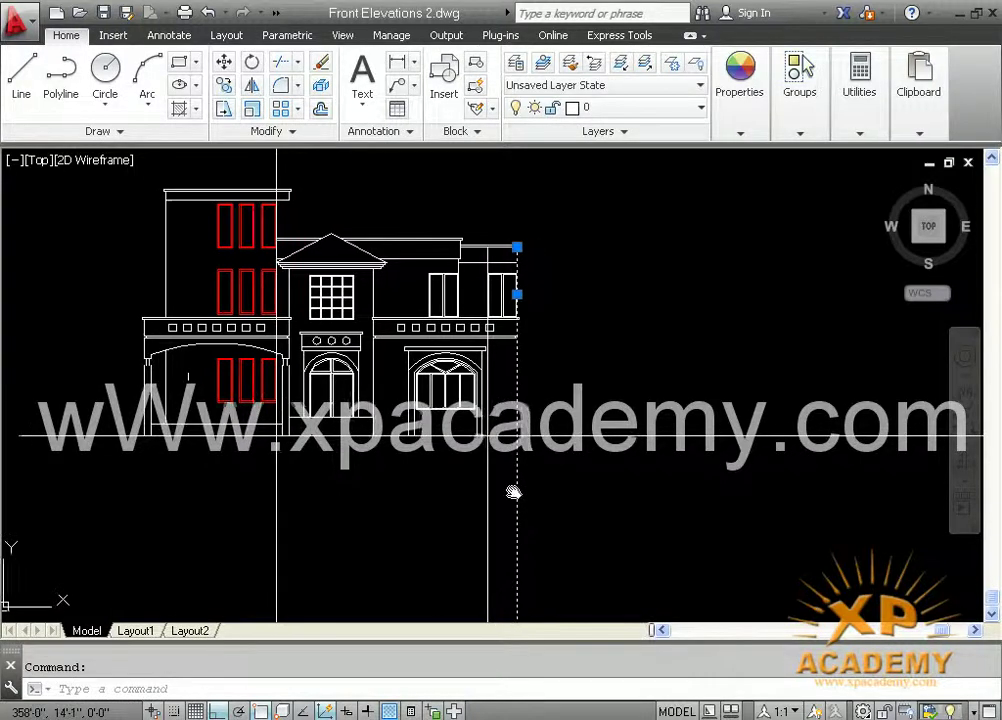
key("Escape")
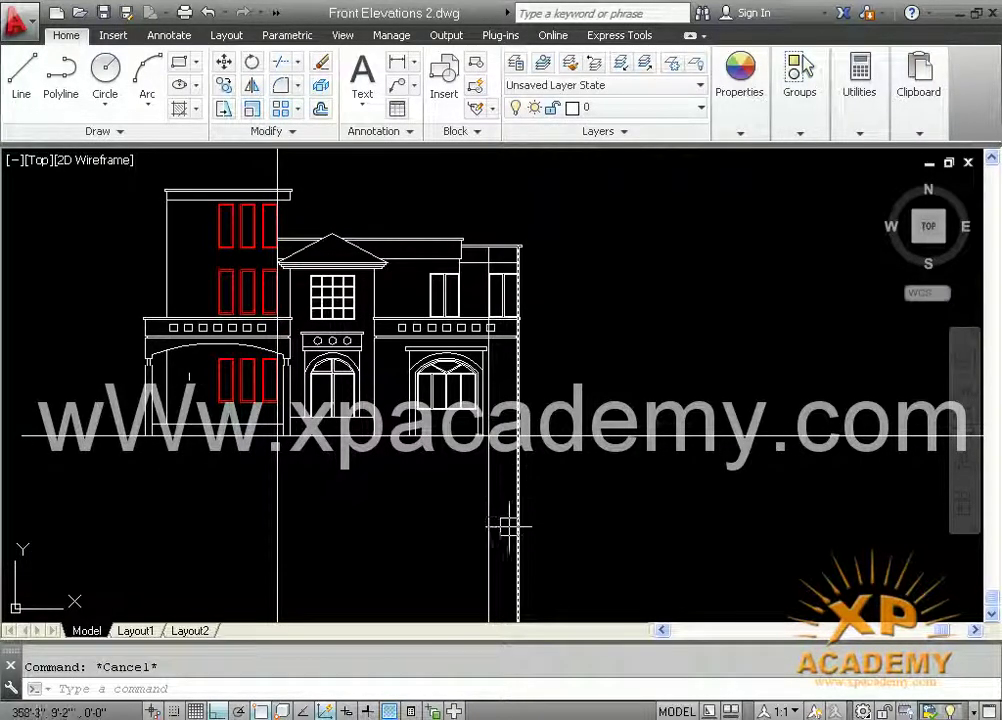
Try erasing the three projected vertical lines running through the front elevation, and undo the erasure.
left_click(543, 558)
key("Escape")
left_click(577, 555)
left_click(205, 556)
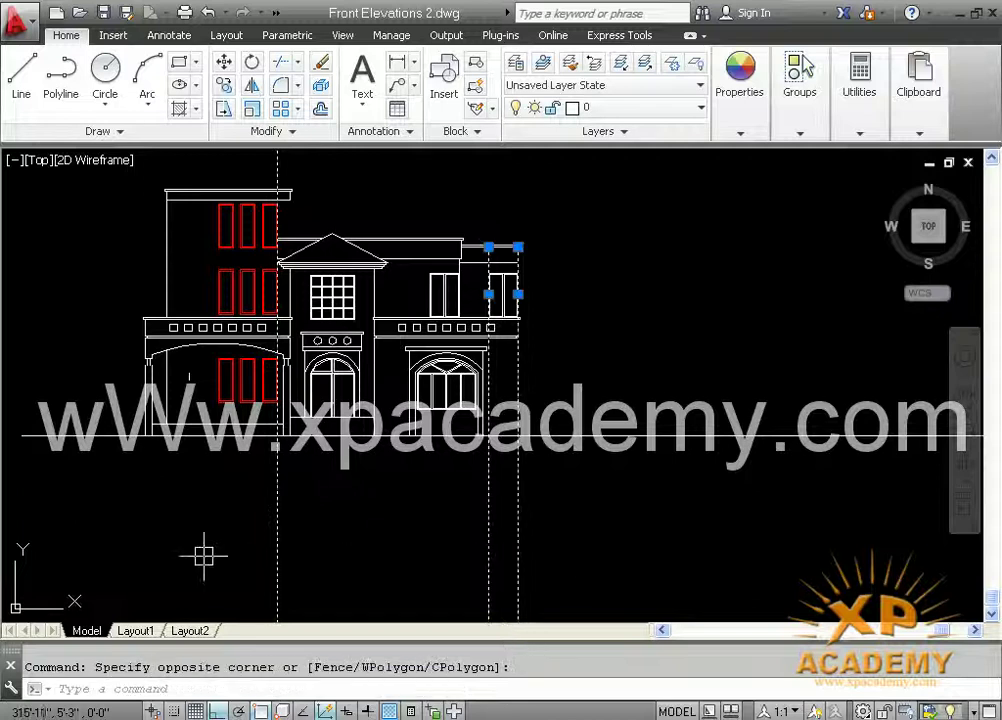
key("Delete")
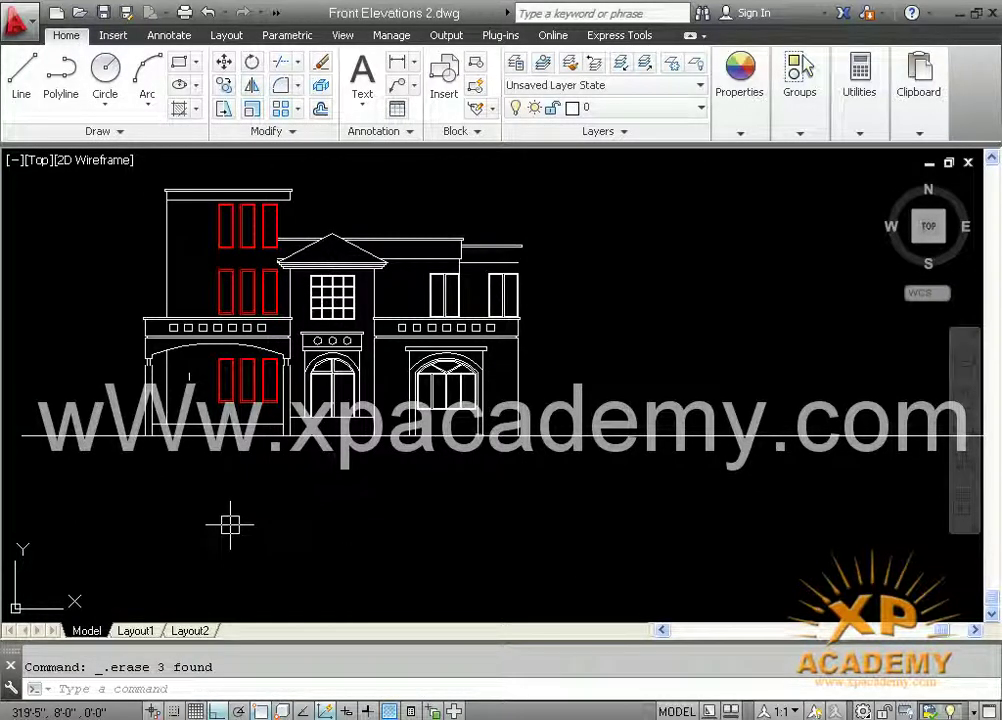
key("ctrl+z")
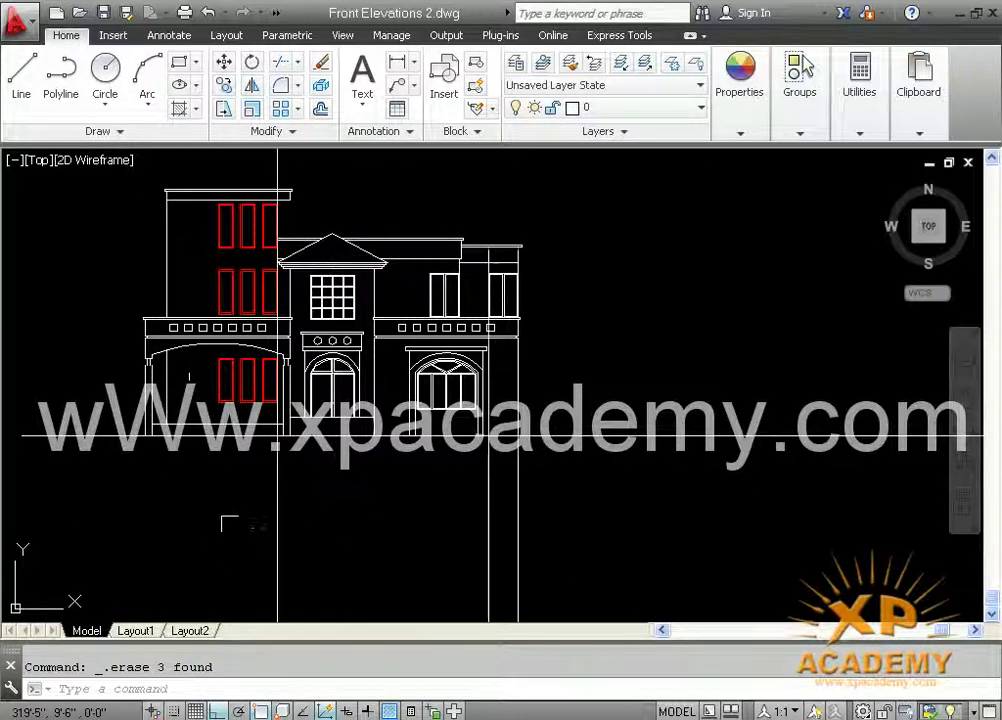
key("Escape")
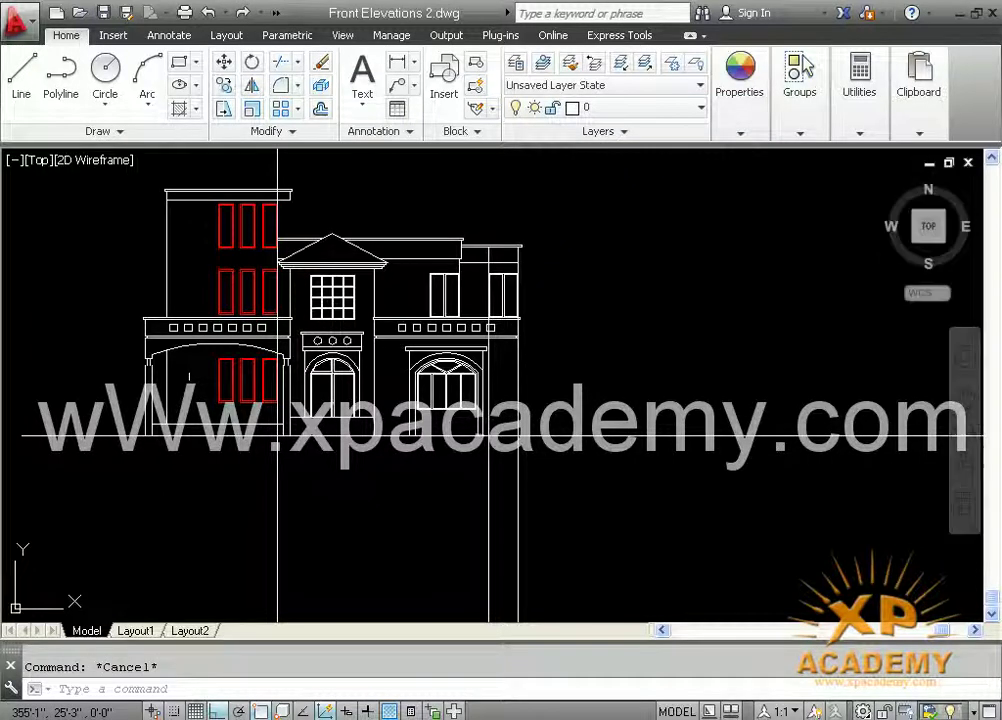
Trim away the three projected vertical lines where they run below the ground line.
type("tr")
key("Return")
key("Return")
left_click(655, 499)
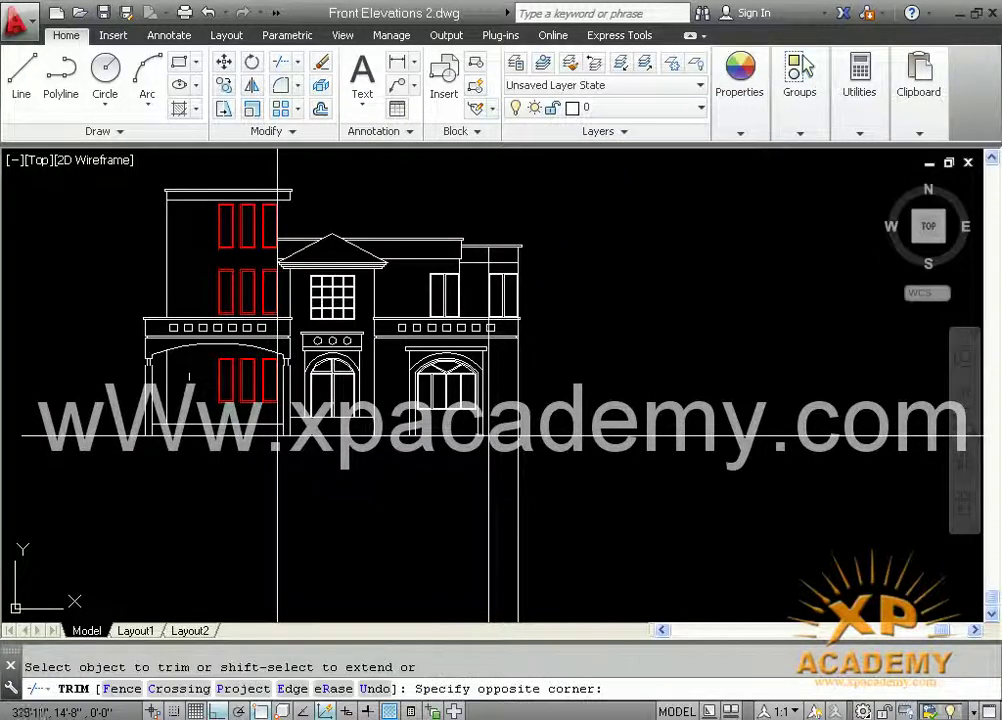
left_click(204, 490)
key("Escape")
Erase the leftover projected line beside the arched window, between the lower band and the ground line.
scroll(514, 410, "up", 4)
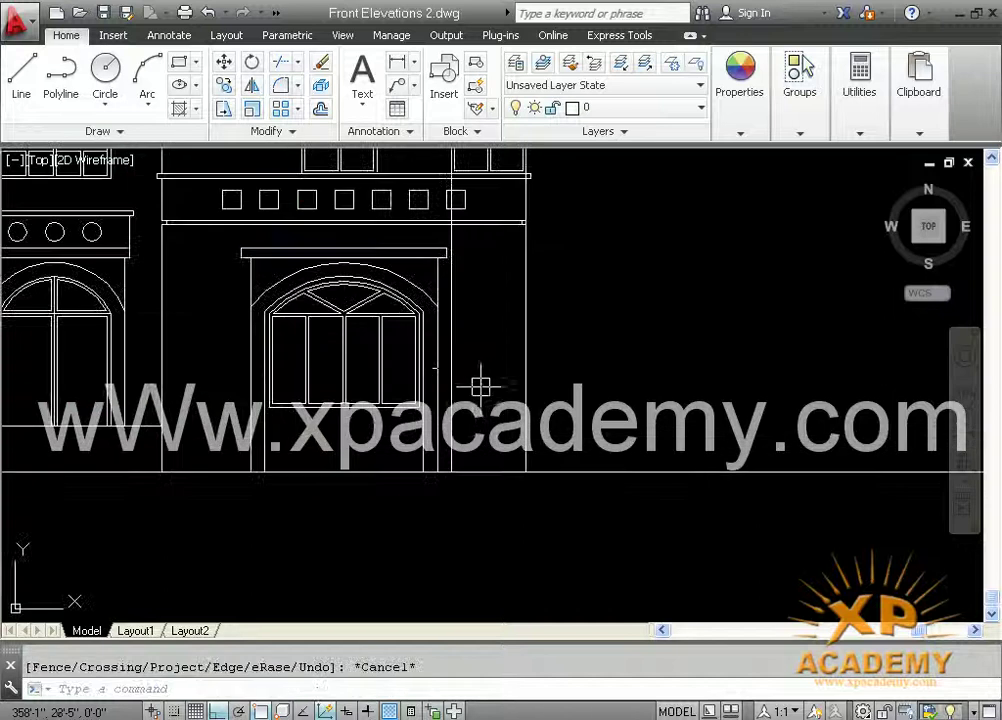
left_click(452, 366)
key("Delete")
scroll(453, 367, "down", 4)
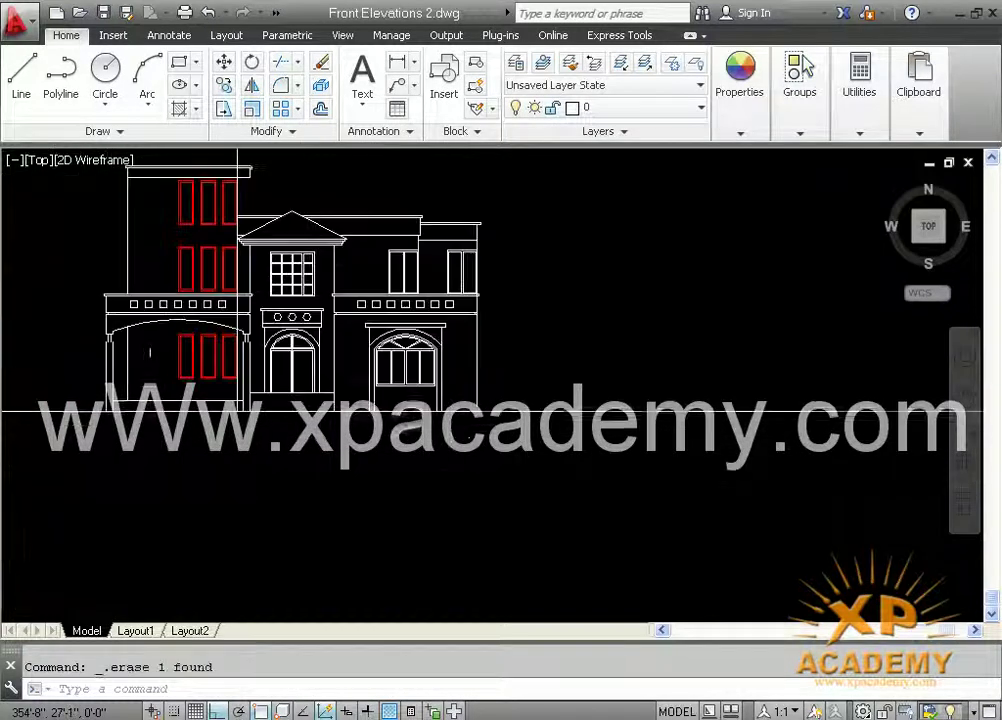
Undo the erasure of the projected line along the tower's right edge.
middle_click_drag(446, 368, 557, 573)
scroll(340, 380, "up", 2)
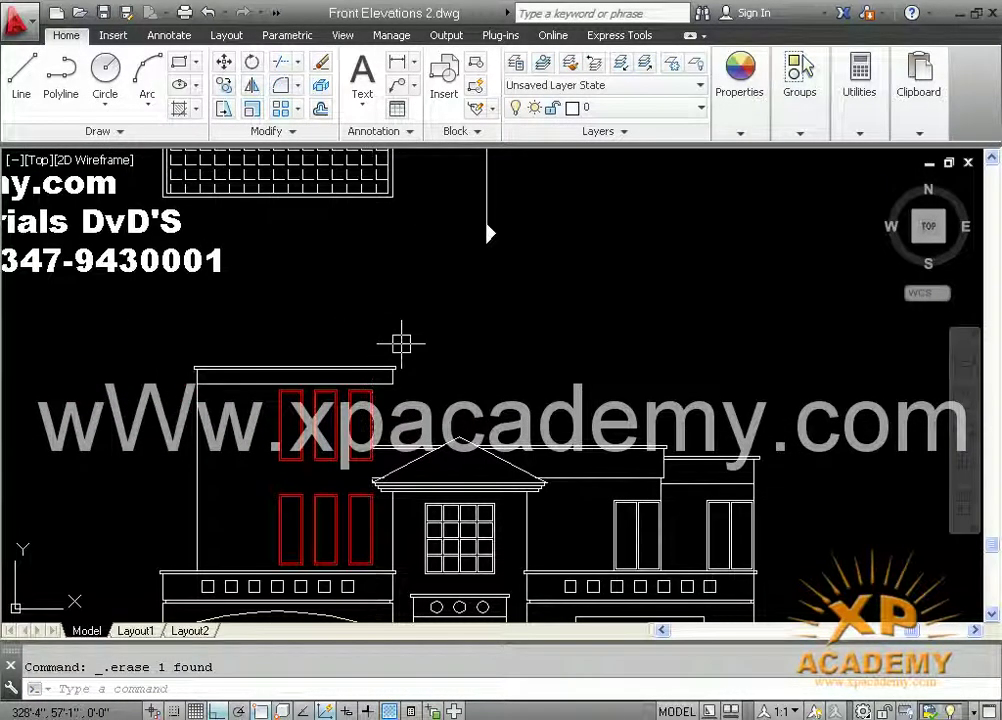
key("ctrl+z")
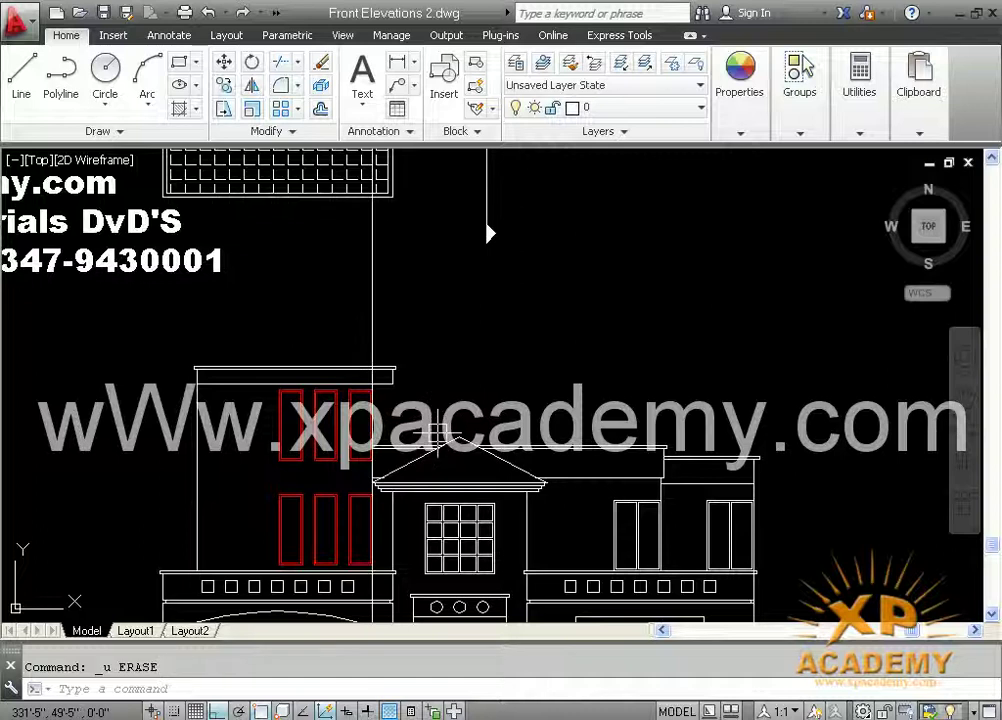
Trim the tower's right projected line inside the roof slab and lower band, and erase its piece below that band.
type("tr")
key("Return")
key("Return")
scroll(371, 383, "up", 3)
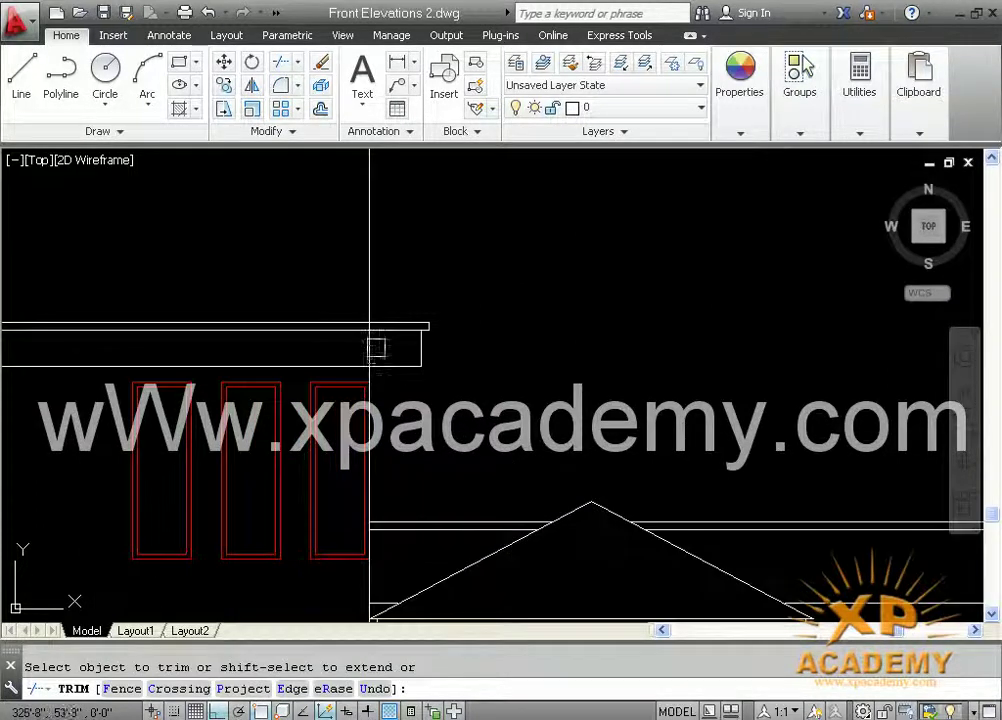
middle_click_drag(399, 397, 400, 198)
middle_click_drag(374, 500, 376, 276)
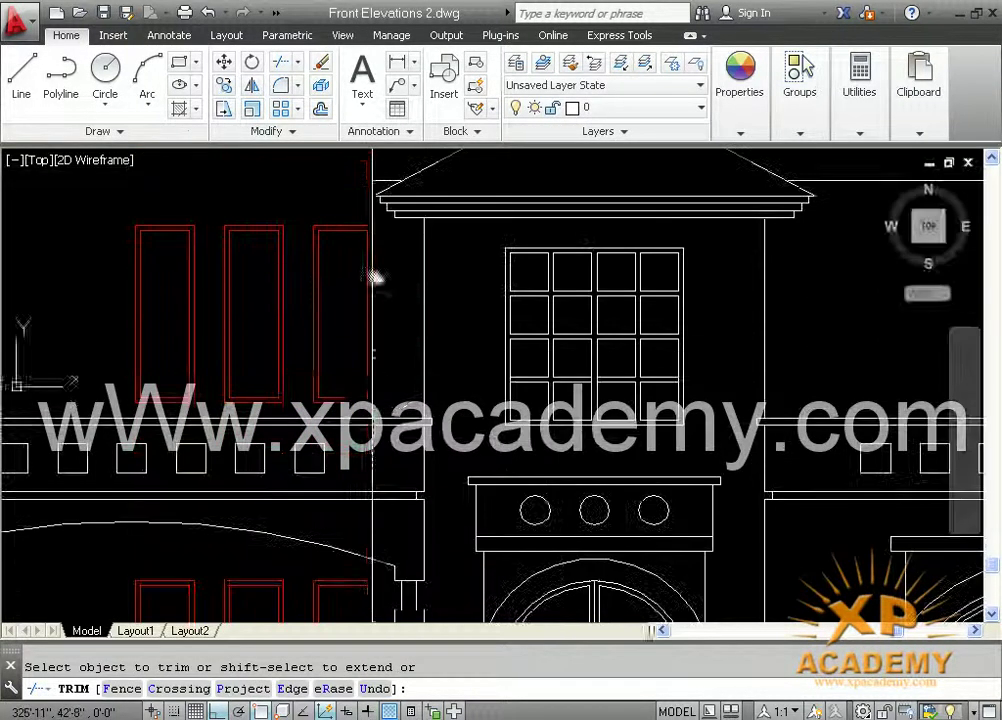
scroll(375, 428, "up", 5)
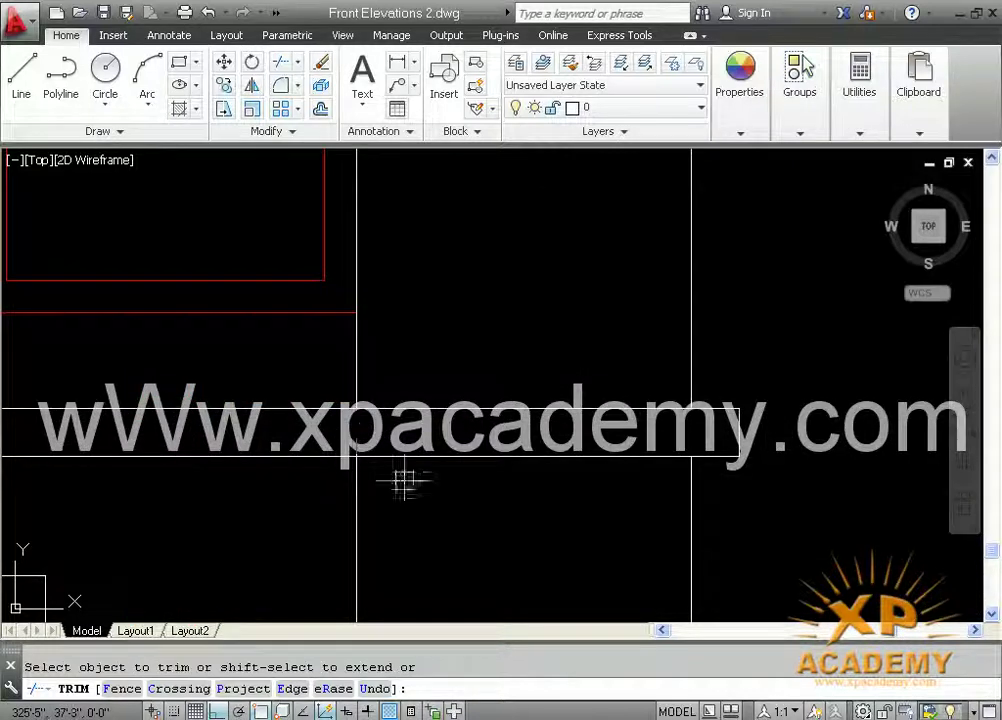
key("Escape")
left_click(362, 462)
left_click(284, 476)
key("Delete")
scroll(391, 450, "down", 4)
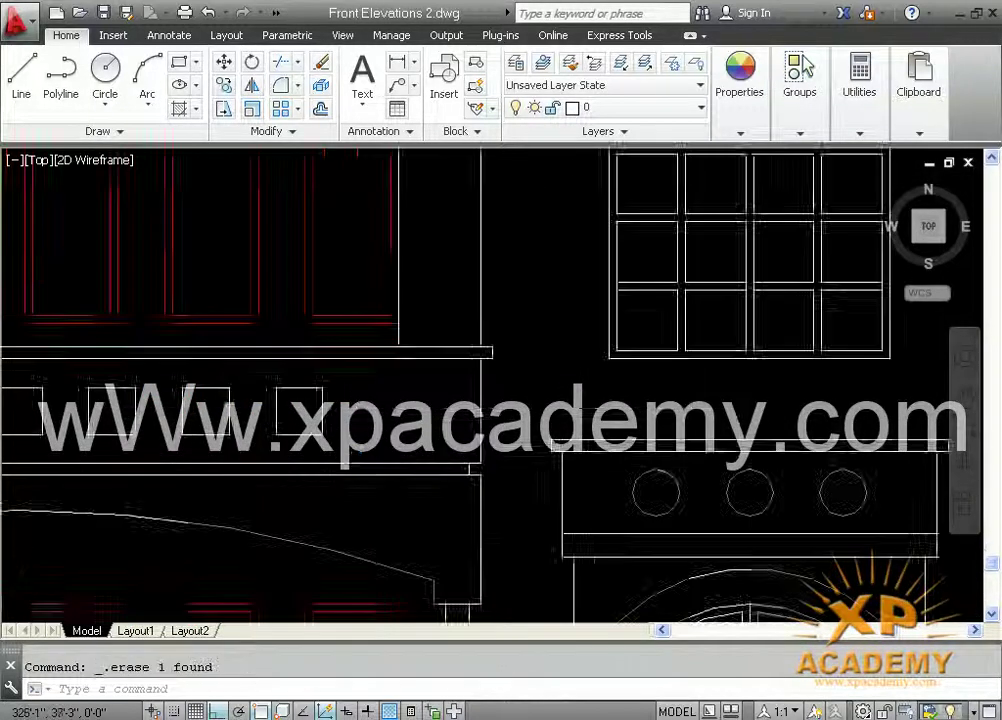
Erase the leftover piece of the projected line above the tower's roof slab, and save the drawing.
middle_click_drag(408, 265, 403, 606)
middle_click_drag(403, 417, 403, 699)
scroll(407, 240, "down", 4)
middle_click_drag(407, 232, 405, 403)
left_click(452, 303)
left_click(285, 313)
key("Delete")
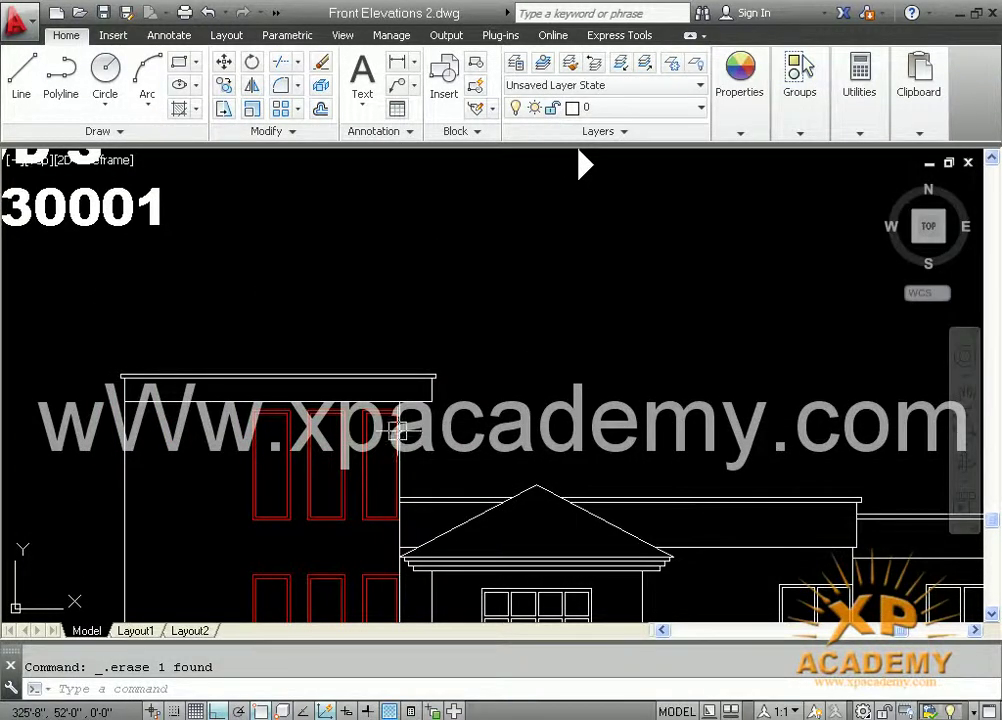
key("ctrl+s")
Draw a 6 by 6 square on the tower wall below the roof band, left of the red windows.
scroll(400, 432, "down", 2)
middle_click_drag(446, 460, 399, 333)
middle_click_drag(488, 455, 482, 441)
middle_click_drag(228, 377, 266, 467)
scroll(245, 357, "up", 2)
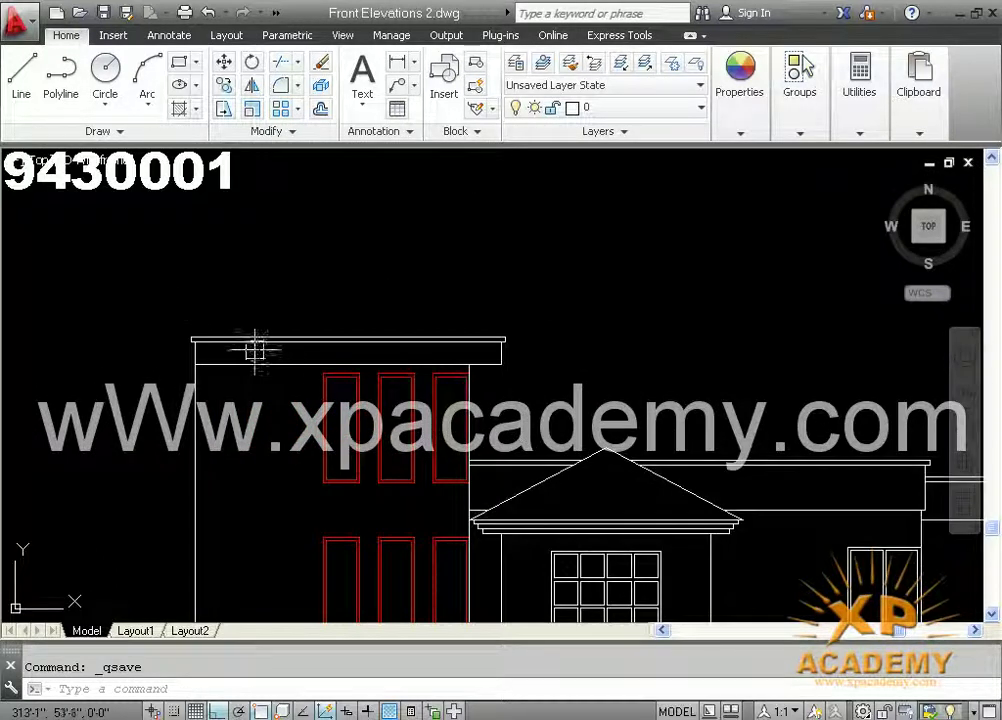
scroll(250, 358, "up", 4)
mouse_move(246, 365)
middle_mouse_down()
mouse_move(350, 440)
mouse_move(323, 421)
middle_mouse_up()
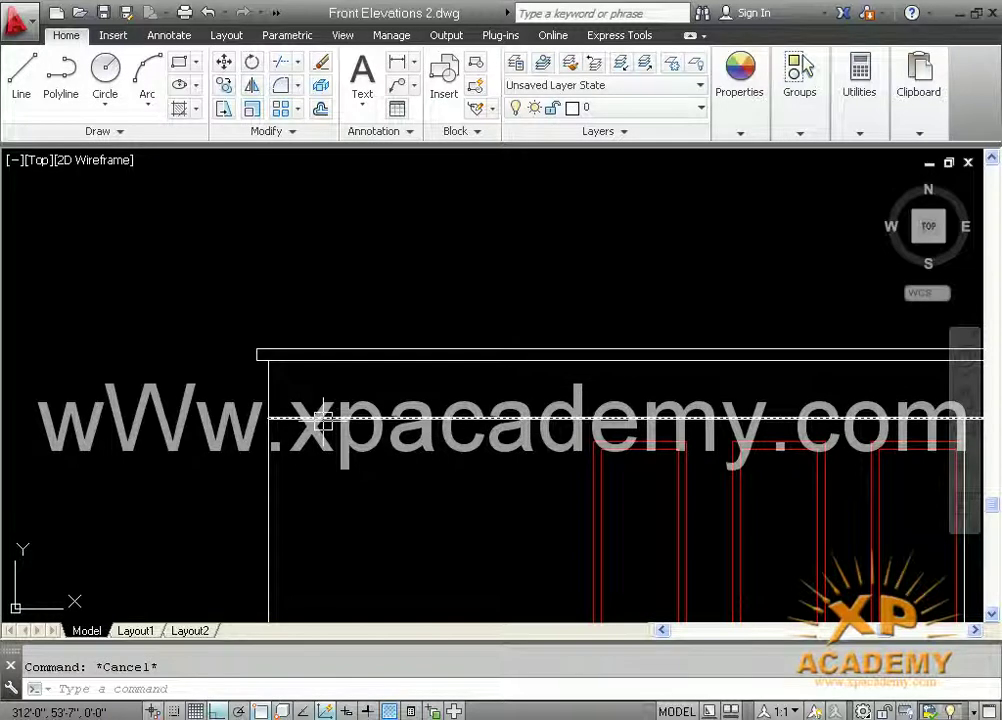
type("c")
key("Return")
left_click(342, 507)
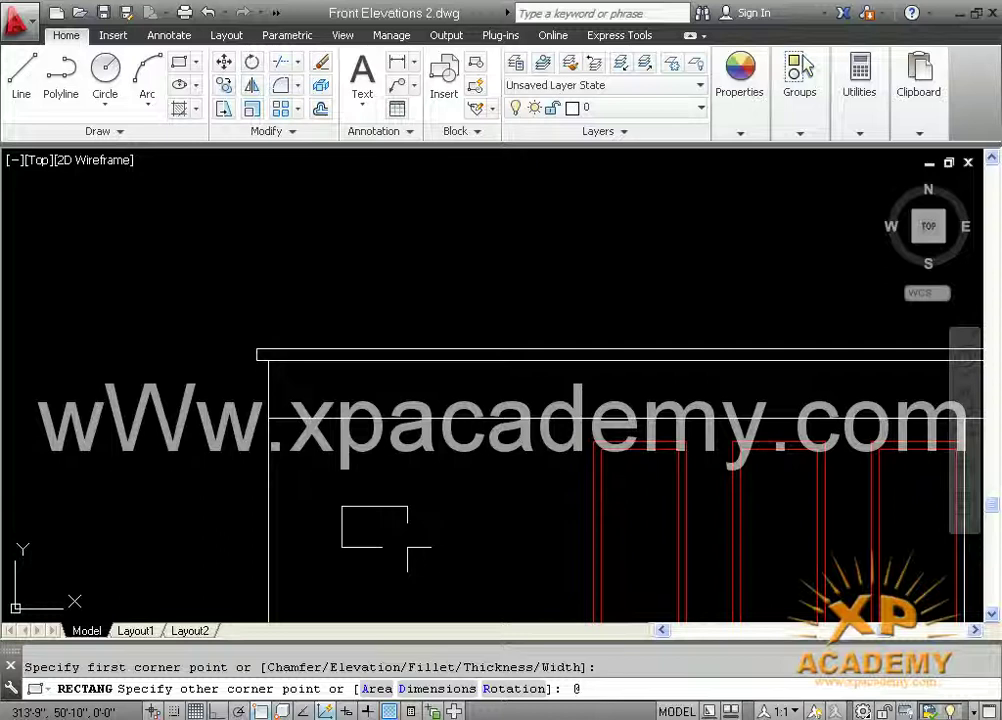
type("6,")
key("Return")
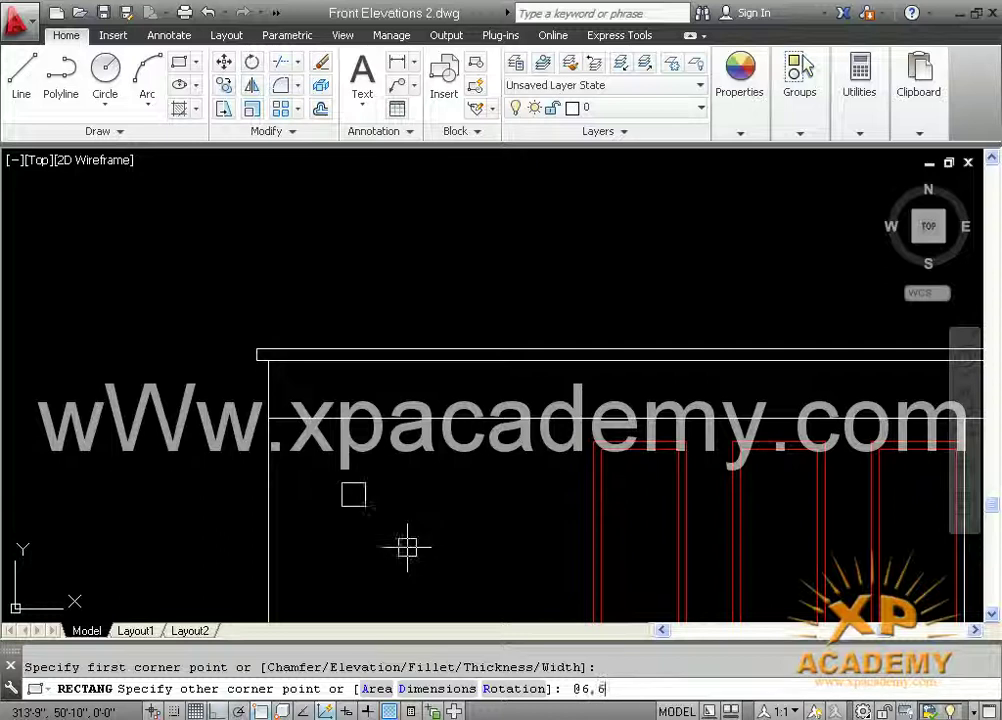
Draw a vertical line from the first top-floor window's upper left corner up to the underside of the roof slab.
type("l")
key("Return")
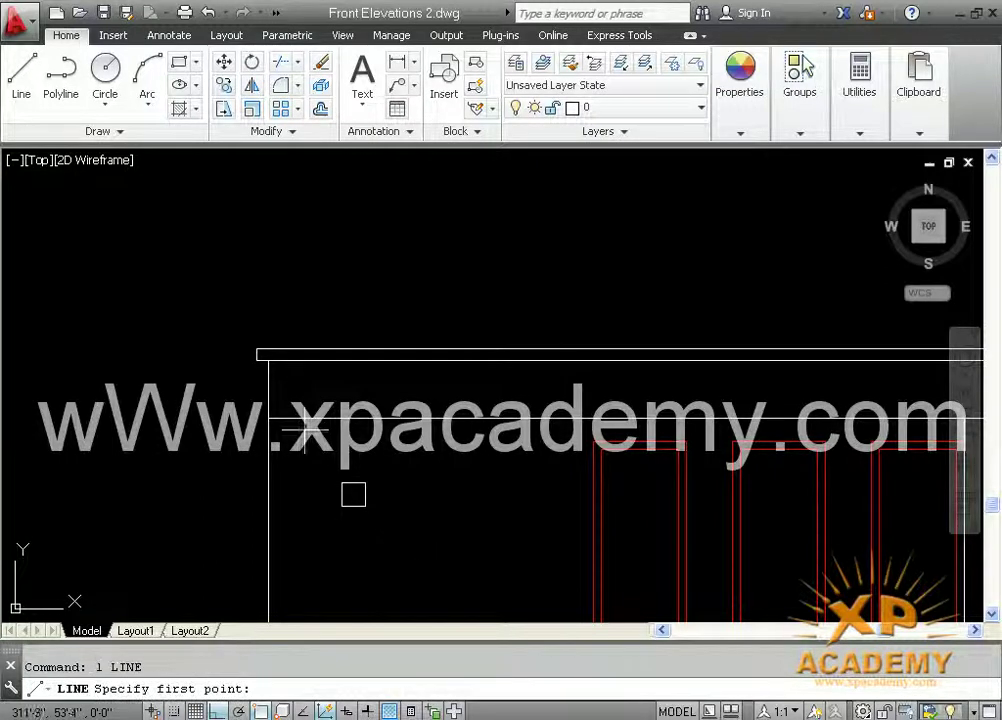
scroll(290, 410, "up", 2)
left_click(767, 449)
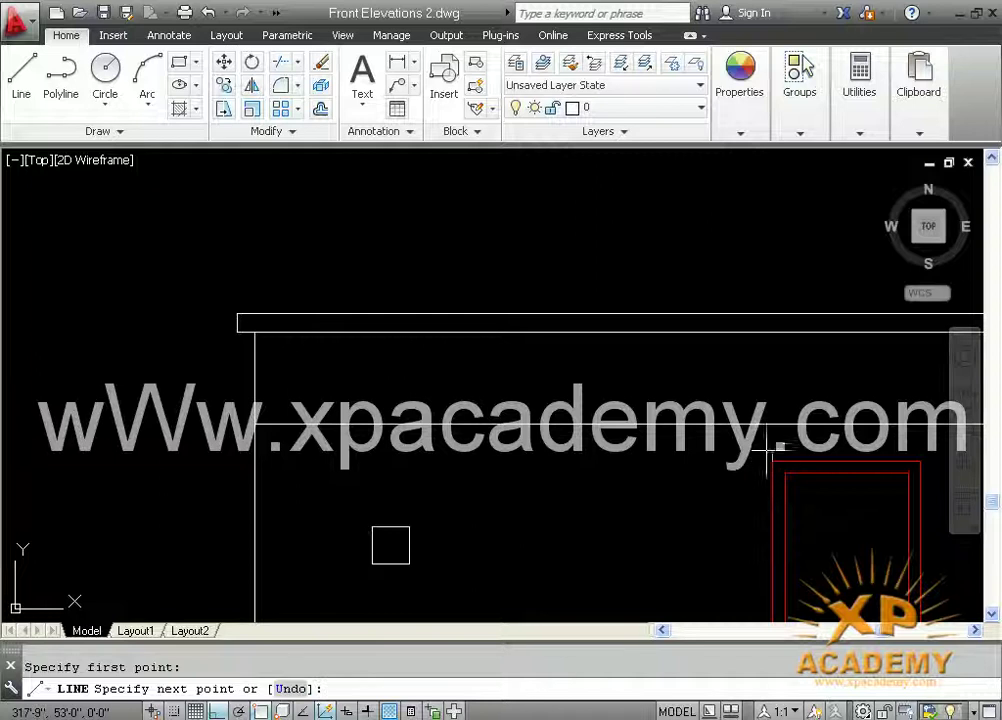
left_click(772, 333)
key("Return")
key("Return")
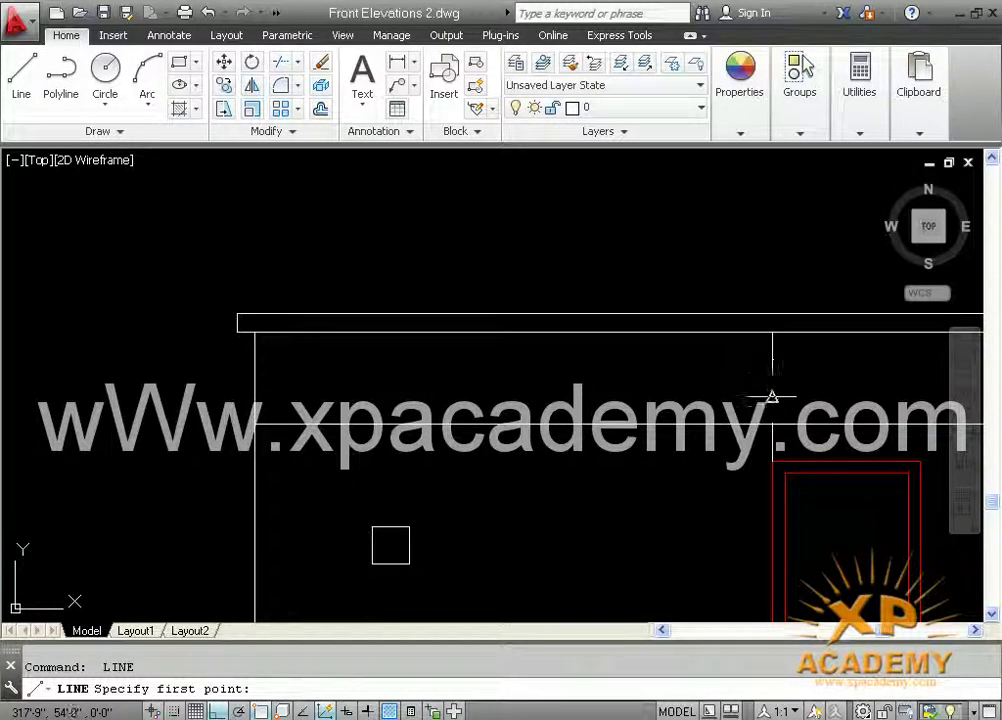
key("Escape")
Draw a vertical line across the roof band's height above the window, and a horizontal line from its midpoint to the band's left edge.
key("Return")
left_click(772, 331)
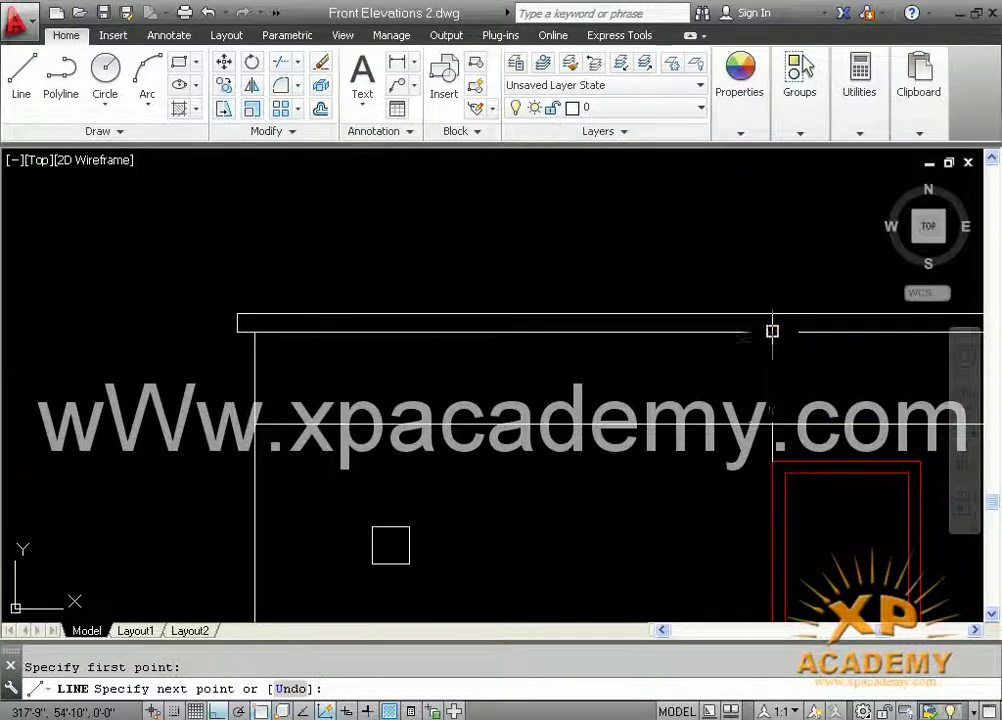
key("Return")
key("Return")
left_click(772, 378)
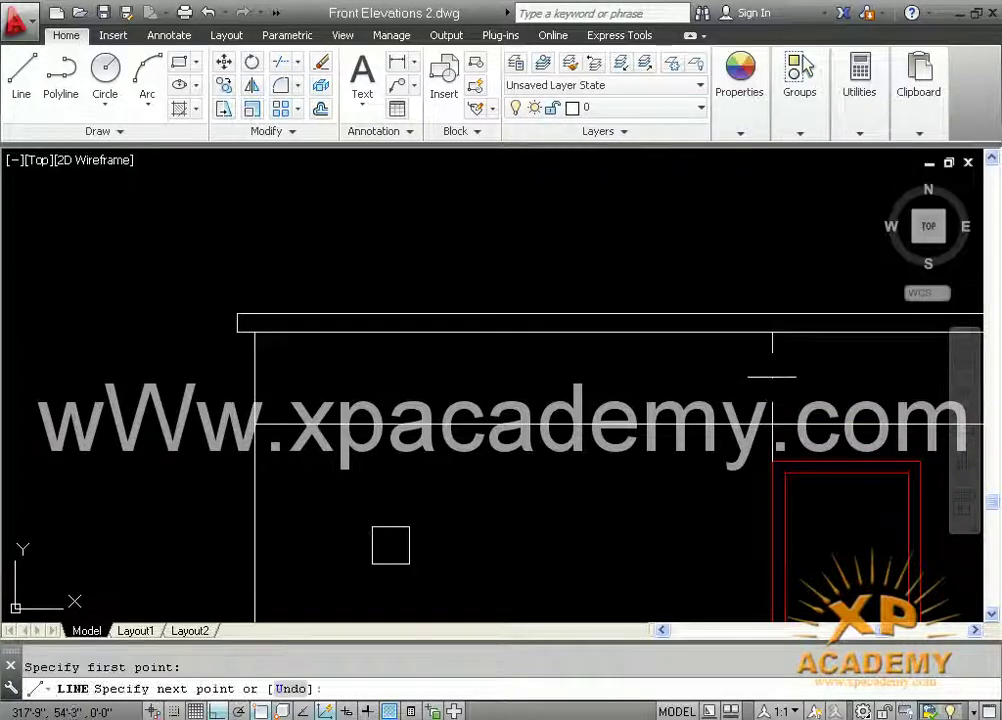
left_click(254, 378)
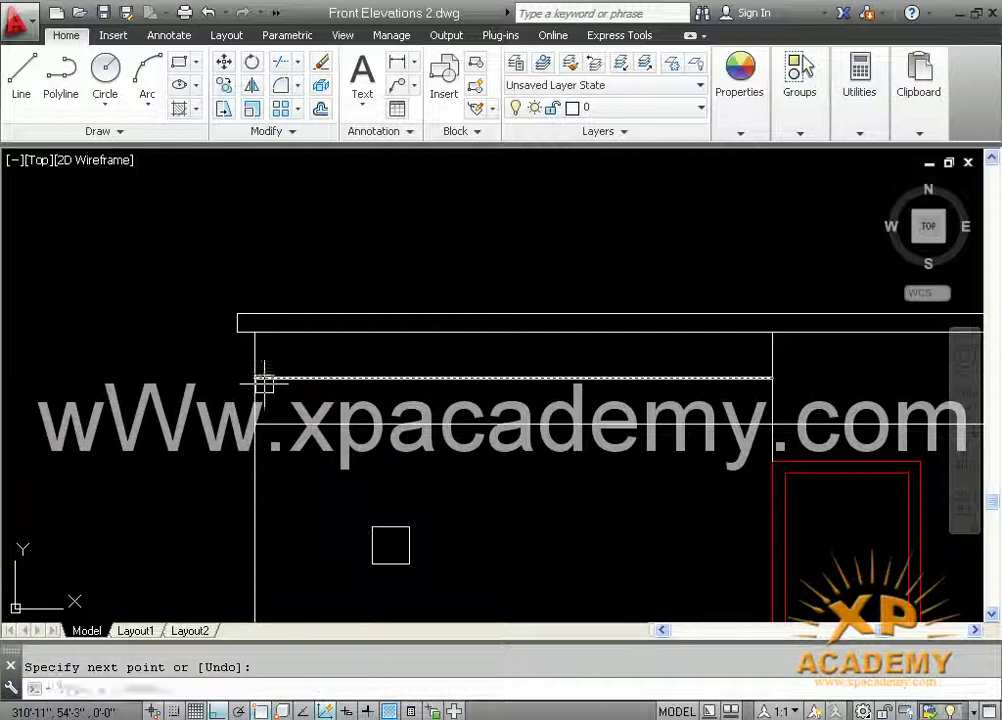
key("Return")
type("m")
key("Return")
left_click(347, 476)
left_click(443, 579)
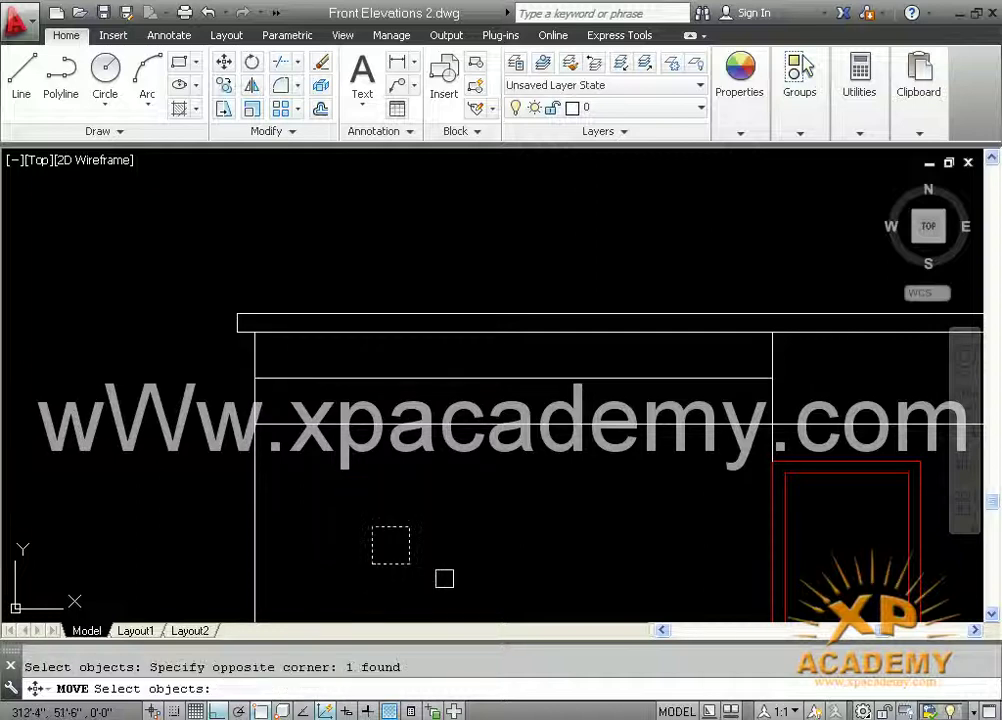
key("Escape")
Draw a vertical helper line through the small square from its top midpoint to its bottom midpoint.
type("l")
key("Return")
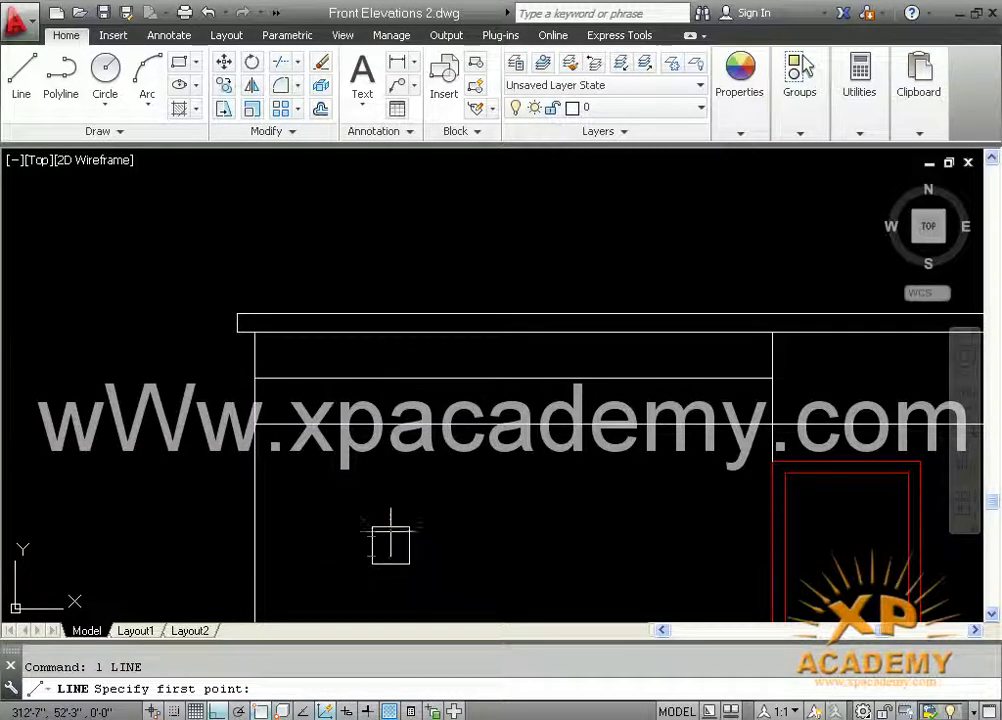
left_click(390, 527)
left_click(390, 563)
key("Return")
Move the square with its helper line by its centre to the midpoint of the band's horizontal guide line, and erase the helper line.
type("m")
key("Return")
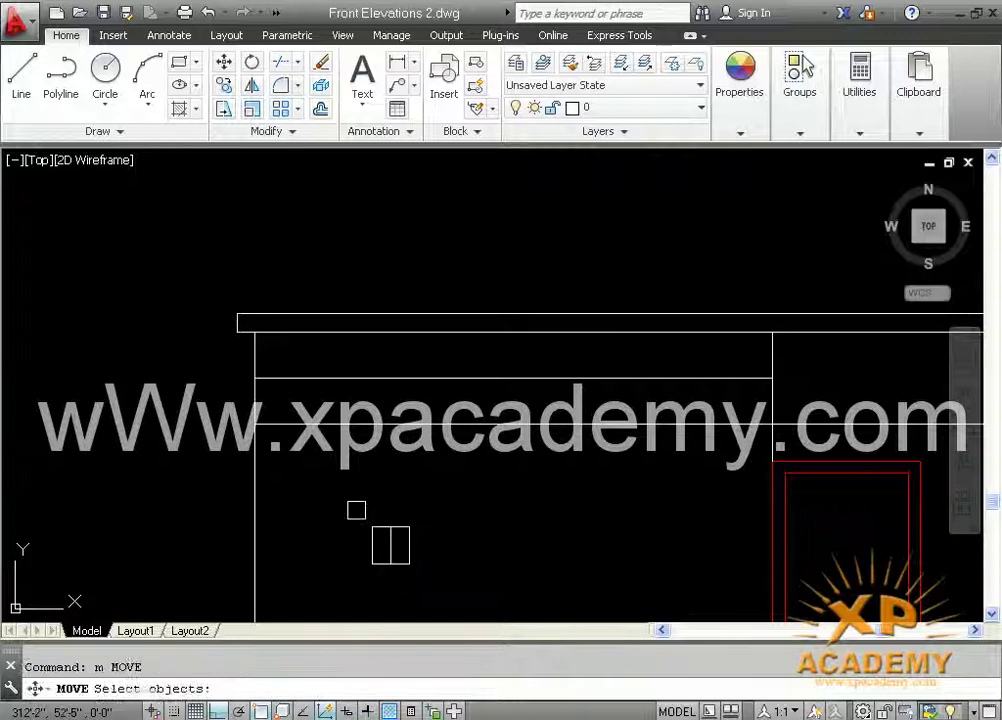
left_click(356, 510)
left_click(425, 575)
key("Return")
left_click(390, 545)
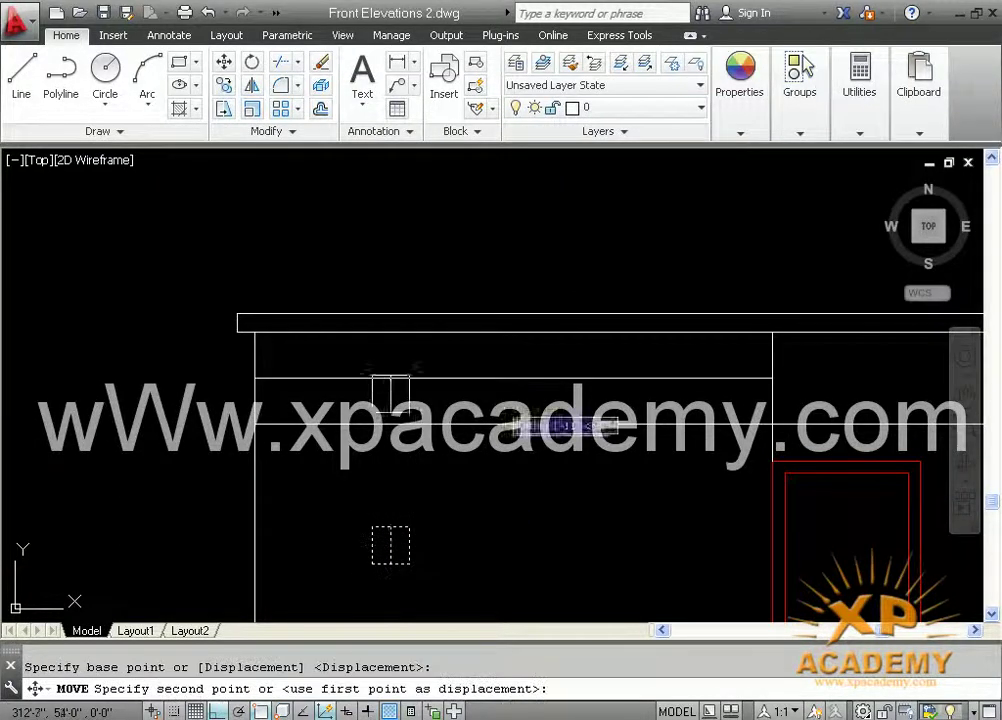
left_click(513, 378)
key("Return")
scroll(512, 376, "up", 2)
key("Escape")
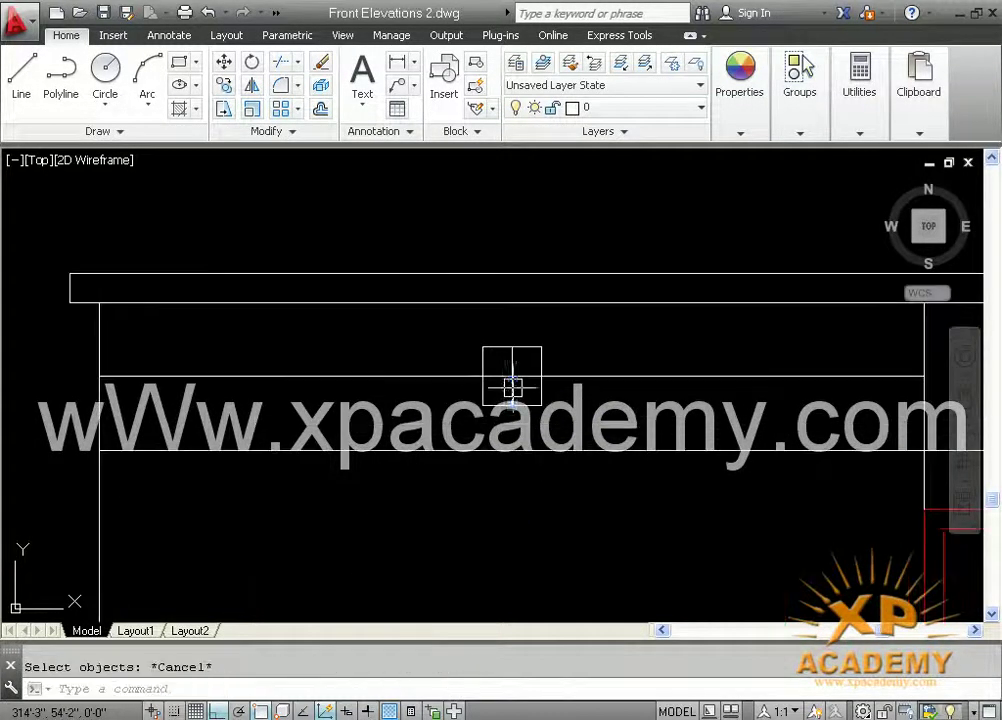
left_click(512, 384)
key("Delete")
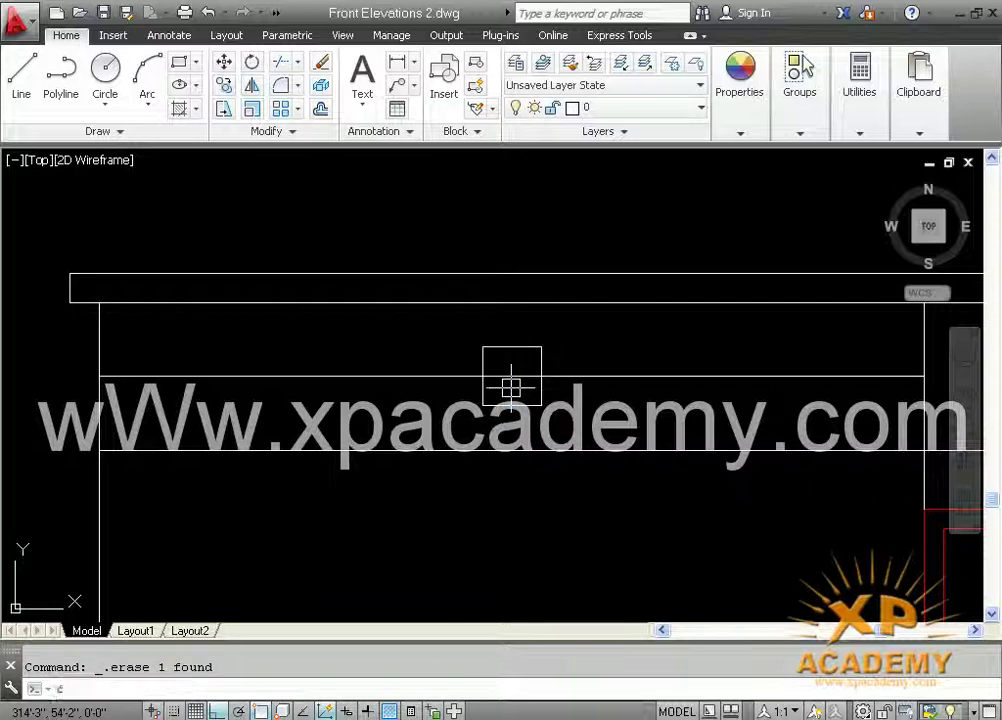
Copy the centred square 12 to the left along the roof band.
key("Return")
left_click(465, 327)
left_click(565, 422)
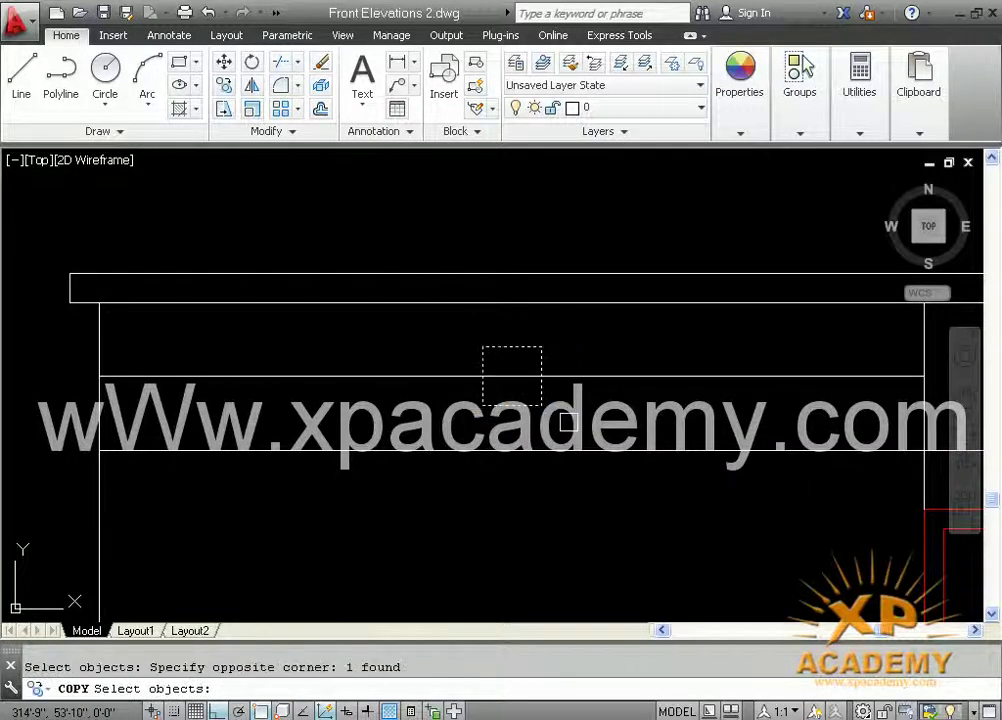
key("Return")
left_click(541, 405)
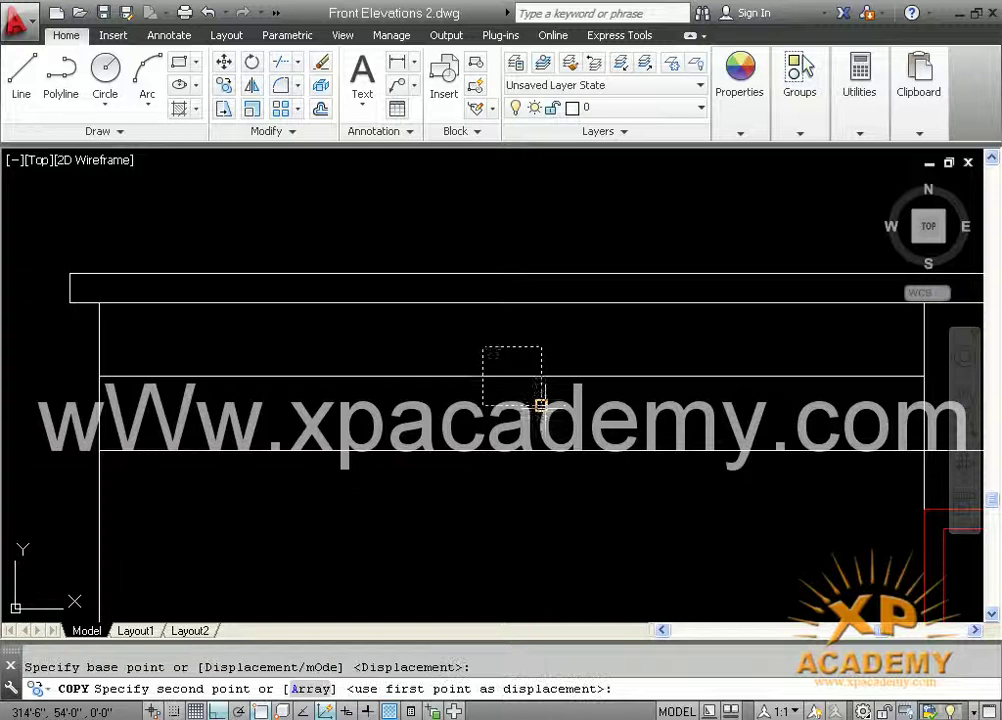
key("Return")
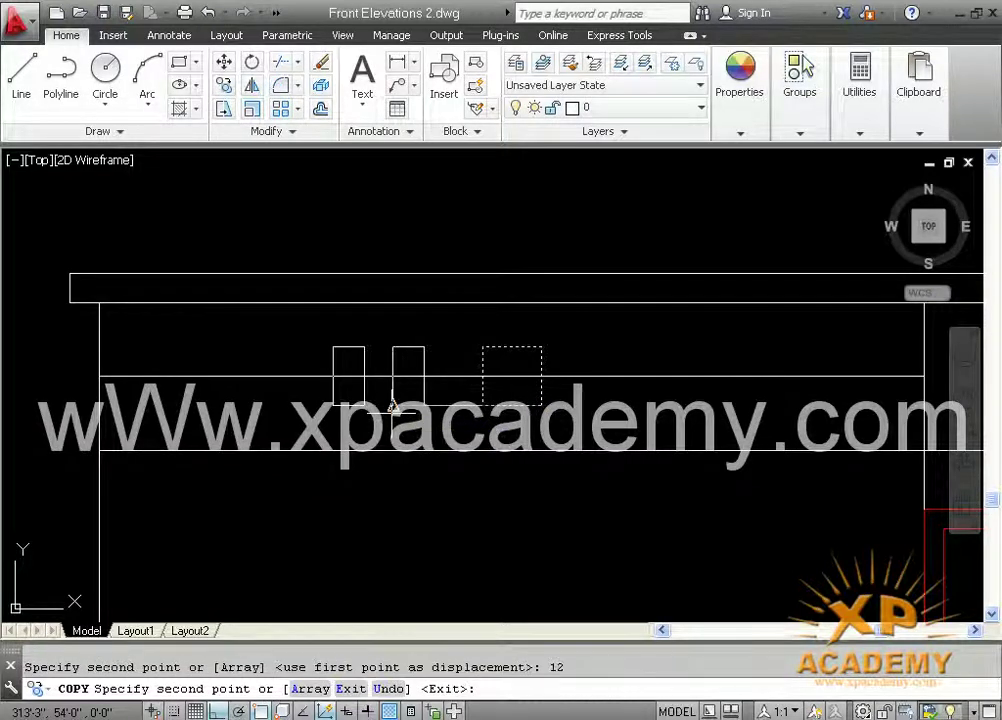
key("Return")
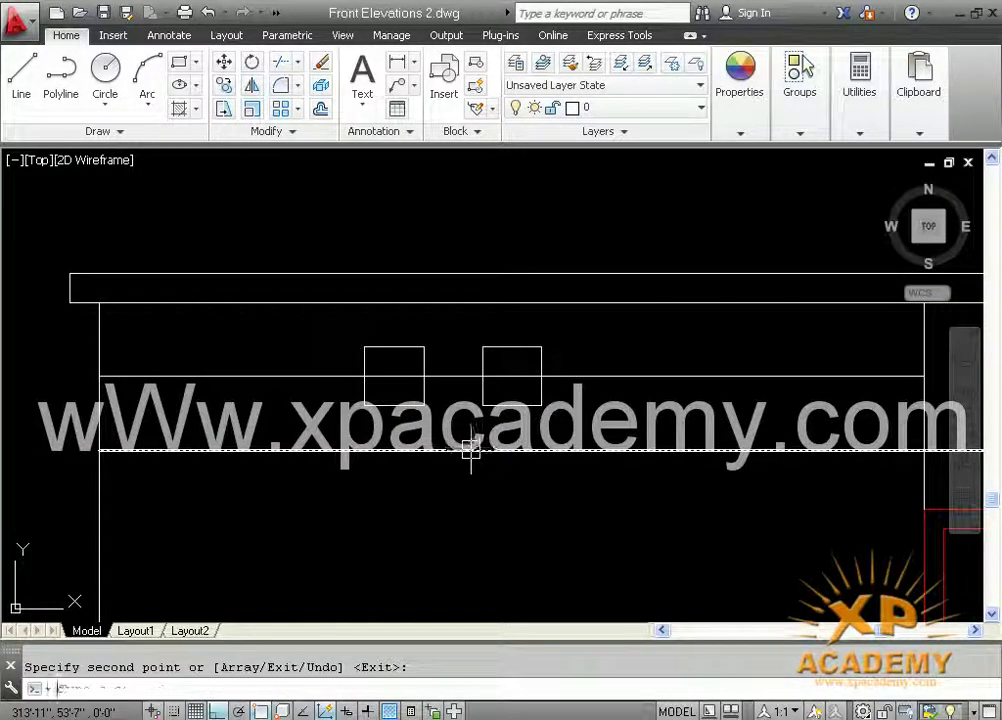
Copy the left square of the roof band two more times to the left at the same spacing as the existing pair.
type("co")
key("Return")
left_click(357, 340)
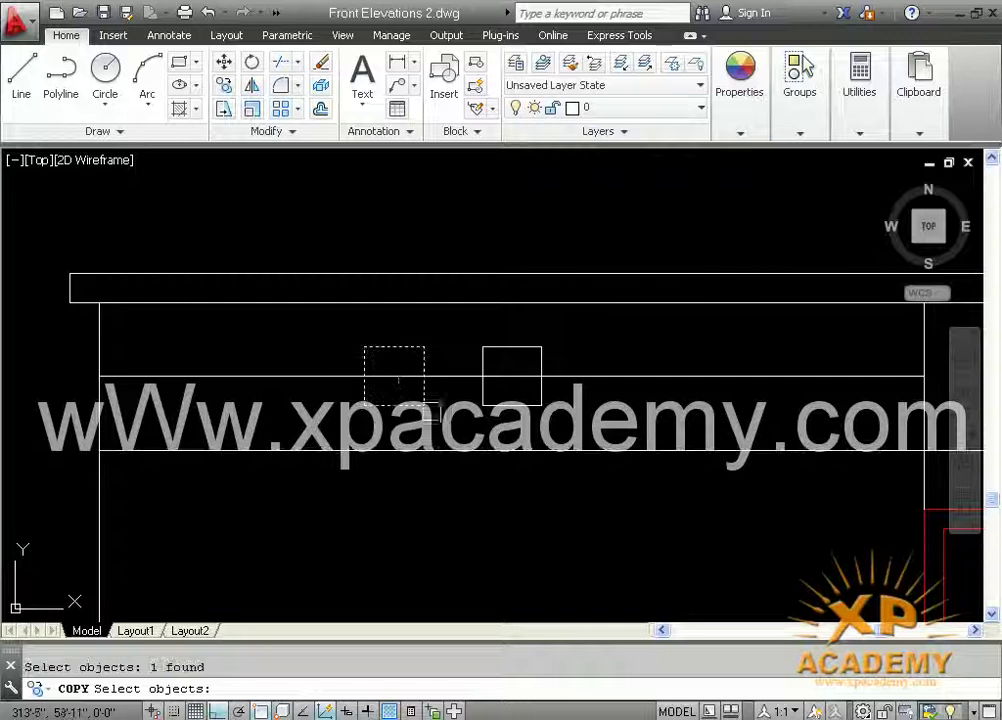
key("Return")
left_click(540, 406)
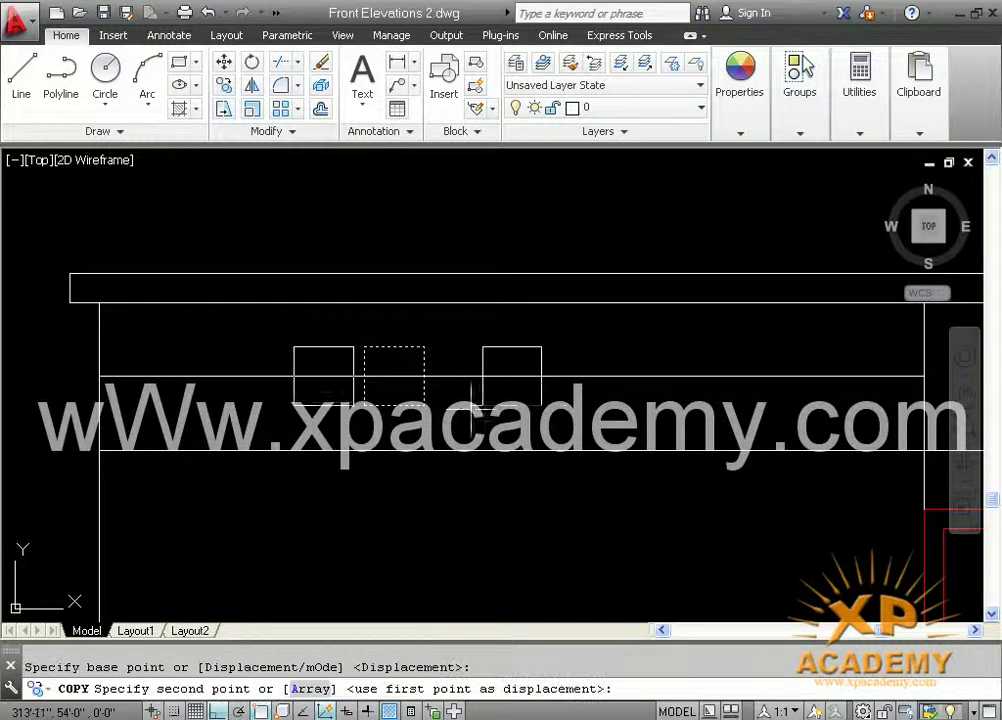
left_click(424, 406)
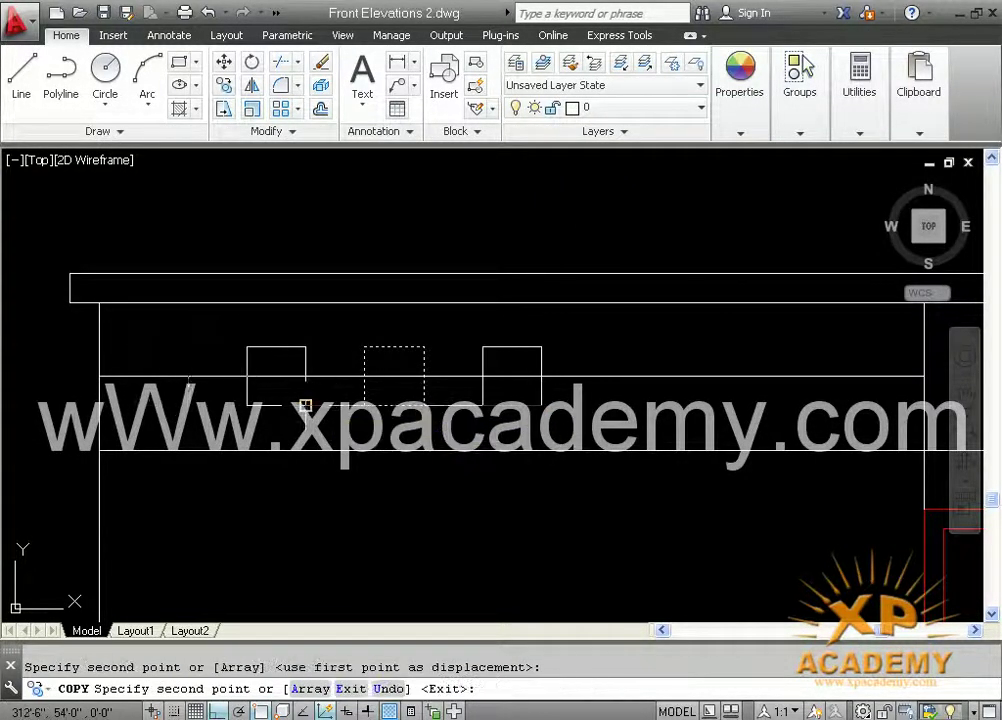
left_click(302, 405)
key("Return")
scroll(441, 418, "down", 2)
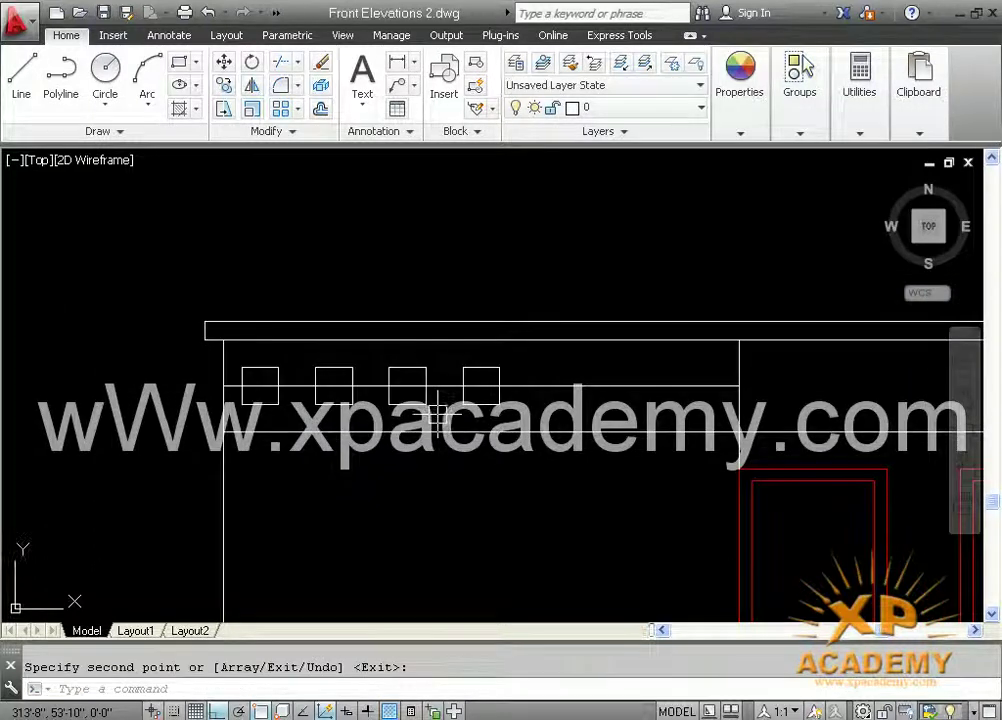
Mirror the three left squares about the vertical centre line of the fourth square, keeping the originals.
type("mi")
key("Return")
scroll(265, 373, "up", 2)
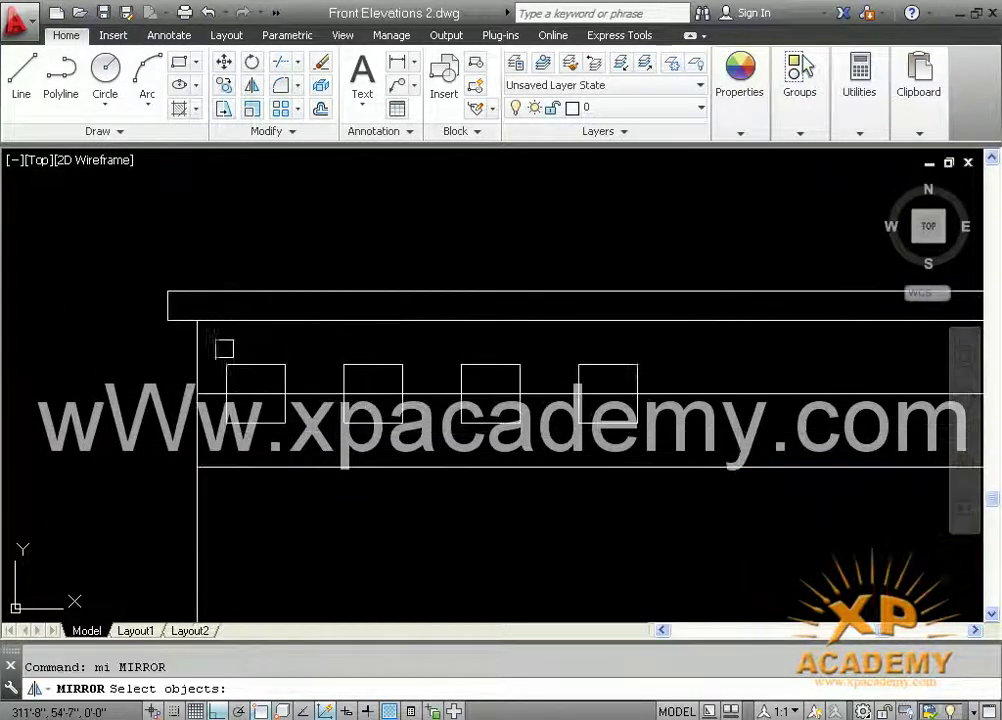
left_click(224, 348)
left_click(649, 443)
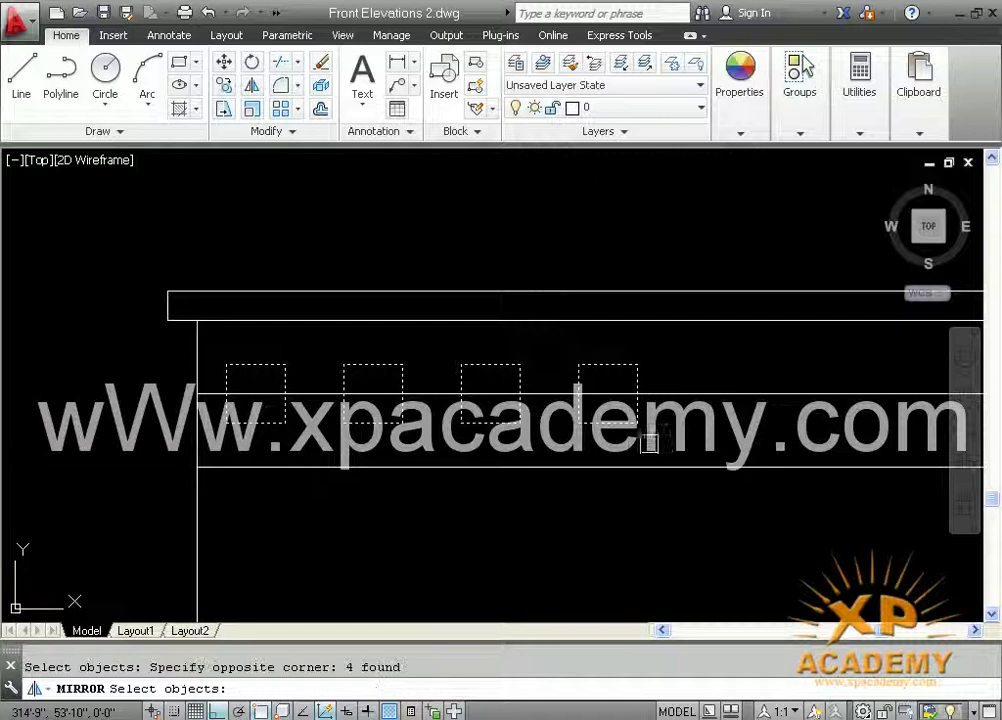
left_click(608, 421, "shift")
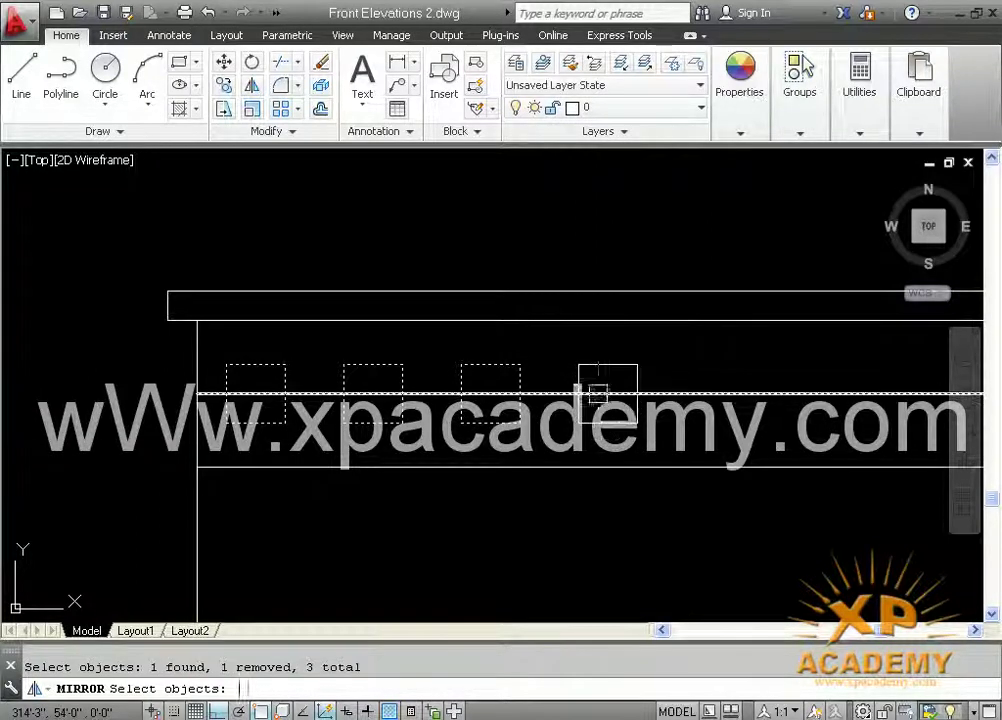
key("Return")
left_click(608, 365)
left_click(610, 470)
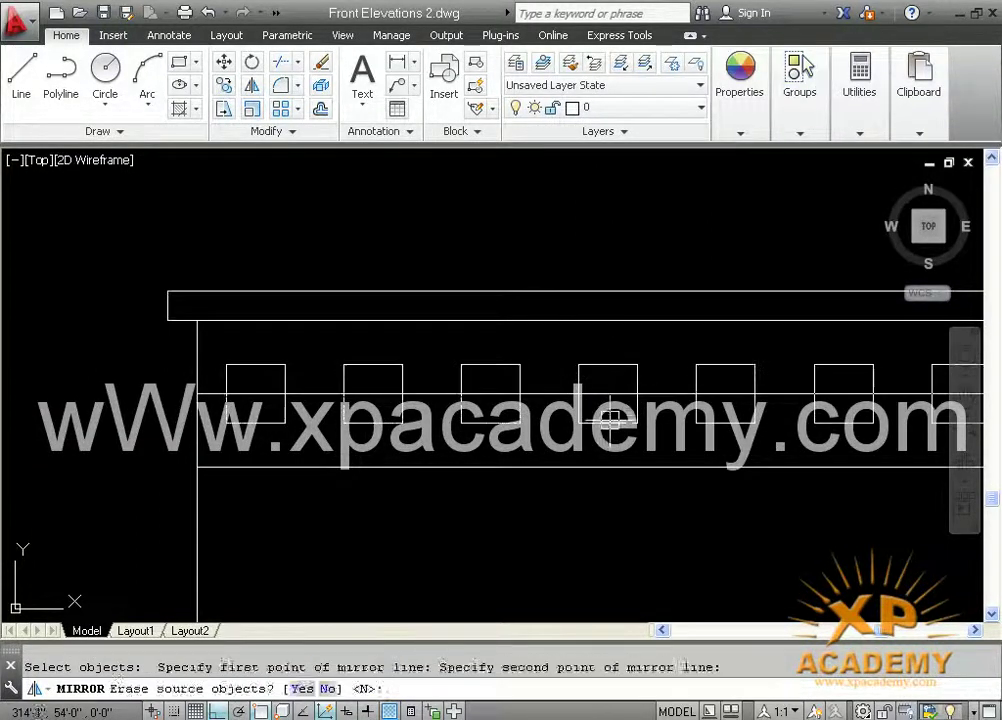
key("Return")
Erase the horizontal guide line that runs through the row of squares.
left_click(673, 393)
key("Delete")
scroll(486, 400, "down", 5)
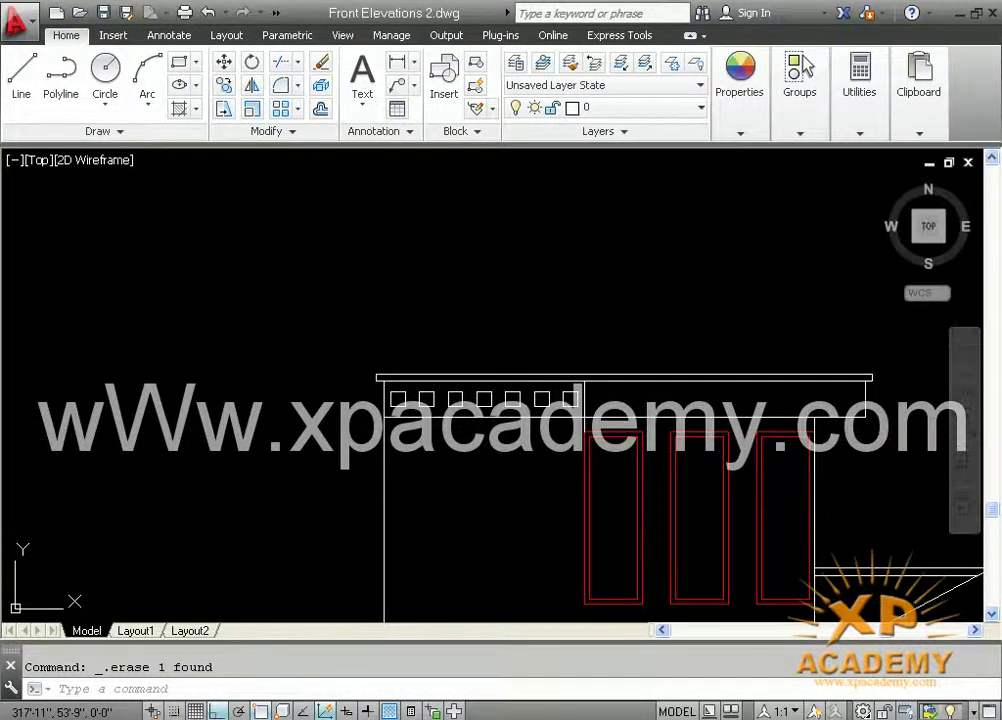
Erase the vertical line across the roof band just beyond the last square on the right, and save the drawing.
scroll(594, 398, "up", 3)
scroll(593, 383, "up", 3)
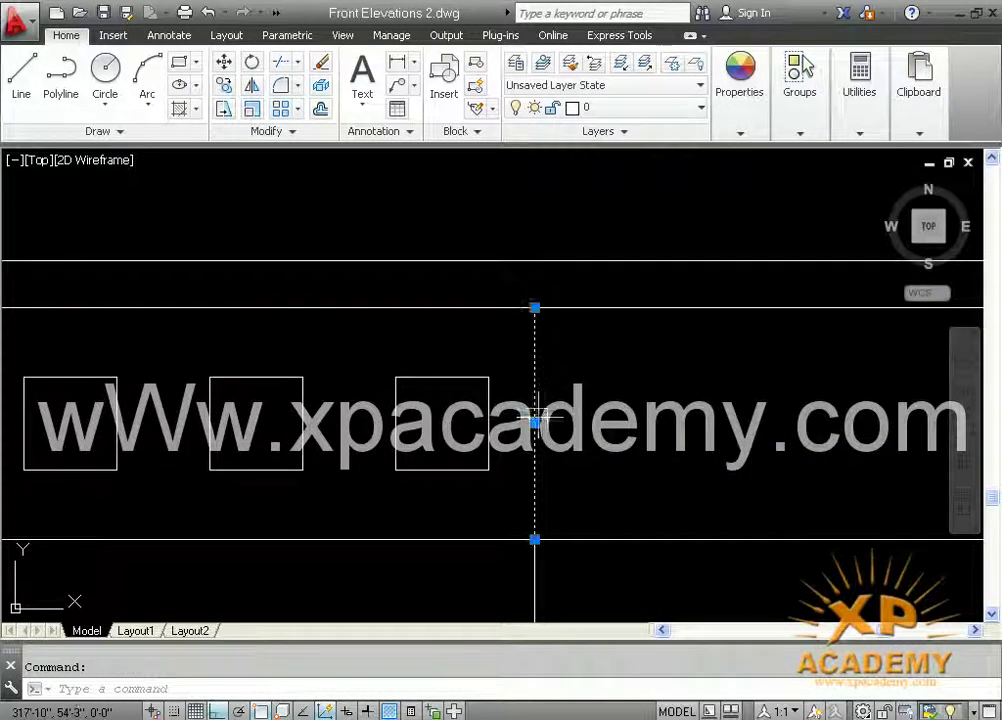
scroll(537, 380, "down", 3)
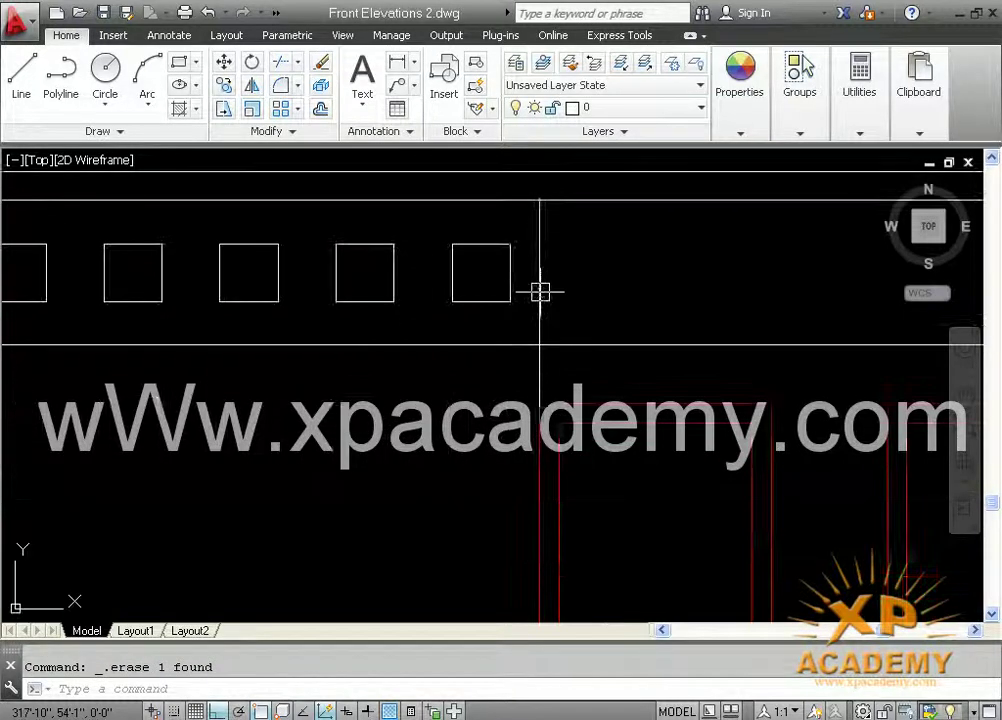
scroll(569, 340, "down", 2)
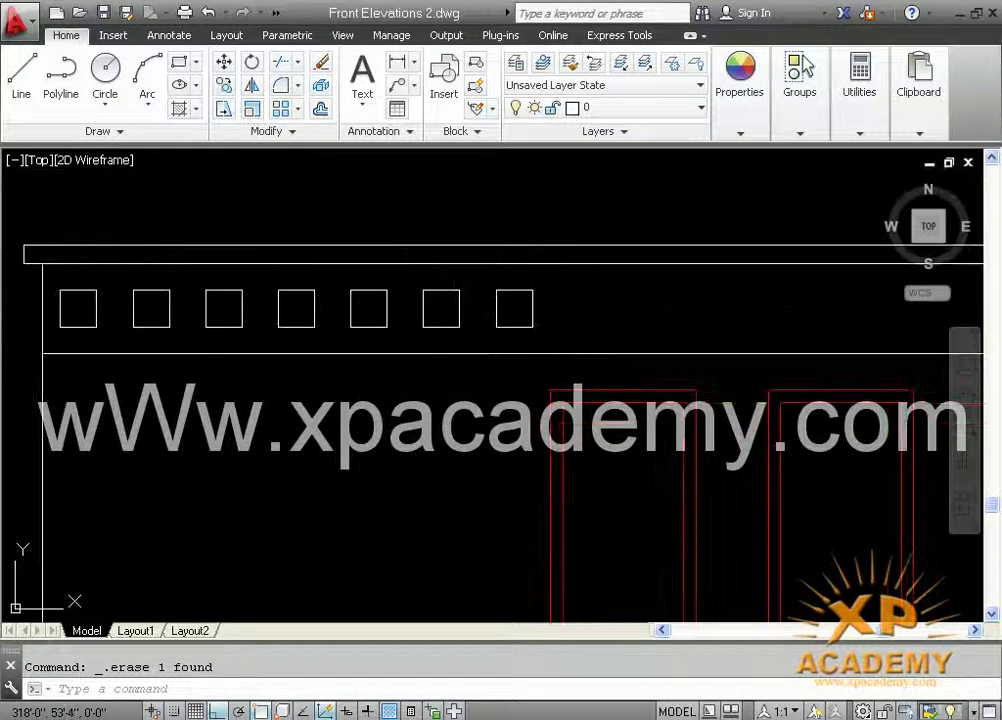
scroll(535, 395, "down", 4)
key("ctrl+s")
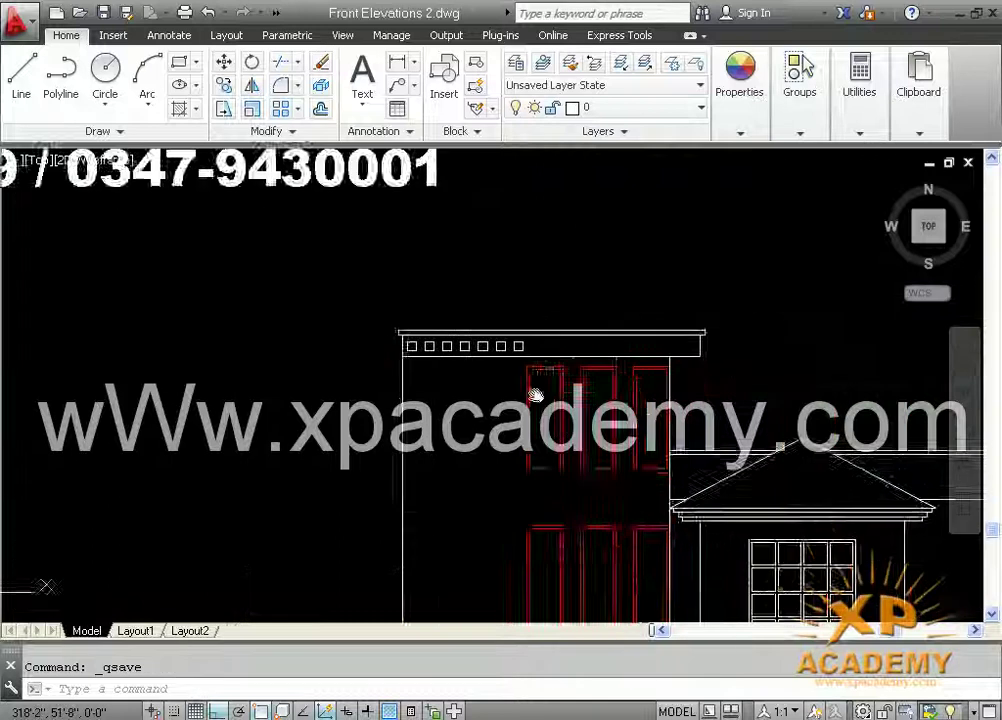
Erase the tiny stray object beneath the left porch arch and save the drawing.
middle_click_drag(535, 395, 430, 268)
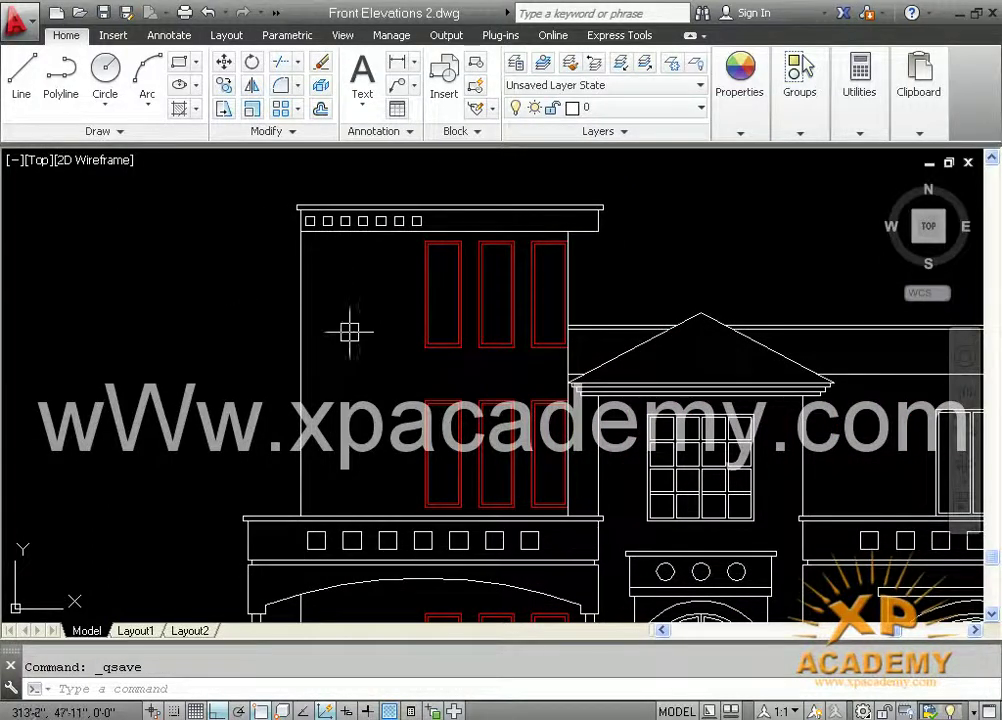
scroll(330, 325, "up", 2)
scroll(340, 370, "down", 2)
middle_click_drag(341, 369, 253, 210)
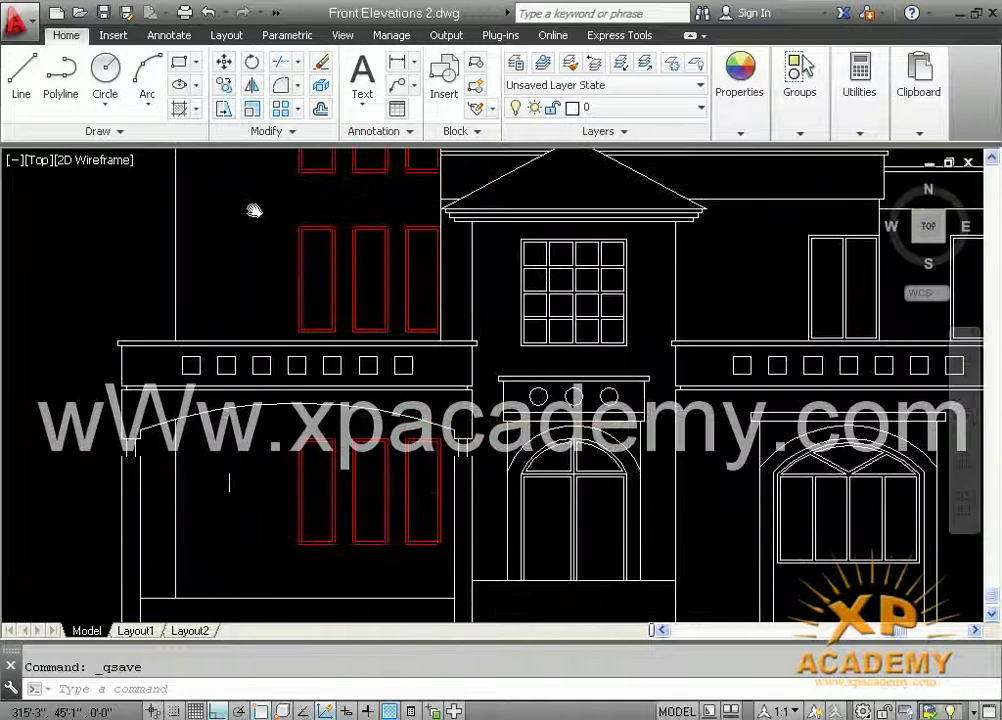
middle_click_drag(277, 440, 281, 418)
left_click(226, 443)
left_click(237, 471)
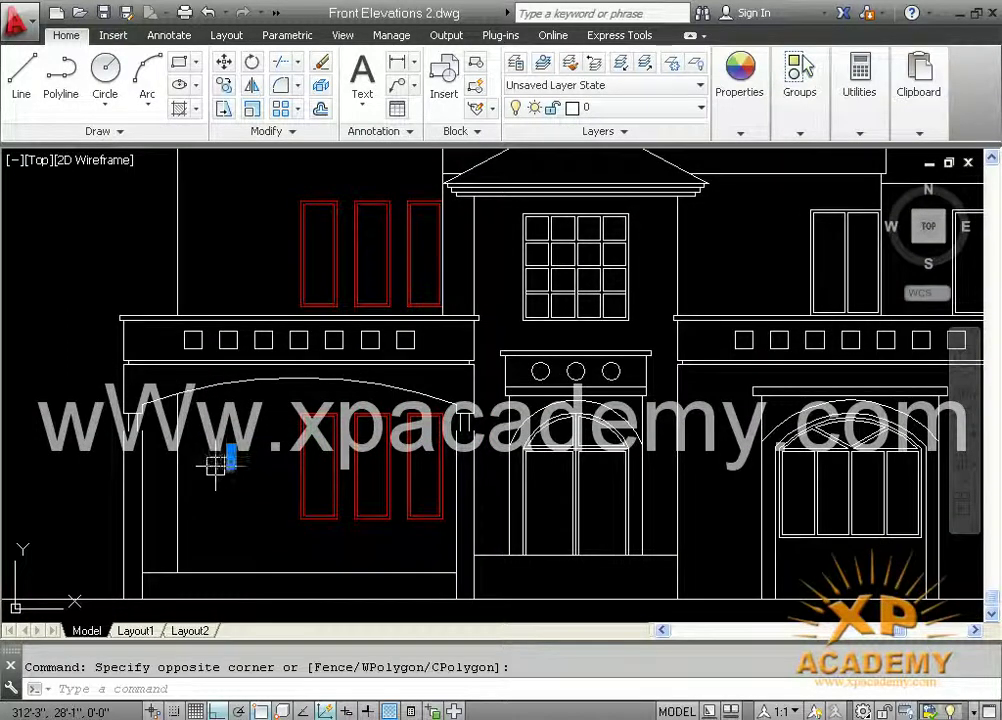
left_click(219, 470)
key("Delete")
scroll(380, 396, "down", 3)
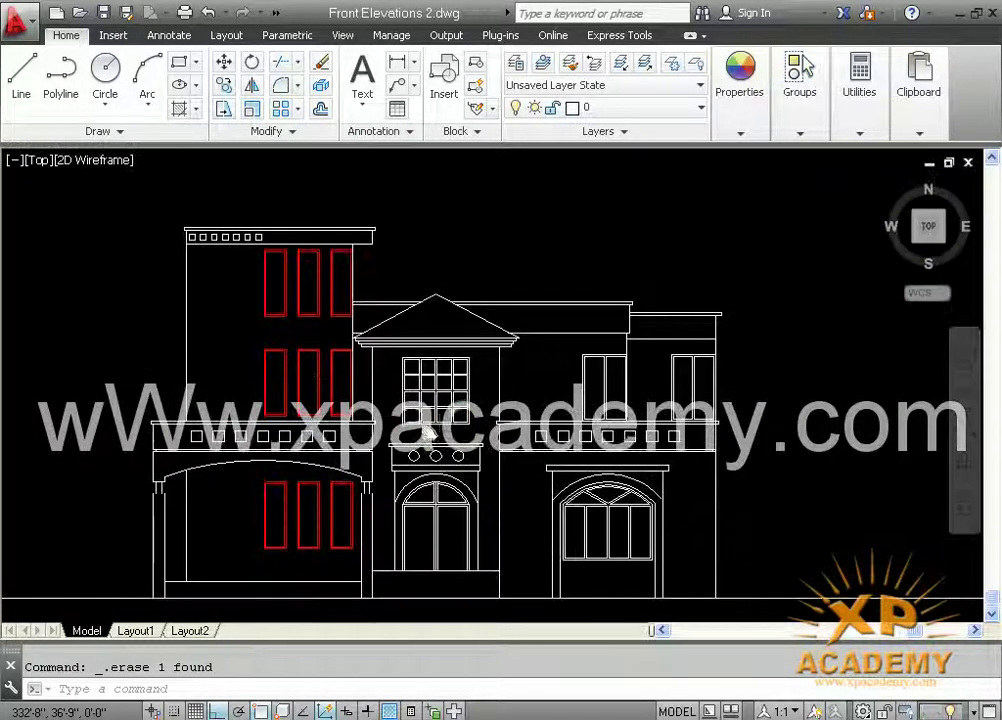
key("ctrl+s")
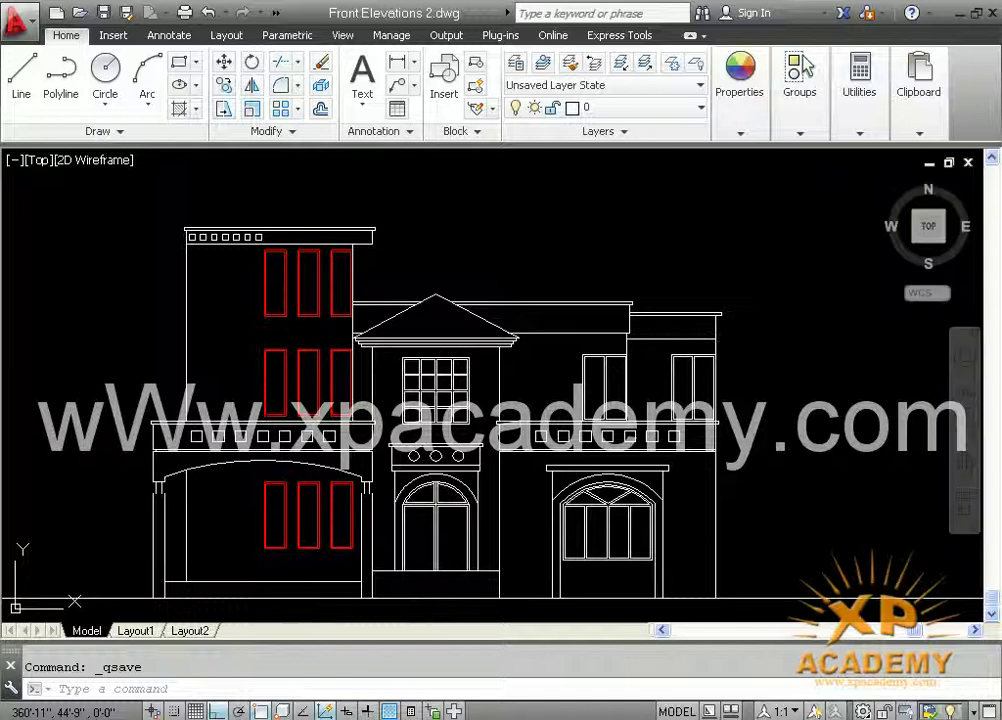
Review the whole front elevation and the plans around it, and minimise the program window.
scroll(741, 342, "down", 3)
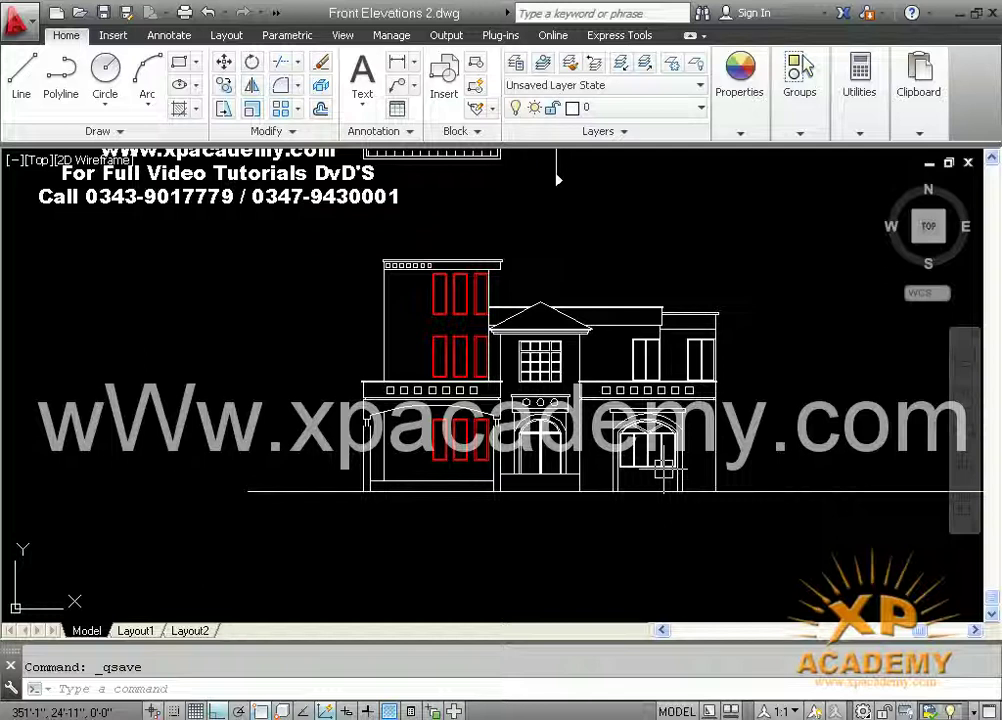
scroll(610, 410, "up", 4)
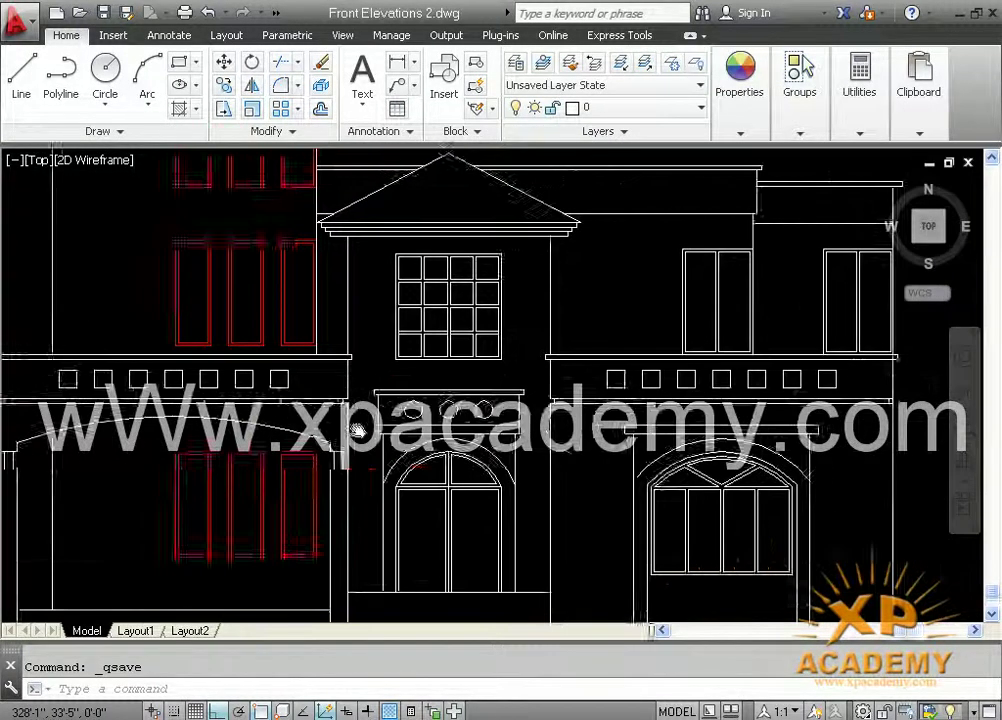
scroll(356, 431, "down", 2)
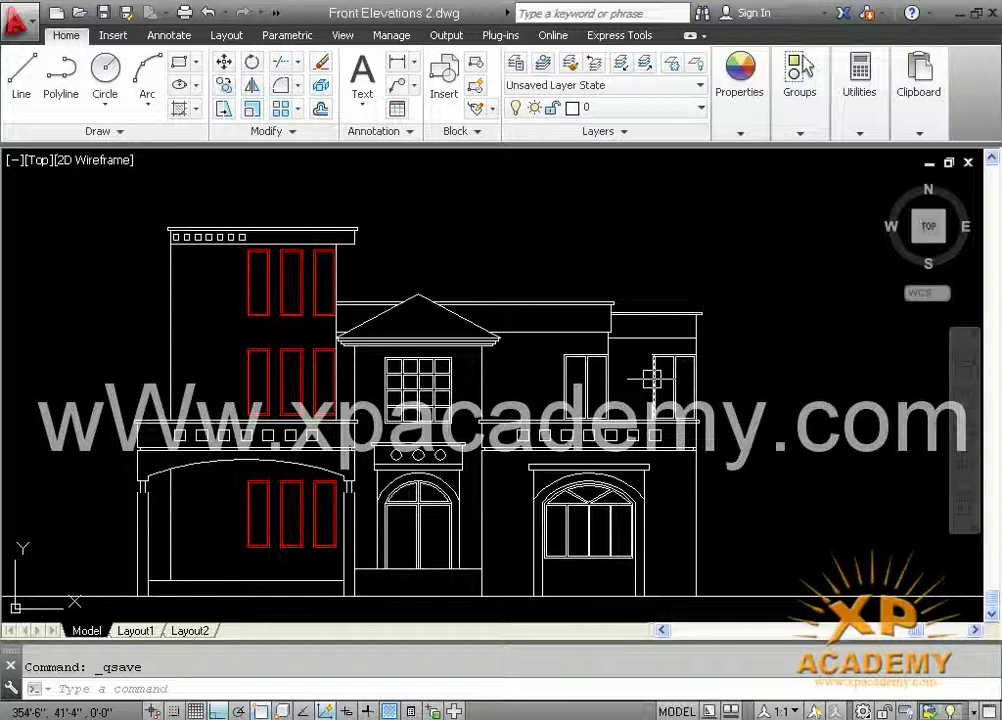
middle_click_drag(164, 229, 282, 390)
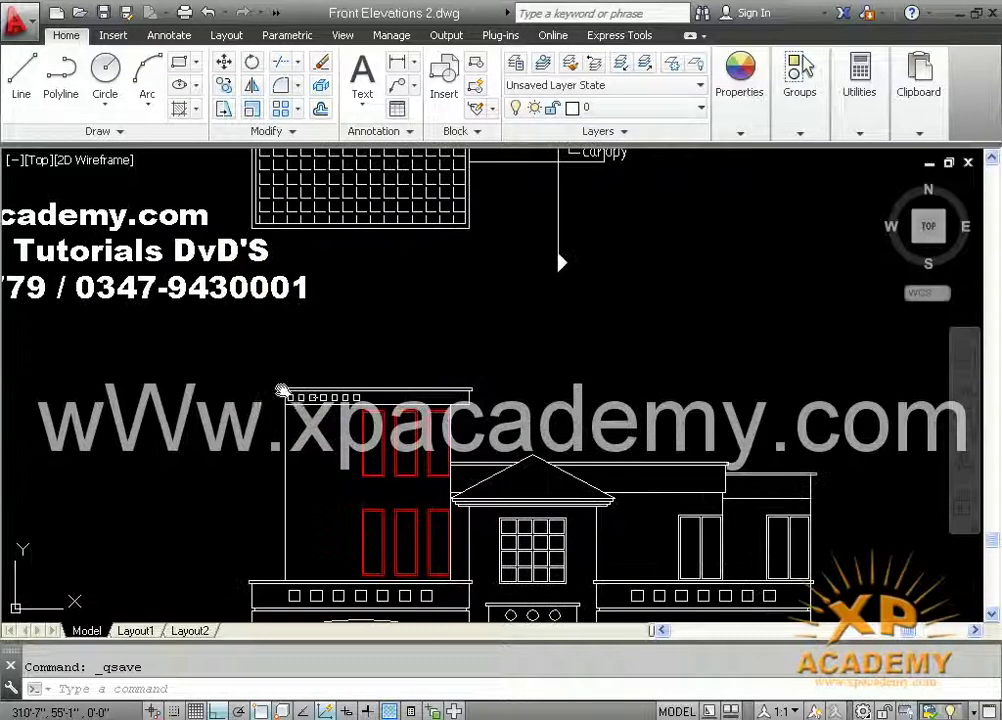
scroll(544, 351, "down", 4)
scroll(456, 362, "up", 2)
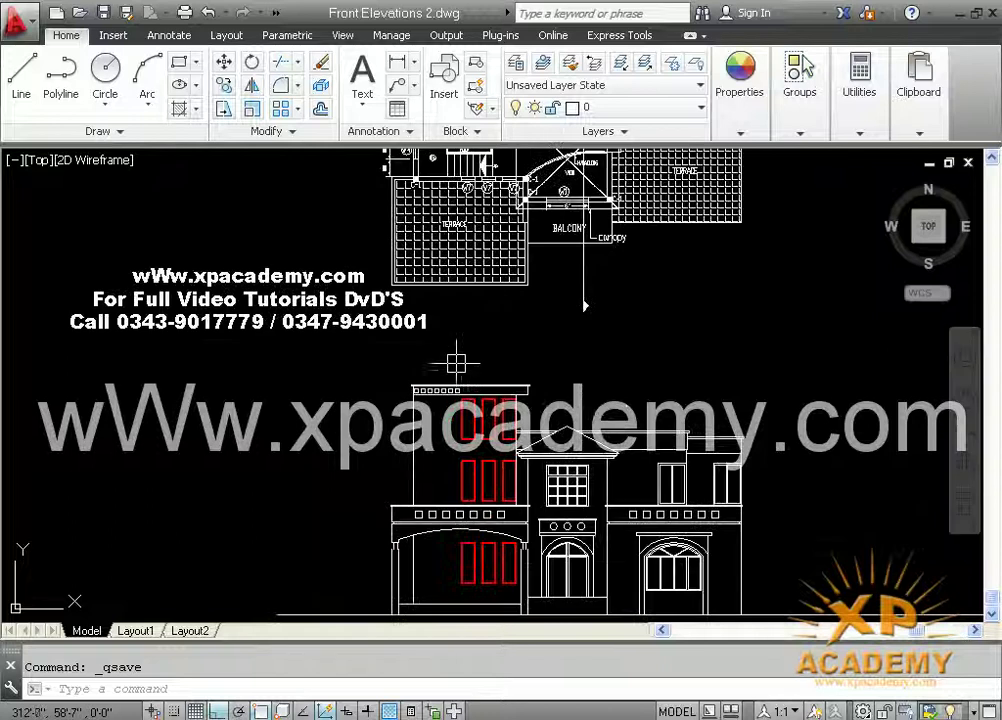
mouse_move(313, 378)
middle_mouse_down()
mouse_move(336, 344)
mouse_move(250, 351)
mouse_move(369, 340)
middle_mouse_up()
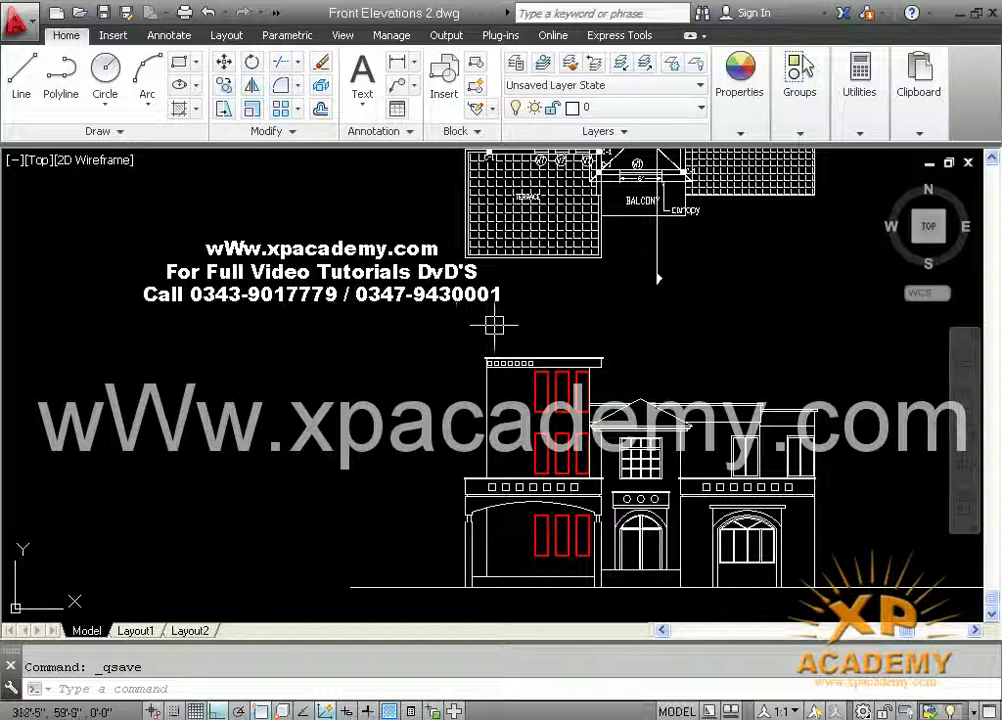
scroll(365, 335, "down", 4)
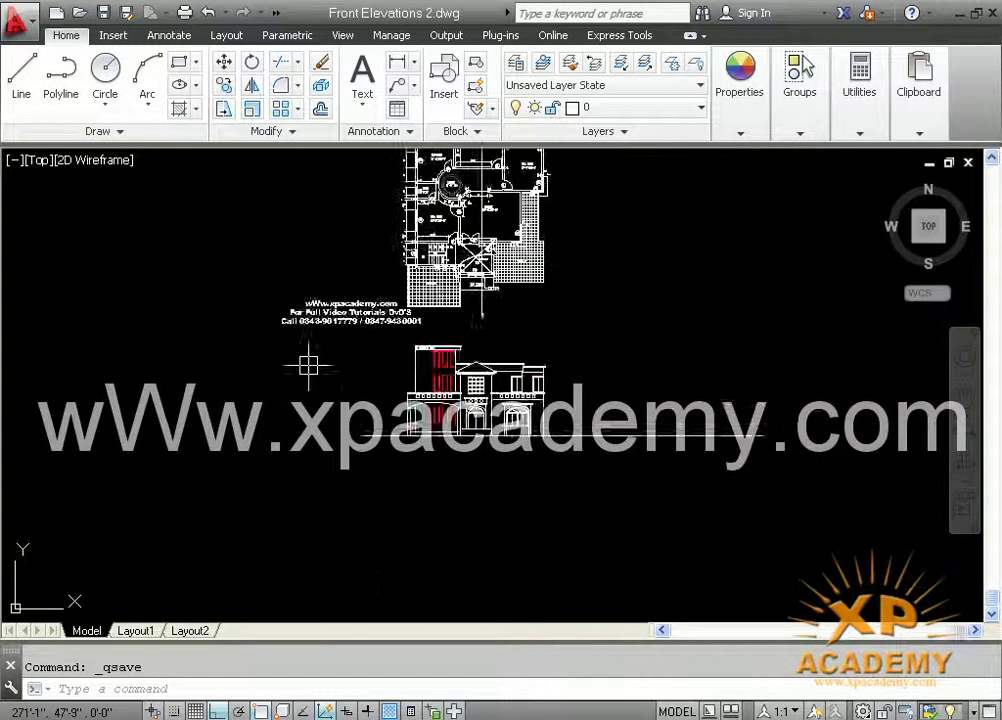
middle_click_drag(308, 367, 642, 341)
scroll(396, 360, "down", 4)
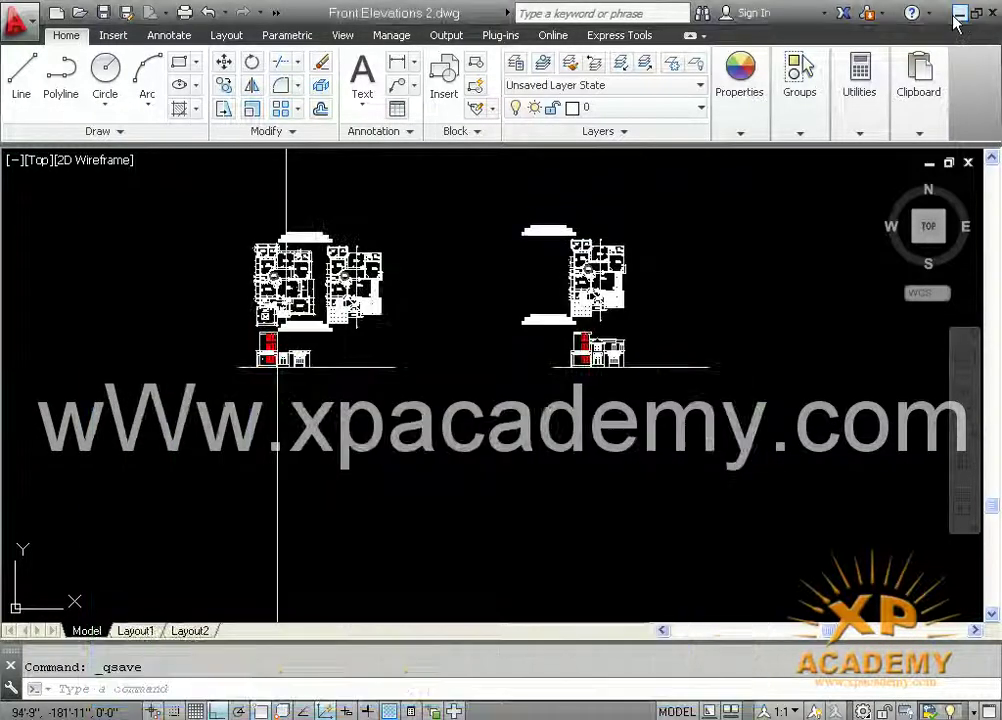
left_click(958, 13)
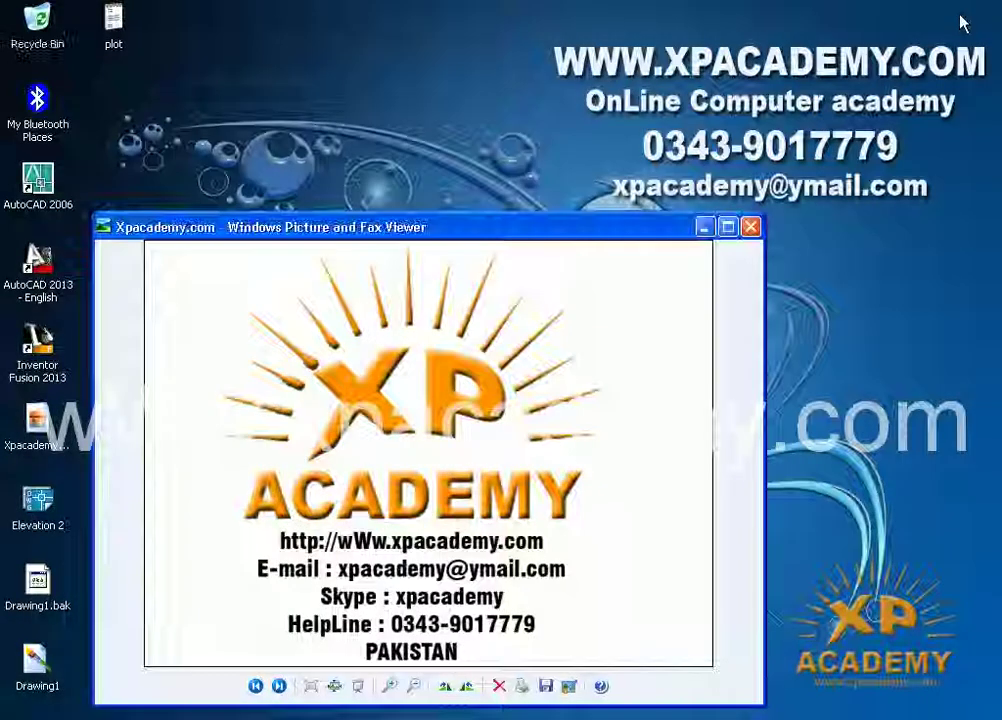